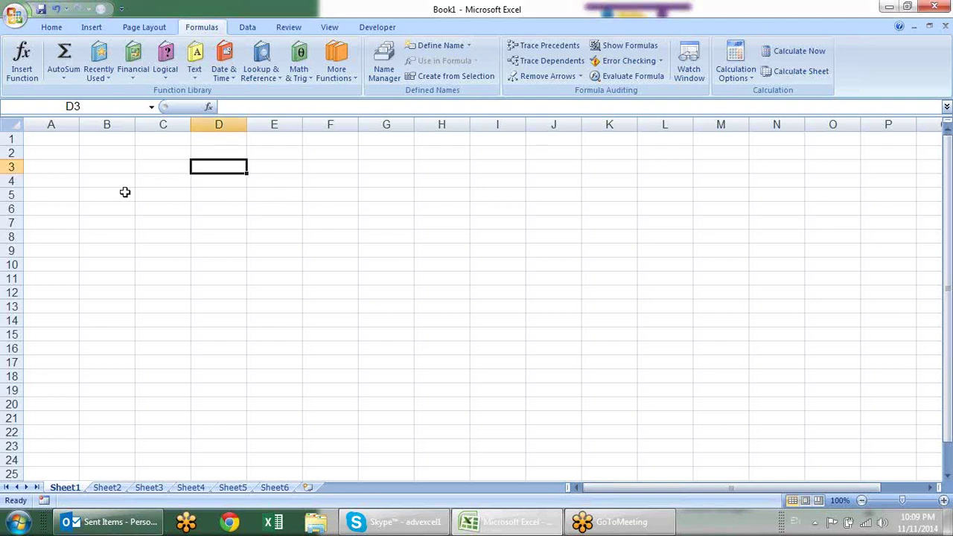
# - Select B2 and browse the function categories without choosing one
pyautogui.click(123, 187)
pyautogui.click(131, 153)
pyautogui.click(336, 67)
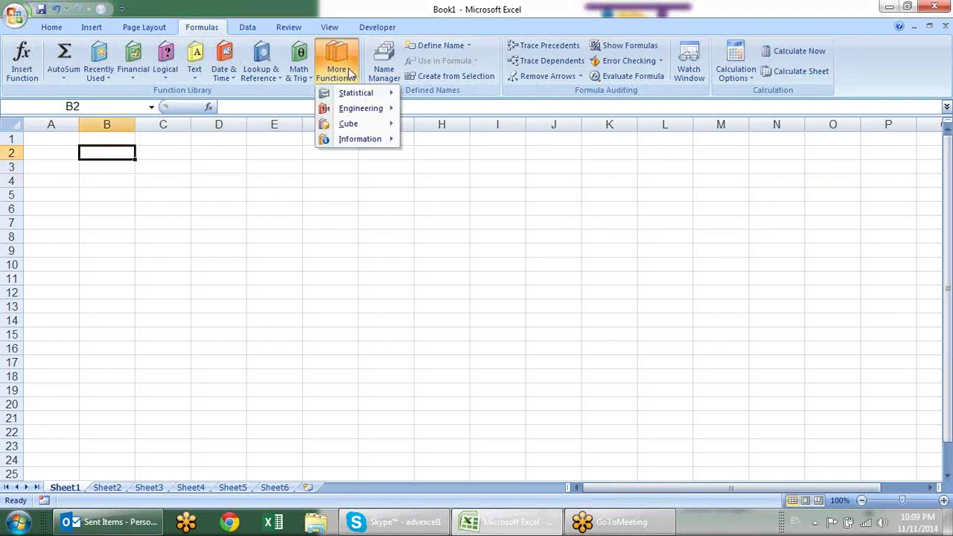
pyautogui.moveTo(378, 92)
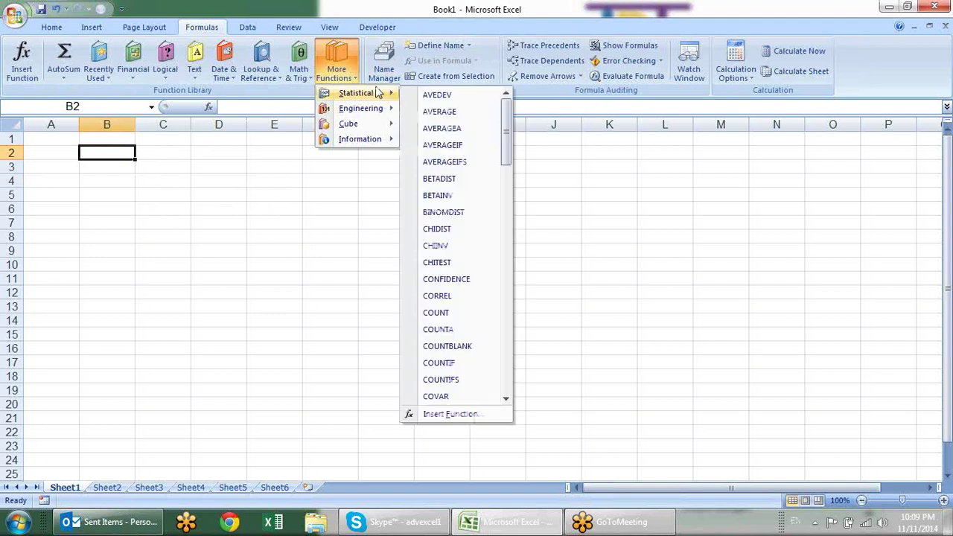
pyautogui.press('Escape')
pyautogui.press('Escape')
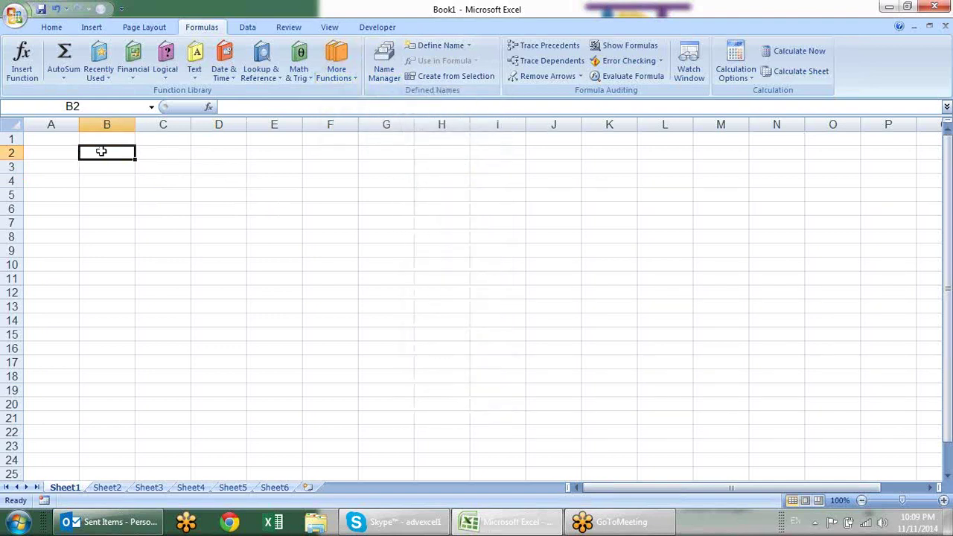
# - Fill B2:B14 with =RANDBETWEEN(10,90) in one entry
pyautogui.moveTo(123, 151)
pyautogui.mouseDown()
pyautogui.moveTo(143, 314)
pyautogui.moveTo(128, 319)
pyautogui.mouseUp()
pyautogui.write('=')
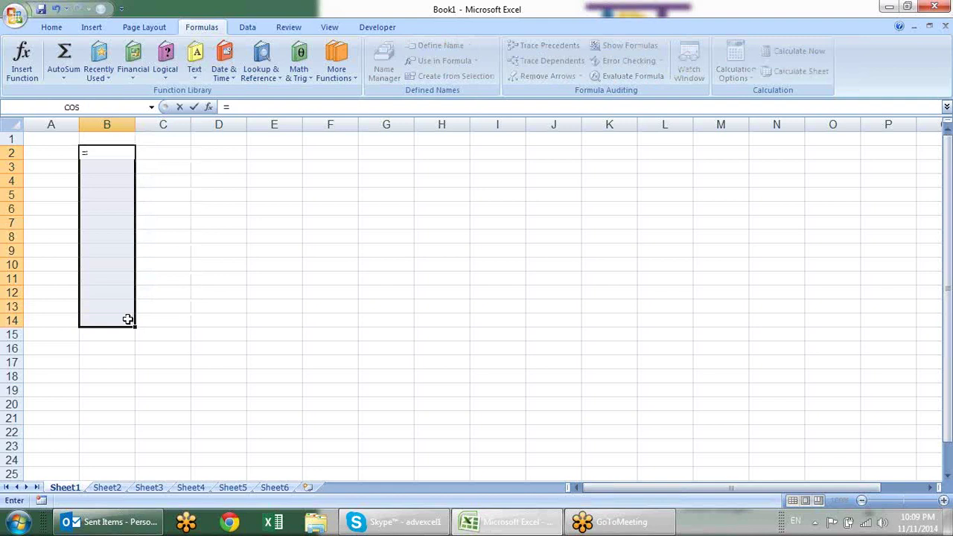
pyautogui.write('av')
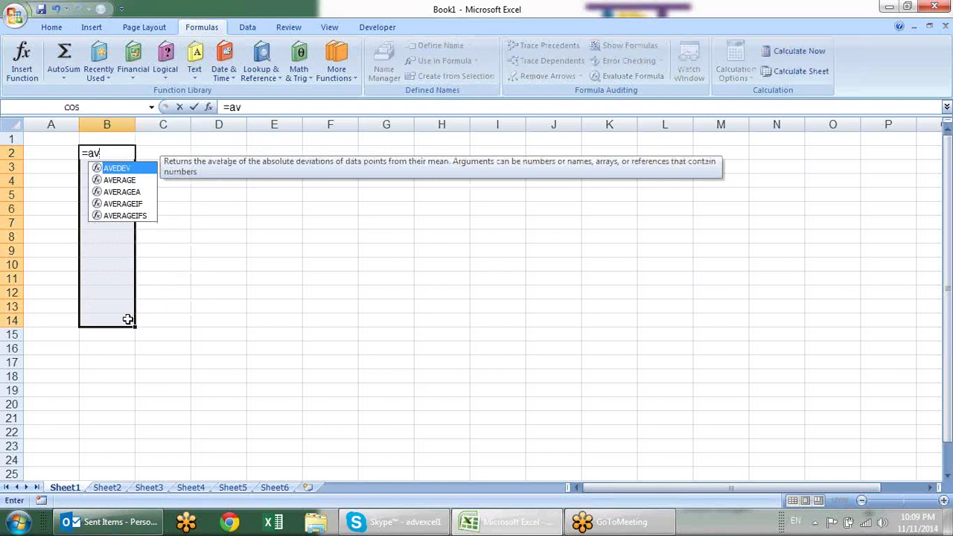
pyautogui.press('Escape')
pyautogui.press('BackSpace')
pyautogui.press('BackSpace')
pyautogui.press('BackSpace')
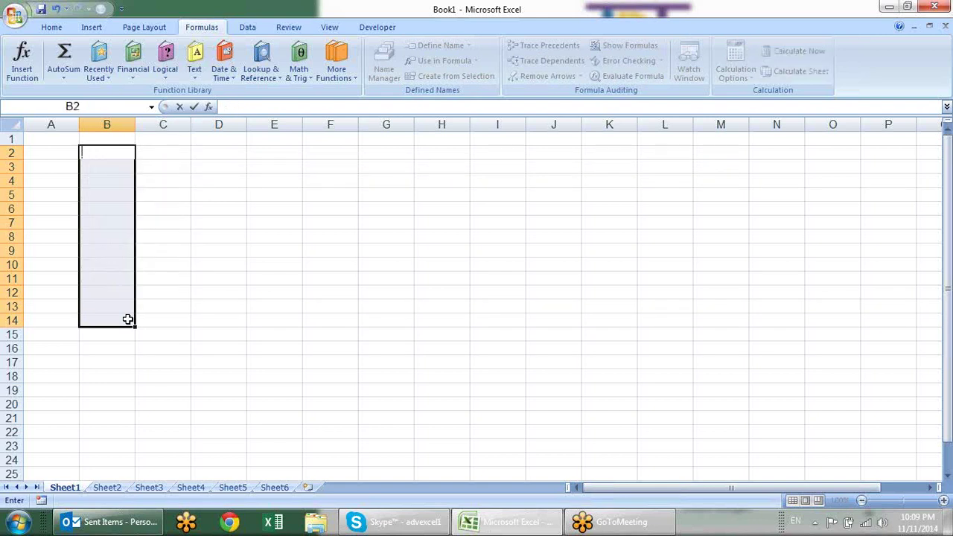
pyautogui.write('=ra')
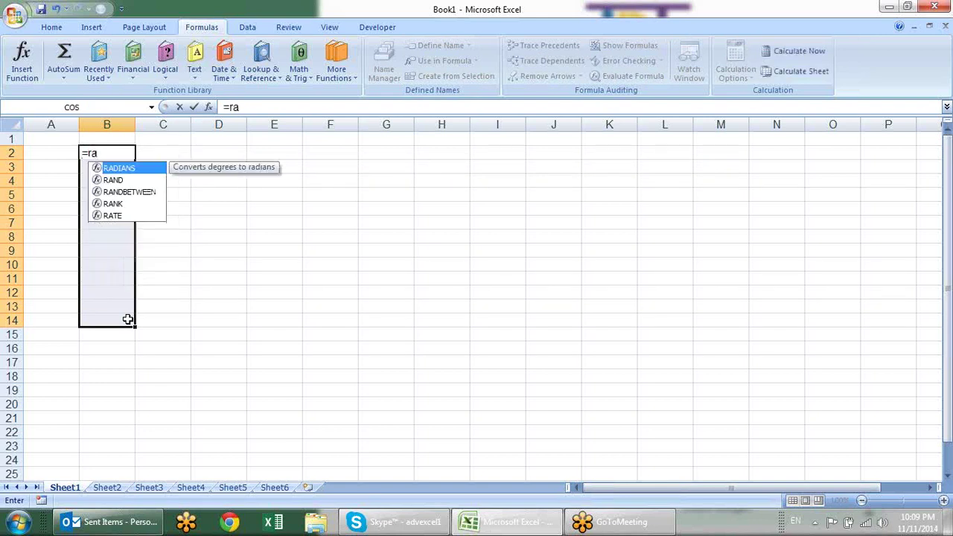
pyautogui.press('Down')
pyautogui.press('Down')
pyautogui.press('Tab')
pyautogui.write('10,90')
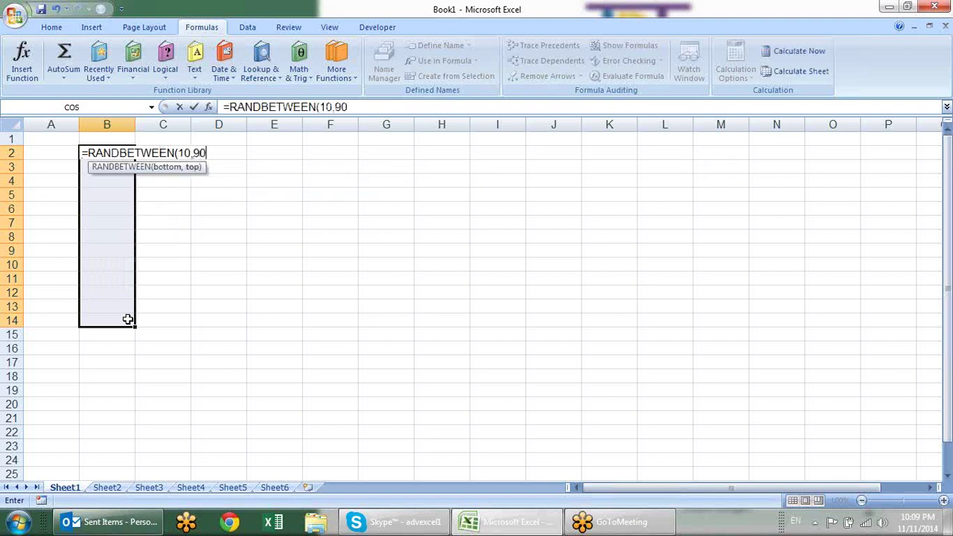
pyautogui.hotkey('ctrl', 'Return')
# - Copy B2:B14 and paste it back as values to freeze the random numbers
pyautogui.hotkey('ctrl', 'c')
pyautogui.hotkey('alt', 'e')
pyautogui.press('s')
pyautogui.press('v')
pyautogui.press('Return')
pyautogui.press('Escape')
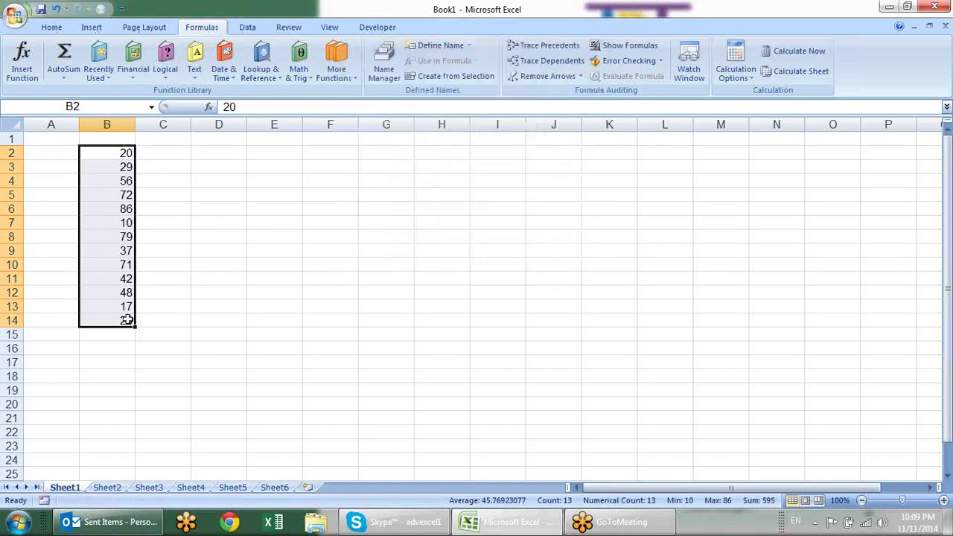
pyautogui.click(112, 332)
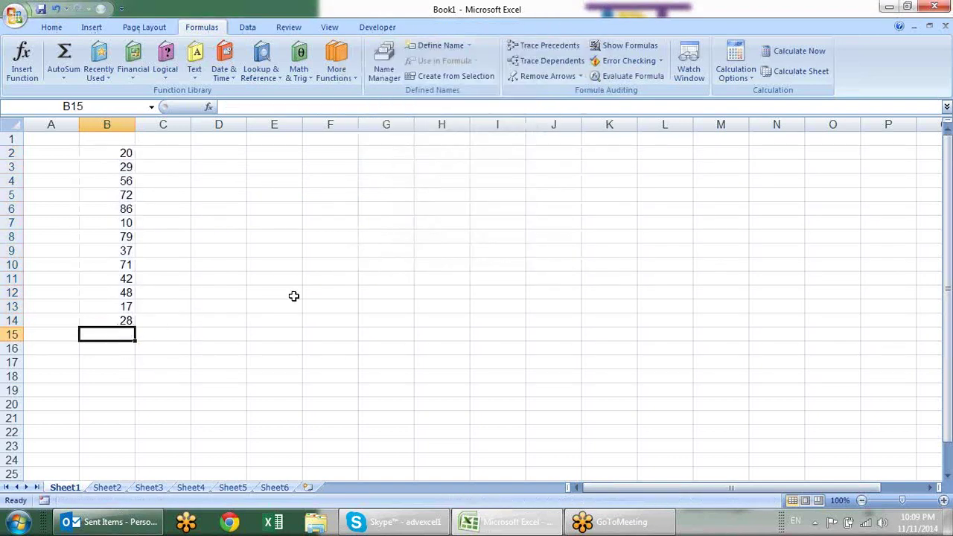
# - Enter =AVERAGE(B2:B14) in B15
pyautogui.write('=aver')
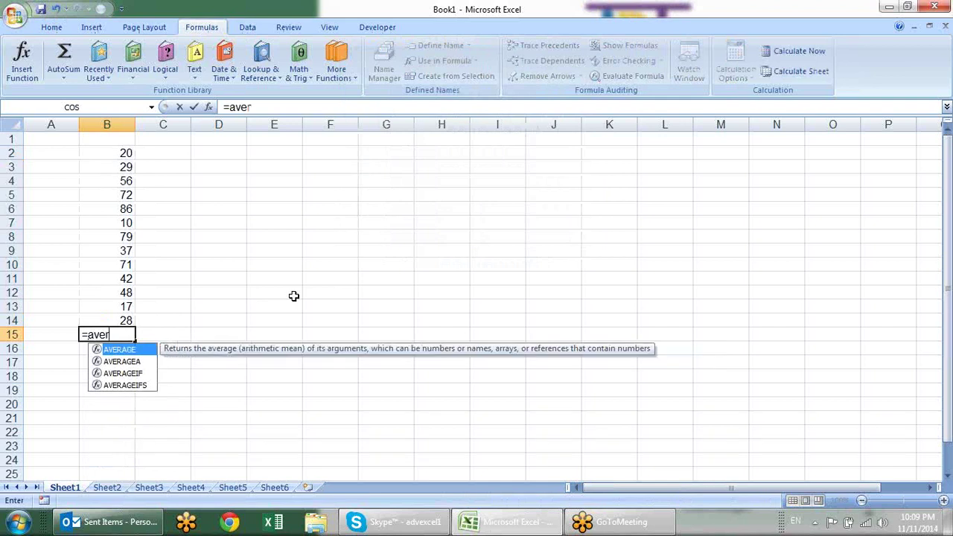
pyautogui.press('Tab')
pyautogui.press('Up')
pyautogui.hotkey('shift', 'Up')
pyautogui.hotkey('shift', 'Up')
pyautogui.hotkey('shift', 'Up')
pyautogui.hotkey('shift', 'Up')
pyautogui.hotkey('shift', 'Up')
pyautogui.hotkey('shift', 'Up')
pyautogui.hotkey('shift', 'Up')
pyautogui.hotkey('shift', 'Up')
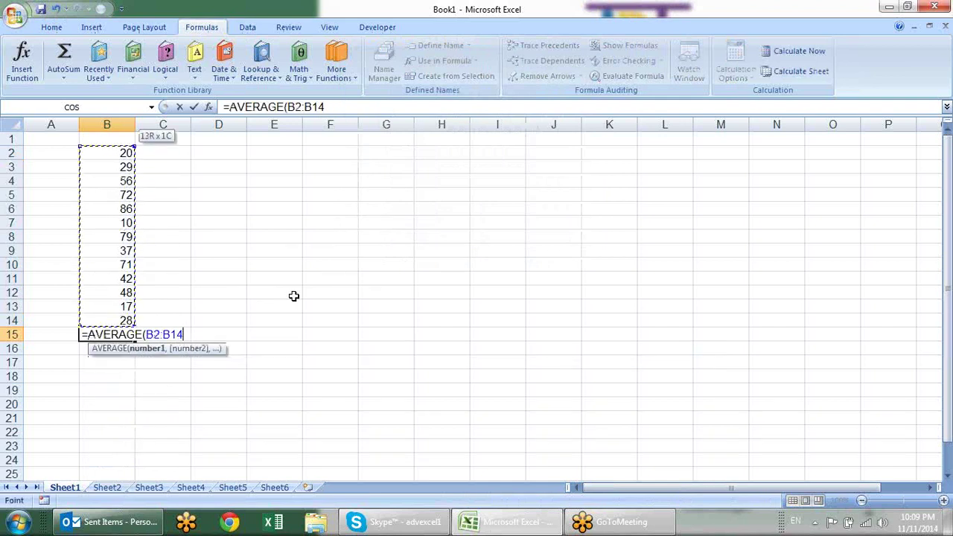
pyautogui.press('Return')
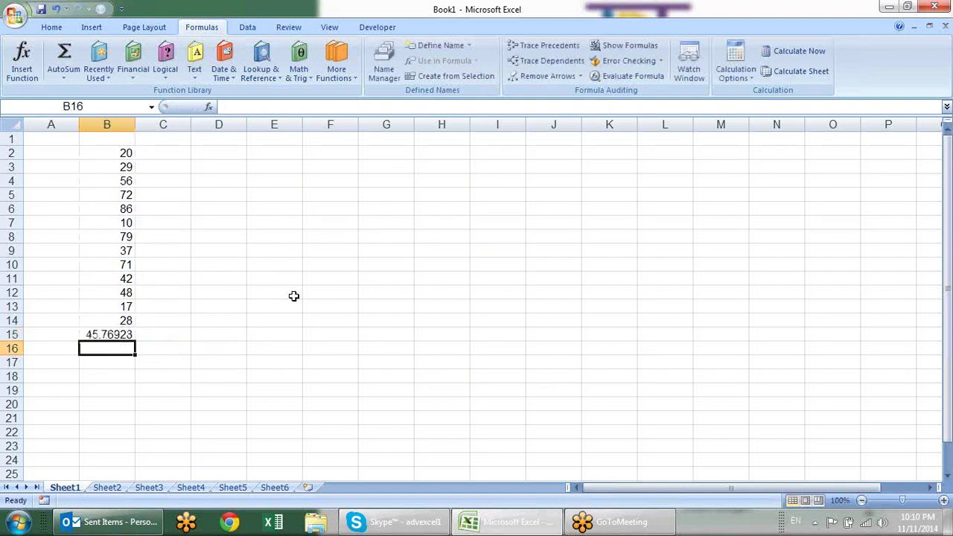
pyautogui.press('Up')
pyautogui.press('Up')
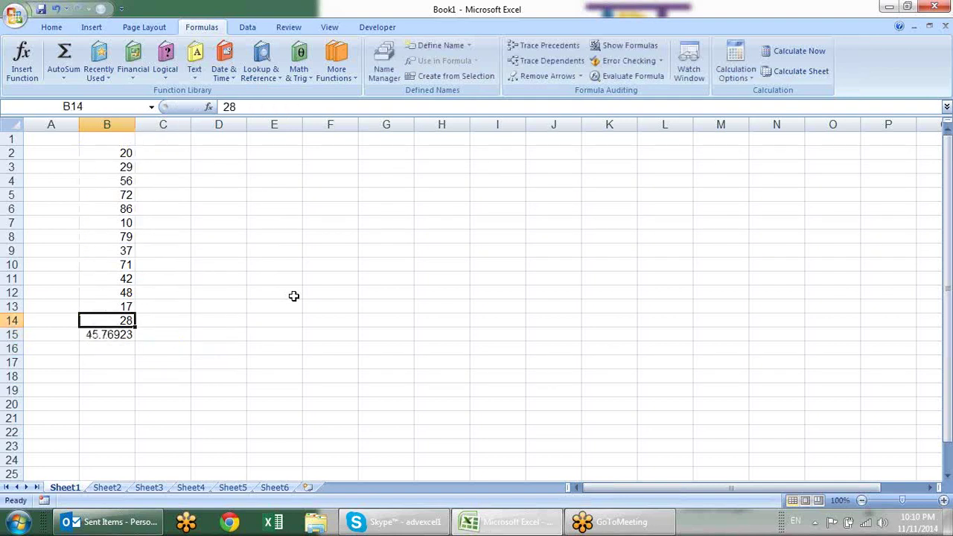
pyautogui.press('Down')
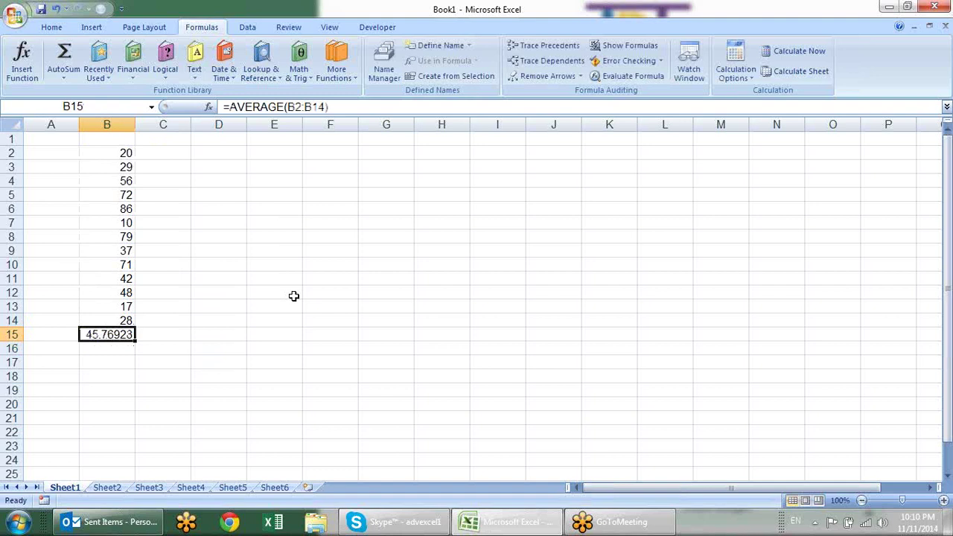
# - Change B15's function to AVERAGEA, then restore it to AVERAGE
pyautogui.press('F2')
pyautogui.press('Left')
pyautogui.press('Left')
pyautogui.press('Left')
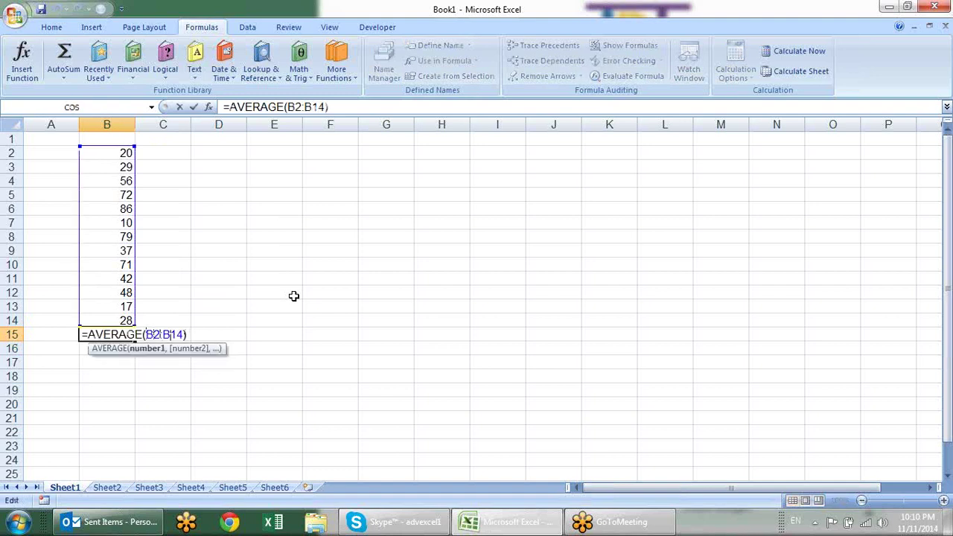
pyautogui.write('a')
pyautogui.press('Return')
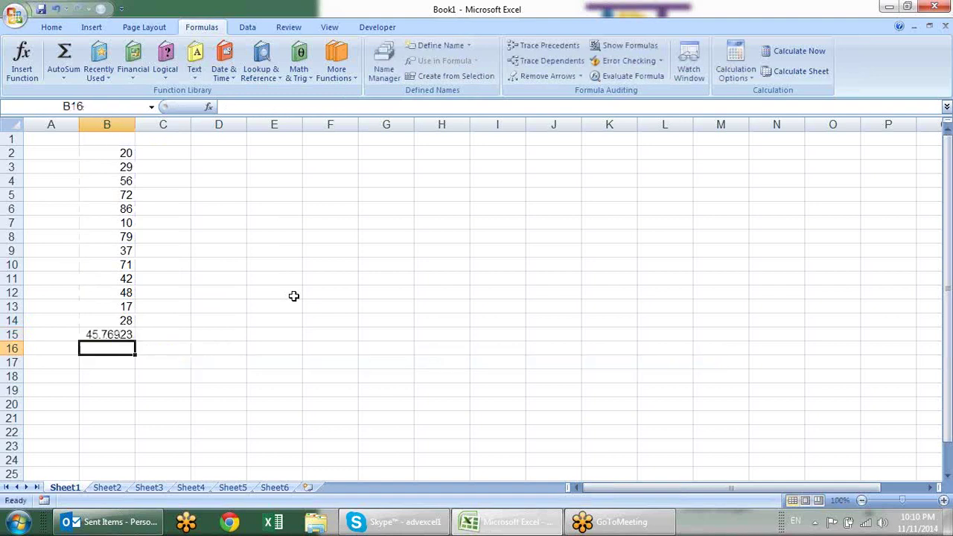
pyautogui.press('Up')
pyautogui.press('Up')
pyautogui.press('Up')
pyautogui.press('Up')
pyautogui.press('Up')
pyautogui.press('Up')
pyautogui.press('Up')
pyautogui.press('Up')
pyautogui.press('Down')
pyautogui.press('Down')
pyautogui.press('Down')
pyautogui.press('Down')
pyautogui.press('Down')
pyautogui.press('Down')
pyautogui.press('Down')
pyautogui.press('Down')
pyautogui.press('Down')
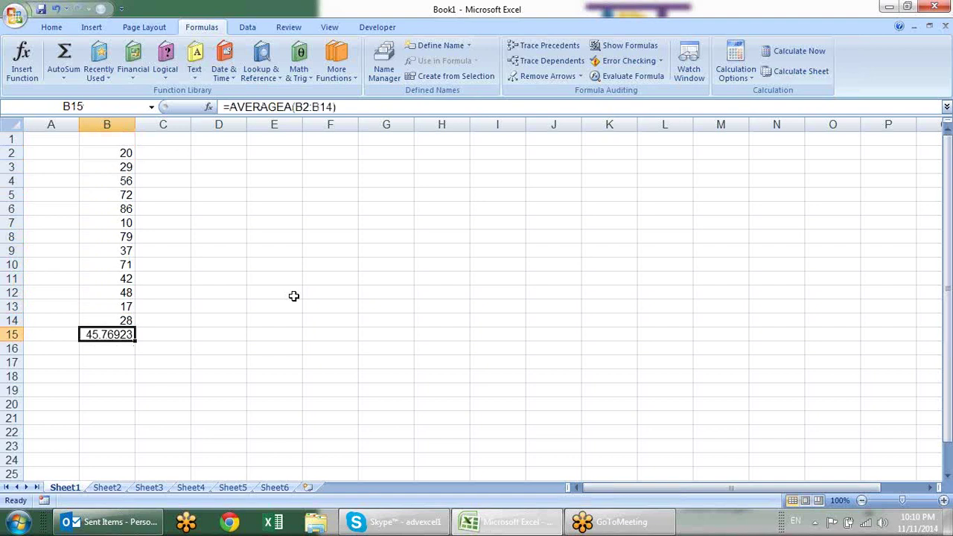
pyautogui.press('F2')
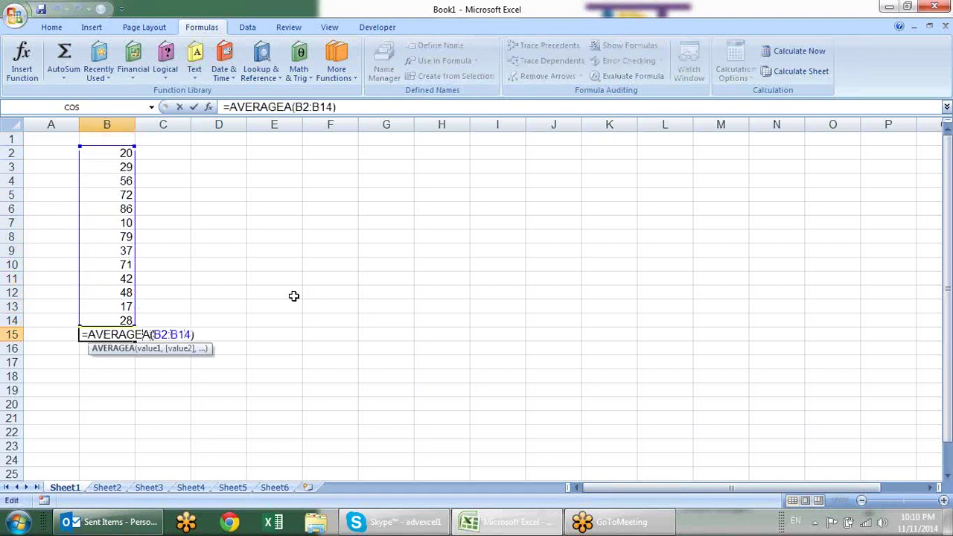
pyautogui.press('BackSpace')
pyautogui.press('Return')
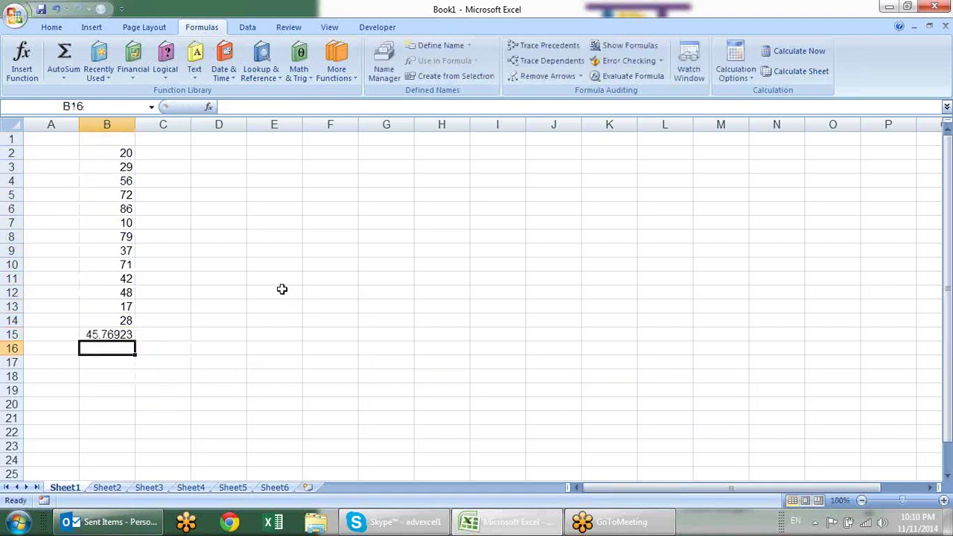
# - Enter TRUE in cell B1
pyautogui.click(106, 125)
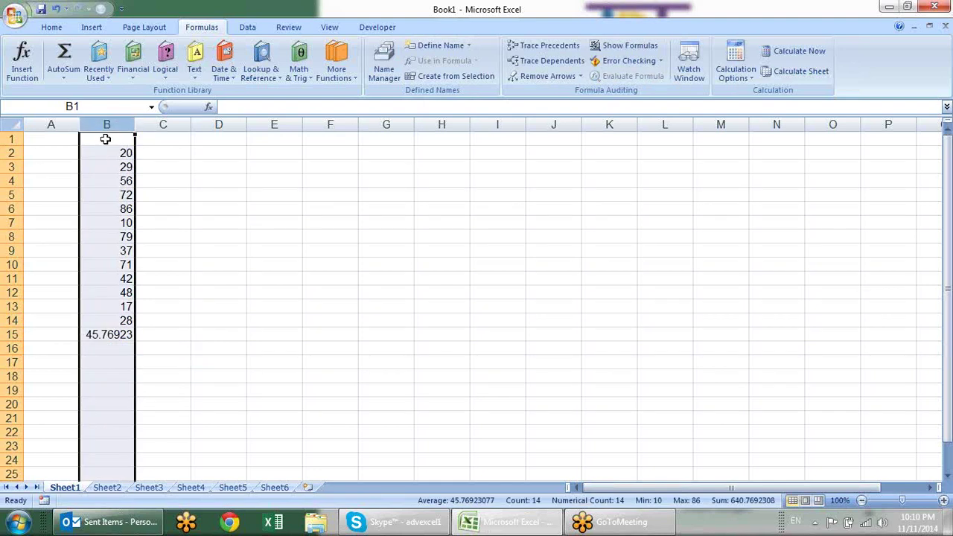
pyautogui.click(106, 139)
pyautogui.write('Tue')
pyautogui.press('Return')
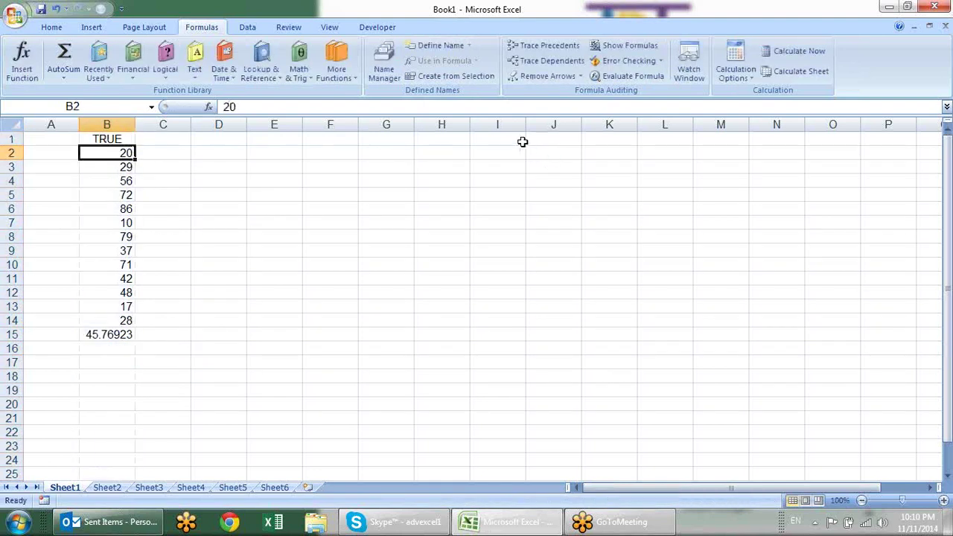
# - Widen B15's average range to B1:B14
pyautogui.click(121, 350)
pyautogui.doubleClick(119, 335)
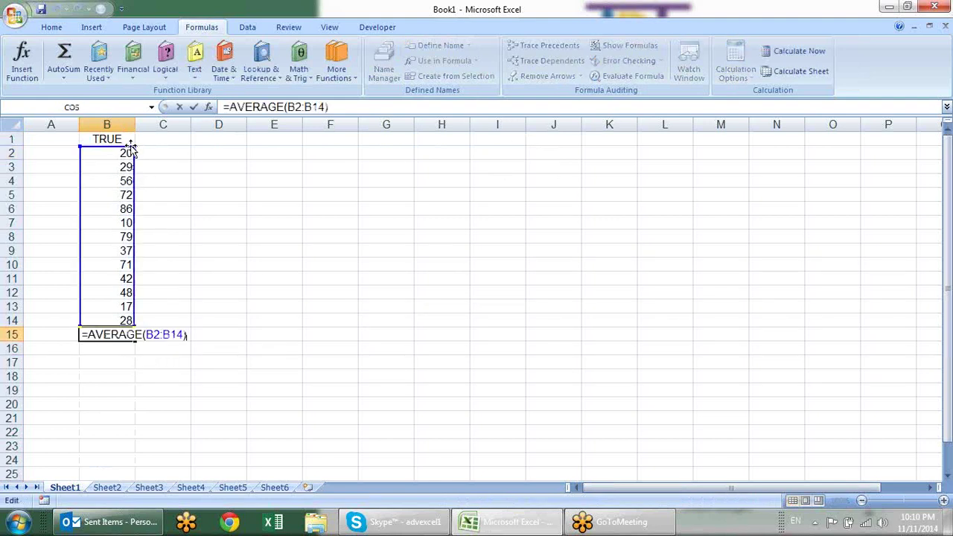
pyautogui.moveTo(134, 148); pyautogui.dragTo(135, 122)
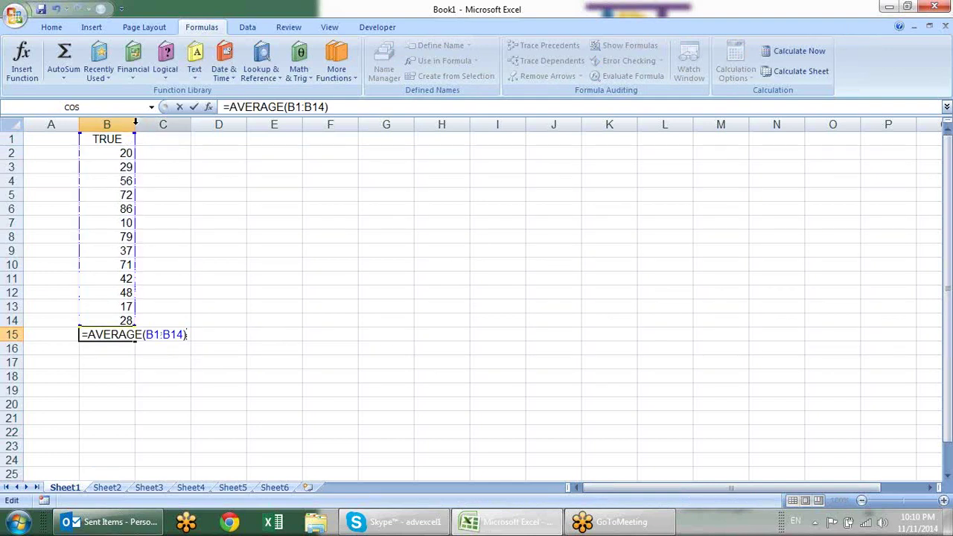
pyautogui.press('Return')
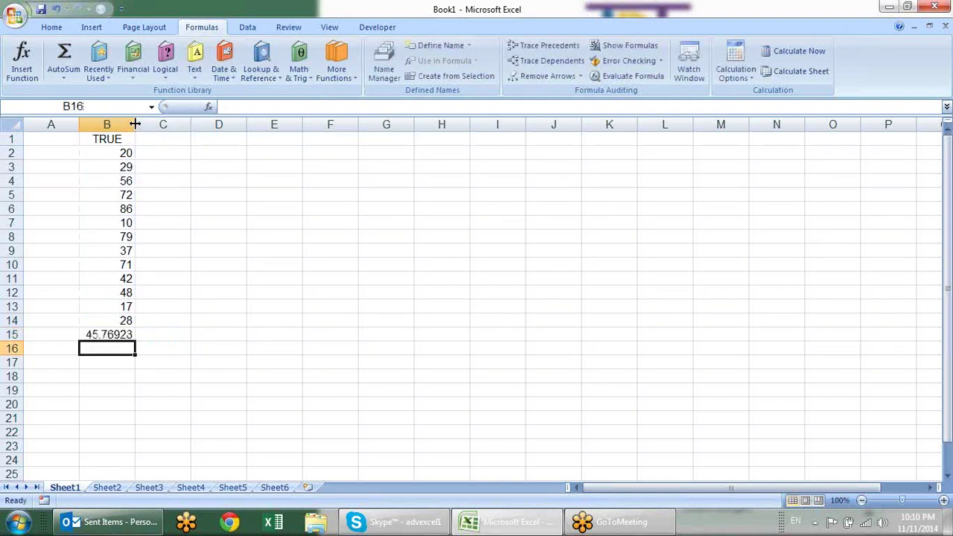
# - Enter =AVERAGEA(B1:B14) in B16
pyautogui.write('=')
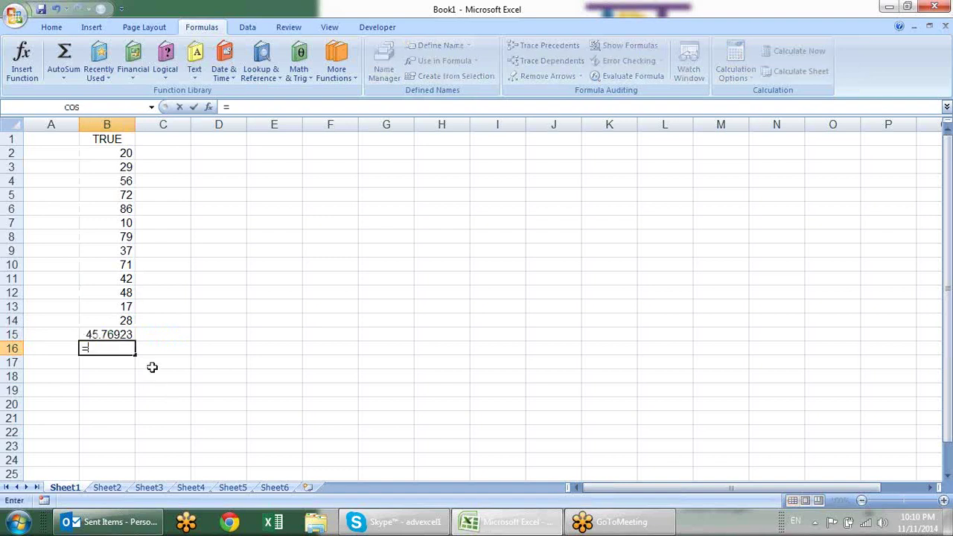
pyautogui.write('av')
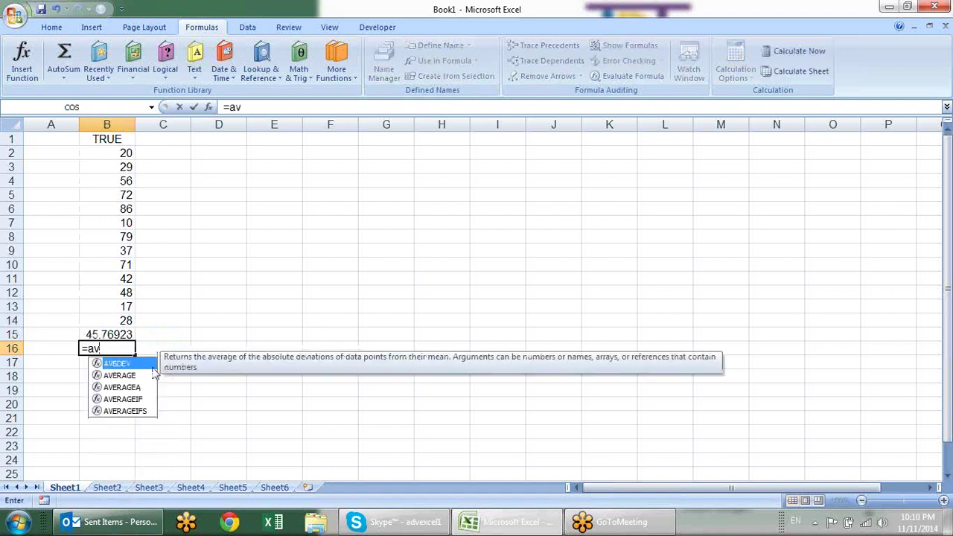
pyautogui.press('Down')
pyautogui.press('Down')
pyautogui.press('Tab')
pyautogui.moveTo(128, 322); pyautogui.dragTo(119, 139)
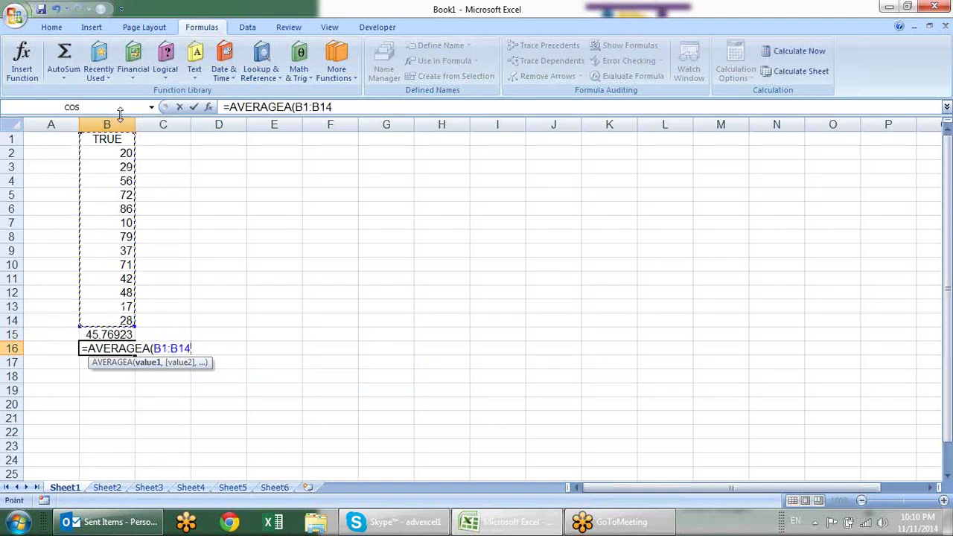
pyautogui.press('Return')
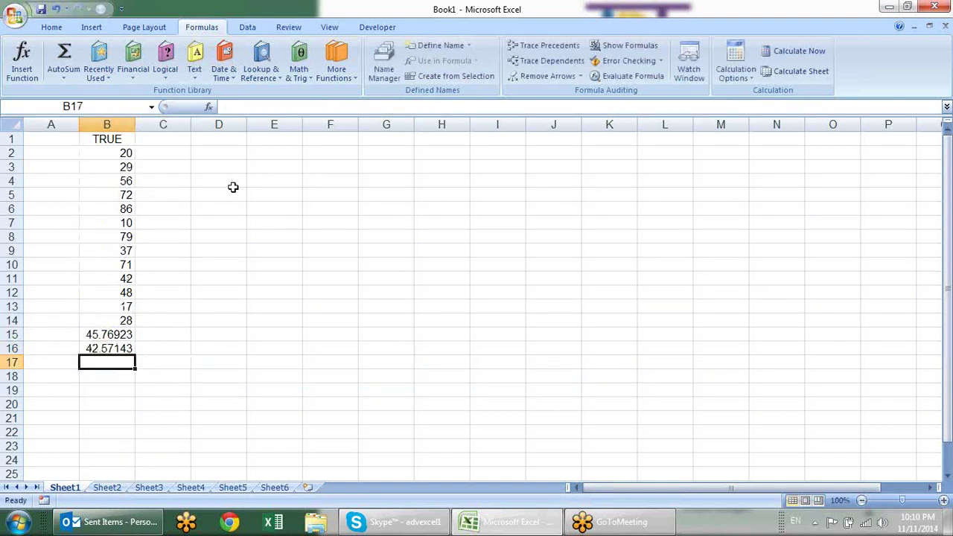
# - Switch B1 to 1 and back to TRUE, then review B15's average formula
pyautogui.click(113, 152)
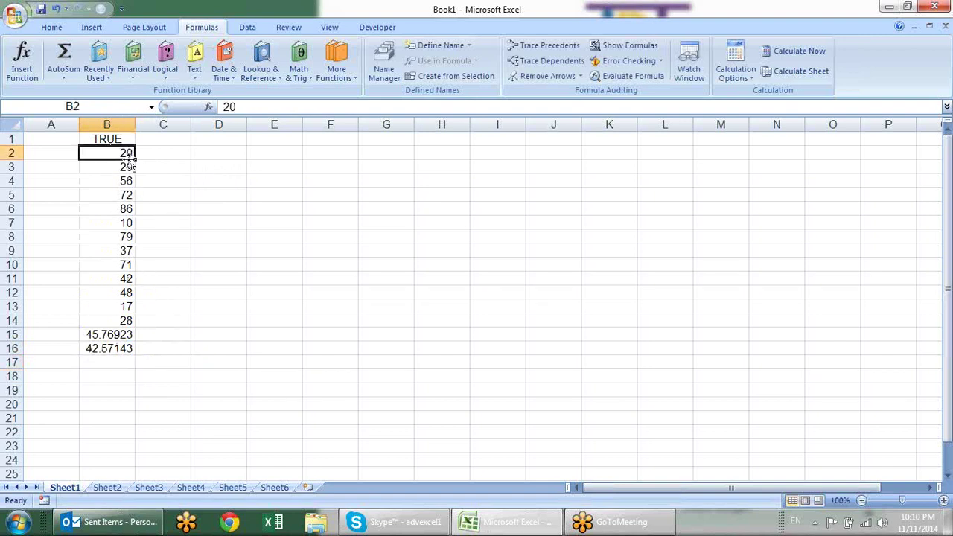
pyautogui.click(117, 140)
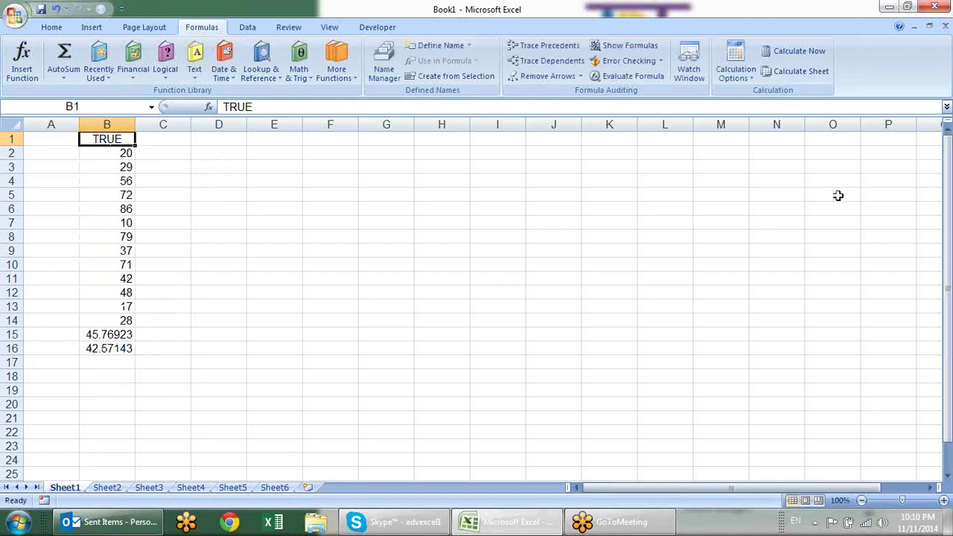
pyautogui.write('1')
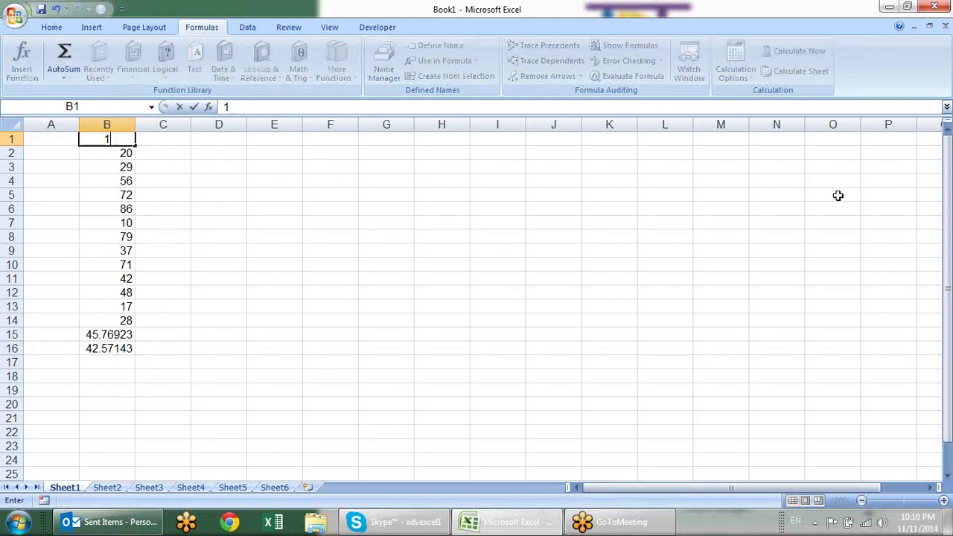
pyautogui.press('Return')
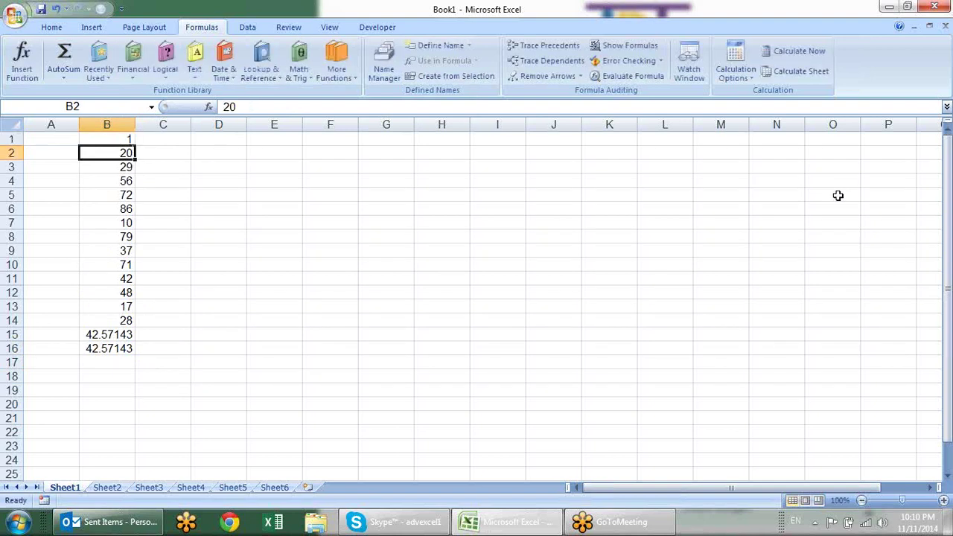
pyautogui.press('Up')
pyautogui.write('True')
pyautogui.press('Return')
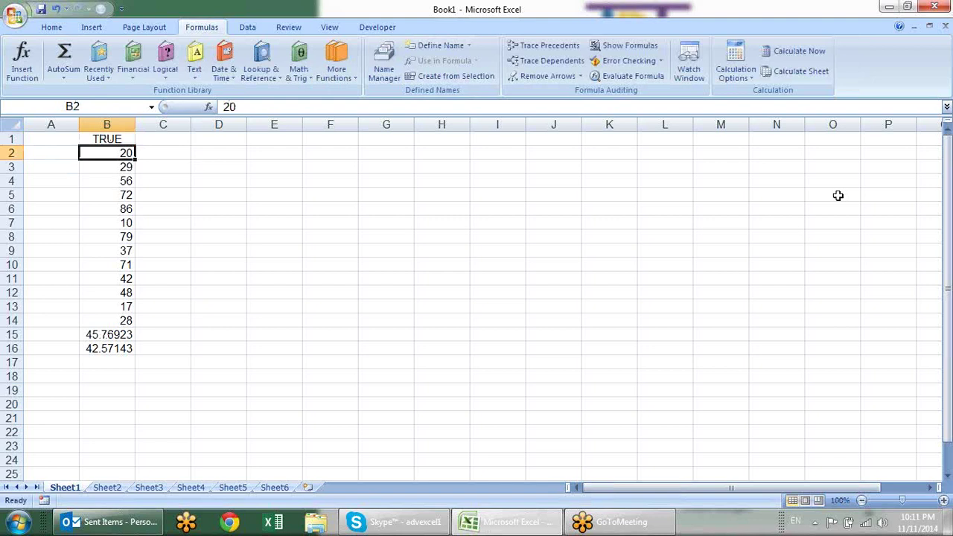
pyautogui.doubleClick(122, 334)
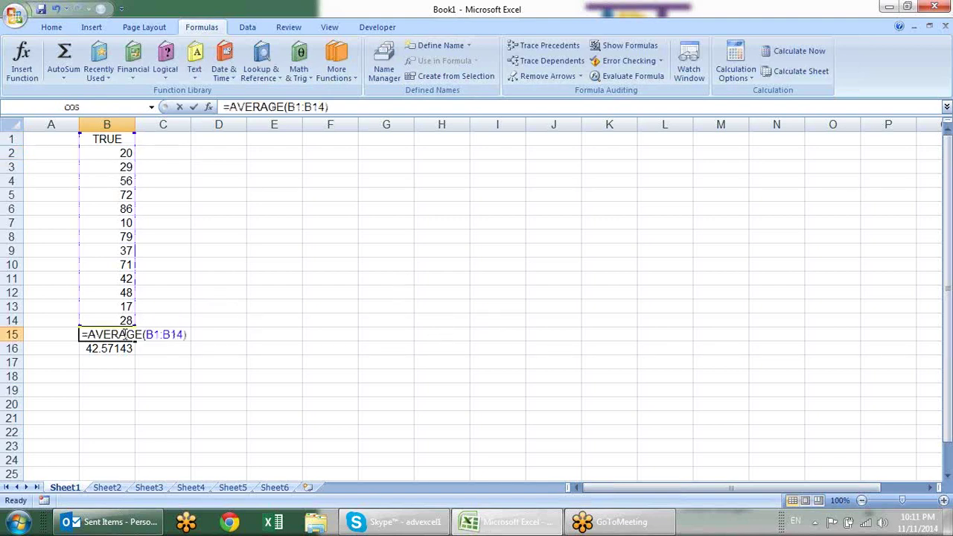
pyautogui.press('Escape')
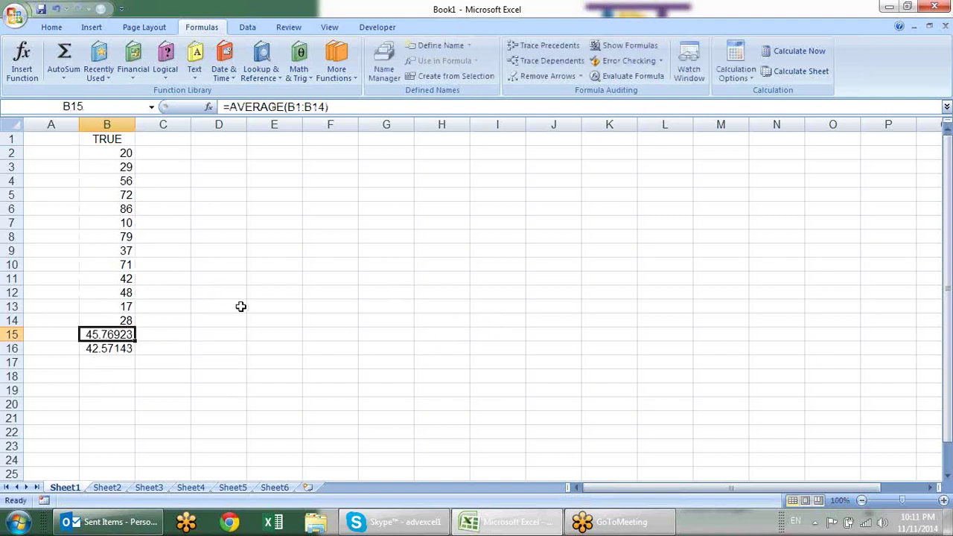
pyautogui.click(227, 196)
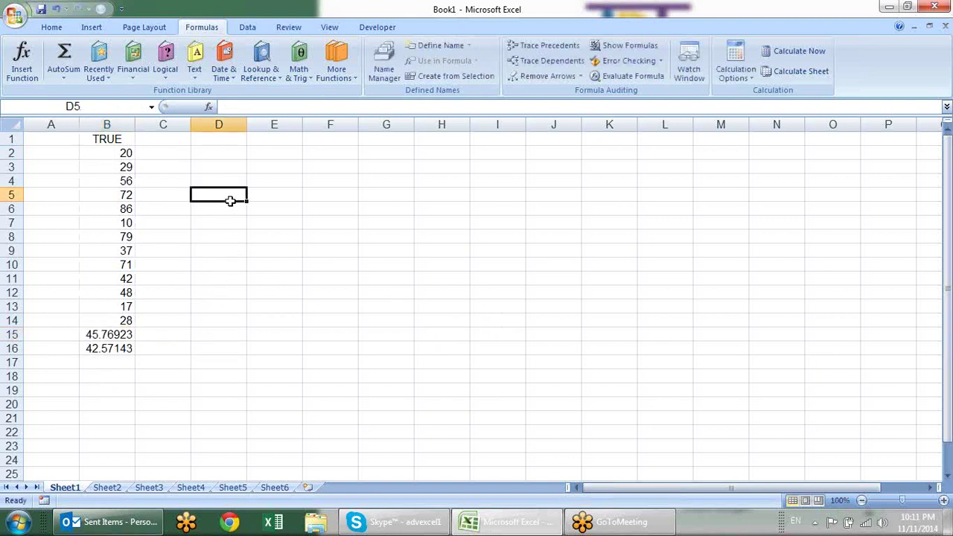
pyautogui.write('=a')
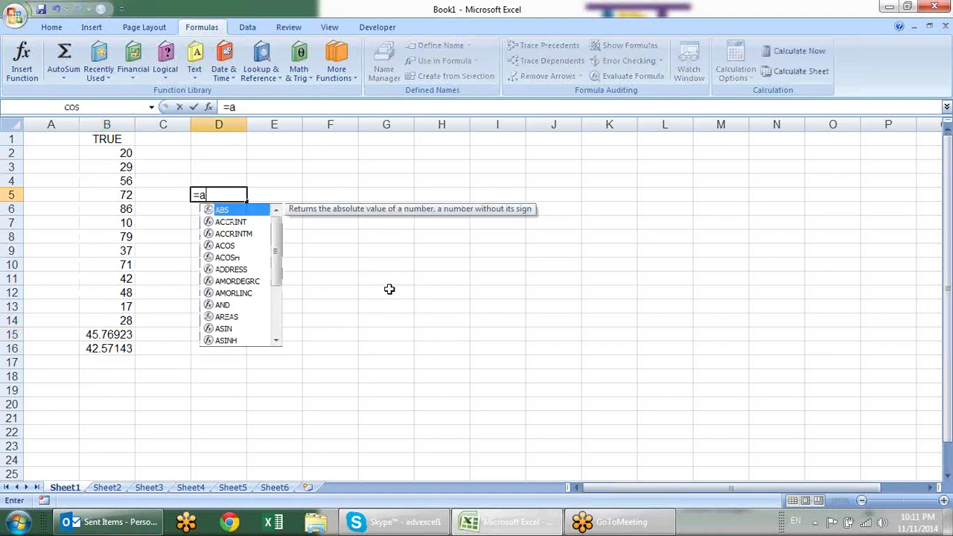
pyautogui.write('ver')
pyautogui.press('Down')
pyautogui.press('Down')
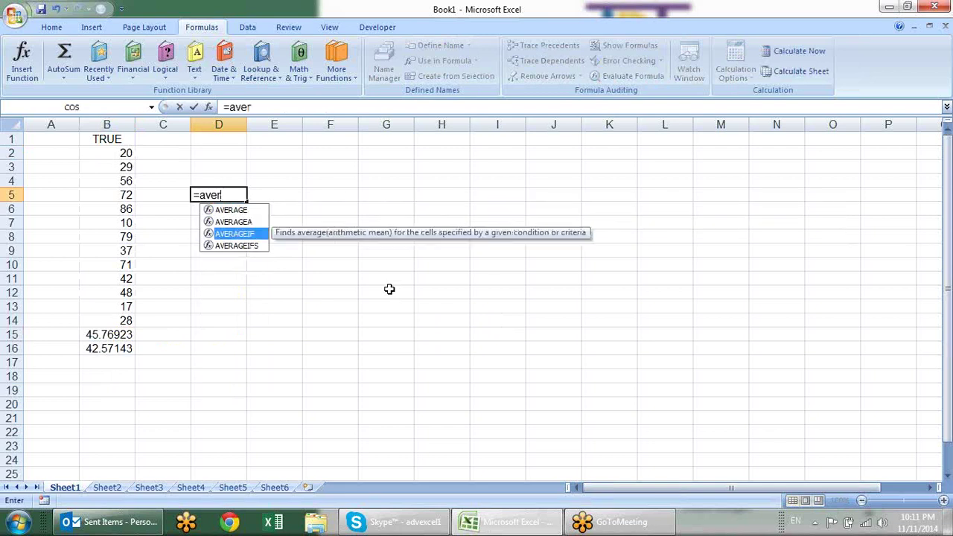
pyautogui.press('Tab')
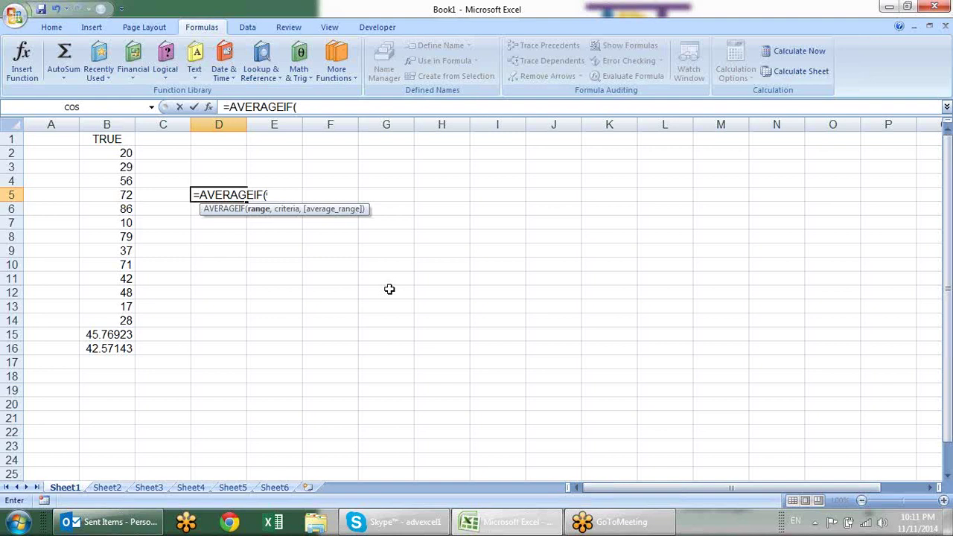
# - Cancel the D5 formula, enter 'sandeep' in A2 and fill it down to A14
pyautogui.press('Escape')
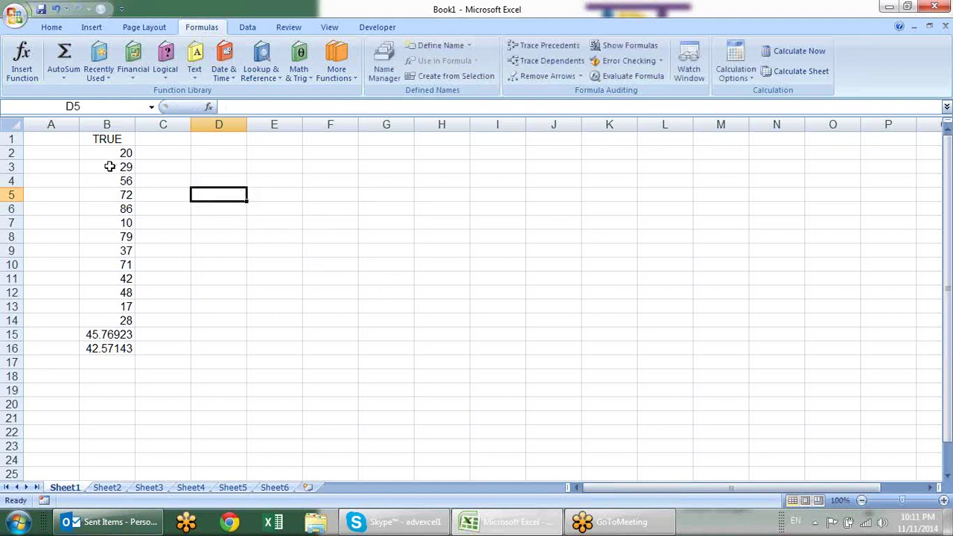
pyautogui.click(49, 156)
pyautogui.write('sandeep')
pyautogui.press('Return')
pyautogui.click(49, 156)
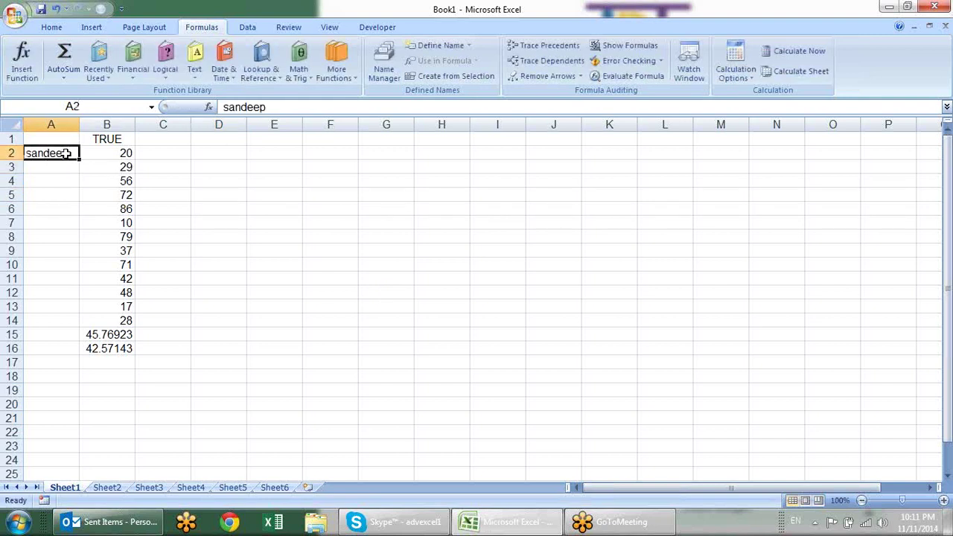
pyautogui.moveTo(79, 160); pyautogui.dragTo(89, 324)
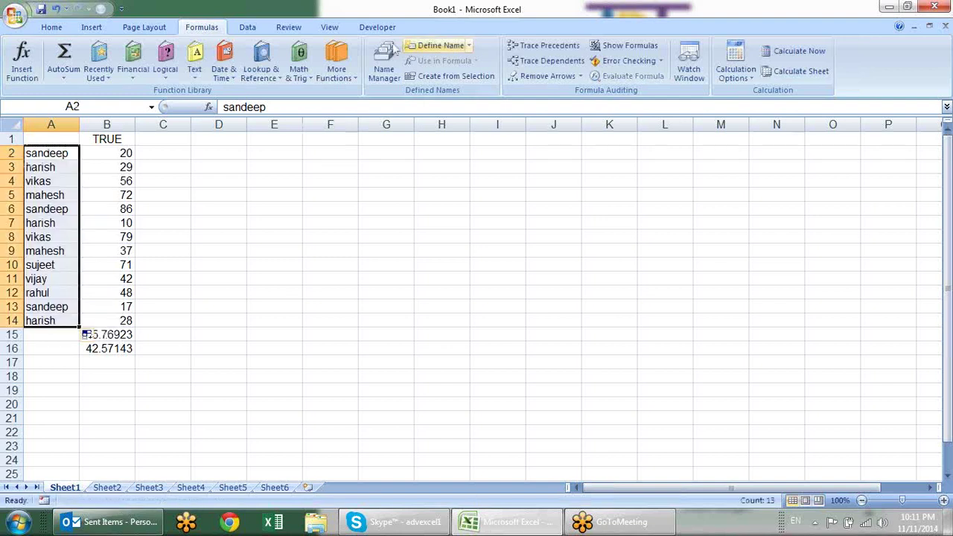
pyautogui.click(259, 176)
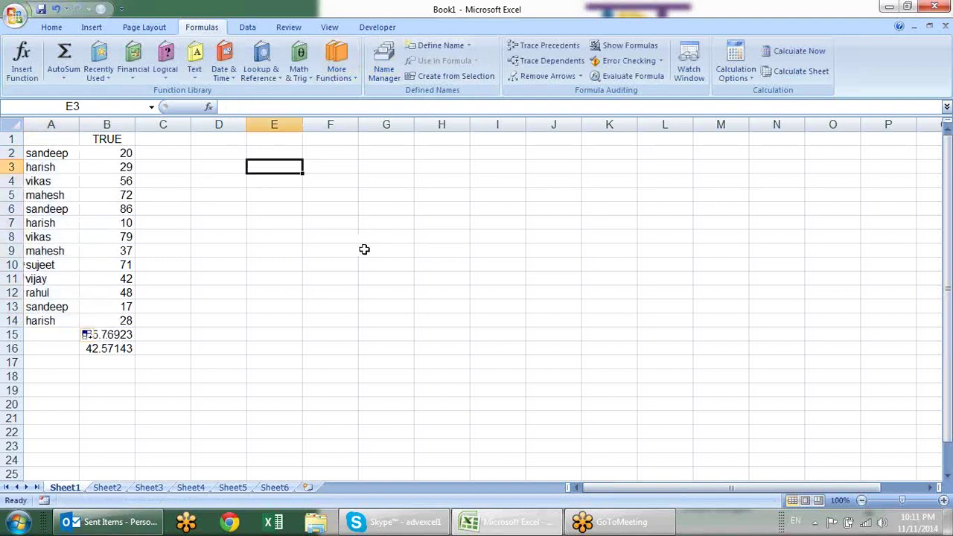
# - Put 'sandeep' in E3 and =AVERAGEIF(A2:A14,E3,B2:B14) in F3, giving 41
pyautogui.write('sandeep')
pyautogui.press('Tab')
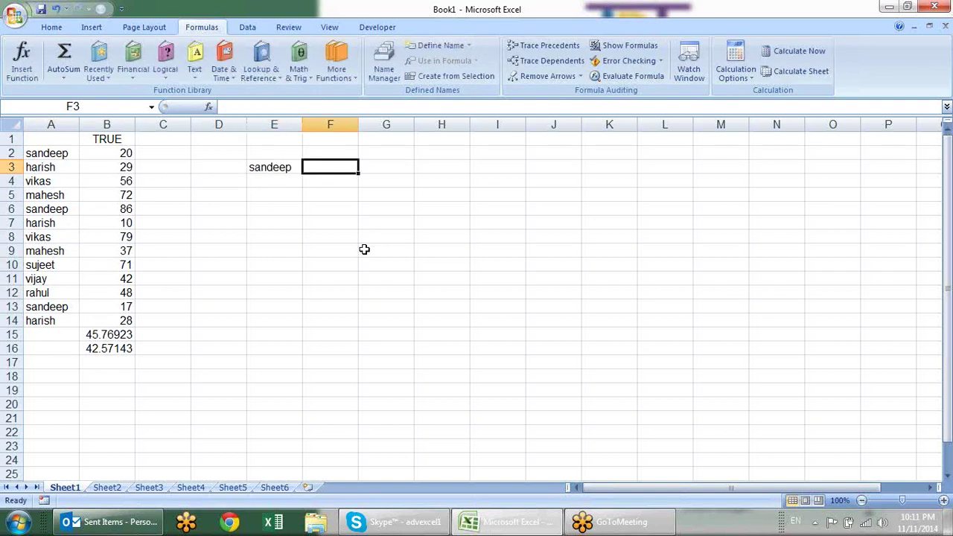
pyautogui.write('=')
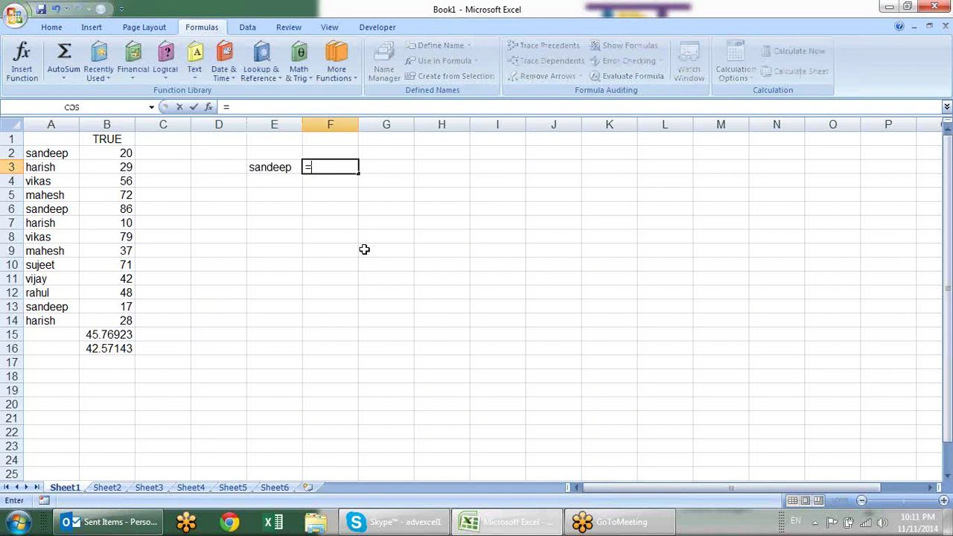
pyautogui.write('aver')
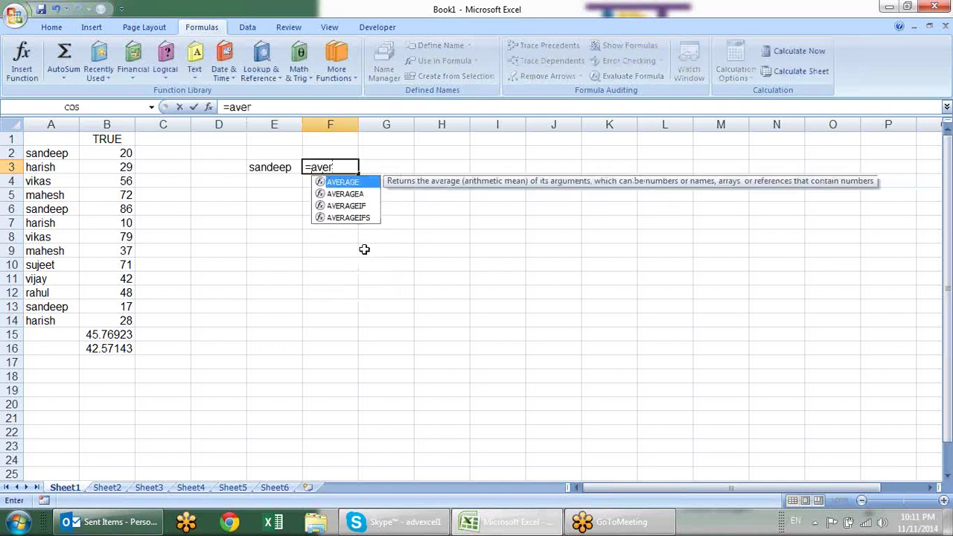
pyautogui.press('Down')
pyautogui.press('Down')
pyautogui.press('Tab')
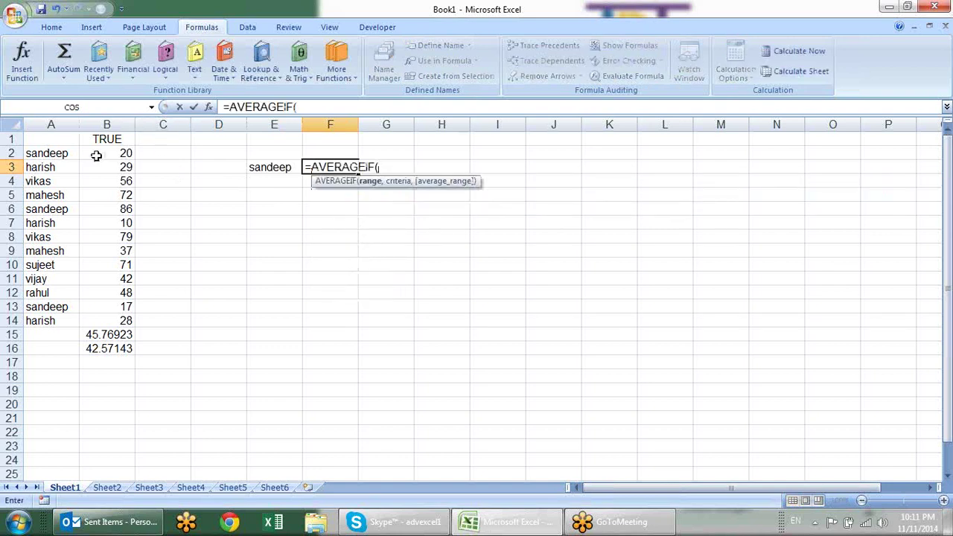
pyautogui.moveTo(67, 155); pyautogui.dragTo(51, 320)
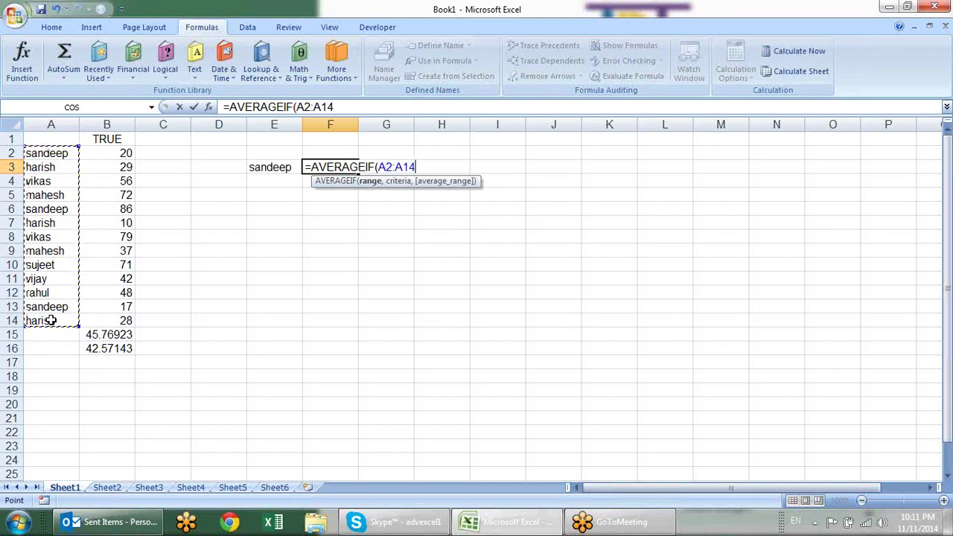
pyautogui.write(',')
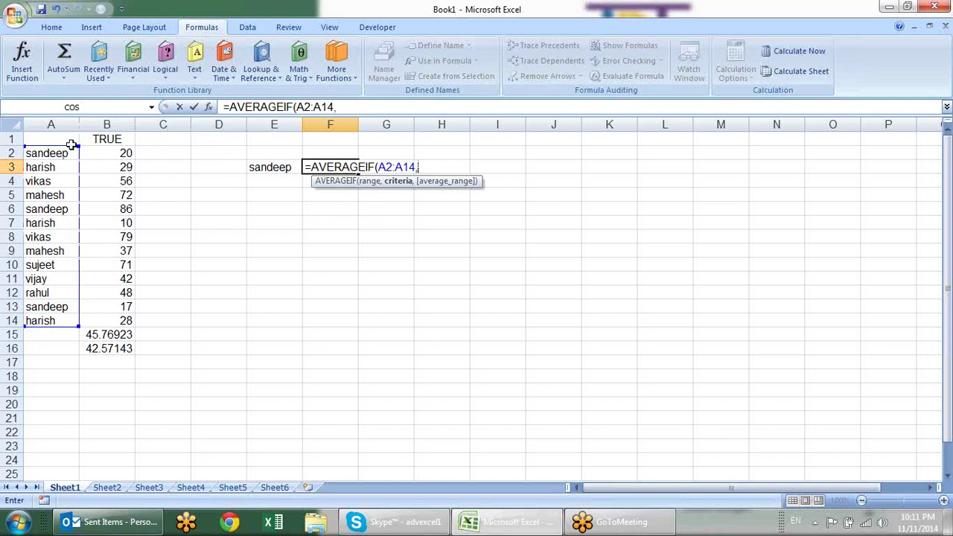
pyautogui.click(272, 169)
pyautogui.write(',')
pyautogui.moveTo(124, 152); pyautogui.dragTo(115, 324)
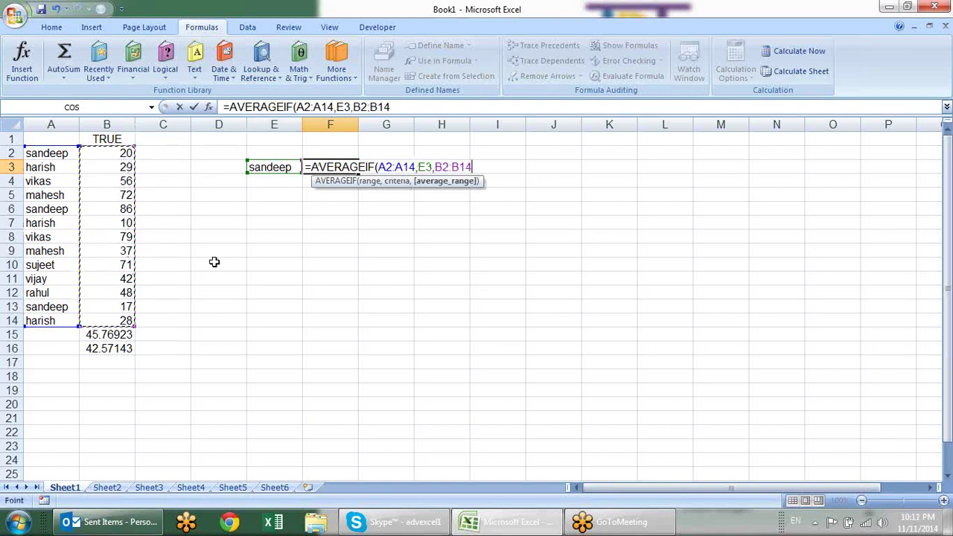
pyautogui.write(')')
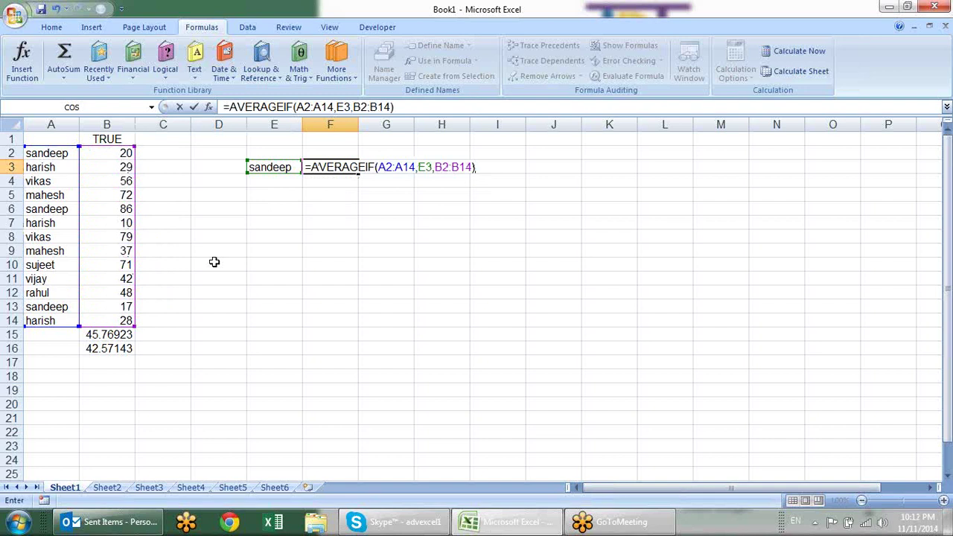
pyautogui.press('Return')
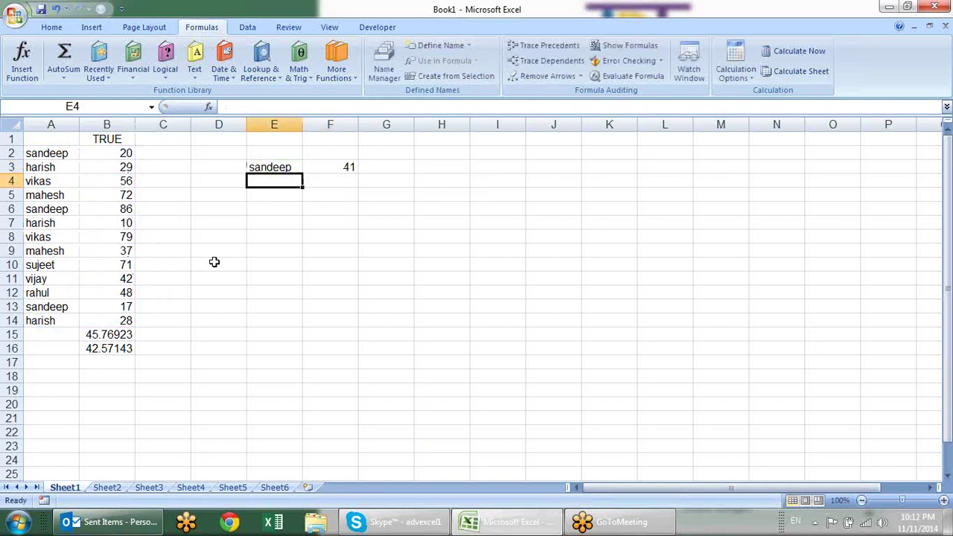
# - Recommit F3 and move the selection to G2
pyautogui.press('Up')
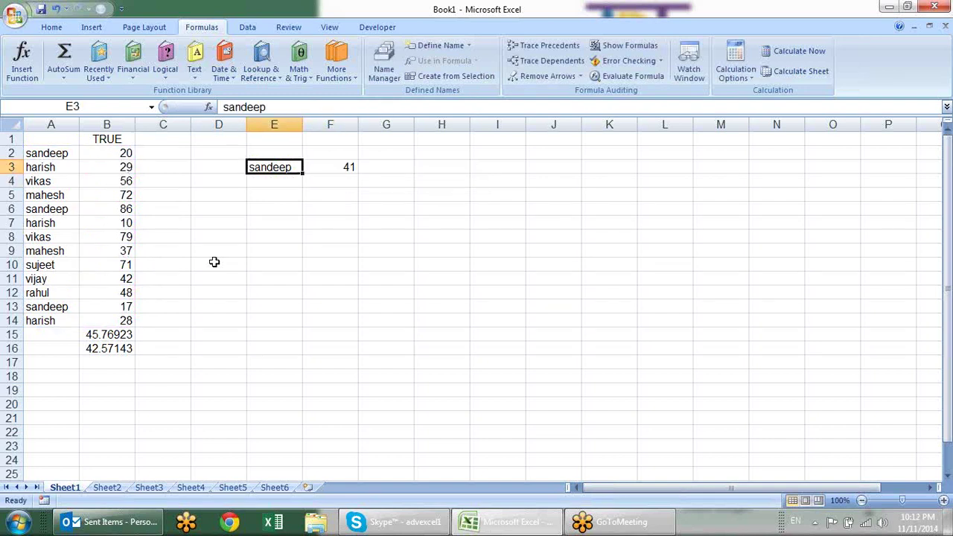
pyautogui.press('Return')
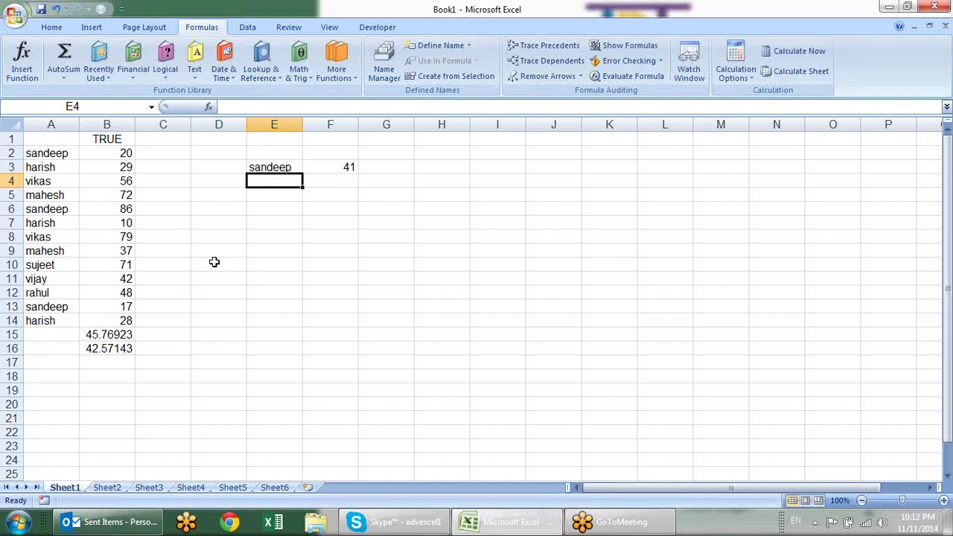
pyautogui.press('Right')
pyautogui.press('Up')
pyautogui.press('Right')
pyautogui.press('Up')
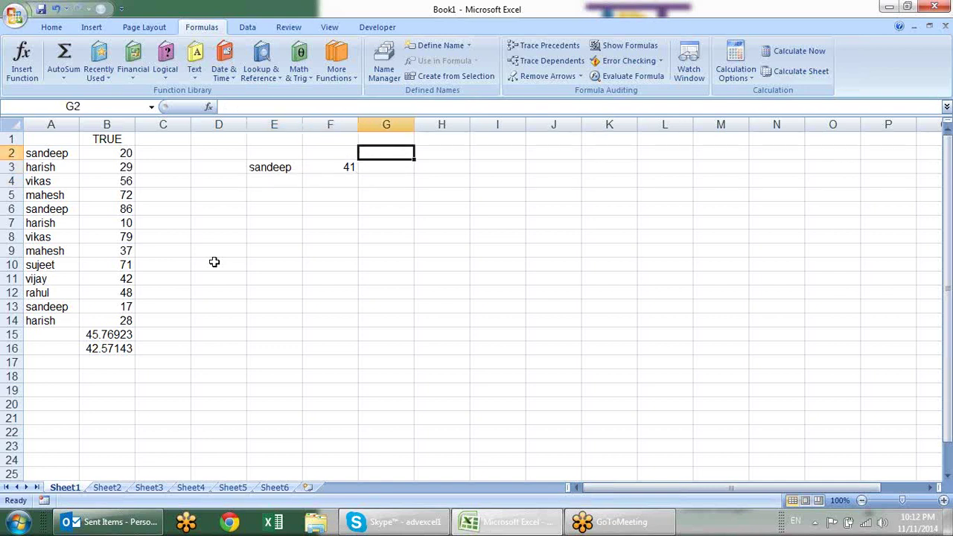
# - Enter >50 in G2 and =AVERAGEIFS(B2:B14,A2:A14,E3,B2:B14,G2) in G3, giving 86
pyautogui.write('>50')
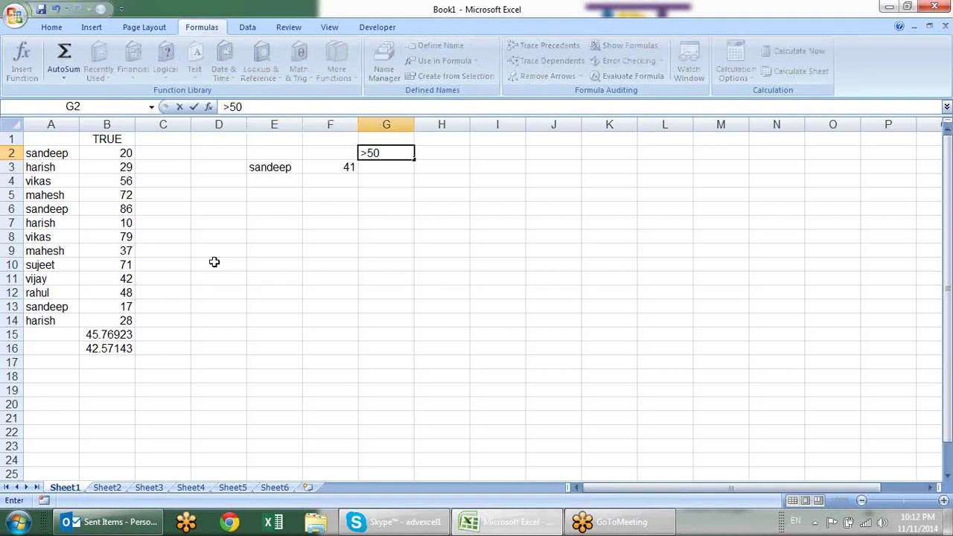
pyautogui.press('Return')
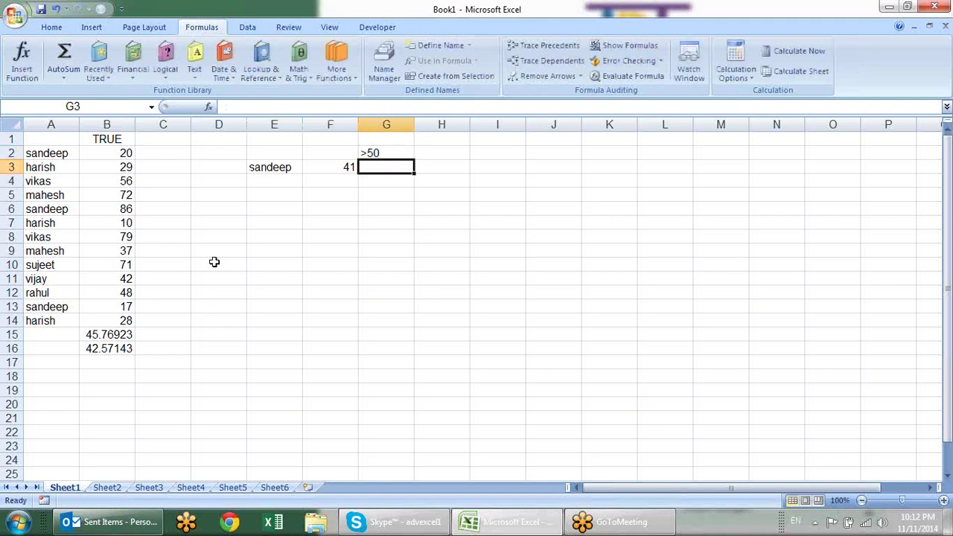
pyautogui.write('=aver')
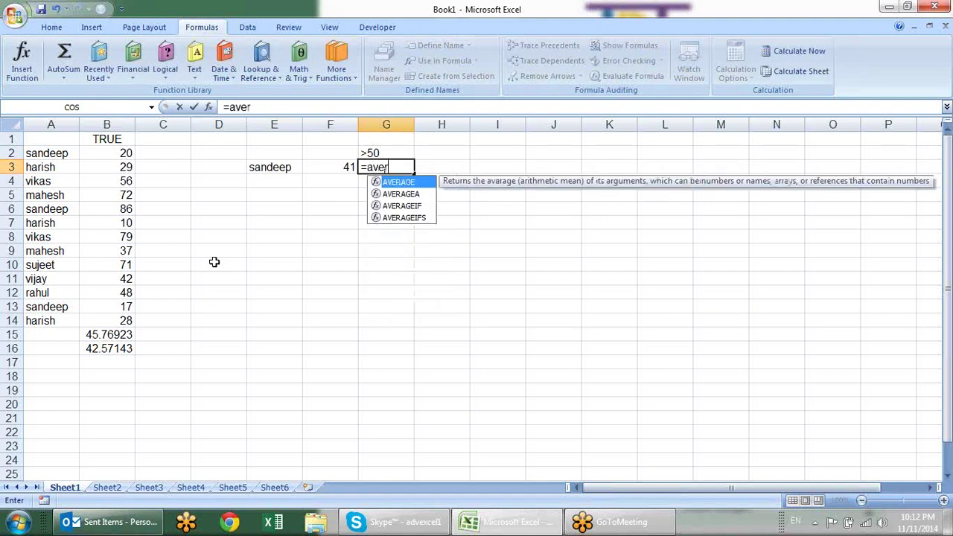
pyautogui.press('Down')
pyautogui.press('Down')
pyautogui.press('Down')
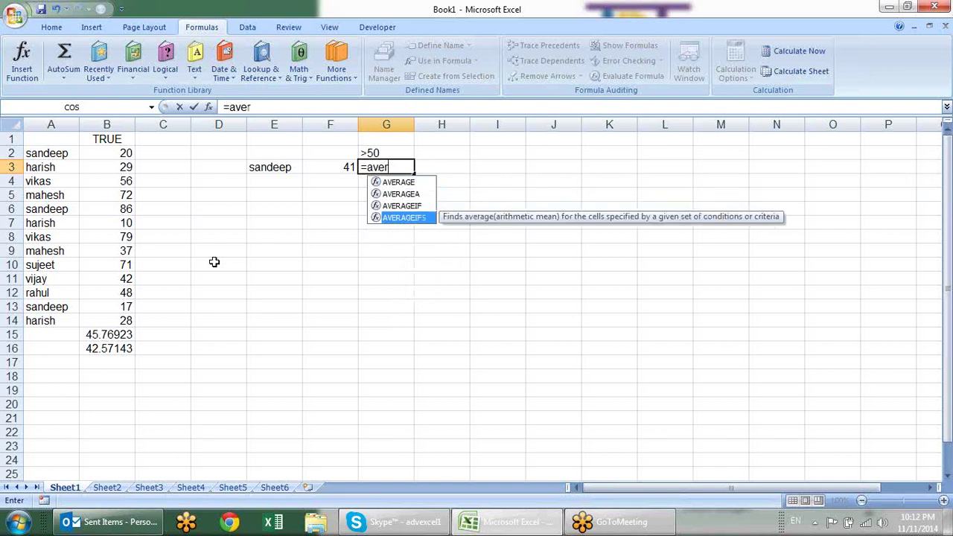
pyautogui.press('Tab')
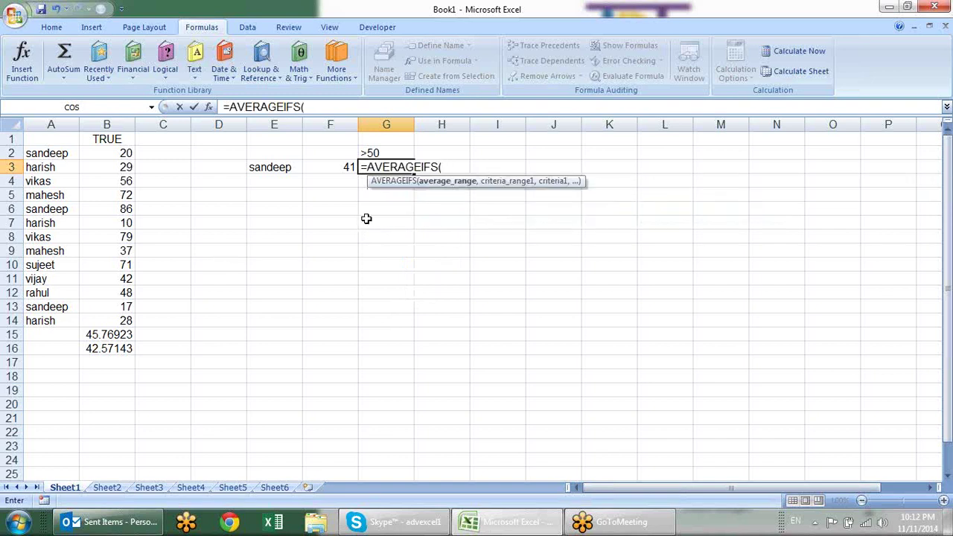
pyautogui.moveTo(122, 153); pyautogui.dragTo(116, 317)
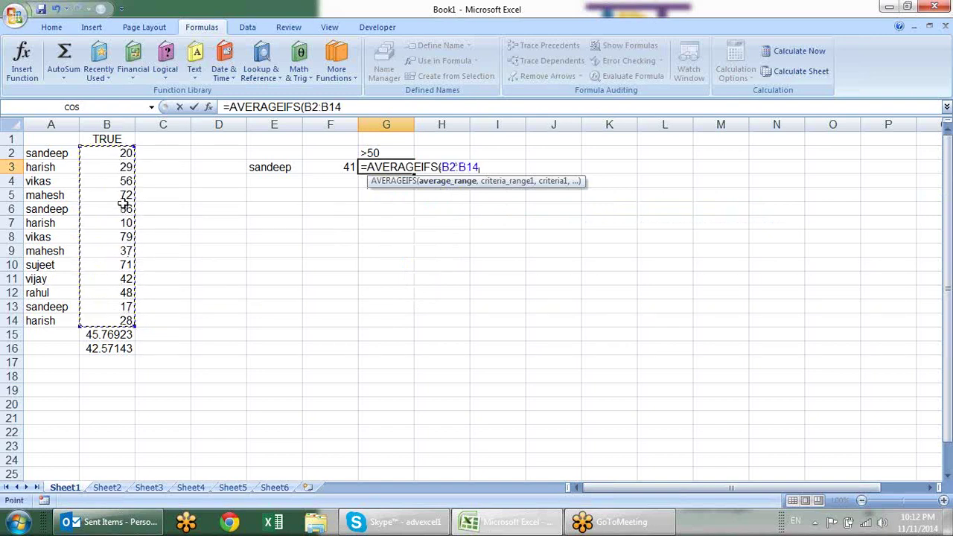
pyautogui.write(',')
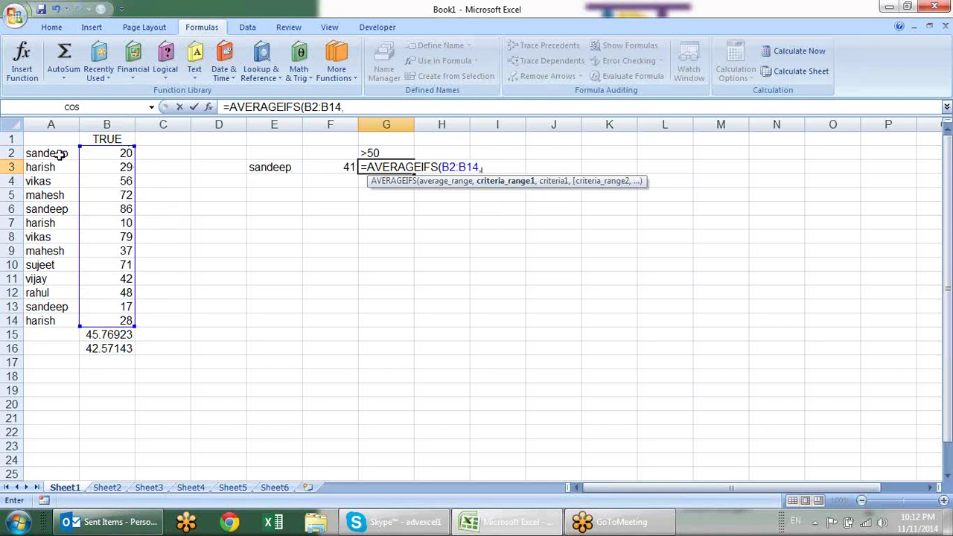
pyautogui.moveTo(60, 154); pyautogui.dragTo(58, 320)
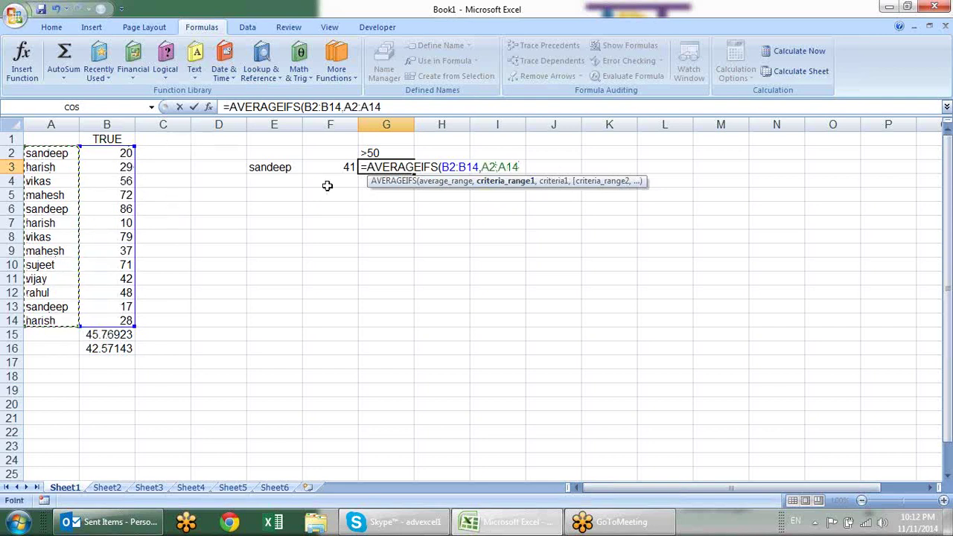
pyautogui.write(',')
pyautogui.click(293, 165)
pyautogui.write(',')
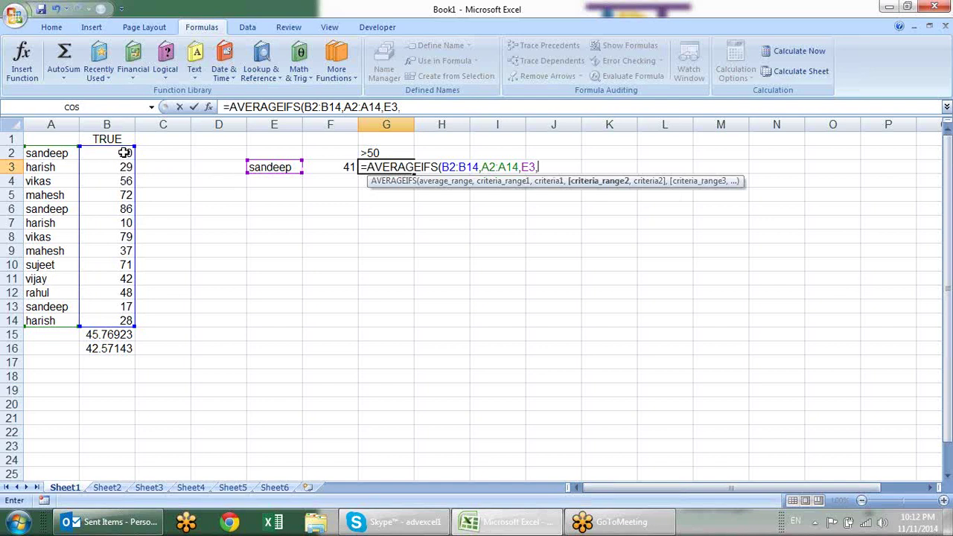
pyautogui.moveTo(124, 153); pyautogui.dragTo(110, 315)
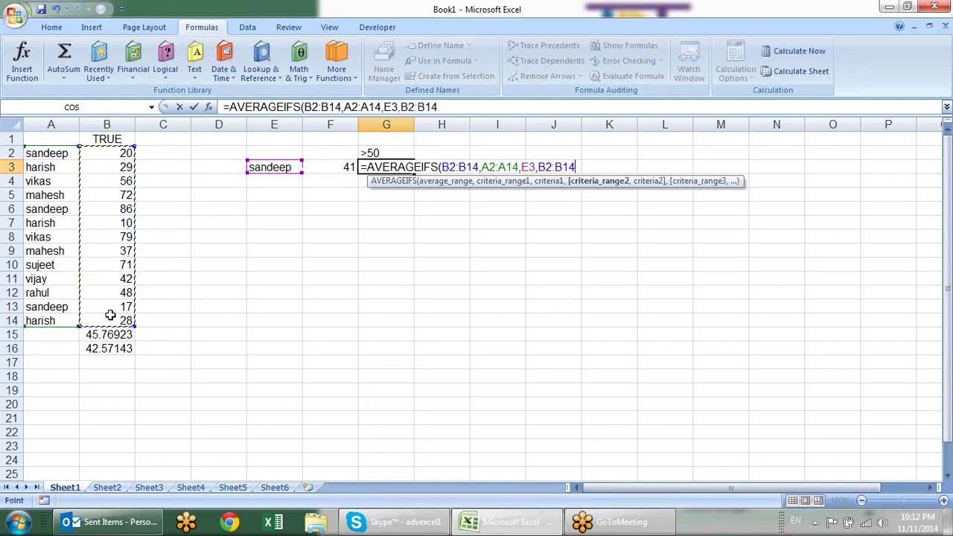
pyautogui.write(',')
pyautogui.click(398, 154)
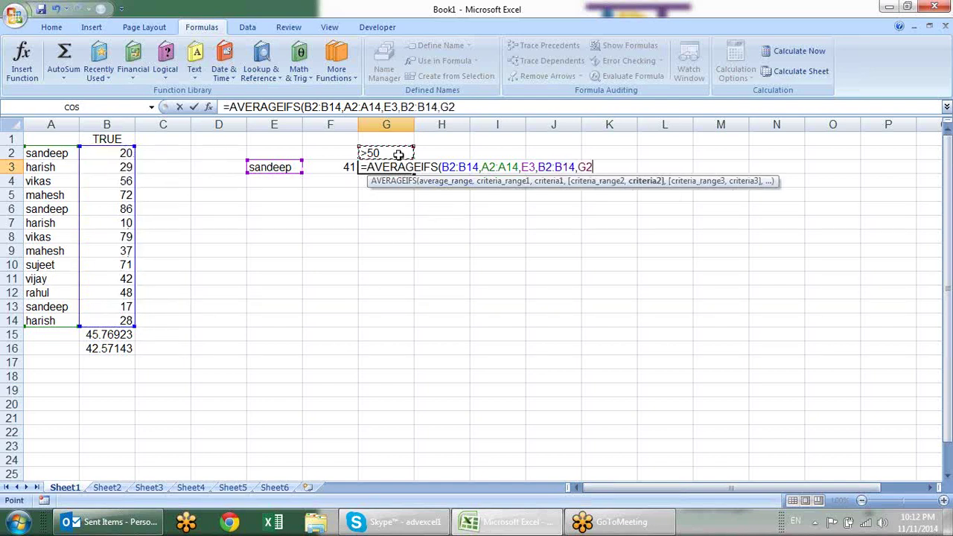
pyautogui.write(')')
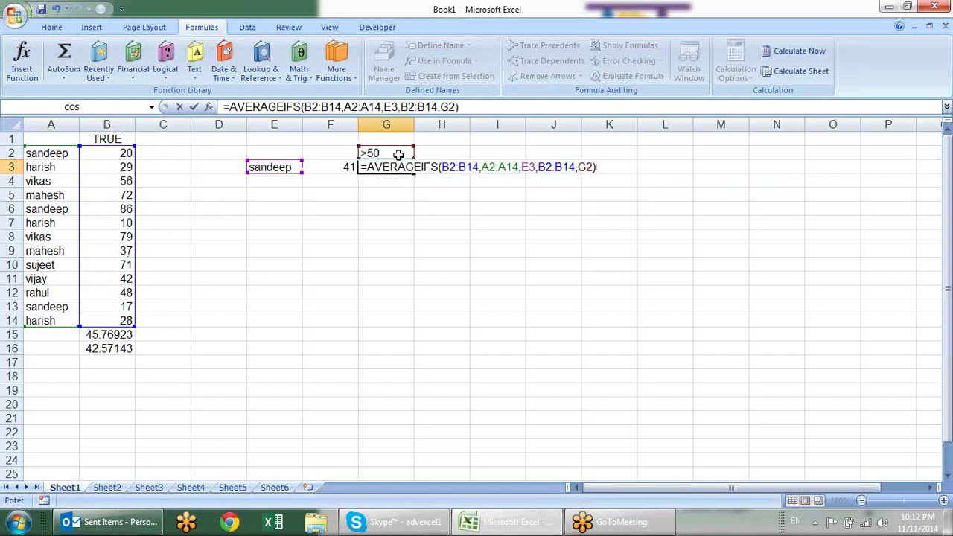
pyautogui.press('Return')
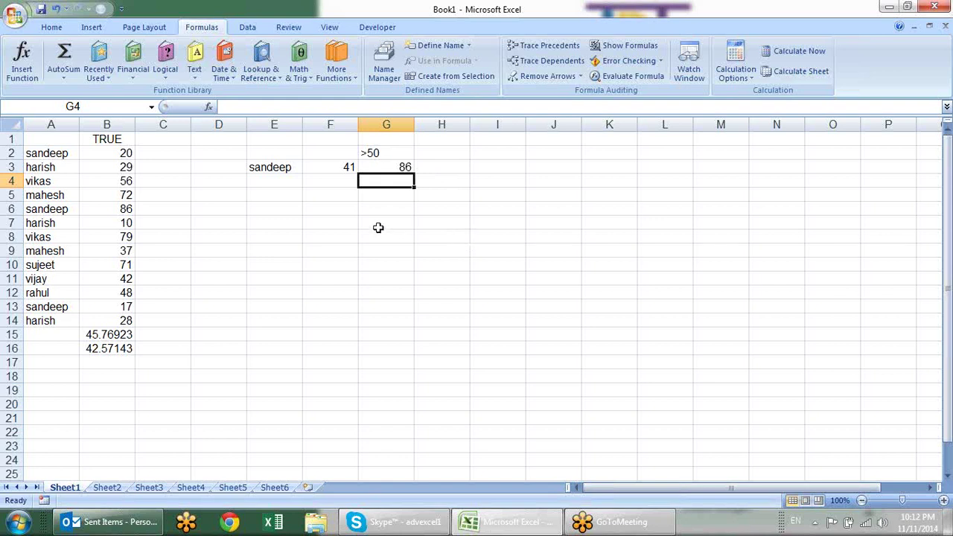
# - Review G3's AVERAGEIFS formula and its referenced ranges without changing it
pyautogui.click(283, 195)
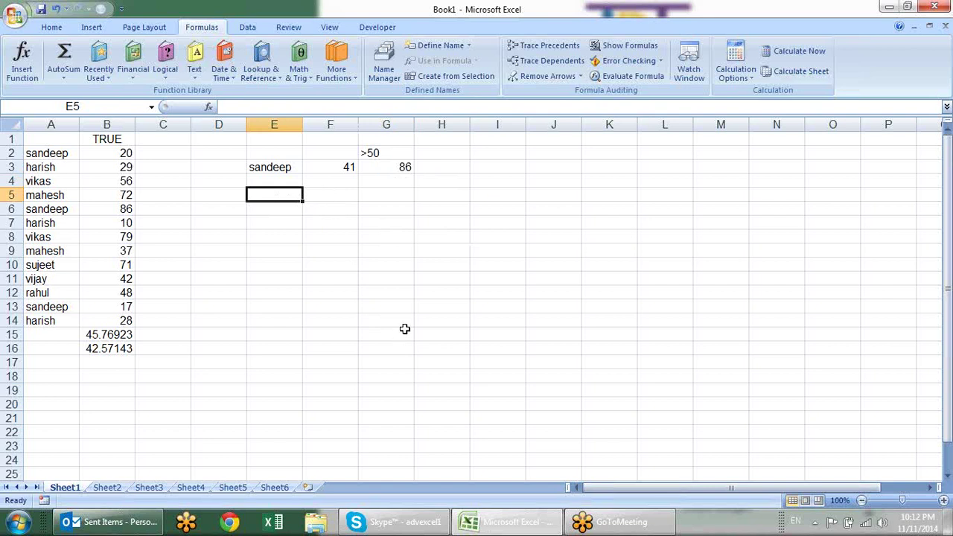
pyautogui.click(377, 166)
pyautogui.press('F2')
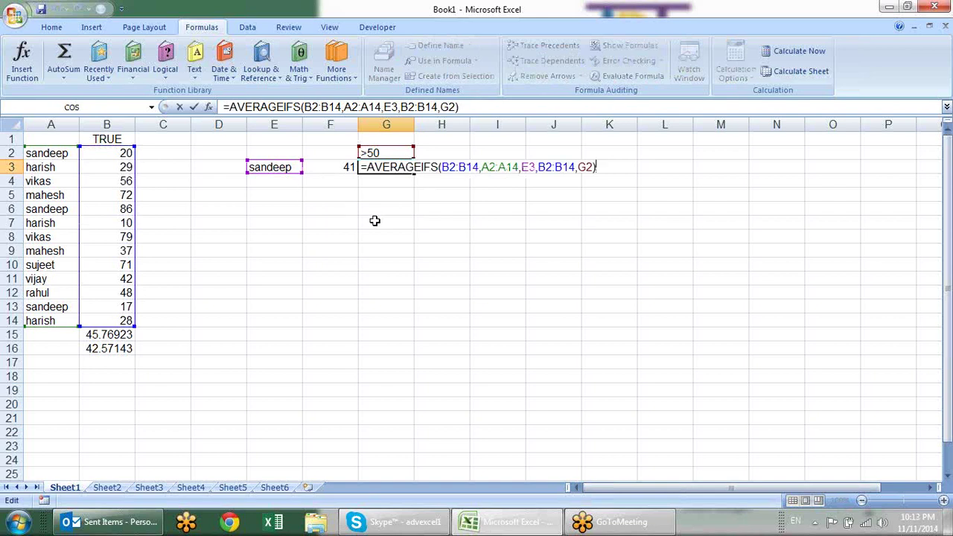
pyautogui.press('Escape')
pyautogui.click(270, 194)
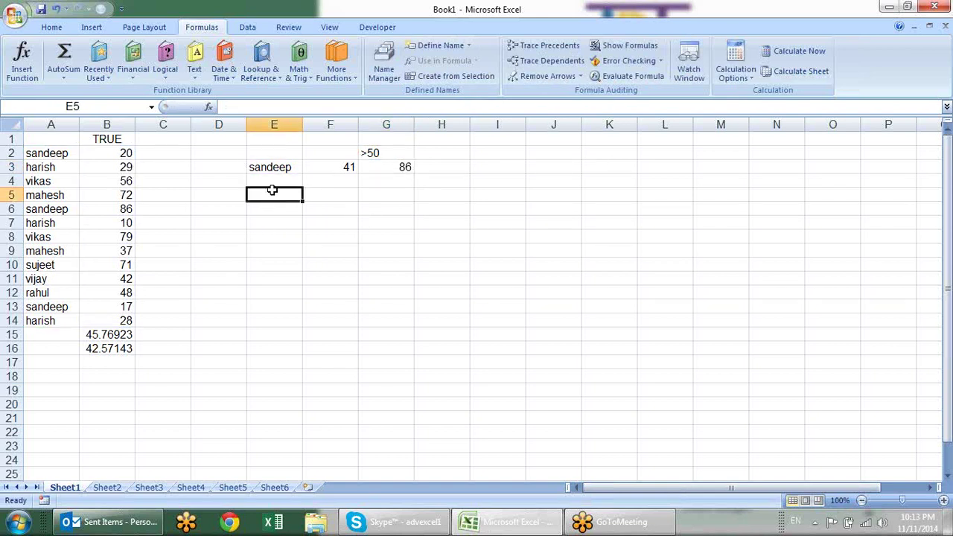
# - Enter =COUNT(B2:B14) in E4
pyautogui.click(273, 184)
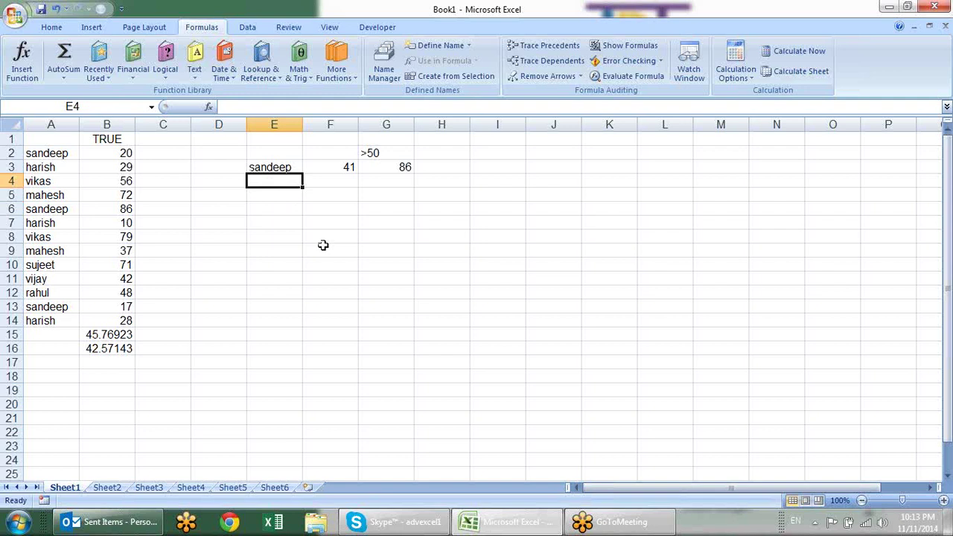
pyautogui.write('=')
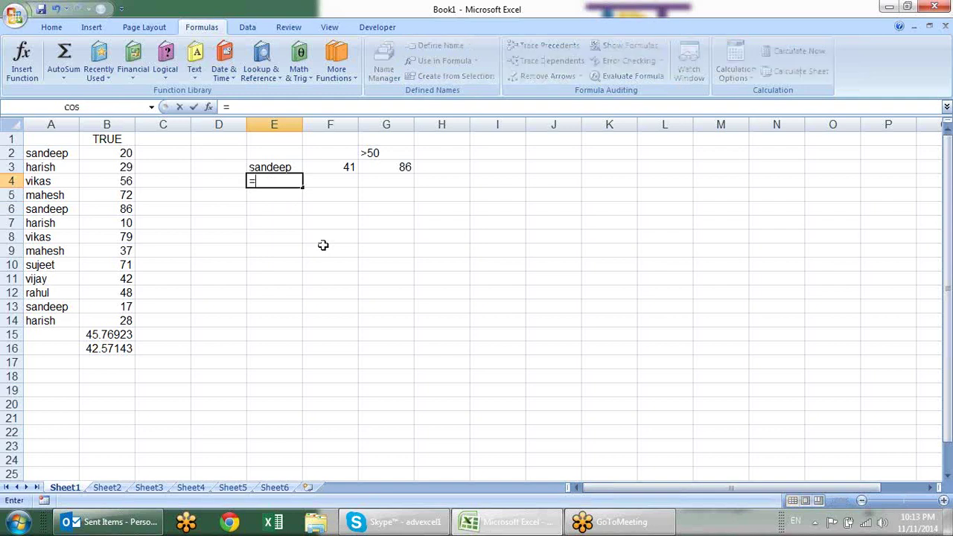
pyautogui.write('count')
pyautogui.press('Tab')
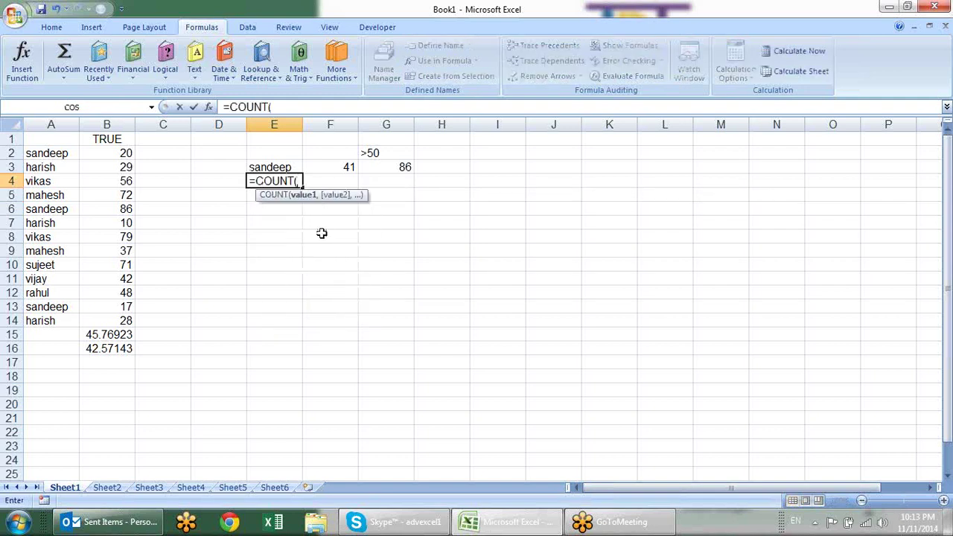
pyautogui.moveTo(127, 153); pyautogui.dragTo(125, 320)
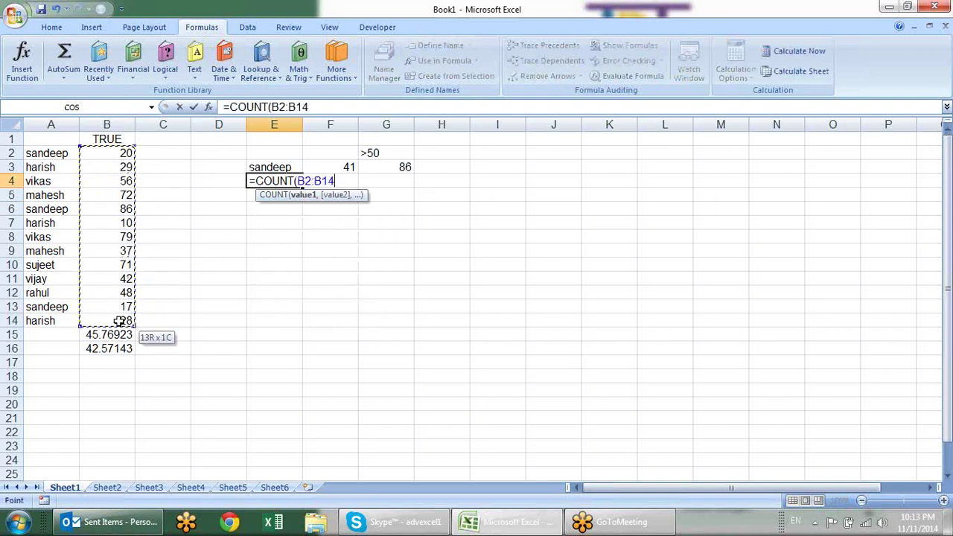
pyautogui.write(')')
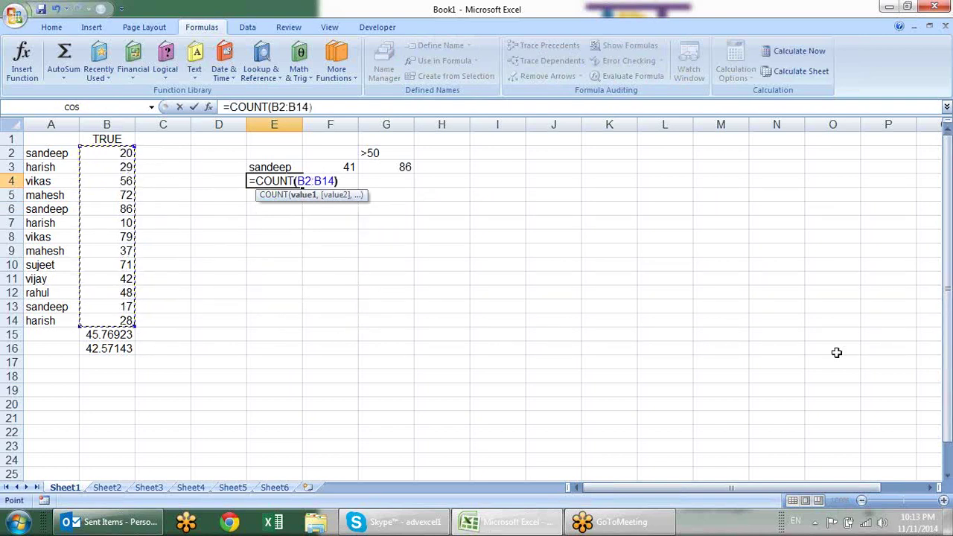
pyautogui.press('Return')
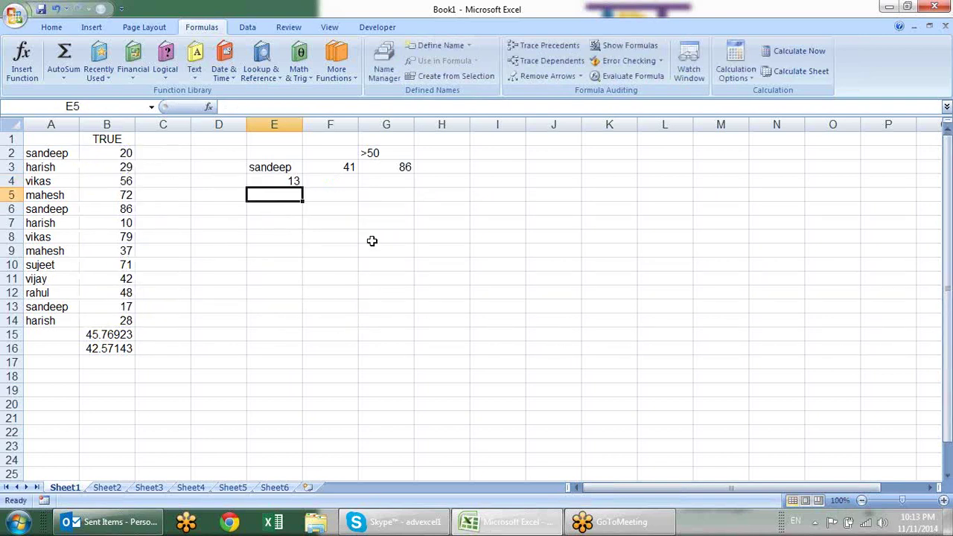
# - Widen E4's count range to B1:B14, still showing 13
pyautogui.click(283, 181)
pyautogui.doubleClick(283, 181)
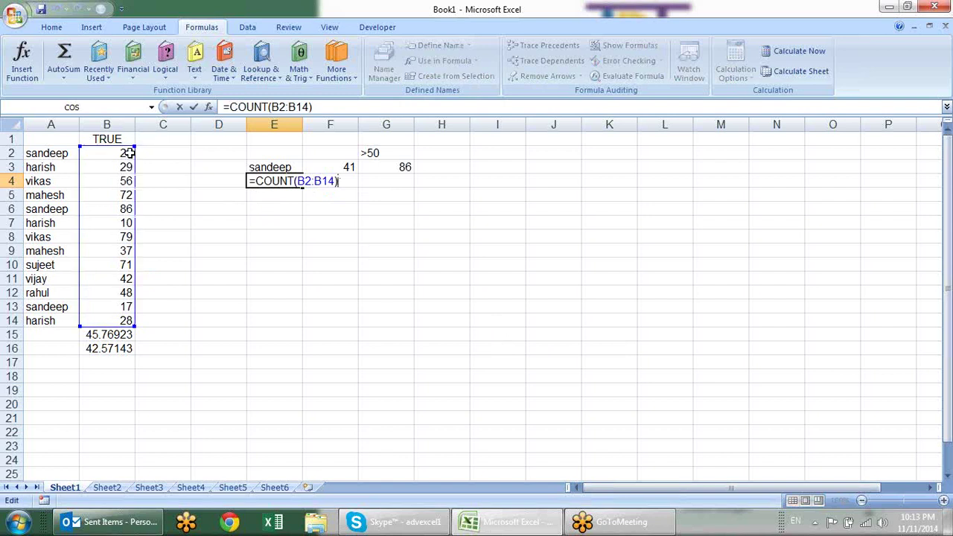
pyautogui.moveTo(135, 148); pyautogui.dragTo(147, 109)
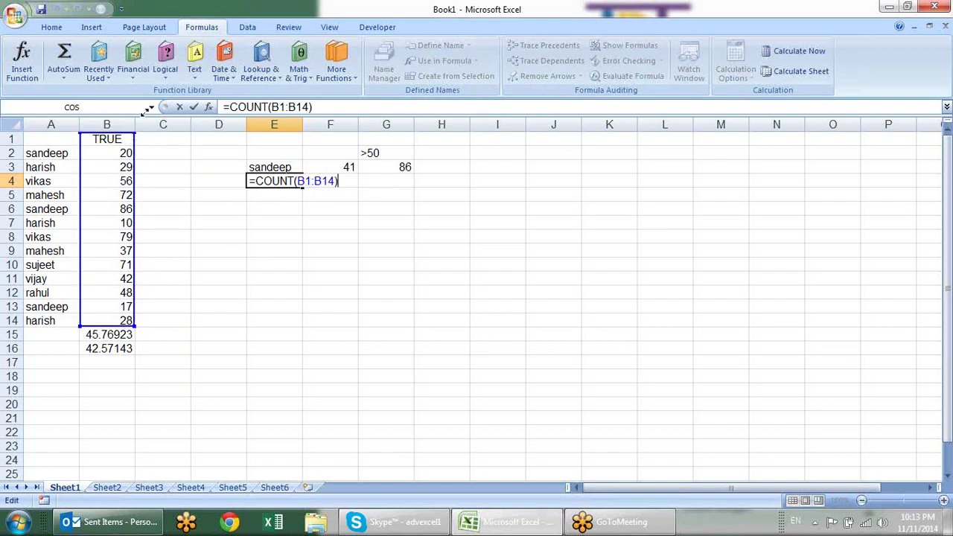
pyautogui.press('Return')
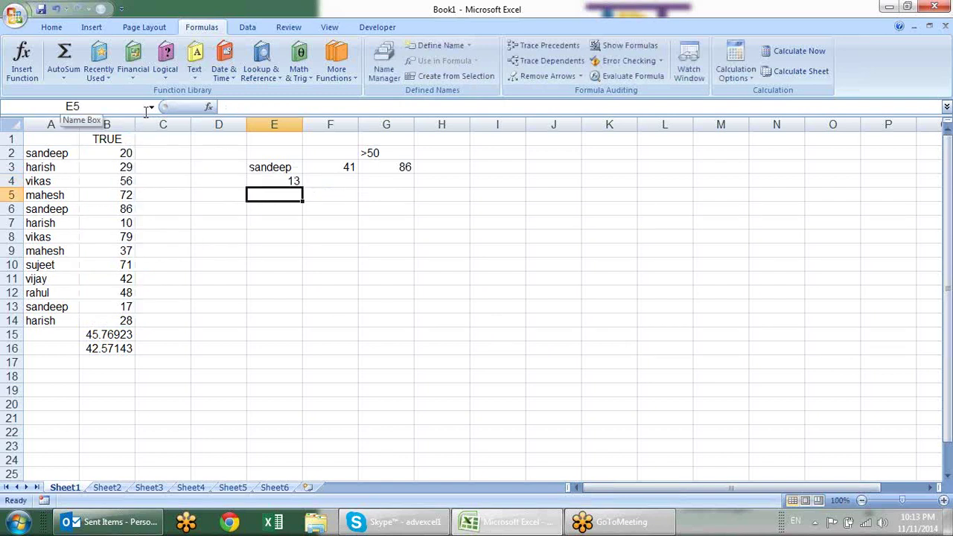
pyautogui.write('=coun')
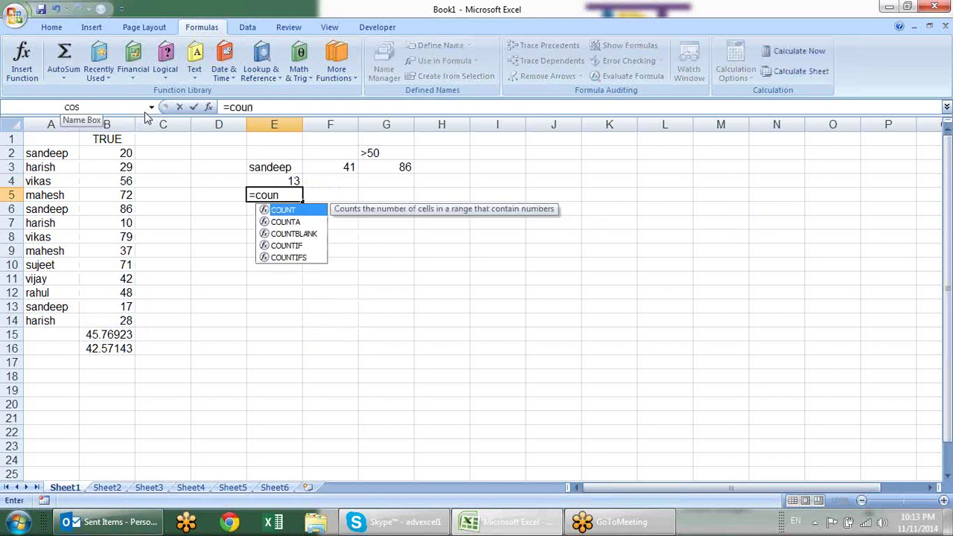
# - Enter =COUNTA(B1:B14) in E5, showing 14
pyautogui.press('Down')
pyautogui.press('Tab')
pyautogui.moveTo(131, 139); pyautogui.dragTo(106, 318)
pyautogui.press('Return')
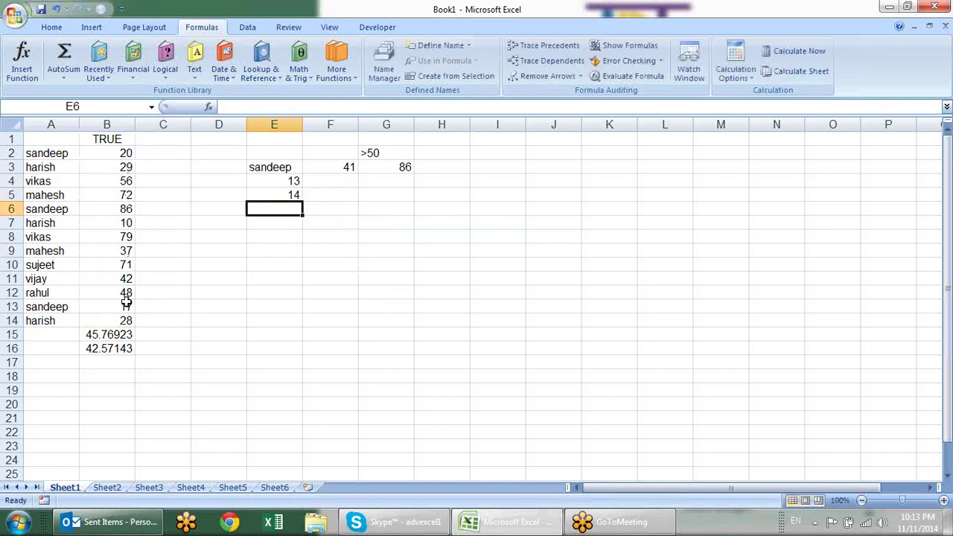
# - Enter =COUNTIF(B2:B14,">50") in E6, returning 5
pyautogui.write('=')
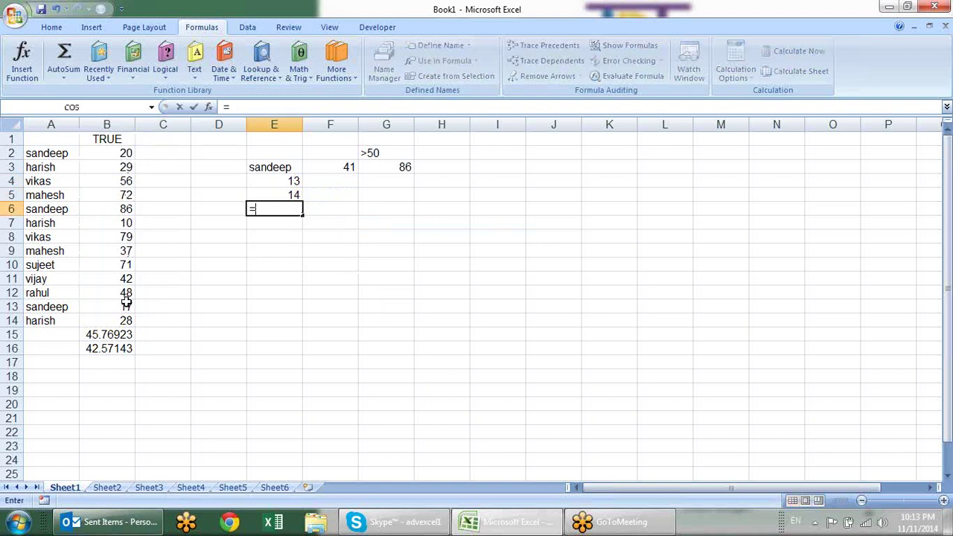
pyautogui.write('coun')
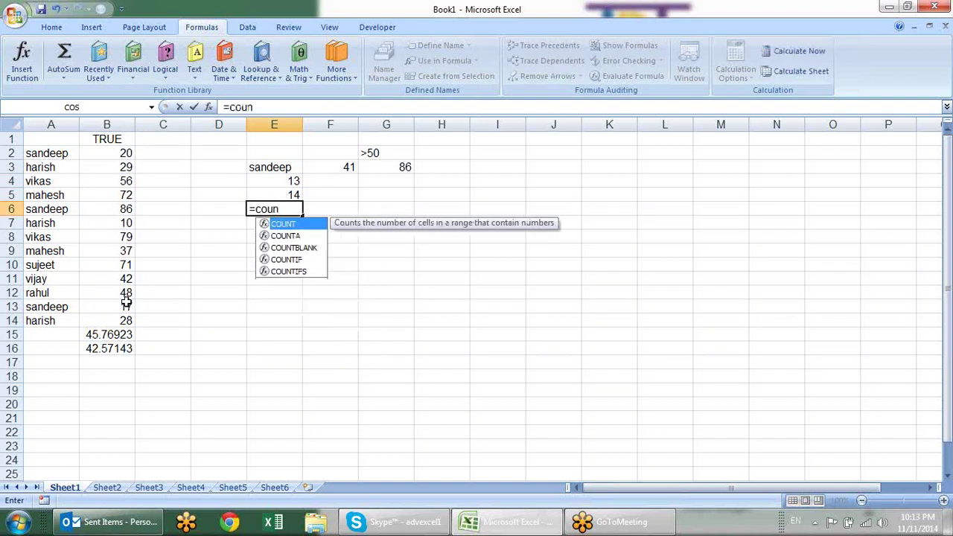
pyautogui.press('Down')
pyautogui.press('Down')
pyautogui.press('Down')
pyautogui.press('Tab')
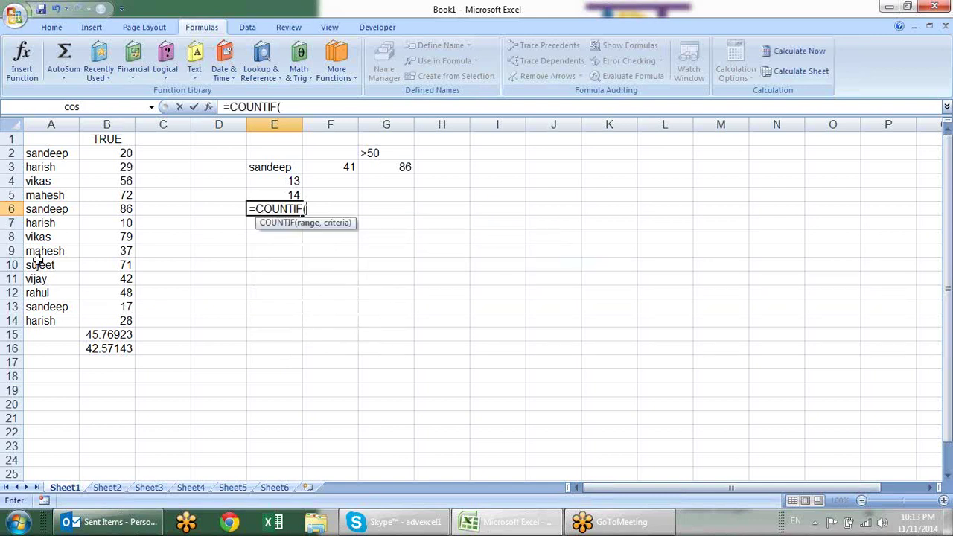
pyautogui.click(123, 153)
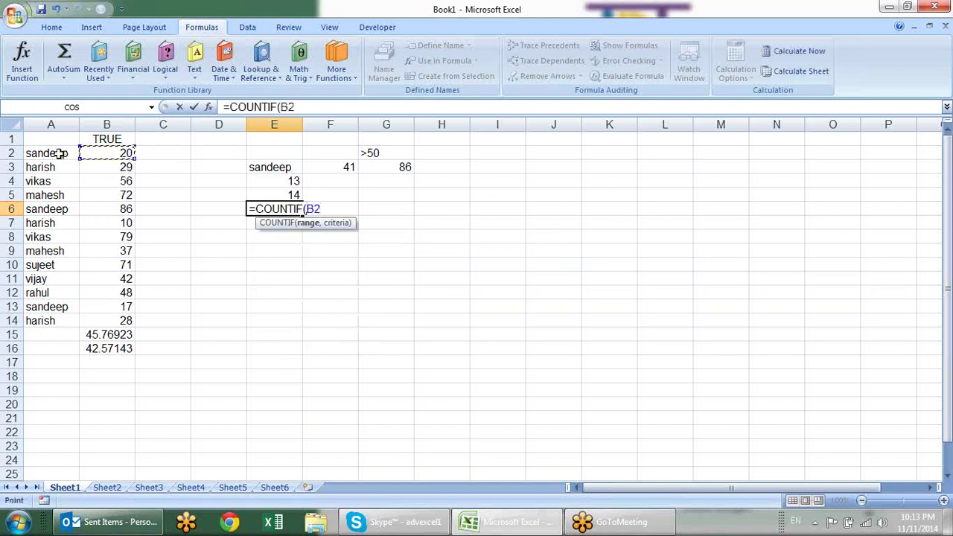
pyautogui.moveTo(94, 153); pyautogui.dragTo(86, 324)
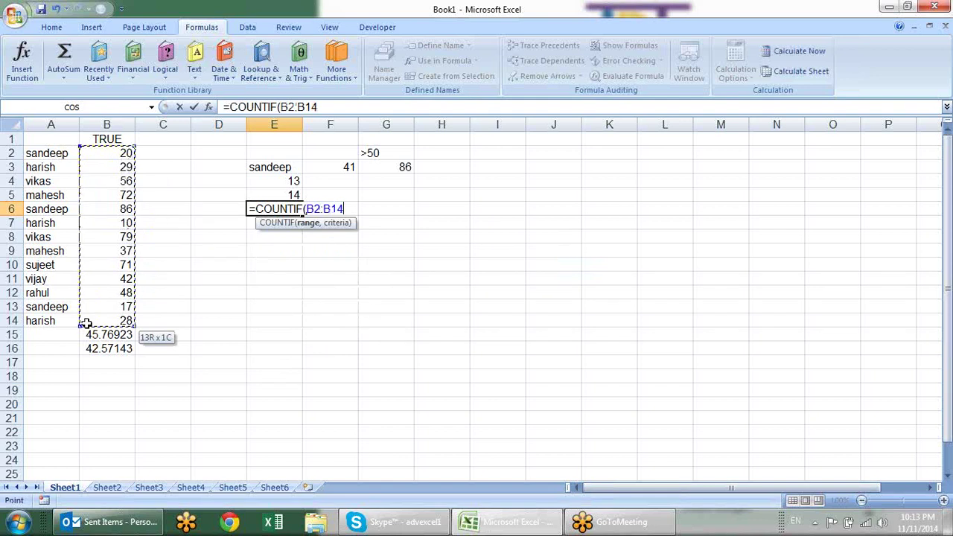
pyautogui.write(',">50')
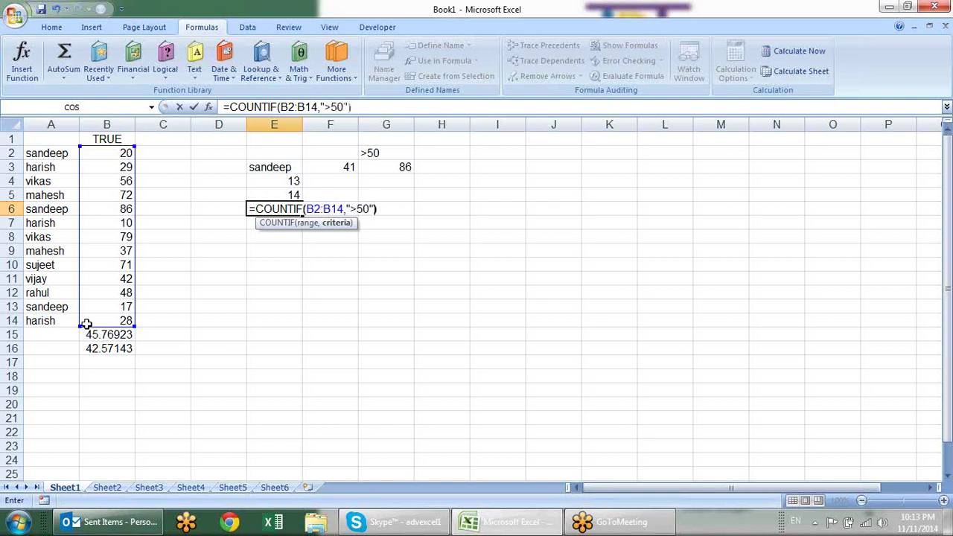
pyautogui.press('Return')
# - Build =COUNTIFS(A2:A14,E3,B2:B14,G2) in E7 to count sandeep's values above 50
pyautogui.write('=')
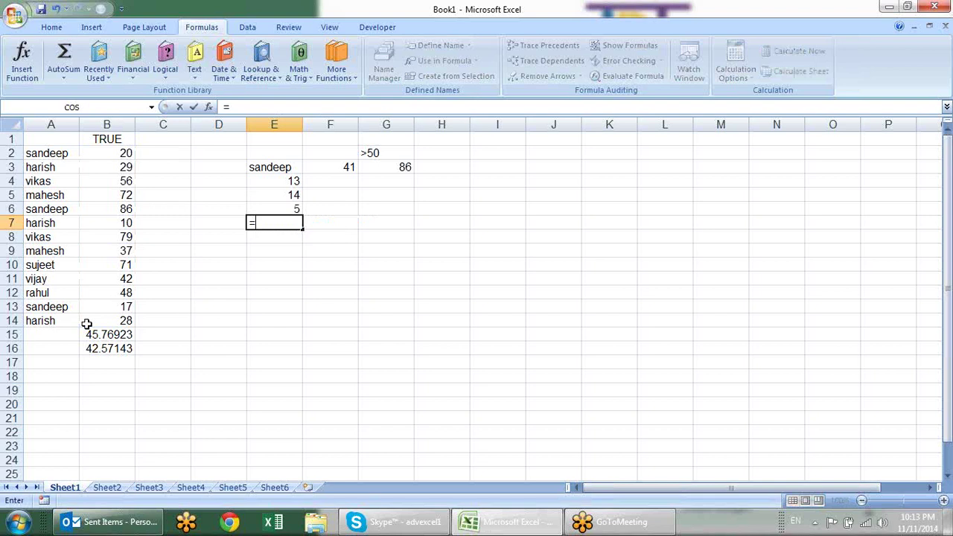
pyautogui.write('coun')
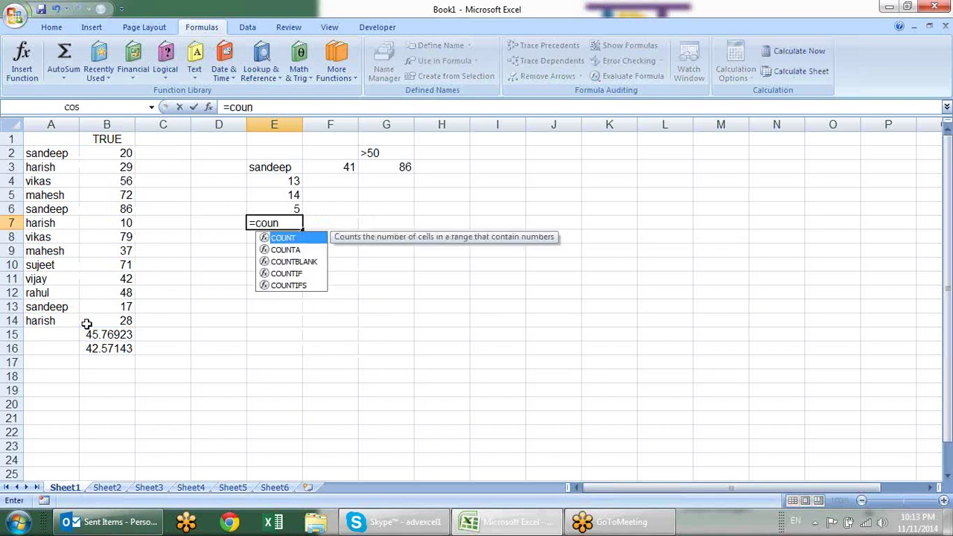
pyautogui.press('Down')
pyautogui.press('Down')
pyautogui.press('Down')
pyautogui.press('Down')
pyautogui.press('Tab')
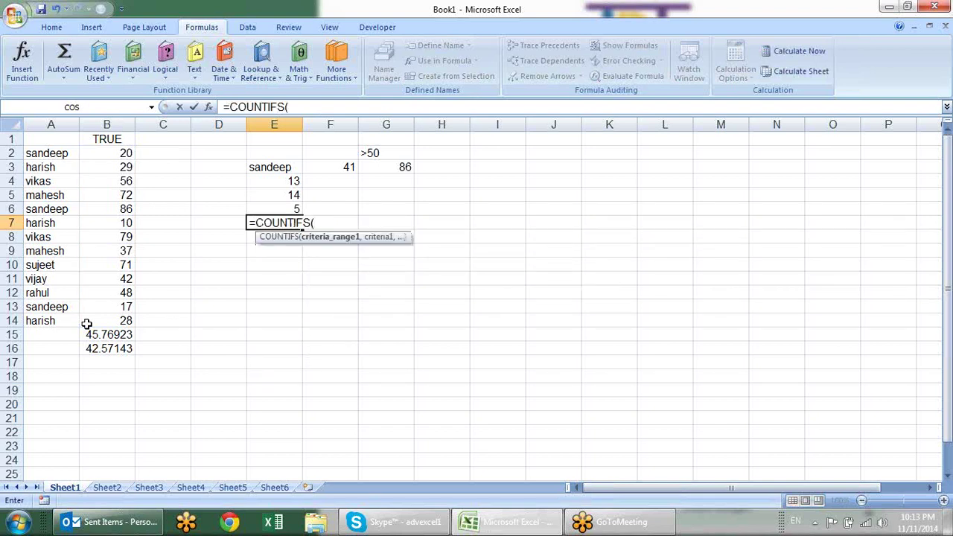
pyautogui.moveTo(71, 154); pyautogui.dragTo(64, 320)
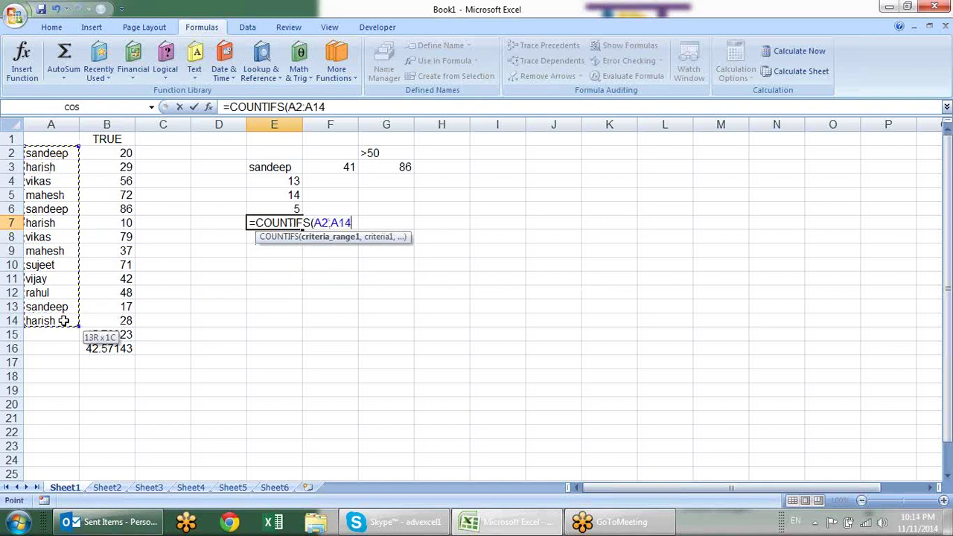
pyautogui.write(',')
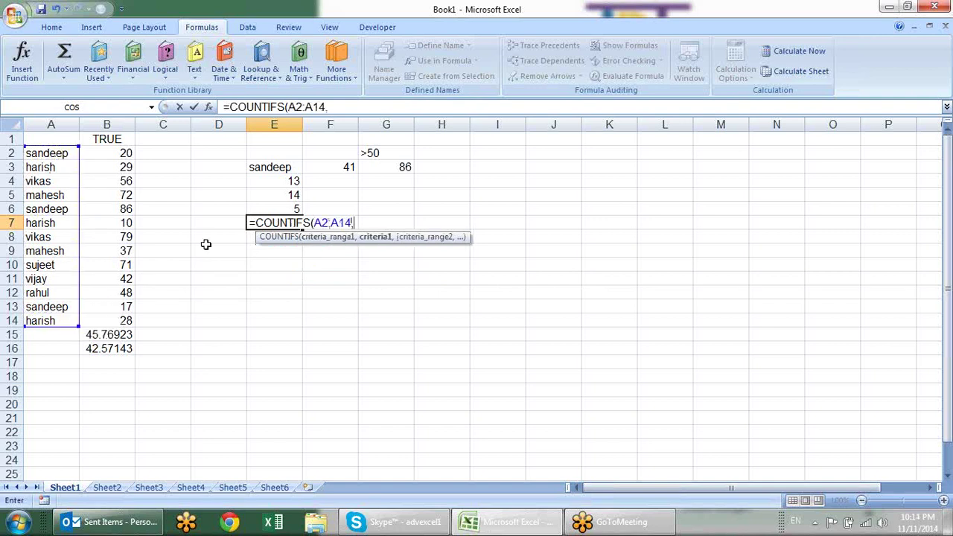
pyautogui.click(263, 168)
pyautogui.write(',')
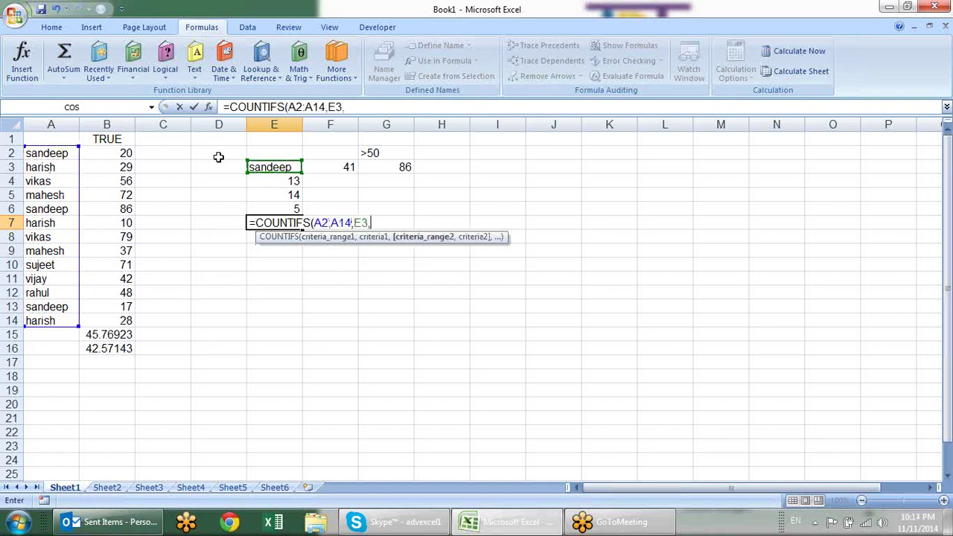
pyautogui.moveTo(125, 153); pyautogui.dragTo(118, 320)
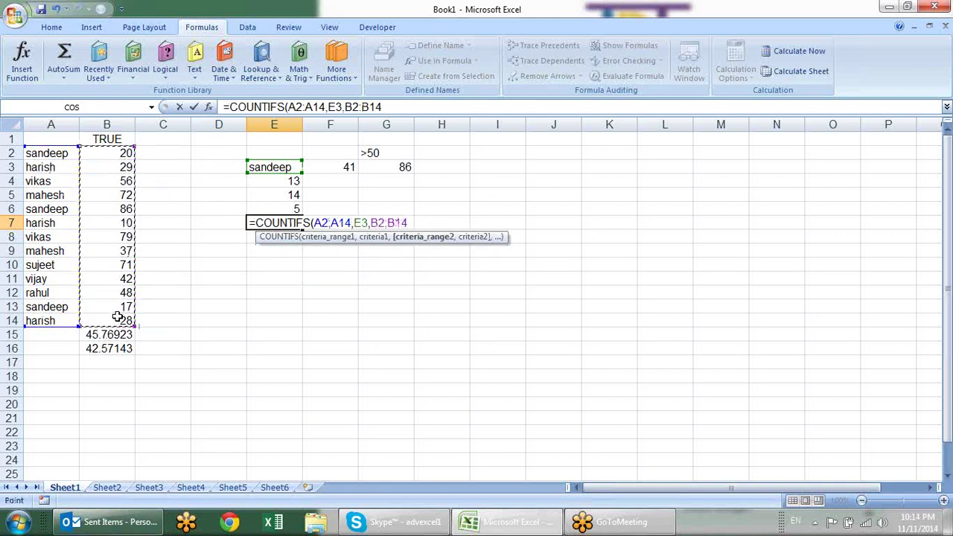
pyautogui.write(',')
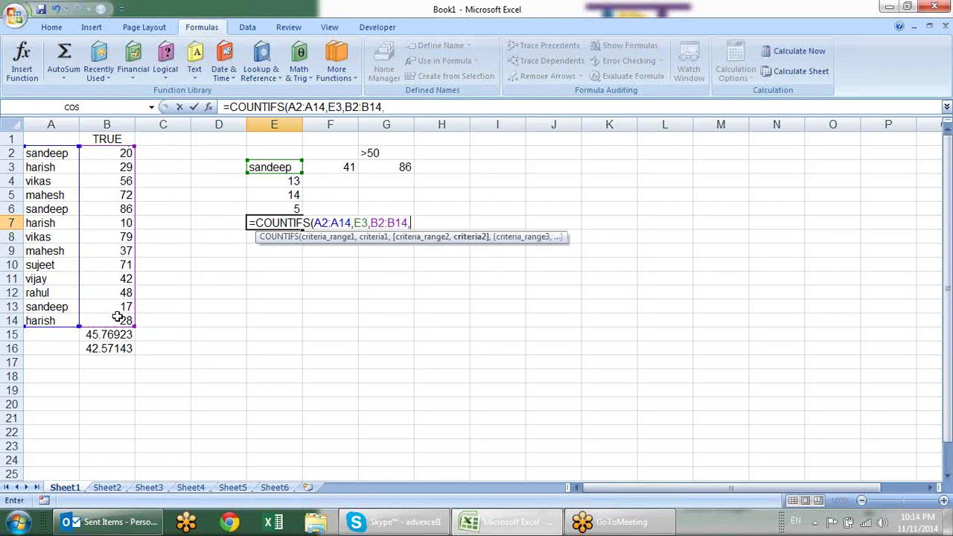
pyautogui.click(402, 154)
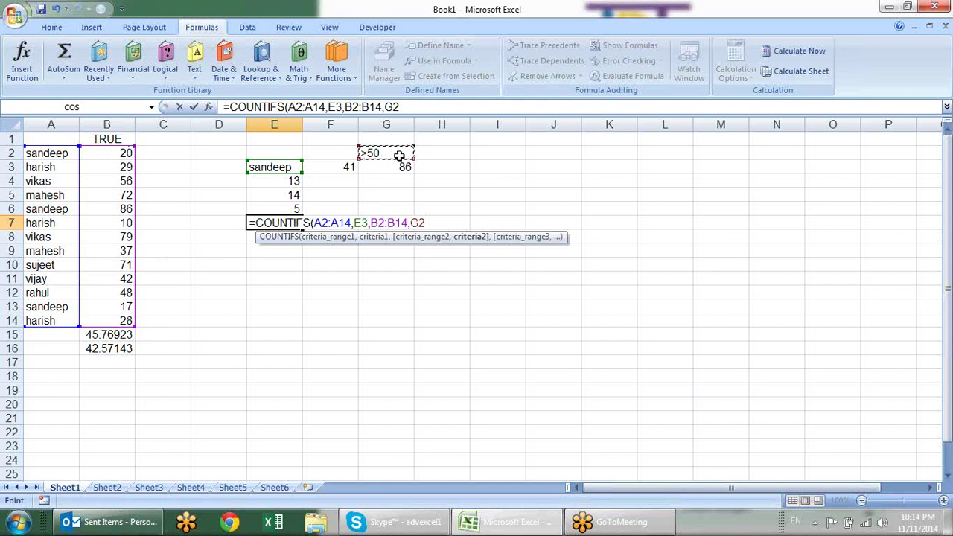
pyautogui.press('Return')
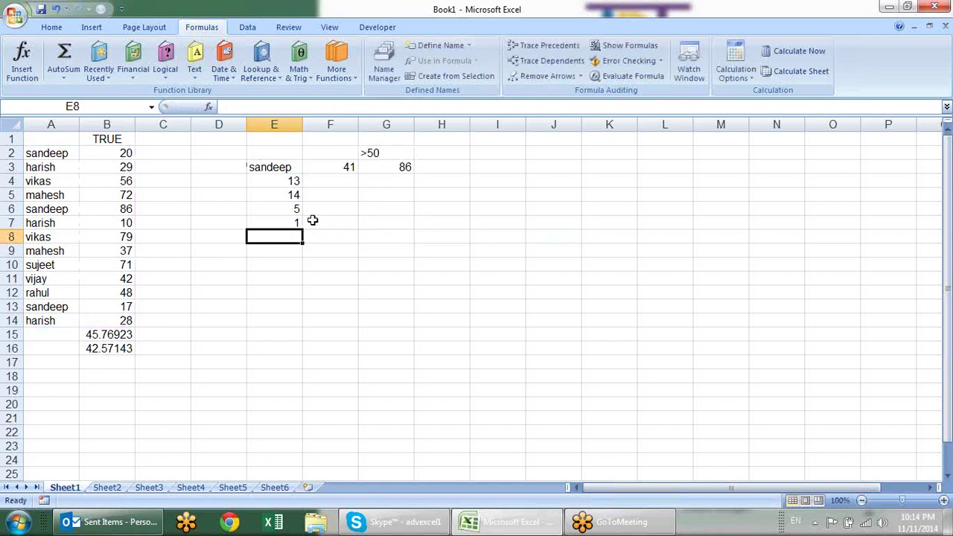
# - Review E7's COUNTIFS result, then enter =COUNTBLANK(B2:B14) in E8
pyautogui.click(296, 217)
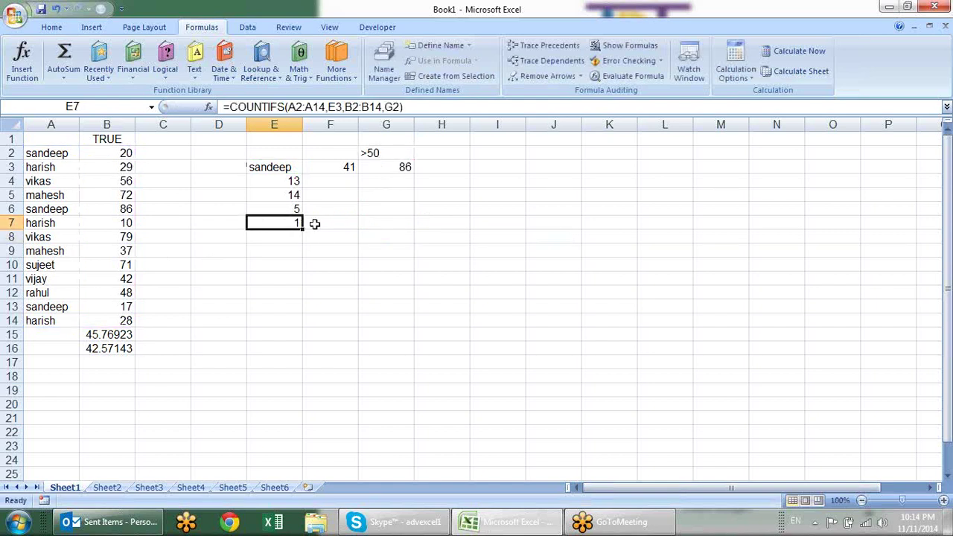
pyautogui.click(128, 207)
pyautogui.click(294, 222)
pyautogui.click(291, 237)
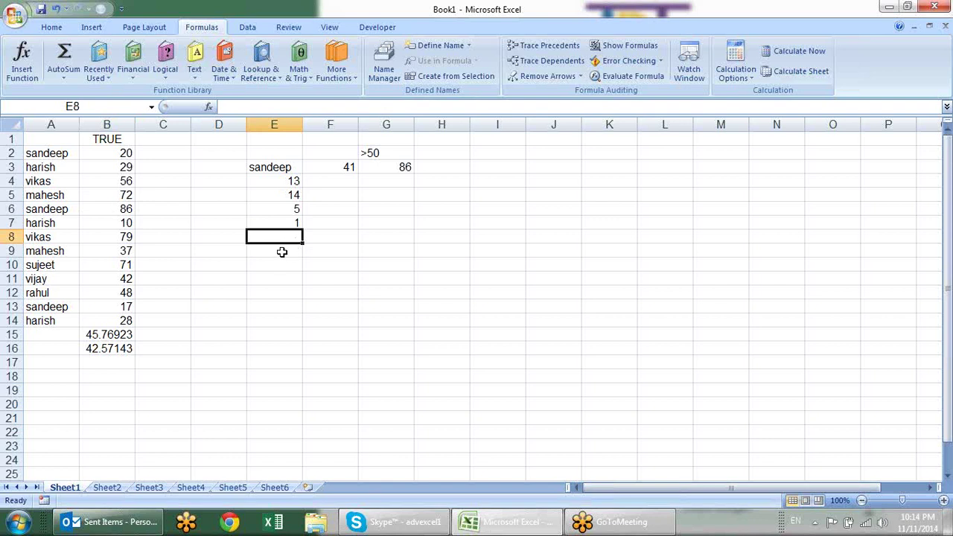
pyautogui.write('=coun')
pyautogui.press('Down')
pyautogui.press('Down')
pyautogui.press('Tab')
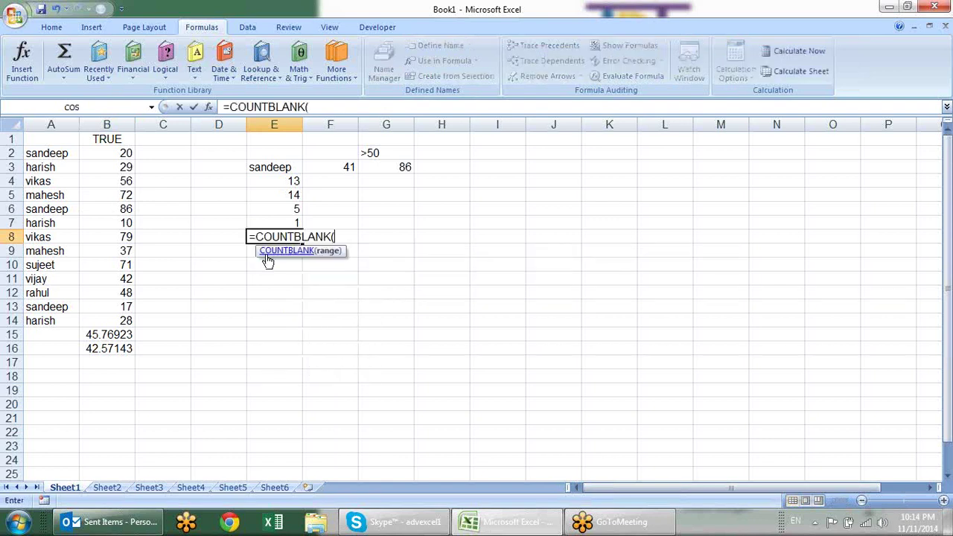
pyautogui.moveTo(126, 149); pyautogui.dragTo(132, 321)
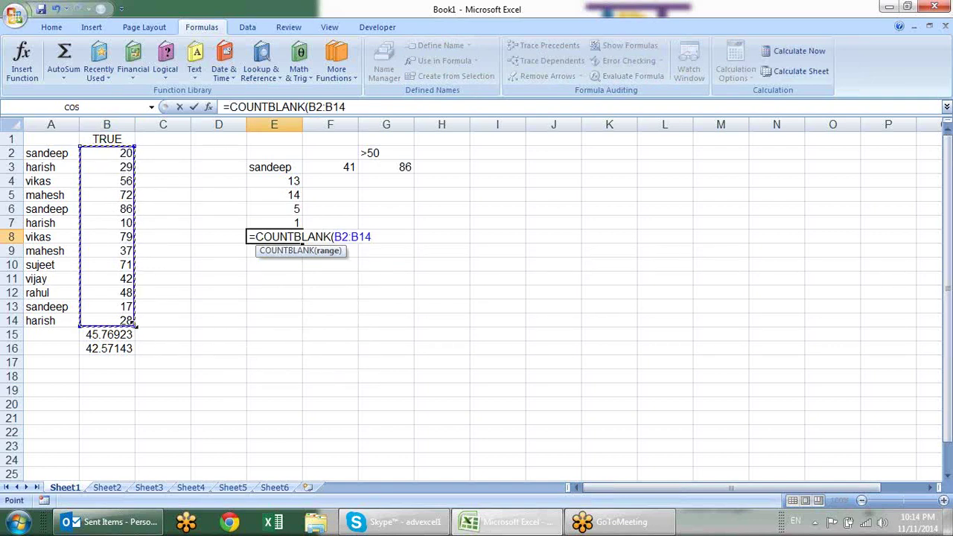
pyautogui.press('Return')
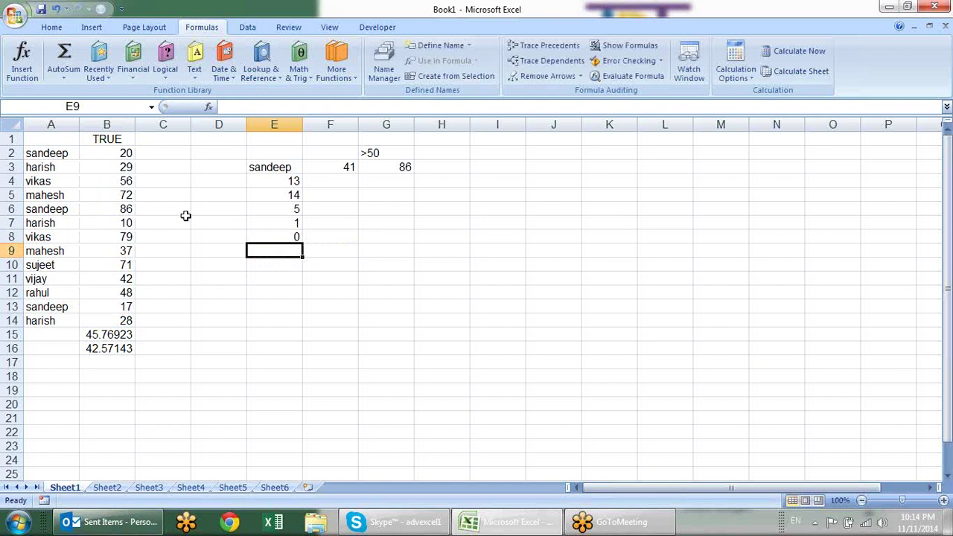
# - Test the blank count by clearing B5's 72, then restore it with undo
pyautogui.click(131, 194)
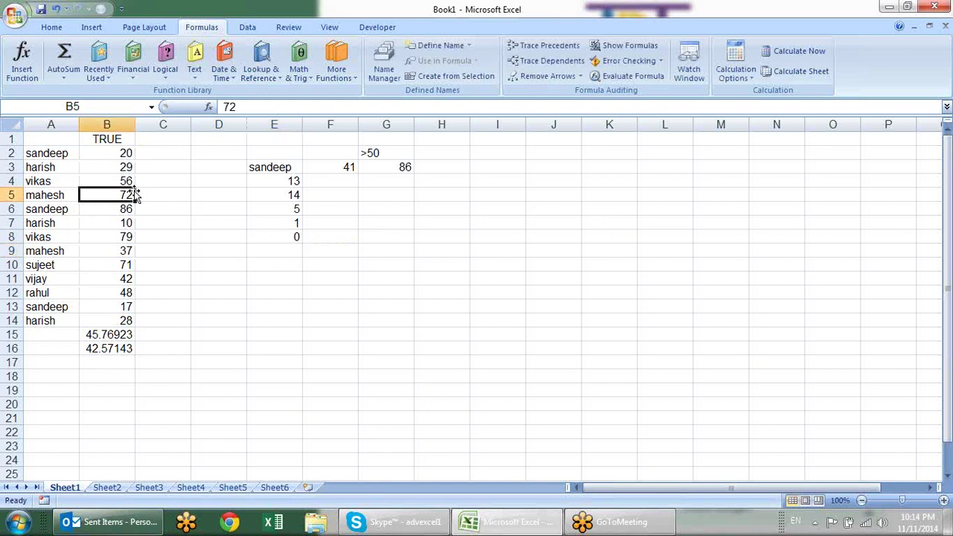
pyautogui.press('Delete')
pyautogui.click(138, 194)
pyautogui.write('00')
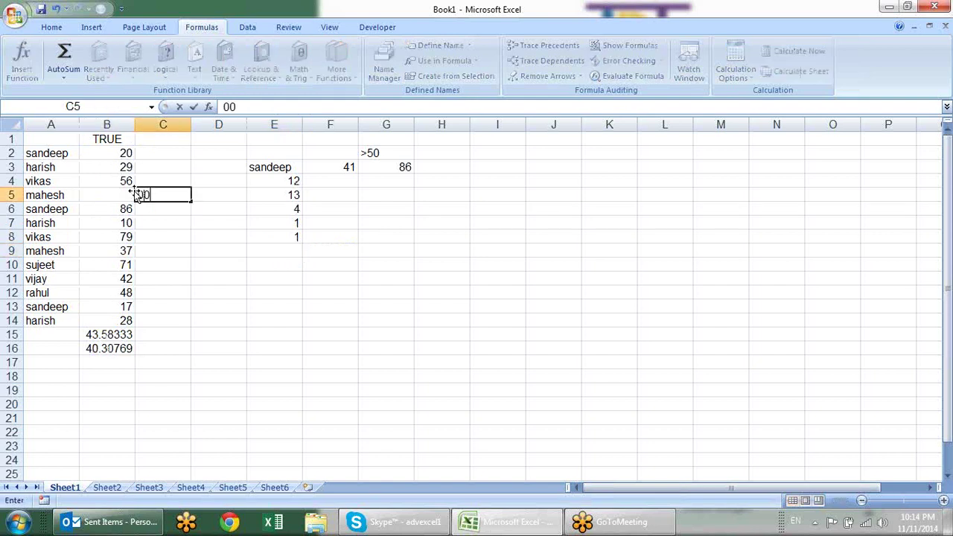
pyautogui.press('Escape')
pyautogui.press('Right')
pyautogui.press('Right')
pyautogui.press('Down')
pyautogui.press('Down')
pyautogui.press('Down')
pyautogui.press('Left')
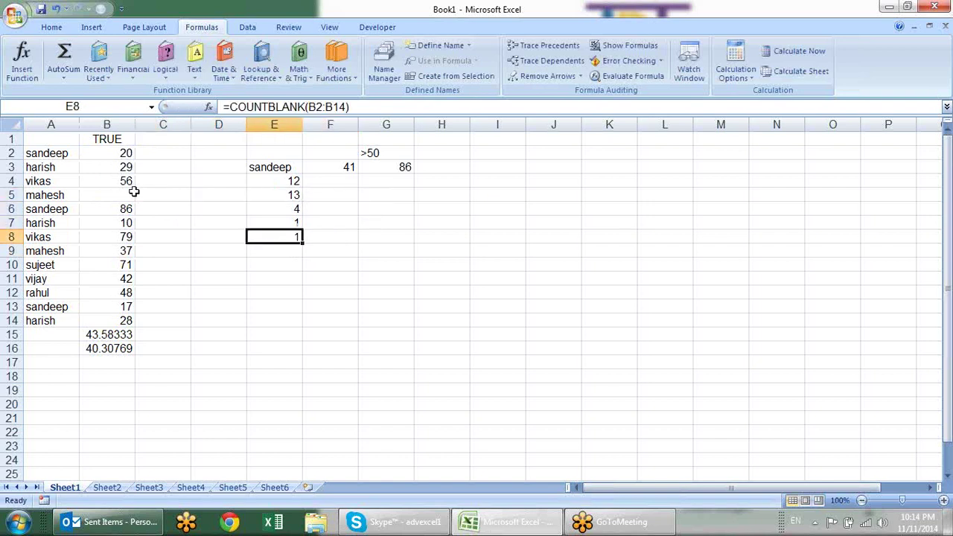
pyautogui.hotkey('ctrl', 'z')
pyautogui.click(332, 236)
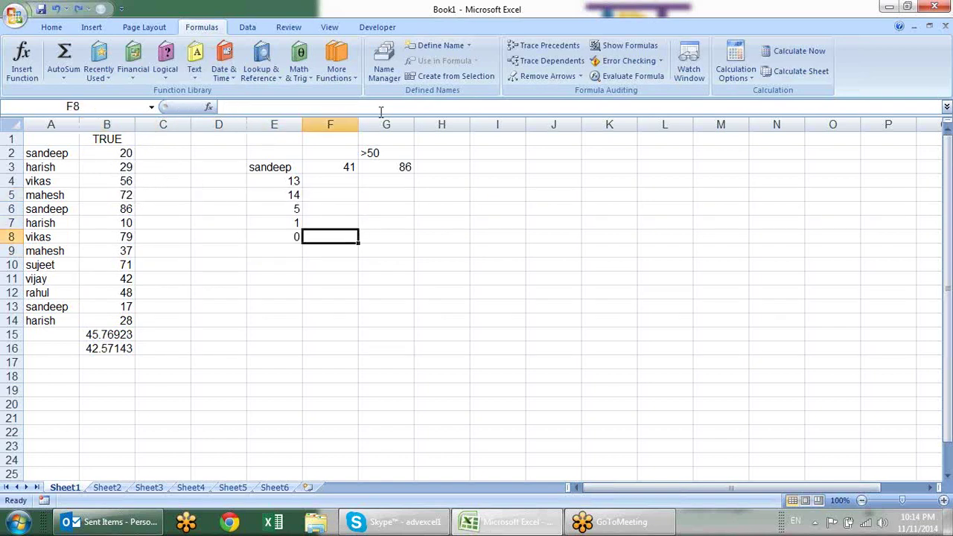
pyautogui.click(337, 61)
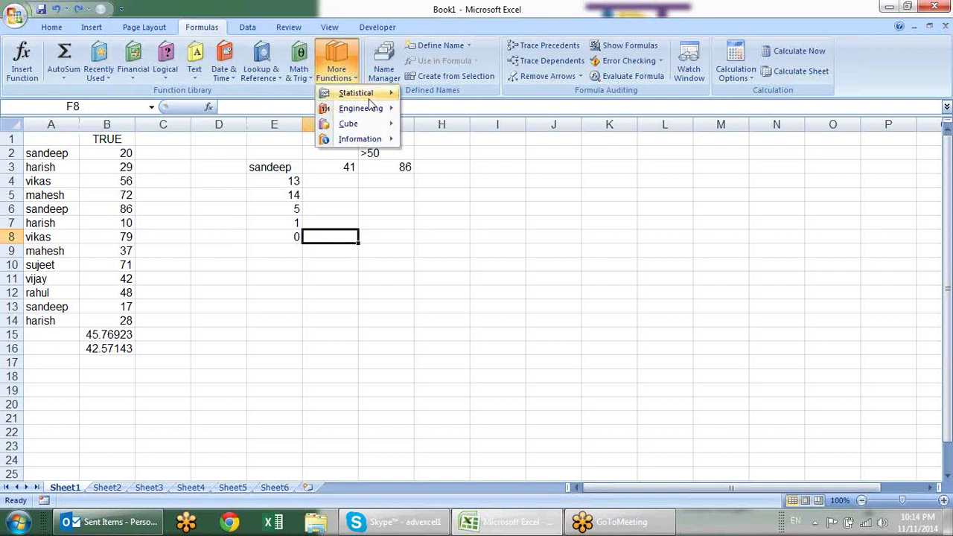
pyautogui.moveTo(370, 102)
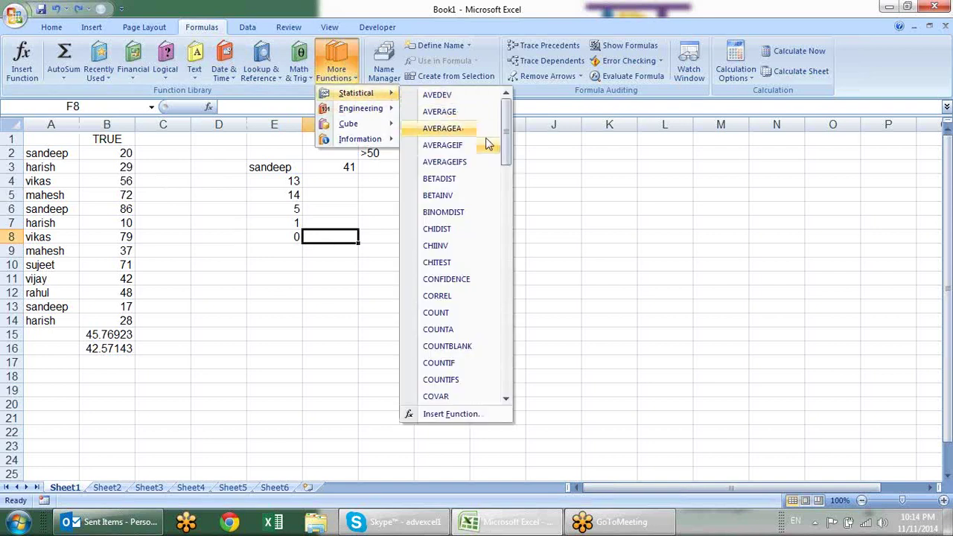
pyautogui.moveTo(505, 132); pyautogui.dragTo(510, 137)
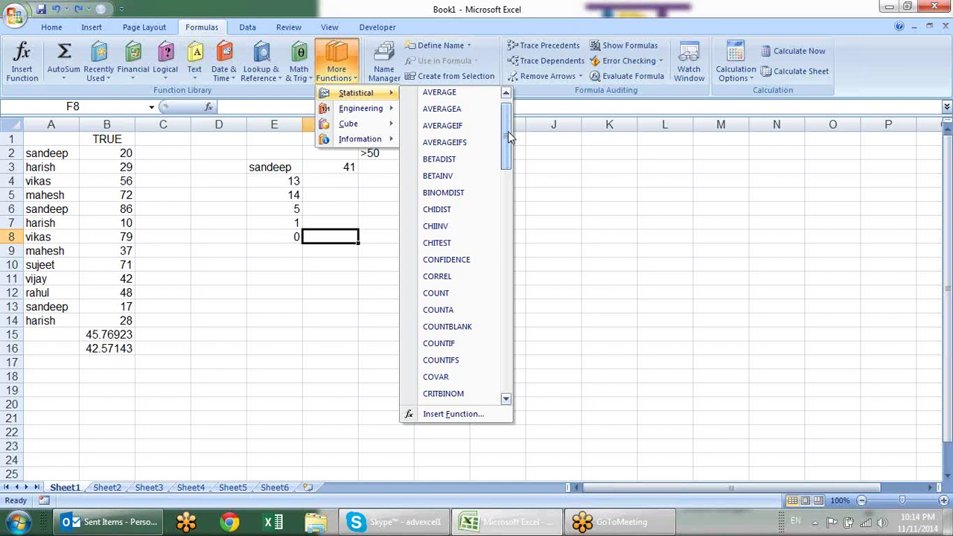
pyautogui.moveTo(509, 136); pyautogui.dragTo(509, 146)
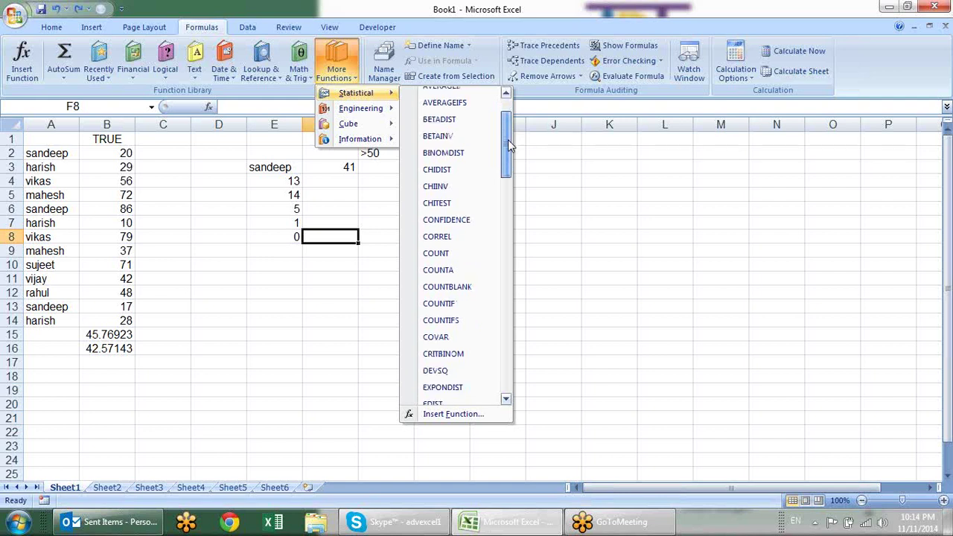
pyautogui.press('Escape')
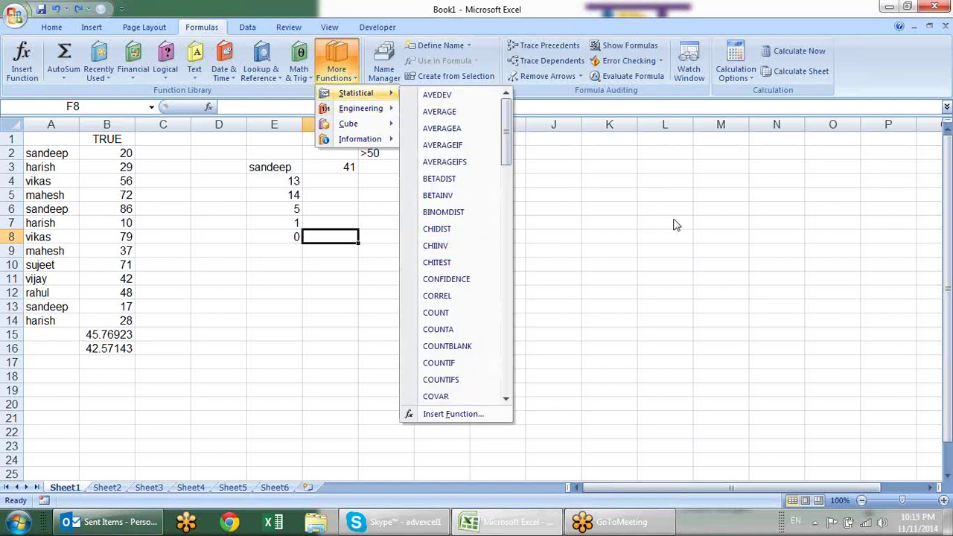
pyautogui.click(616, 250)
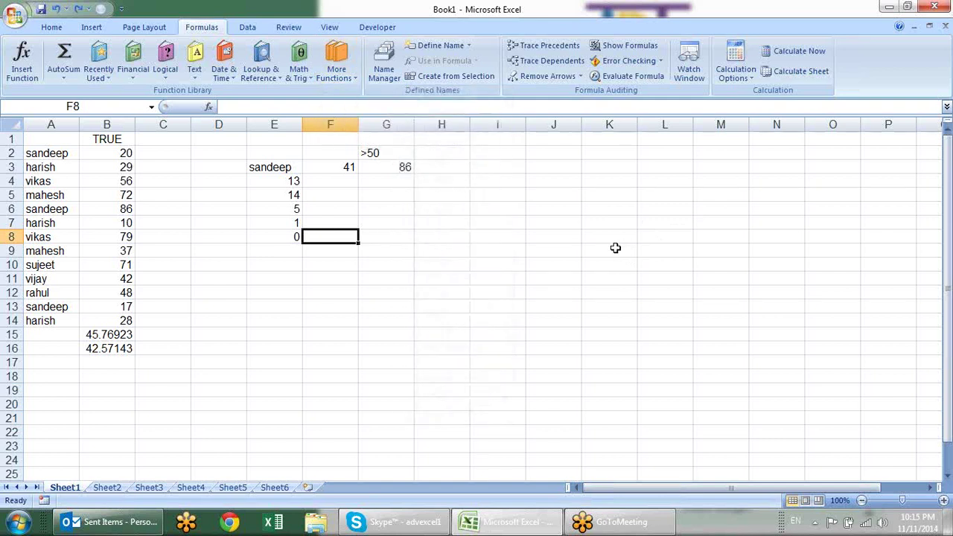
pyautogui.click(341, 75)
pyautogui.moveTo(356, 93)
pyautogui.moveTo(510, 137)
pyautogui.mouseDown()
pyautogui.moveTo(499, 233)
pyautogui.moveTo(508, 277)
pyautogui.mouseUp()
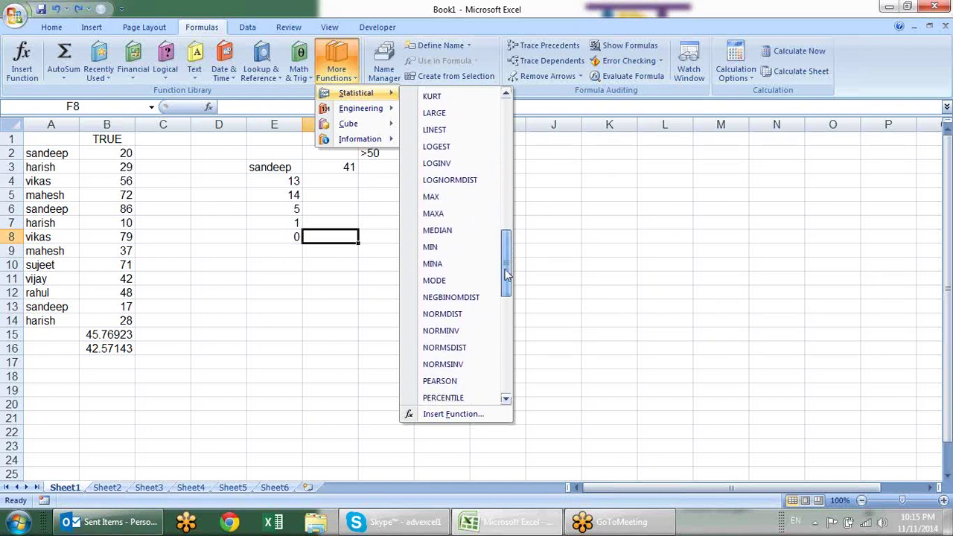
pyautogui.click(382, 211)
# - Enter a MAX formula over column B's scores in G6, returning 86
pyautogui.click(384, 222)
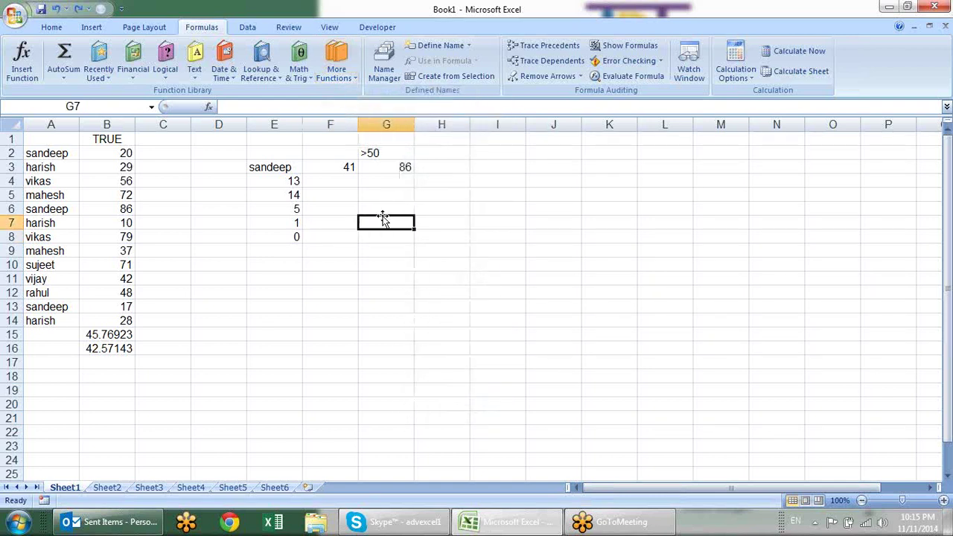
pyautogui.click(392, 207)
pyautogui.write('=')
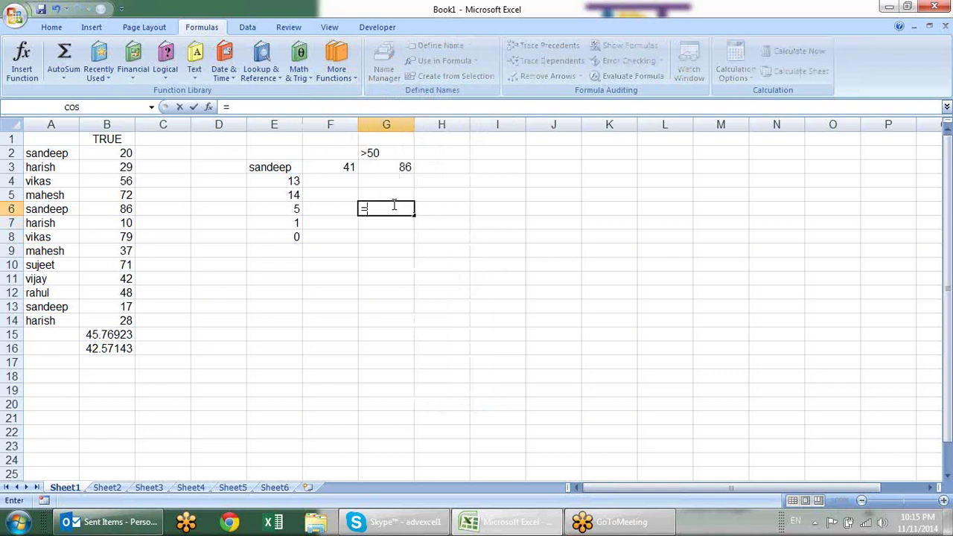
pyautogui.write('max')
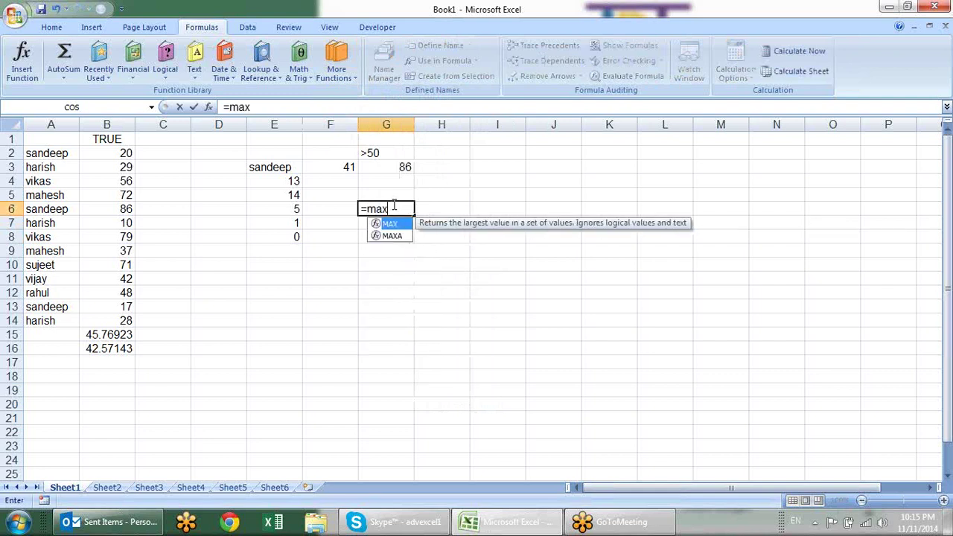
pyautogui.press('Tab')
pyautogui.moveTo(126, 137)
pyautogui.mouseDown()
pyautogui.moveTo(113, 293)
pyautogui.moveTo(102, 314)
pyautogui.mouseUp()
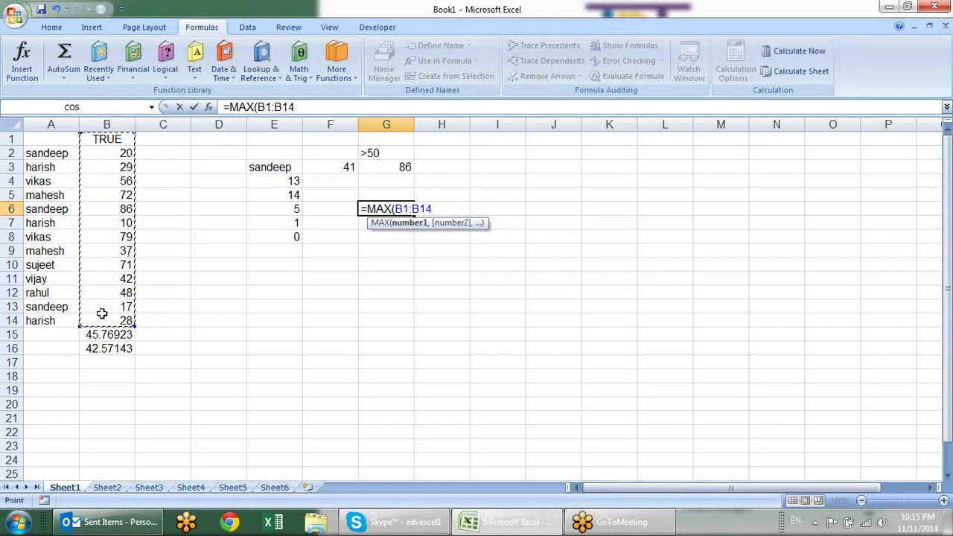
pyautogui.press('Return')
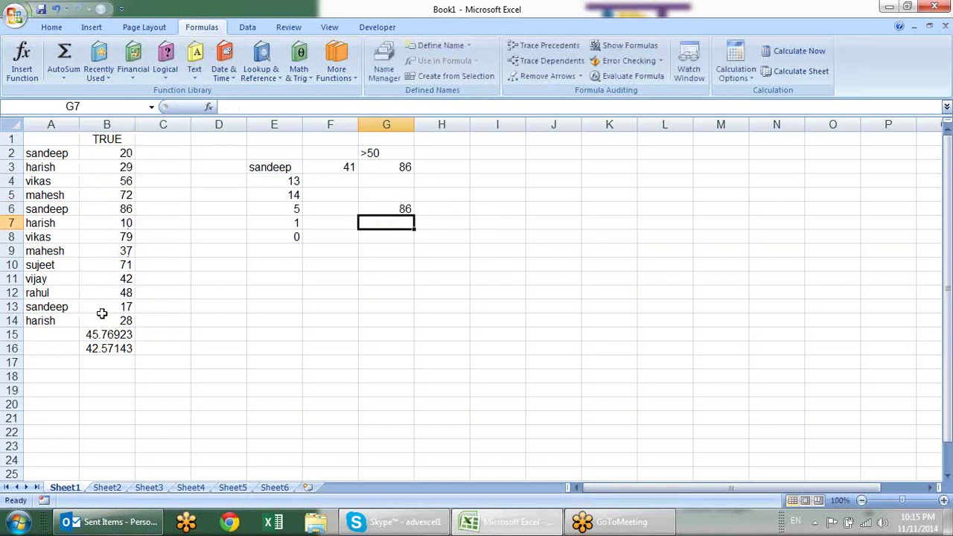
# - Enter =MAXA(B1:B14) in H6, which also returns 86
pyautogui.click(439, 198)
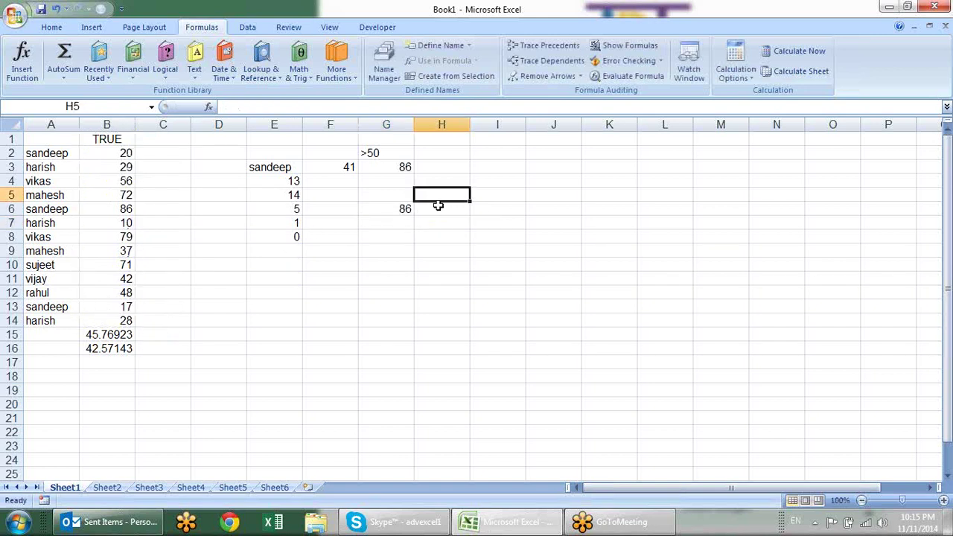
pyautogui.click(436, 207)
pyautogui.write('=max')
pyautogui.press('Down')
pyautogui.press('Tab')
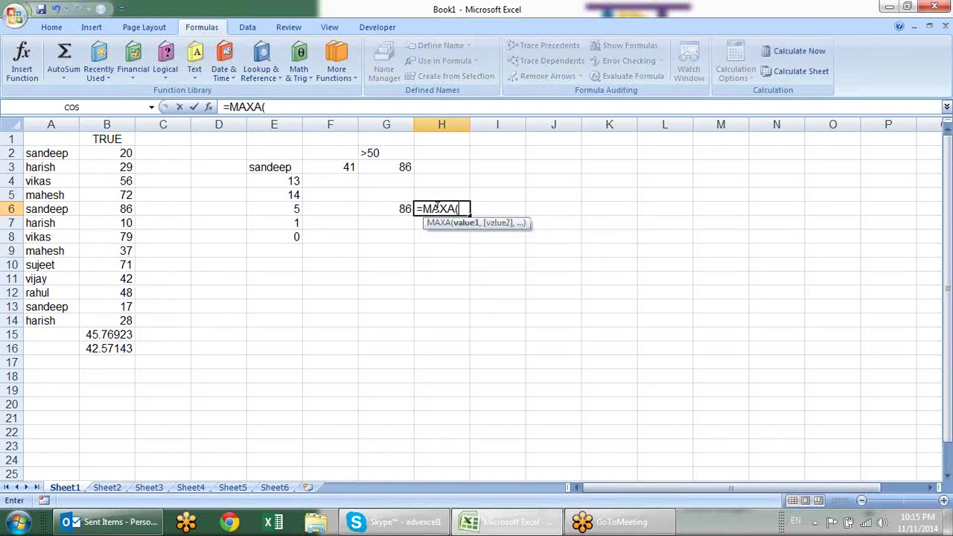
pyautogui.moveTo(118, 140); pyautogui.dragTo(116, 322)
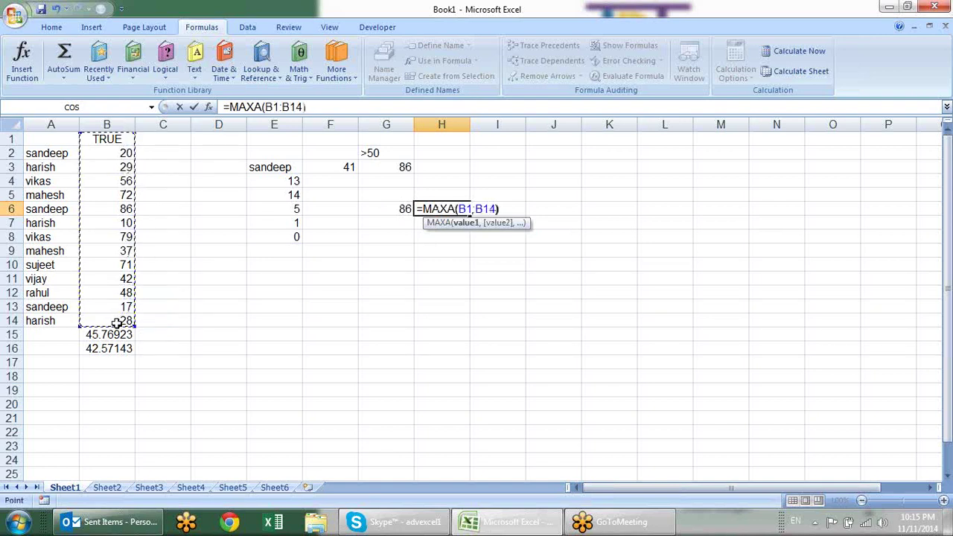
pyautogui.write(')')
pyautogui.press('Return')
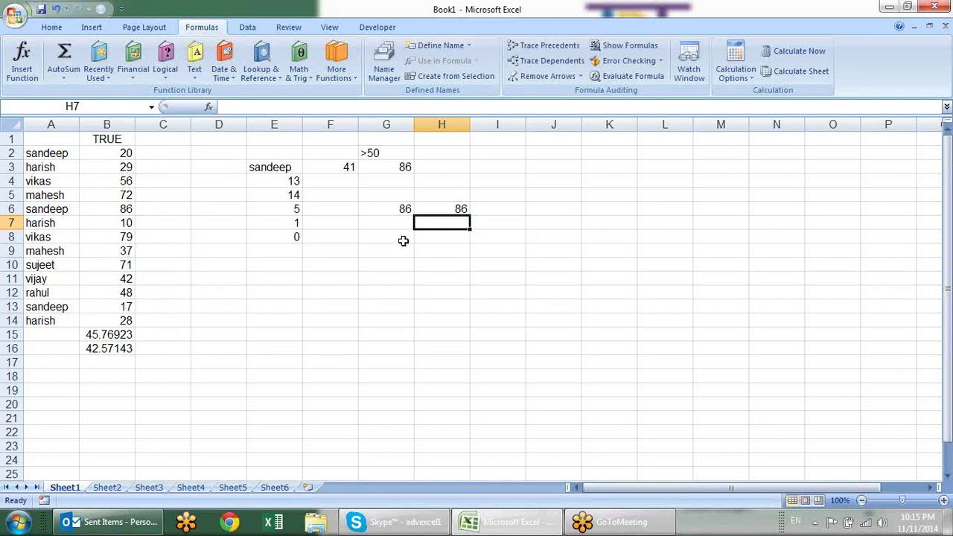
# - Enter =MIN(B1:B14) in H7 (10) and =MINA(B1:B14) in H8 (1)
pyautogui.write('=min')
pyautogui.press('Tab')
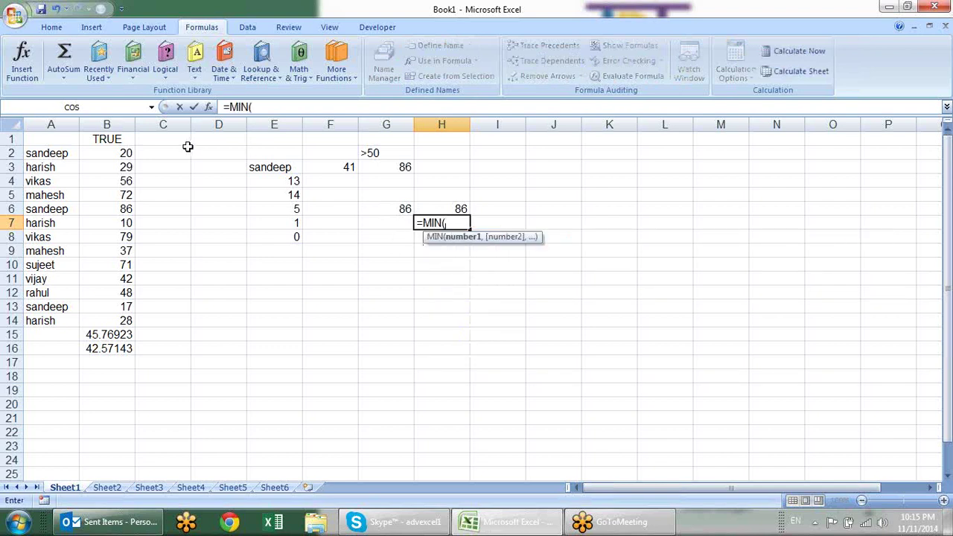
pyautogui.moveTo(116, 140)
pyautogui.mouseDown()
pyautogui.moveTo(110, 311)
pyautogui.moveTo(118, 319)
pyautogui.mouseUp()
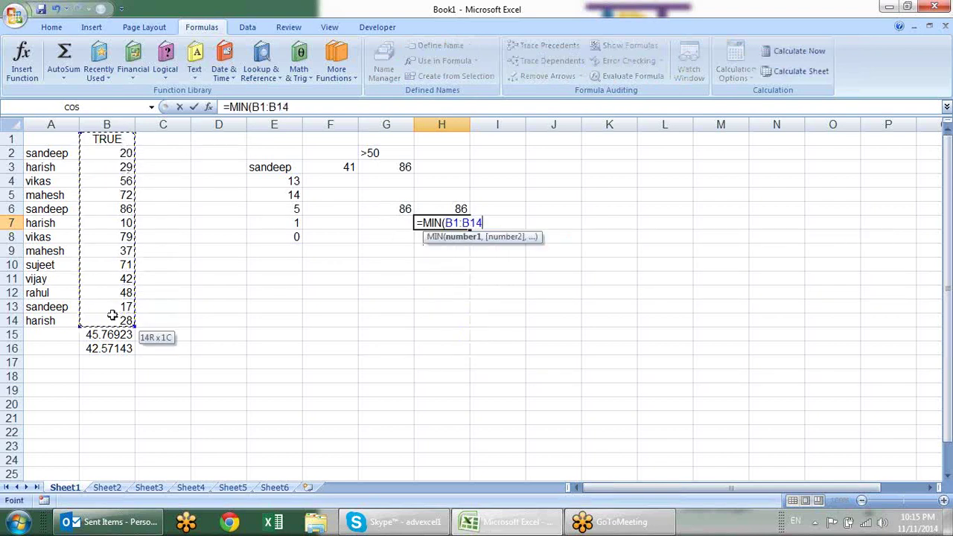
pyautogui.press('Return')
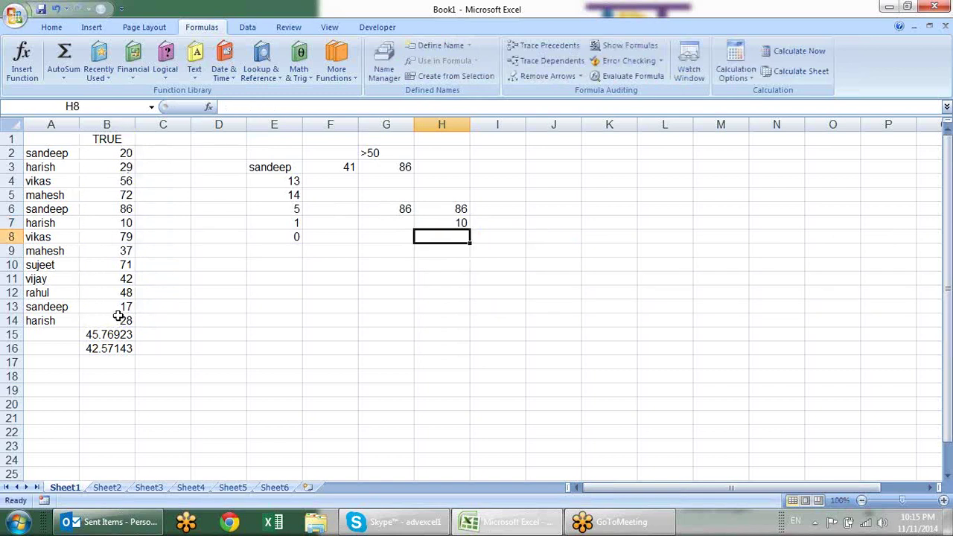
pyautogui.write('=mina')
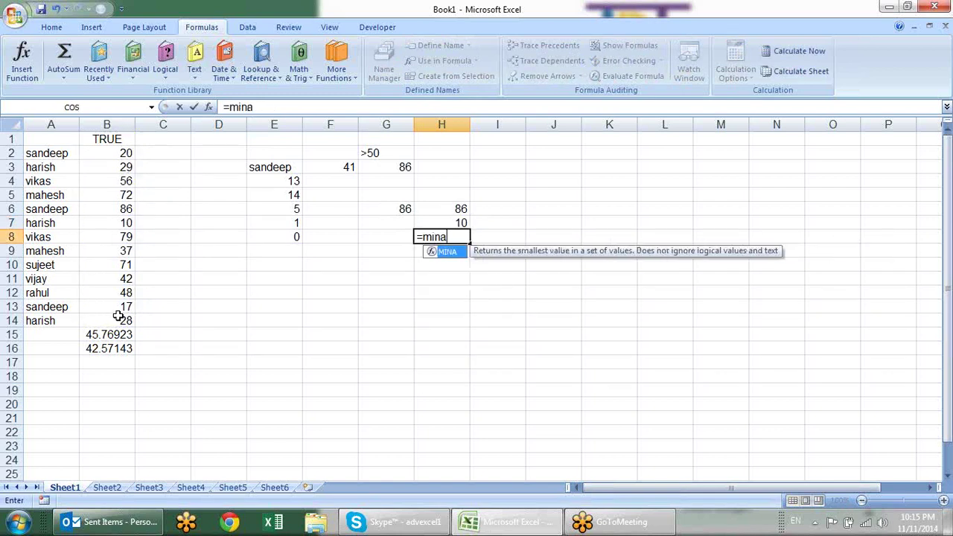
pyautogui.write('(')
pyautogui.moveTo(113, 141); pyautogui.dragTo(119, 317)
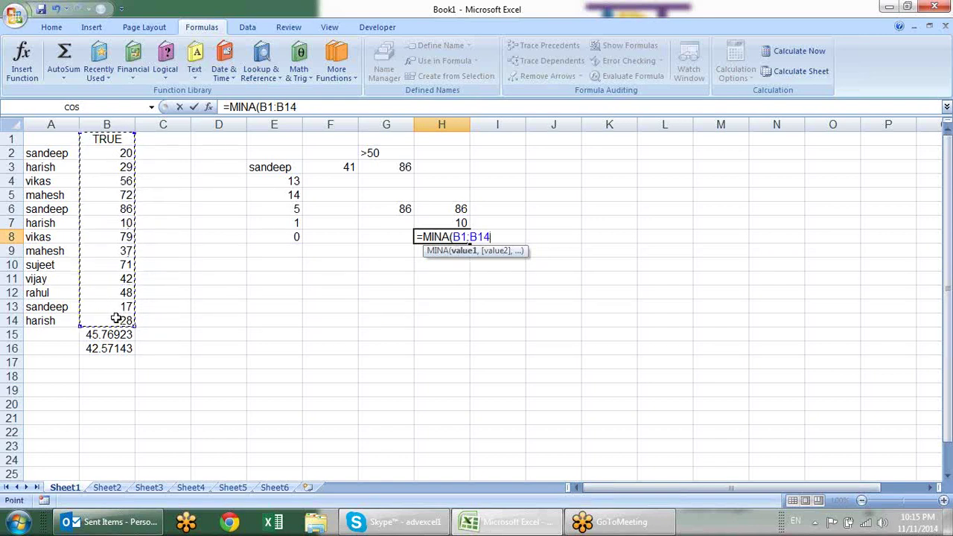
pyautogui.press('Return')
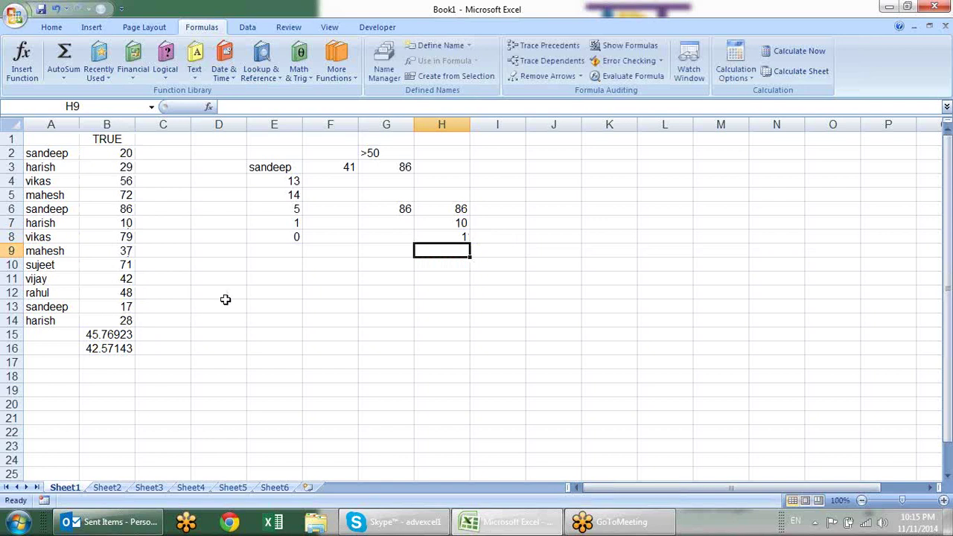
# - Compare the MIN and MINA formulas in H7 and H8 and their referenced ranges
pyautogui.click(458, 234)
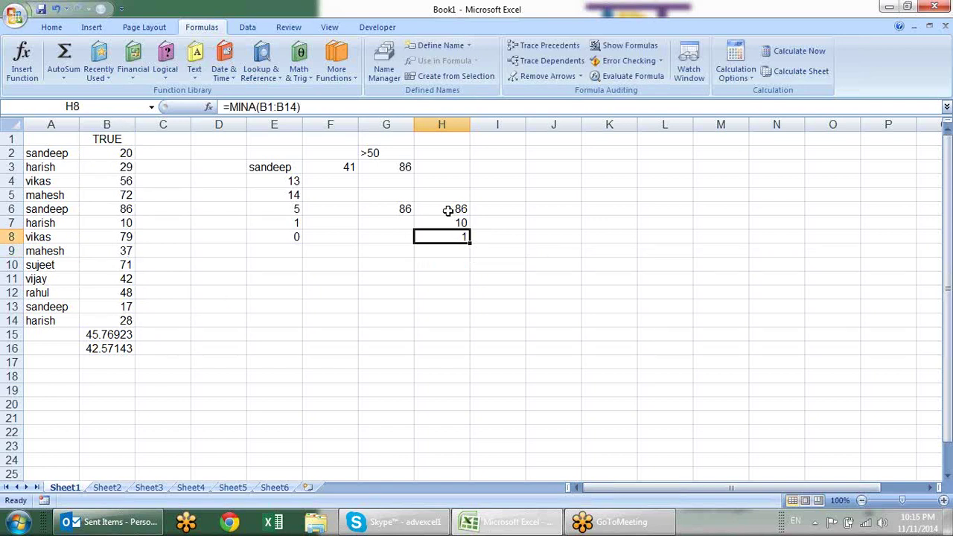
pyautogui.click(452, 221)
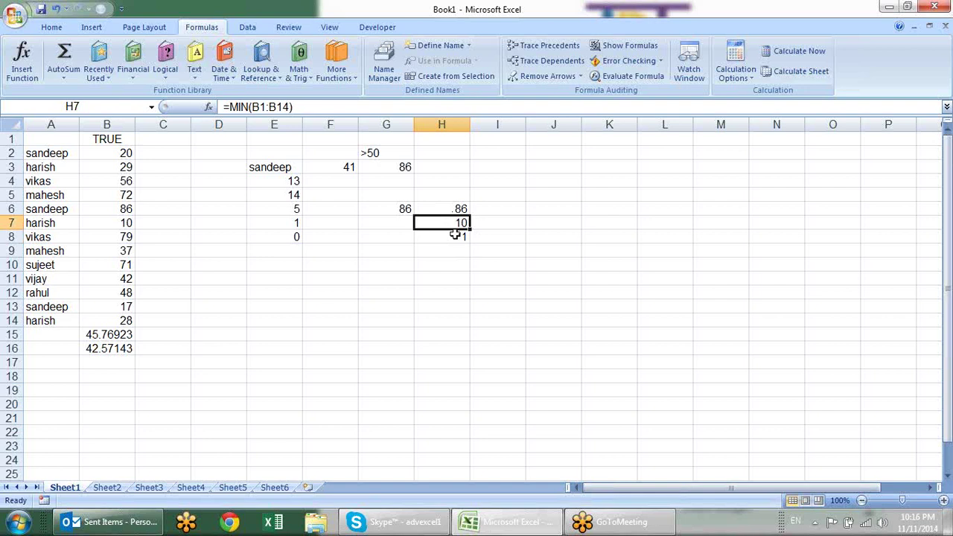
pyautogui.click(454, 236)
pyautogui.press('F2')
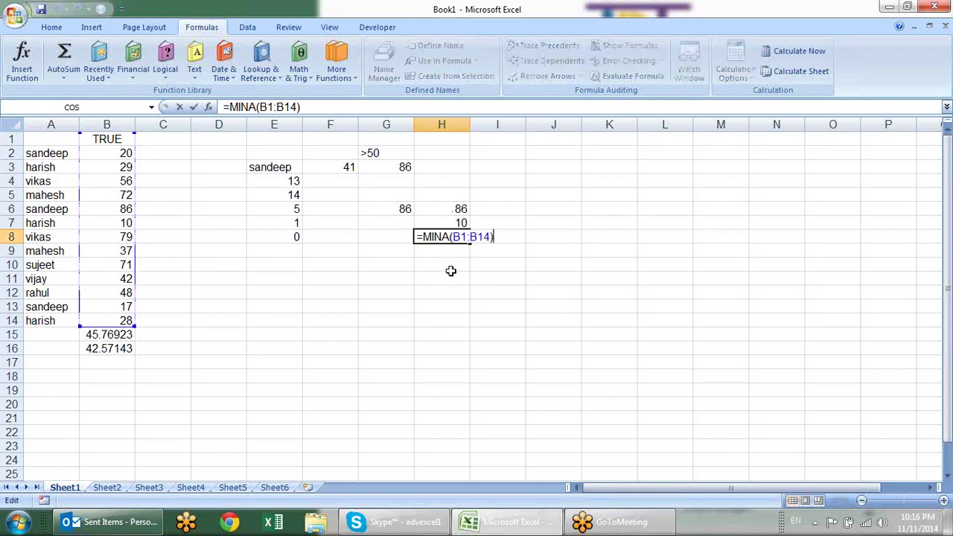
pyautogui.press('Escape')
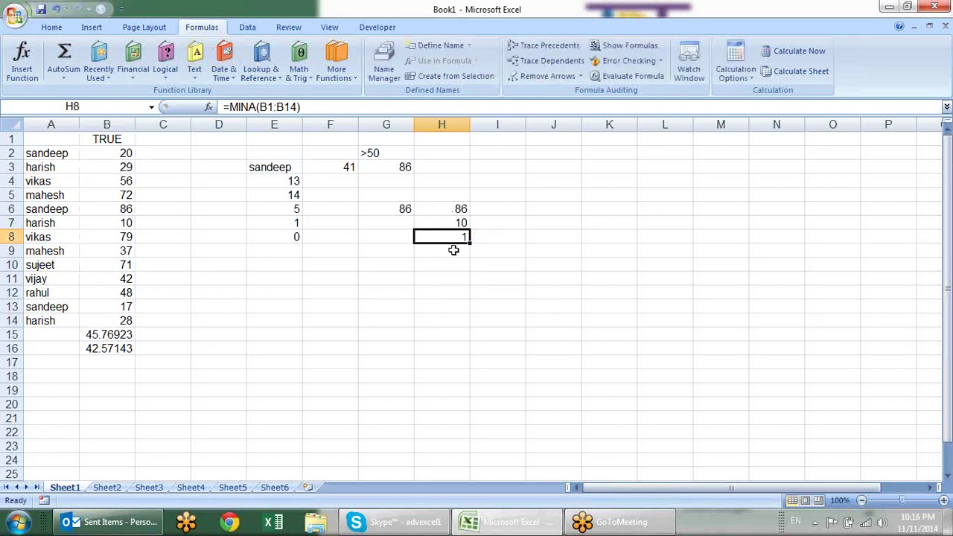
pyautogui.click(448, 252)
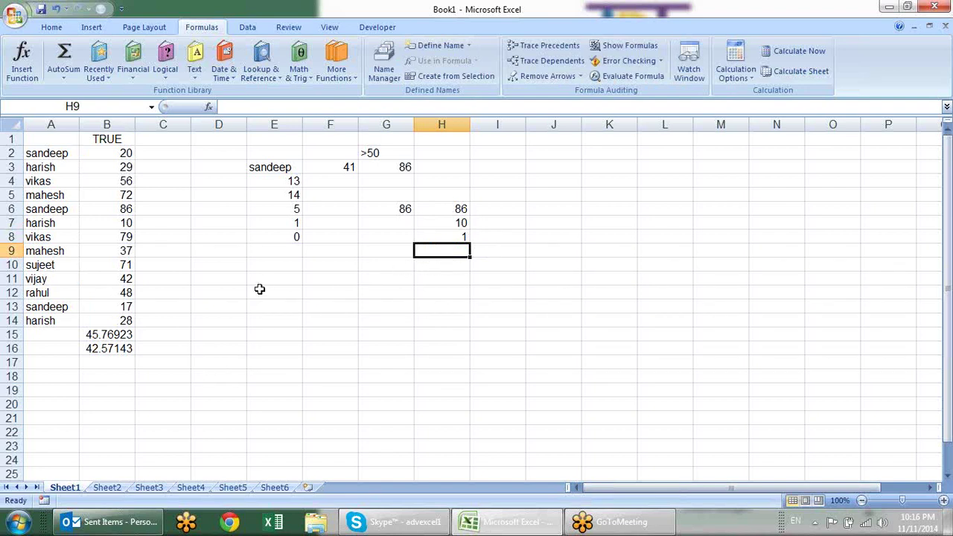
# - Make the scores in B2:B14 bold
pyautogui.moveTo(128, 152); pyautogui.dragTo(102, 314)
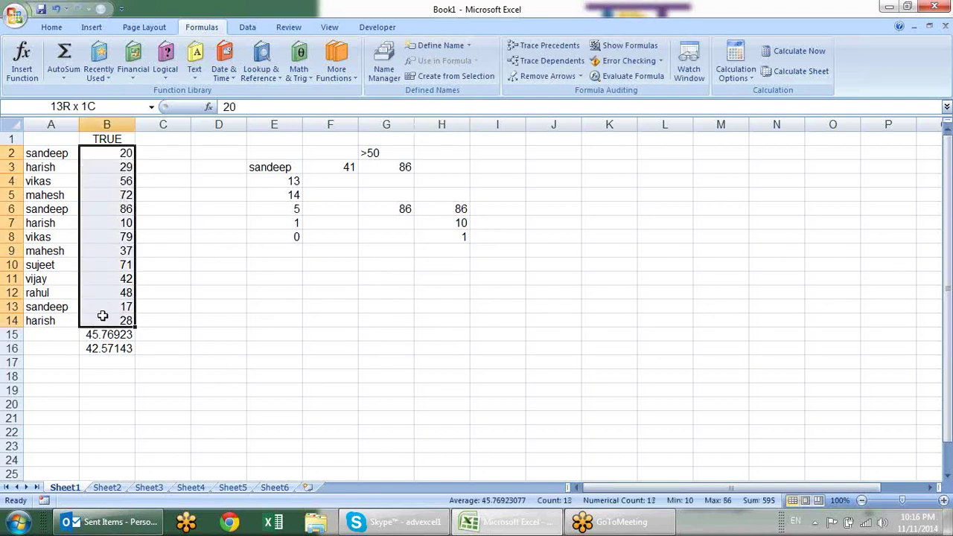
pyautogui.hotkey('ctrl', 'b')
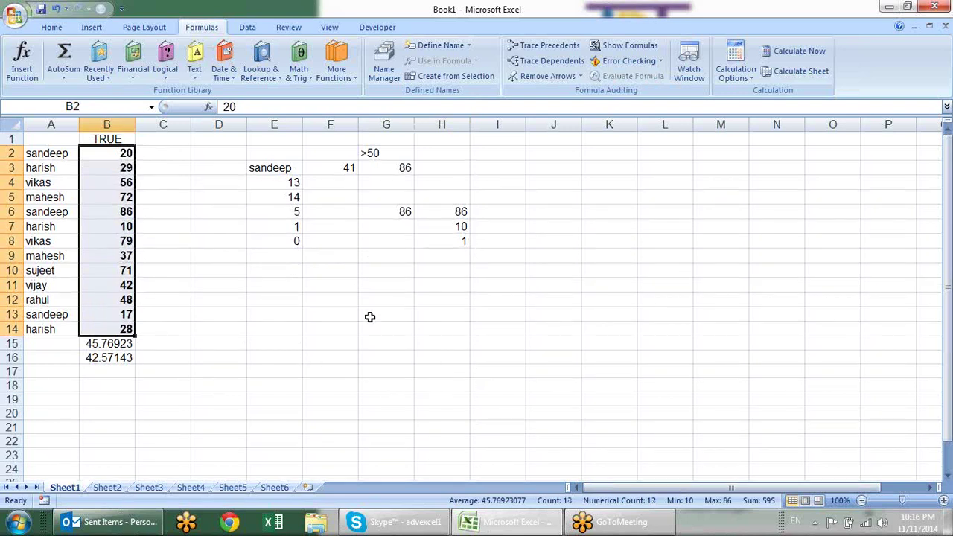
pyautogui.click(368, 315)
# - Hide columns C through H
pyautogui.moveTo(216, 124)
pyautogui.mouseDown()
pyautogui.moveTo(171, 124)
pyautogui.moveTo(461, 122)
pyautogui.mouseUp()
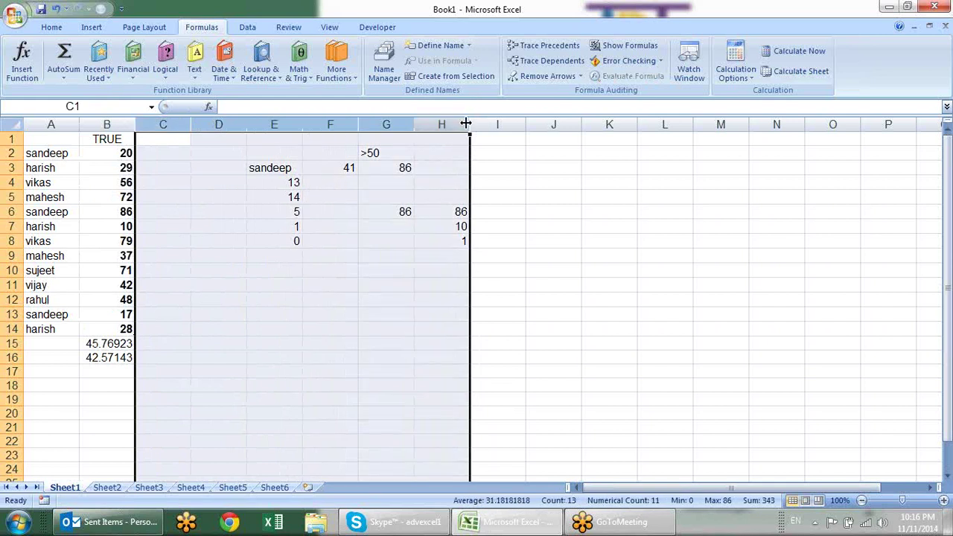
pyautogui.rightClick(462, 122)
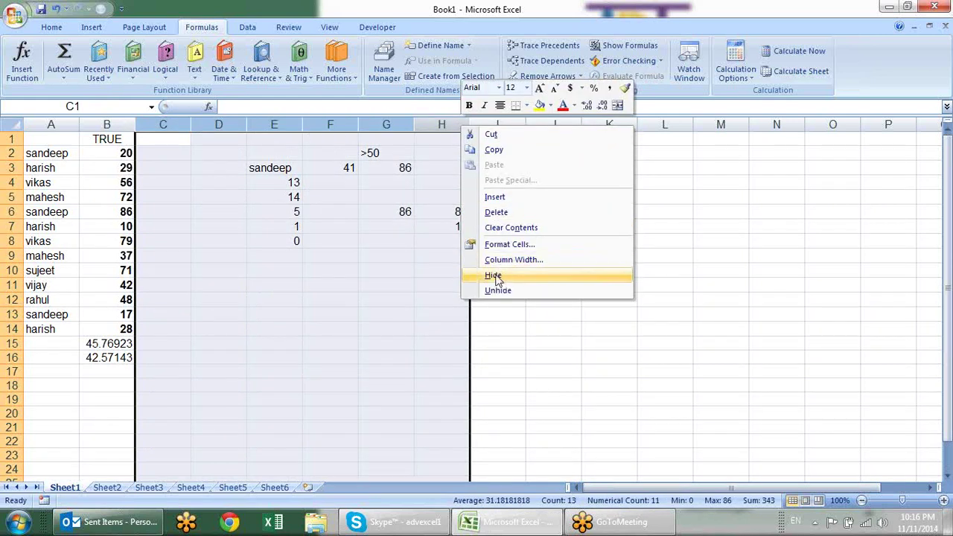
pyautogui.click(492, 273)
pyautogui.click(294, 198)
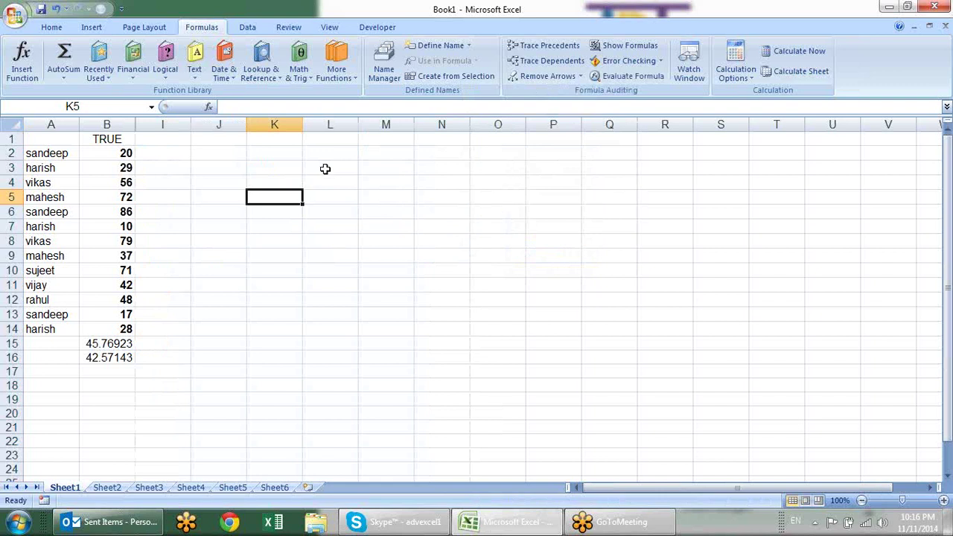
pyautogui.click(325, 169)
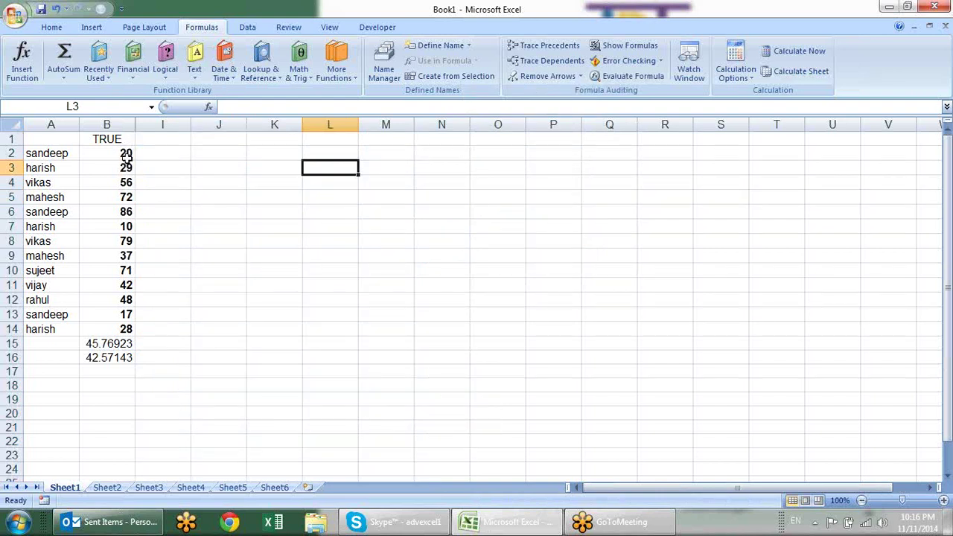
# - Number L3 through L7 with the ranks 1 to 5
pyautogui.moveTo(122, 155); pyautogui.dragTo(123, 330)
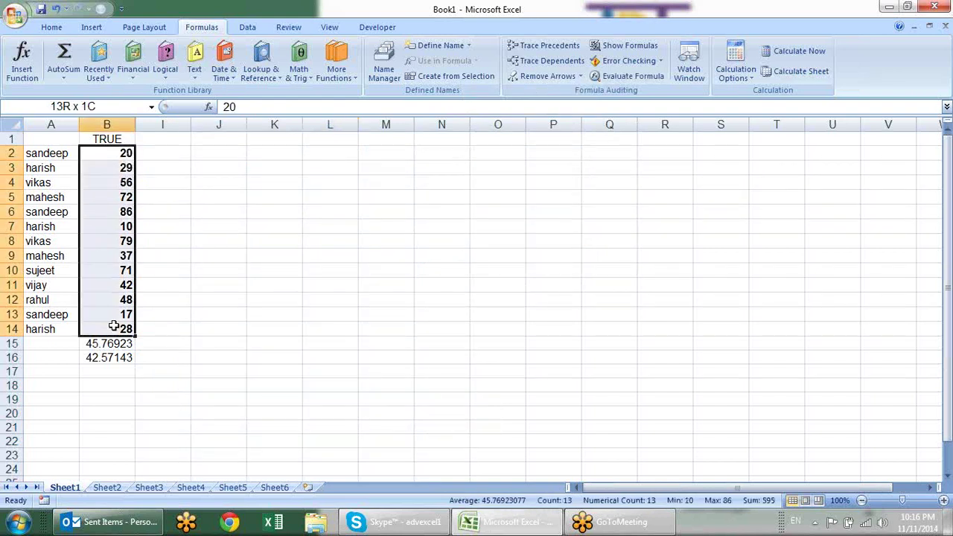
pyautogui.click(357, 172)
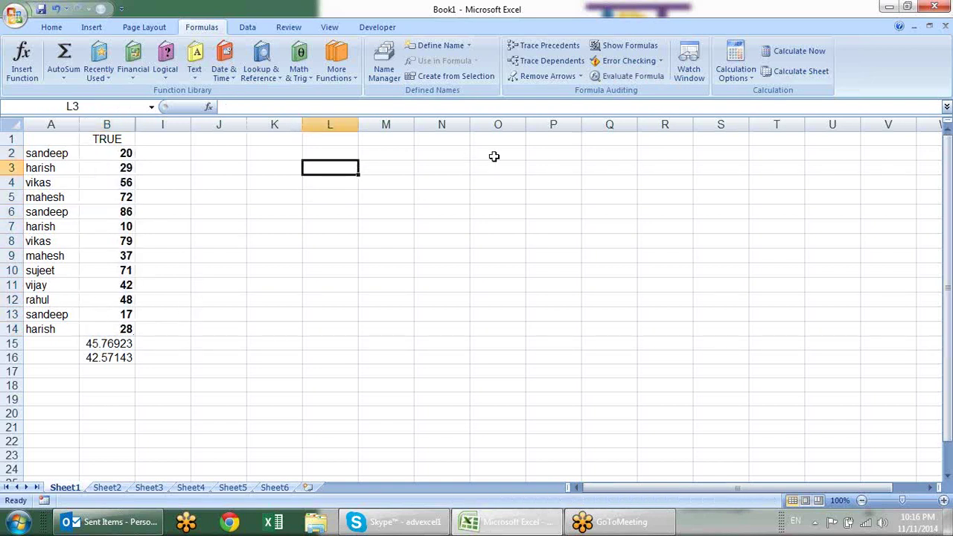
pyautogui.write('1')
pyautogui.press('Return')
pyautogui.write('2')
pyautogui.press('Return')
pyautogui.write('3')
pyautogui.press('Return')
pyautogui.write('4')
pyautogui.press('Return')
pyautogui.write('5')
pyautogui.press('Return')
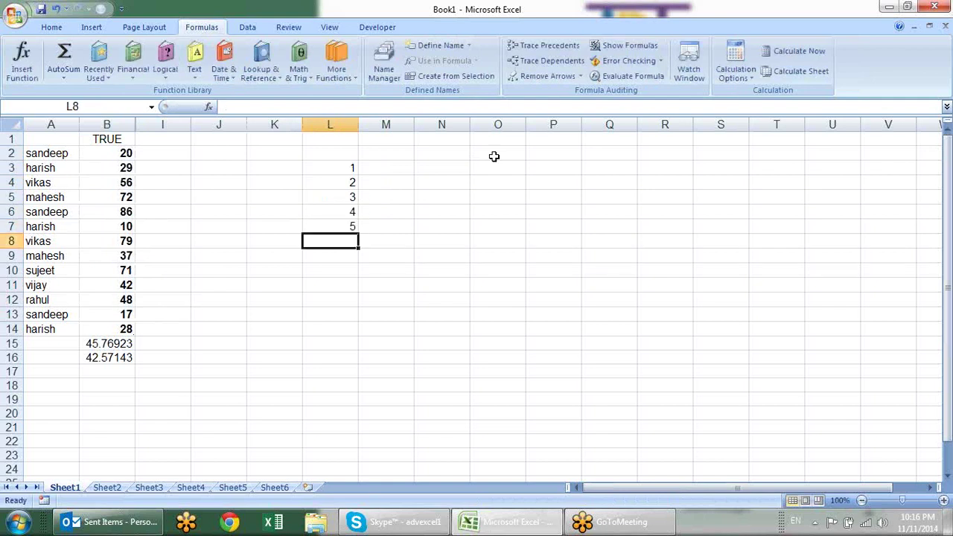
# - Put the heading 'large' in M2 and 'small' in N2
pyautogui.click(388, 166)
pyautogui.write('=')
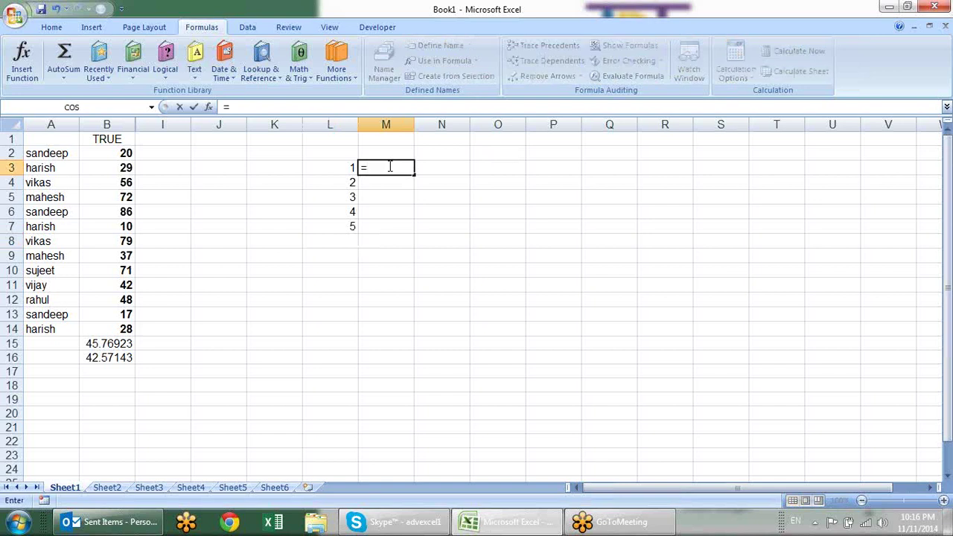
pyautogui.press('Escape')
pyautogui.press('Up')
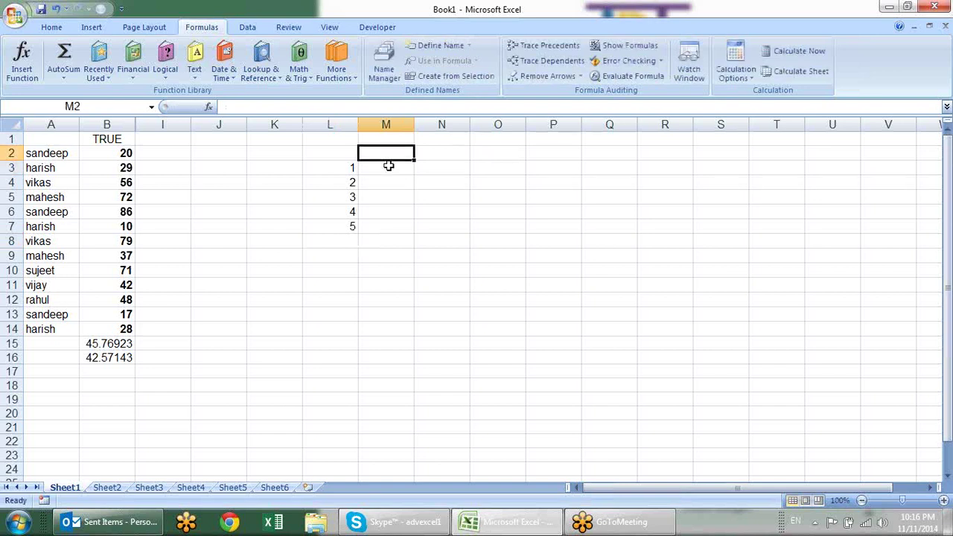
pyautogui.write('lar')
pyautogui.press('BackSpace')
pyautogui.press('BackSpace')
pyautogui.write('ge')
pyautogui.press('Tab')
pyautogui.write('smal')
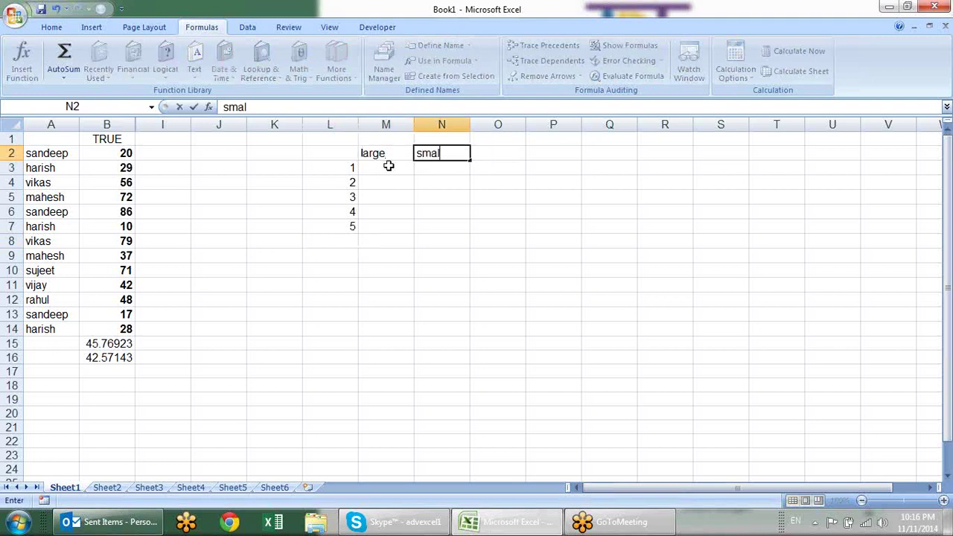
pyautogui.write('l')
pyautogui.click(388, 166)
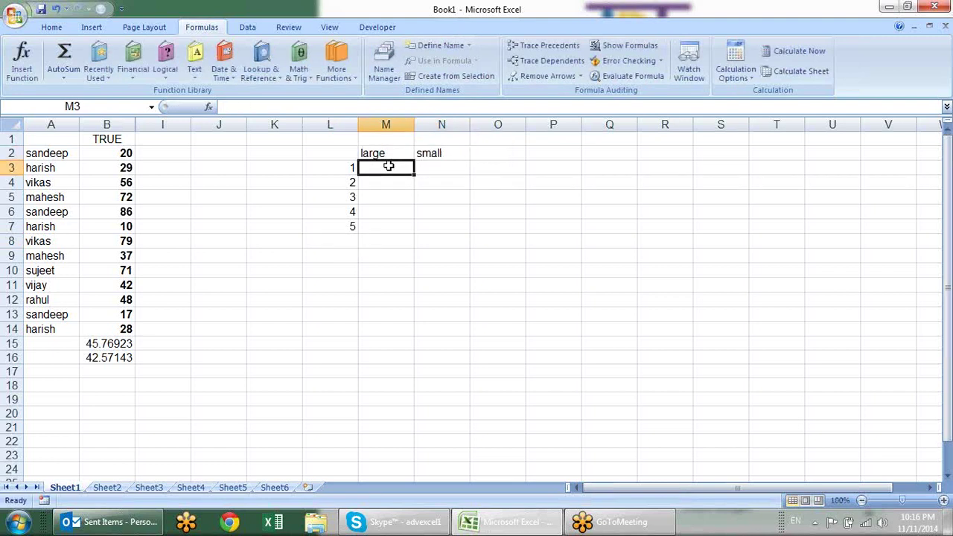
# - Enter =LARGE($B$2:$B$14,L3) in M3 and fill it to M7, giving 86, 79, 72, 71, 56
pyautogui.write('=l')
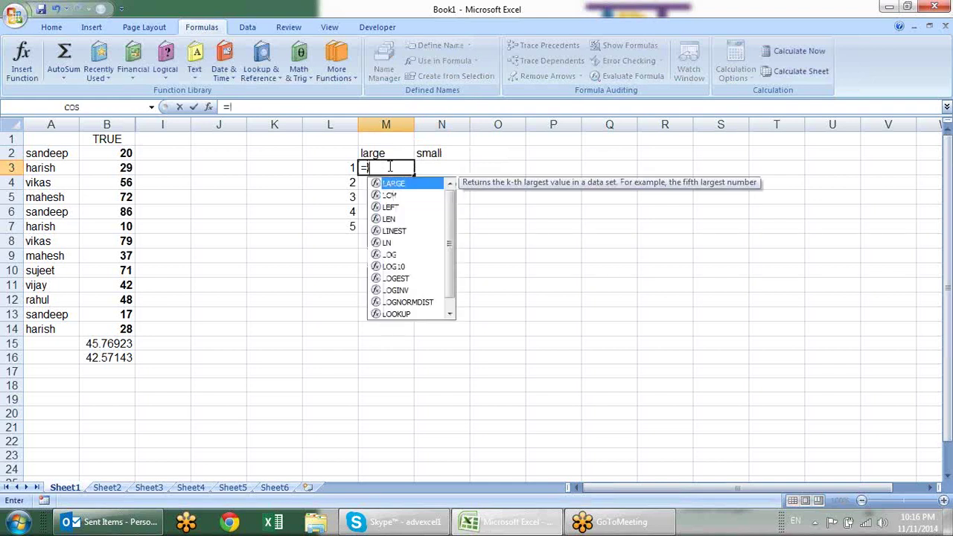
pyautogui.press('Tab')
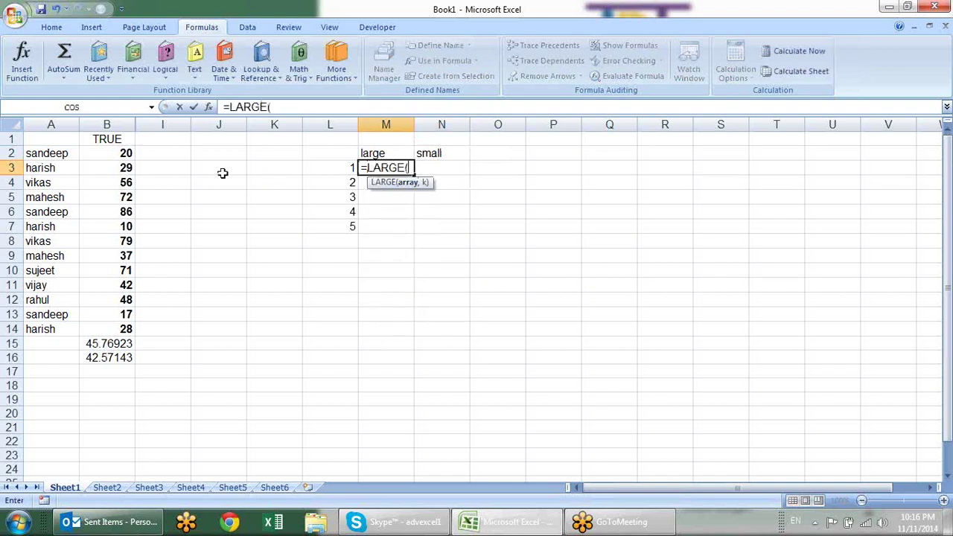
pyautogui.moveTo(121, 153); pyautogui.dragTo(127, 338)
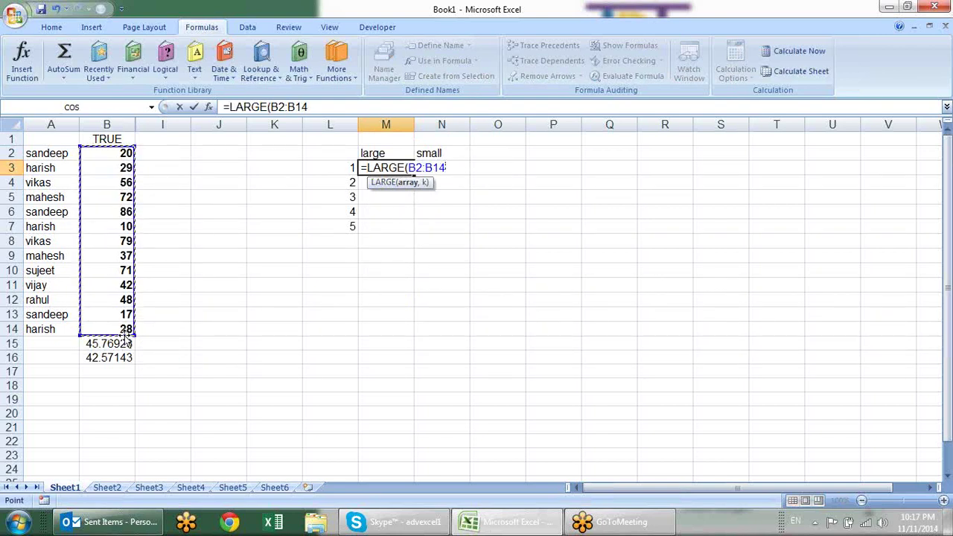
pyautogui.press('F4')
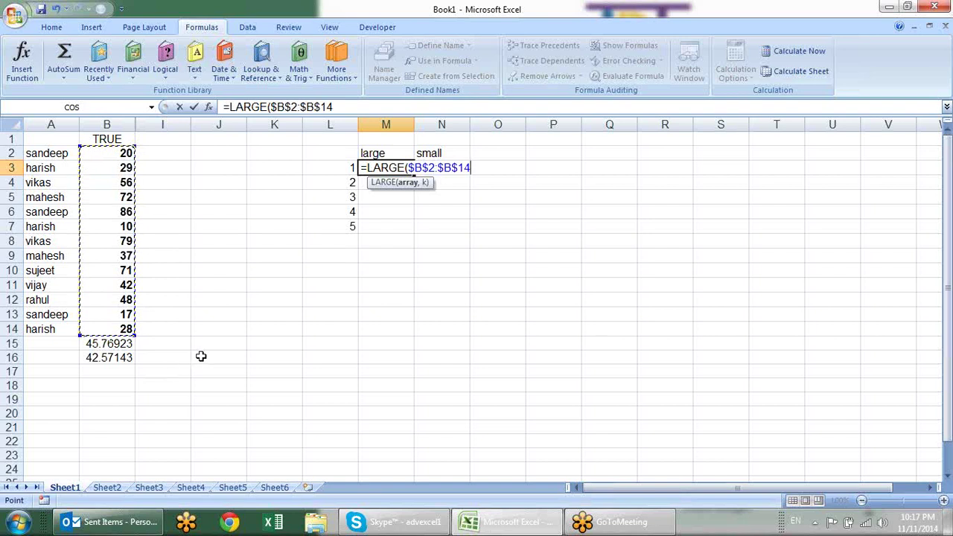
pyautogui.write(',')
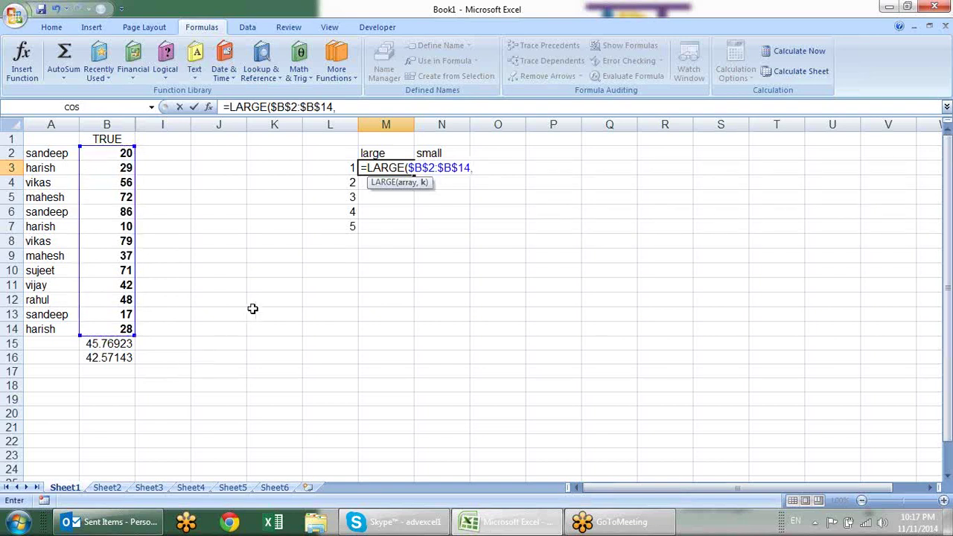
pyautogui.click(348, 166)
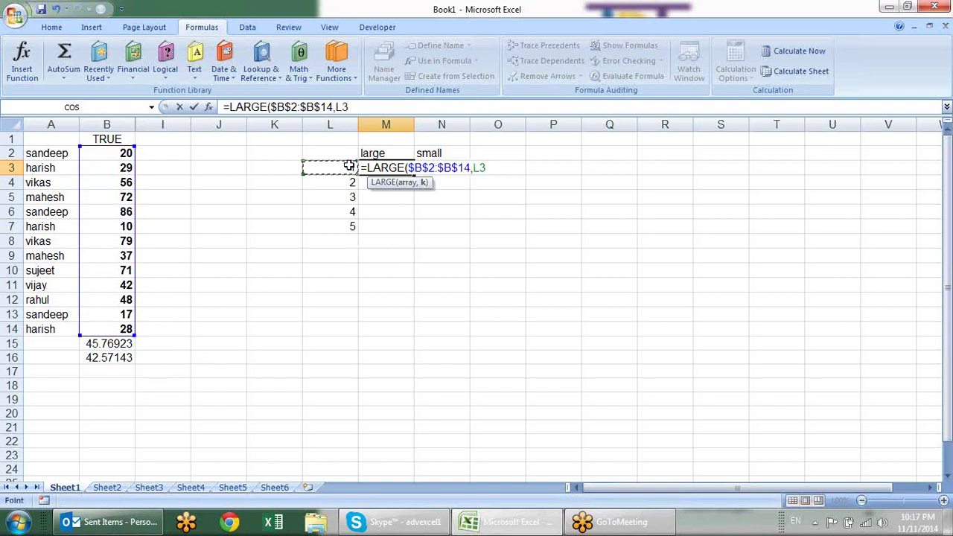
pyautogui.write(')')
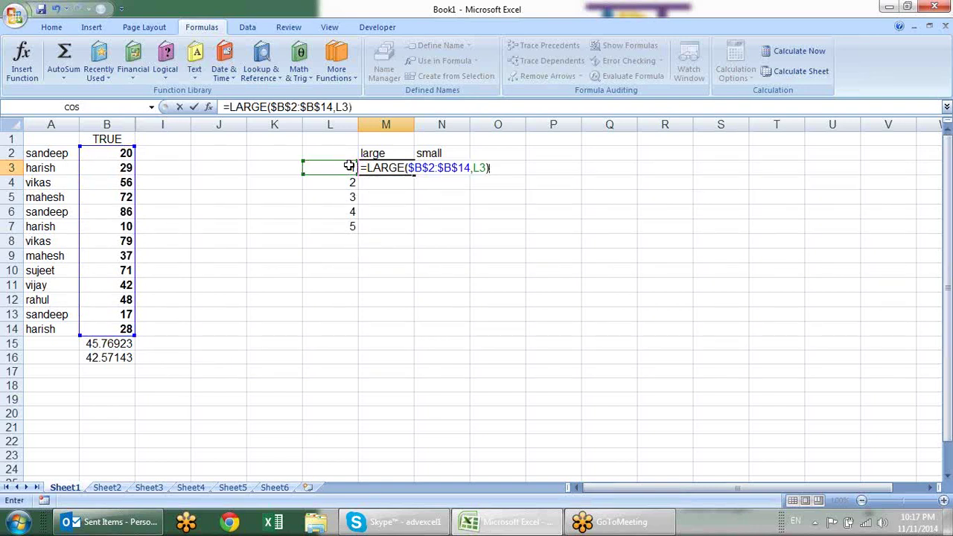
pyautogui.press('Return')
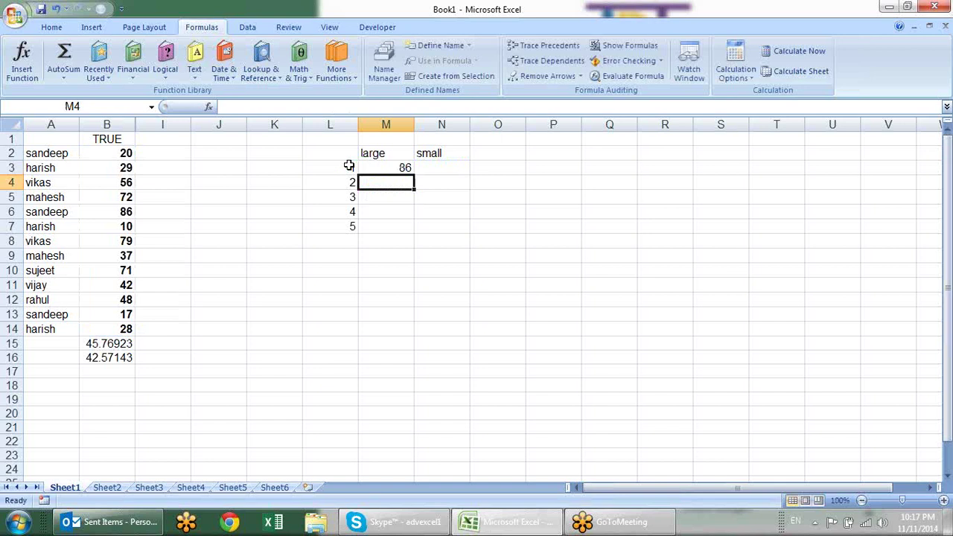
pyautogui.click(405, 164)
pyautogui.moveTo(414, 176); pyautogui.dragTo(423, 237)
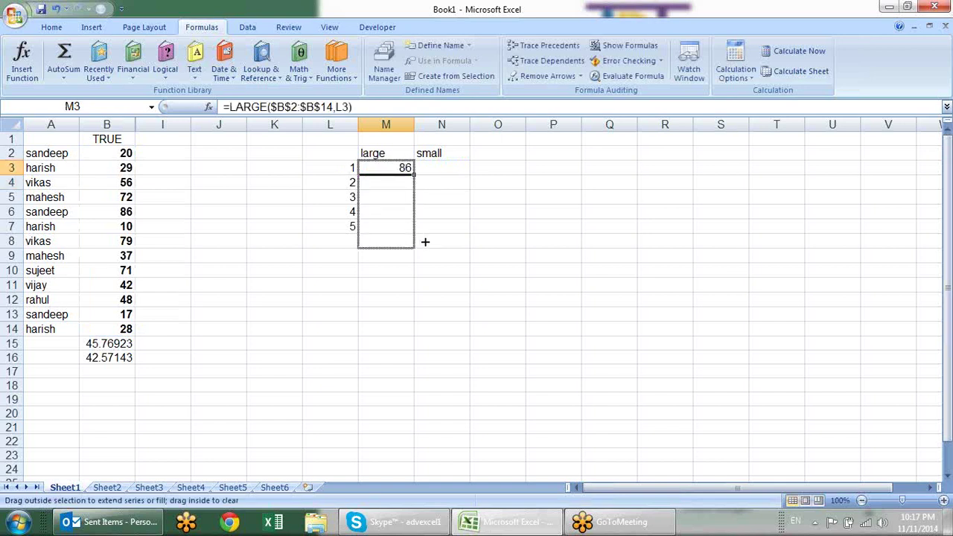
pyautogui.click(509, 242)
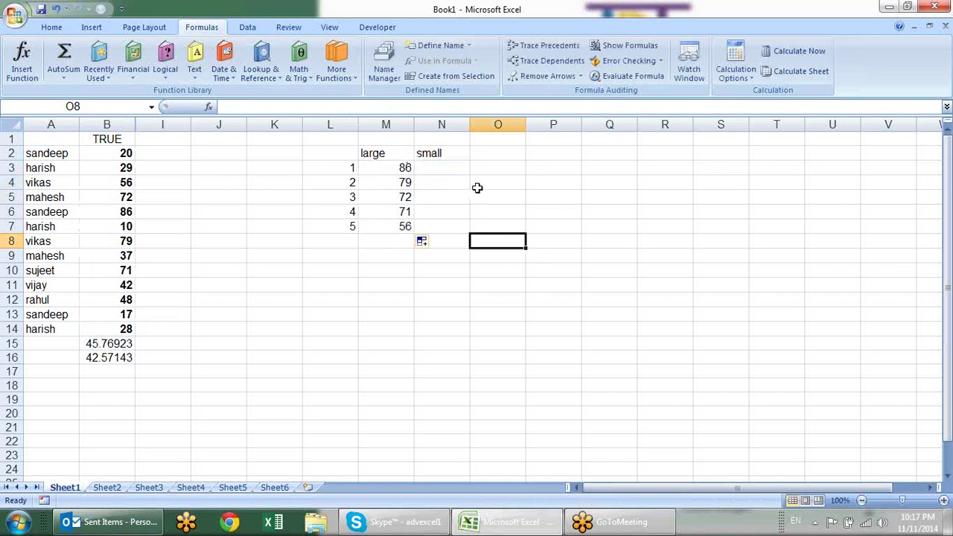
pyautogui.click(466, 165)
# - Enter =SMALL($B$2:$B$14,L3) in N3 and fill it to N7, giving 10, 17, 20, 28, 29
pyautogui.write('=')
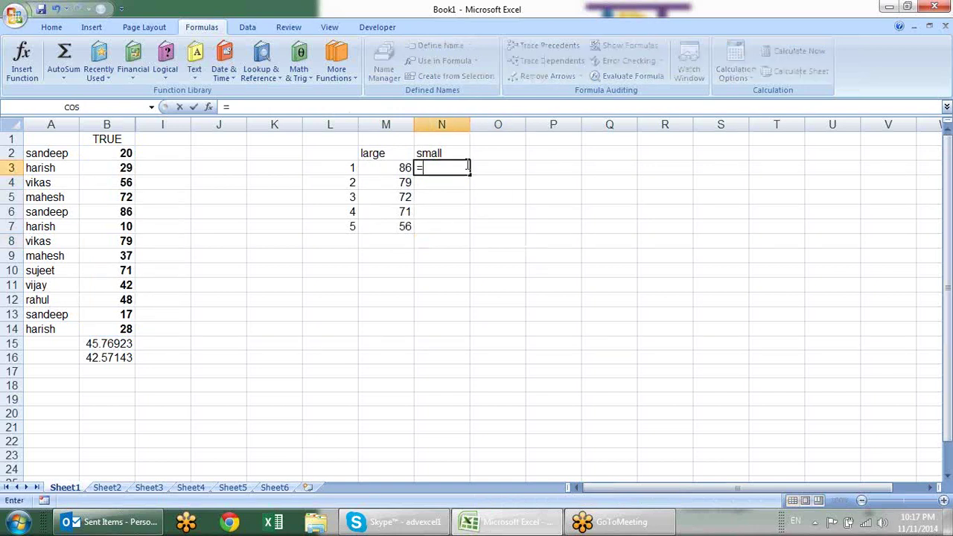
pyautogui.write('smal')
pyautogui.press('Tab')
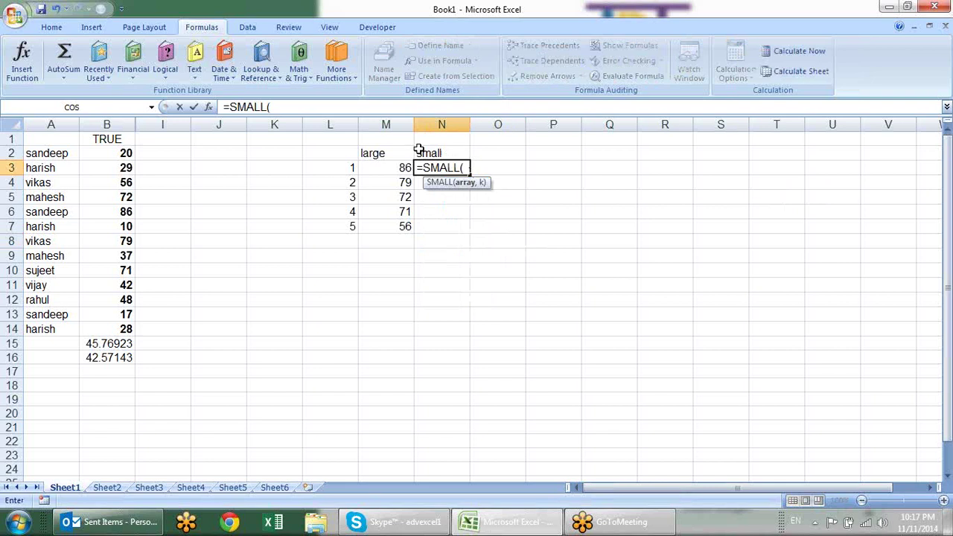
pyautogui.moveTo(127, 154); pyautogui.dragTo(121, 328)
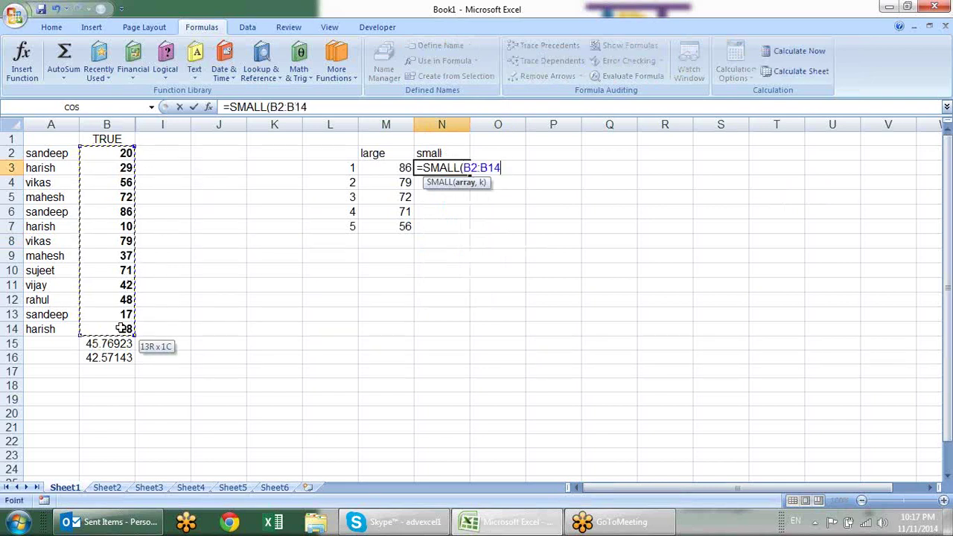
pyautogui.press('F4')
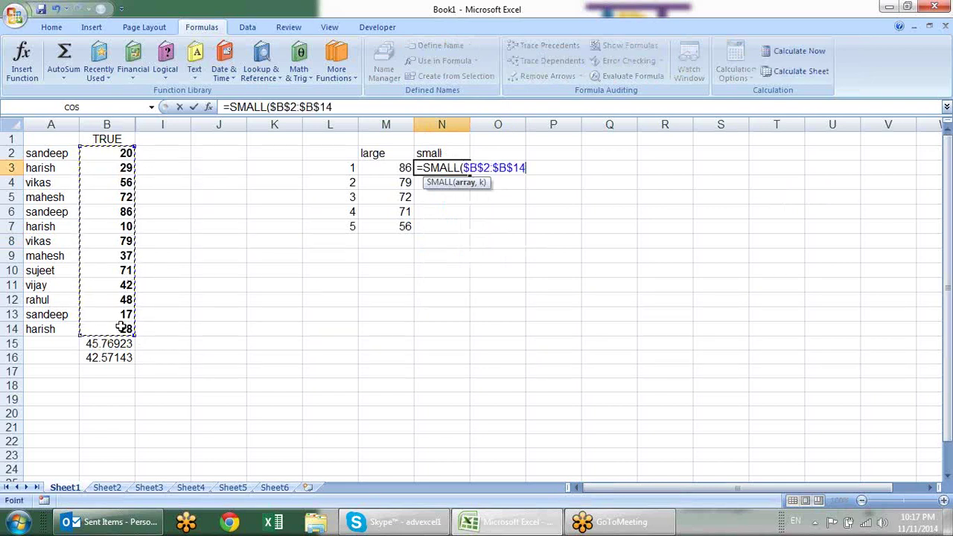
pyautogui.write(',')
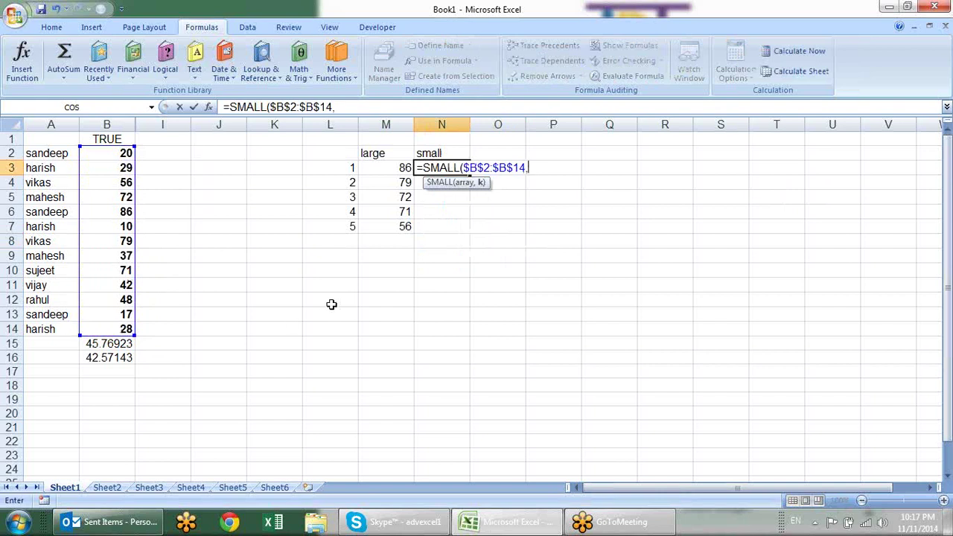
pyautogui.click(349, 167)
pyautogui.press('Return')
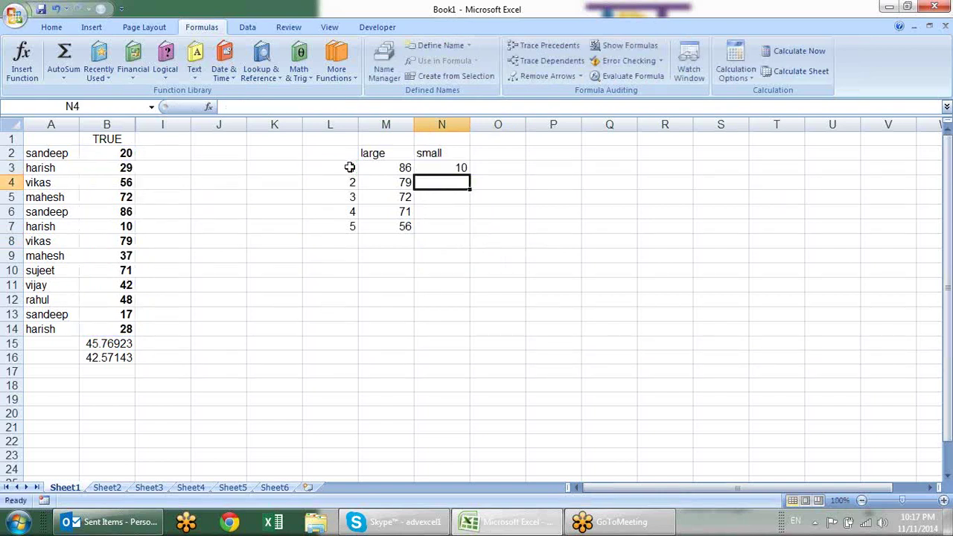
pyautogui.press('Up')
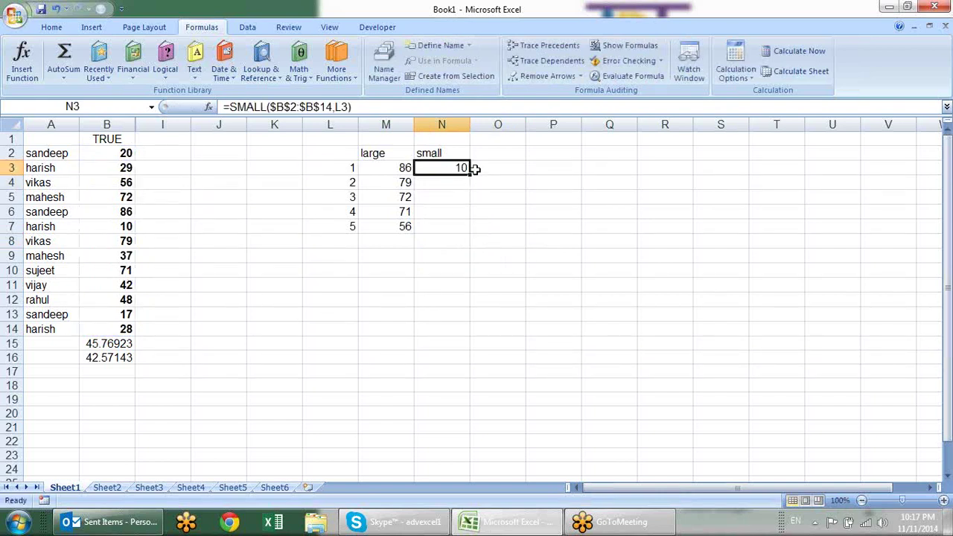
pyautogui.moveTo(471, 175); pyautogui.dragTo(468, 232)
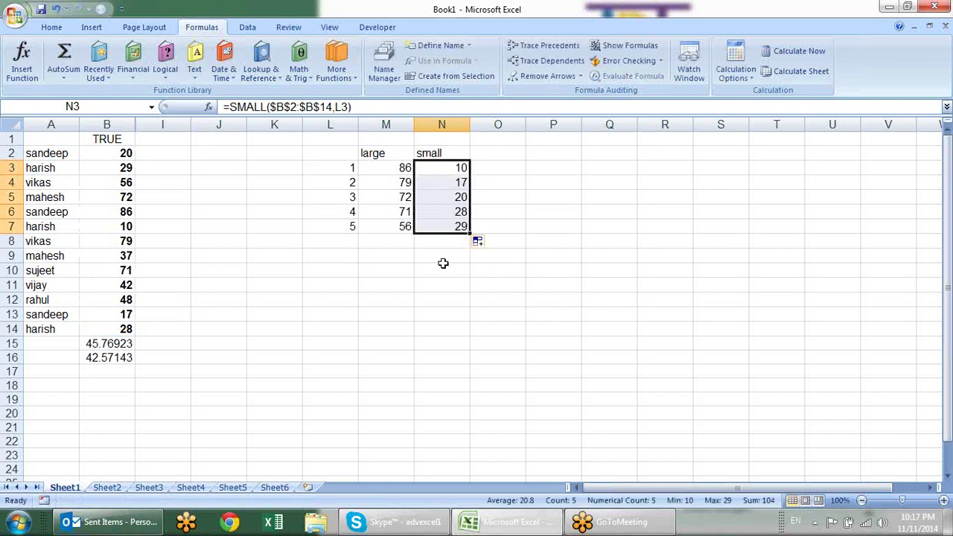
pyautogui.click(433, 286)
# - Type the test value 56 into cell L10
pyautogui.click(362, 272)
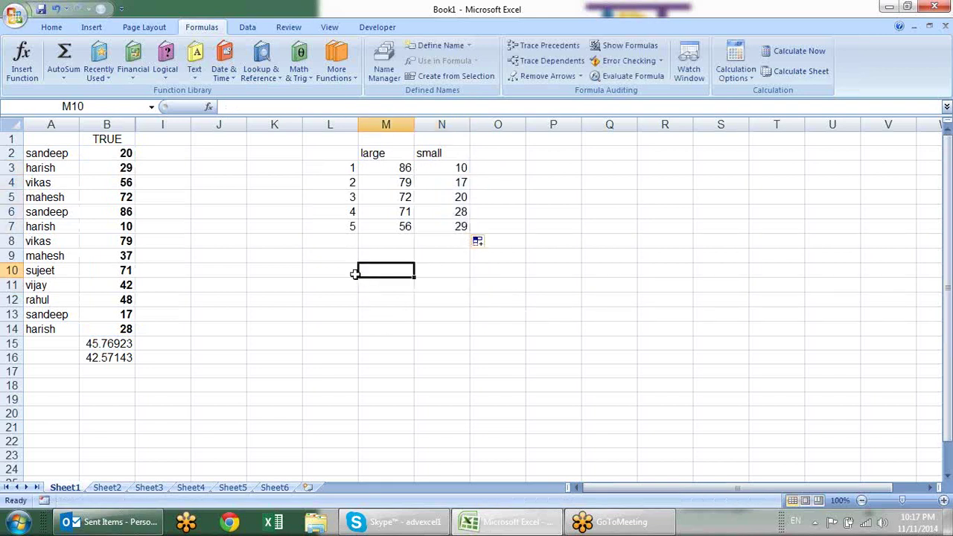
pyautogui.click(348, 272)
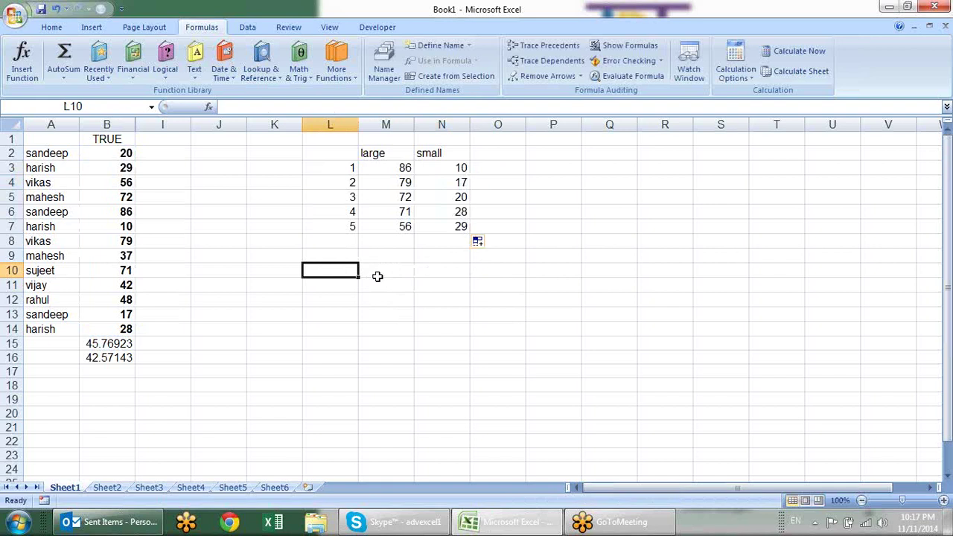
pyautogui.write('56')
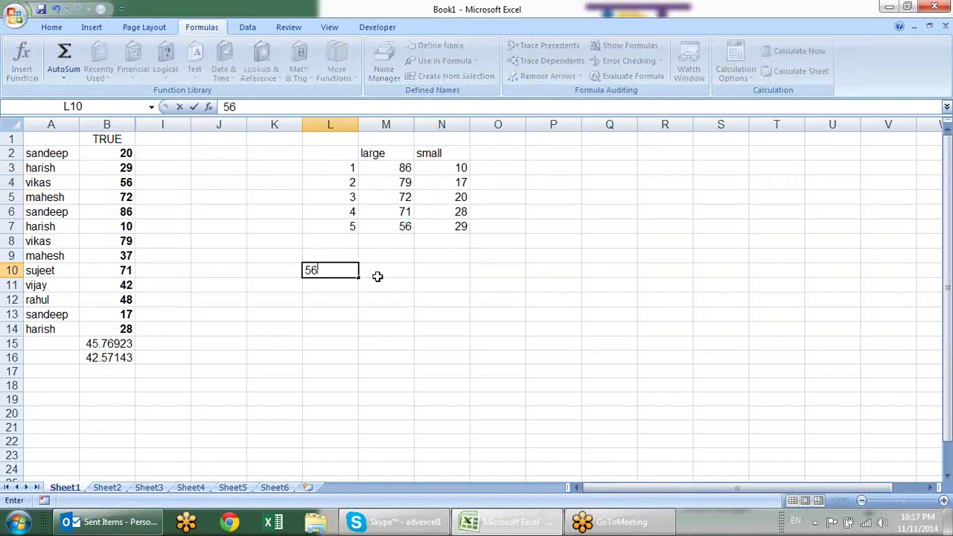
pyautogui.press('Return')
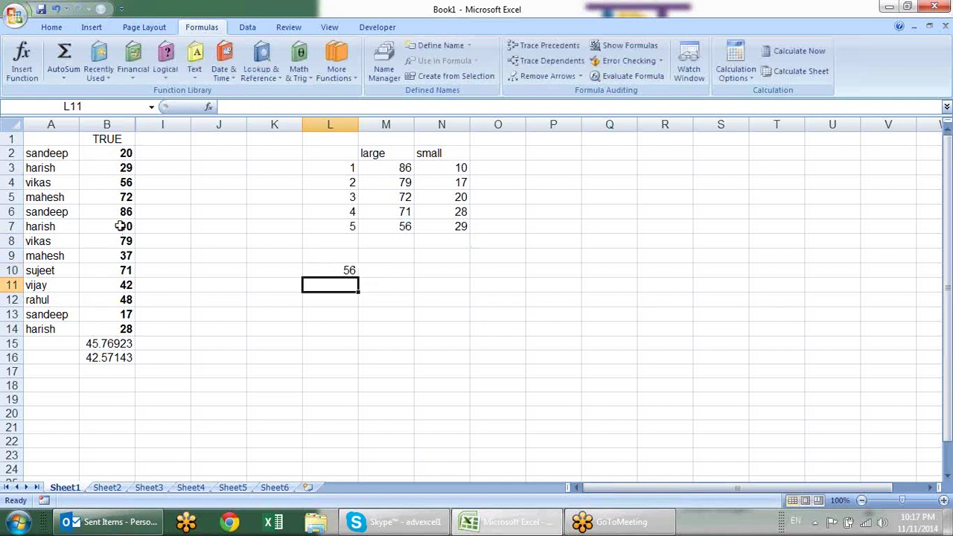
# - Review the rank numbers in L3 through L7, then reselect the 56 in L10
pyautogui.click(328, 166)
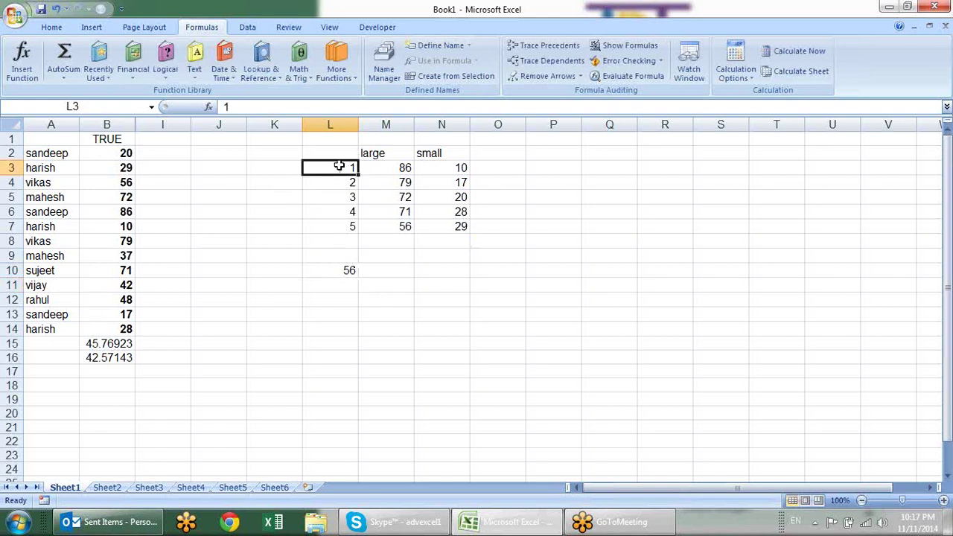
pyautogui.click(343, 183)
pyautogui.click(343, 198)
pyautogui.click(343, 212)
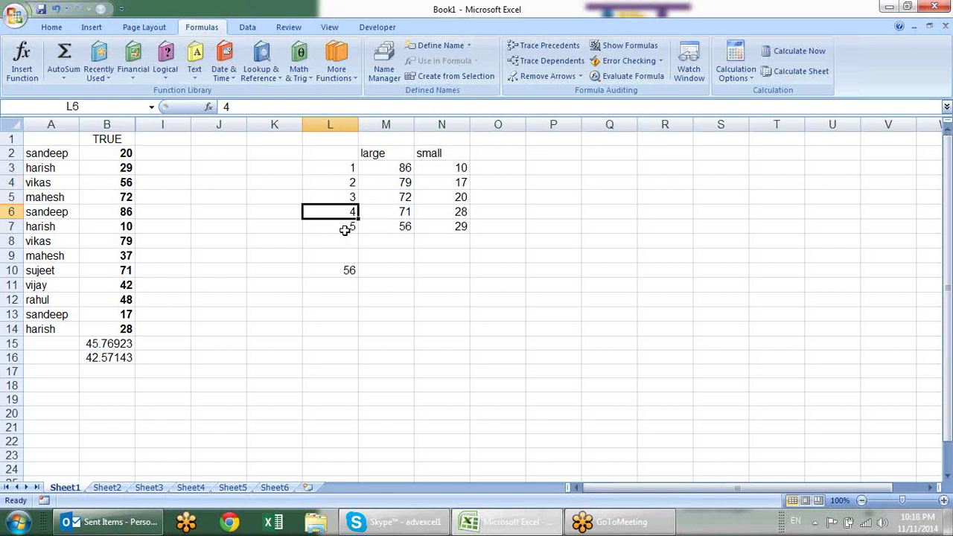
pyautogui.click(344, 228)
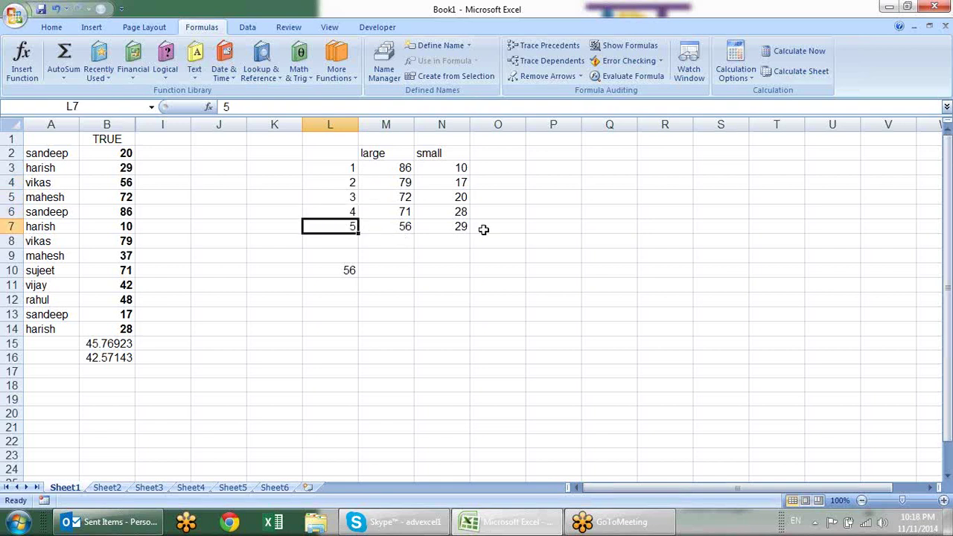
pyautogui.click(348, 272)
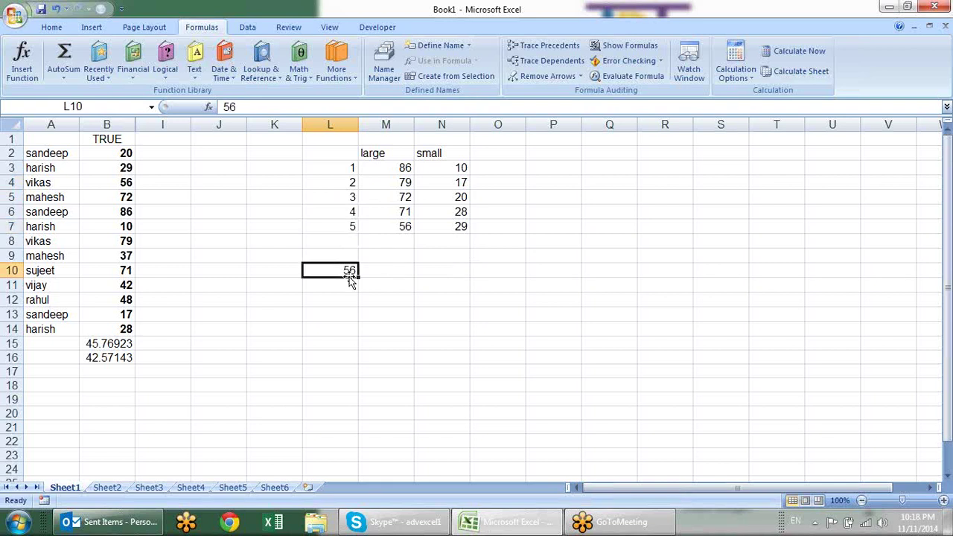
# - Clear L10, extend the ranks to 1–12, and fill the large and small formulas to row 14
pyautogui.press('Delete')
pyautogui.moveTo(347, 165); pyautogui.dragTo(361, 335)
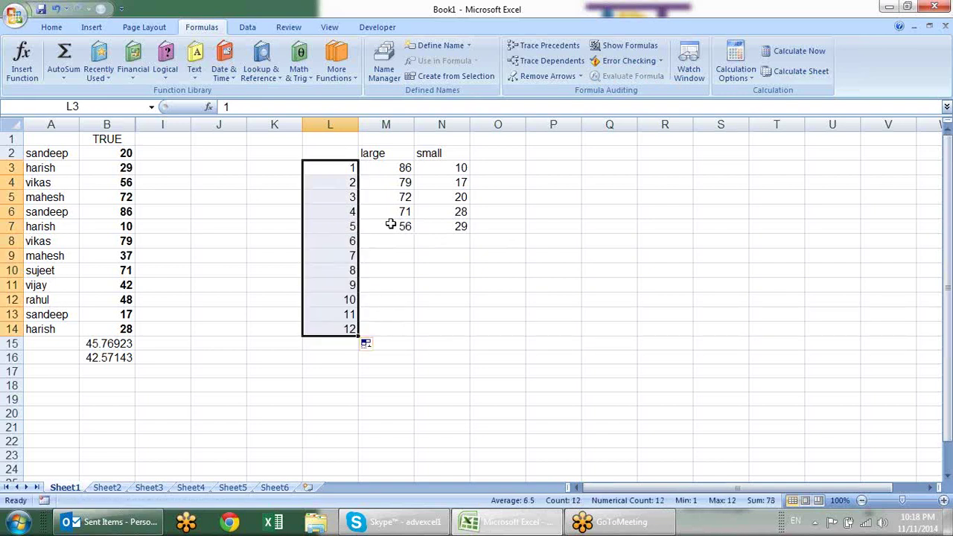
pyautogui.click(394, 168)
pyautogui.moveTo(419, 171)
pyautogui.mouseDown()
pyautogui.moveTo(466, 229)
pyautogui.moveTo(447, 336)
pyautogui.mouseUp()
pyautogui.click(451, 371)
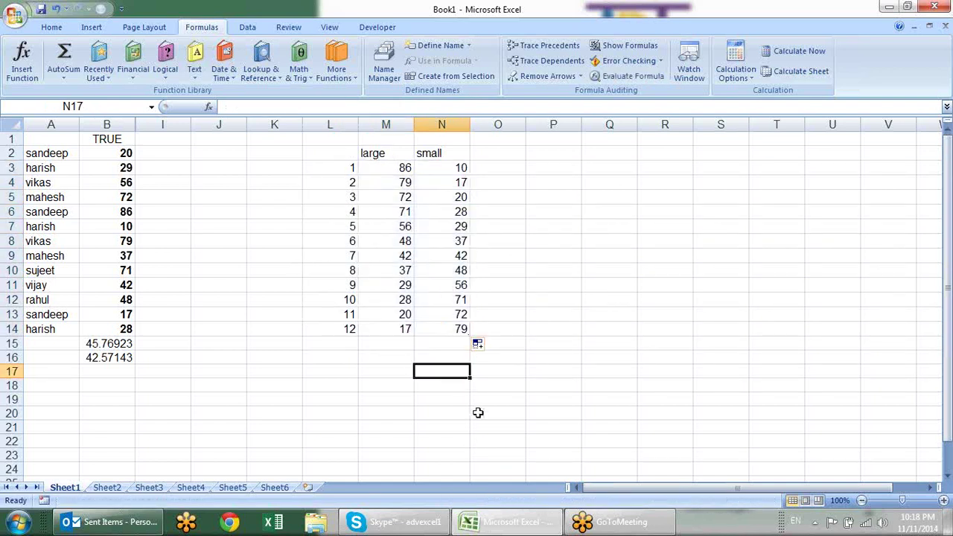
# - Check the LARGE result in M7 and SMALL result in N11 against their rank numbers
pyautogui.click(413, 223)
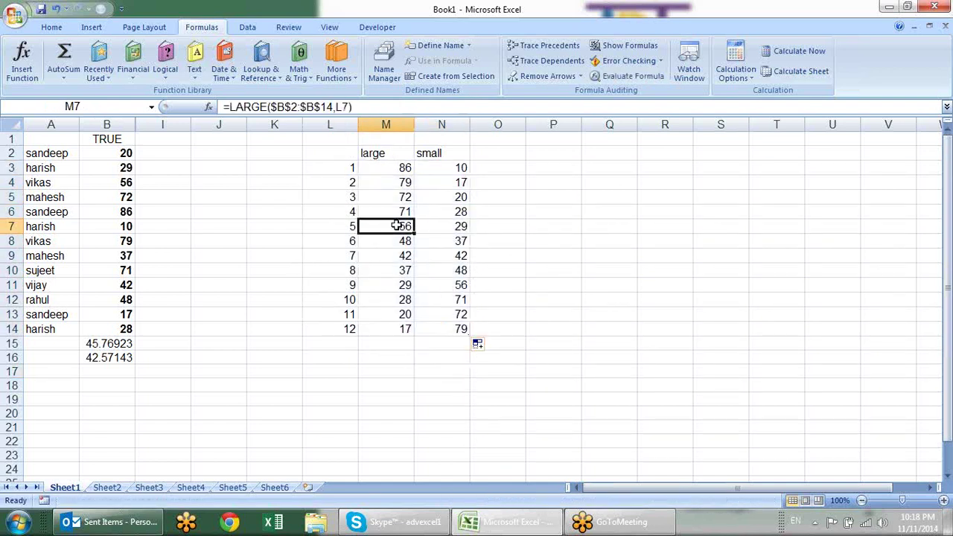
pyautogui.click(344, 223)
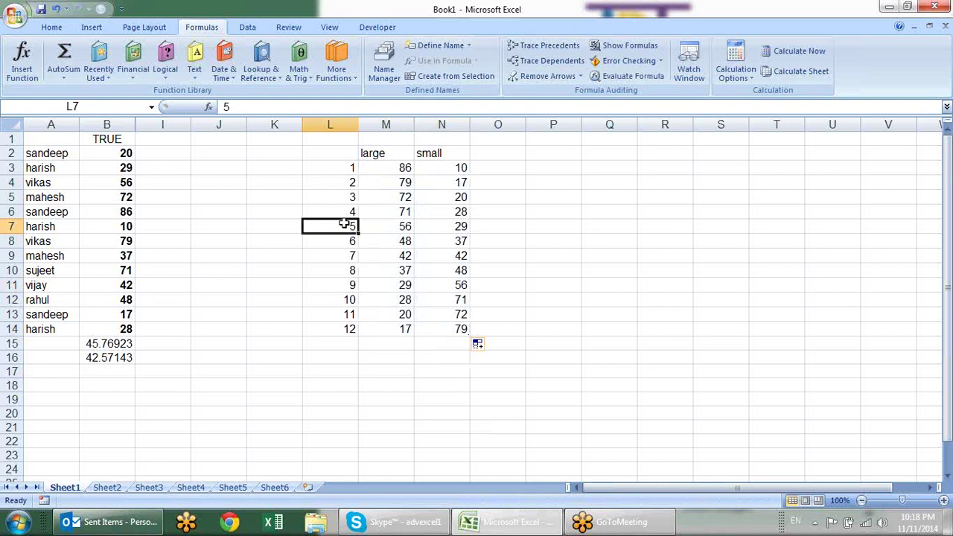
pyautogui.click(463, 285)
pyautogui.click(354, 284)
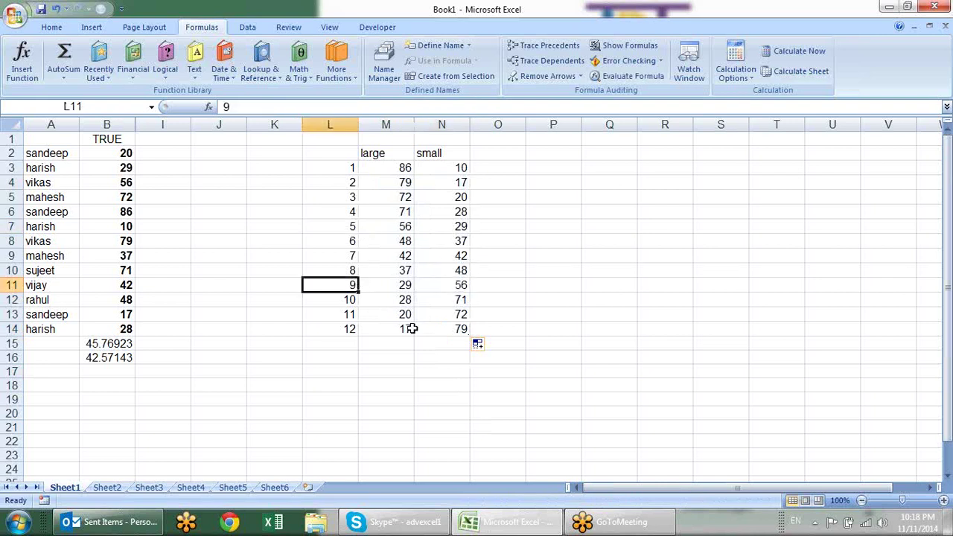
# - Enter the test value 56 in P6; a first incomplete =ra entry in Q6 shows #NAME?
pyautogui.click(550, 213)
pyautogui.write('56')
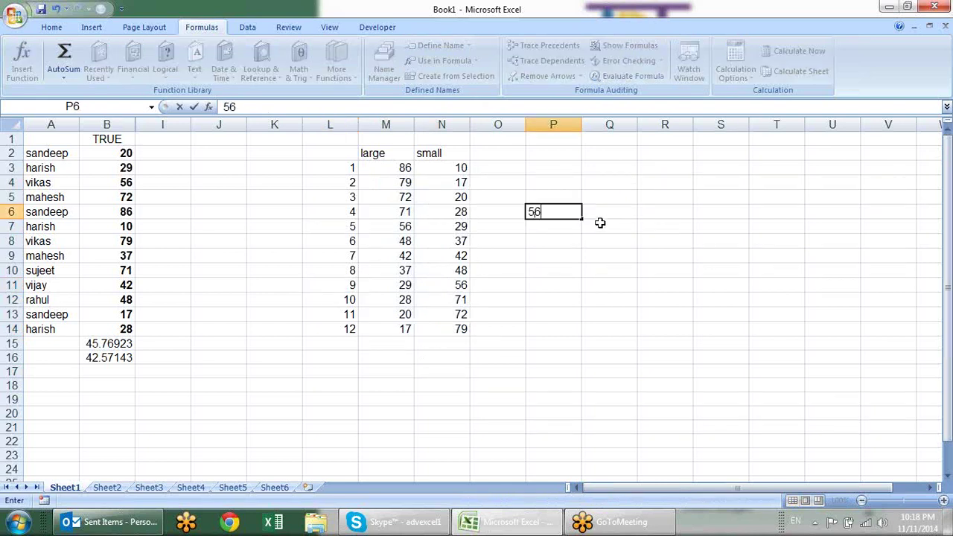
pyautogui.press('Tab')
pyautogui.write('=ra')
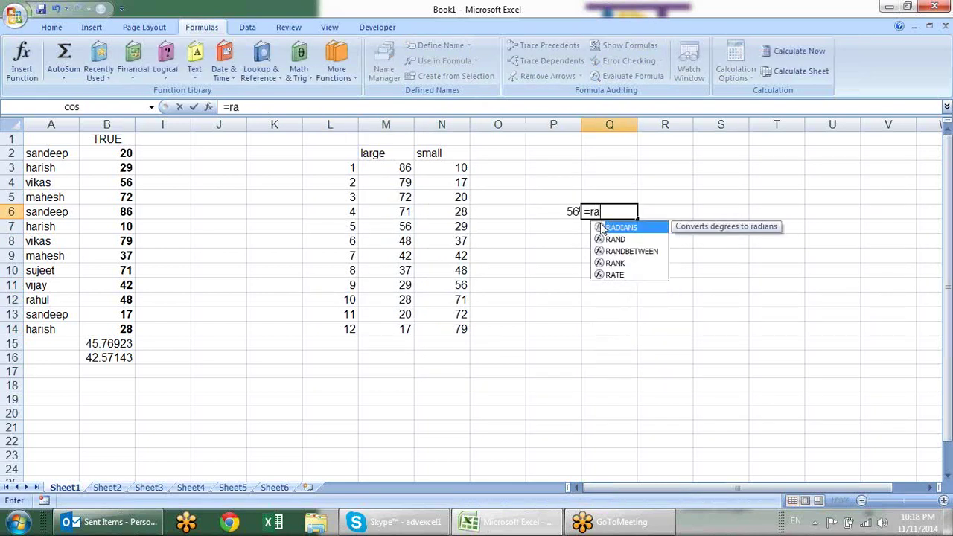
pyautogui.press('Right')
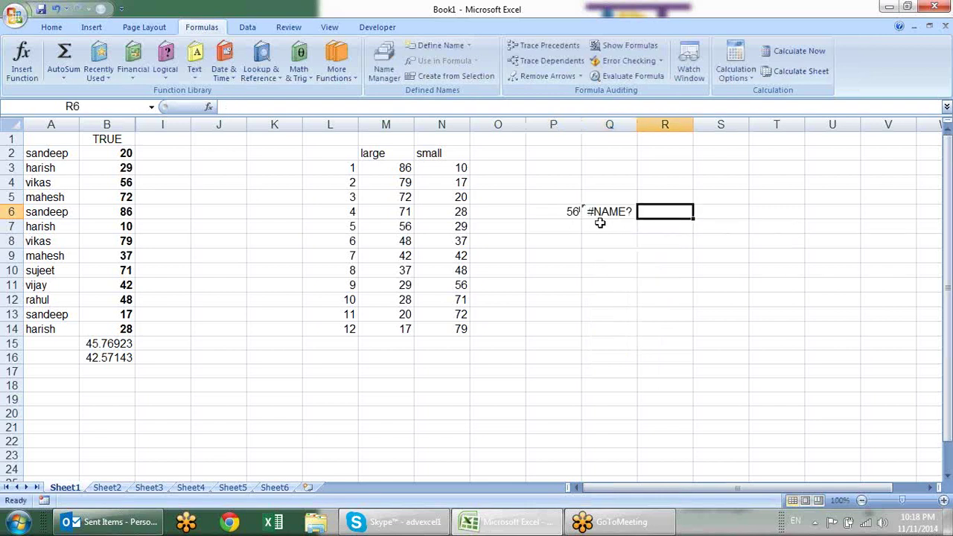
pyautogui.click(602, 216)
# - Enter =RANK(P6,B2:B14,0) in Q6, ranking 56 fifth in descending order
pyautogui.write('=r')
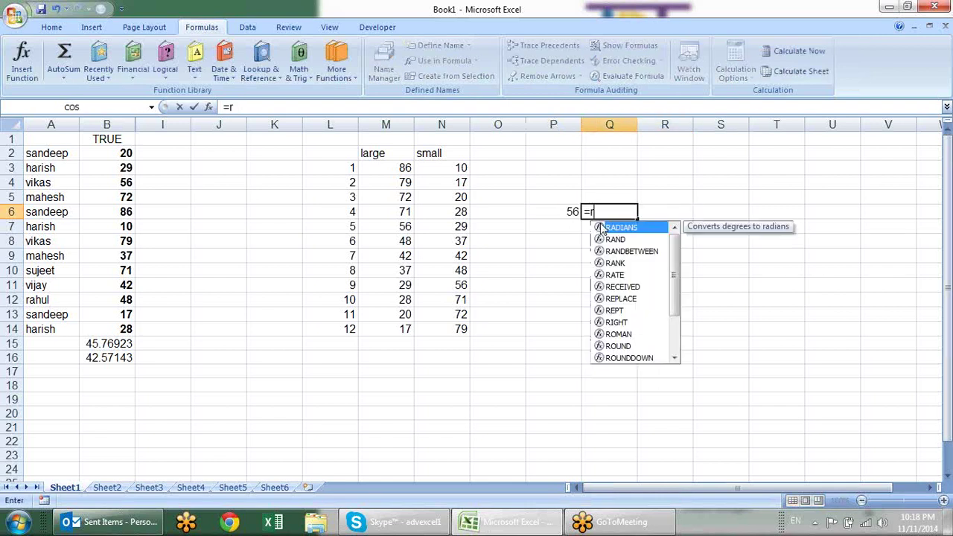
pyautogui.write('an')
pyautogui.press('Down')
pyautogui.press('Down')
pyautogui.press('Tab')
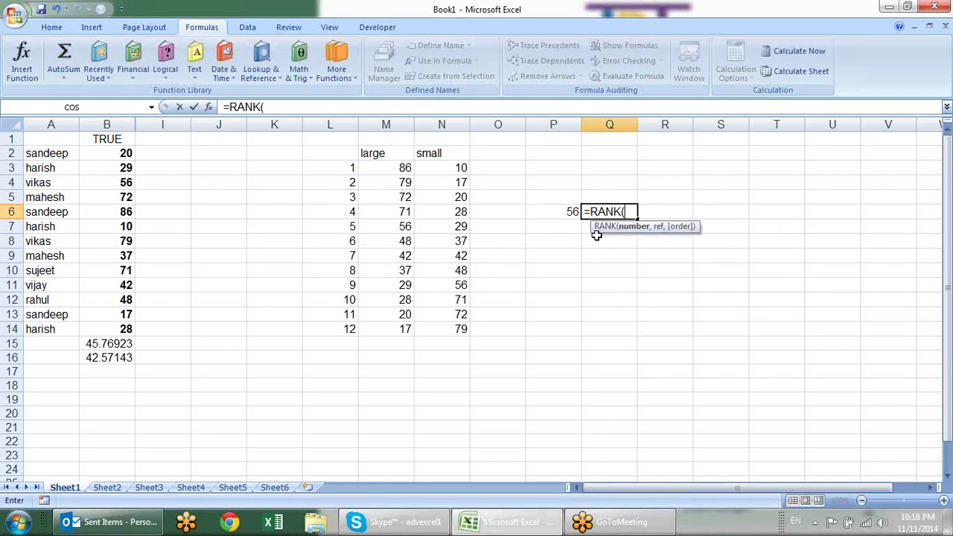
pyautogui.click(570, 211)
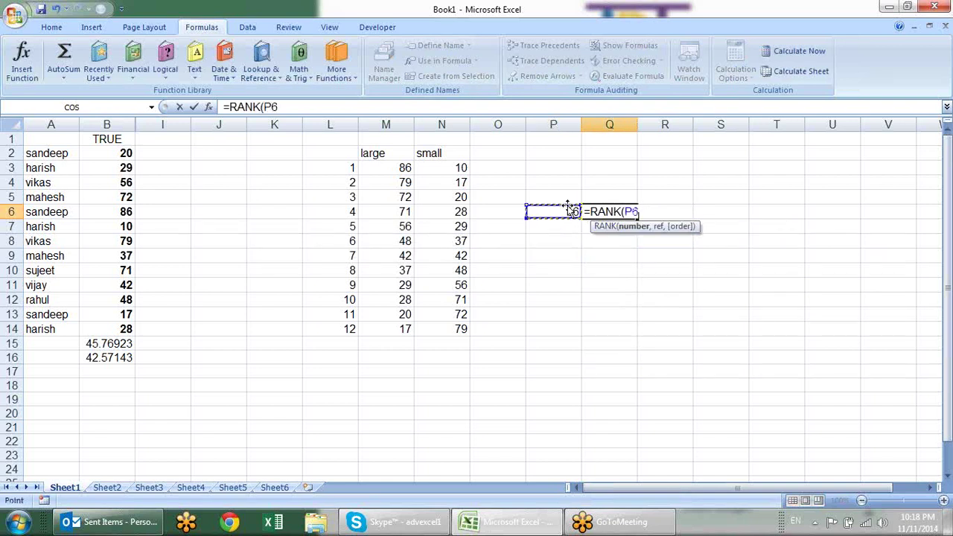
pyautogui.write(',')
pyautogui.moveTo(123, 154); pyautogui.dragTo(112, 330)
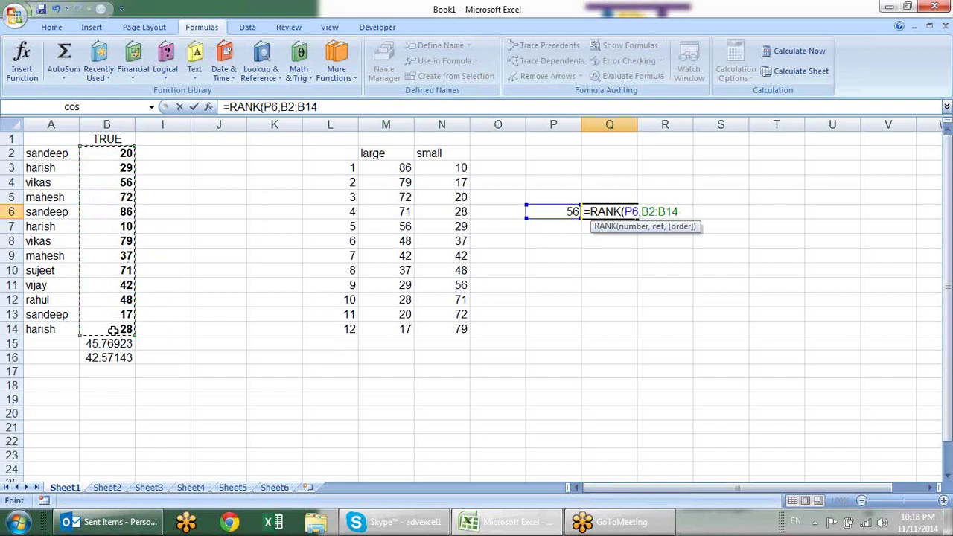
pyautogui.write(',')
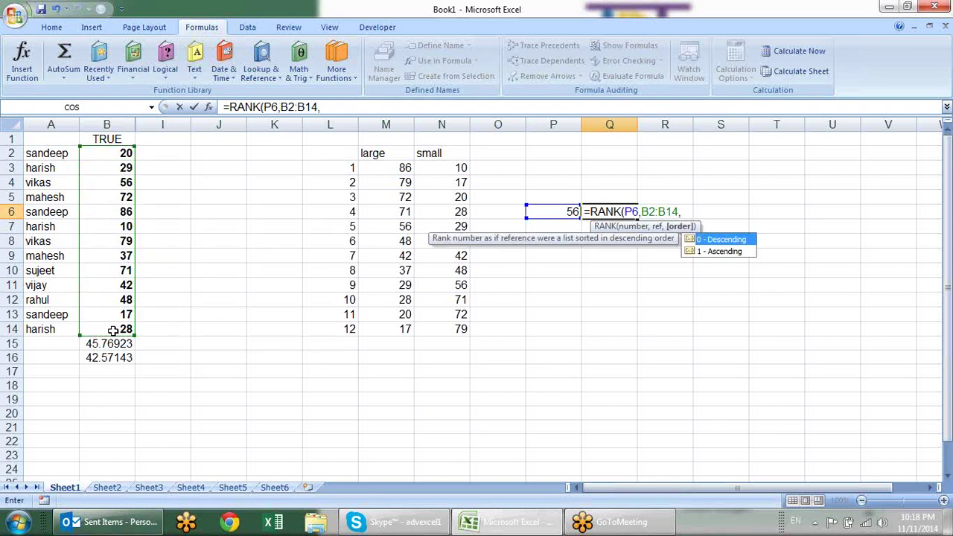
pyautogui.write('0)')
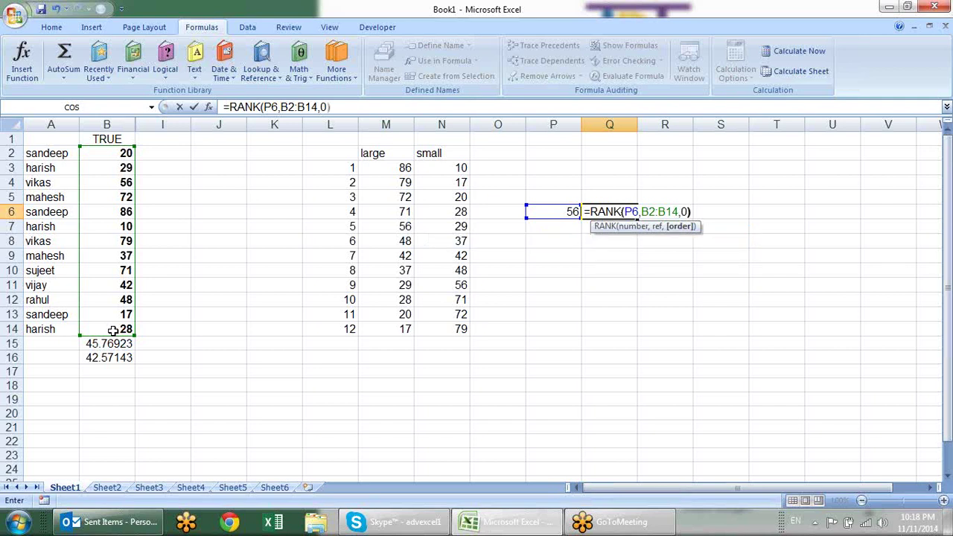
pyautogui.press('Return')
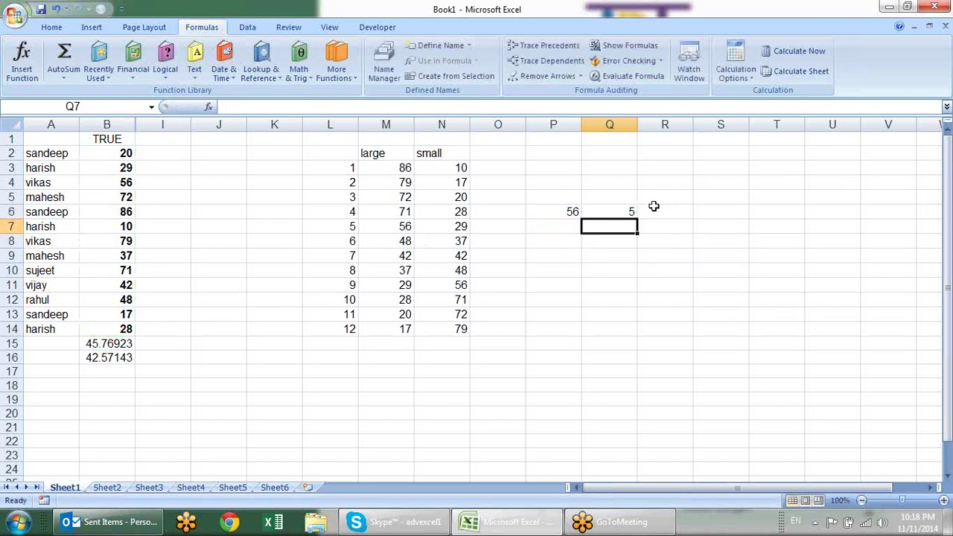
pyautogui.click(627, 208)
# - Change Q6's rank order argument from 0 to 1 so 56 now ranks 9 ascending
pyautogui.click(373, 153)
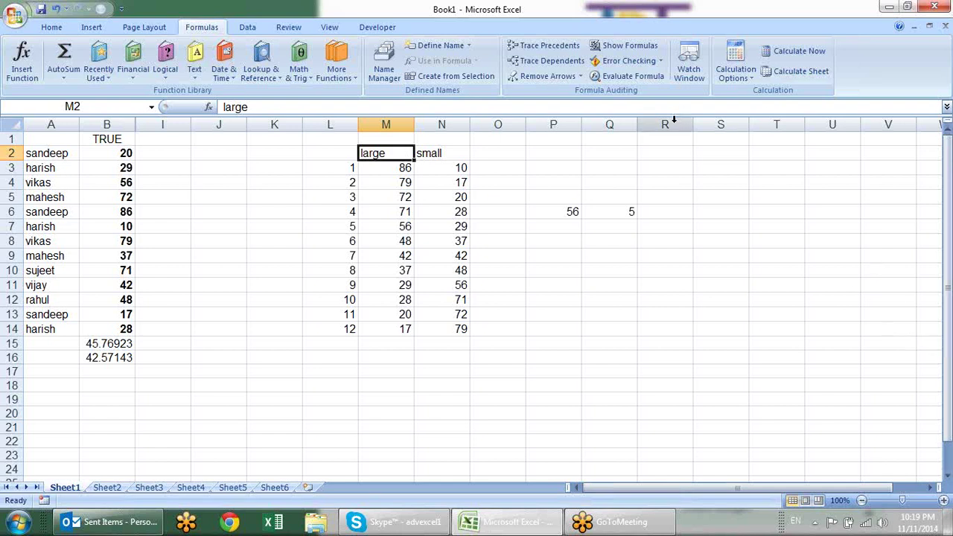
pyautogui.click(621, 212)
pyautogui.press('F2')
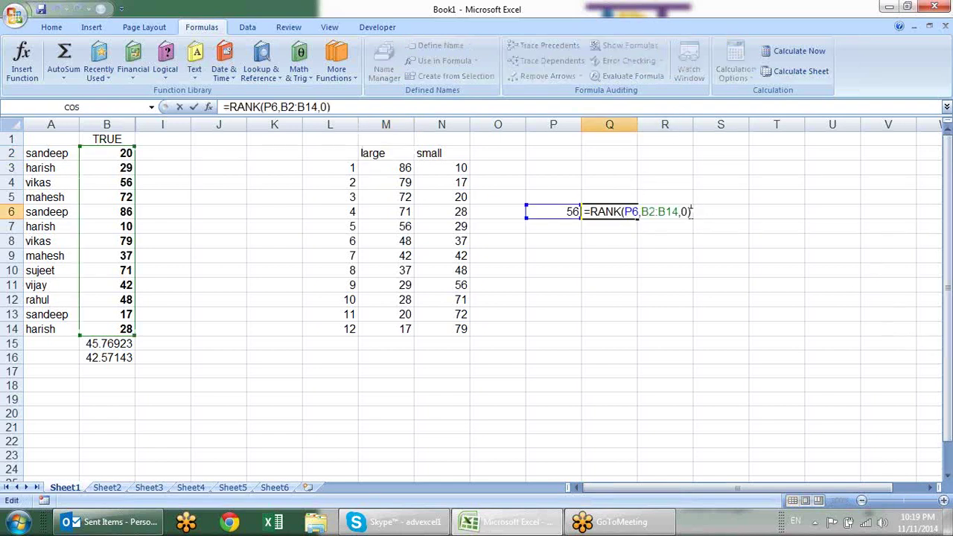
pyautogui.click(688, 212)
pyautogui.press('BackSpace')
pyautogui.write('1')
pyautogui.press('Return')
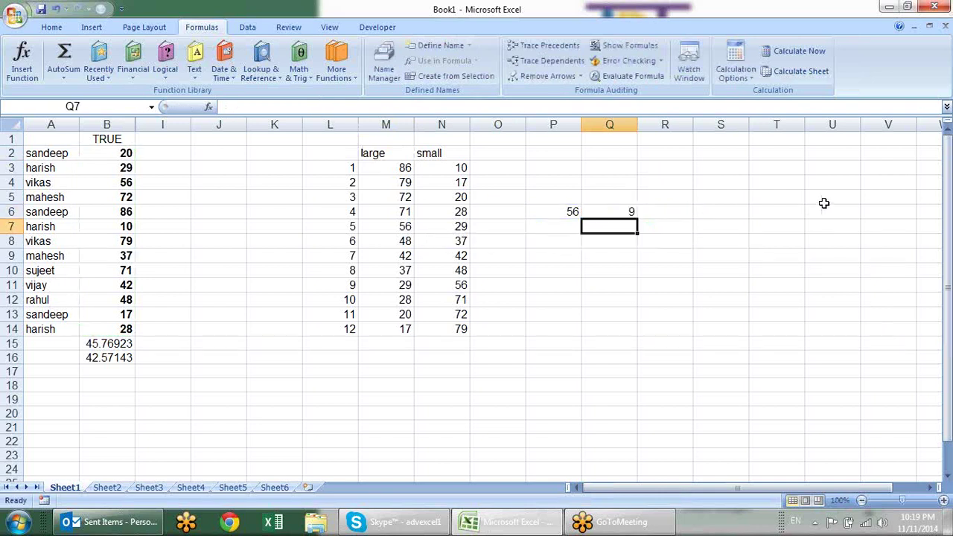
# - Inspect the rank 9 in L11 and the SMALL formula in N11
pyautogui.click(336, 291)
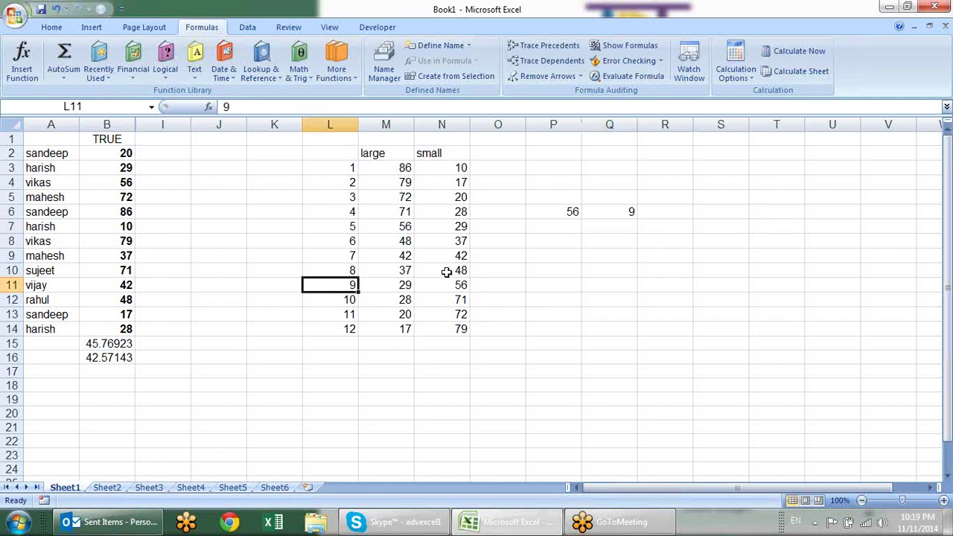
pyautogui.click(452, 285)
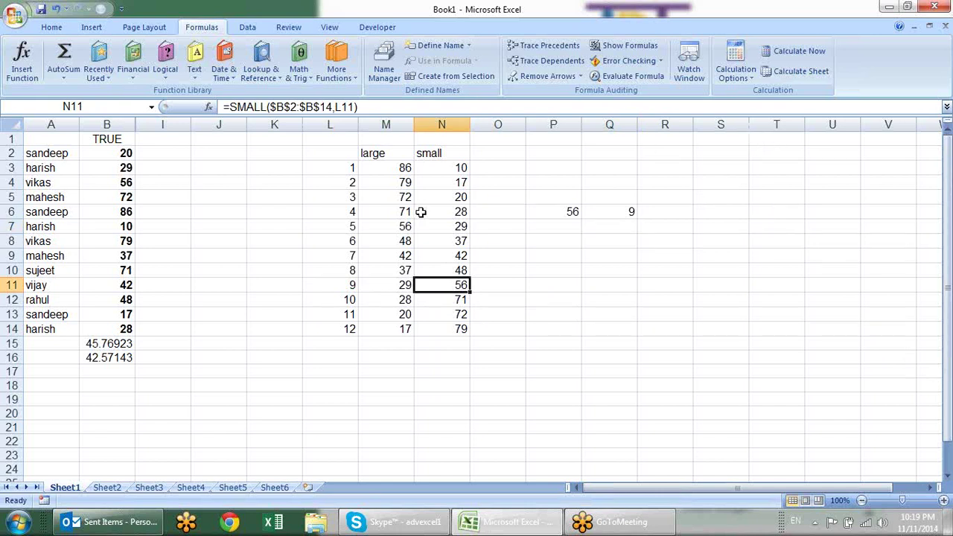
pyautogui.click(545, 172)
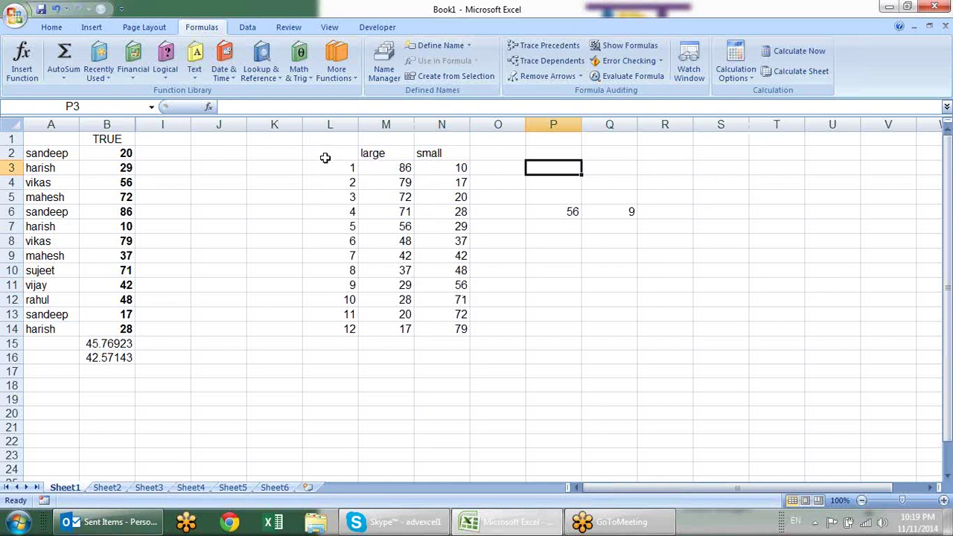
# - Try the switch values 1, 0 and TRUE in cell K2
pyautogui.click(292, 154)
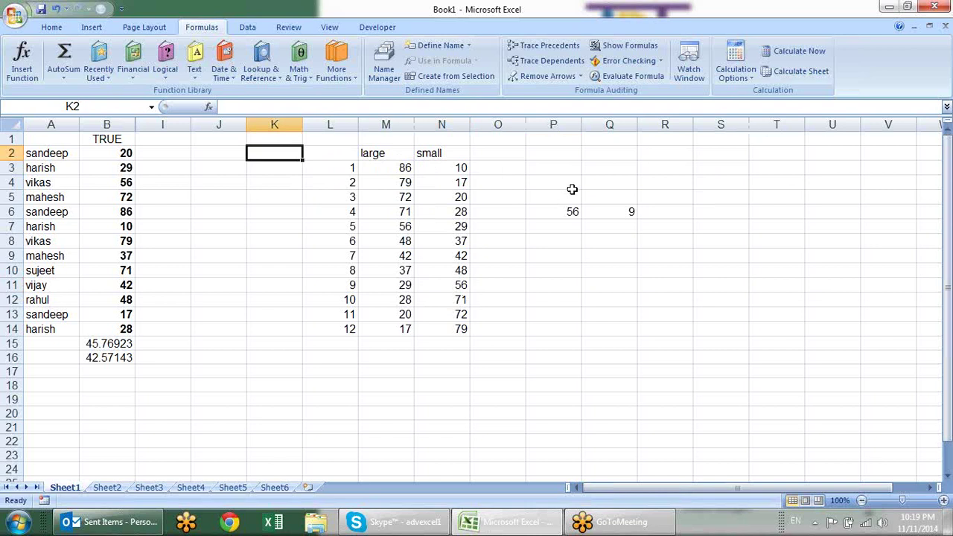
pyautogui.write('1')
pyautogui.press('Return')
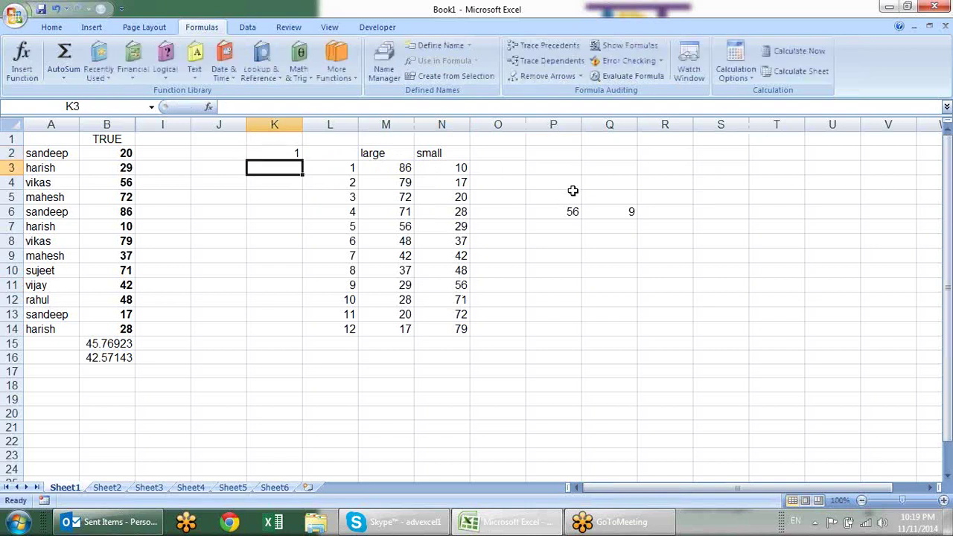
pyautogui.press('Up')
pyautogui.write('0')
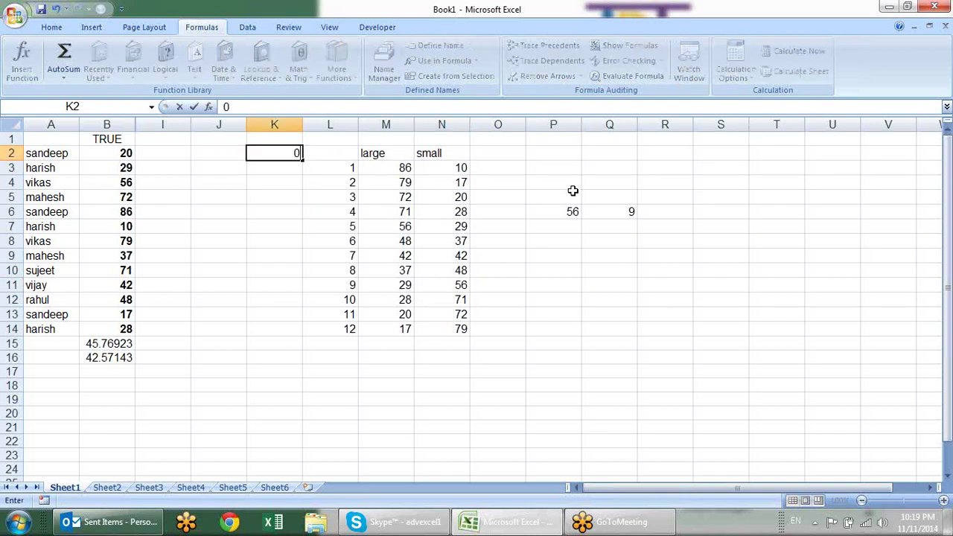
pyautogui.press('Return')
pyautogui.press('Up')
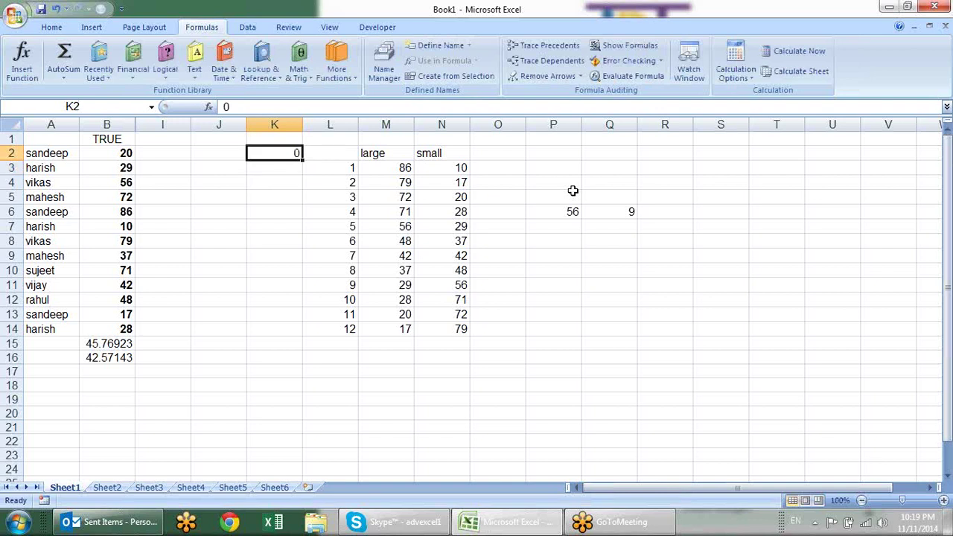
pyautogui.press('BackSpace')
pyautogui.write('True')
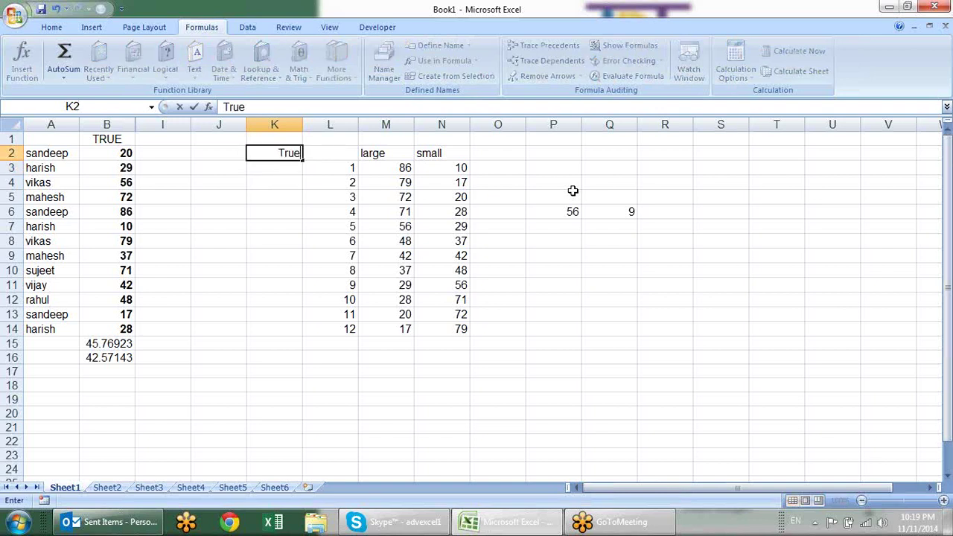
pyautogui.press('Return')
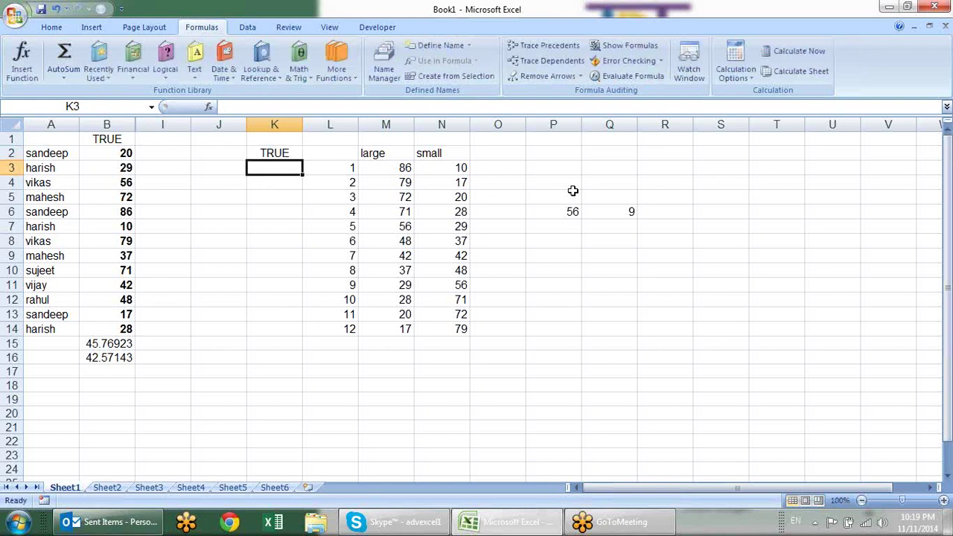
# - Cancel a formula begun in O3 and enter 1 in K2 in place of TRUE
pyautogui.click(502, 168)
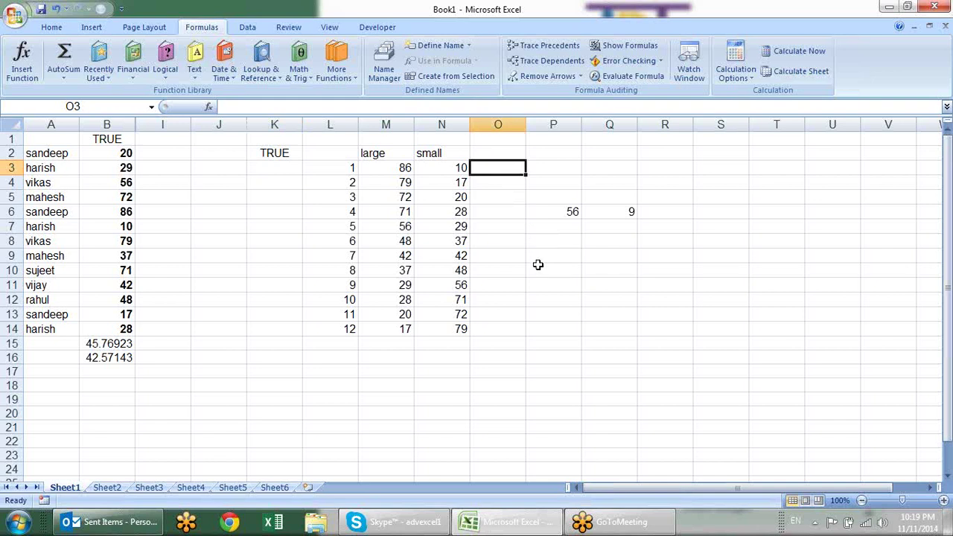
pyautogui.write('=')
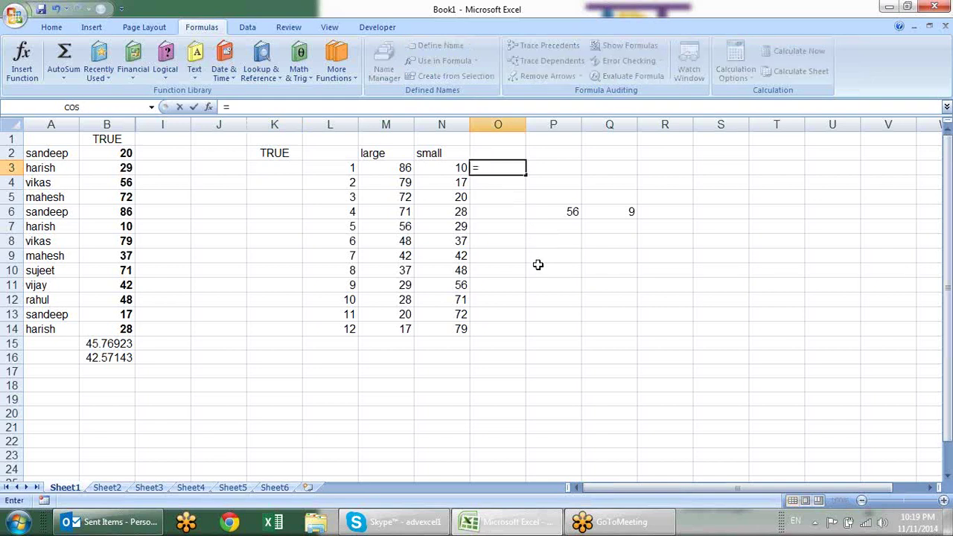
pyautogui.press('Escape')
pyautogui.click(283, 149)
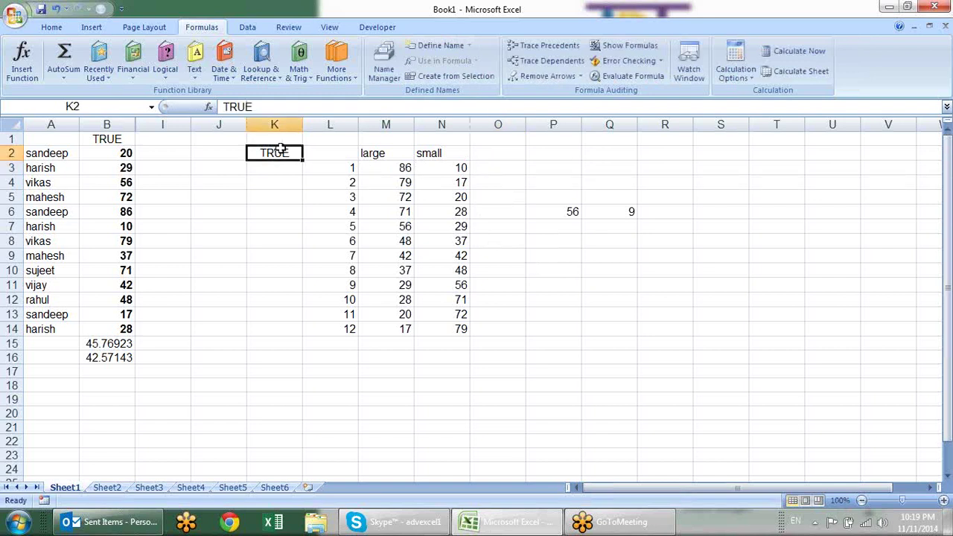
pyautogui.write('1')
pyautogui.press('Return')
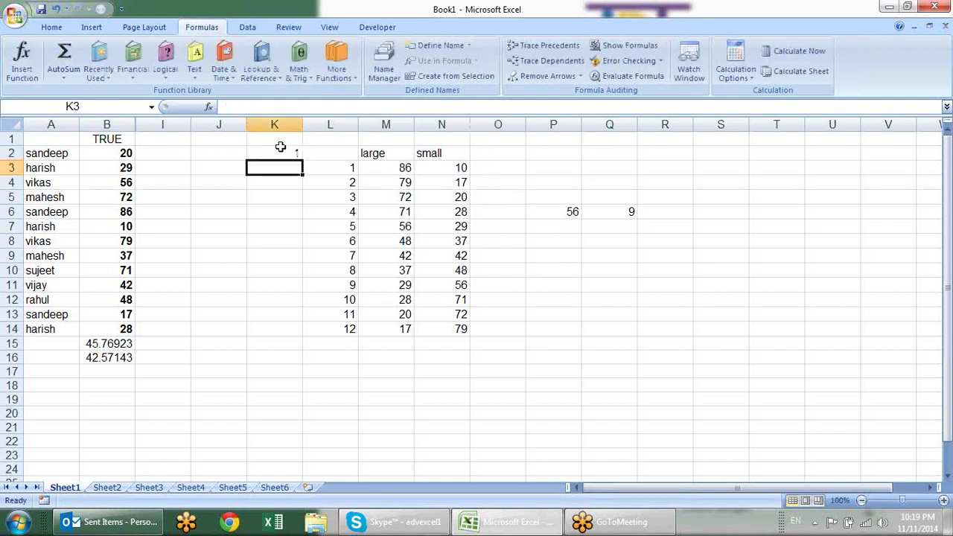
pyautogui.click(280, 149)
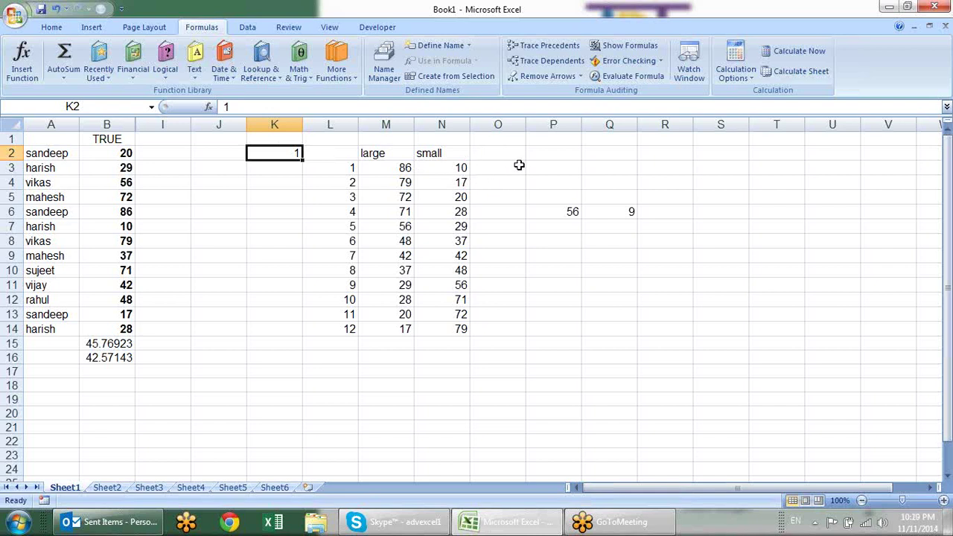
# - Start O3's formula as =CHOOSE($K$2,LARGE($B$2:$B$14,L3) with absolute references
pyautogui.click(521, 166)
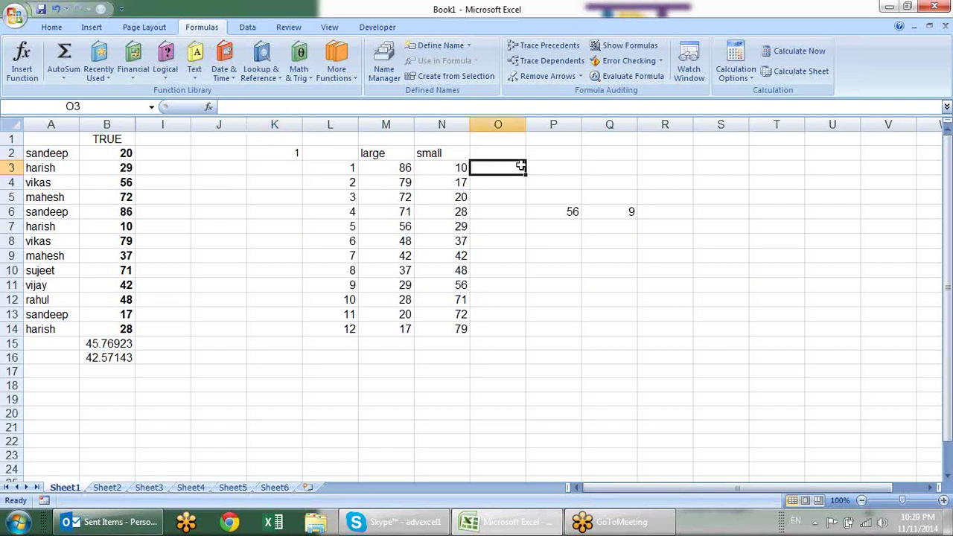
pyautogui.write('=')
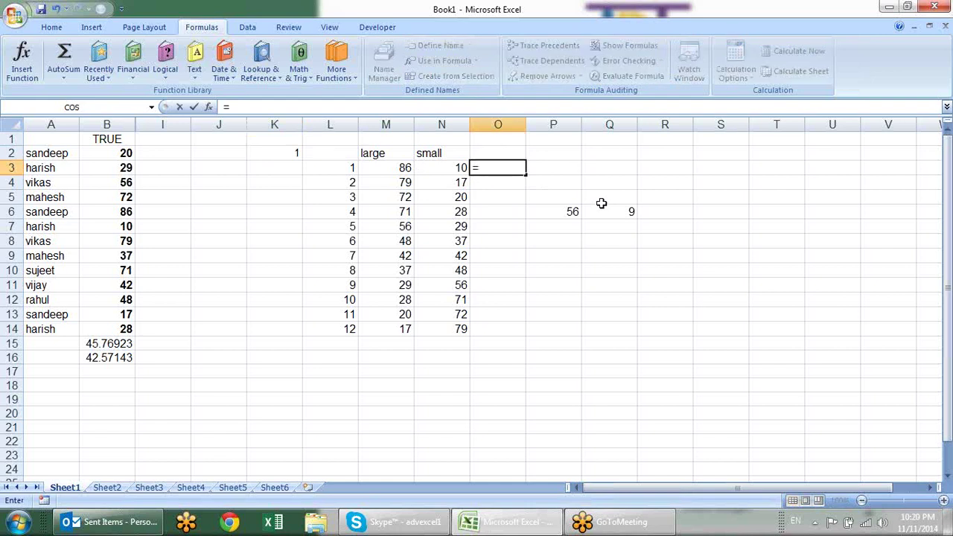
pyautogui.write('cho')
pyautogui.press('Tab')
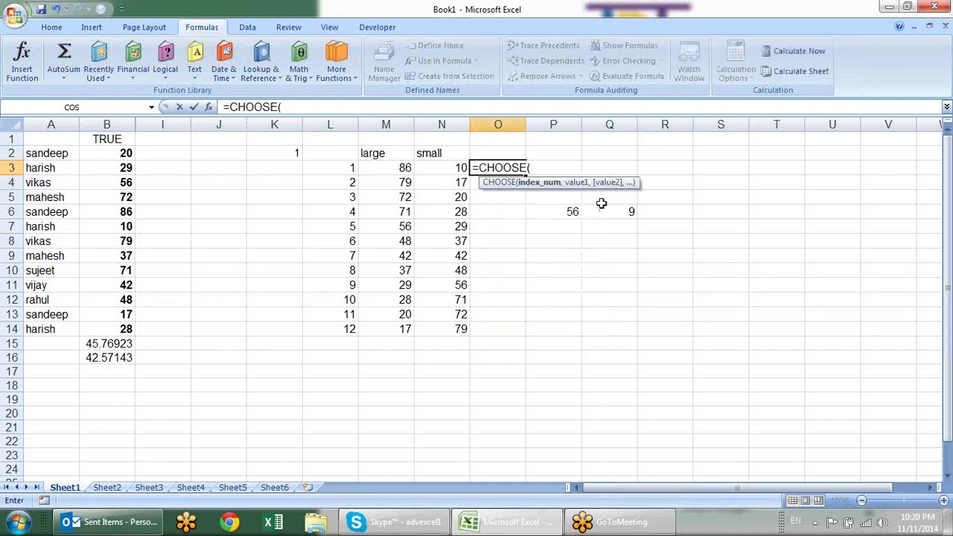
pyautogui.click(278, 154)
pyautogui.write(',')
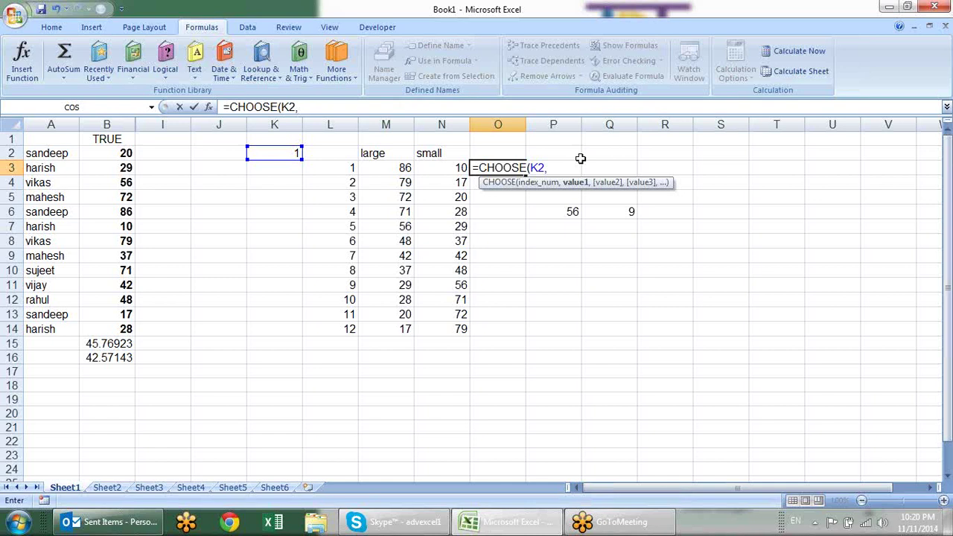
pyautogui.write('lar')
pyautogui.press('Tab')
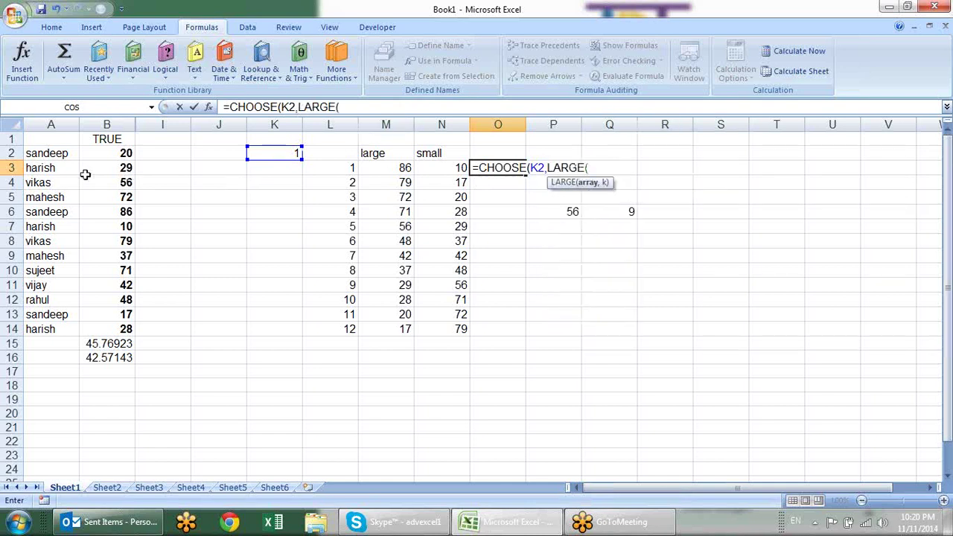
pyautogui.moveTo(106, 155); pyautogui.dragTo(89, 331)
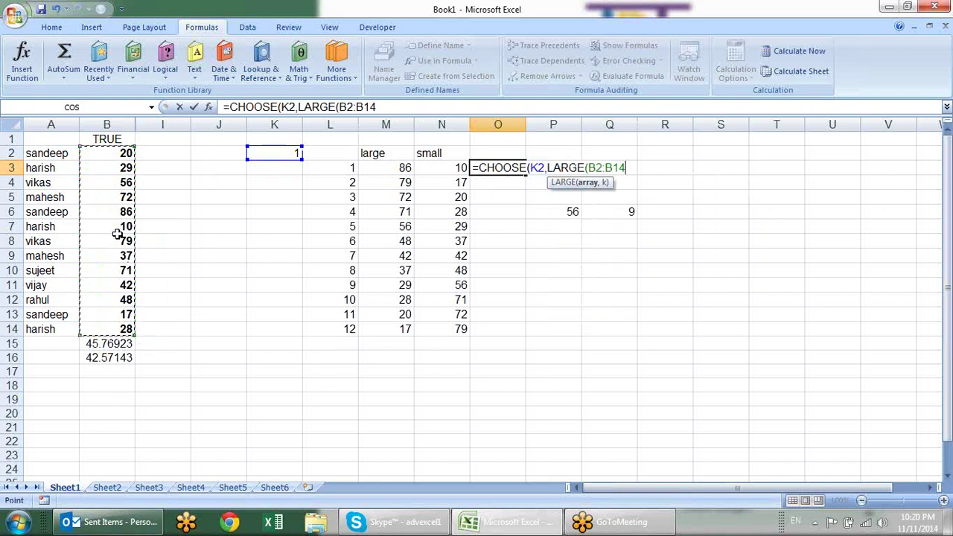
pyautogui.press('F4')
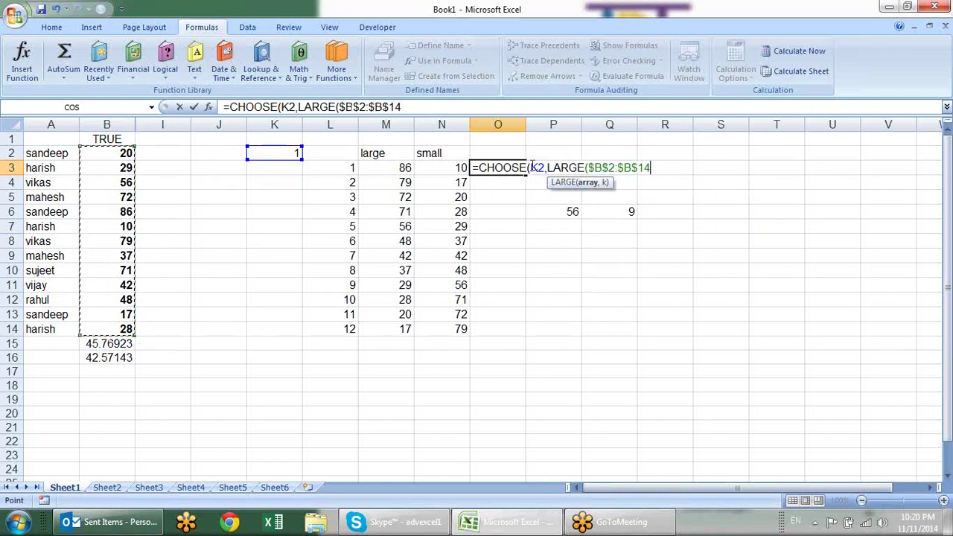
pyautogui.click(537, 167)
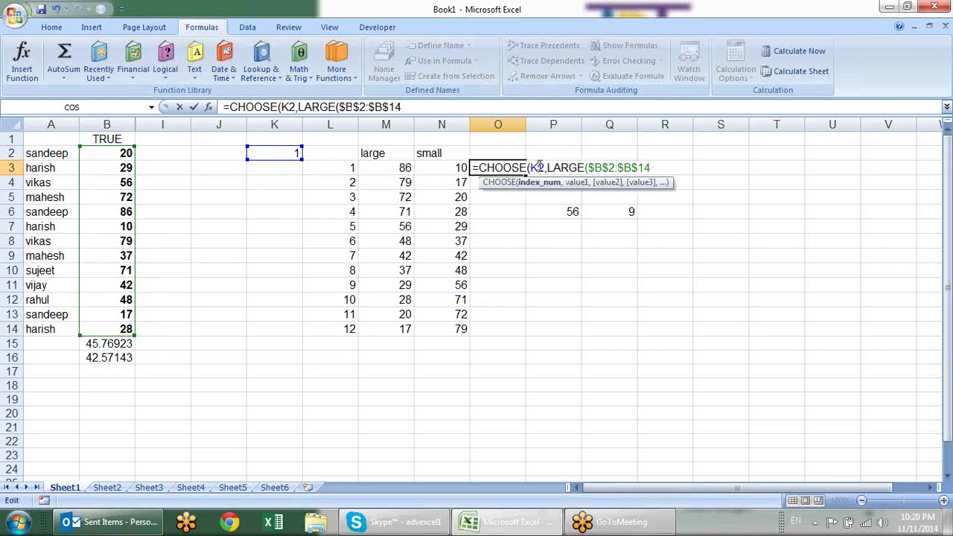
pyautogui.press('F4')
pyautogui.click(665, 169)
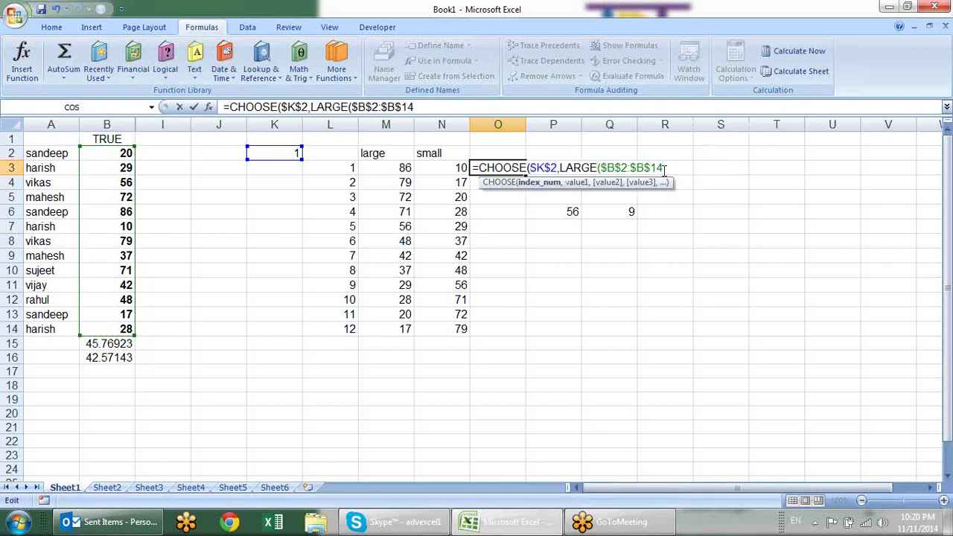
pyautogui.write(',')
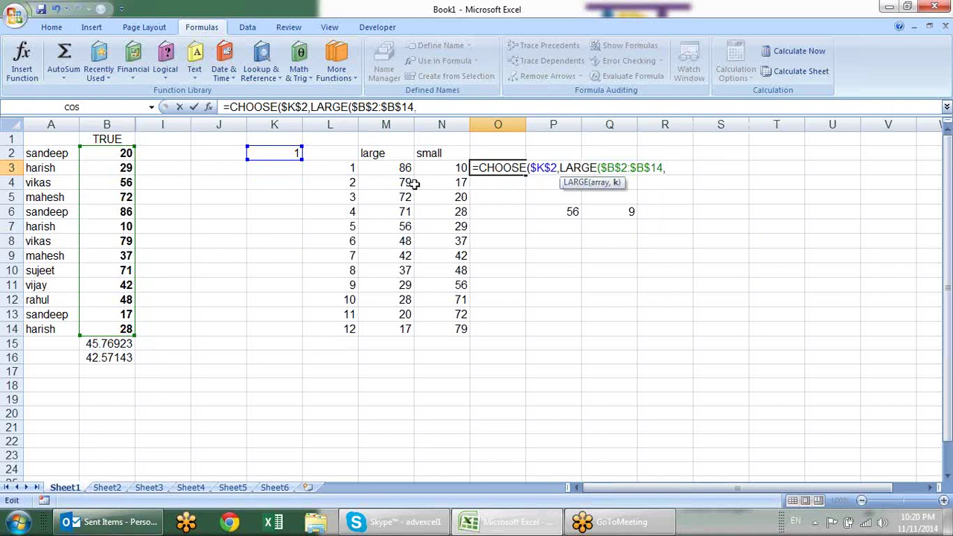
pyautogui.click(347, 167)
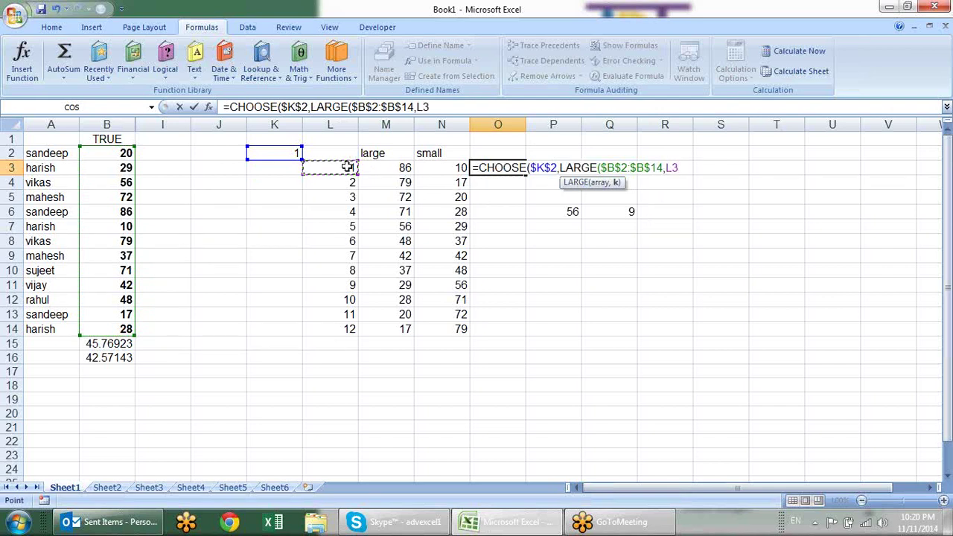
pyautogui.write(')')
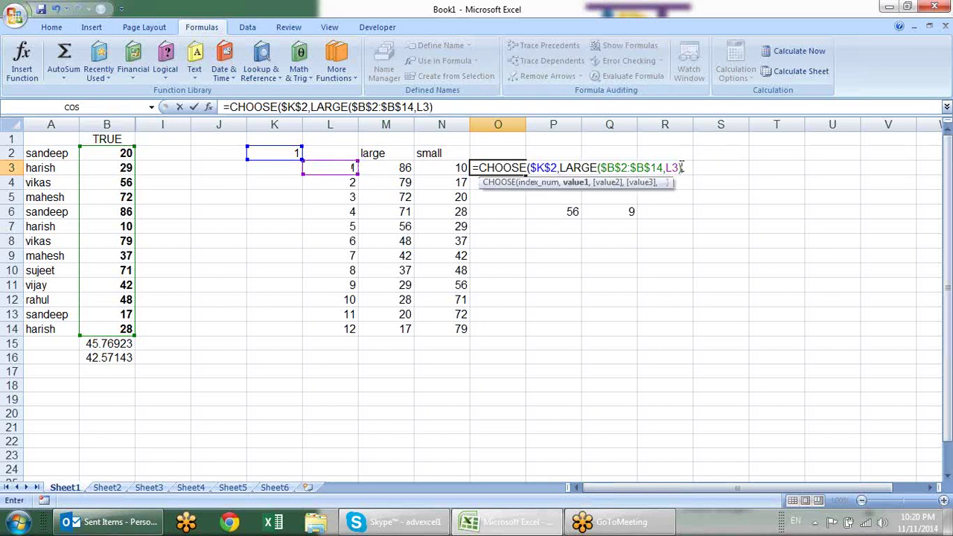
# - Add a SMALL($B$2:$B$14,L3) copy as the second choice and close the formula, showing 86
pyautogui.moveTo(681, 167); pyautogui.dragTo(559, 167)
pyautogui.hotkey('ctrl', 'c')
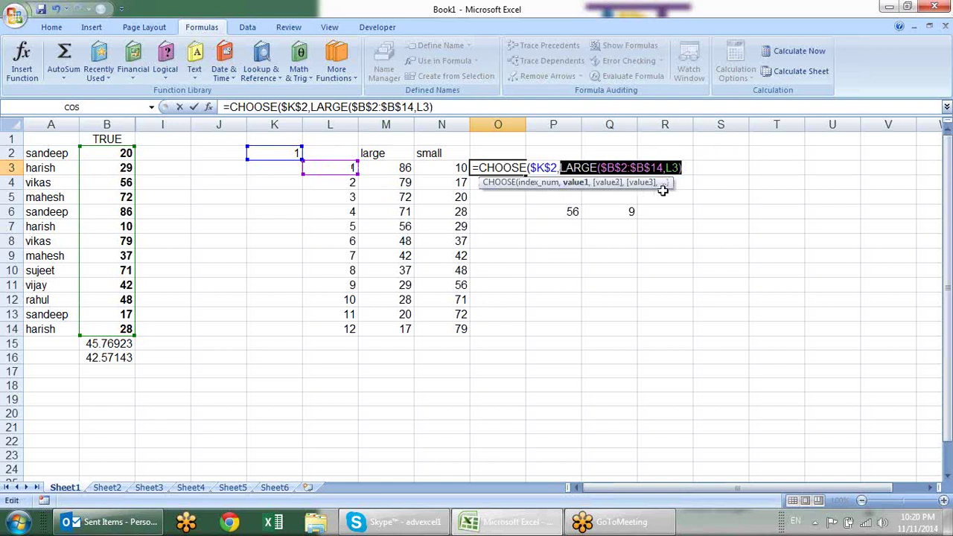
pyautogui.click(689, 167)
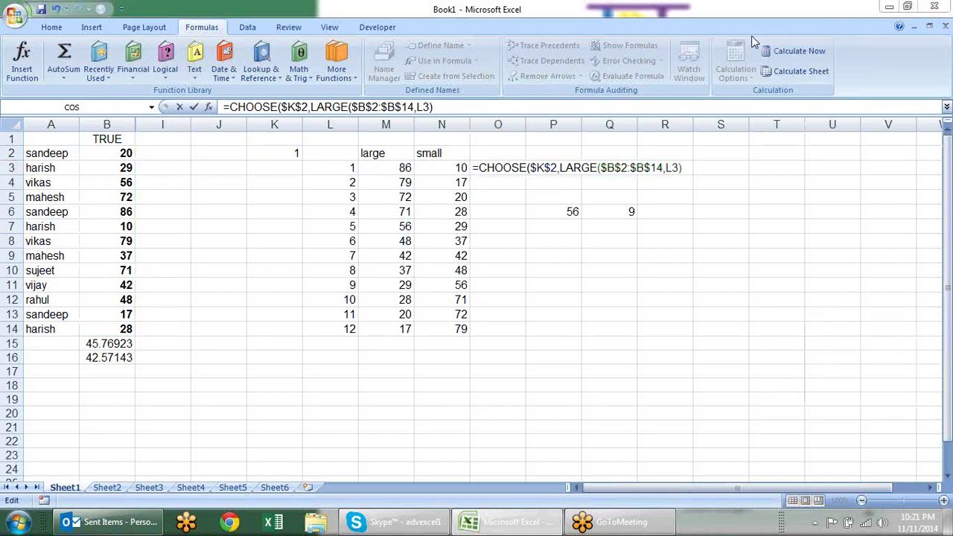
pyautogui.click(692, 169)
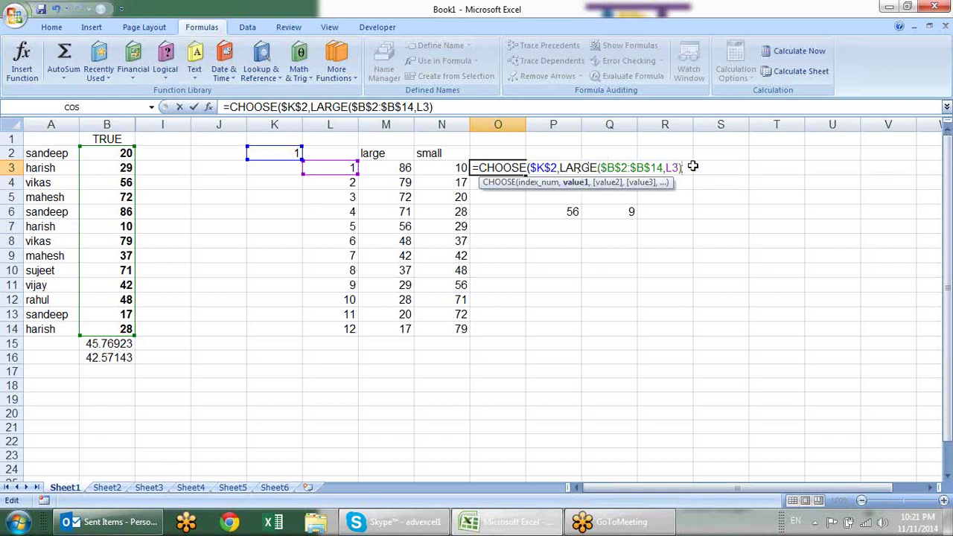
pyautogui.write(',')
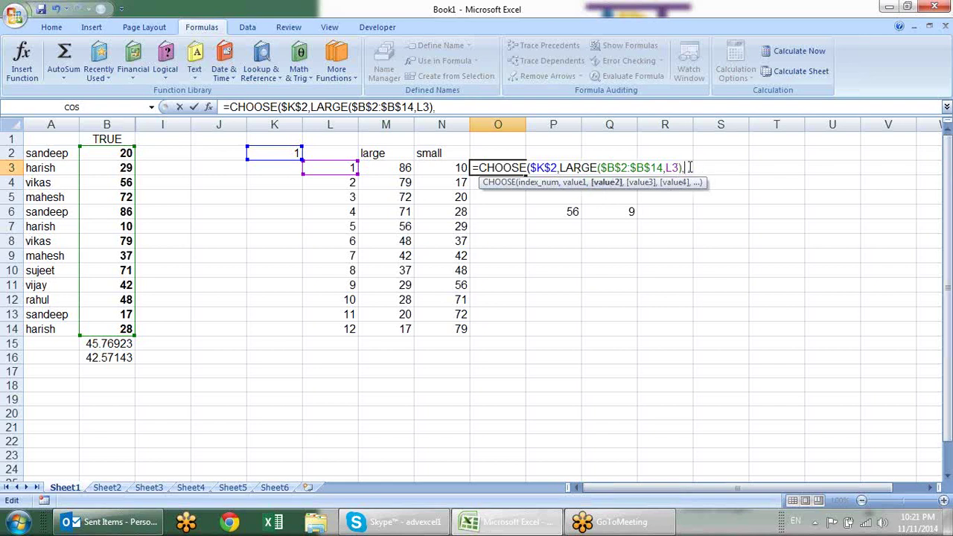
pyautogui.hotkey('ctrl', 'v')
pyautogui.moveTo(722, 167); pyautogui.dragTo(686, 168)
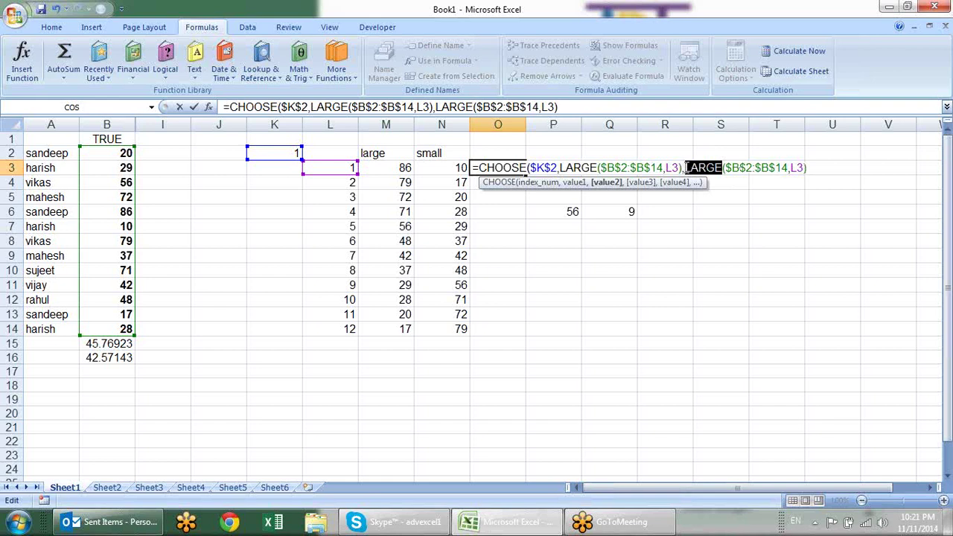
pyautogui.write('sma')
pyautogui.press('Tab')
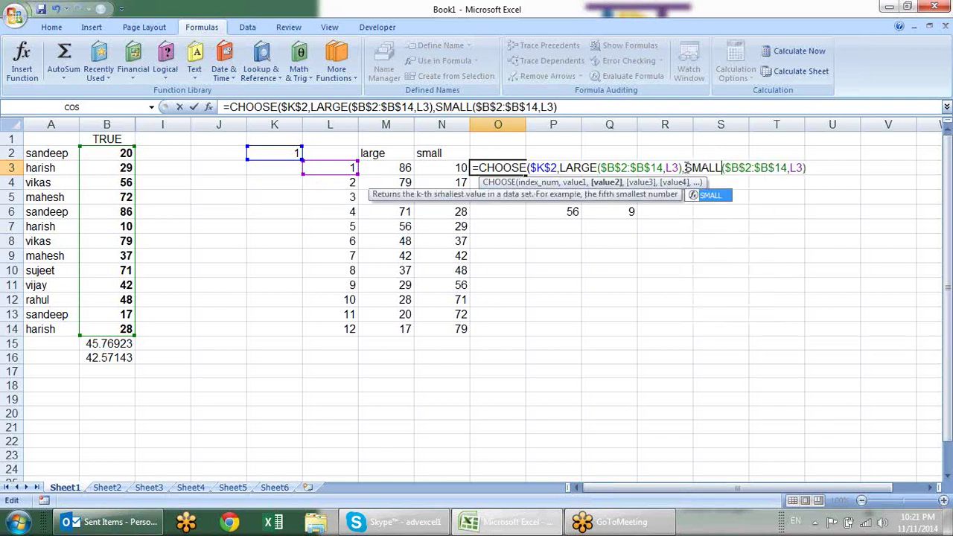
pyautogui.click(817, 163)
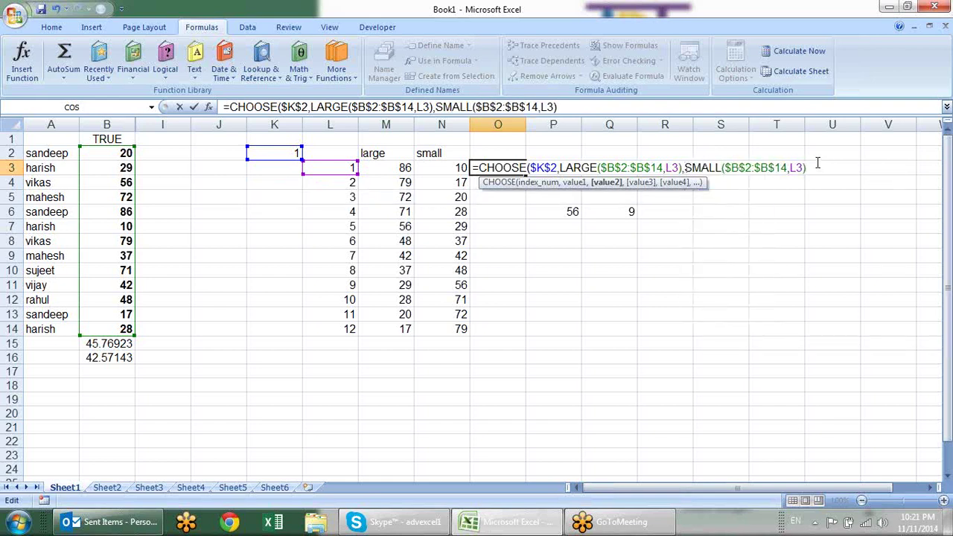
pyautogui.write(')')
pyautogui.press('Return')
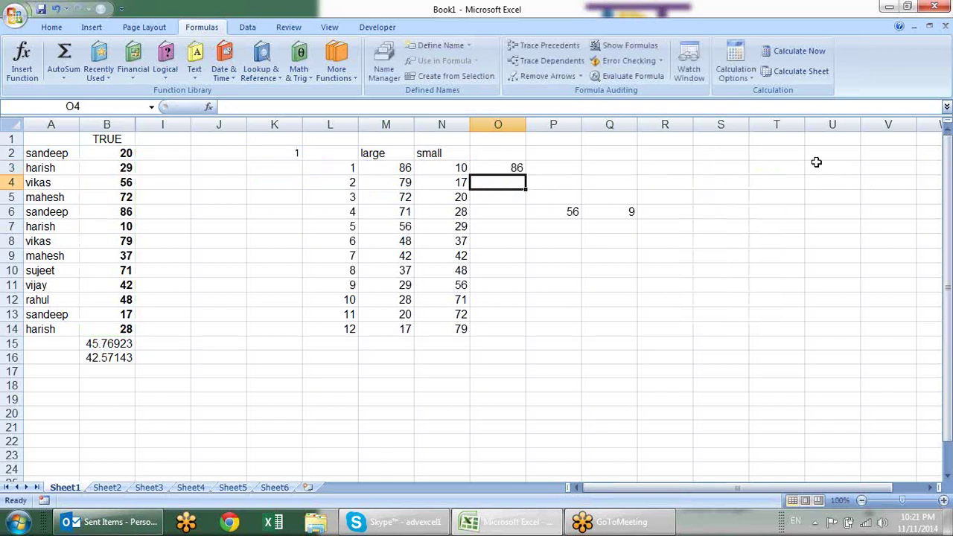
pyautogui.click(511, 165)
# - Fill O3's CHOOSE formula down to O14 and set K2 to 2
pyautogui.moveTo(526, 175); pyautogui.dragTo(517, 330)
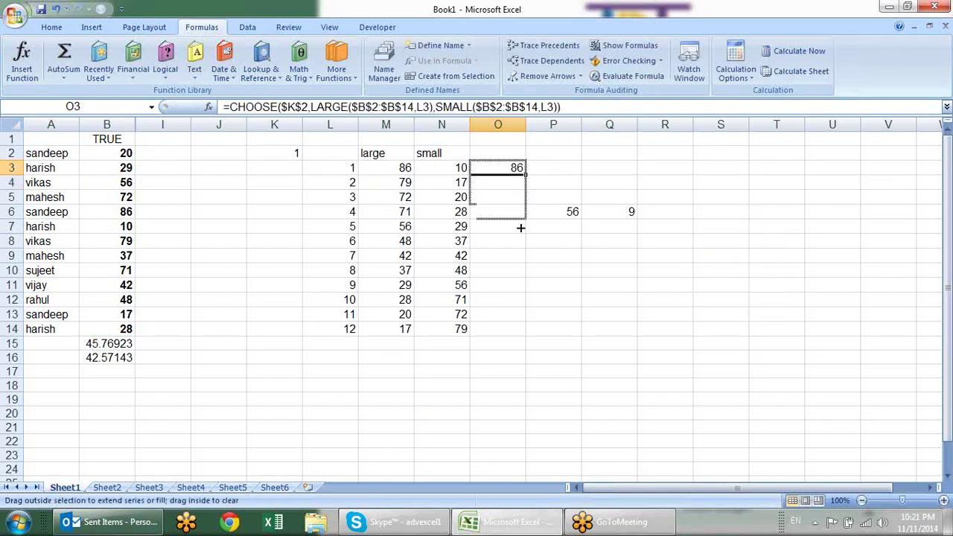
pyautogui.click(608, 314)
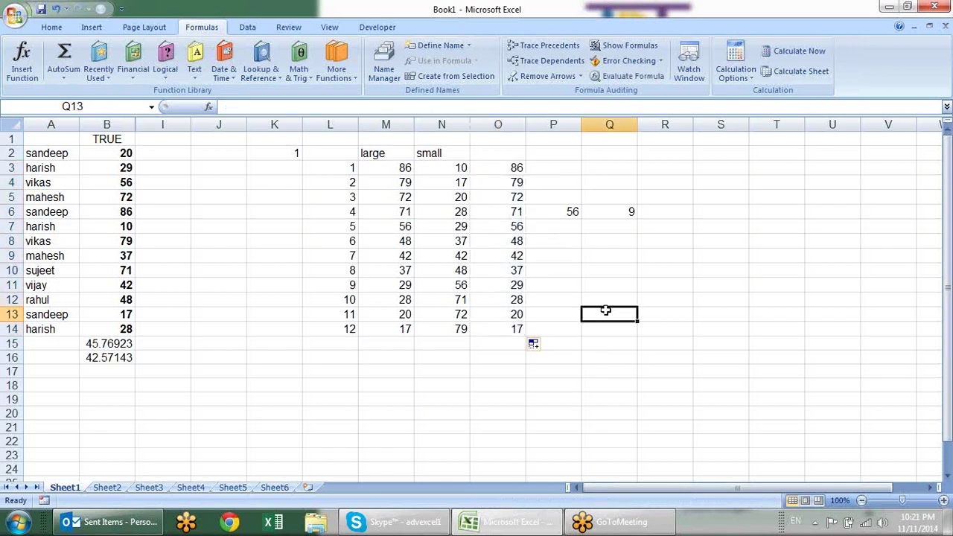
pyautogui.click(273, 152)
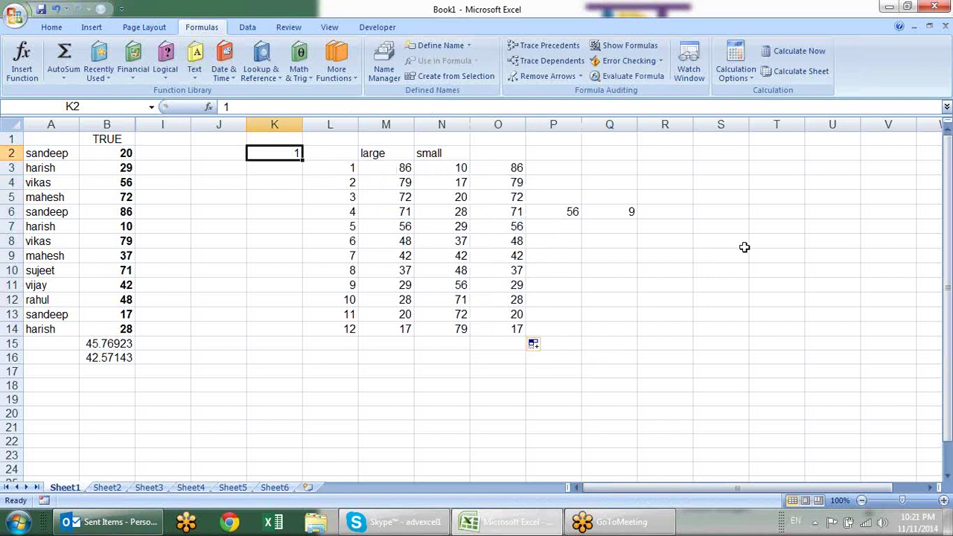
pyautogui.write('2')
pyautogui.press('Return')
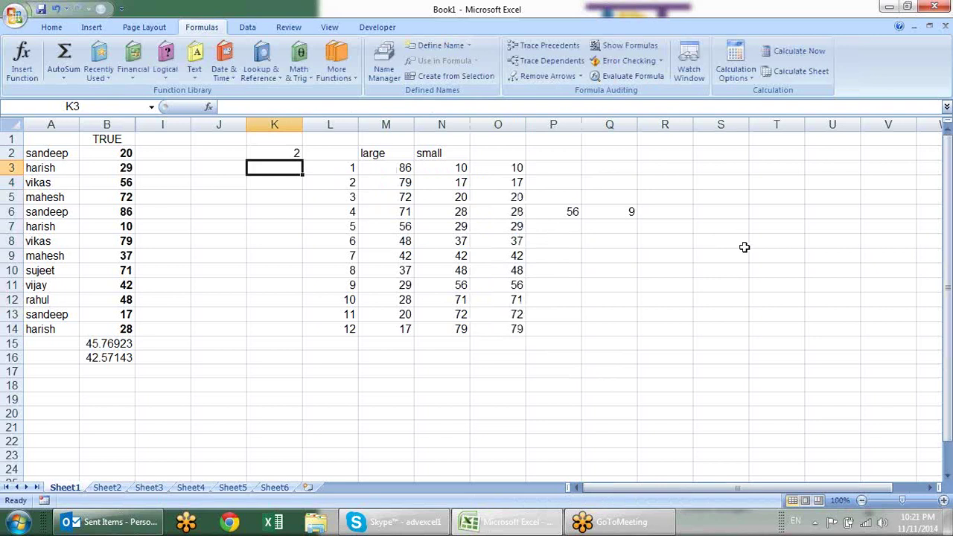
# - Switch K2 to 1 and back to 2, leaving column O in ascending order
pyautogui.press('Up')
pyautogui.write('1')
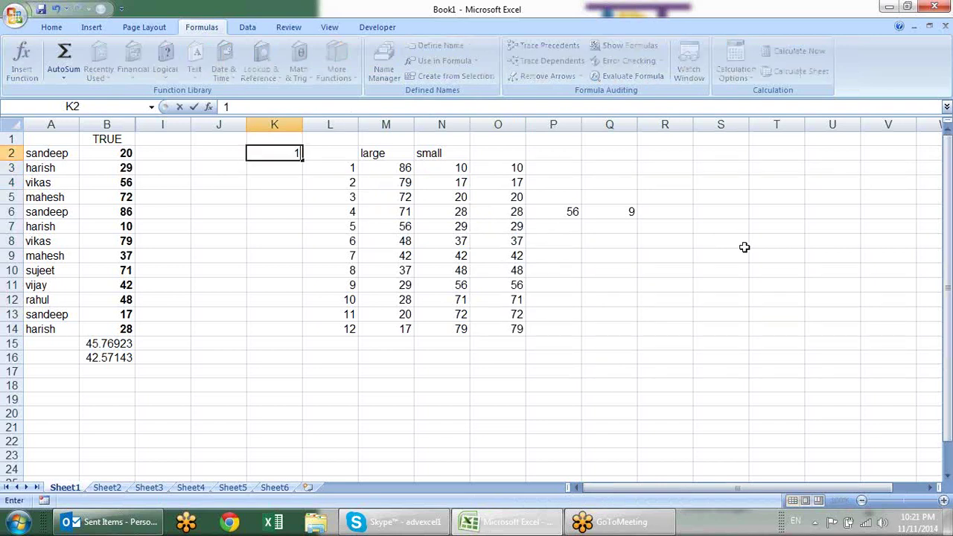
pyautogui.press('Return')
pyautogui.press('Up')
pyautogui.write('2')
pyautogui.press('Return')
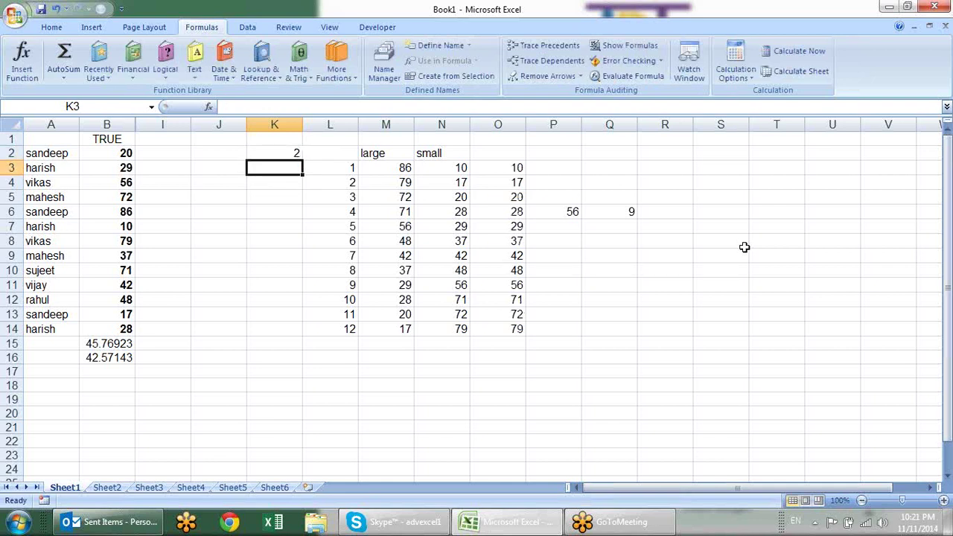
pyautogui.press('Up')
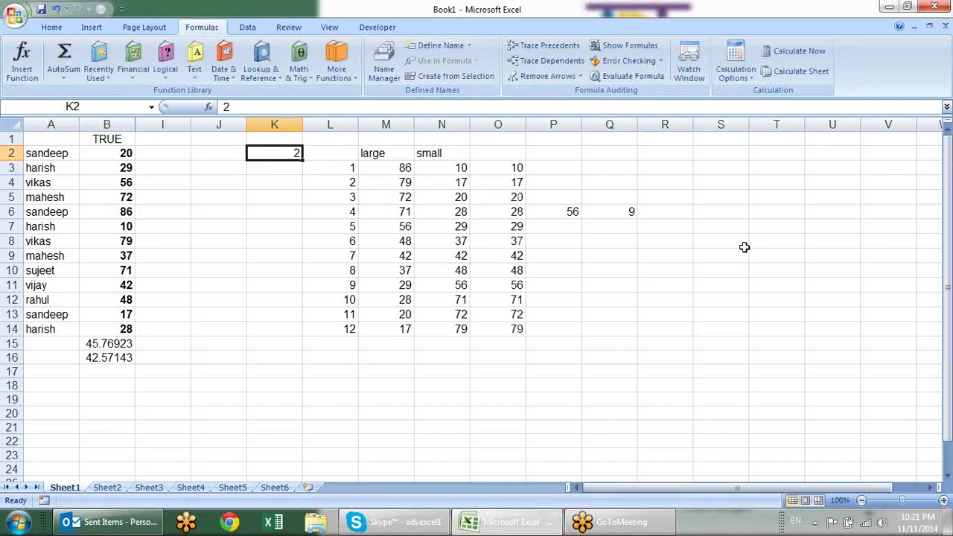
pyautogui.click(351, 154)
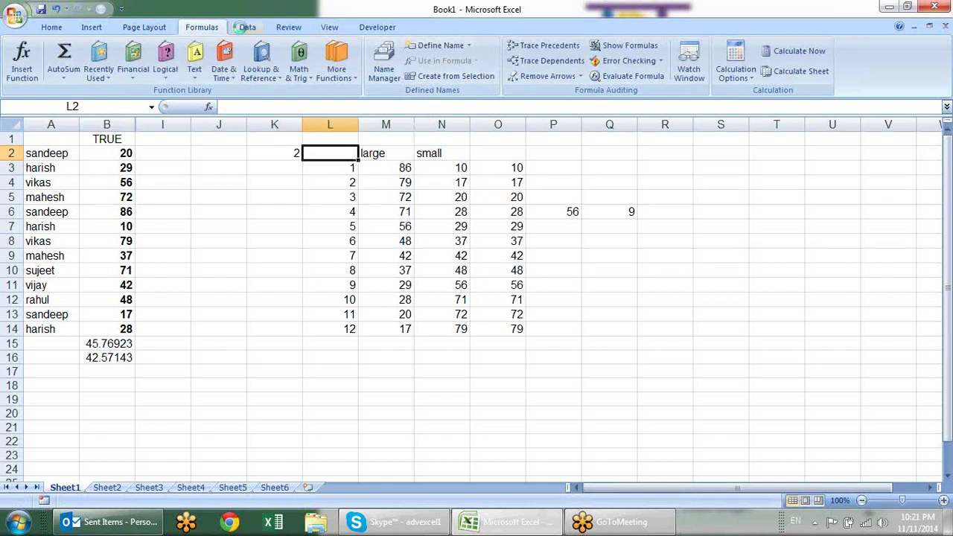
# - Apply a Data Validation list to L2 with source 'Decending, Ascending'
pyautogui.click(247, 27)
pyautogui.click(540, 60)
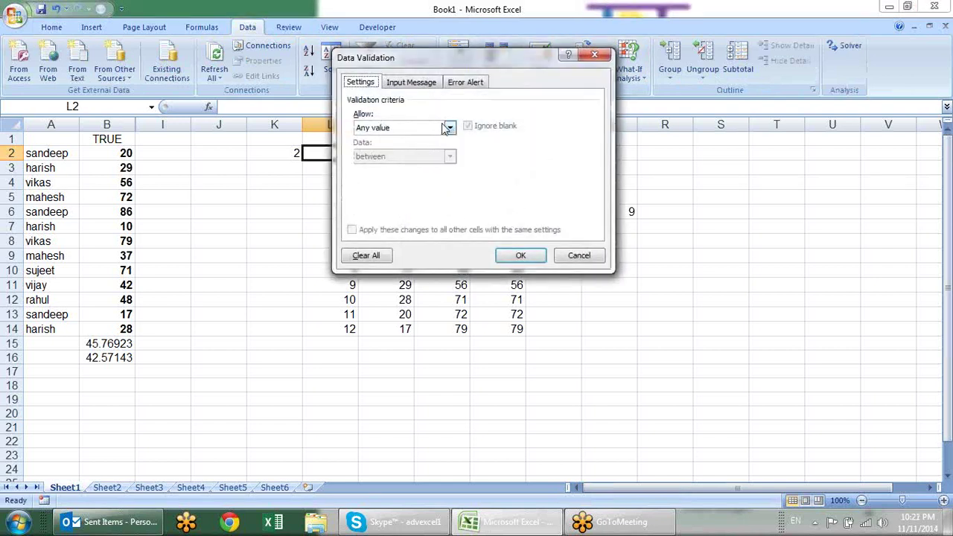
pyautogui.click(449, 128)
pyautogui.click(428, 168)
pyautogui.click(418, 185)
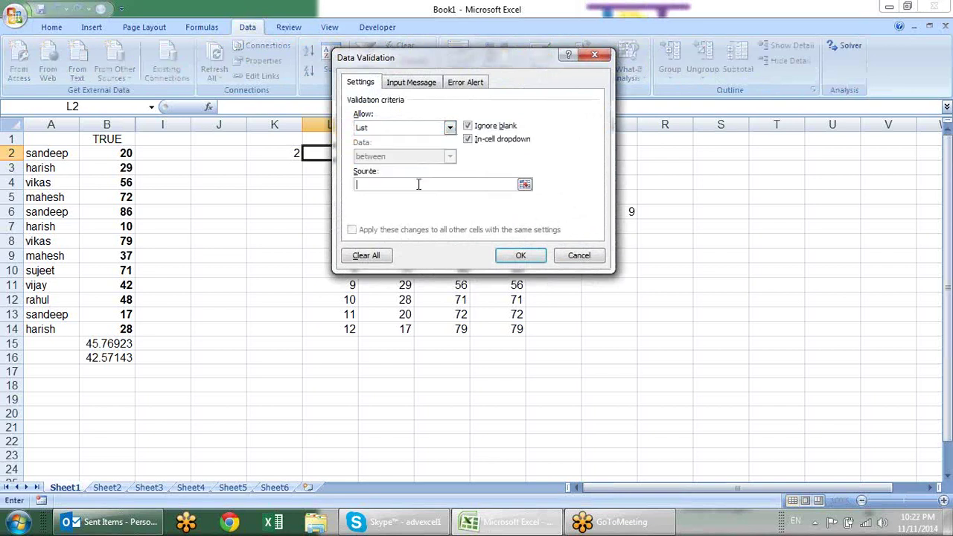
pyautogui.write('Decending, ')
pyautogui.write('Ascending')
pyautogui.click(506, 256)
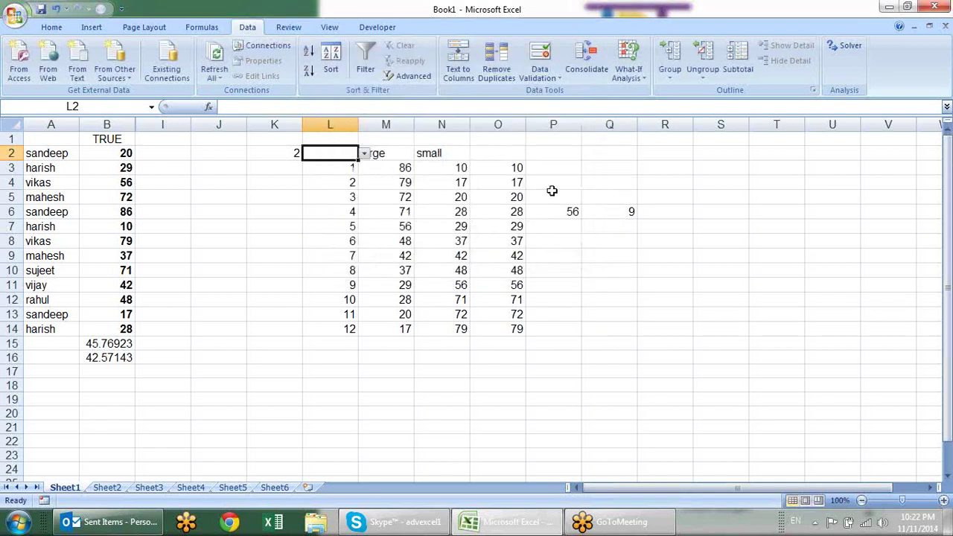
# - Choose Decending from L2's dropdown
pyautogui.click(364, 152)
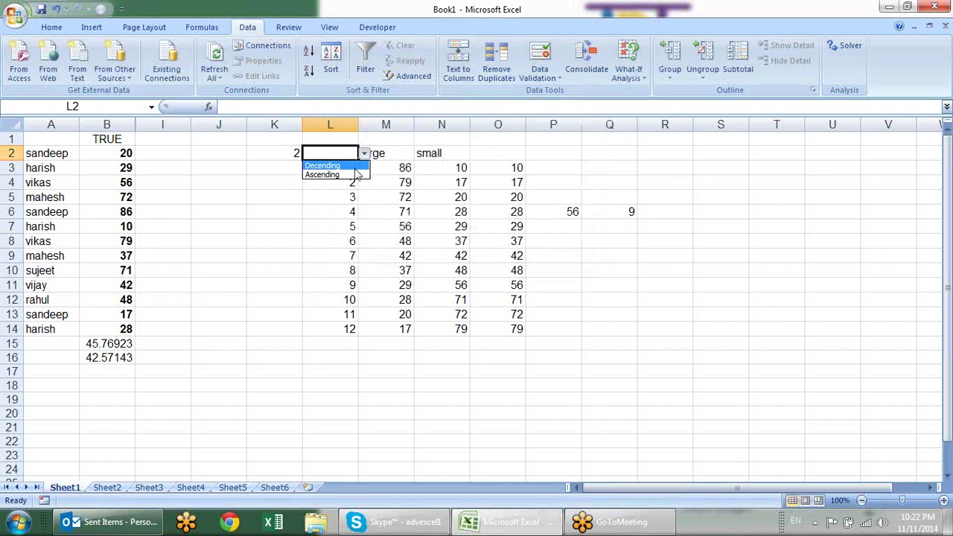
pyautogui.click(324, 165)
pyautogui.click(315, 180)
# - Begin K2's formula as =IF(L2="Decending"
pyautogui.click(298, 154)
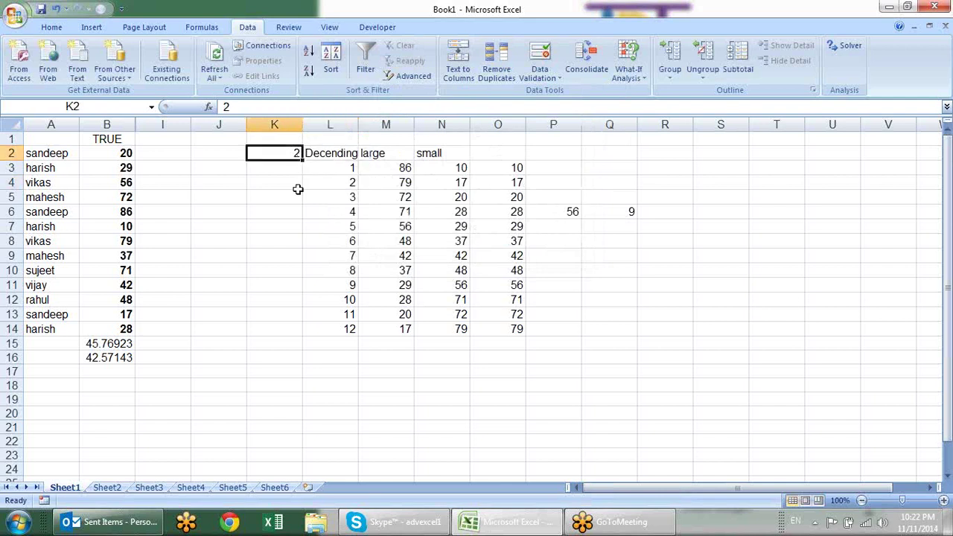
pyautogui.write('=')
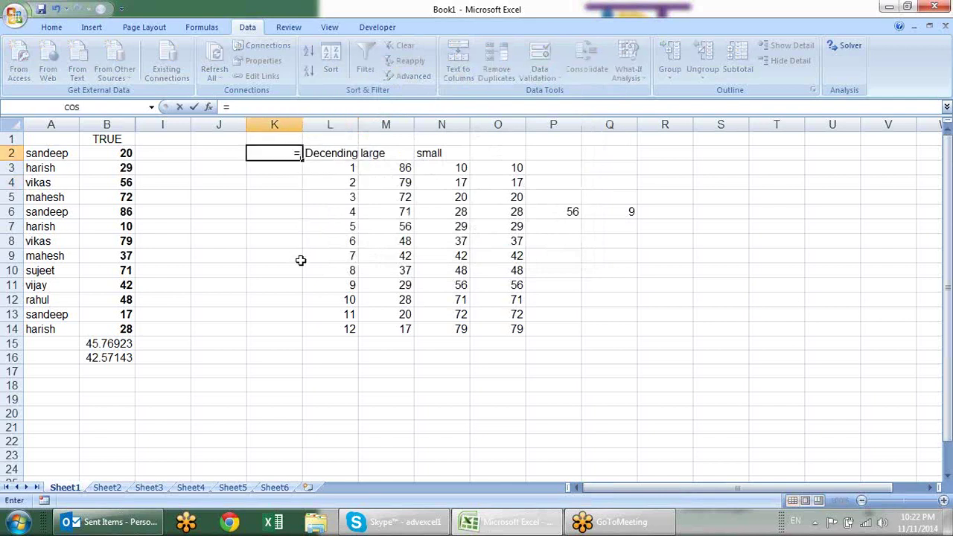
pyautogui.write('if(')
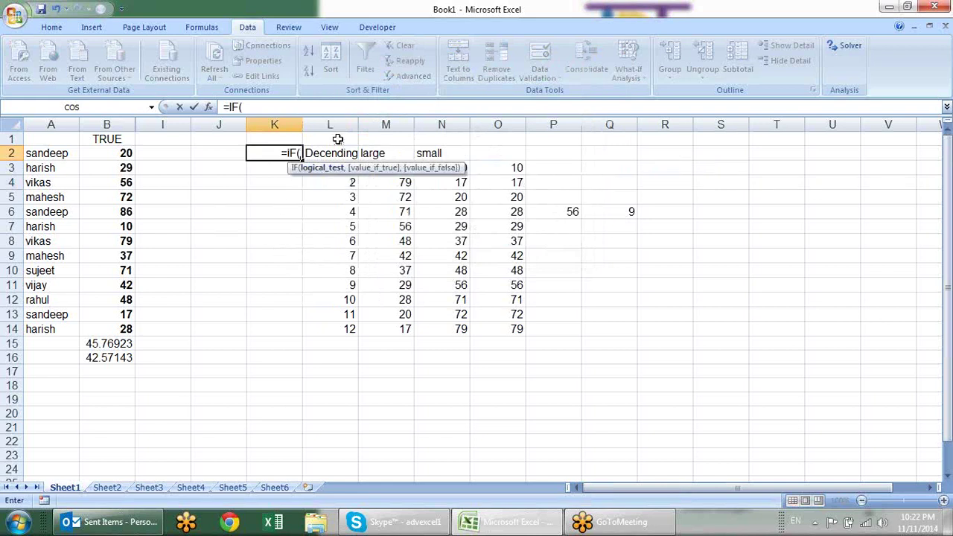
pyautogui.click(328, 154)
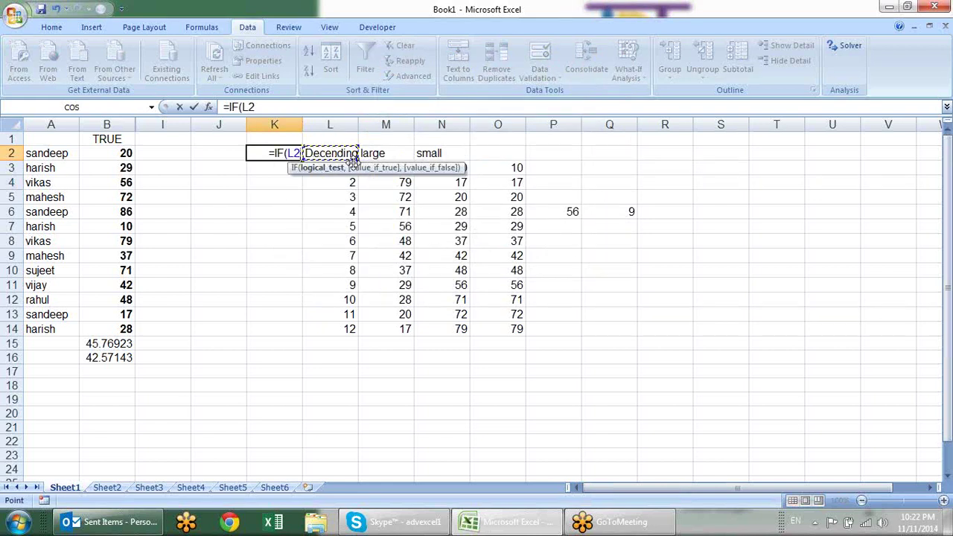
pyautogui.write('=Decending')
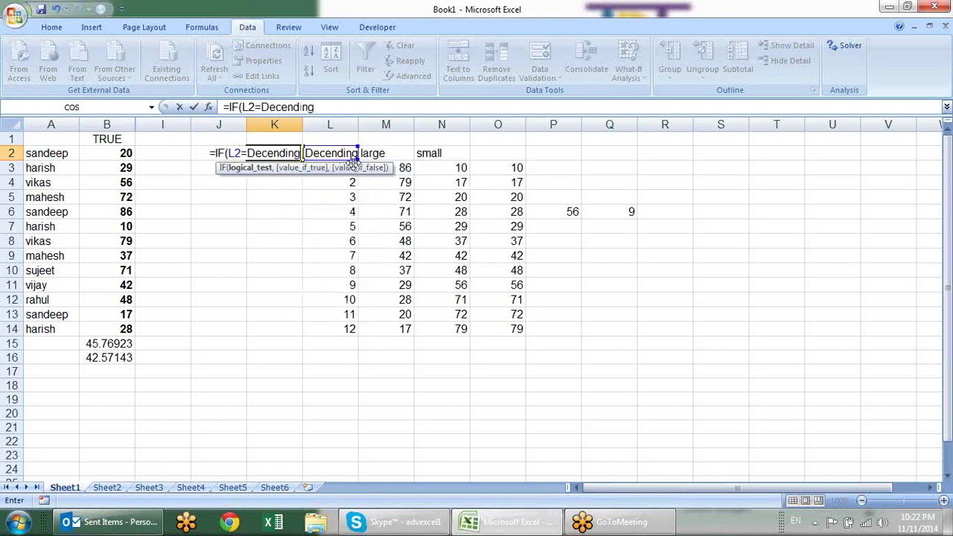
pyautogui.write('"')
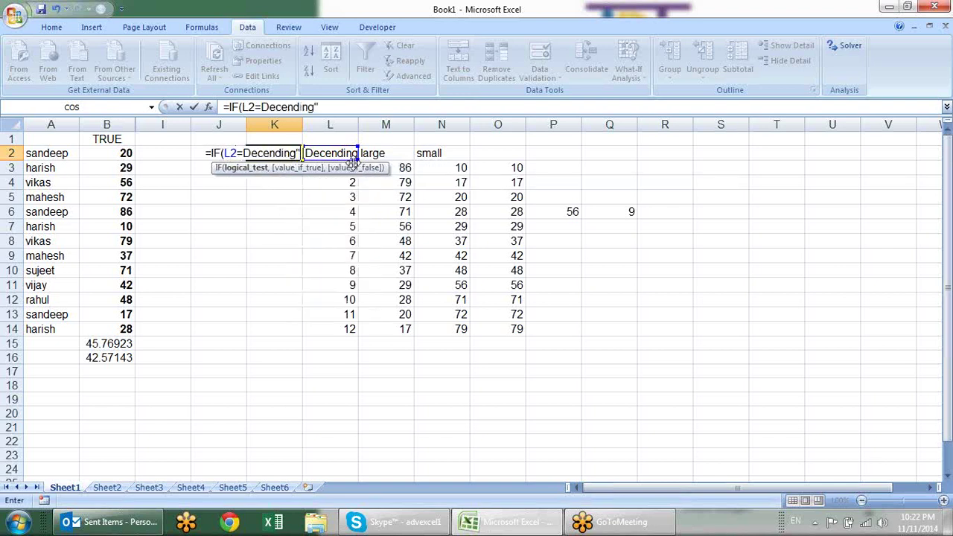
pyautogui.click(244, 152)
pyautogui.write('"')
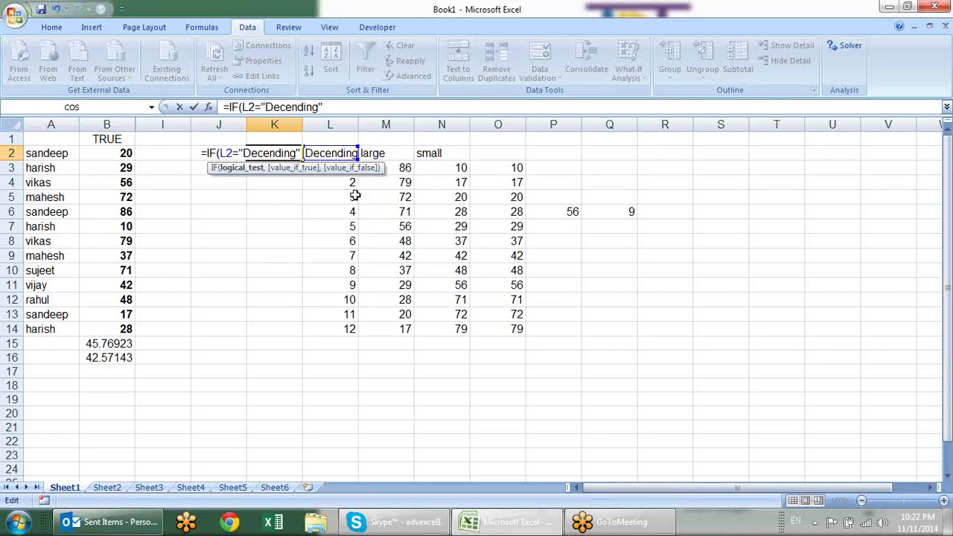
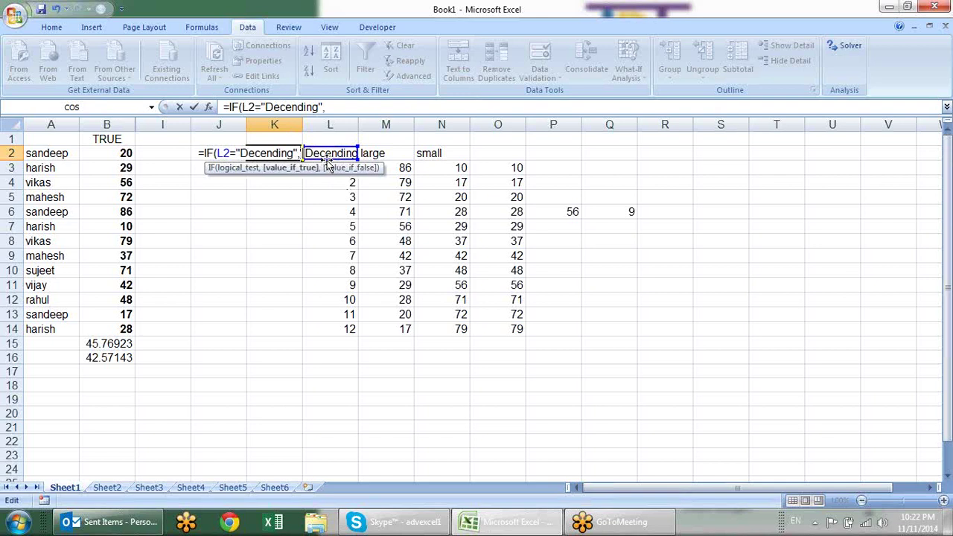
# - Finish K2's IF formula so it returns 1 for Decending and 2 otherwise
pyautogui.write('1,')
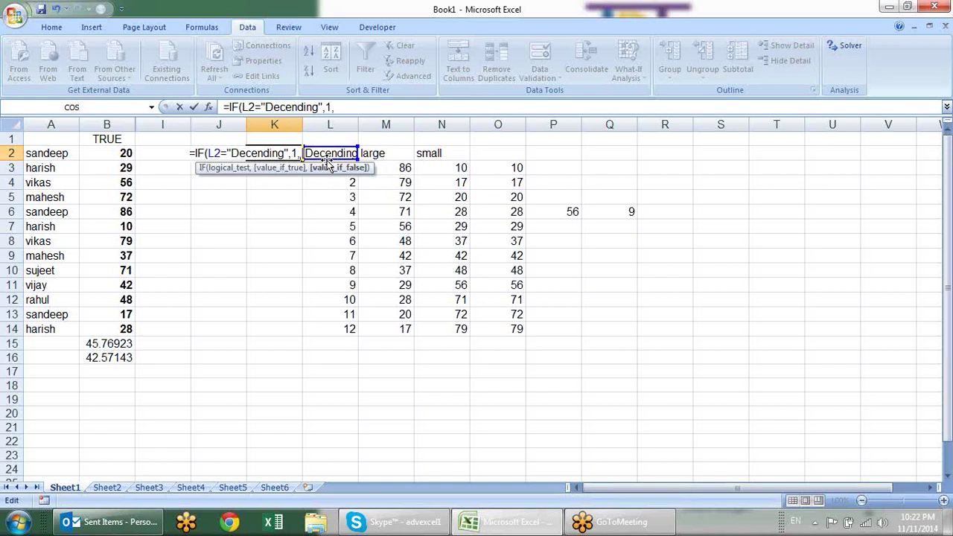
pyautogui.write('2)')
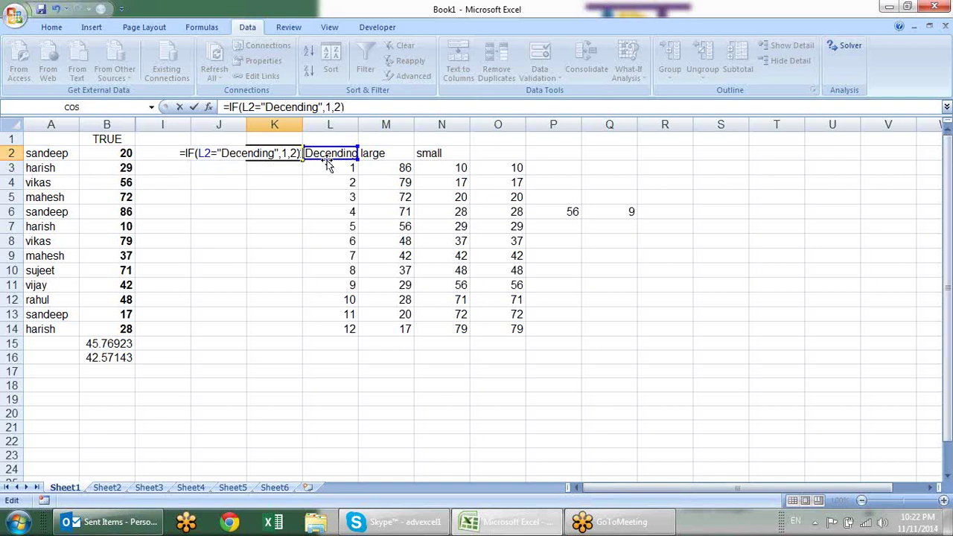
pyautogui.press('Return')
pyautogui.click(328, 154)
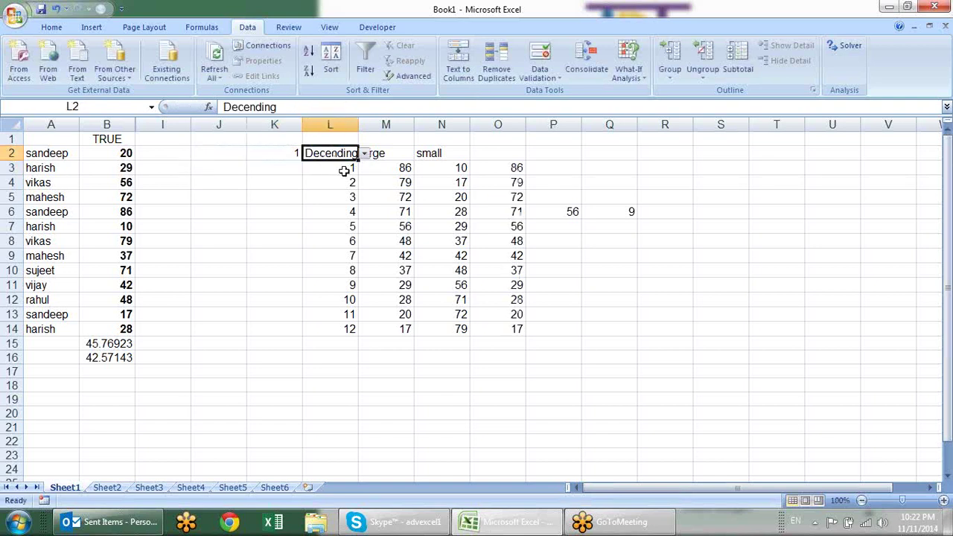
# - Hide helper column K and then columns M and N
pyautogui.click(274, 125)
pyautogui.rightClick(274, 124)
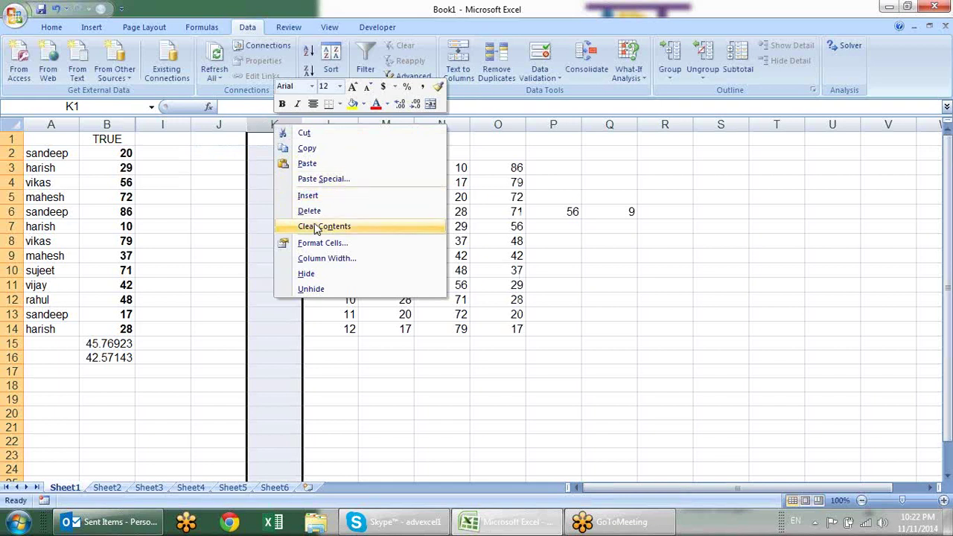
pyautogui.click(310, 270)
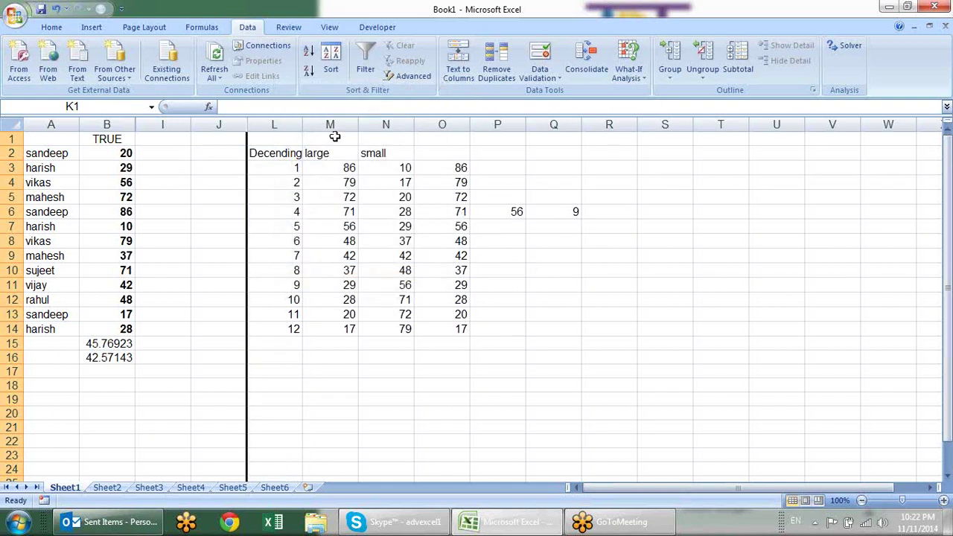
pyautogui.moveTo(330, 124); pyautogui.dragTo(399, 113)
pyautogui.rightClick(391, 125)
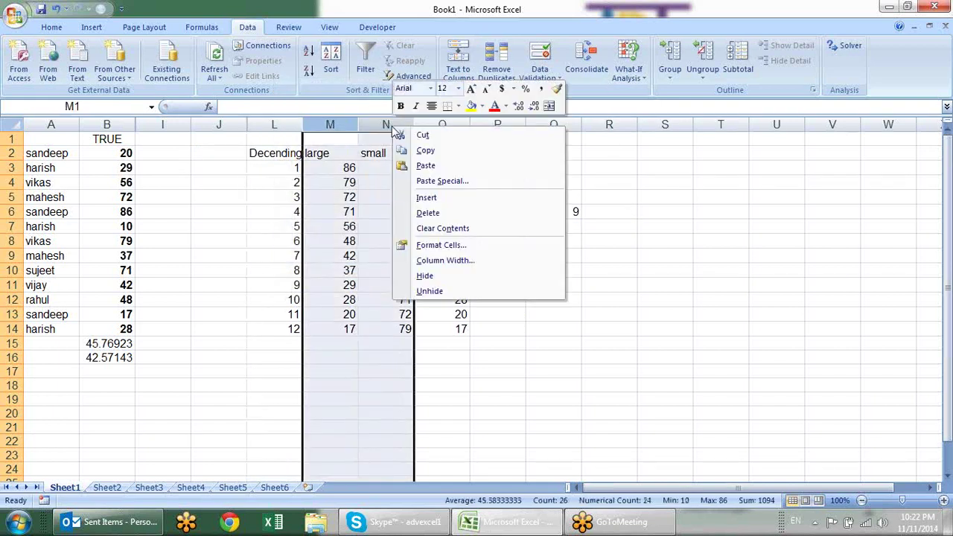
pyautogui.click(446, 277)
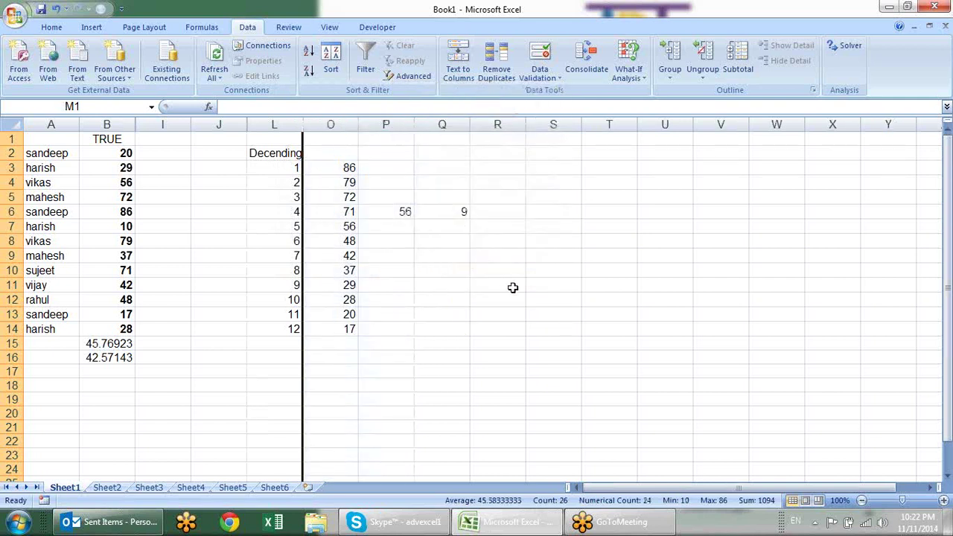
pyautogui.click(510, 285)
pyautogui.click(352, 155)
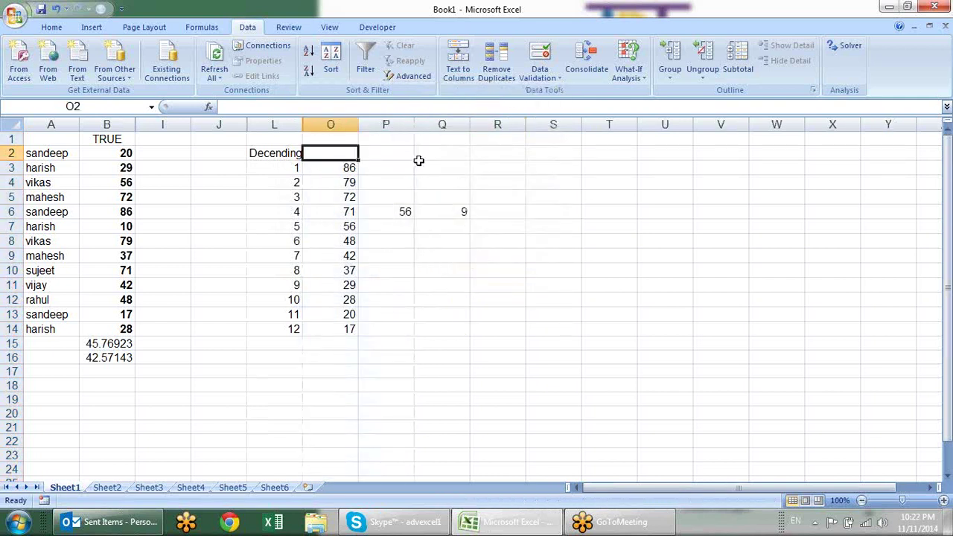
# - Enter the heading Sales in O2 and set L2's sort order to Ascending
pyautogui.write('Sales')
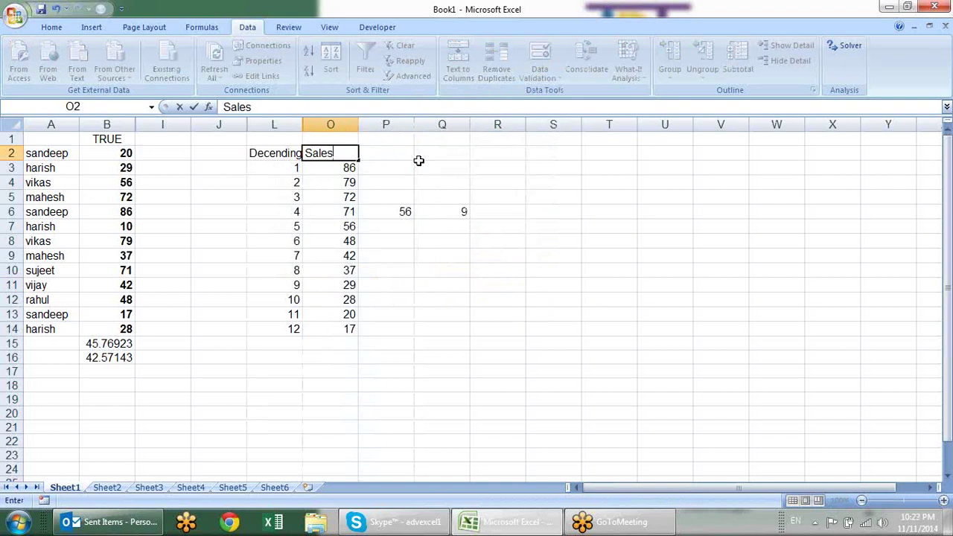
pyautogui.press('Return')
pyautogui.click(289, 154)
pyautogui.click(308, 154)
pyautogui.click(295, 167)
# - Flip L2 between Decending and Ascending repeatedly to watch column O re-sort
pyautogui.click(309, 154)
pyautogui.click(291, 175)
pyautogui.click(308, 154)
pyautogui.click(296, 165)
pyautogui.click(307, 154)
pyautogui.click(291, 176)
pyautogui.click(310, 154)
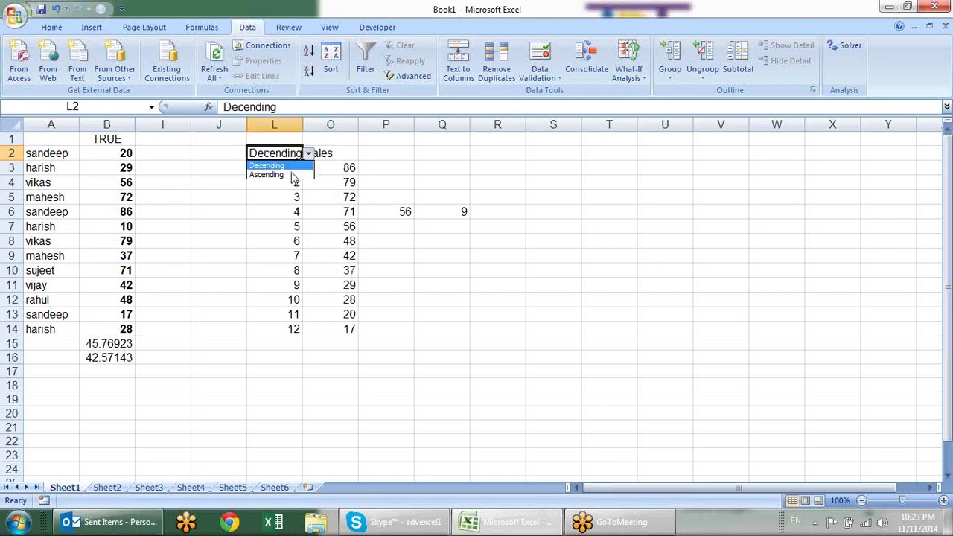
pyautogui.click(296, 175)
# - Toggle L2 a few more times, finishing with the sort order on Decending
pyautogui.click(309, 154)
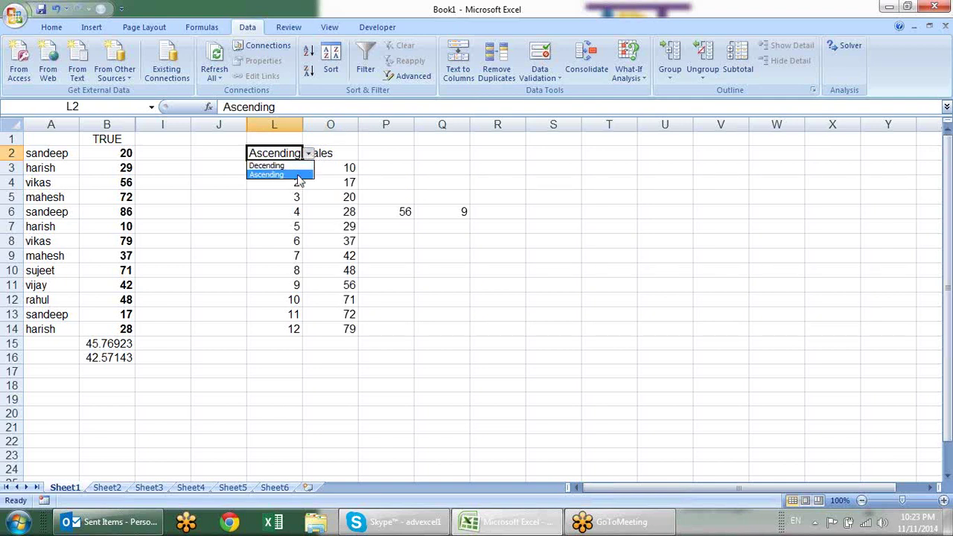
pyautogui.click(295, 175)
pyautogui.click(307, 155)
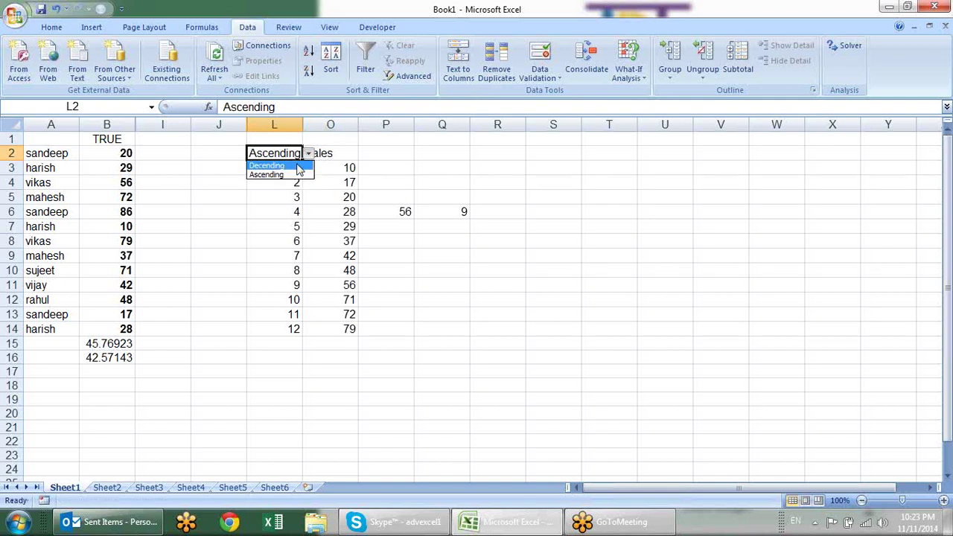
pyautogui.click(304, 176)
pyautogui.click(307, 154)
pyautogui.click(290, 164)
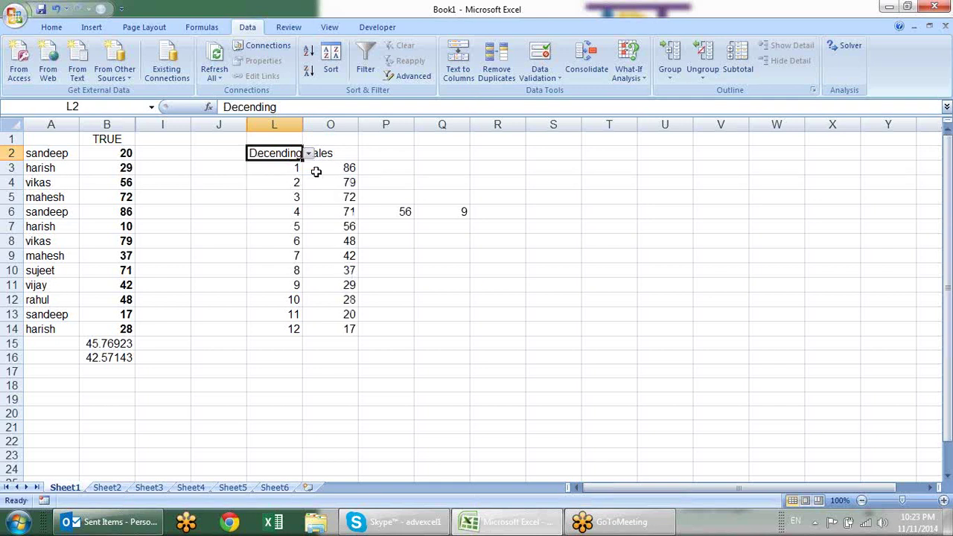
pyautogui.click(429, 174)
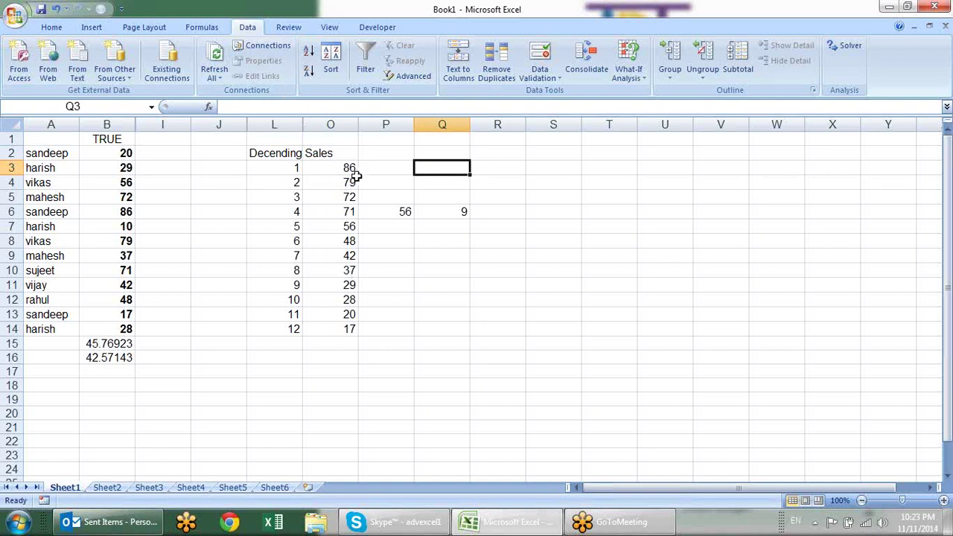
# - Look at the Developer tab's Insert controls list and close it without inserting anything
pyautogui.click(376, 30)
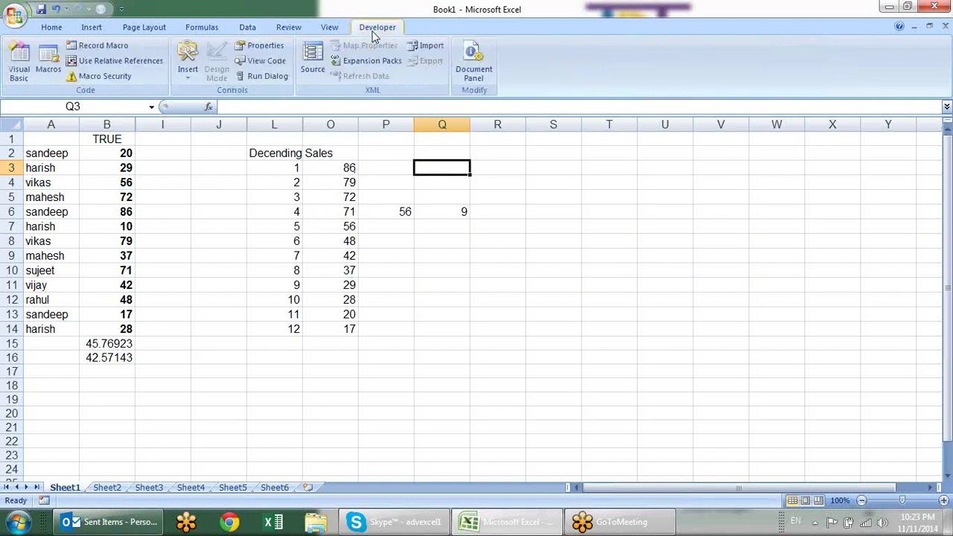
pyautogui.click(196, 75)
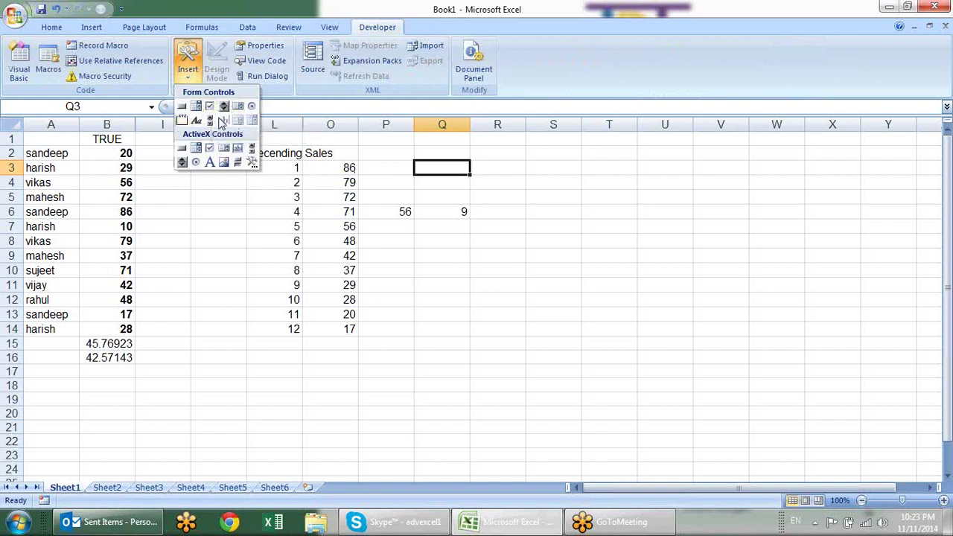
pyautogui.click(470, 253)
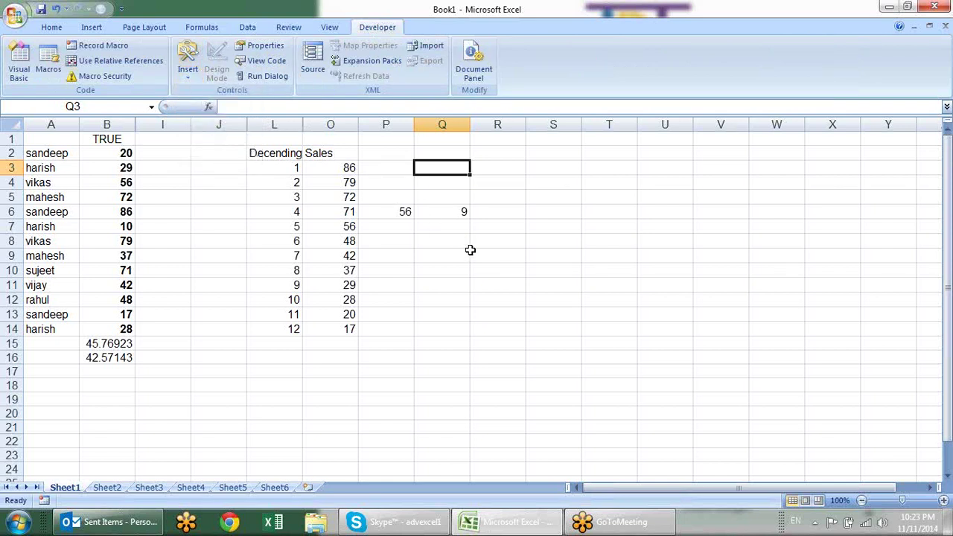
# - Switch L2 to Ascending and back to Decending, then inspect Q6's RANK formula
pyautogui.click(299, 156)
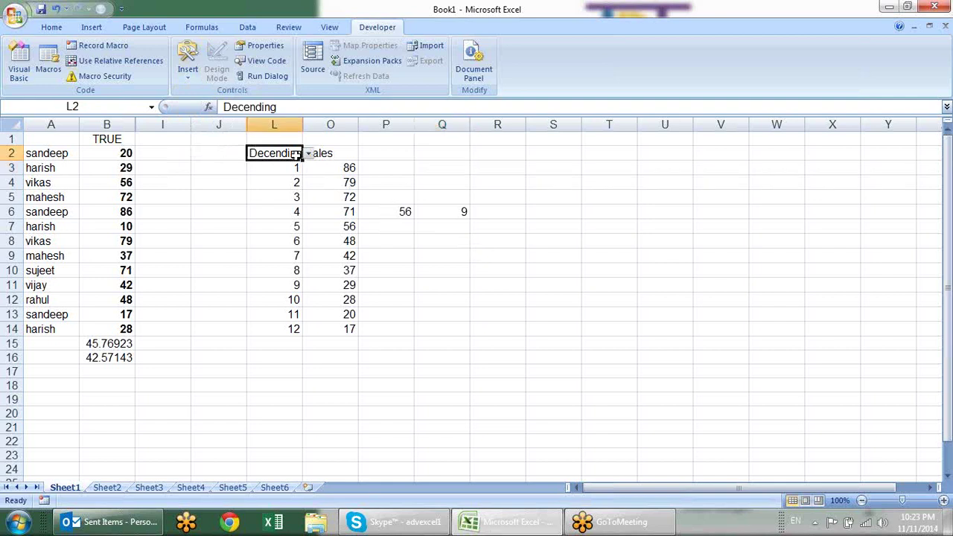
pyautogui.click(308, 154)
pyautogui.click(306, 174)
pyautogui.click(308, 153)
pyautogui.click(296, 165)
pyautogui.click(505, 266)
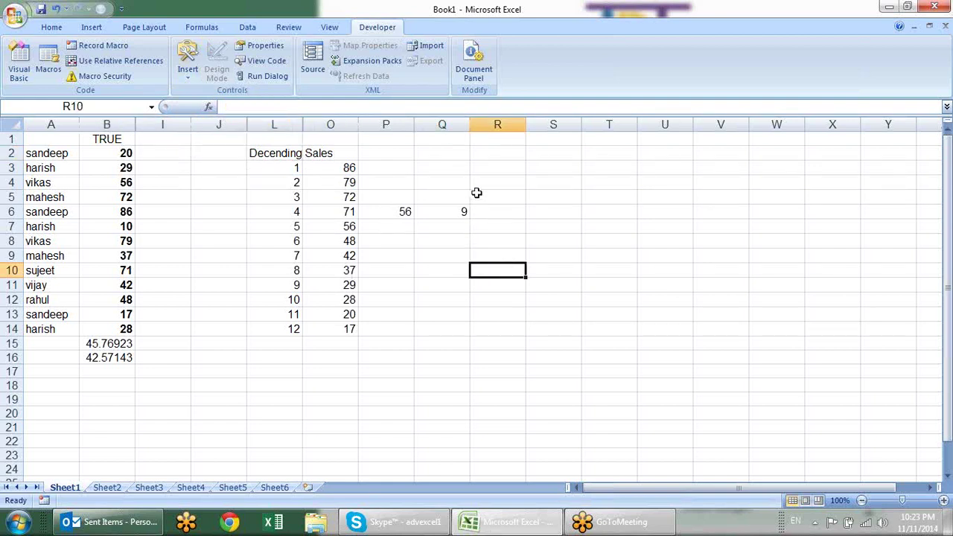
pyautogui.click(477, 191)
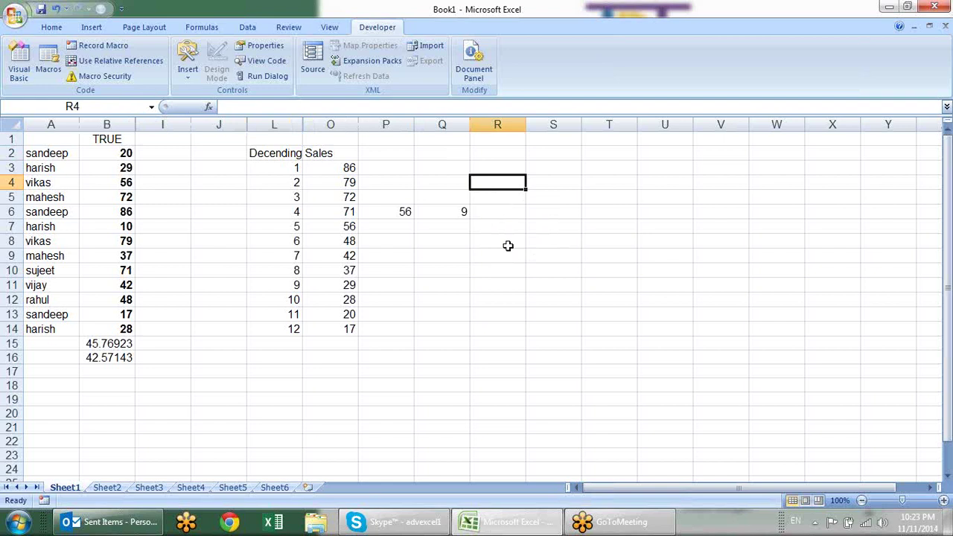
pyautogui.click(436, 214)
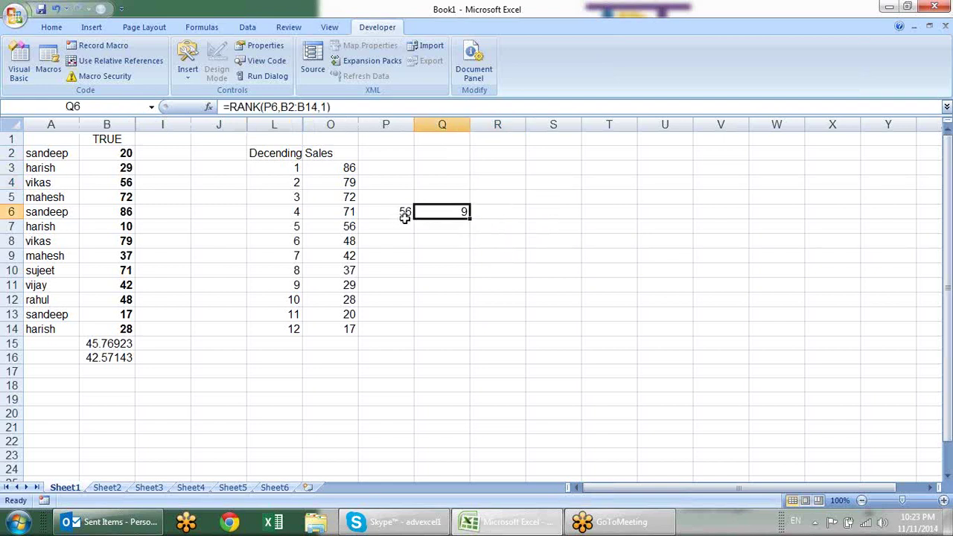
pyautogui.click(289, 155)
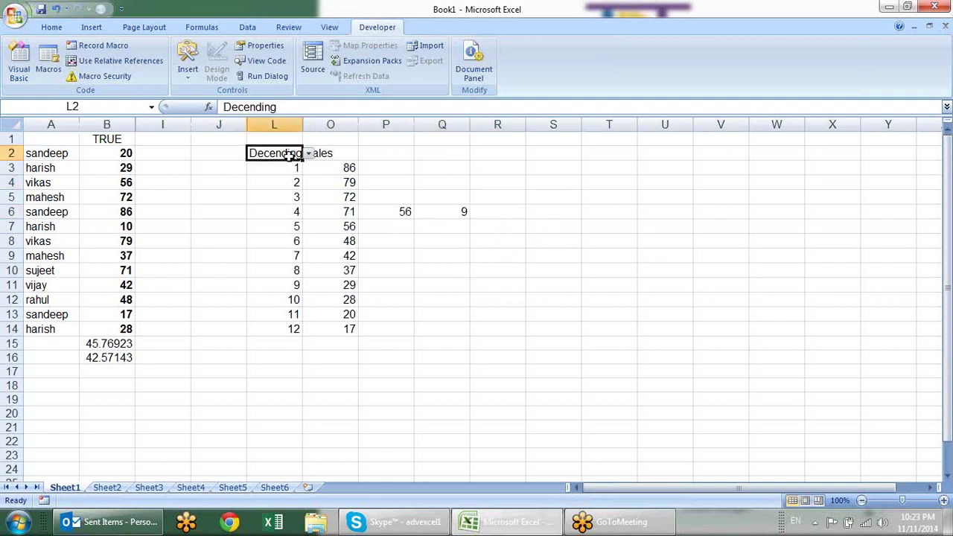
pyautogui.click(545, 272)
# - Recheck the form controls list, then open More Functions on the Formulas tab
pyautogui.click(190, 69)
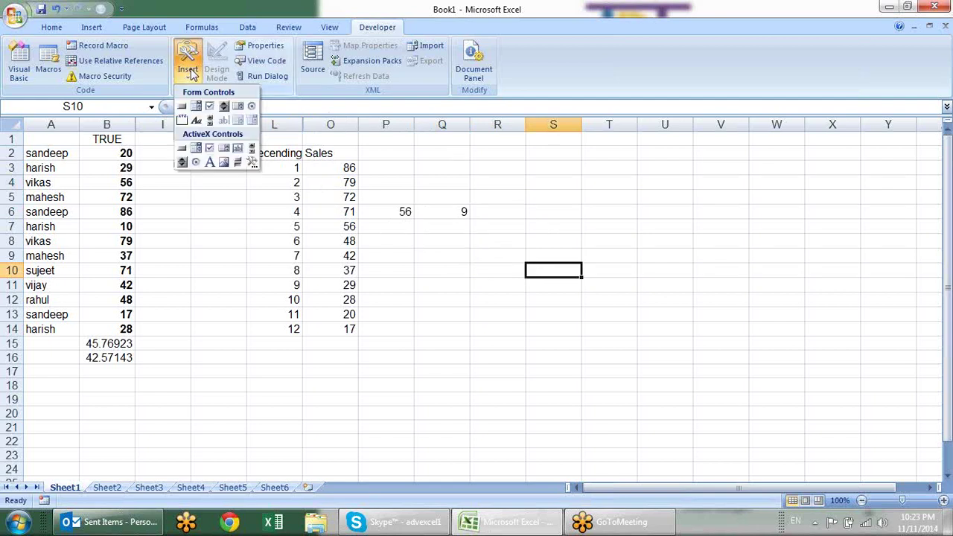
pyautogui.click(526, 225)
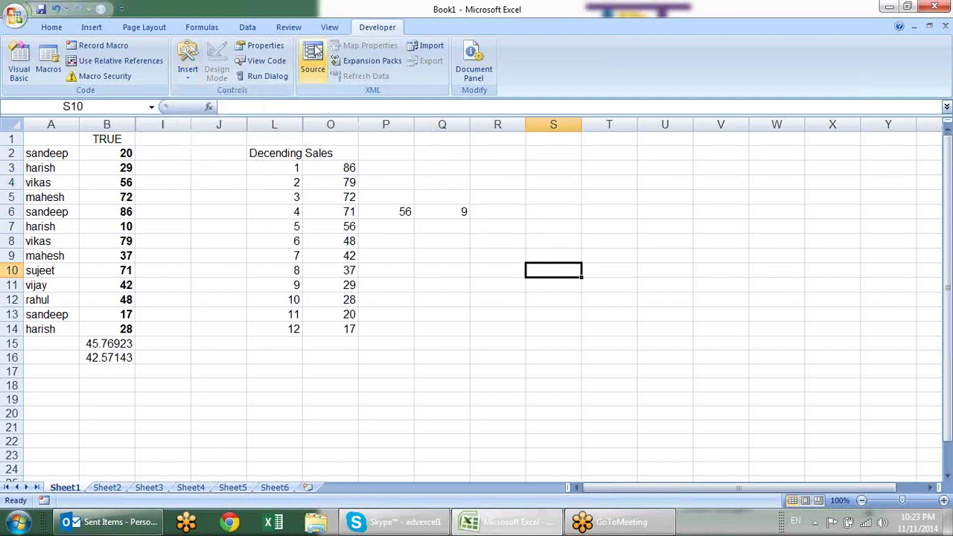
pyautogui.click(250, 30)
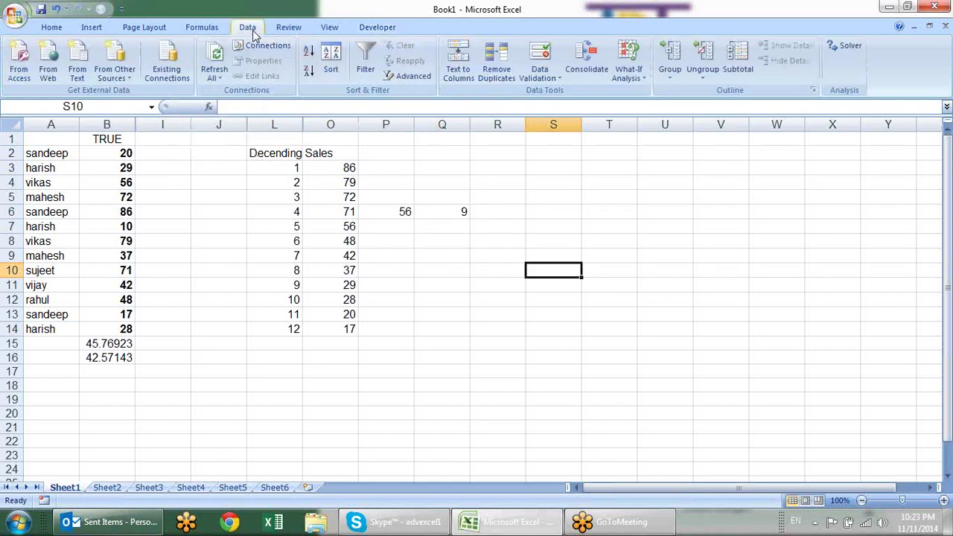
pyautogui.click(214, 27)
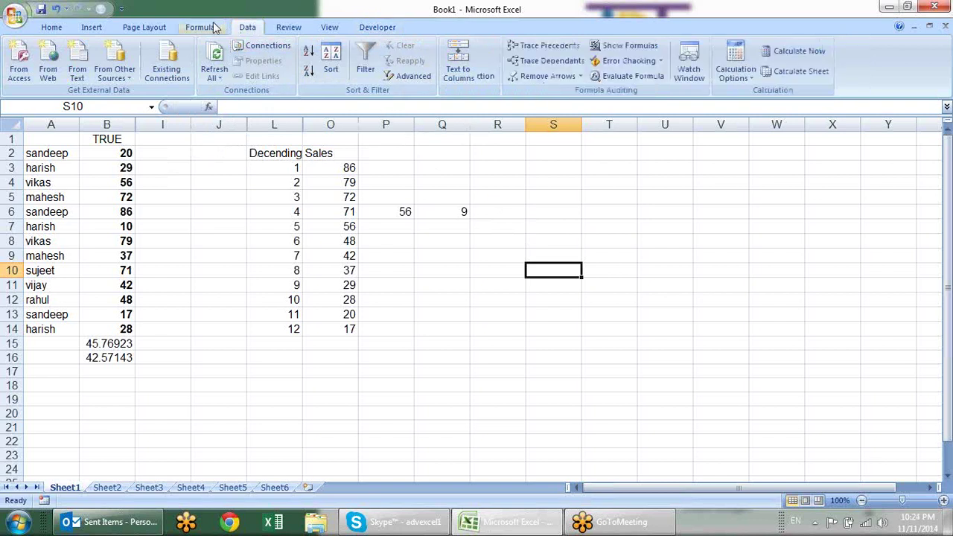
pyautogui.click(336, 64)
# - Browse the Statistical function list, then close the function category menus
pyautogui.moveTo(372, 95)
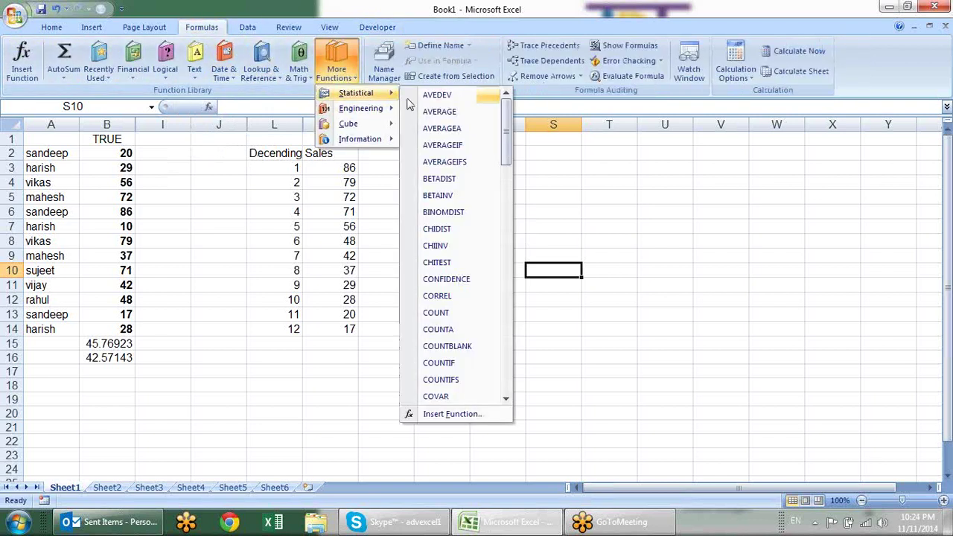
pyautogui.moveTo(506, 134)
pyautogui.mouseDown()
pyautogui.moveTo(495, 233)
pyautogui.moveTo(505, 374)
pyautogui.mouseUp()
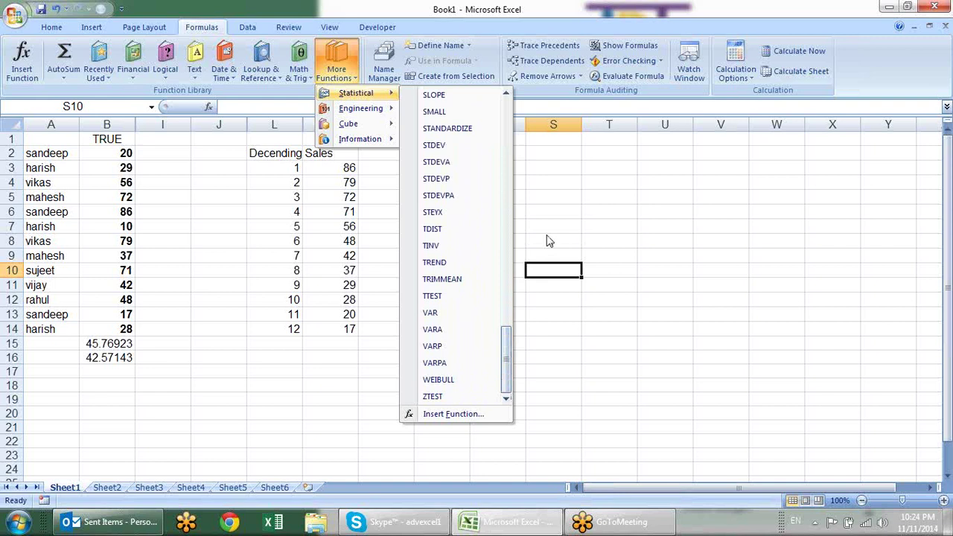
pyautogui.press('Escape')
pyautogui.press('Escape')
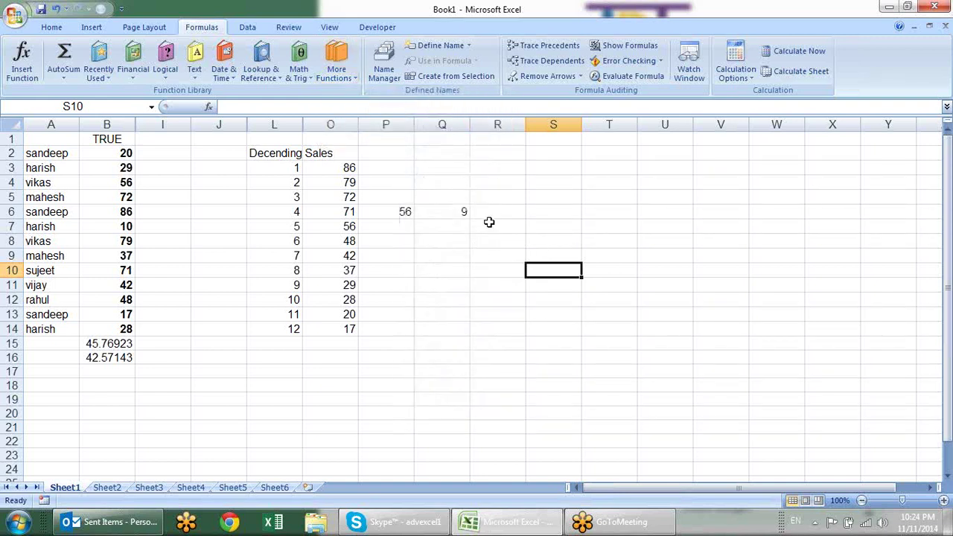
# - Start a formula in R5 and cancel it, leaving the cell empty
pyautogui.click(520, 197)
pyautogui.write('=')
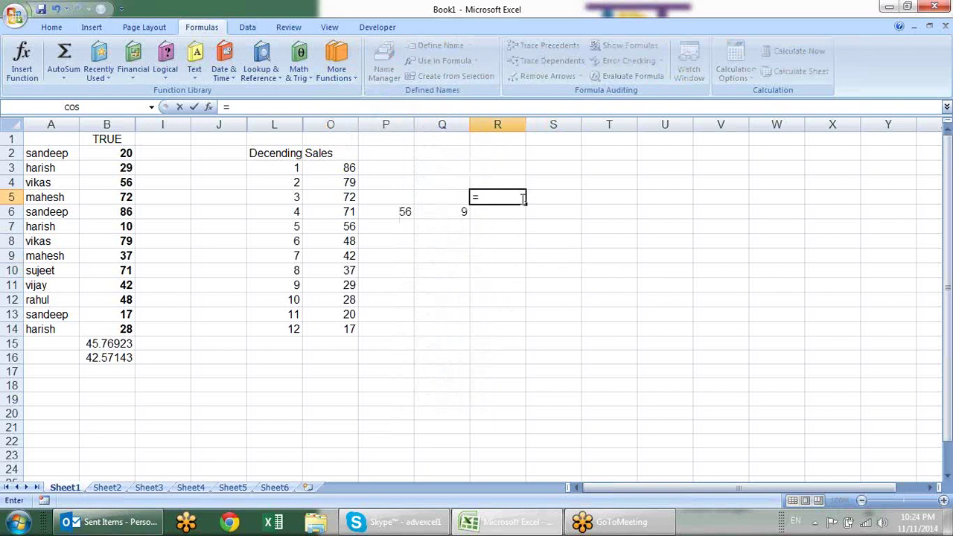
pyautogui.press('Escape')
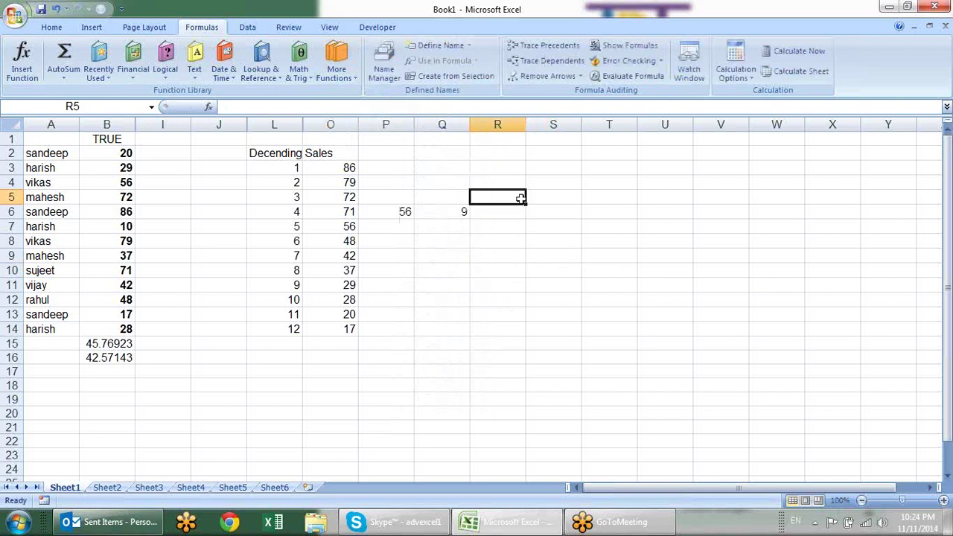
# - Enter =UPPER(A2) in I2 to show SANDEEP
pyautogui.click(181, 154)
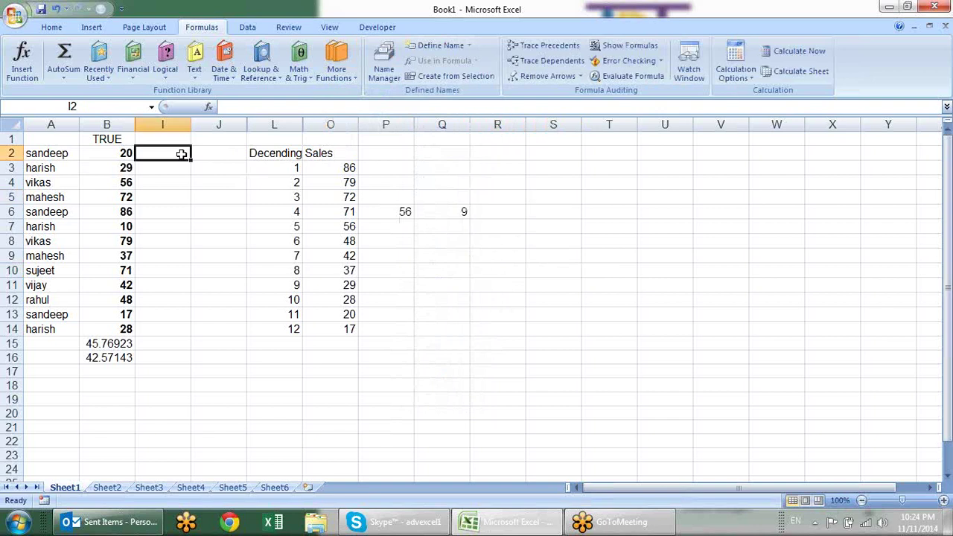
pyautogui.write('=up')
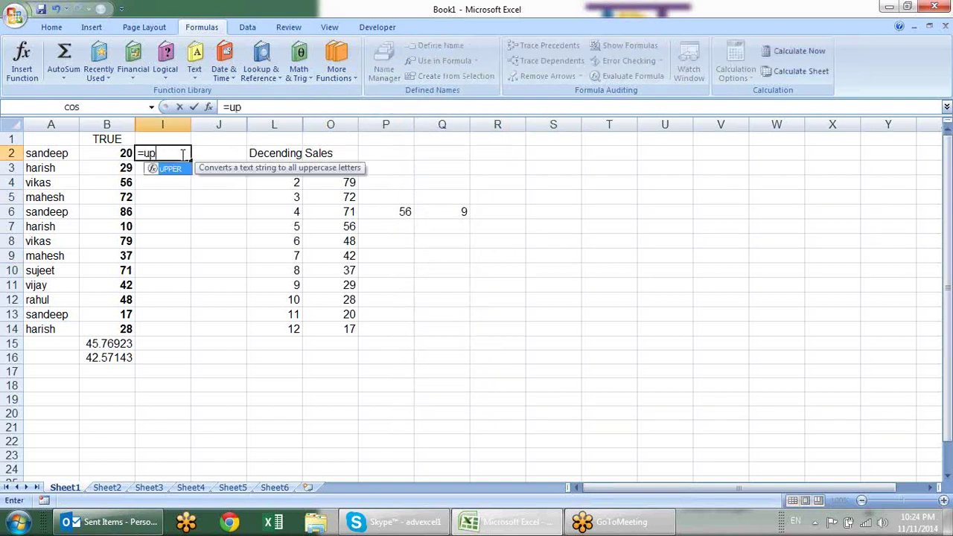
pyautogui.press('Tab')
pyautogui.click(67, 152)
pyautogui.press('Return')
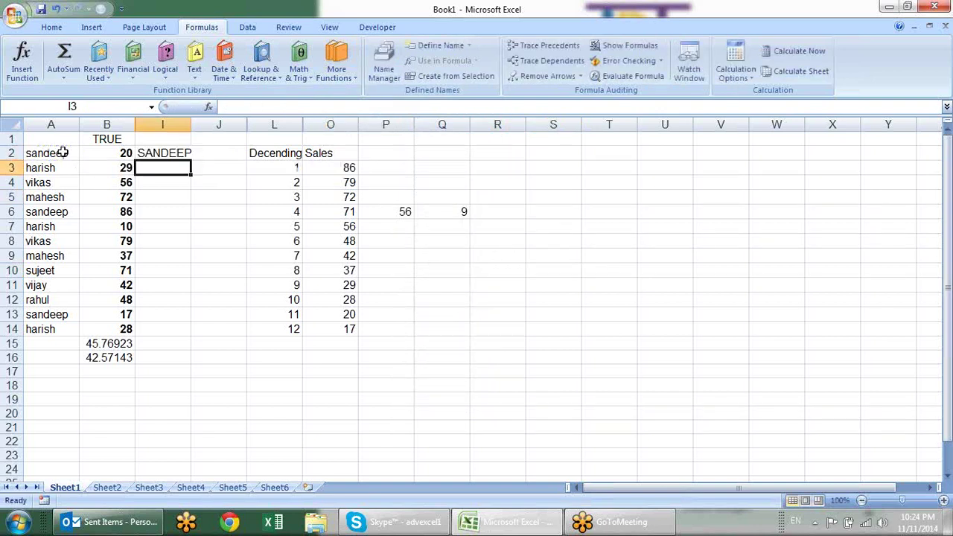
# - Enter =LOWER(I2) in I3 to show sandeep
pyautogui.write('=low')
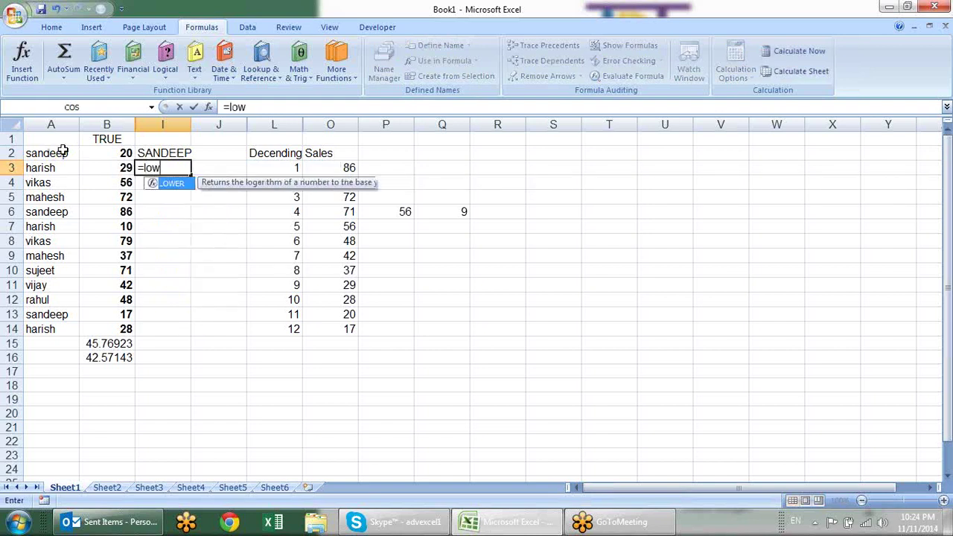
pyautogui.write('er')
pyautogui.press('Tab')
pyautogui.click(181, 152)
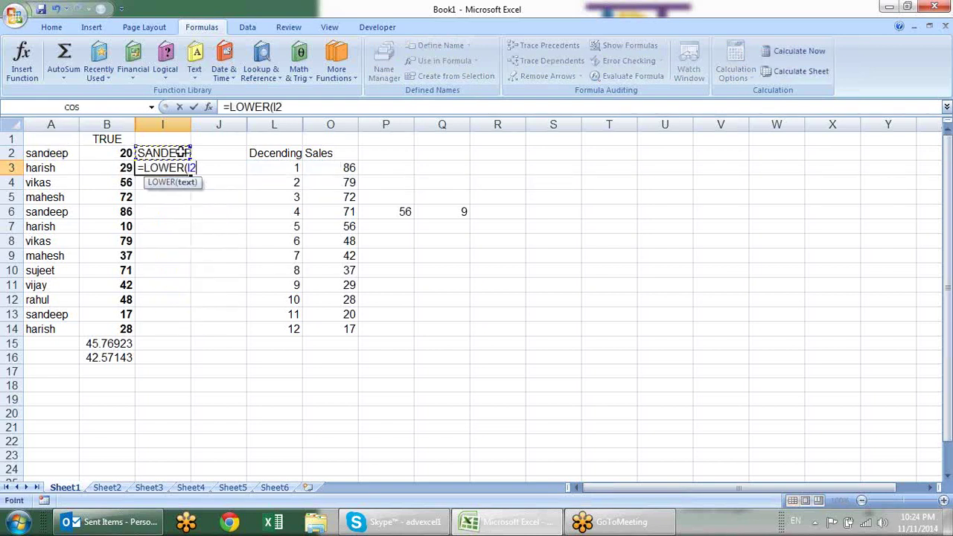
pyautogui.press('Return')
# - Enter =PROPER(I2) in I4 to show Sandeep
pyautogui.write('=')
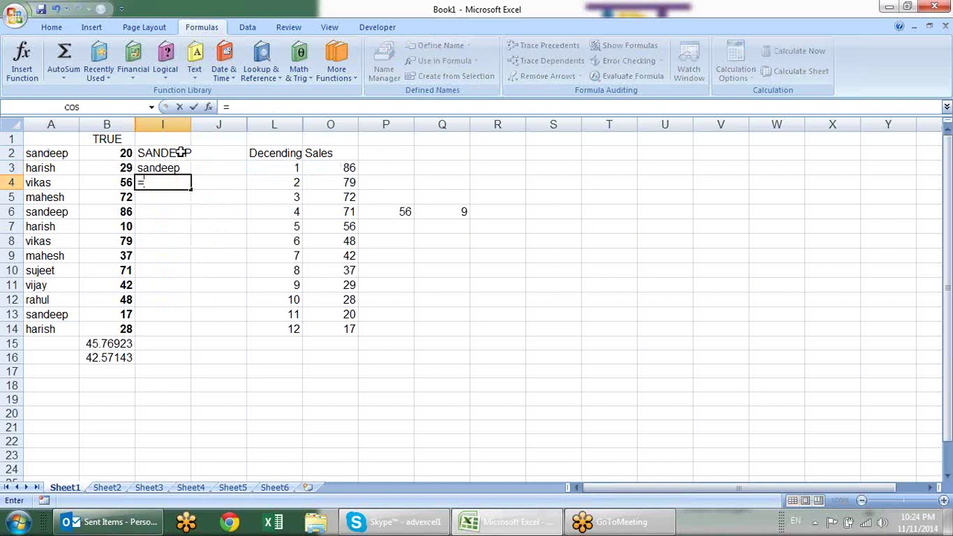
pyautogui.write('pro')
pyautogui.press('Down')
pyautogui.press('Down')
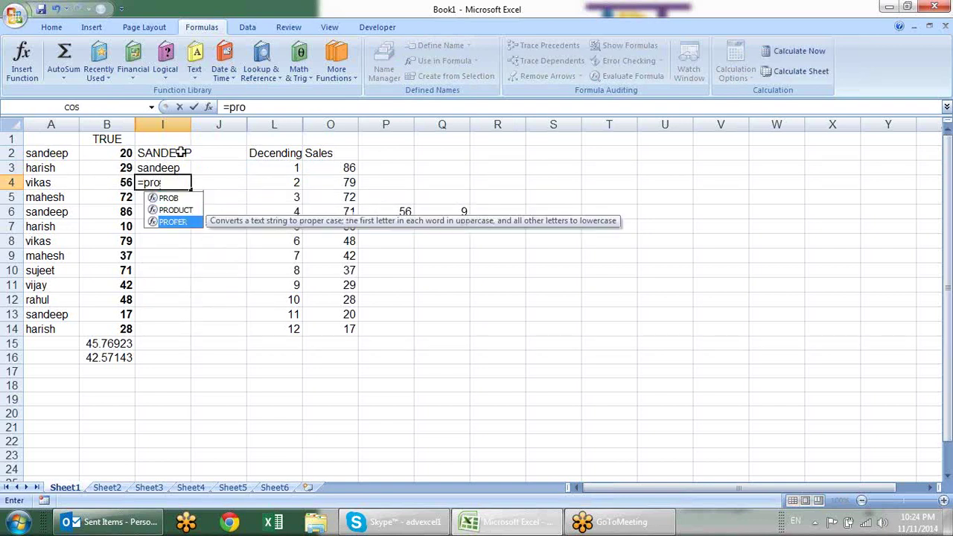
pyautogui.press('Tab')
pyautogui.click(181, 152)
pyautogui.press('Return')
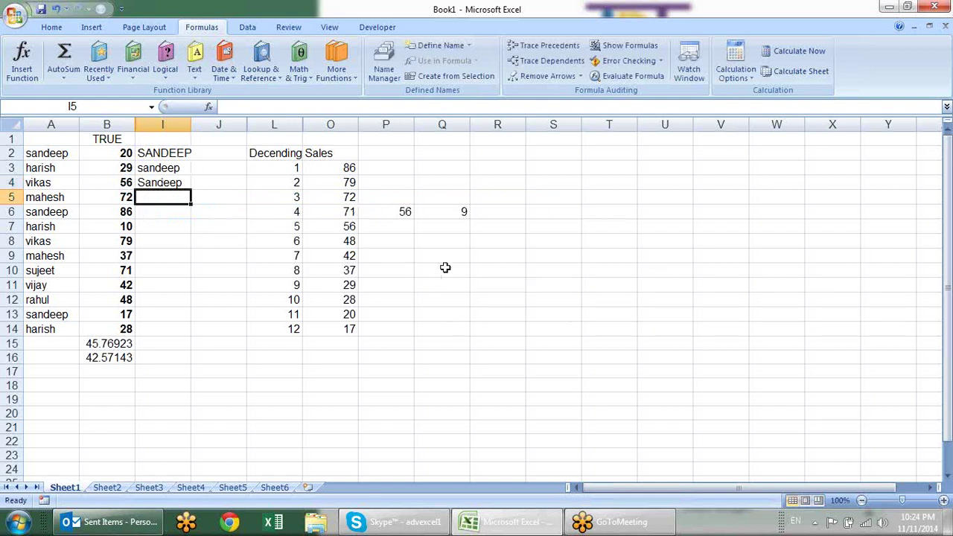
pyautogui.click(539, 149)
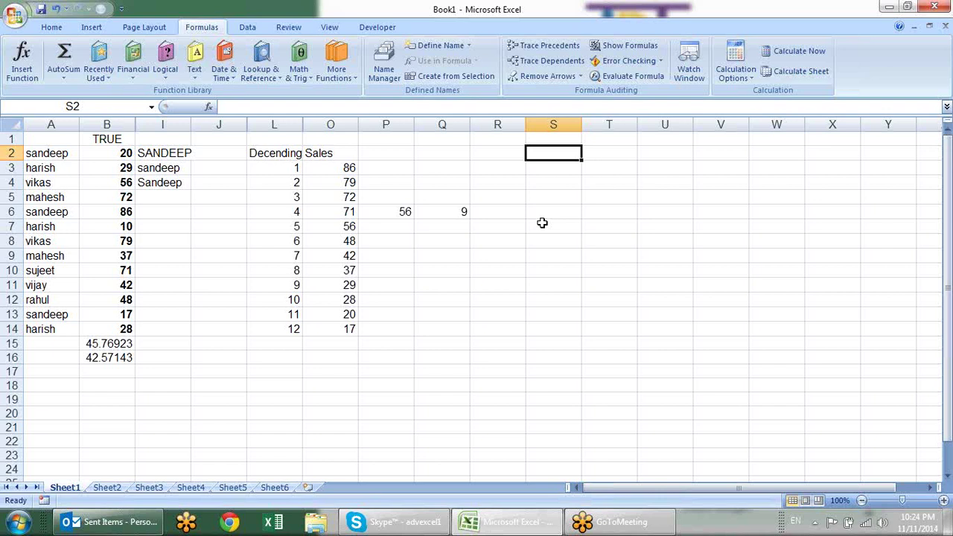
# - Add the headers Qty in S2 and Sales in T2, correcting T2's typos
pyautogui.write('Qty')
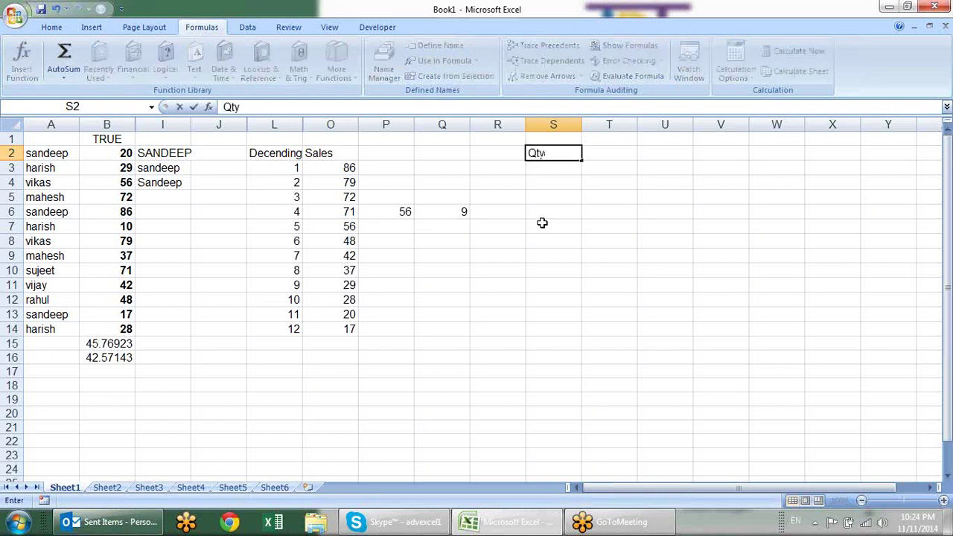
pyautogui.press('Tab')
pyautogui.write('SAle')
pyautogui.press('BackSpace')
pyautogui.press('BackSpace')
pyautogui.press('BackSpace')
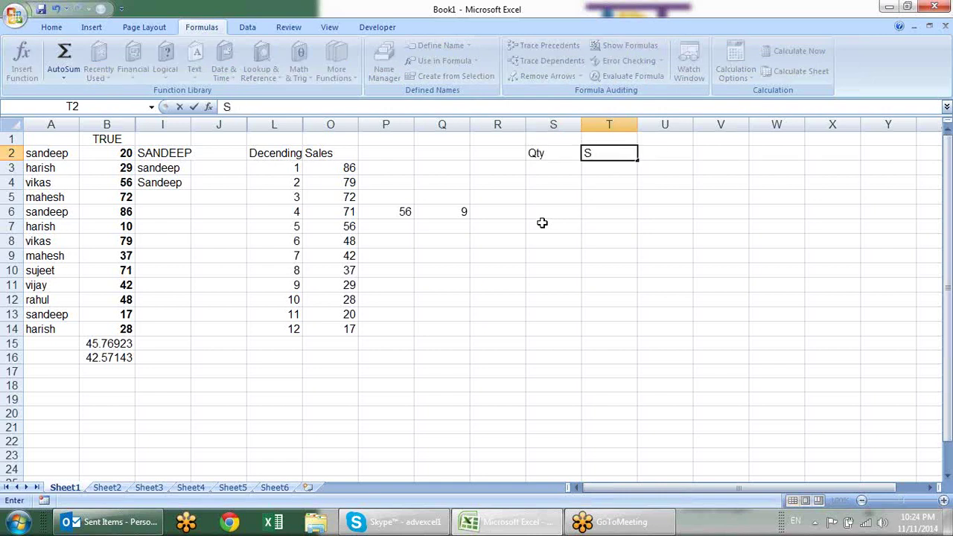
pyautogui.press('BackSpace')
pyautogui.write('Rate')
pyautogui.press('Return')
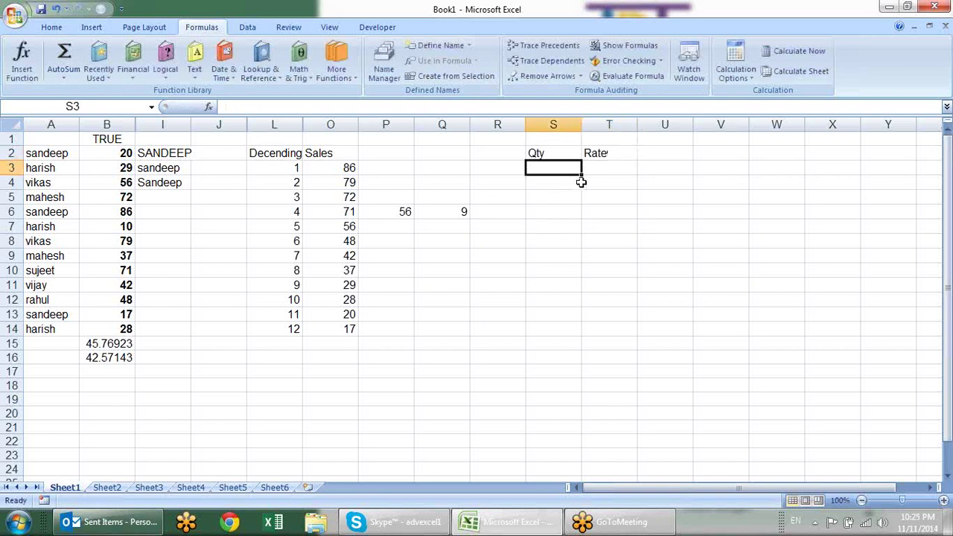
pyautogui.click(588, 152)
pyautogui.write('Sale')
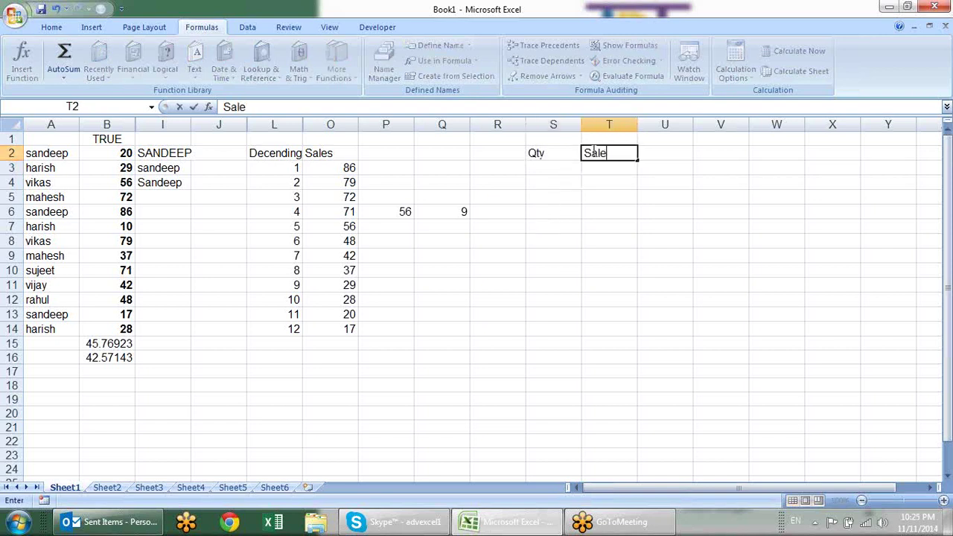
pyautogui.press('Return')
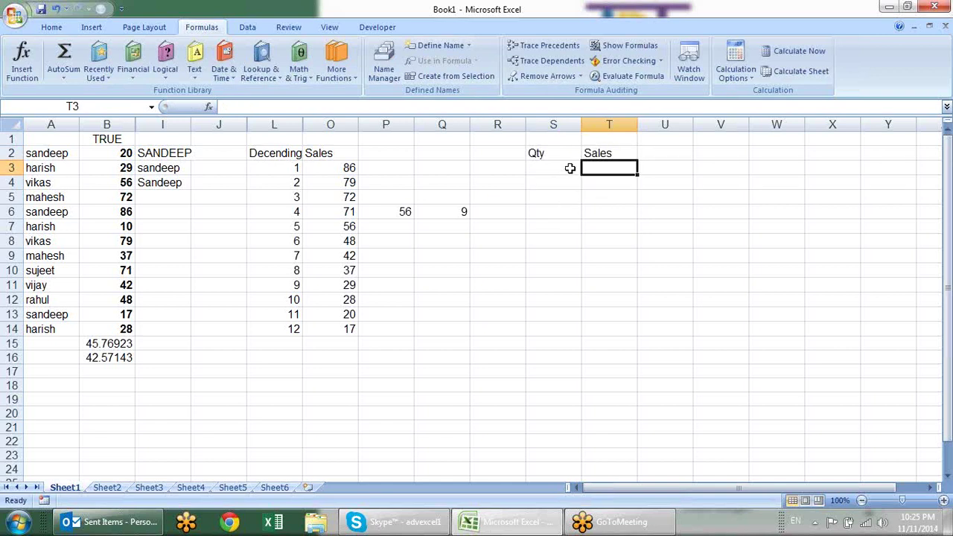
# - Fill S3:T11 at once with =RANDBETWEEN(10,90) using Ctrl+Enter
pyautogui.click(566, 165)
pyautogui.click(570, 225)
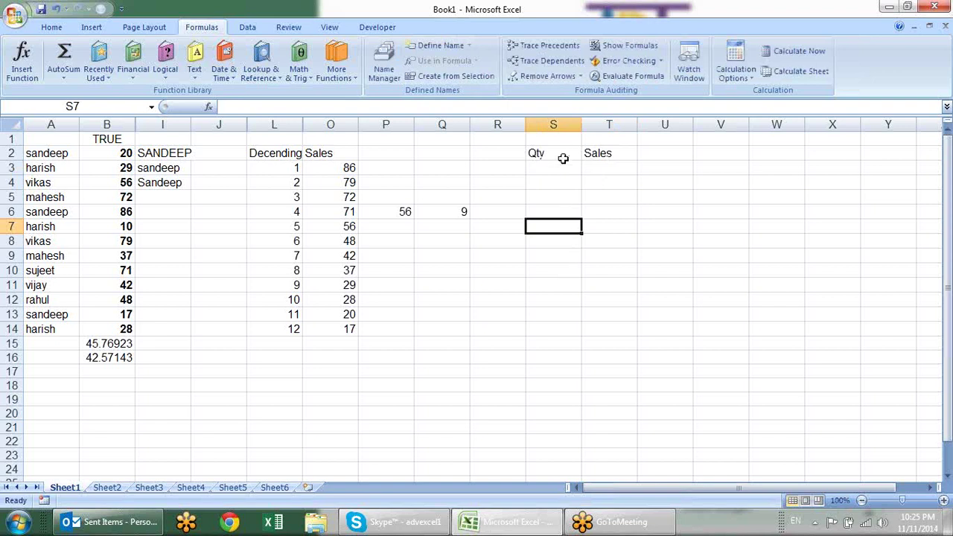
pyautogui.moveTo(558, 167); pyautogui.dragTo(565, 279)
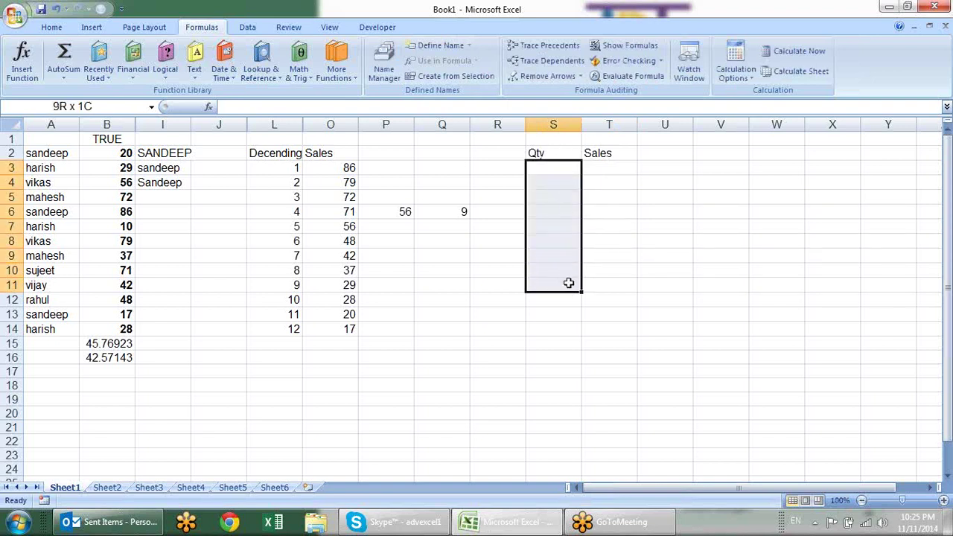
pyautogui.moveTo(560, 171)
pyautogui.mouseDown()
pyautogui.moveTo(597, 254)
pyautogui.moveTo(590, 282)
pyautogui.mouseUp()
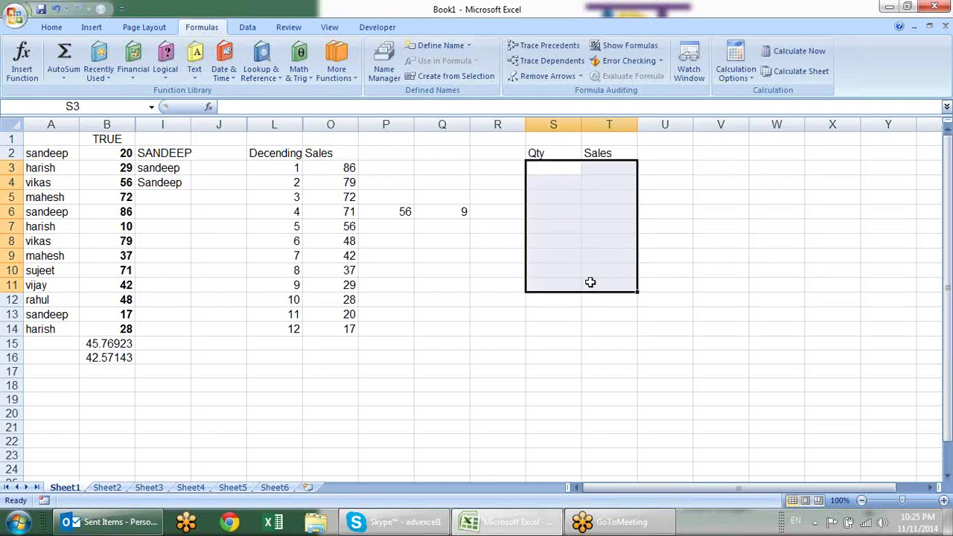
pyautogui.write('=ra')
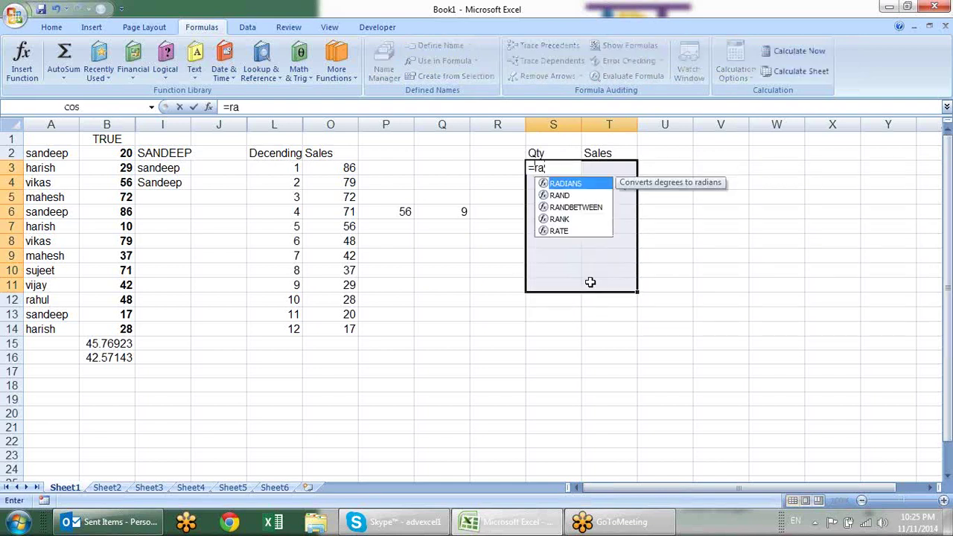
pyautogui.press('Down')
pyautogui.press('Down')
pyautogui.press('Tab')
pyautogui.write('0,90')
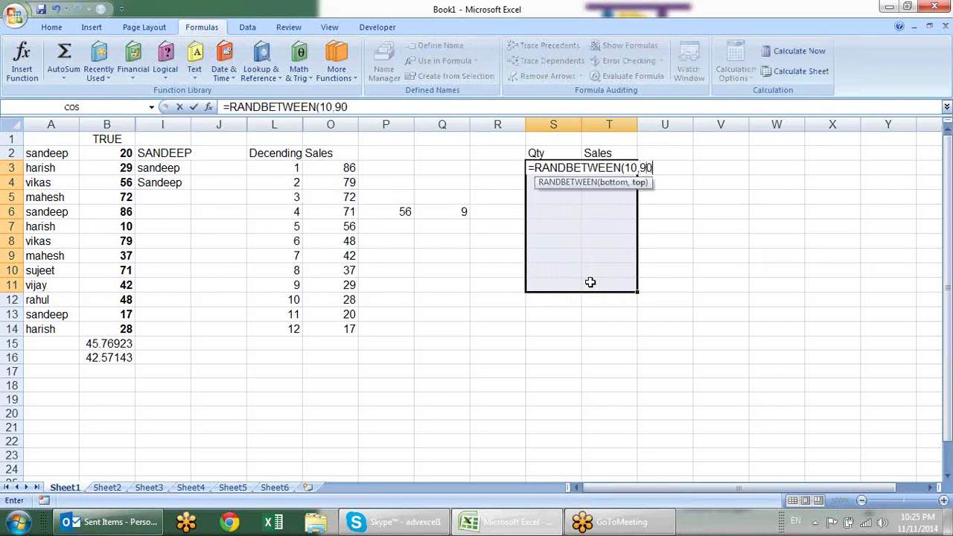
pyautogui.hotkey('ctrl', 'Return')
# - Copy S3:T11 and paste it back as values to fix the random numbers
pyautogui.hotkey('ctrl', 'c')
pyautogui.hotkey('ctrl', 'alt', 'v')
pyautogui.press('v')
pyautogui.press('Return')
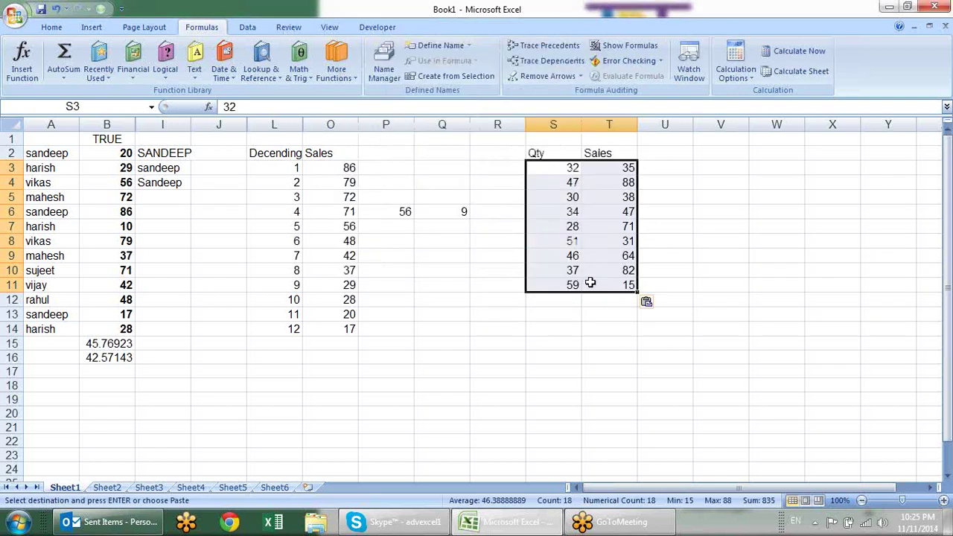
pyautogui.click(683, 299)
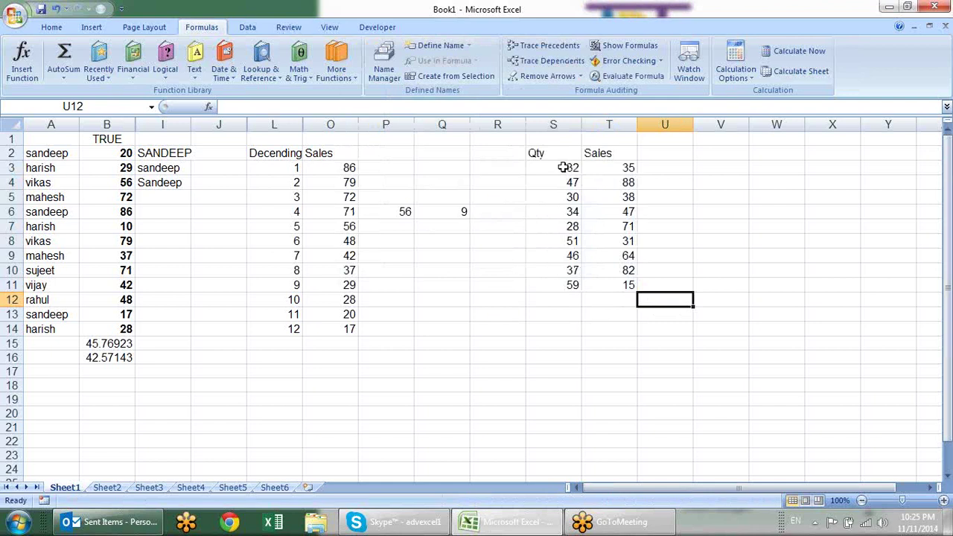
pyautogui.moveTo(564, 168); pyautogui.dragTo(612, 285)
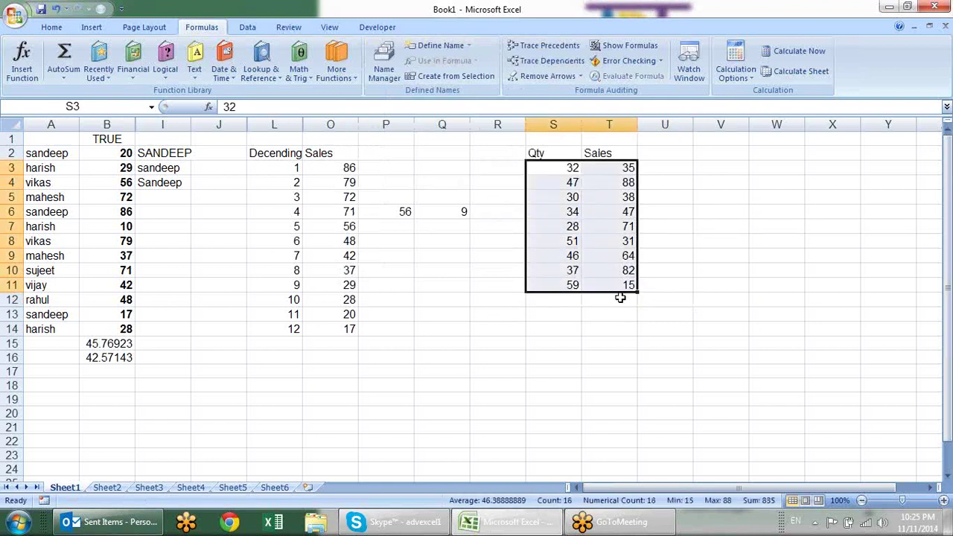
pyautogui.click(606, 319)
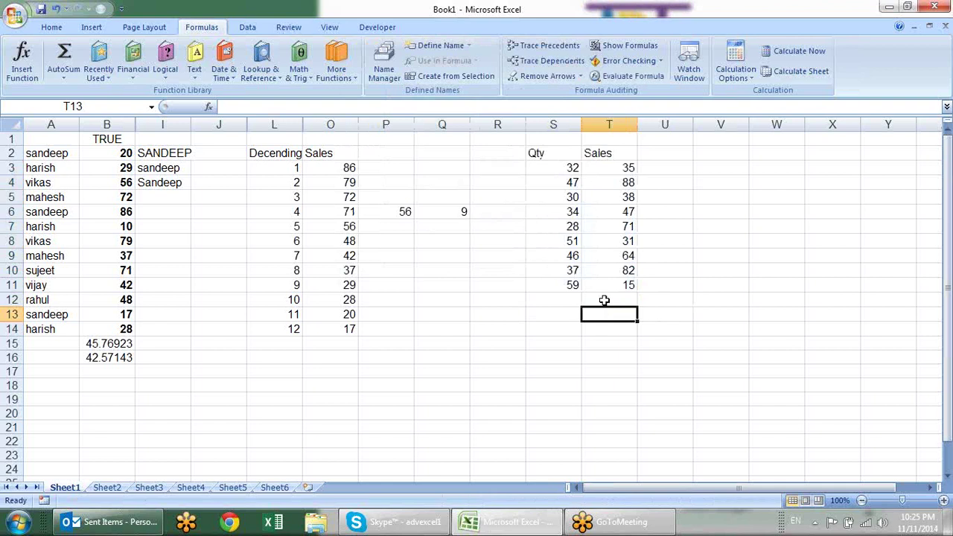
pyautogui.click(561, 297)
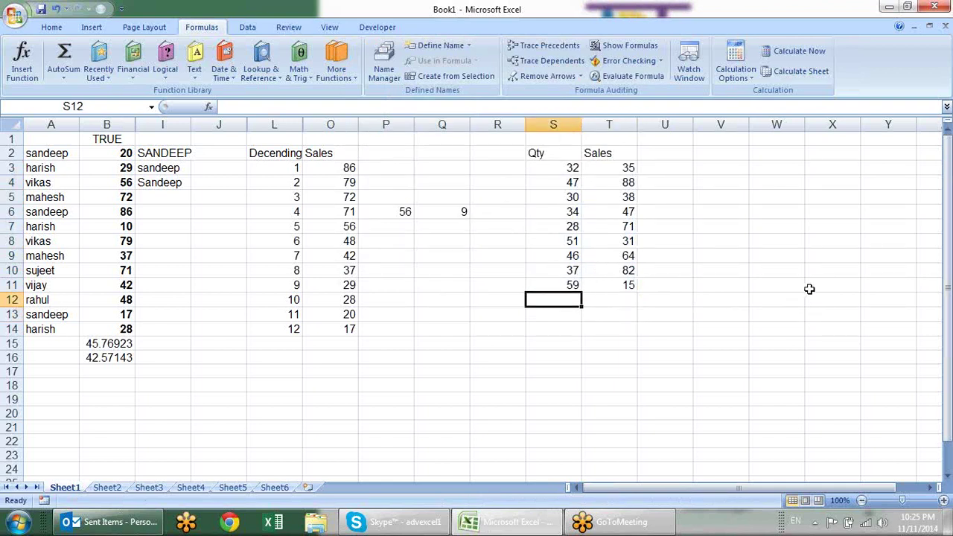
# - Enter the extra quantities 56, 90 and 52 in S12:S14
pyautogui.write('56')
pyautogui.press('Return')
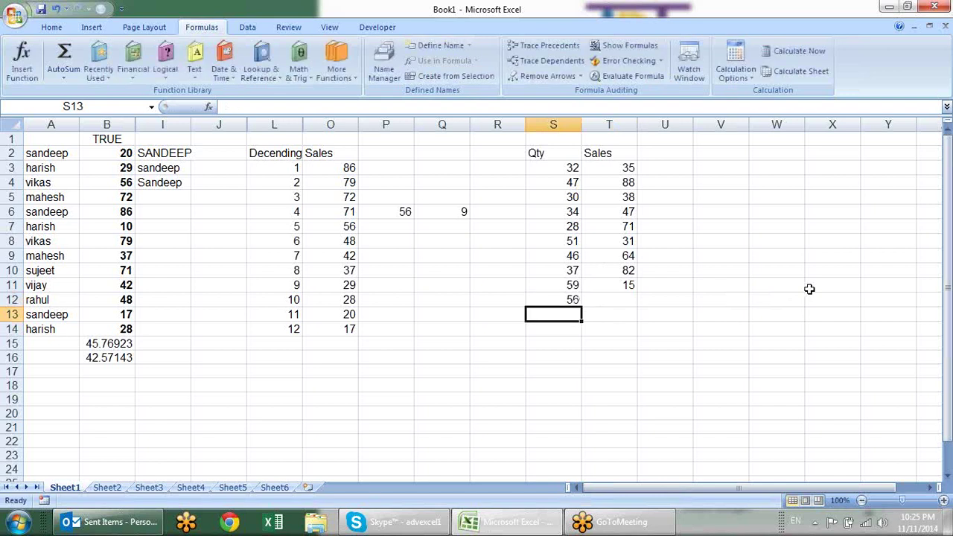
pyautogui.write('90')
pyautogui.press('Return')
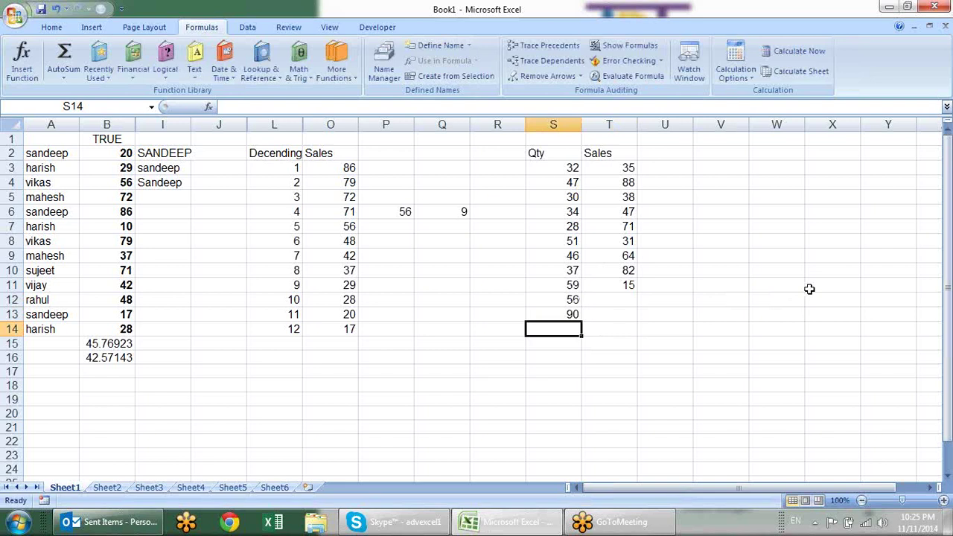
pyautogui.write('52')
pyautogui.press('Return')
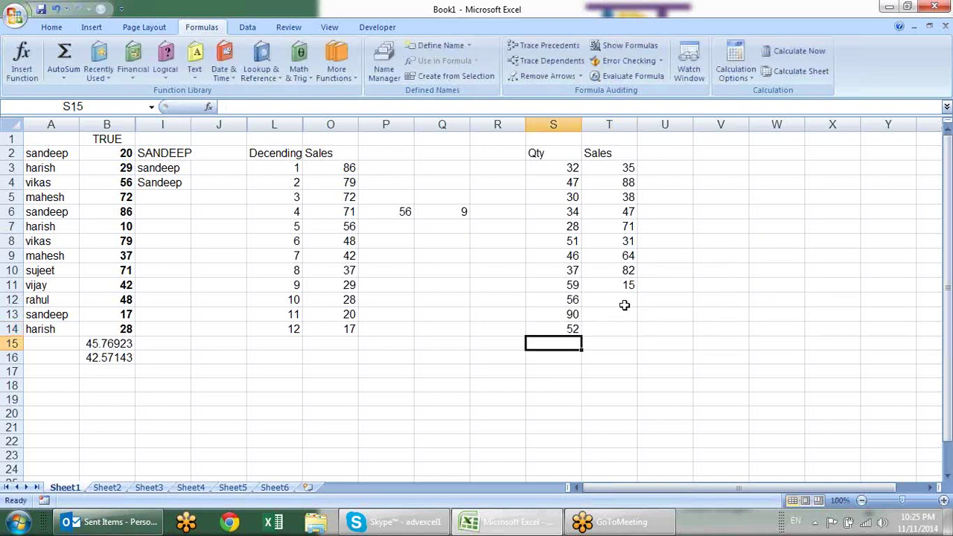
pyautogui.click(624, 300)
# - Enter =FORECAST(S12,T3:T11,S3:S11) in T12, predicting 41.77348 for quantity 56
pyautogui.write('=')
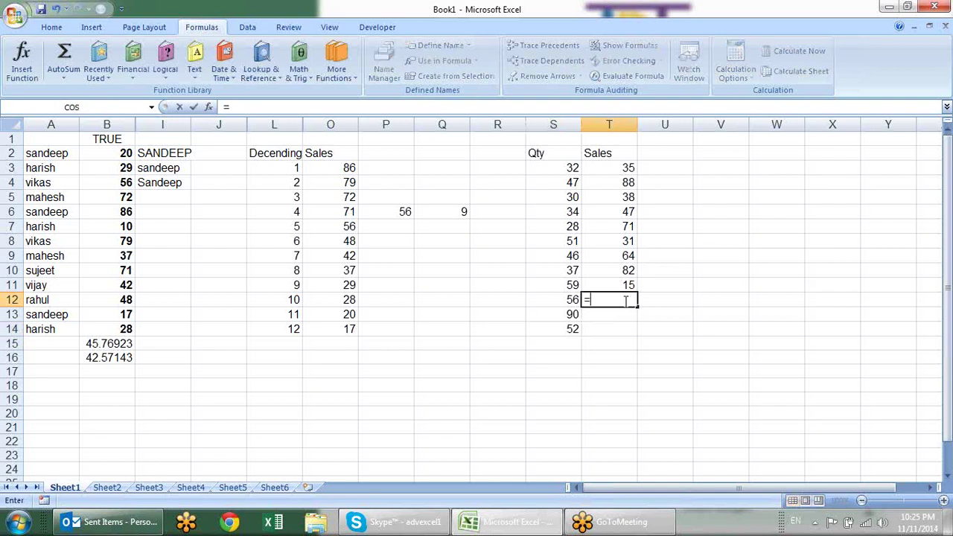
pyautogui.write('for')
pyautogui.press('Tab')
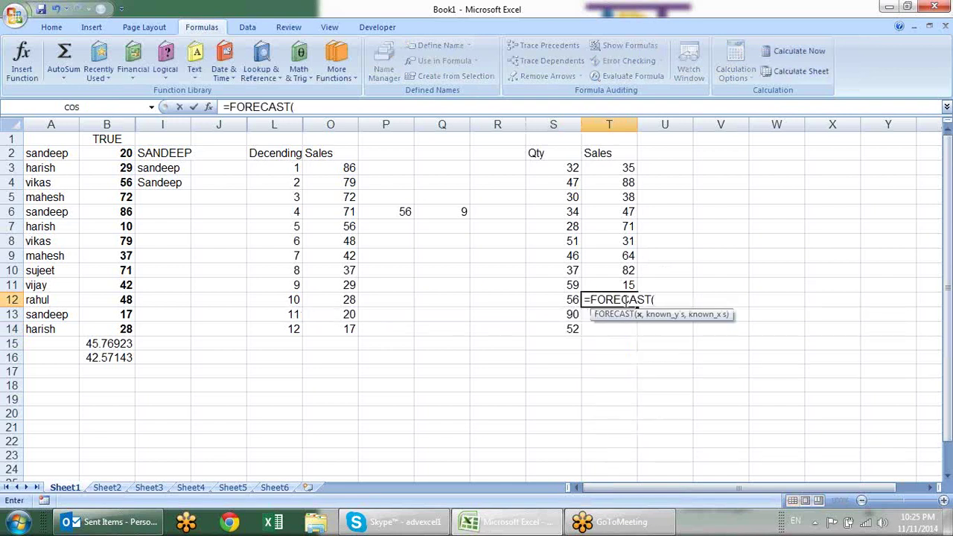
pyautogui.click(572, 298)
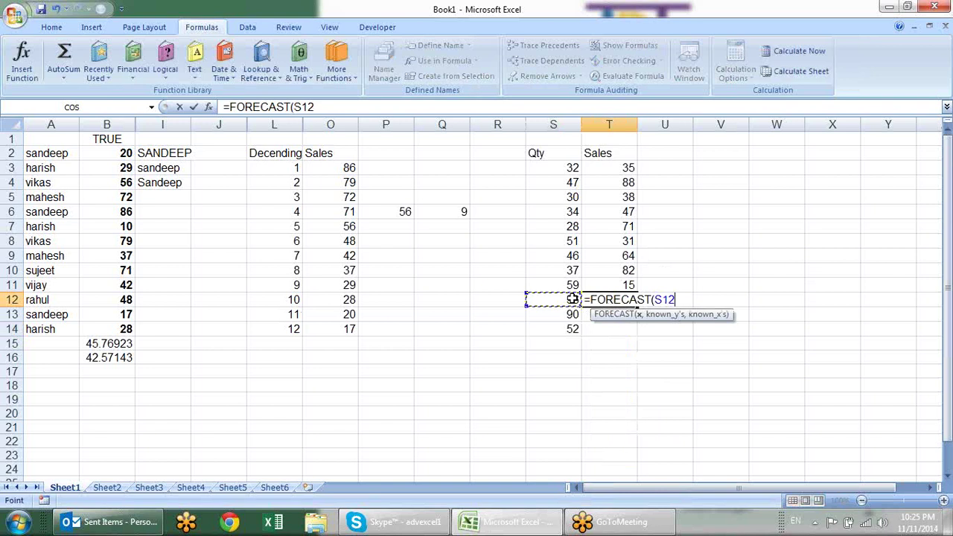
pyautogui.write(',')
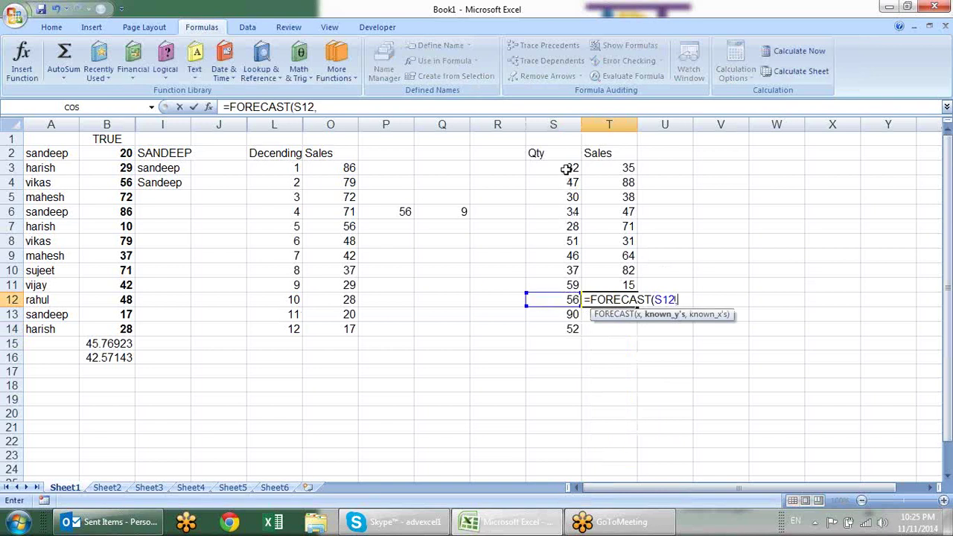
pyautogui.moveTo(566, 167); pyautogui.dragTo(573, 284)
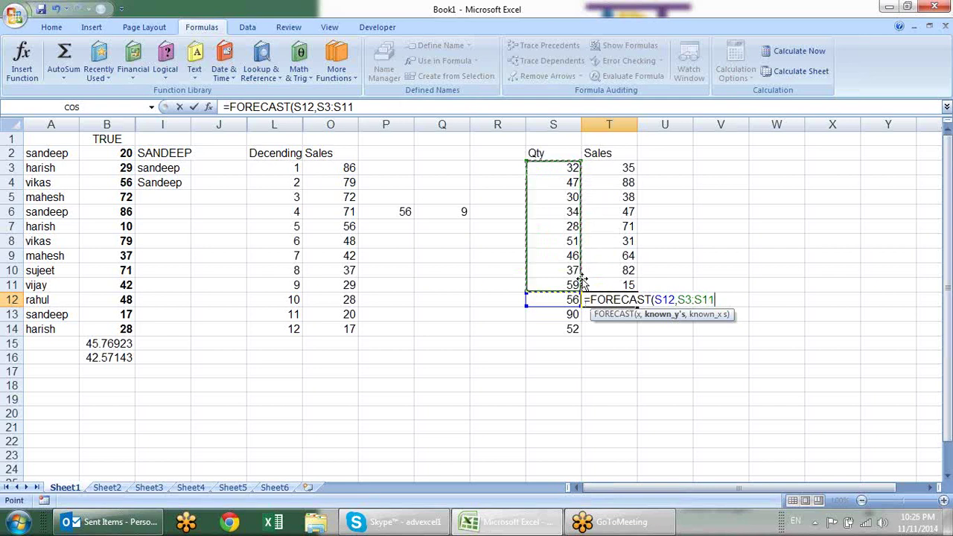
pyautogui.click(602, 167)
pyautogui.moveTo(609, 197); pyautogui.dragTo(605, 282)
pyautogui.moveTo(610, 168); pyautogui.dragTo(615, 285)
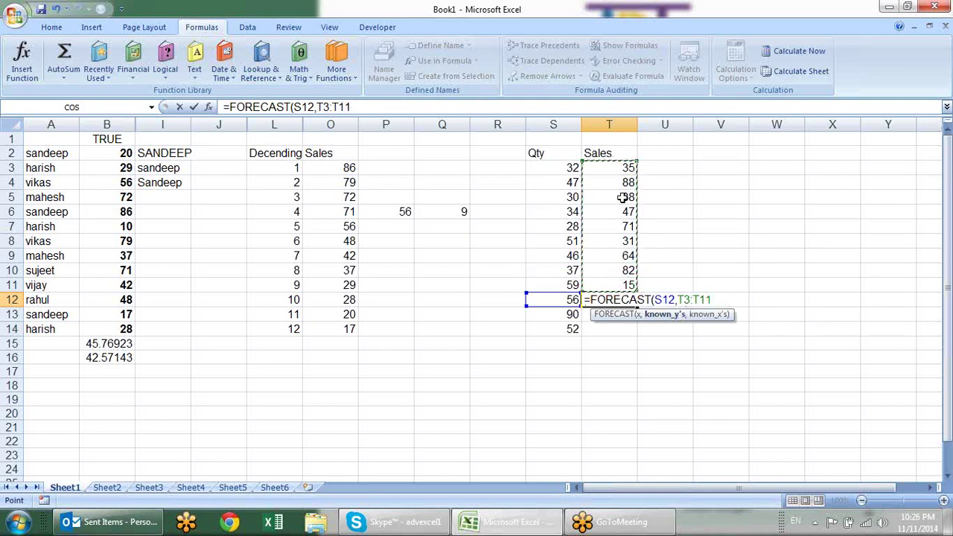
pyautogui.write(',')
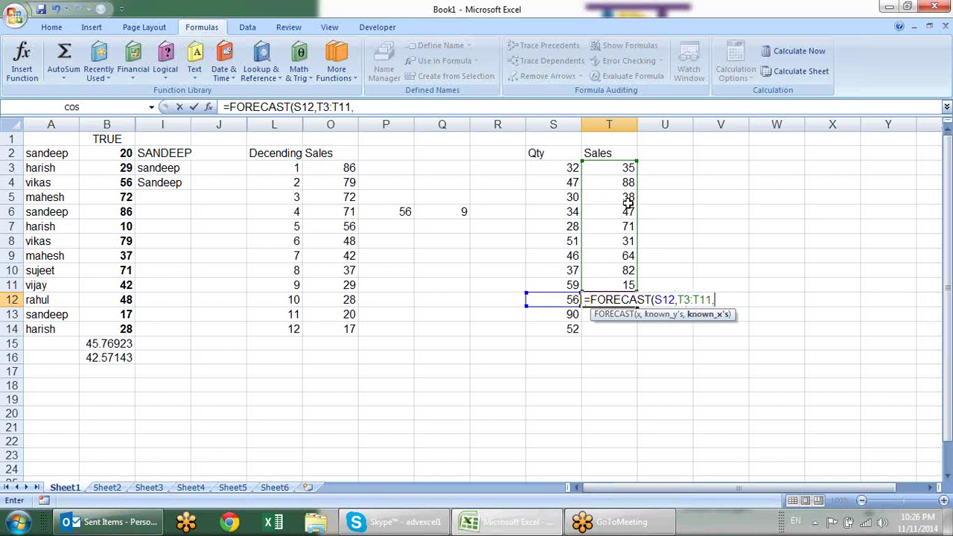
pyautogui.moveTo(569, 170); pyautogui.dragTo(572, 278)
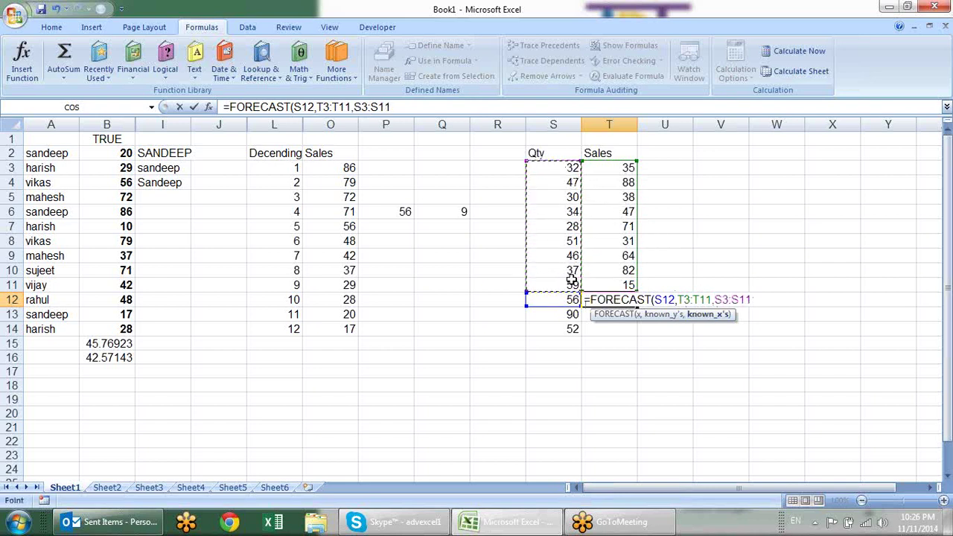
pyautogui.press('Return')
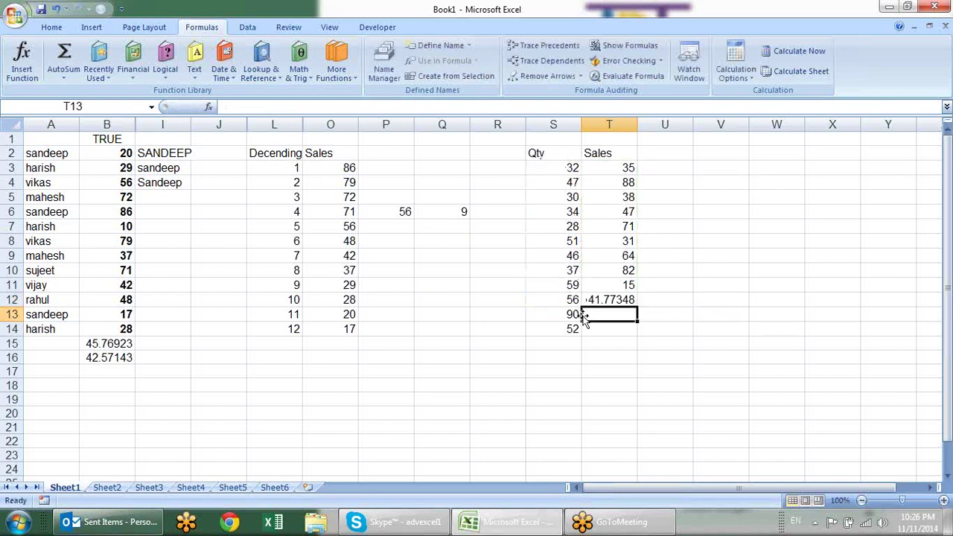
# - Make T12's FORECAST ranges absolute: $T$3:$T$11 and $S$3:$S$11
pyautogui.click(629, 297)
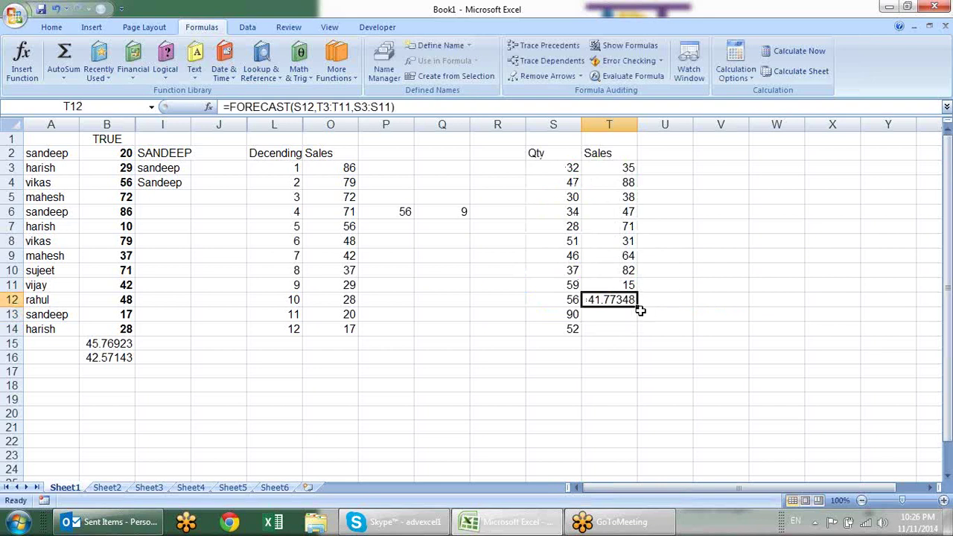
pyautogui.press('F2')
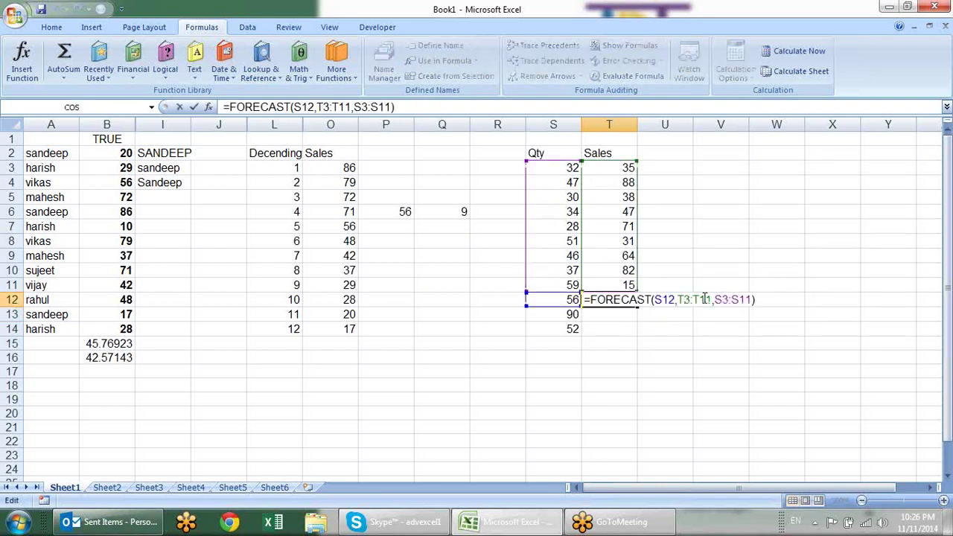
pyautogui.click(704, 300)
pyautogui.doubleClick(700, 299)
pyautogui.press('F4')
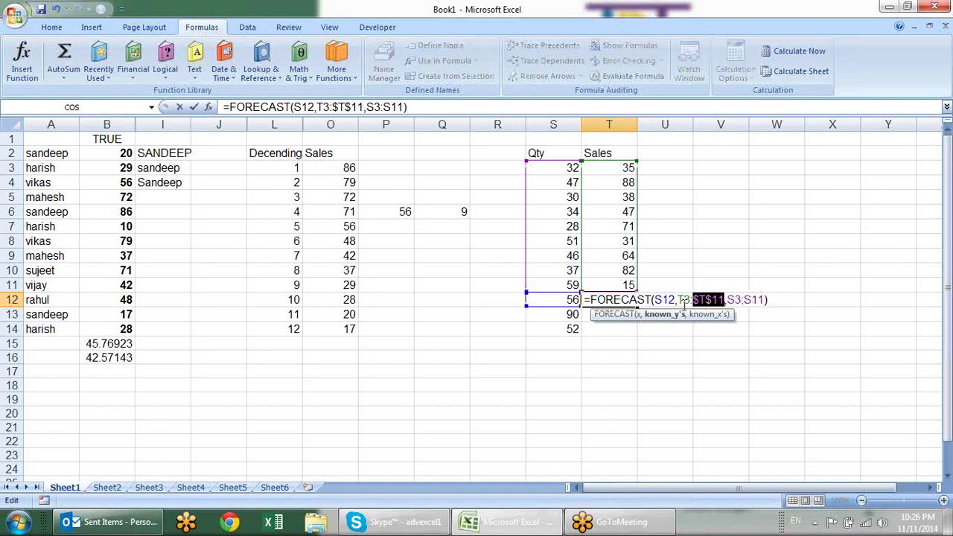
pyautogui.click(684, 300)
pyautogui.press('F4')
pyautogui.click(754, 300)
pyautogui.press('F4')
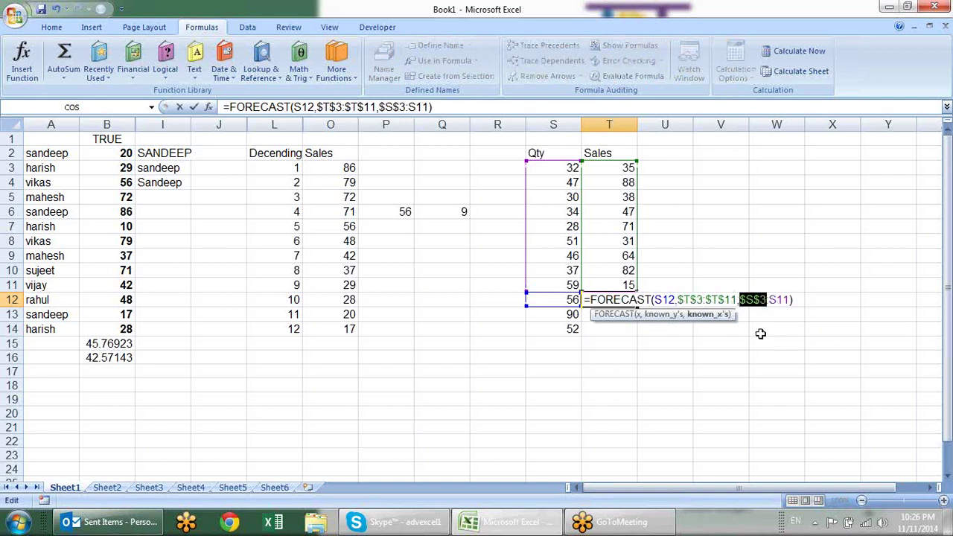
pyautogui.press('Right')
pyautogui.press('Right')
pyautogui.press('F4')
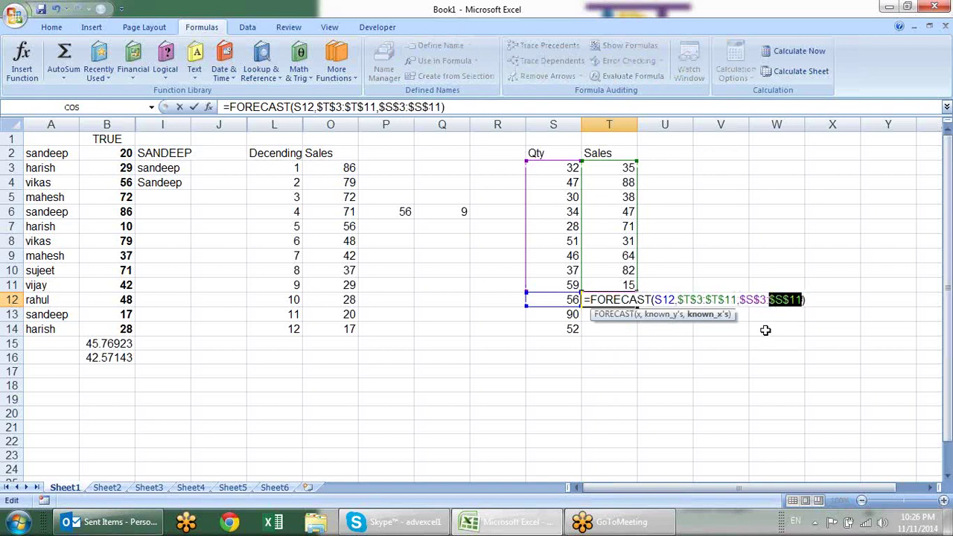
pyautogui.press('Return')
# - Fill the forecast down to T14, giving 18.69264 and 44.48887
pyautogui.click(633, 301)
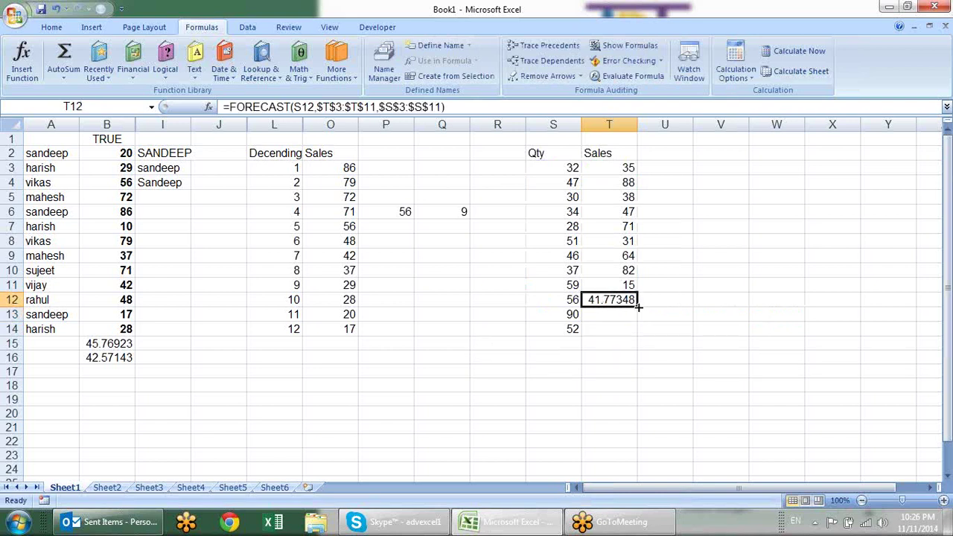
pyautogui.moveTo(638, 309); pyautogui.dragTo(638, 335)
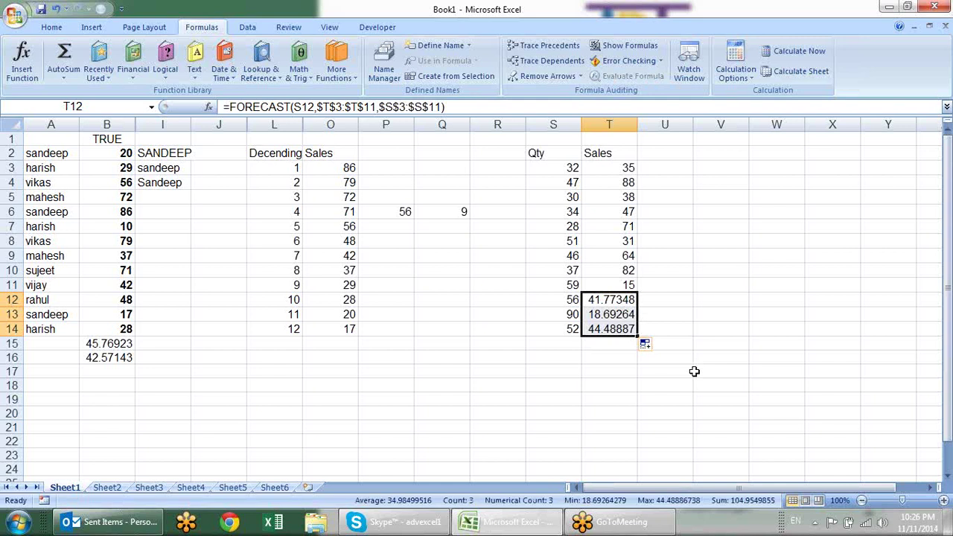
pyautogui.click(694, 372)
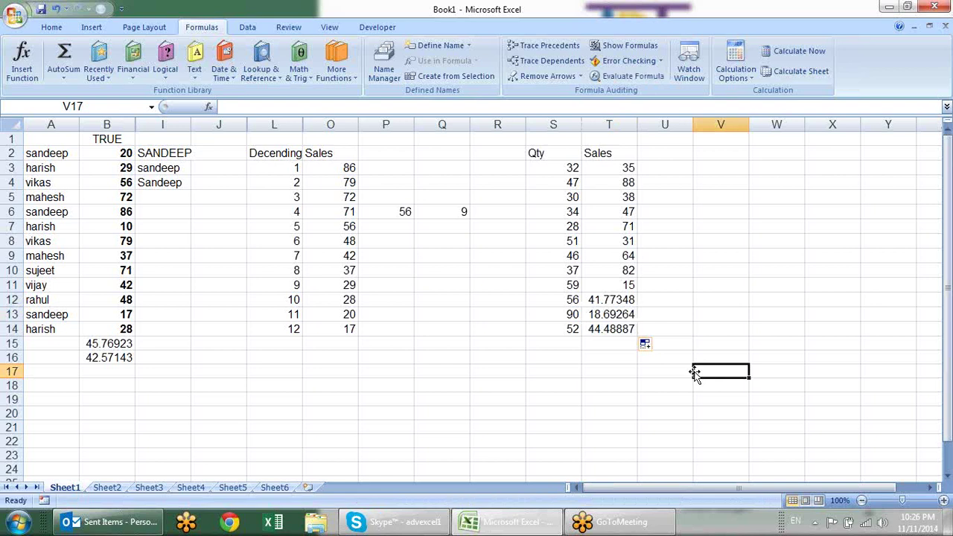
# - Inspect the CHOOSE/LARGE/SMALL formula in O3 and the marks in column B
pyautogui.click(711, 184)
pyautogui.click(703, 155)
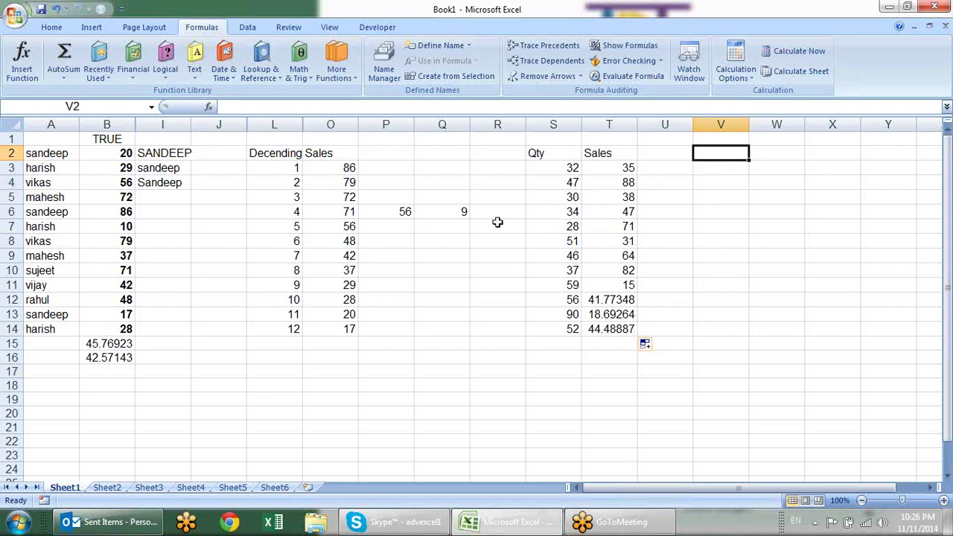
pyautogui.click(345, 170)
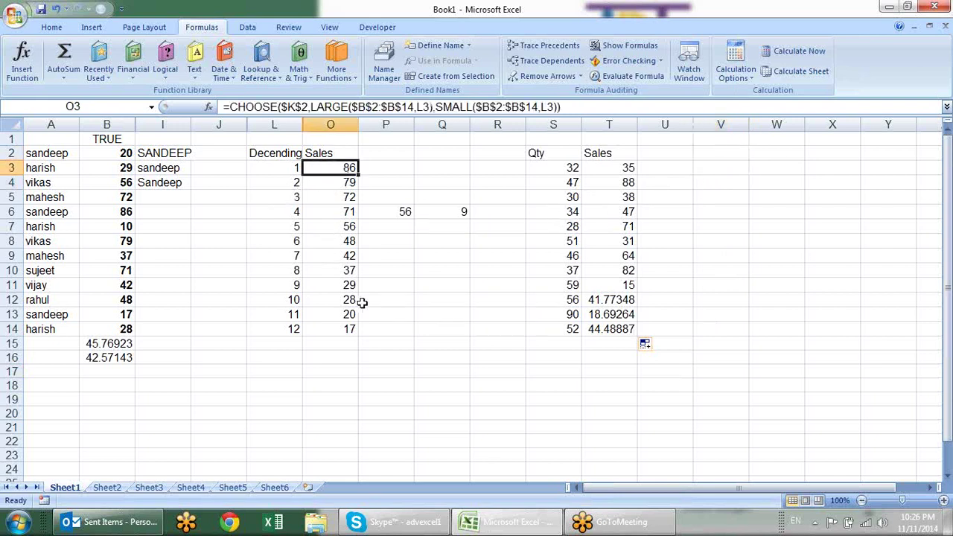
pyautogui.moveTo(105, 158); pyautogui.dragTo(117, 328)
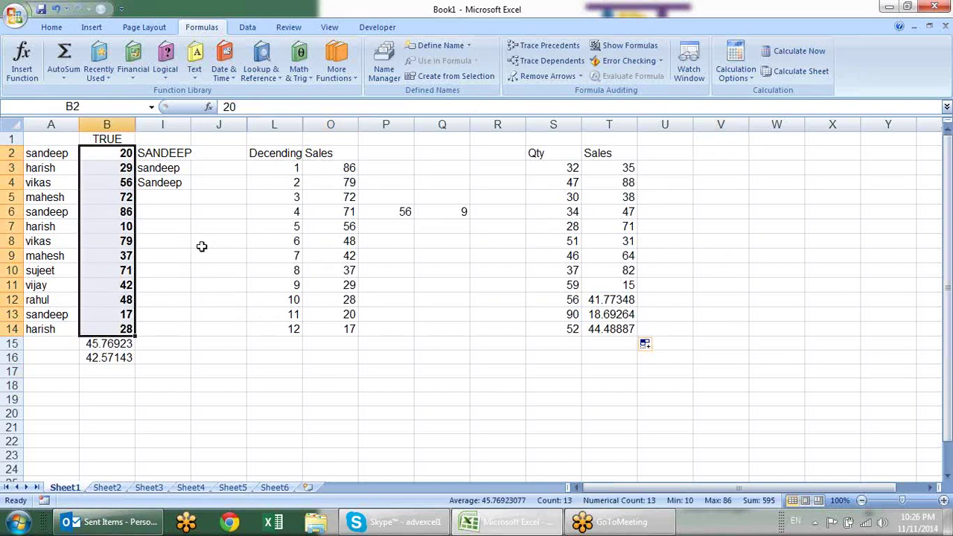
# - Enter =MEDIAN(B2:B14) in J8 so it returns 42
pyautogui.click(199, 247)
pyautogui.write('=')
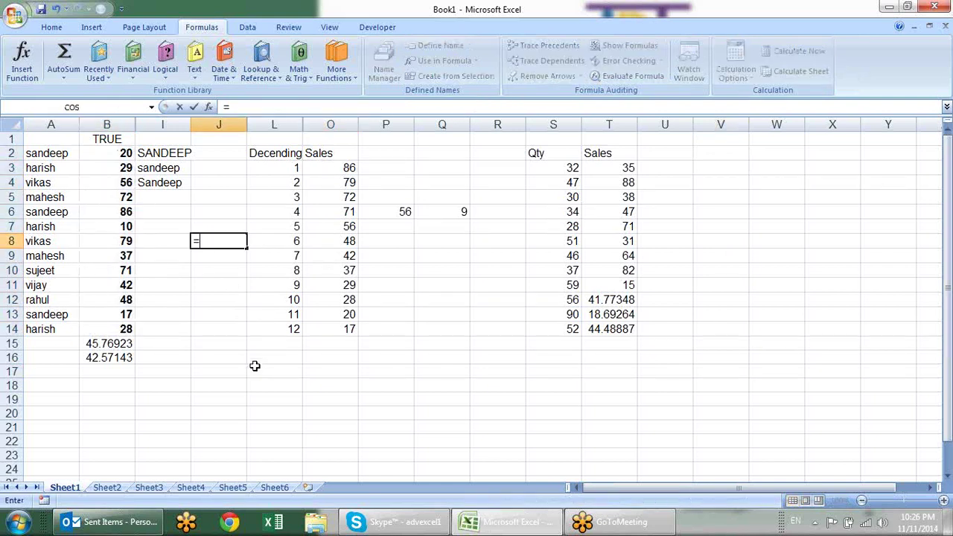
pyautogui.write('med')
pyautogui.press('Tab')
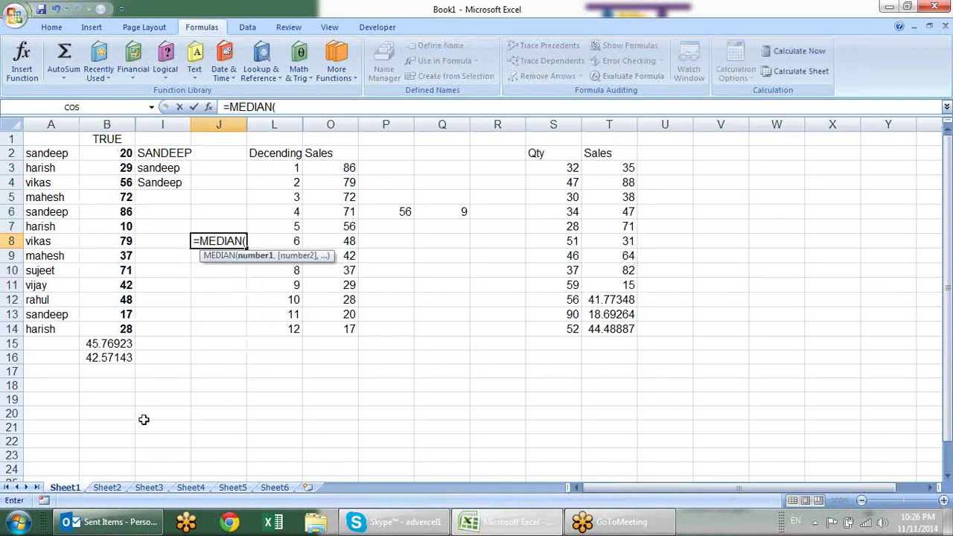
pyautogui.moveTo(113, 154); pyautogui.dragTo(126, 332)
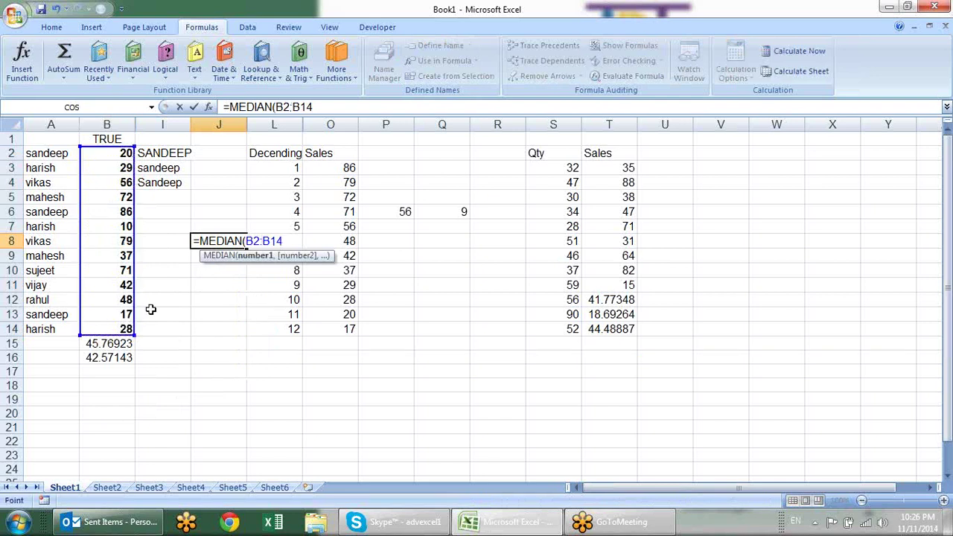
pyautogui.press('Return')
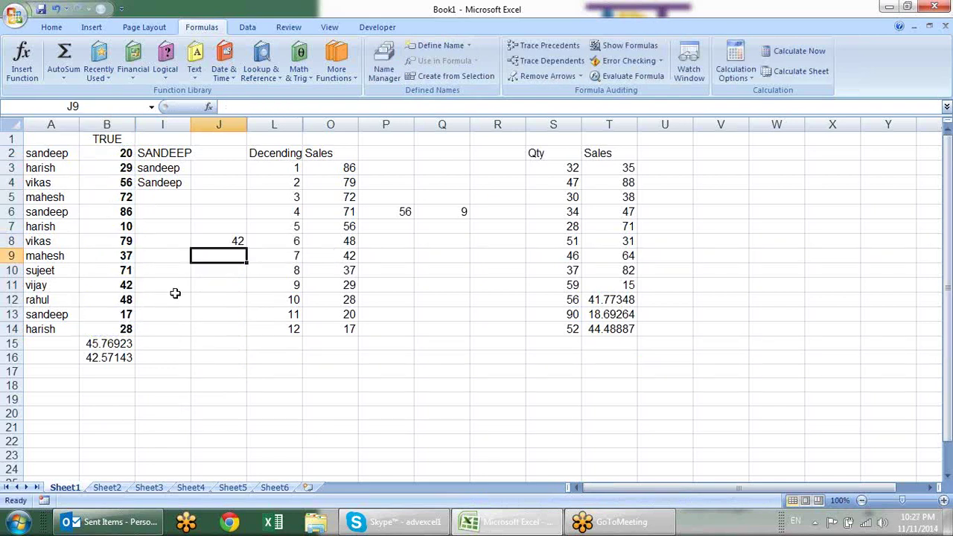
pyautogui.click(227, 243)
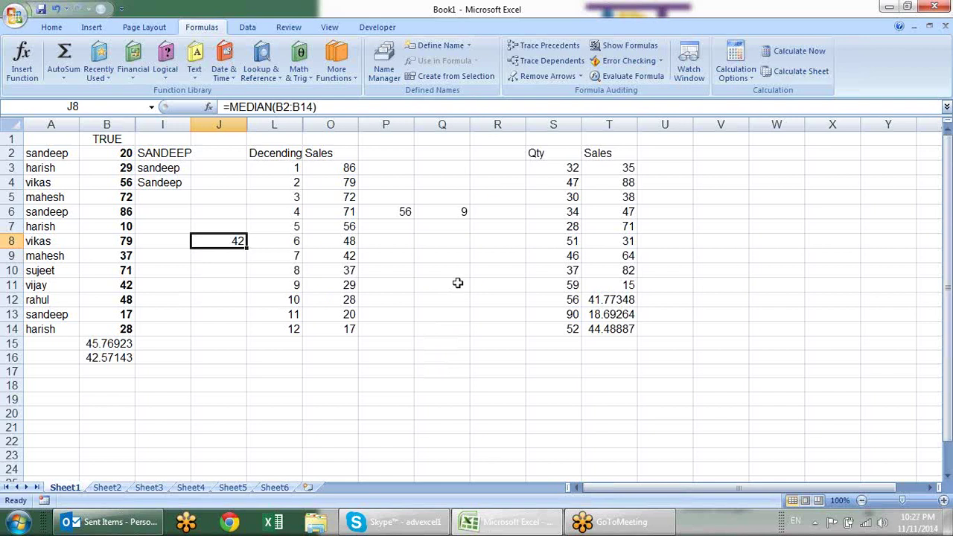
pyautogui.click(436, 254)
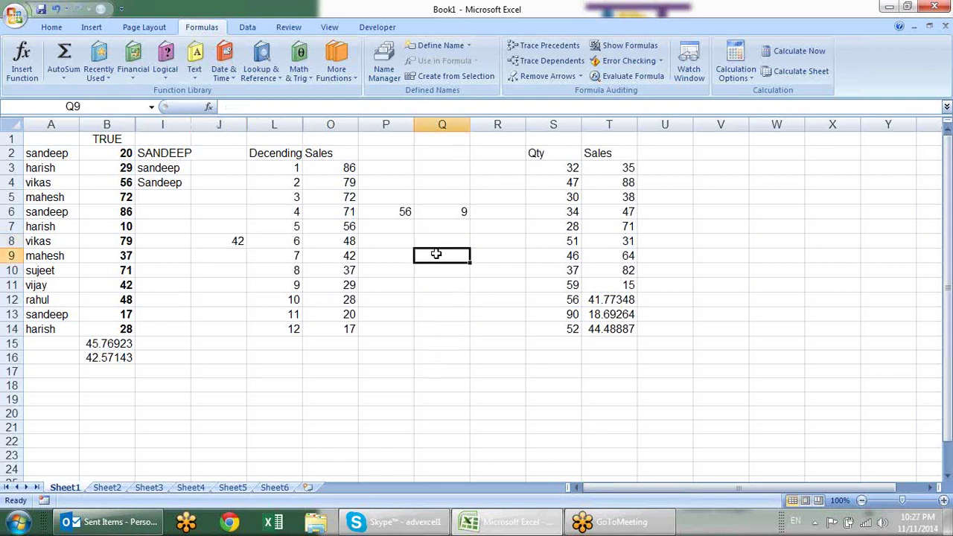
# - Enter =STDEV(B2:B14) in J9, giving 25.1931, and reopen it to show the range
pyautogui.click(227, 259)
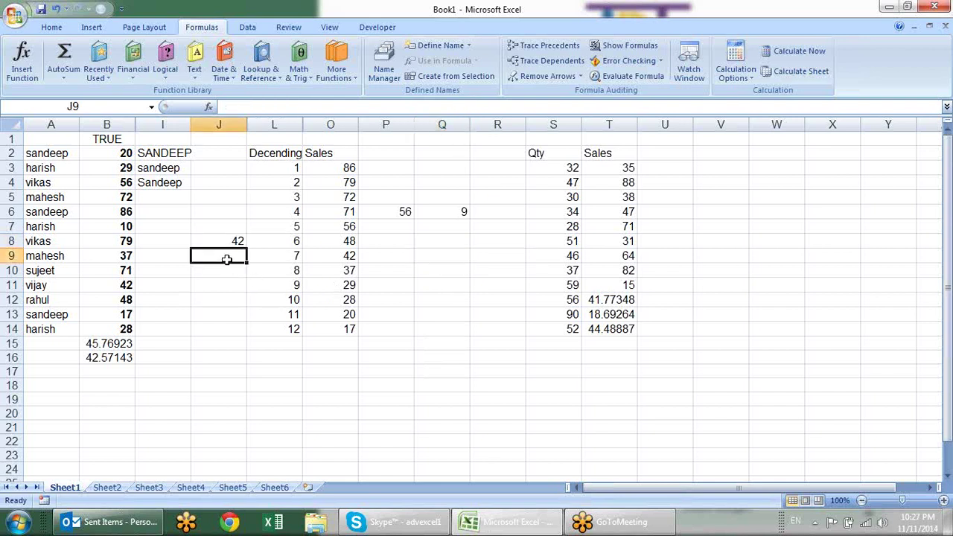
pyautogui.write('=ste')
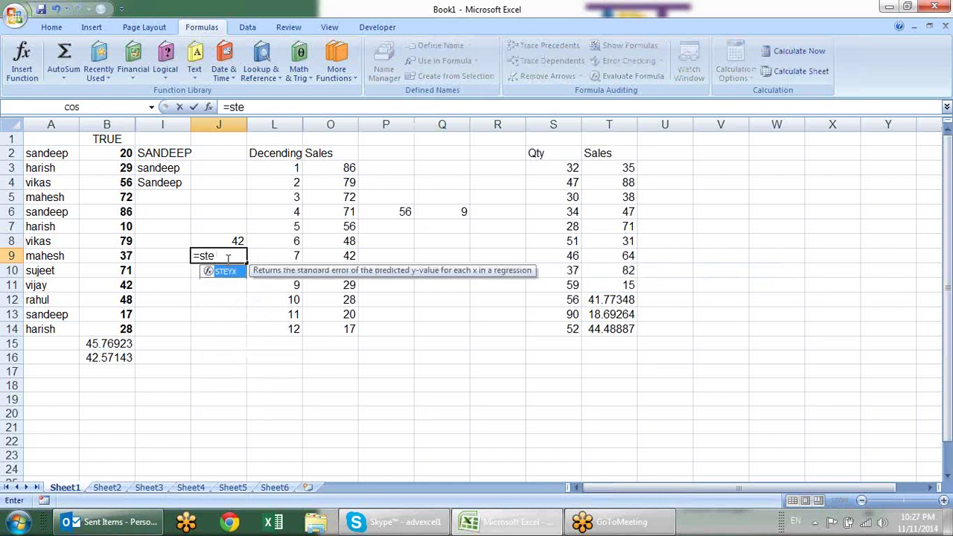
pyautogui.press('BackSpace')
pyautogui.write('d')
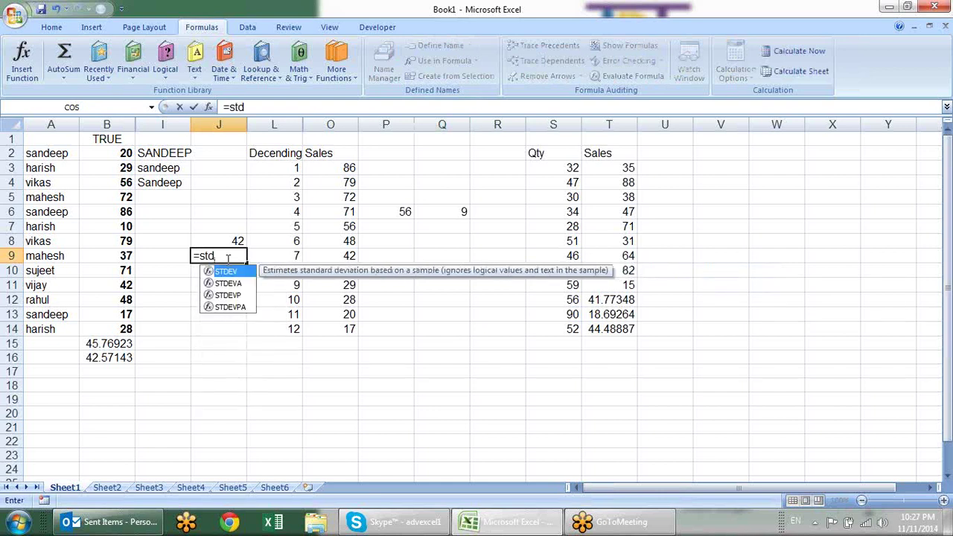
pyautogui.press('Tab')
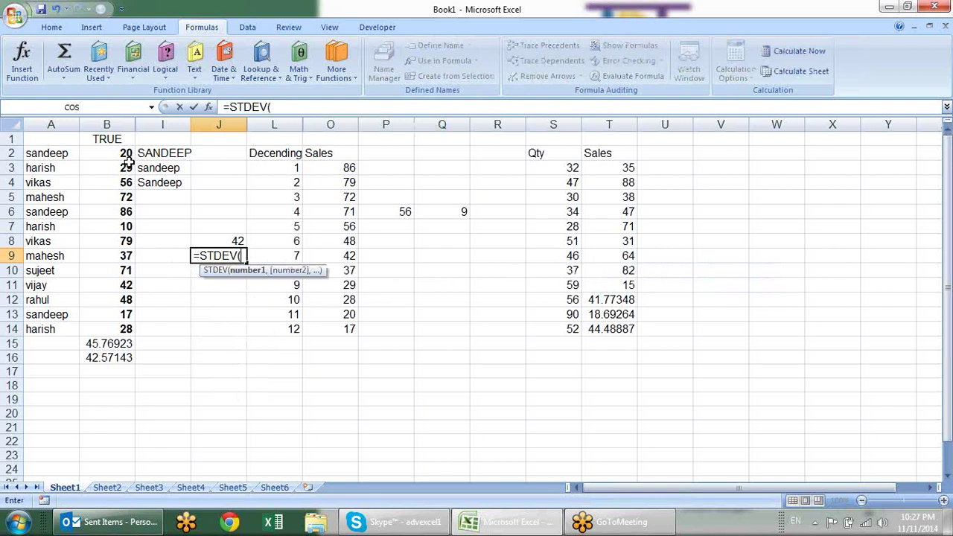
pyautogui.moveTo(111, 152); pyautogui.dragTo(119, 328)
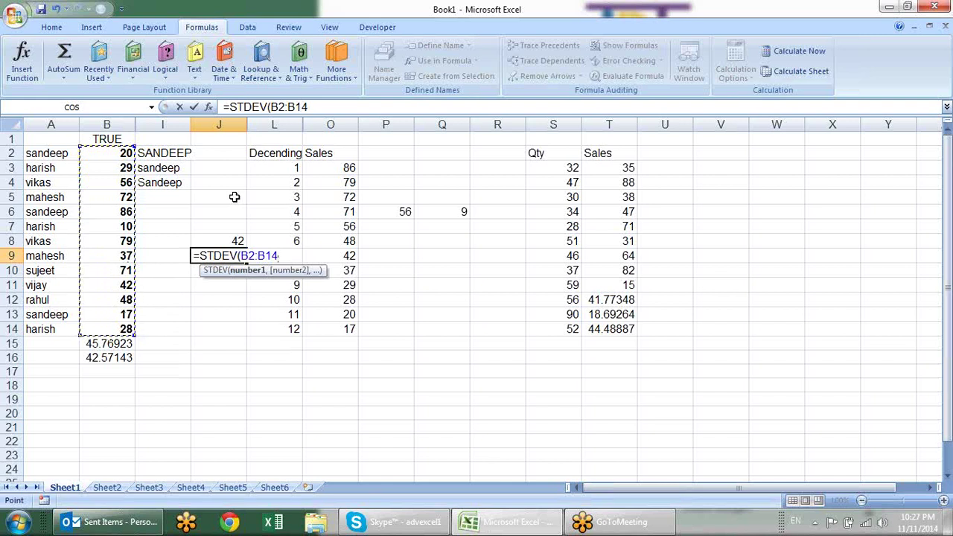
pyautogui.write(')')
pyautogui.press('Return')
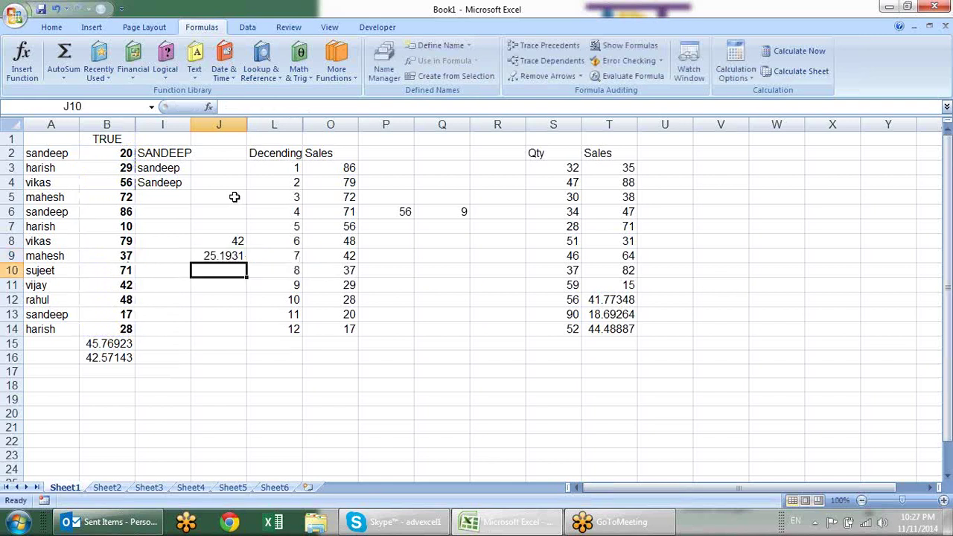
pyautogui.click(222, 253)
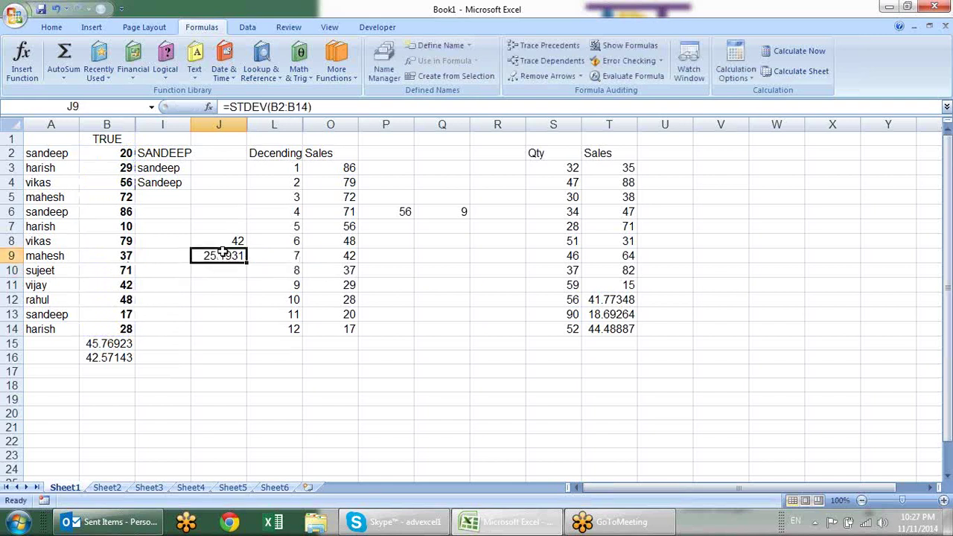
pyautogui.doubleClick(222, 253)
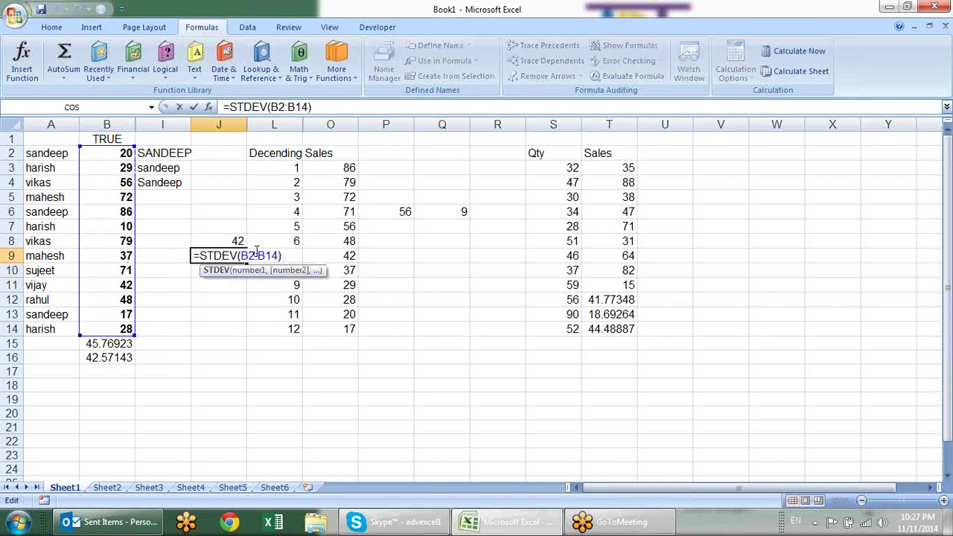
# - Leave J9 unchanged and browse the Engineering, Cube and Statistical function categories under More Functions
pyautogui.press('Escape')
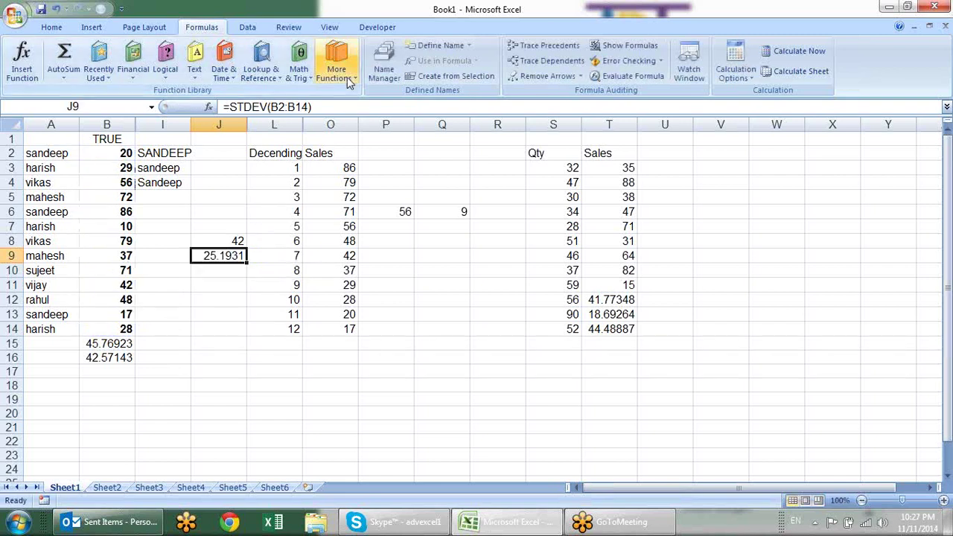
pyautogui.click(347, 76)
pyautogui.moveTo(348, 113)
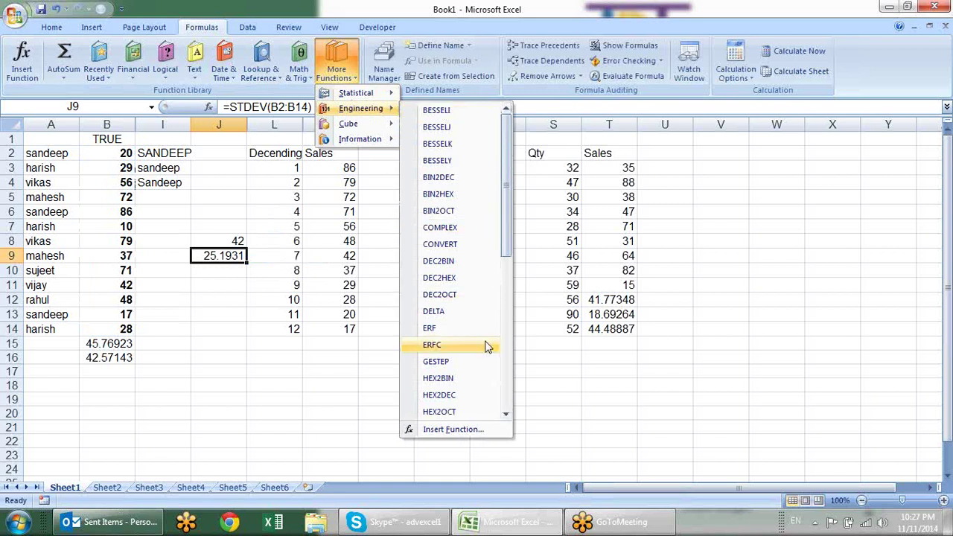
pyautogui.moveTo(508, 171)
pyautogui.mouseDown()
pyautogui.moveTo(502, 291)
pyautogui.moveTo(505, 145)
pyautogui.mouseUp()
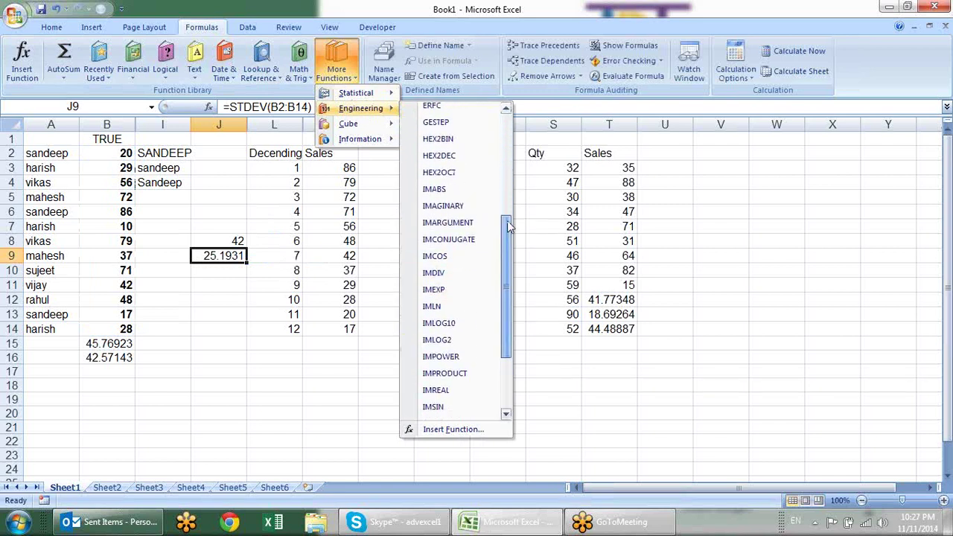
pyautogui.moveTo(504, 146)
pyautogui.mouseDown()
pyautogui.moveTo(497, 306)
pyautogui.moveTo(504, 120)
pyautogui.mouseUp()
pyautogui.moveTo(380, 125)
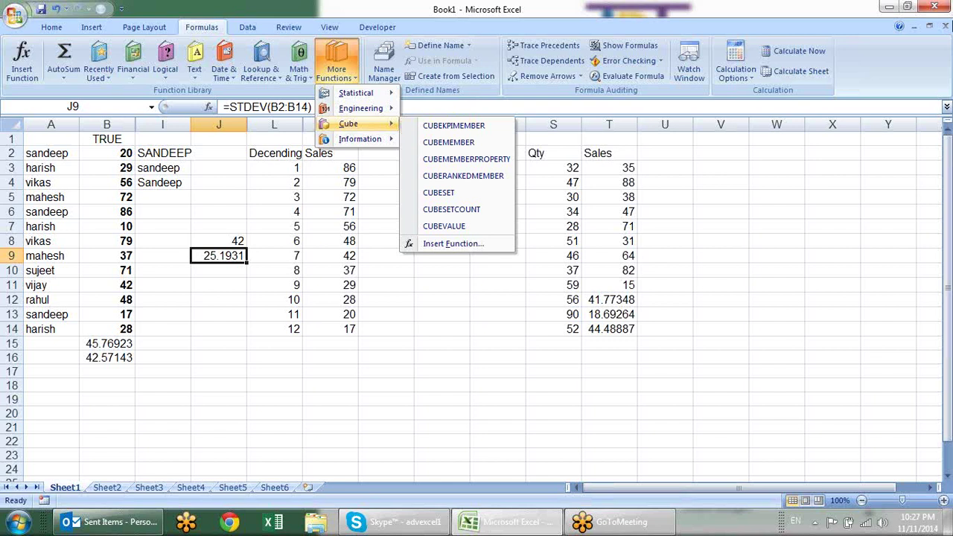
pyautogui.click(787, 385)
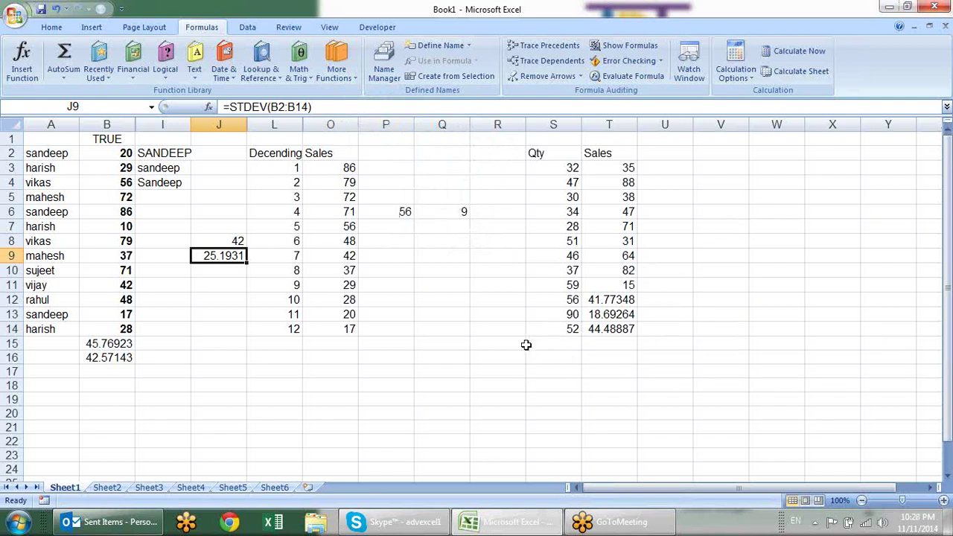
# - Select R11 and browse the Information category, from CELL and ISBLANK through TYPE
pyautogui.click(478, 279)
pyautogui.click(337, 66)
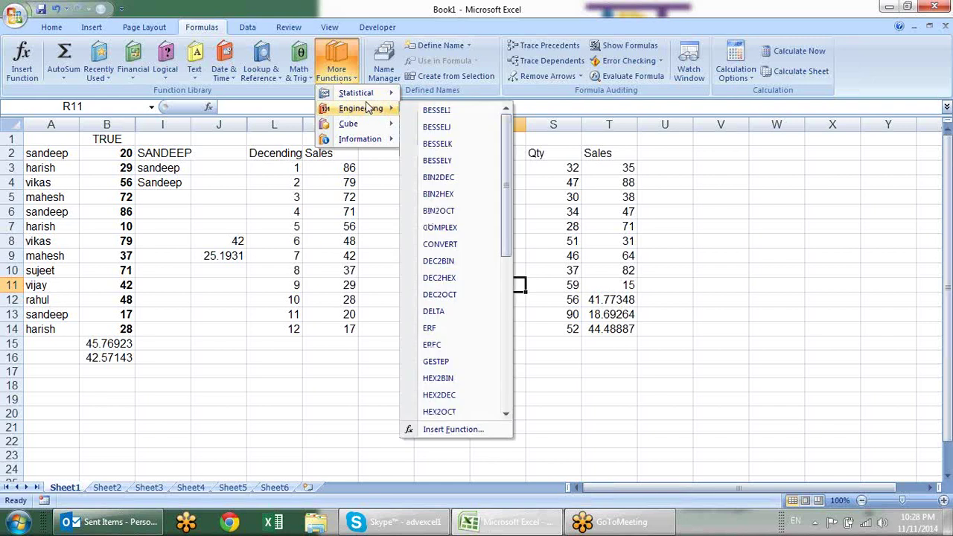
pyautogui.moveTo(375, 98)
pyautogui.moveTo(505, 142); pyautogui.dragTo(507, 379)
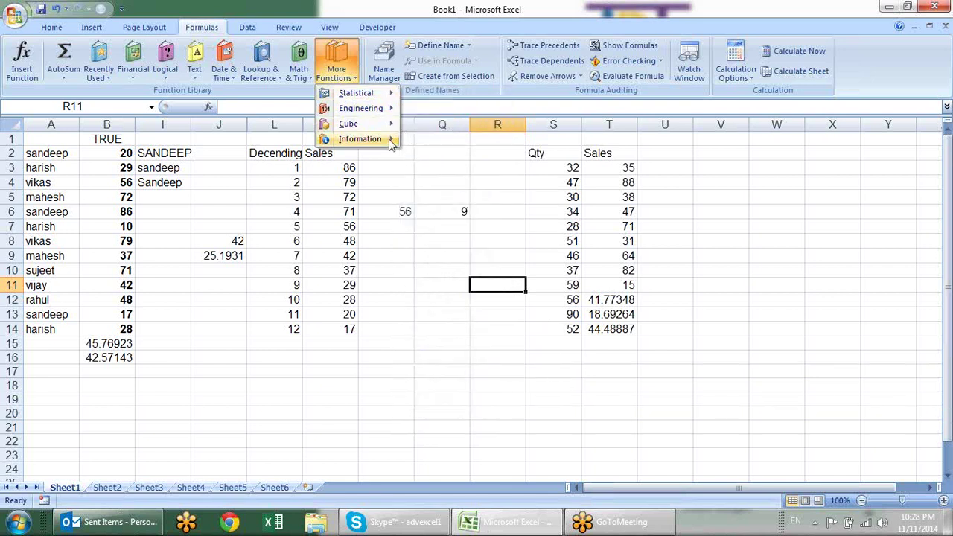
pyautogui.moveTo(392, 143)
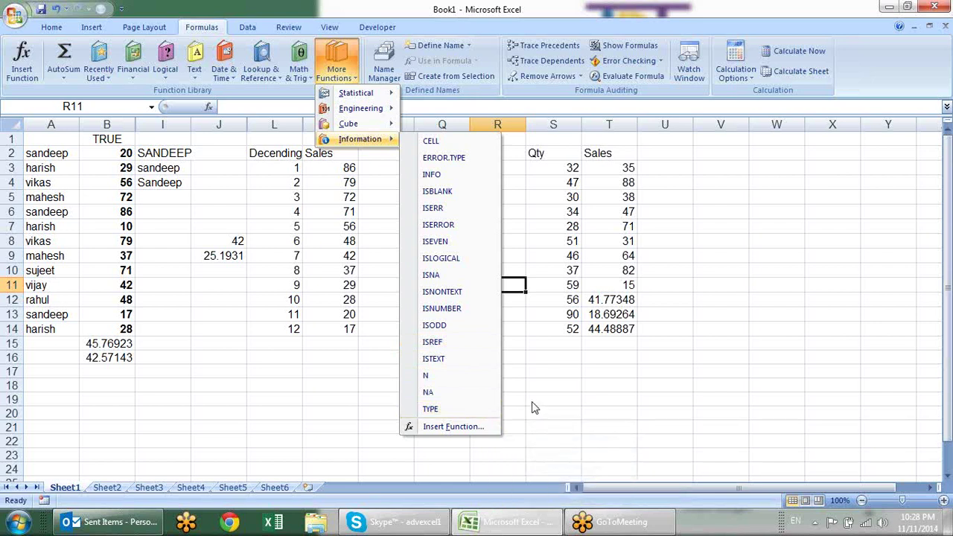
pyautogui.click(566, 400)
# - Switch to Sheet2, select A2, and look over the Information functions such as CELL
pyautogui.click(111, 488)
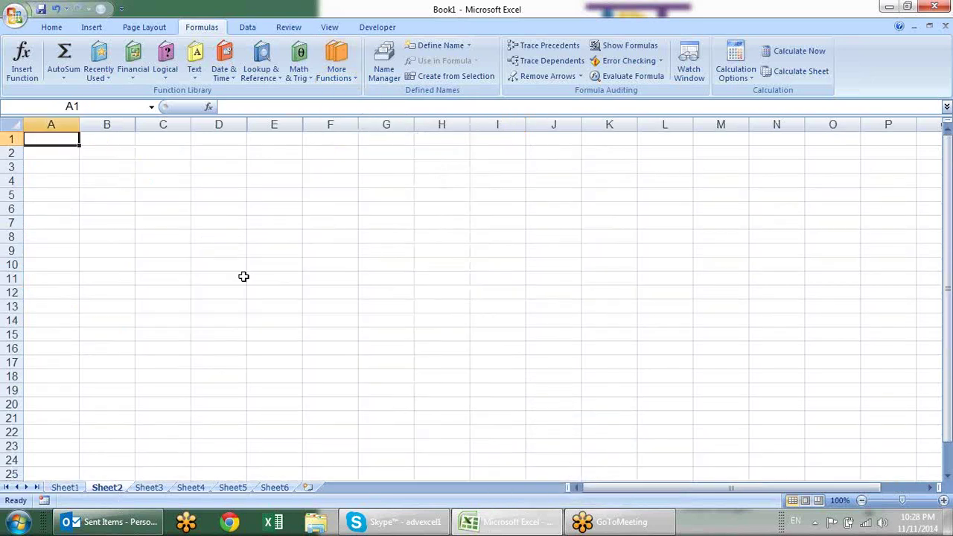
pyautogui.click(198, 218)
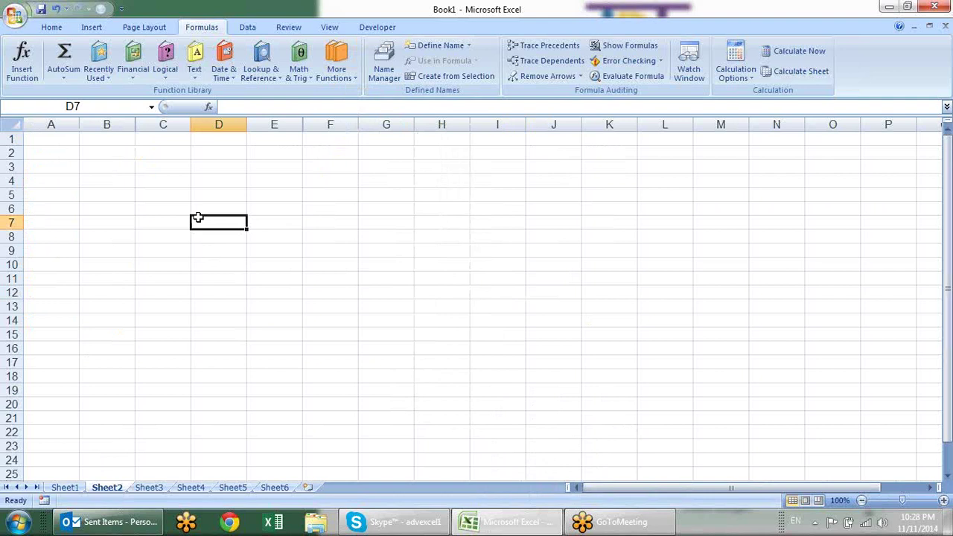
pyautogui.click(128, 155)
pyautogui.click(64, 151)
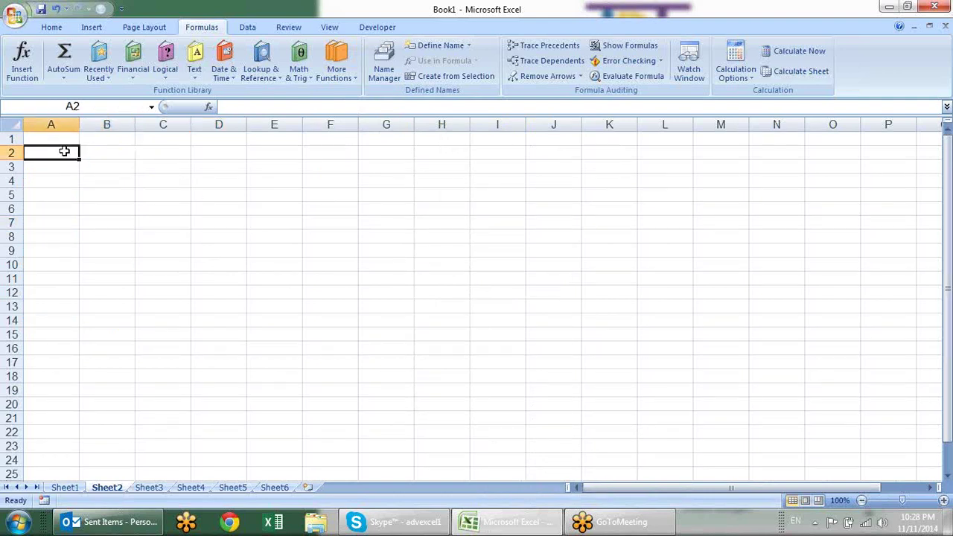
pyautogui.click(339, 74)
pyautogui.moveTo(361, 143)
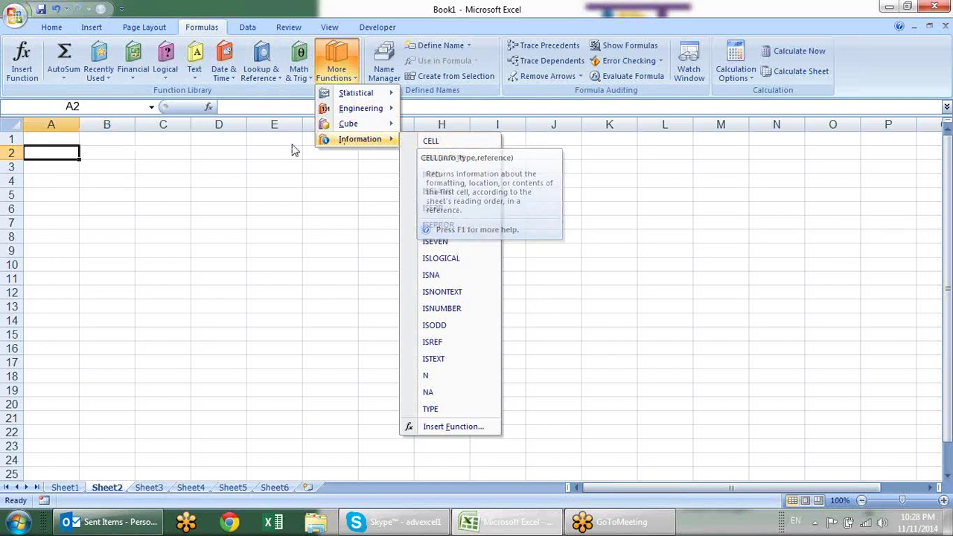
pyautogui.click(234, 184)
# - Enter =CELL("address",D2) in A2 so it shows $D$2
pyautogui.write('=')
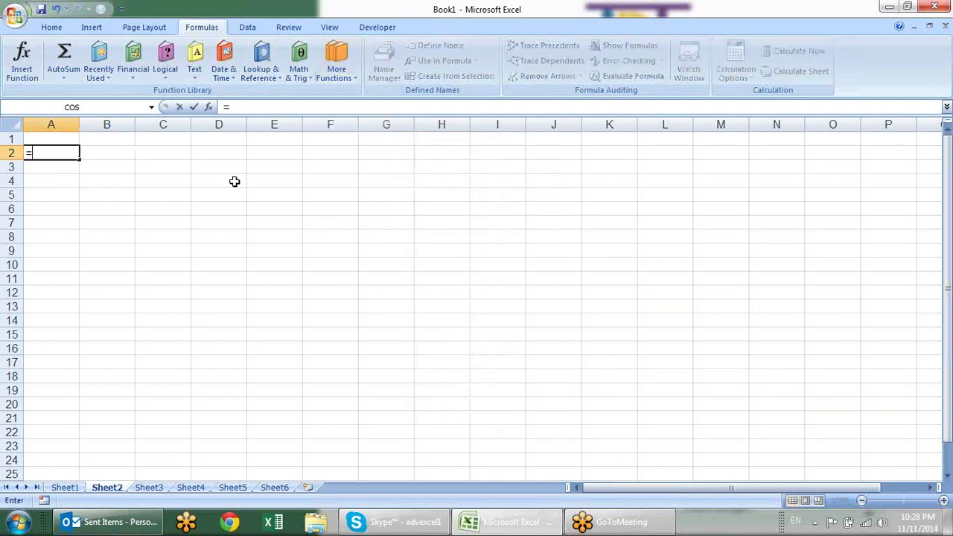
pyautogui.write('CELL(')
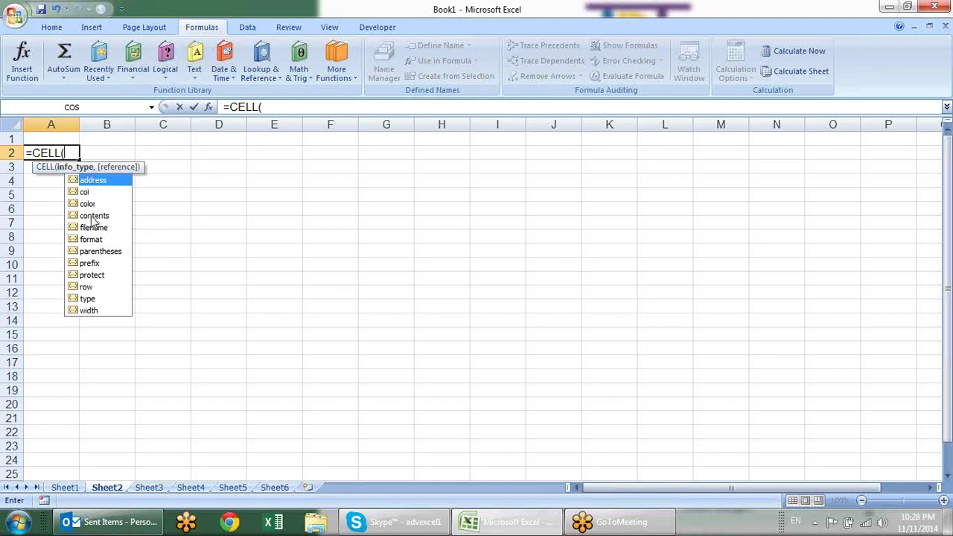
pyautogui.press('Tab')
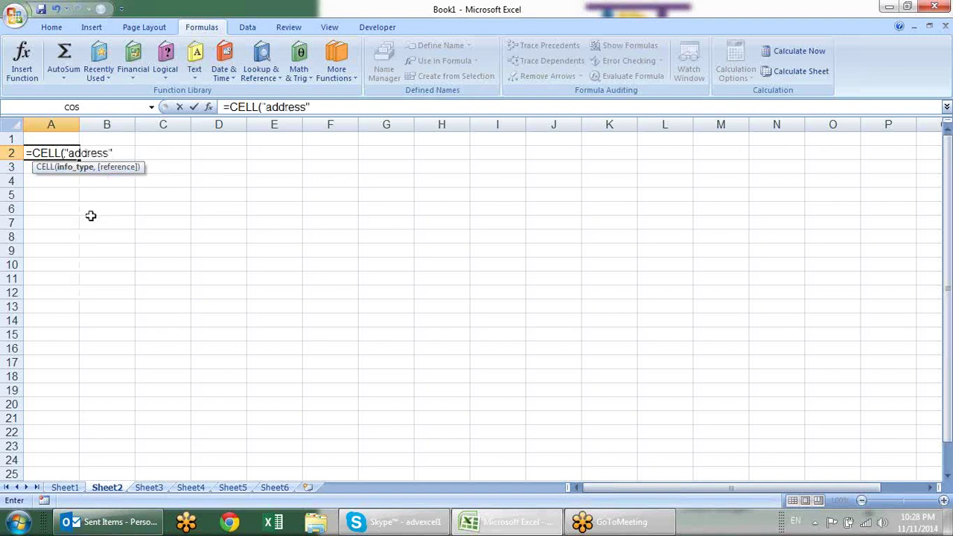
pyautogui.press('Return')
pyautogui.press('Up')
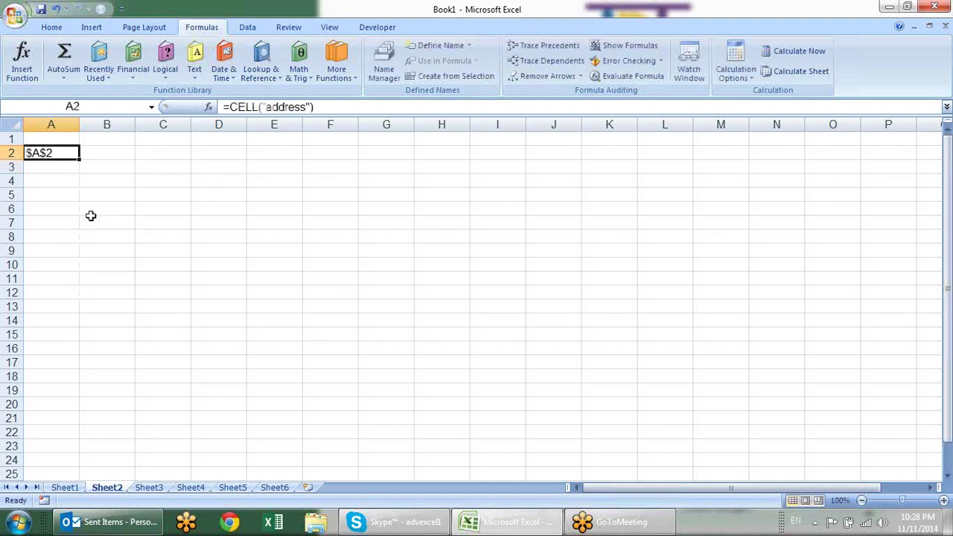
pyautogui.press('F2')
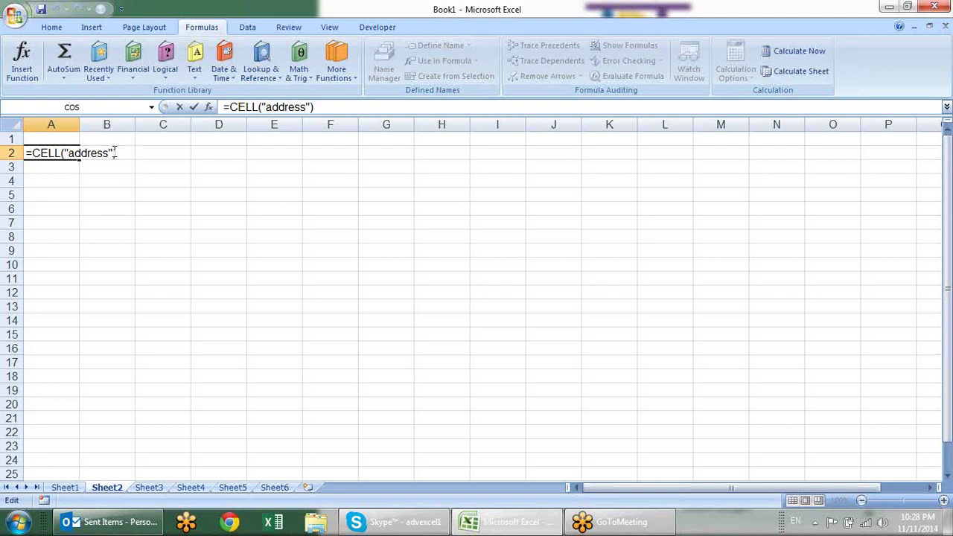
pyautogui.click(114, 152)
pyautogui.write(',')
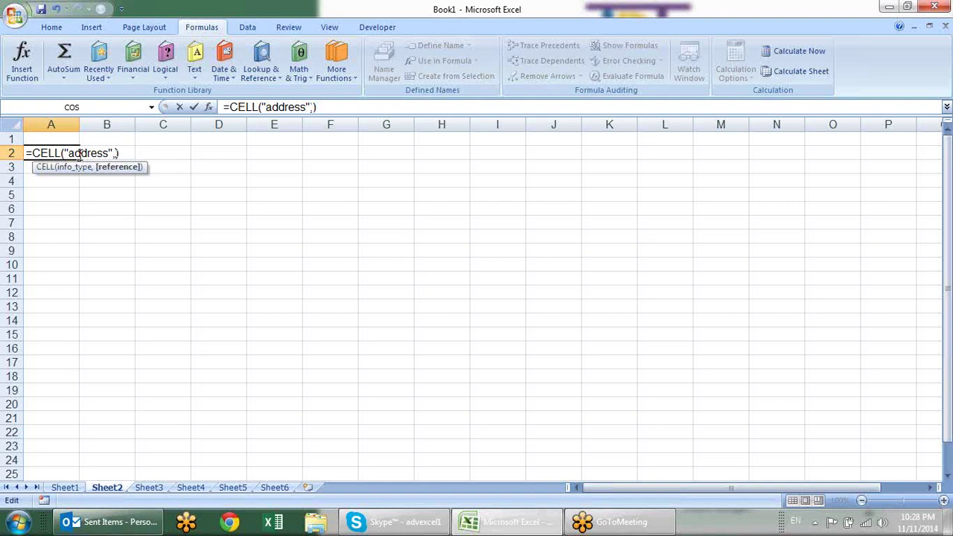
pyautogui.click(232, 152)
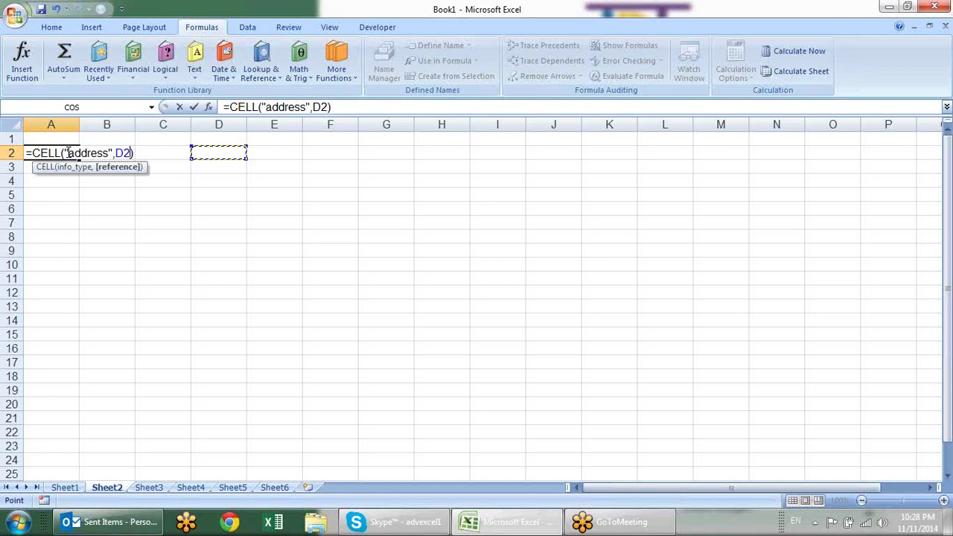
pyautogui.press('Return')
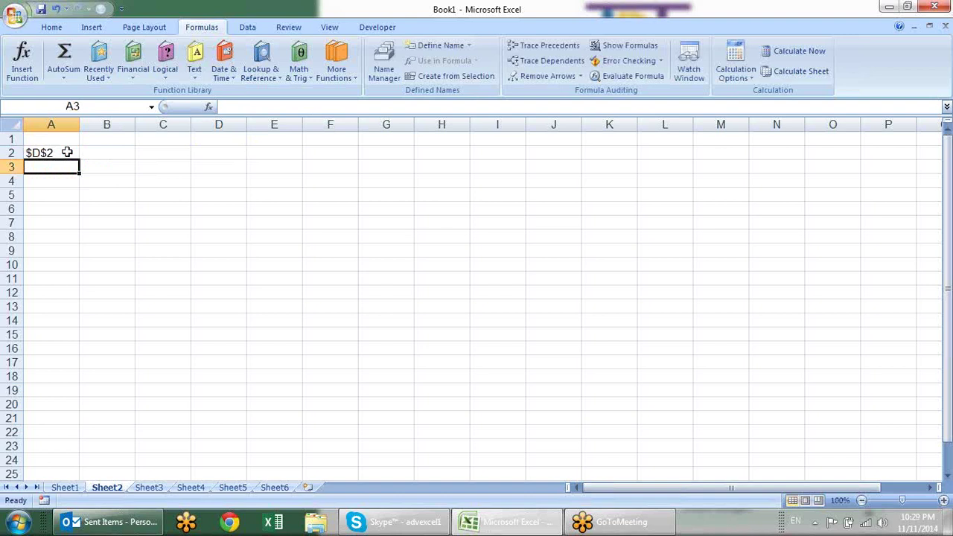
pyautogui.click(67, 152)
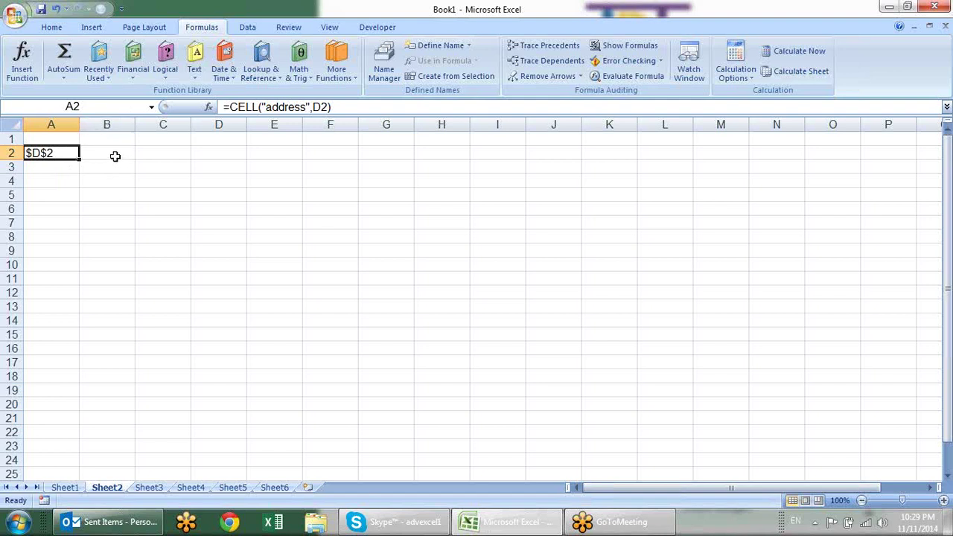
# - Enter =INDIRECT(A2) in B2
pyautogui.click(116, 156)
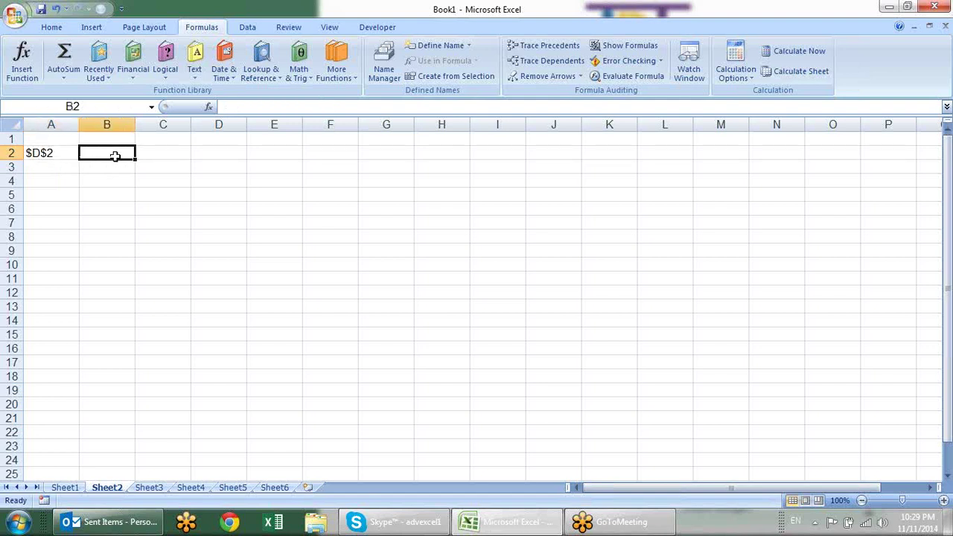
pyautogui.write('=in')
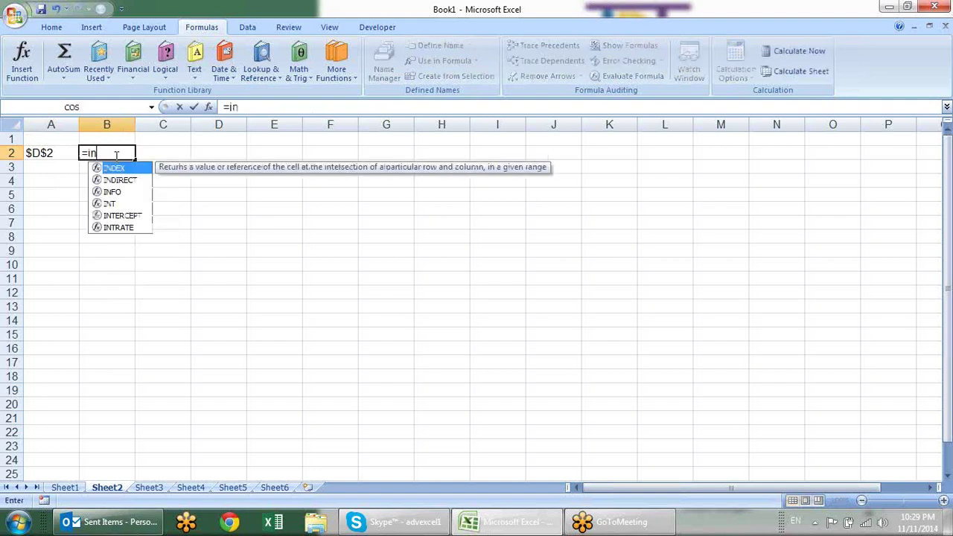
pyautogui.press('Down')
pyautogui.press('Tab')
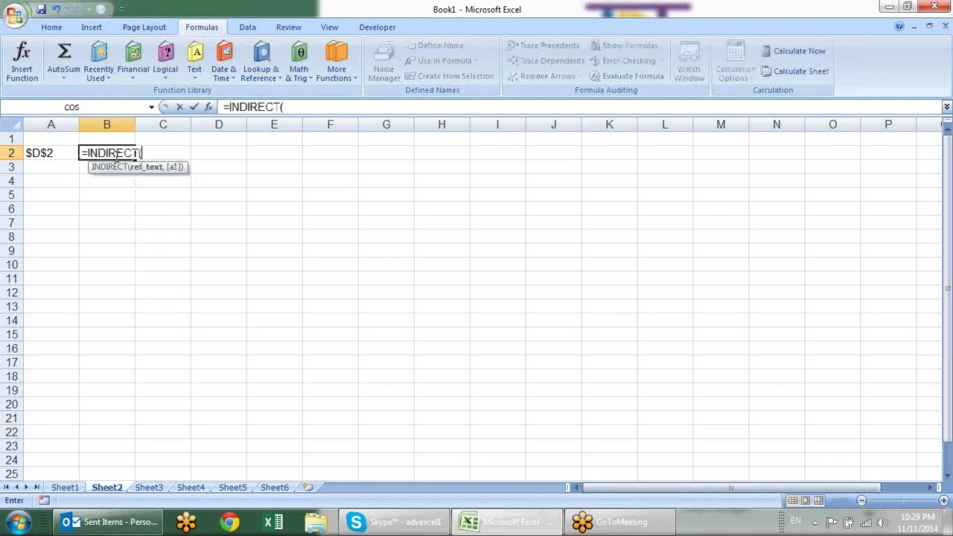
pyautogui.click(52, 149)
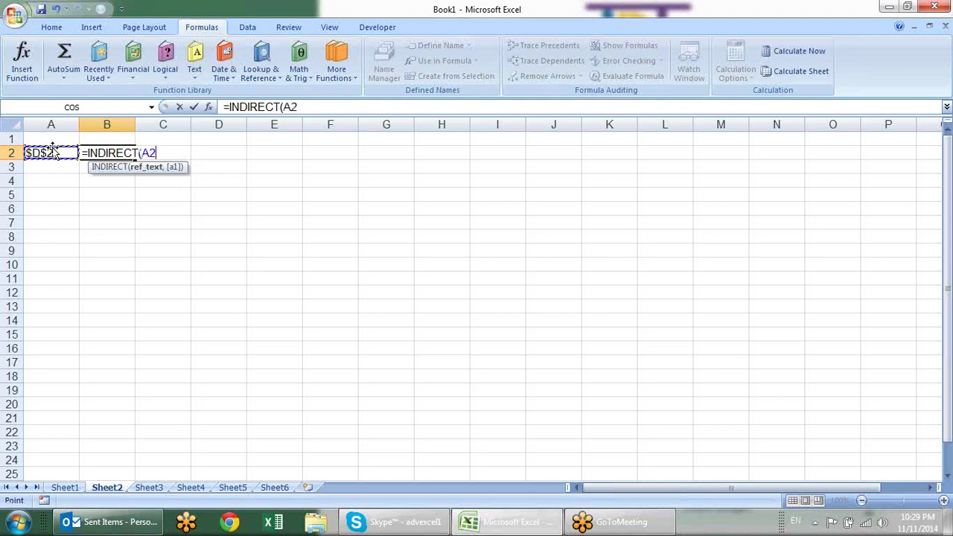
pyautogui.press('Return')
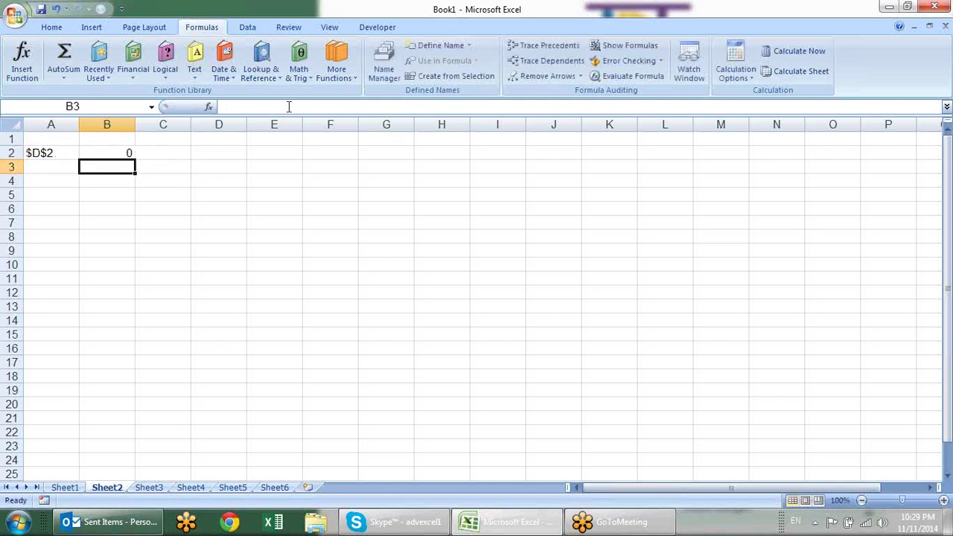
# - Put 12 in D2 and check that B2 now shows 12 via A2's address
pyautogui.click(230, 152)
pyautogui.write('12')
pyautogui.press('Return')
pyautogui.click(100, 151)
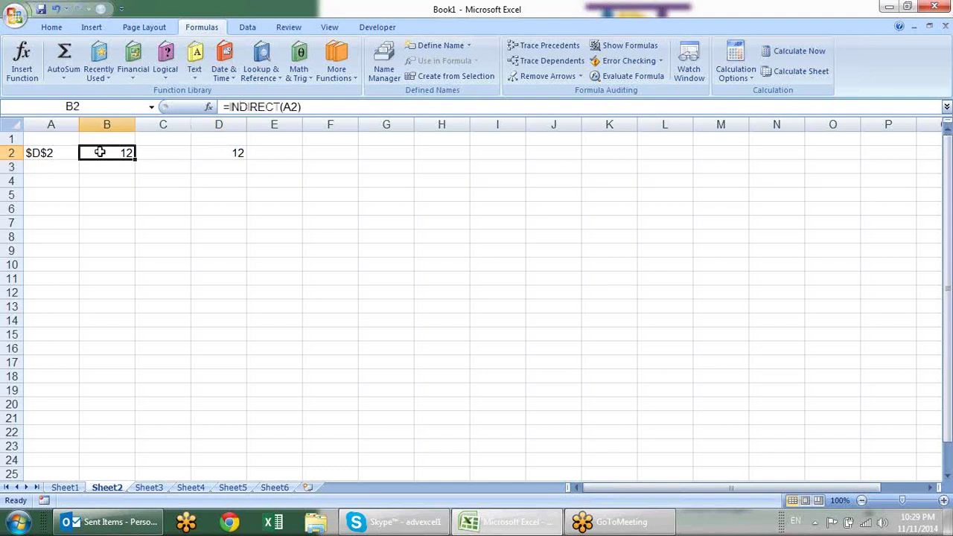
pyautogui.click(59, 153)
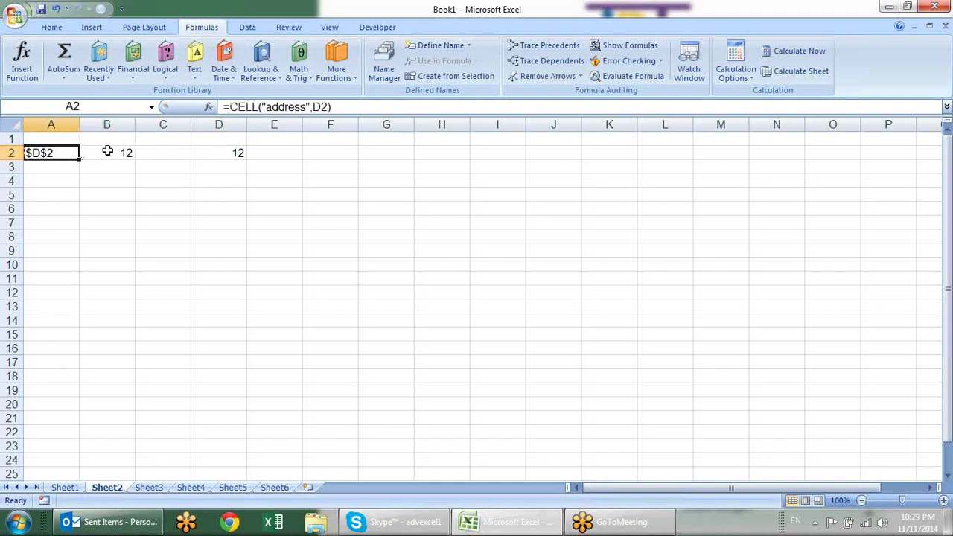
pyautogui.click(105, 151)
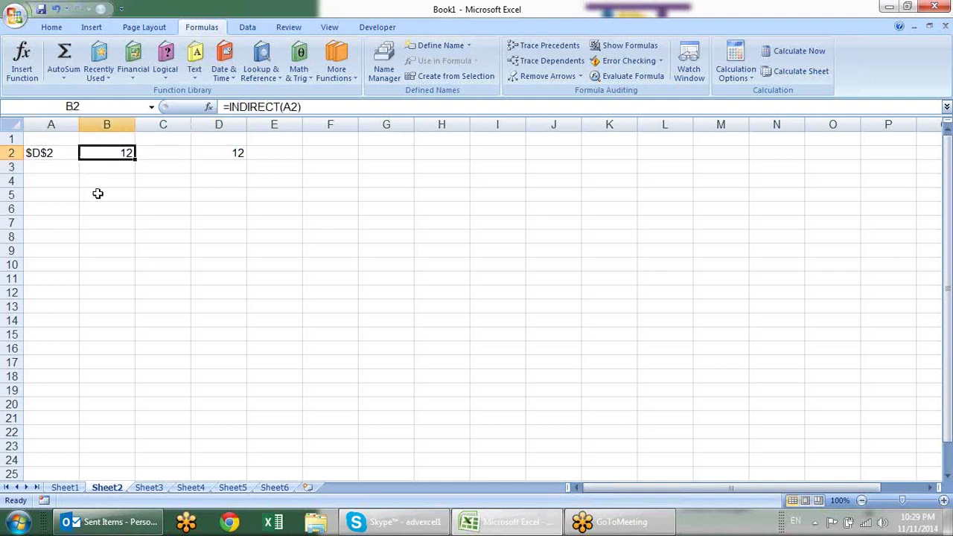
pyautogui.click(165, 177)
pyautogui.click(69, 151)
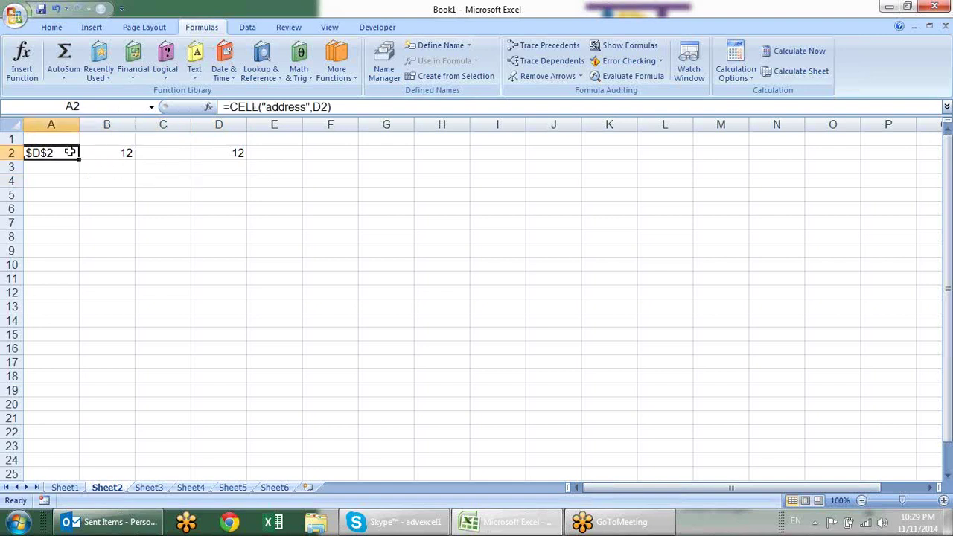
# - Enter =CELL("col") in A4
pyautogui.click(62, 179)
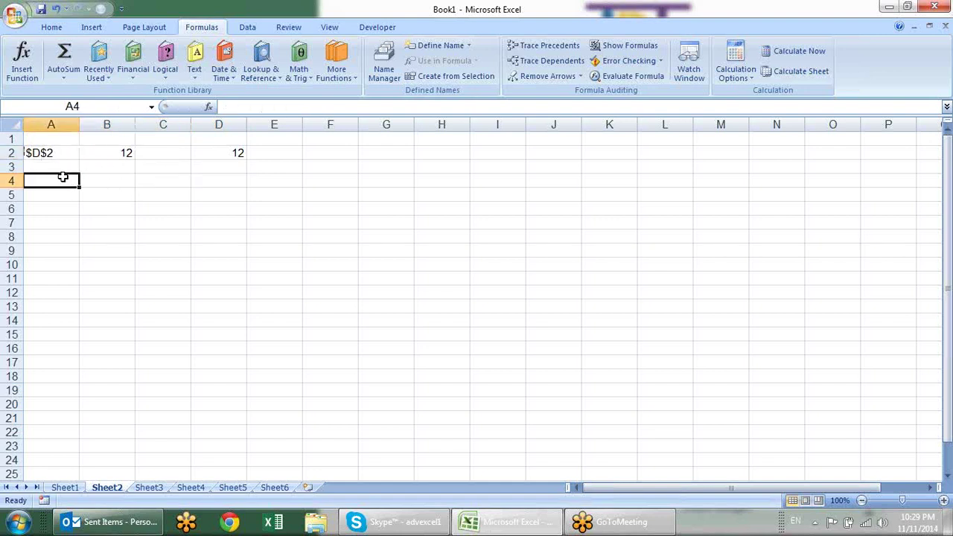
pyautogui.write('=')
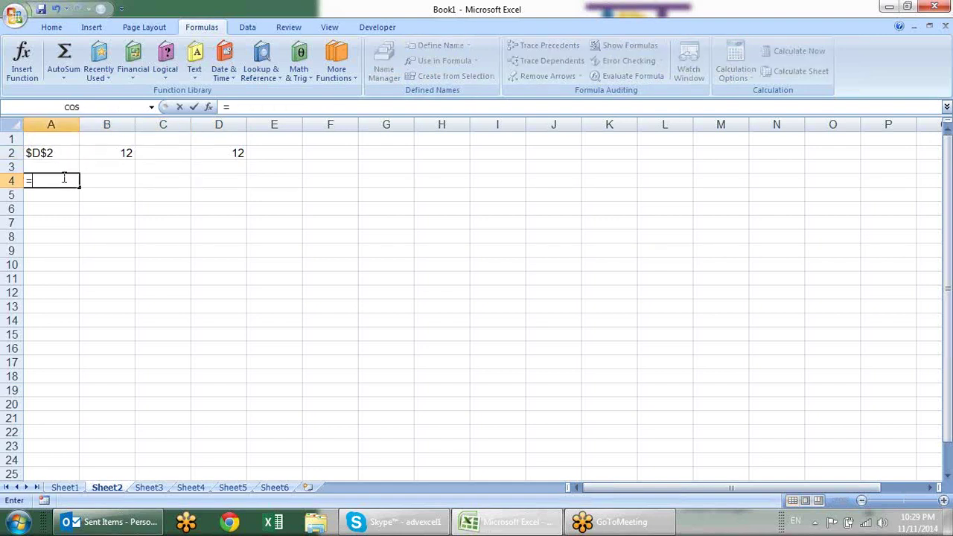
pyautogui.write('cell')
pyautogui.press('Tab')
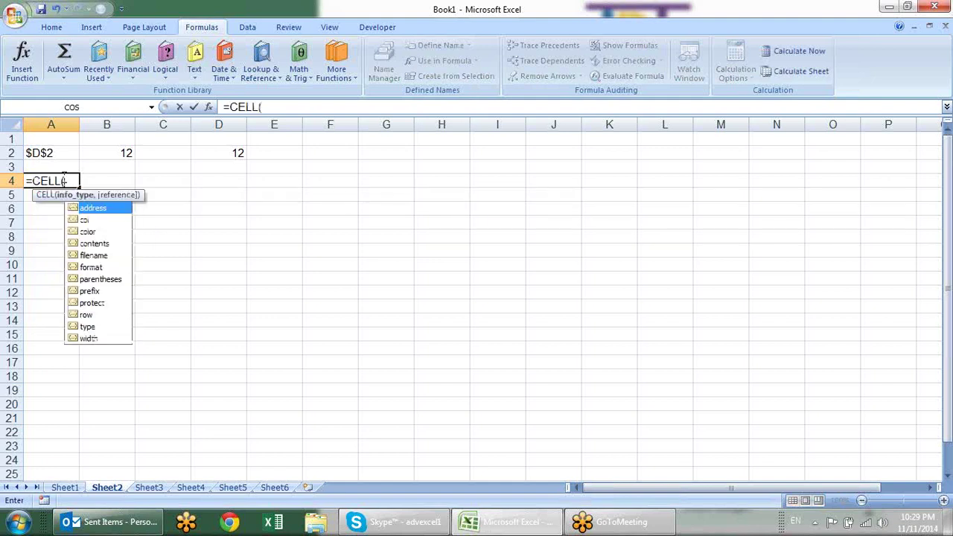
pyautogui.click(83, 220)
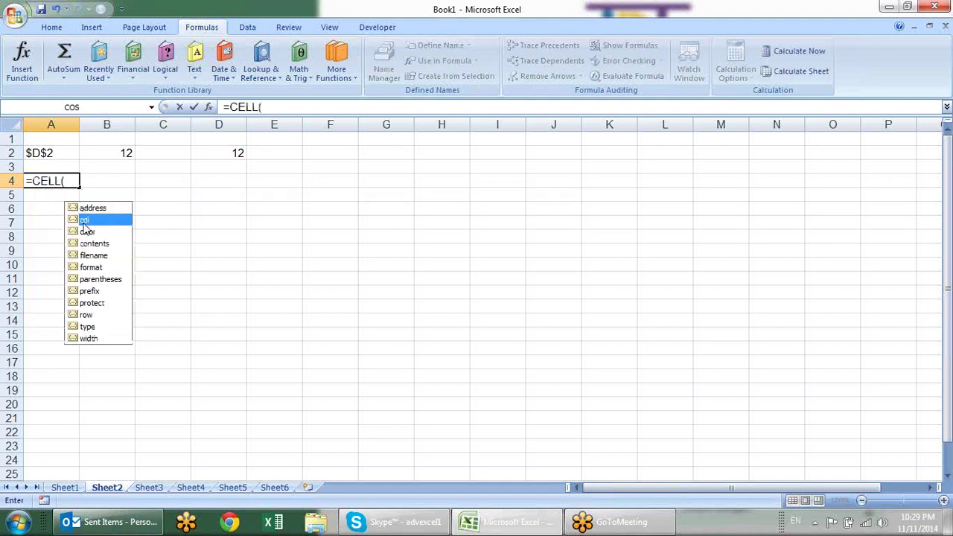
pyautogui.doubleClick(84, 221)
pyautogui.press('Return')
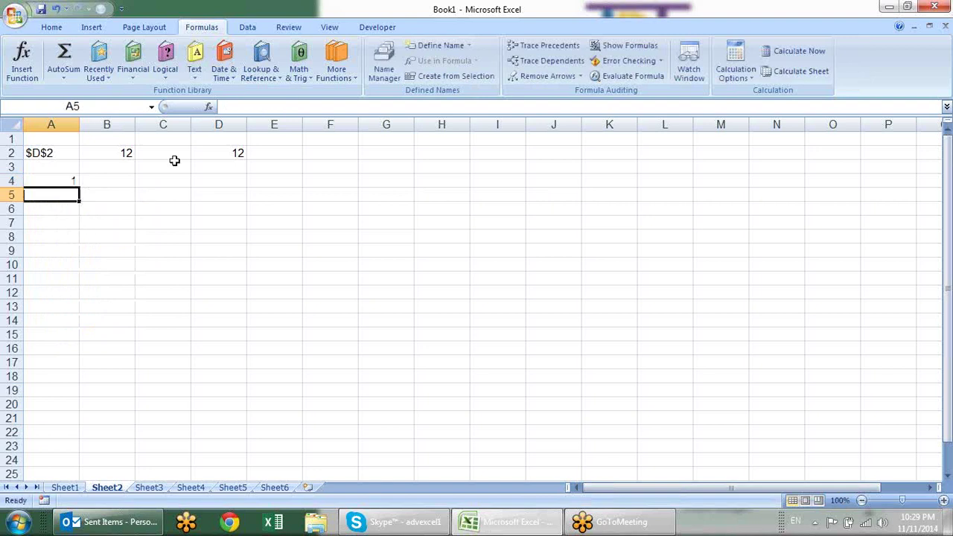
# - Fill the col formula across to C4, recalculate B4, then clear A4:C4
pyautogui.click(78, 181)
pyautogui.moveTo(80, 188); pyautogui.dragTo(186, 186)
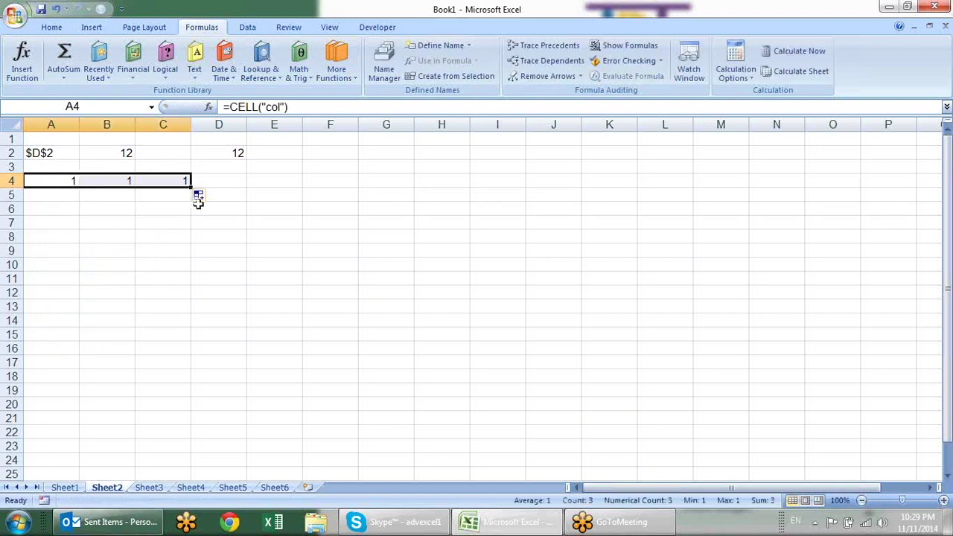
pyautogui.click(161, 202)
pyautogui.click(117, 181)
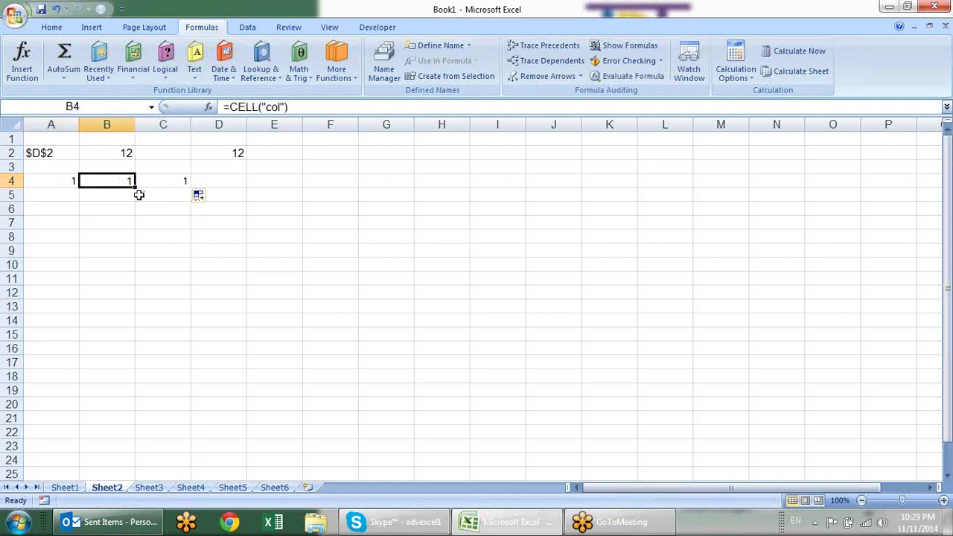
pyautogui.press('F2')
pyautogui.press('Return')
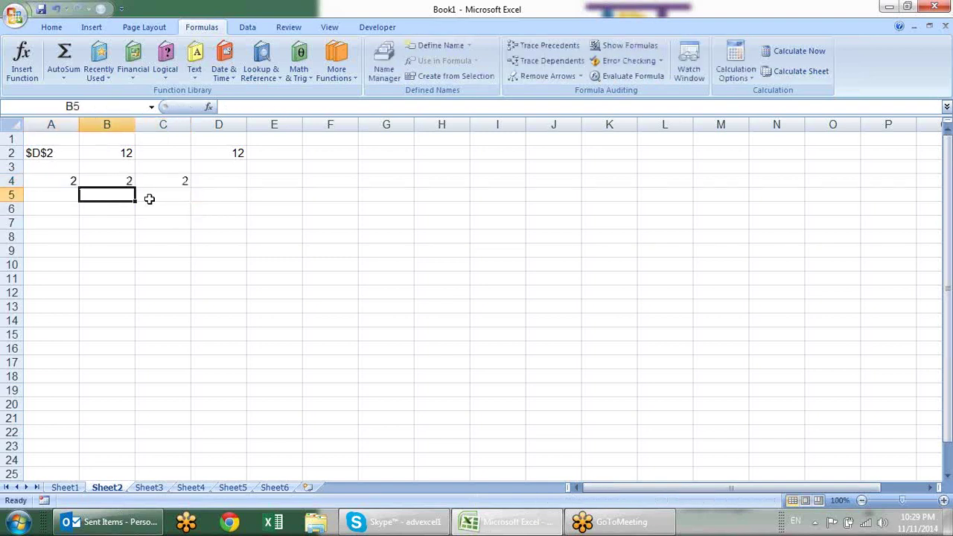
pyautogui.moveTo(71, 181); pyautogui.dragTo(185, 182)
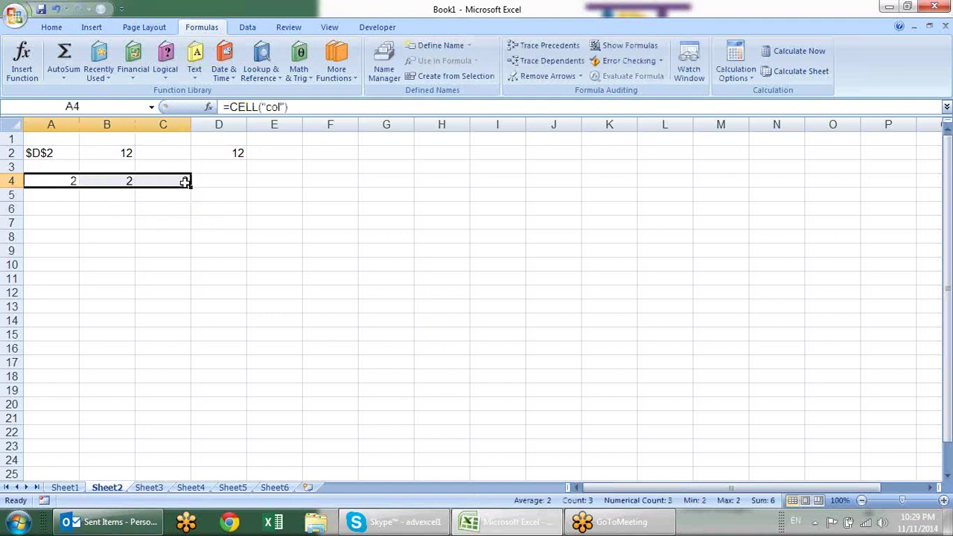
pyautogui.press('Delete')
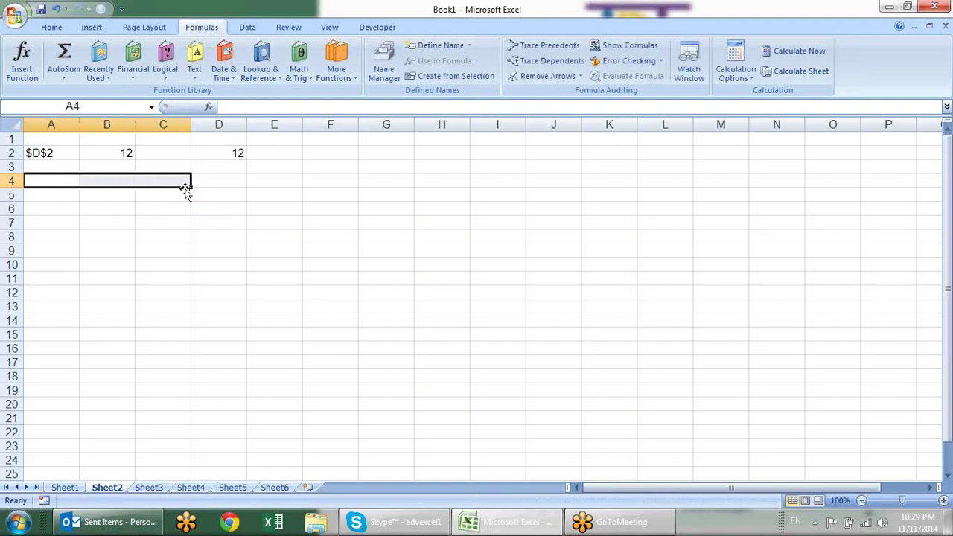
# - Enter =CELL("col") in D4 so it returns 4
pyautogui.click(234, 183)
pyautogui.write('=')
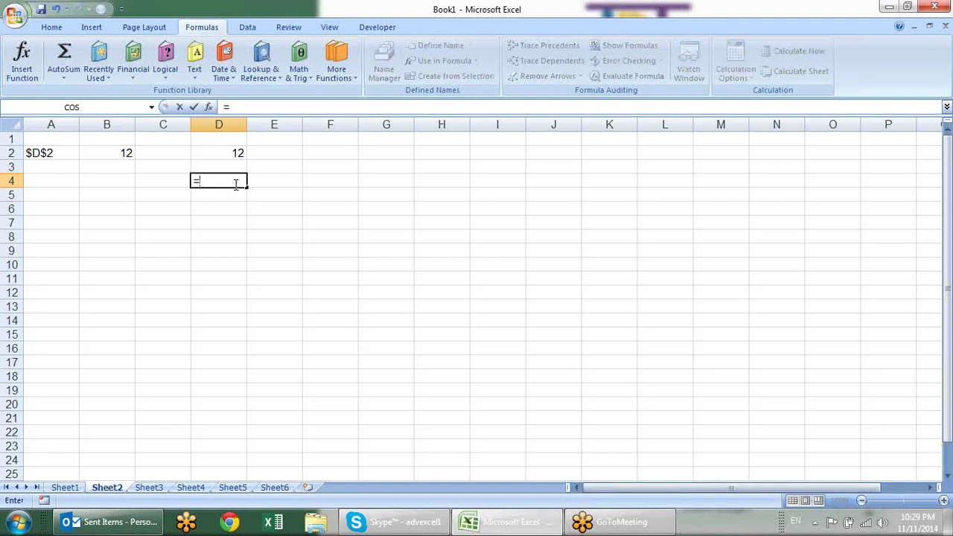
pyautogui.write('cel')
pyautogui.press('Tab')
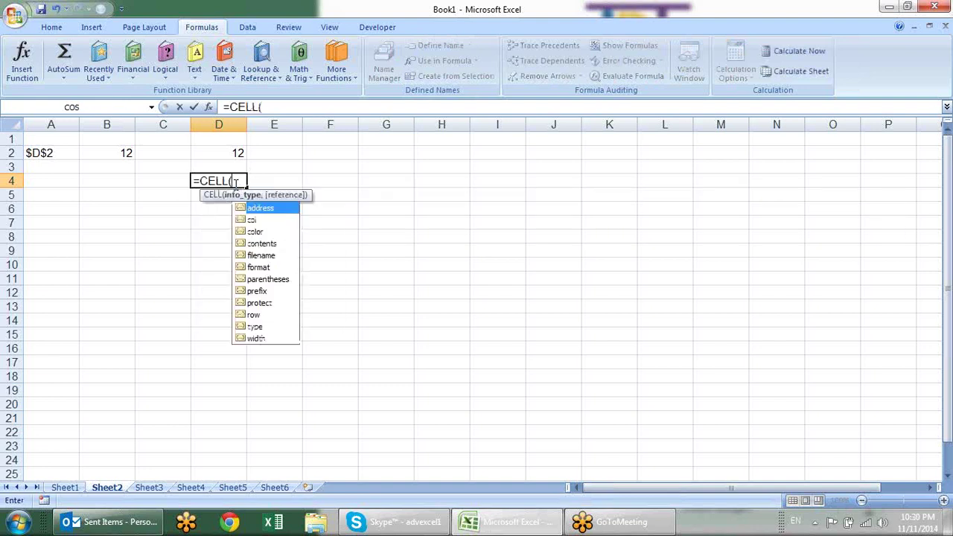
pyautogui.press('Down')
pyautogui.press('Tab')
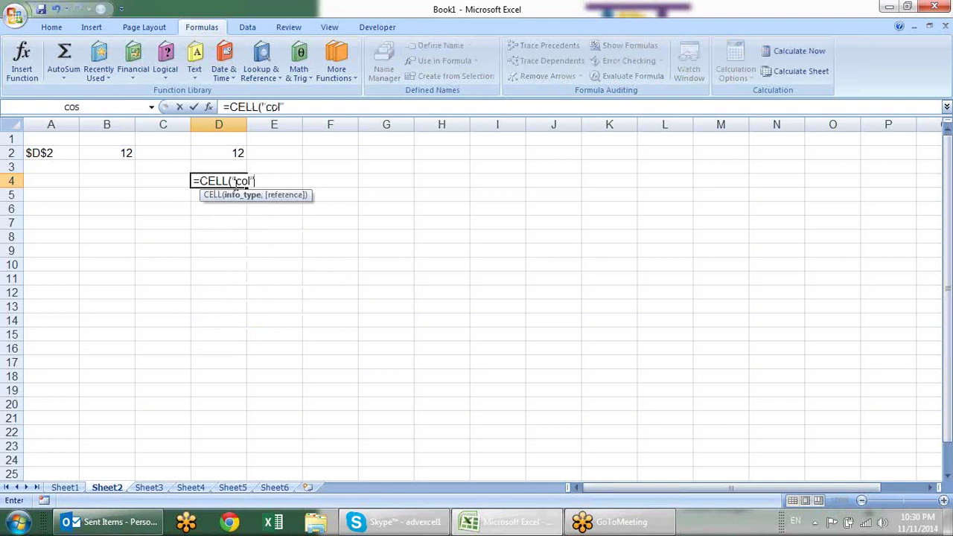
pyautogui.press('Return')
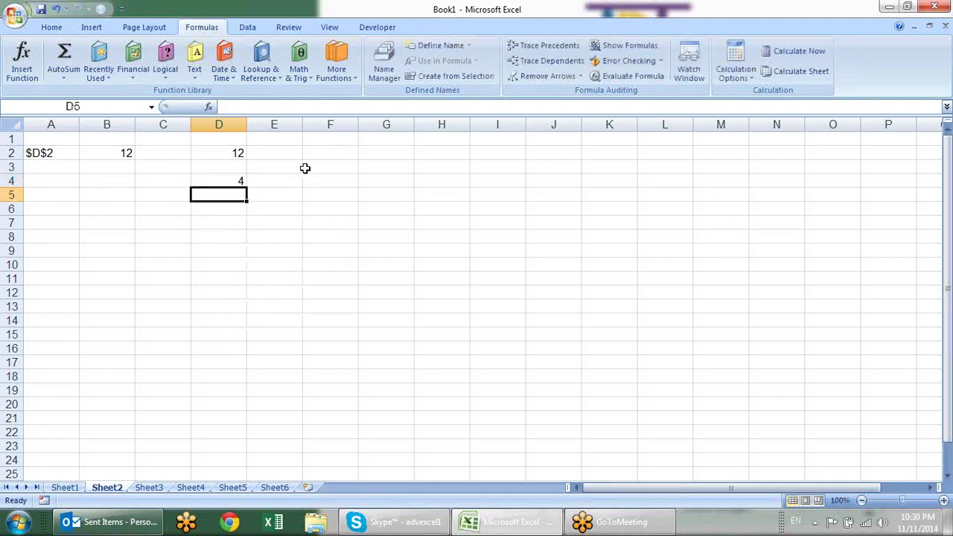
pyautogui.click(291, 179)
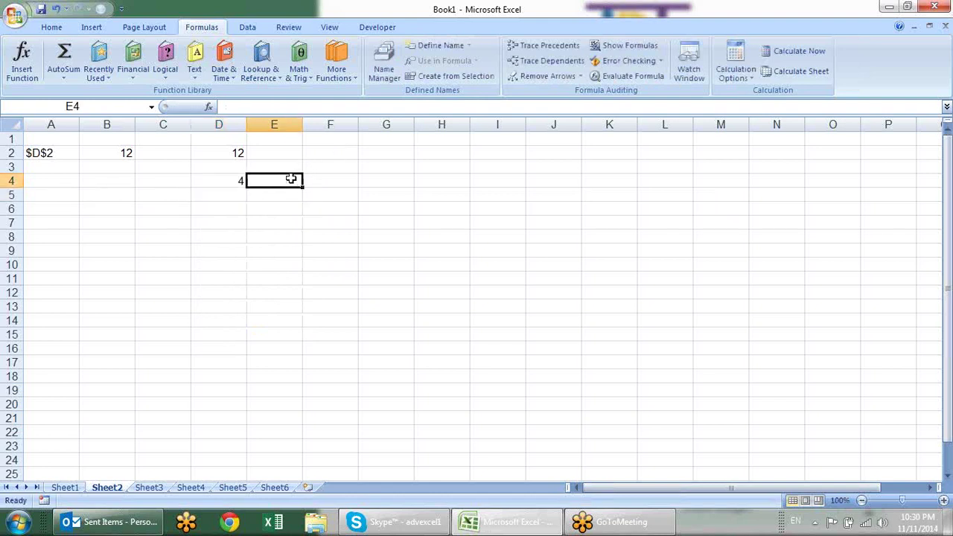
# - Enter =CELL("color",F1) in E4, adding F1 as the reference
pyautogui.write('=cel')
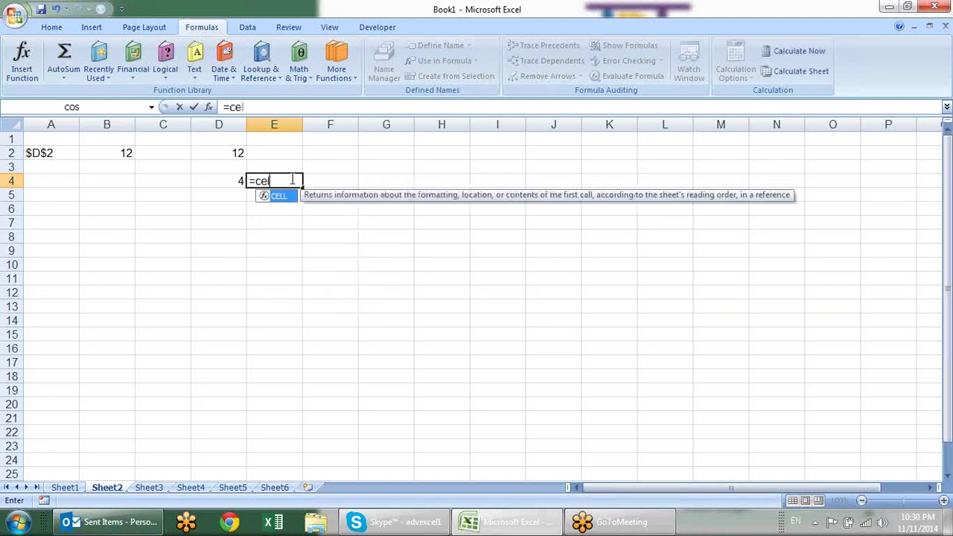
pyautogui.press('Tab')
pyautogui.press('Down')
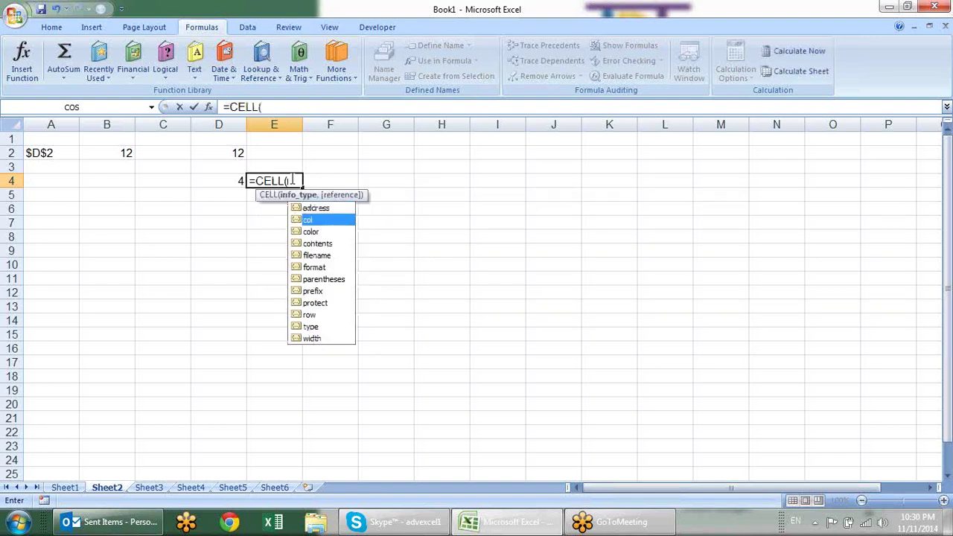
pyautogui.press('Down')
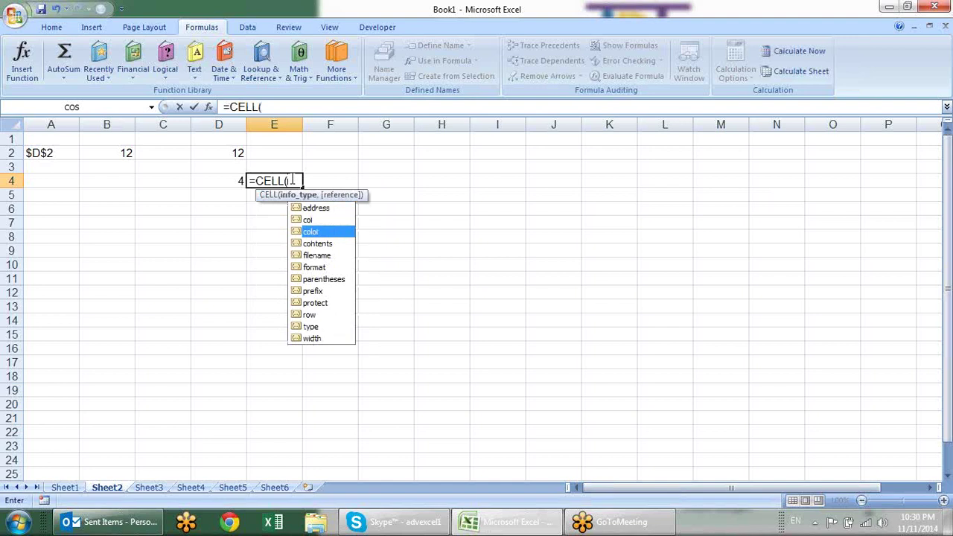
pyautogui.press('Tab')
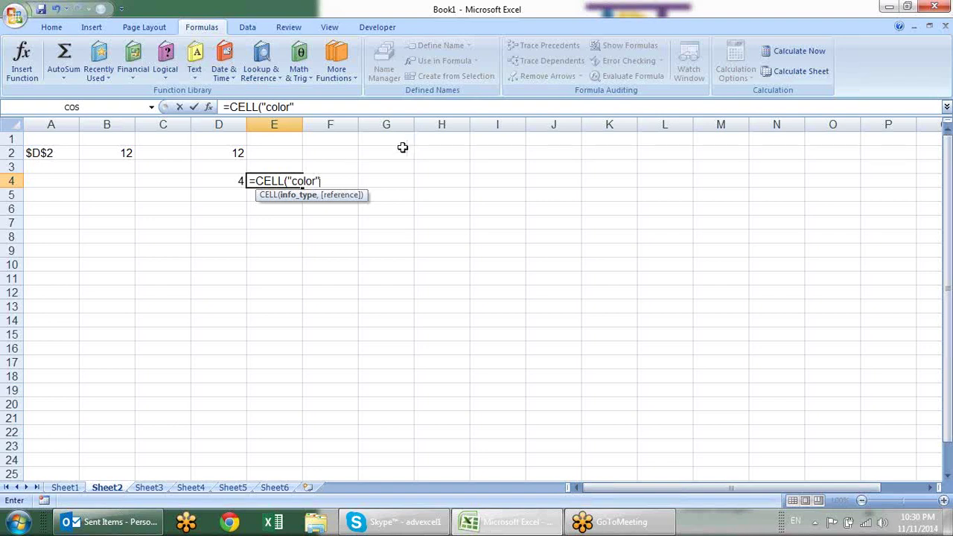
pyautogui.click(387, 177)
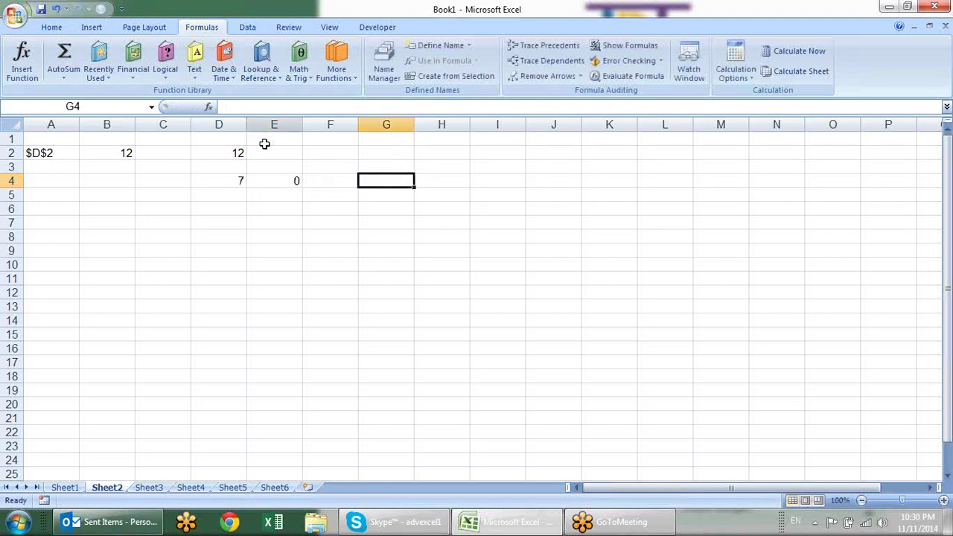
pyautogui.click(285, 179)
pyautogui.doubleClick(298, 186)
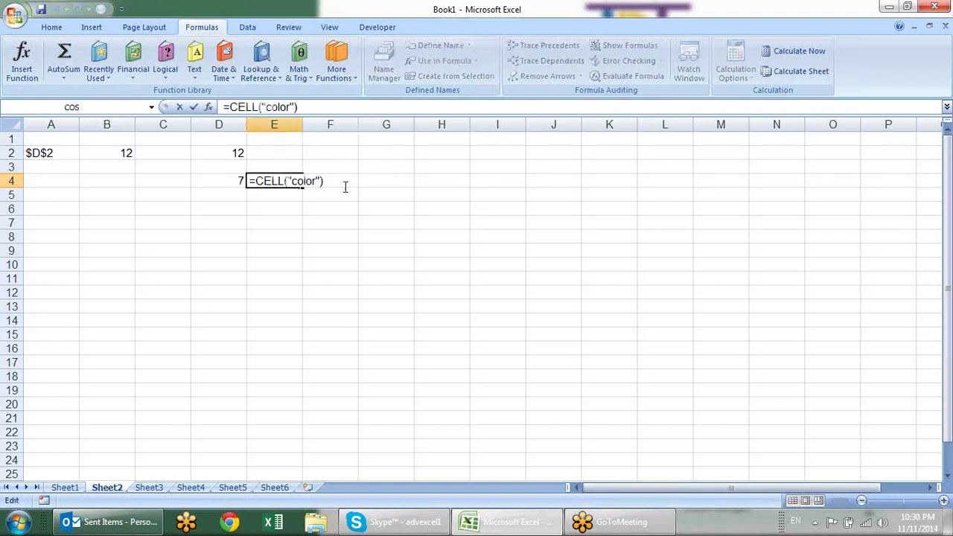
pyautogui.press('BackSpace')
pyautogui.write(',')
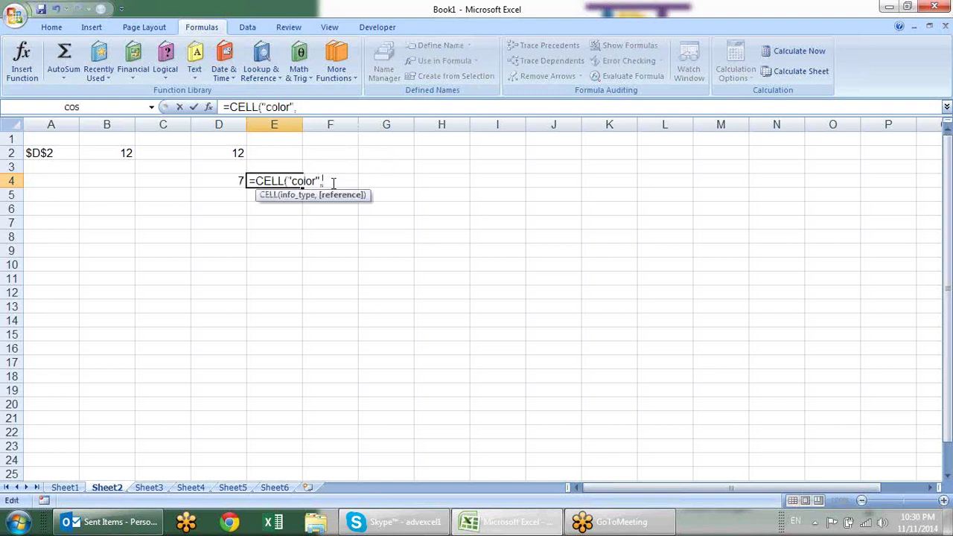
pyautogui.click(330, 140)
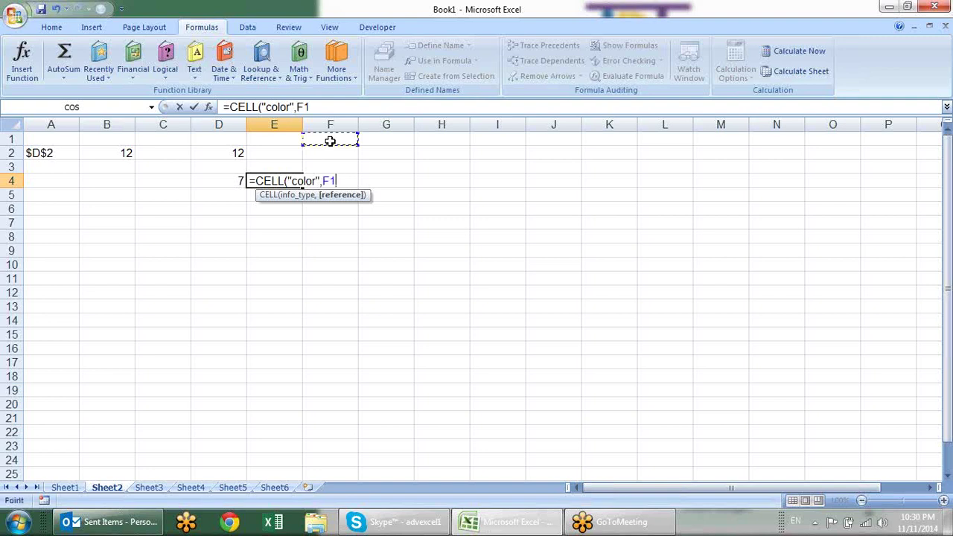
pyautogui.press('Return')
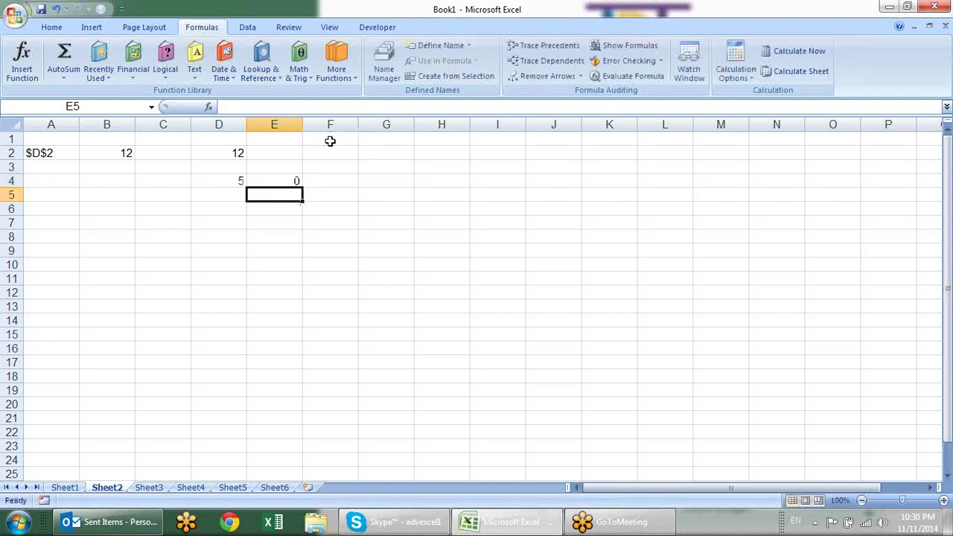
# - Type 12 into cell F1
pyautogui.click(330, 141)
pyautogui.write('12')
pyautogui.press('Return')
pyautogui.click(330, 141)
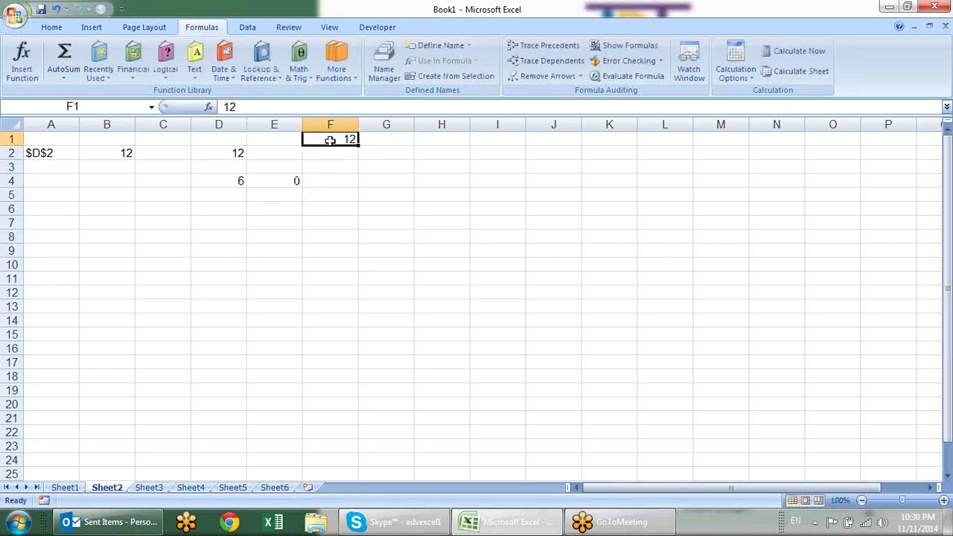
# - Change F1 to -12, trying a red font then resetting it to black
pyautogui.click(51, 28)
pyautogui.click(228, 71)
pyautogui.click(410, 190)
pyautogui.click(347, 141)
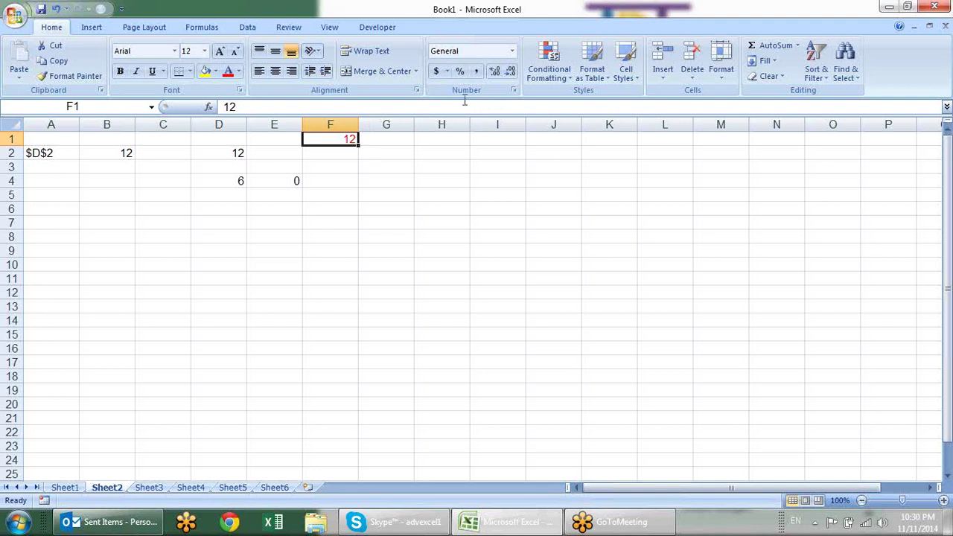
pyautogui.doubleClick(347, 138)
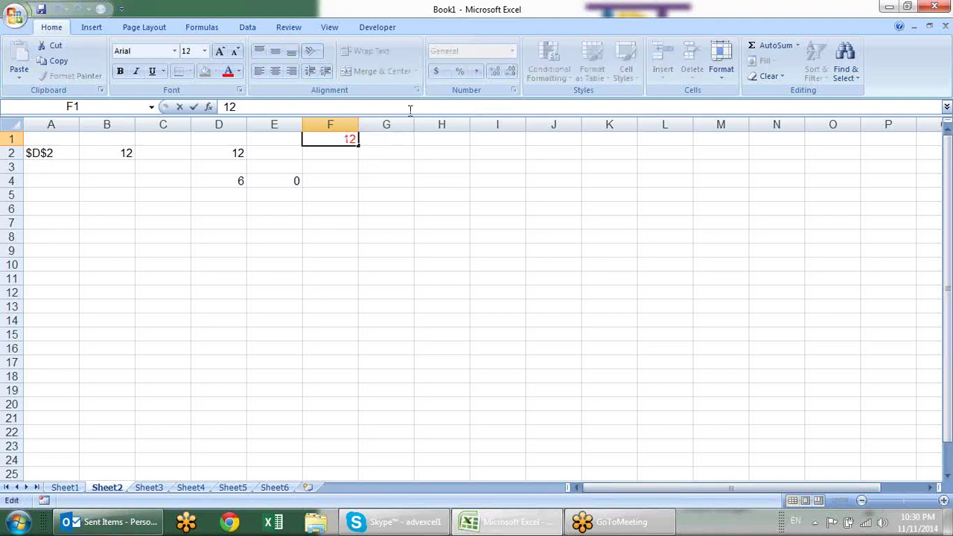
pyautogui.write('-')
pyautogui.press('Return')
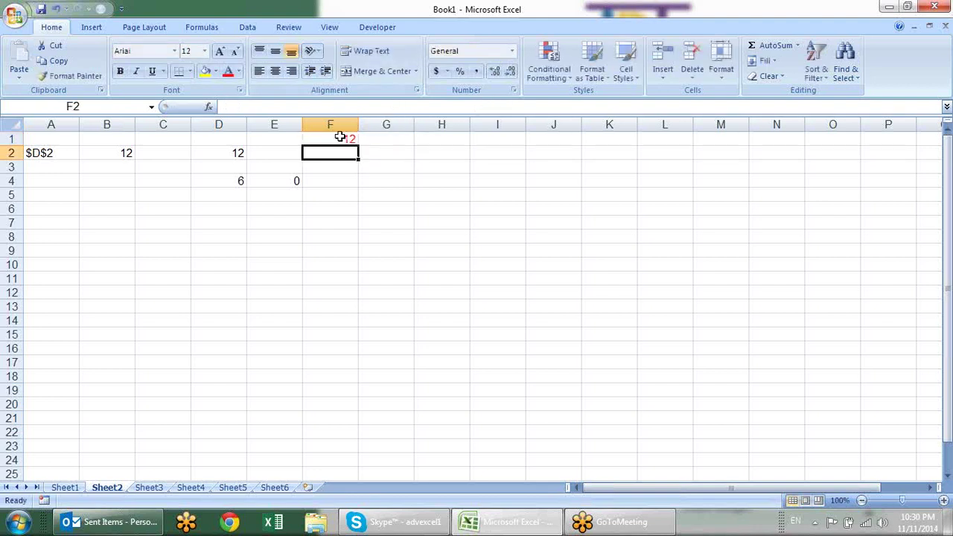
pyautogui.click(340, 138)
pyautogui.click(239, 71)
pyautogui.click(257, 89)
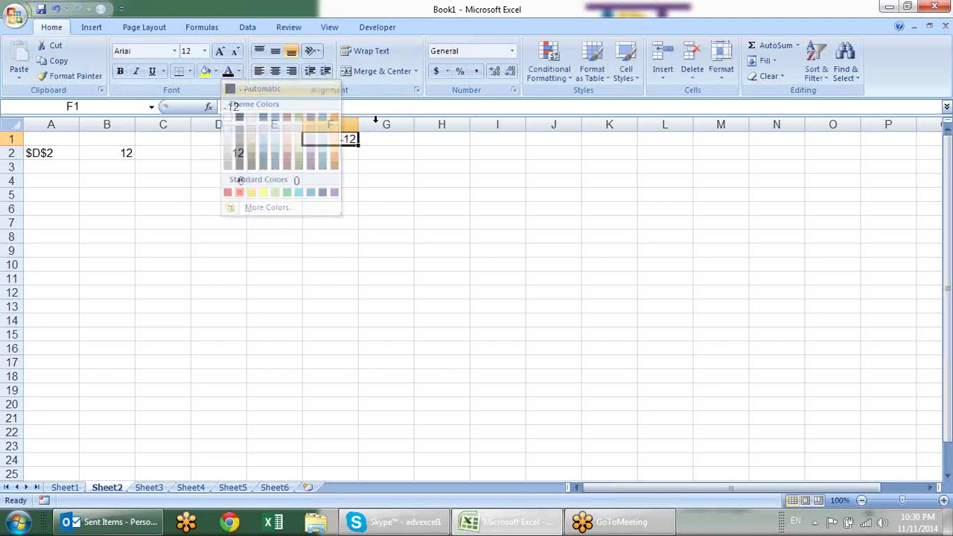
# - Format F1 as Number with negatives shown in red without a minus sign, as 12.00
pyautogui.click(514, 90)
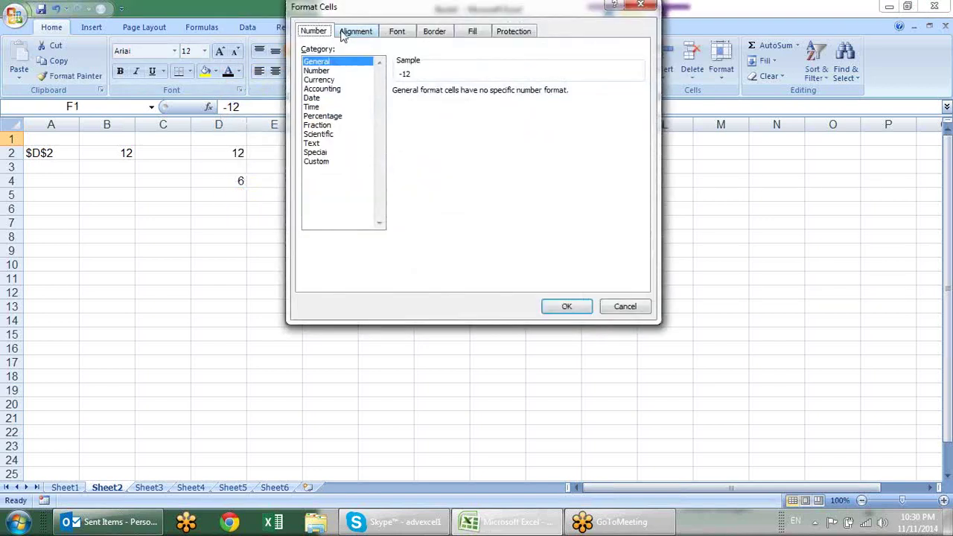
pyautogui.moveTo(361, 9); pyautogui.dragTo(517, 82)
pyautogui.click(487, 230)
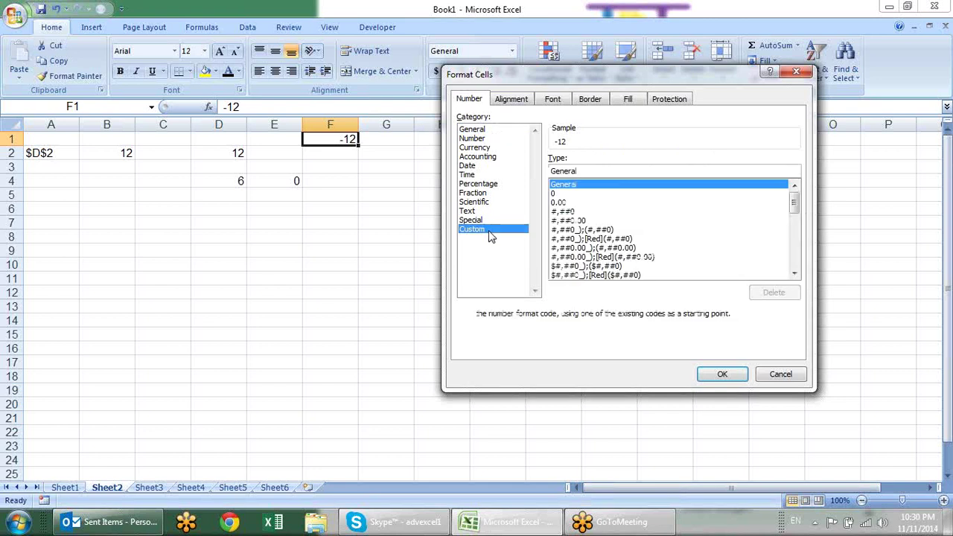
pyautogui.click(493, 148)
pyautogui.click(492, 130)
pyautogui.click(495, 139)
pyautogui.click(589, 213)
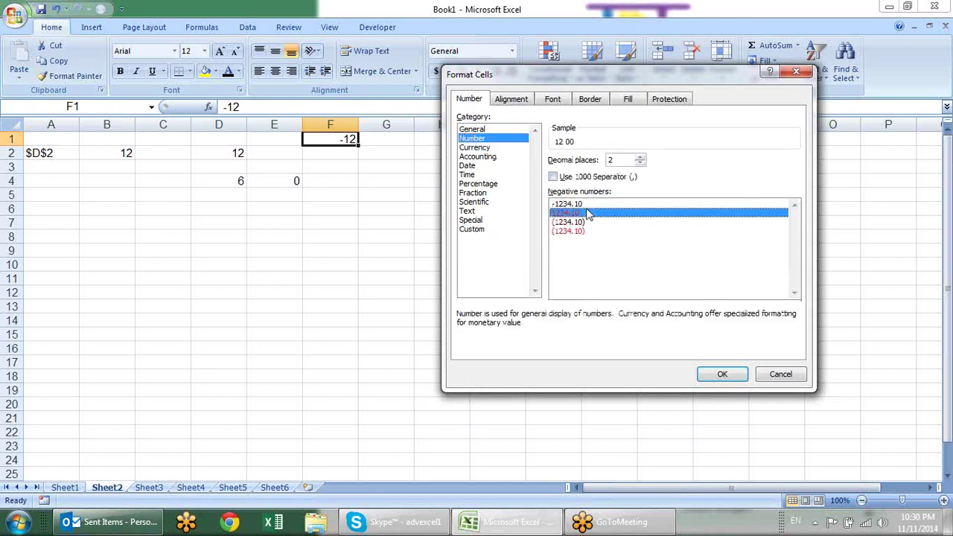
pyautogui.click(725, 375)
pyautogui.click(417, 237)
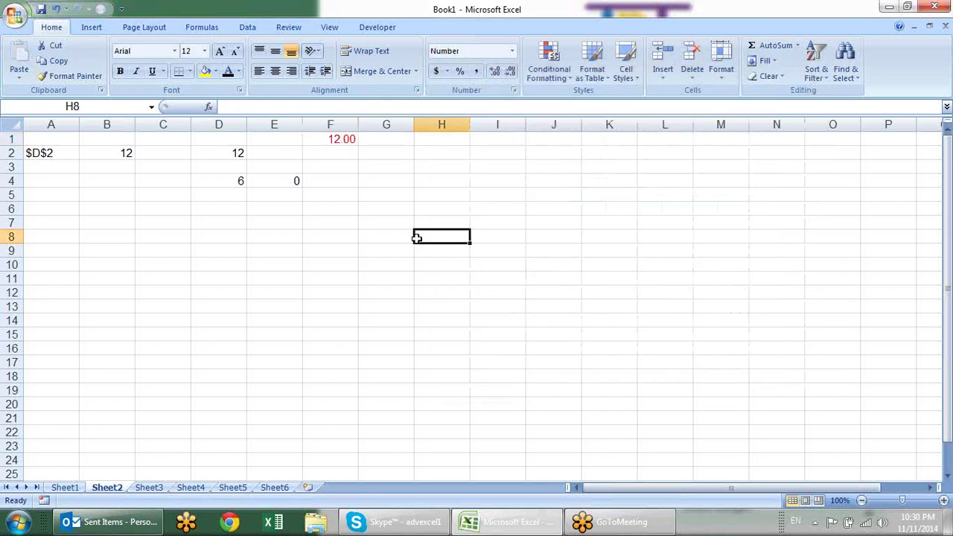
# - Re-enter E4's color formula so it returns 1, and check F1
pyautogui.doubleClick(287, 186)
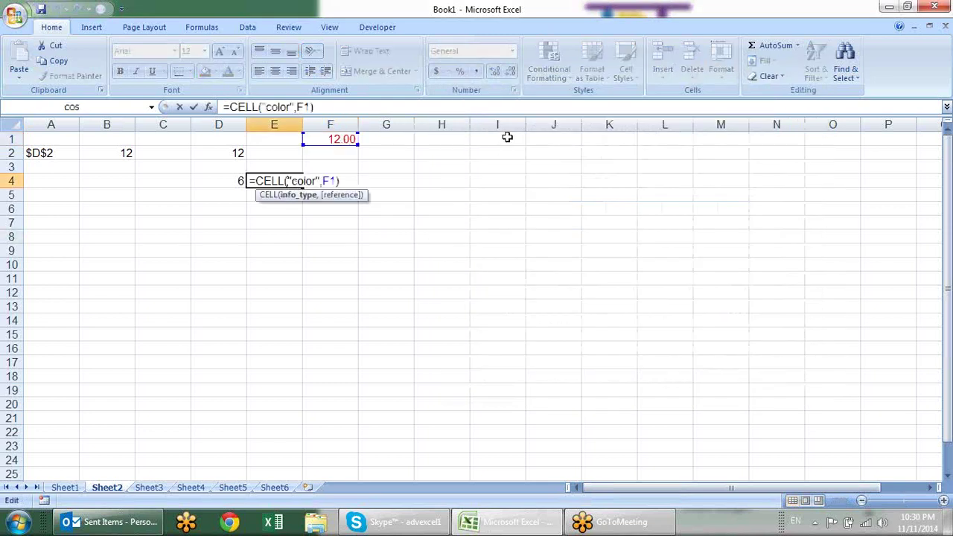
pyautogui.press('Return')
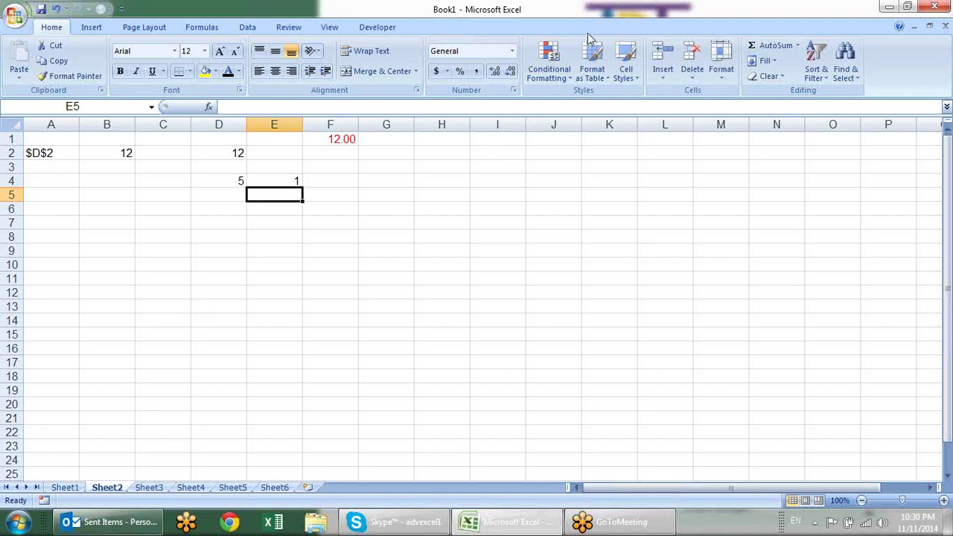
pyautogui.click(345, 143)
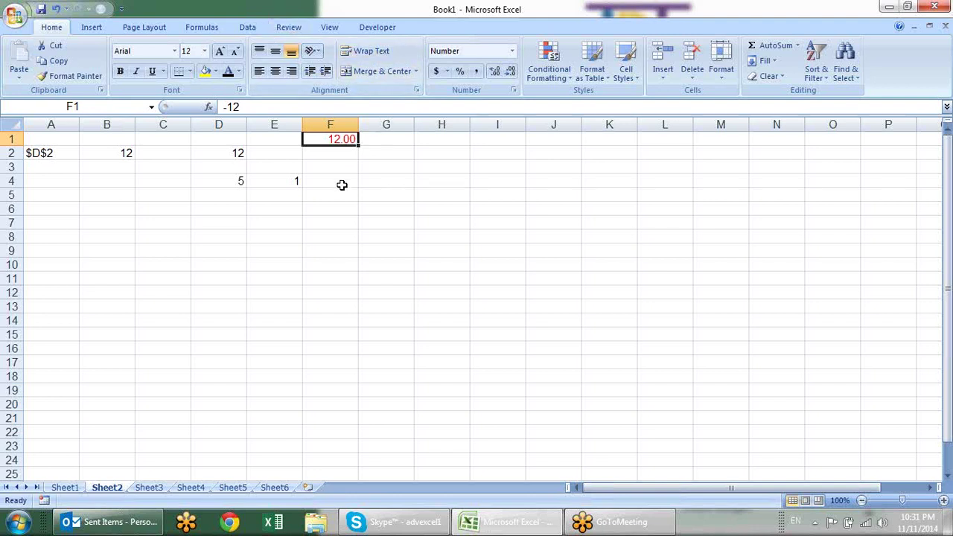
# - Enter =CELL("contents") in E5 and close the circular reference help
pyautogui.click(298, 195)
pyautogui.write('=ce')
pyautogui.doubleClick(279, 221)
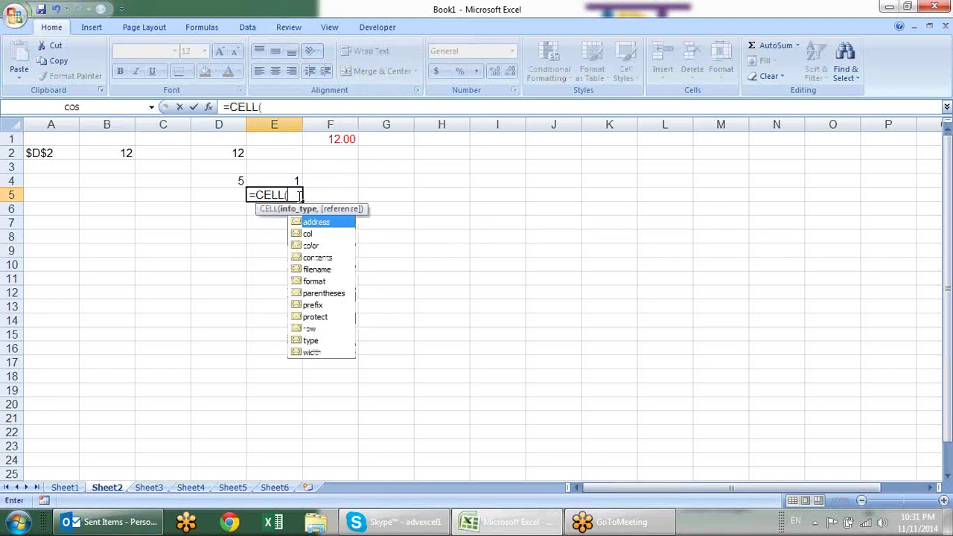
pyautogui.press('Down')
pyautogui.press('Down')
pyautogui.press('Down')
pyautogui.press('Tab')
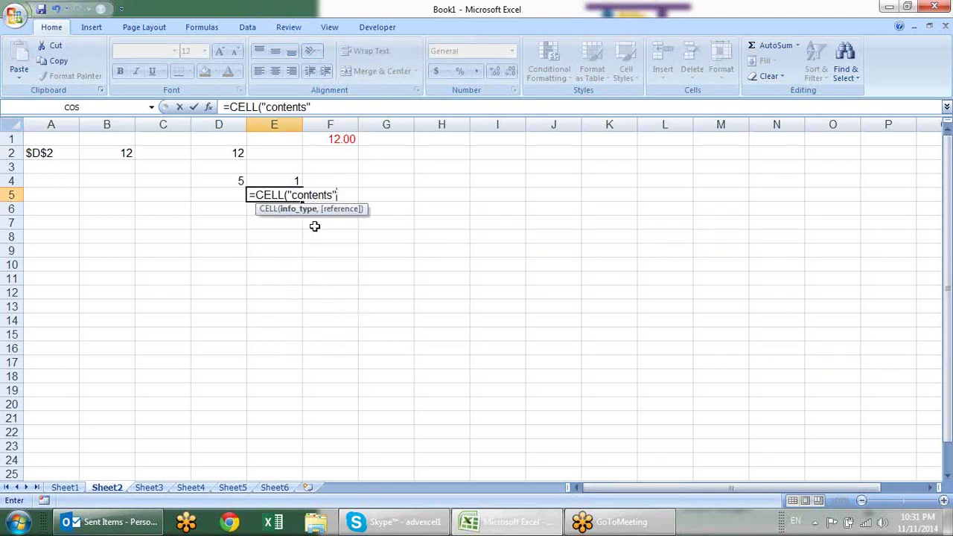
pyautogui.press('Return')
pyautogui.press('Return')
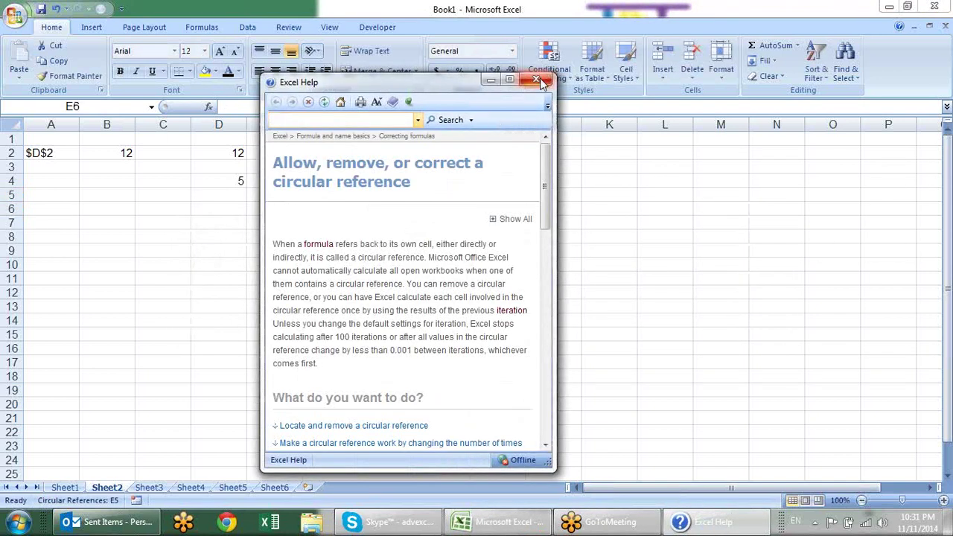
pyautogui.click(536, 81)
# - Enter =CELL("contents",F1) in E6 so it returns -12, then check the formula
pyautogui.write('=')
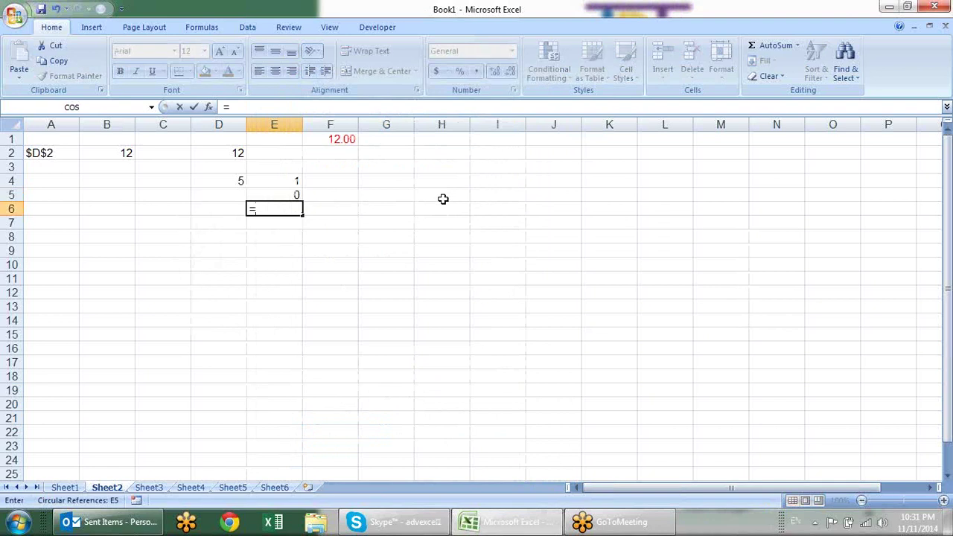
pyautogui.write('coun')
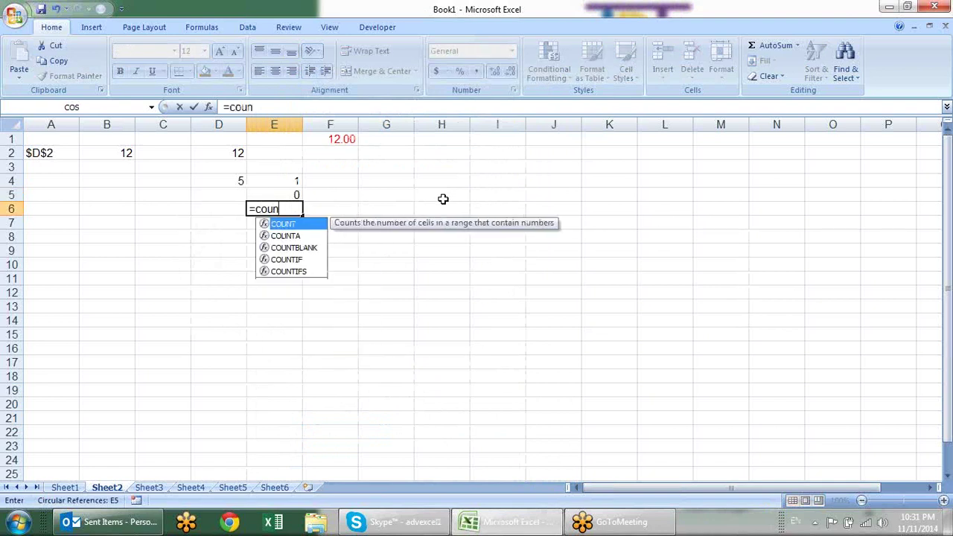
pyautogui.press('BackSpace')
pyautogui.press('BackSpace')
pyautogui.press('BackSpace')
pyautogui.write('e')
pyautogui.press('Down')
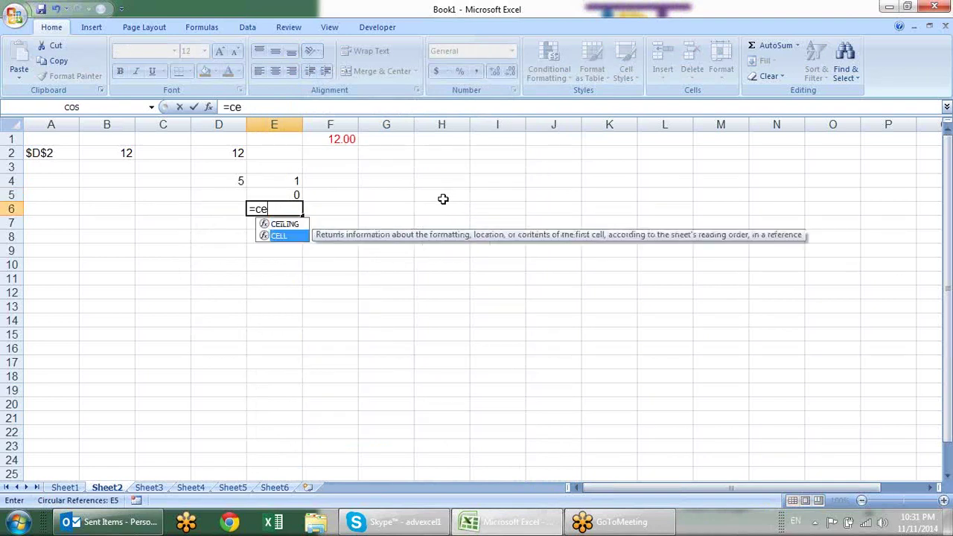
pyautogui.press('Tab')
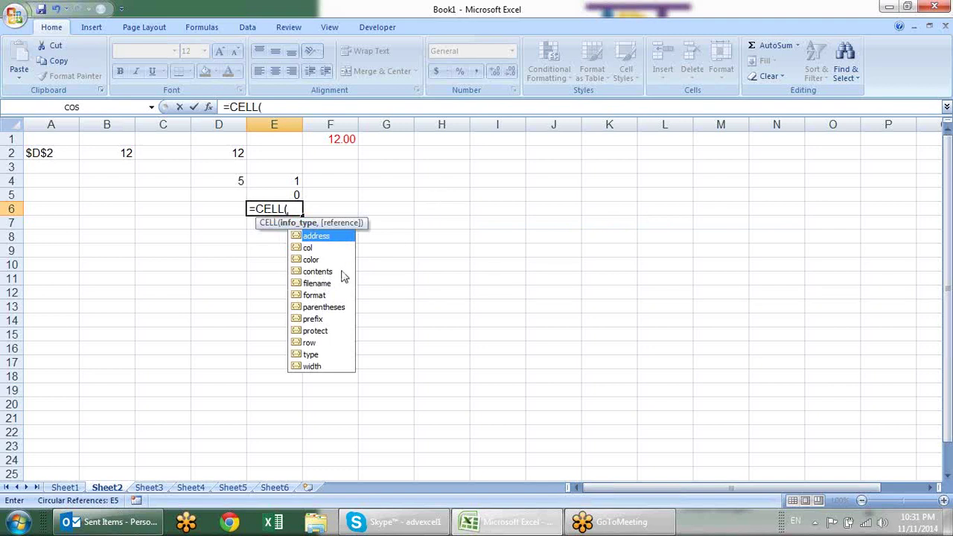
pyautogui.doubleClick(339, 271)
pyautogui.write(',')
pyautogui.click(351, 141)
pyautogui.press('Return')
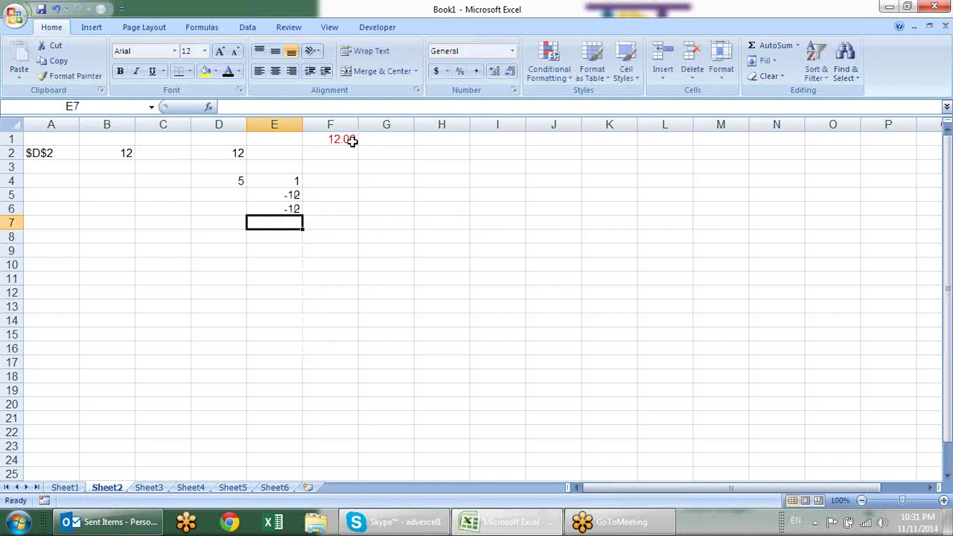
pyautogui.doubleClick(295, 209)
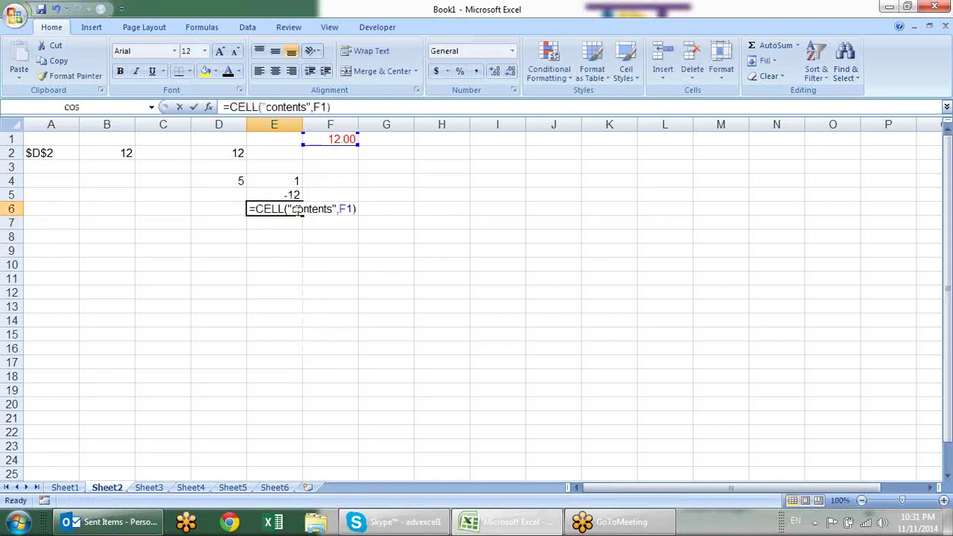
pyautogui.press('Return')
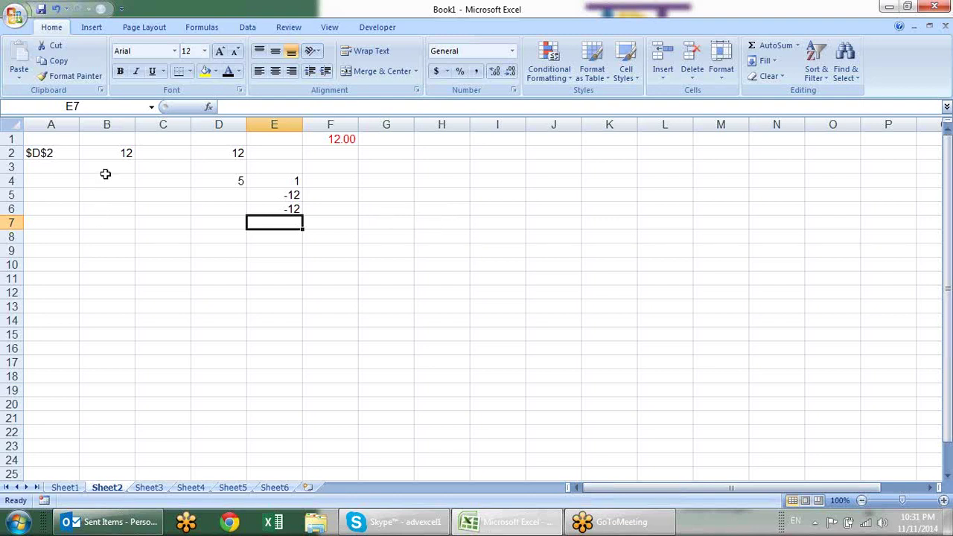
# - Enter =CELL("contents",A2) in B5 so it shows $D$2, then inspect the formula
pyautogui.click(72, 153)
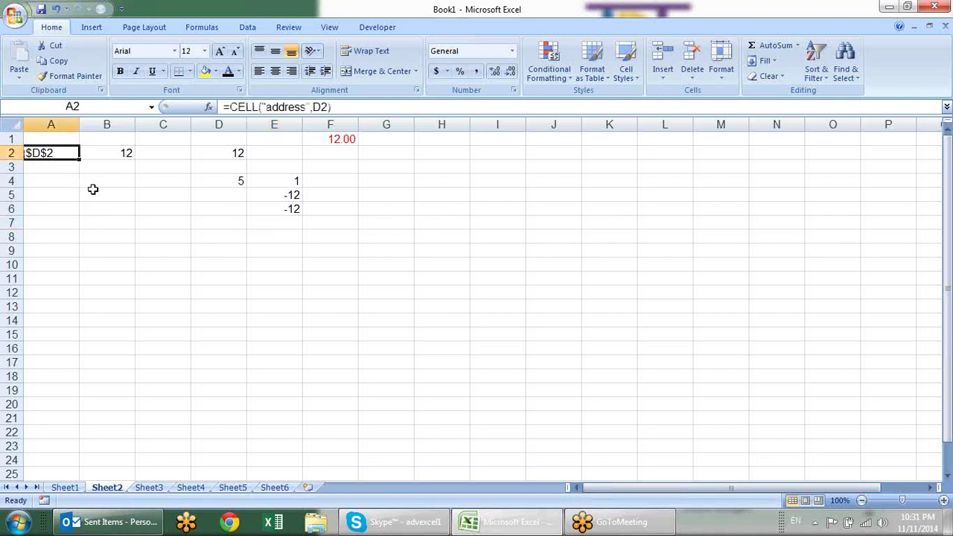
pyautogui.click(113, 191)
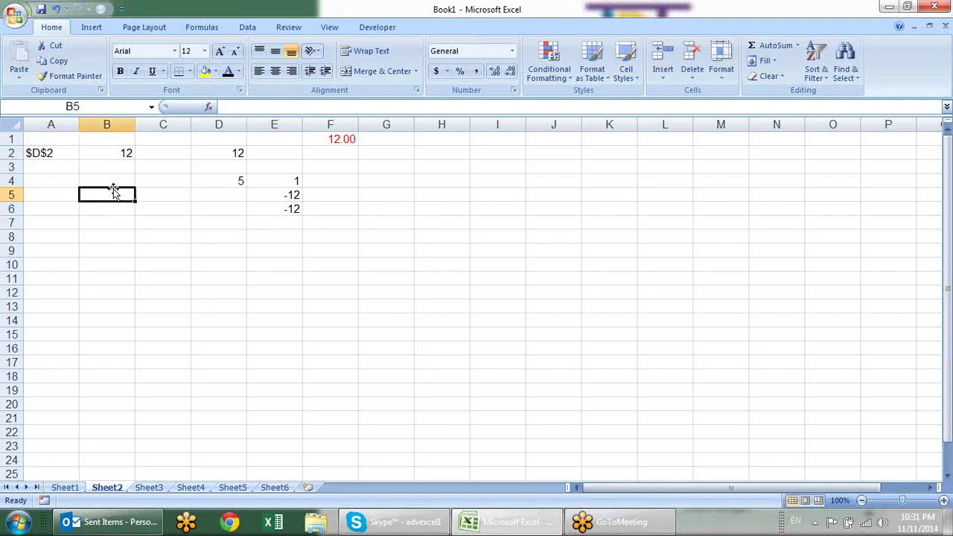
pyautogui.write('=cel')
pyautogui.press('Tab')
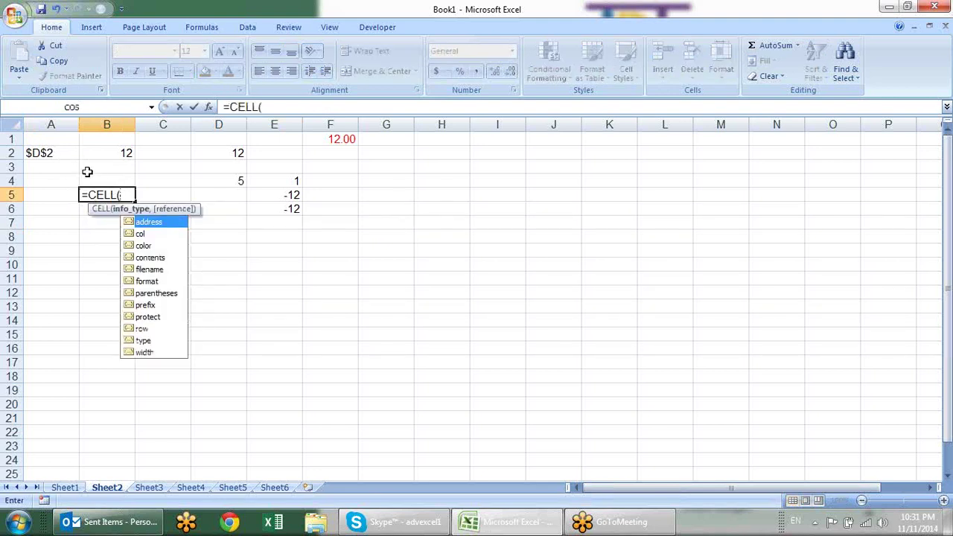
pyautogui.doubleClick(156, 258)
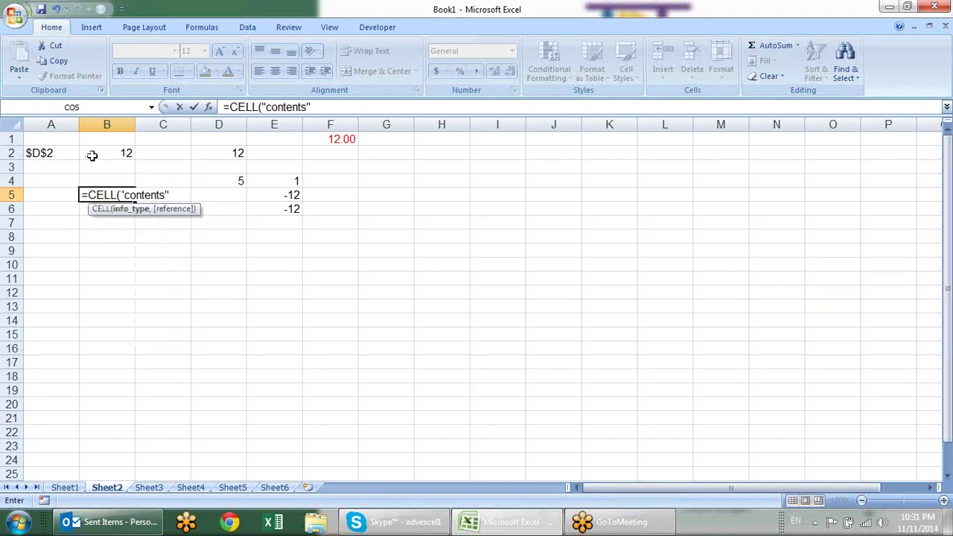
pyautogui.click(52, 152)
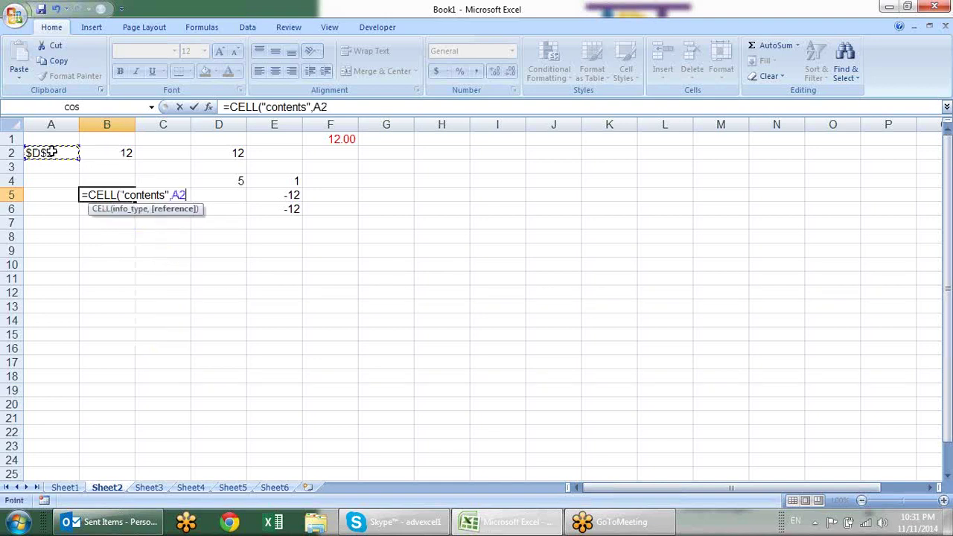
pyautogui.press('Return')
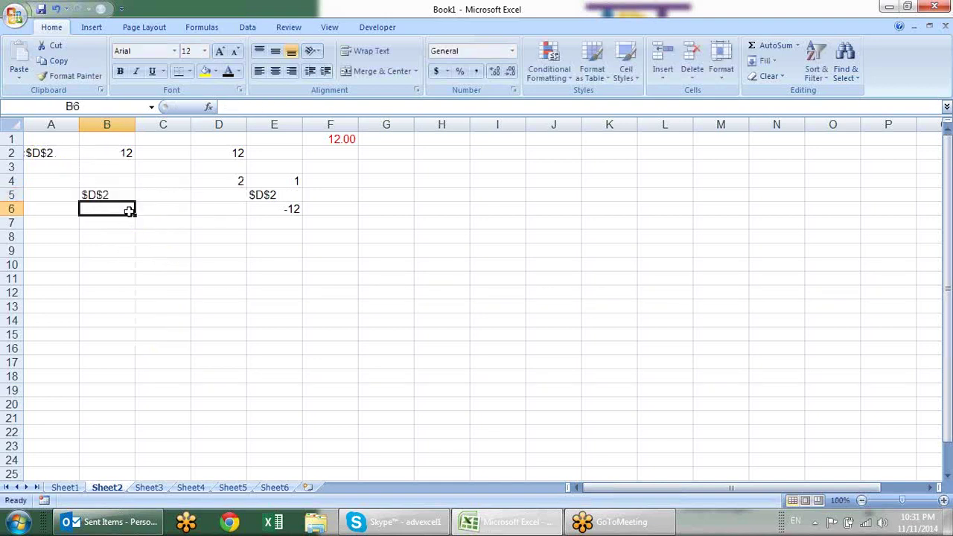
pyautogui.click(126, 190)
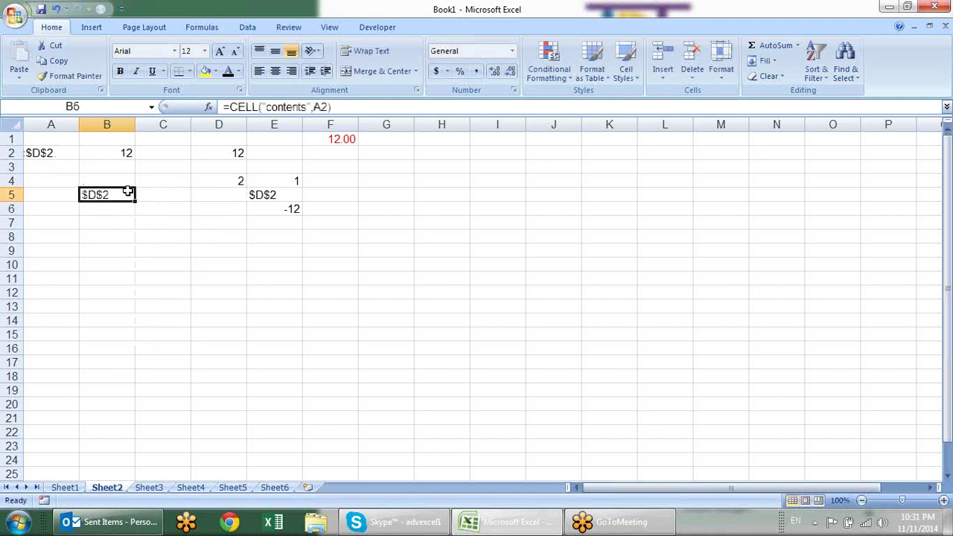
pyautogui.click(340, 225)
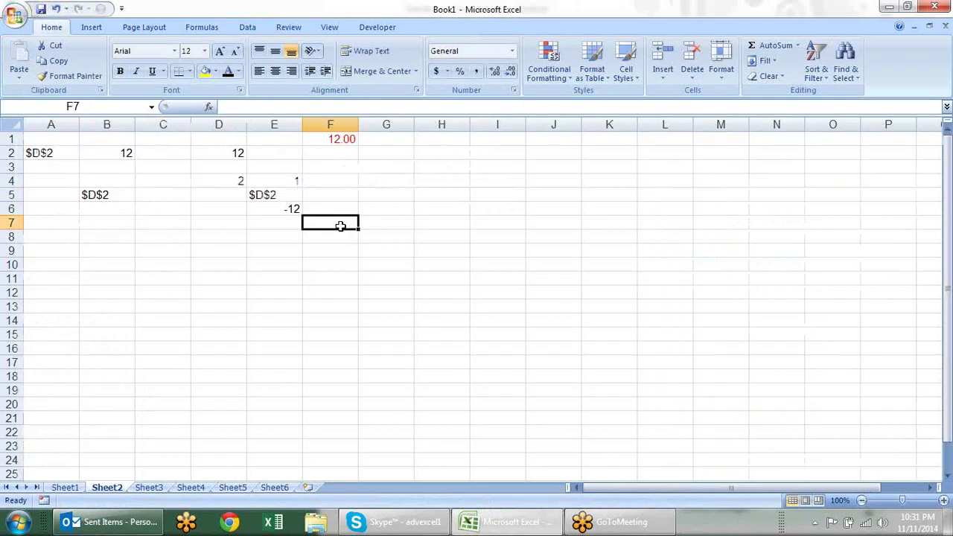
# - Start a CELL formula in F7 and dismiss the missing-parenthesis error
pyautogui.write('=c')
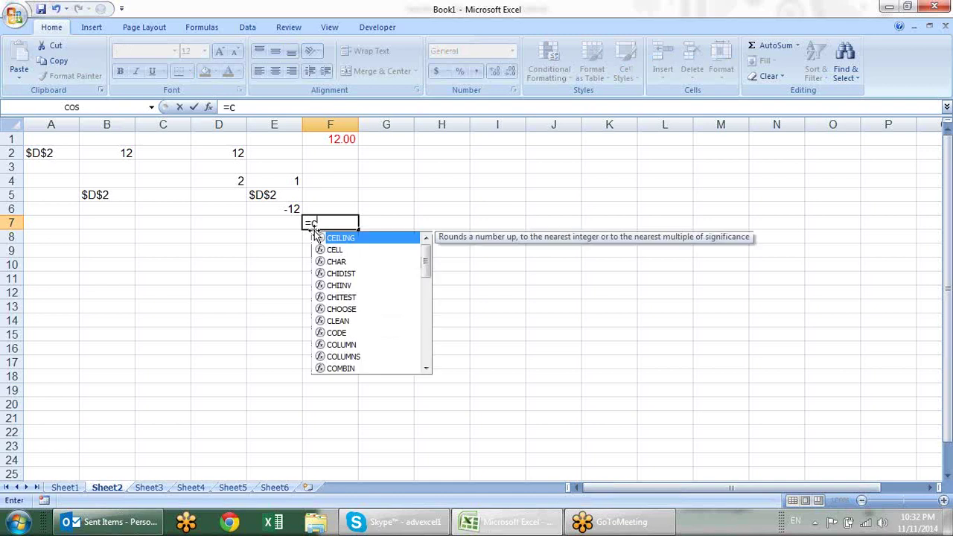
pyautogui.press('Down')
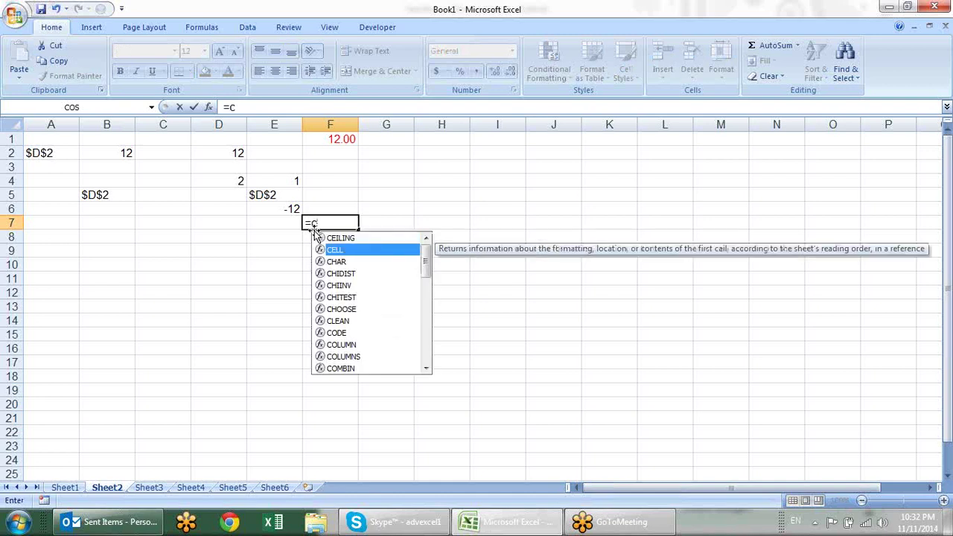
pyautogui.press('Tab')
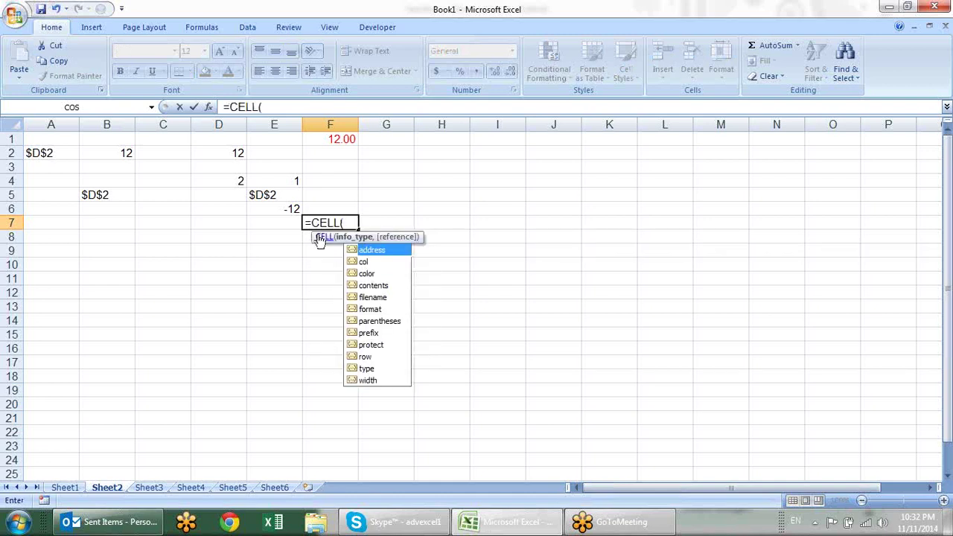
pyautogui.press('Down')
pyautogui.press('Down')
pyautogui.press('Down')
pyautogui.press('Down')
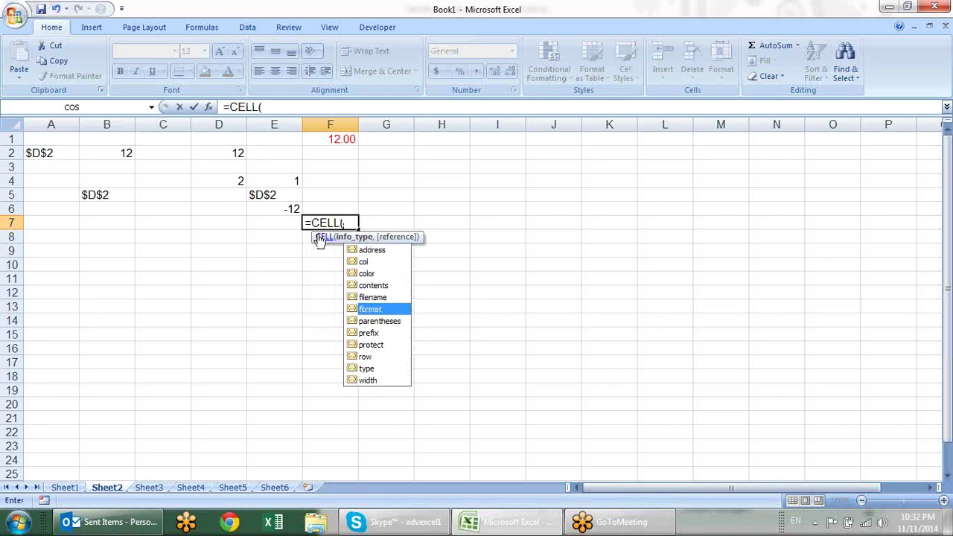
pyautogui.press('Up')
pyautogui.press('Return')
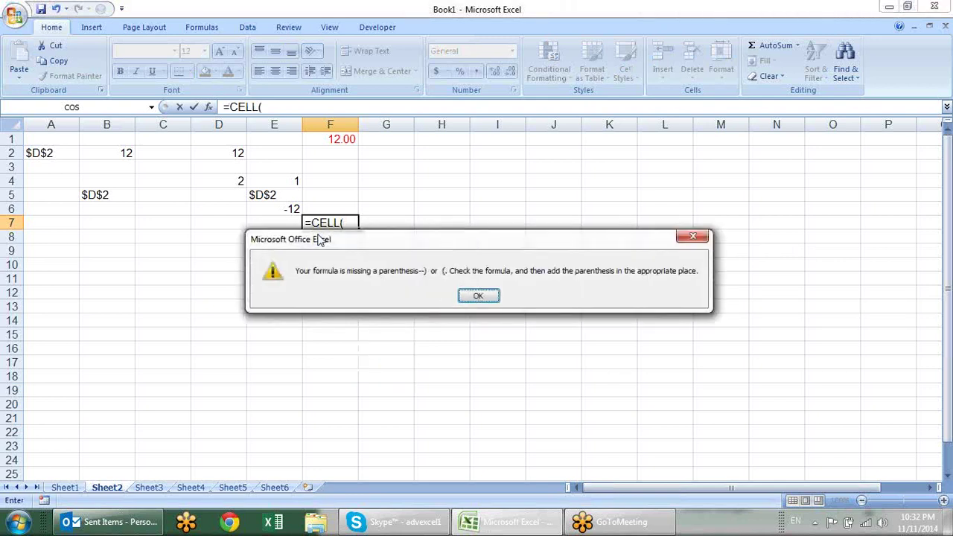
pyautogui.press('Return')
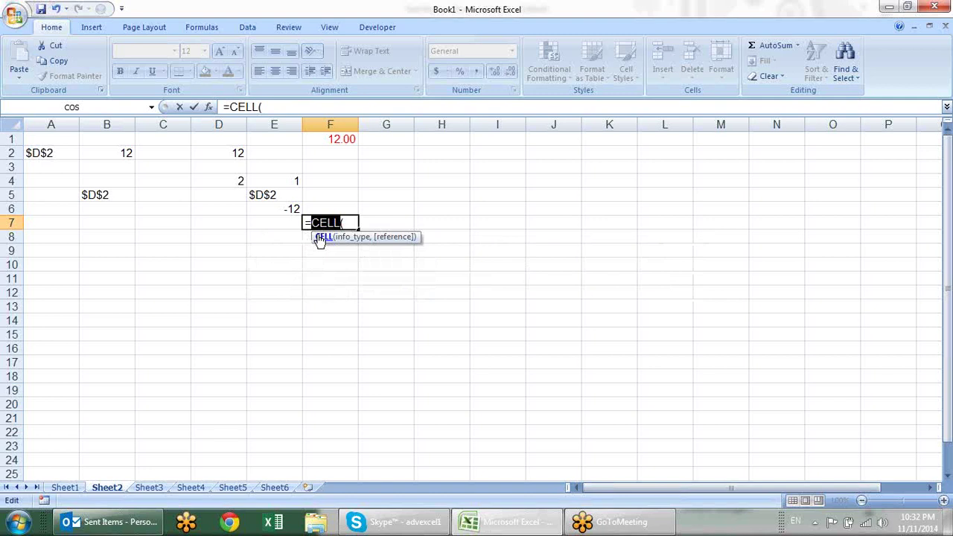
pyautogui.press('Right')
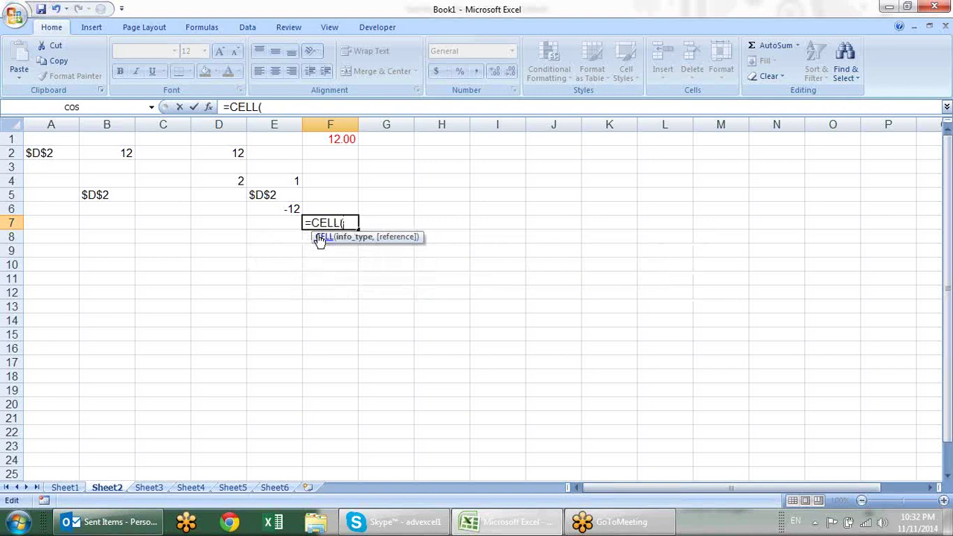
# - Complete F7 as =CELL("filename"), blank while unsaved, and bring up the save window
pyautogui.write('"fu')
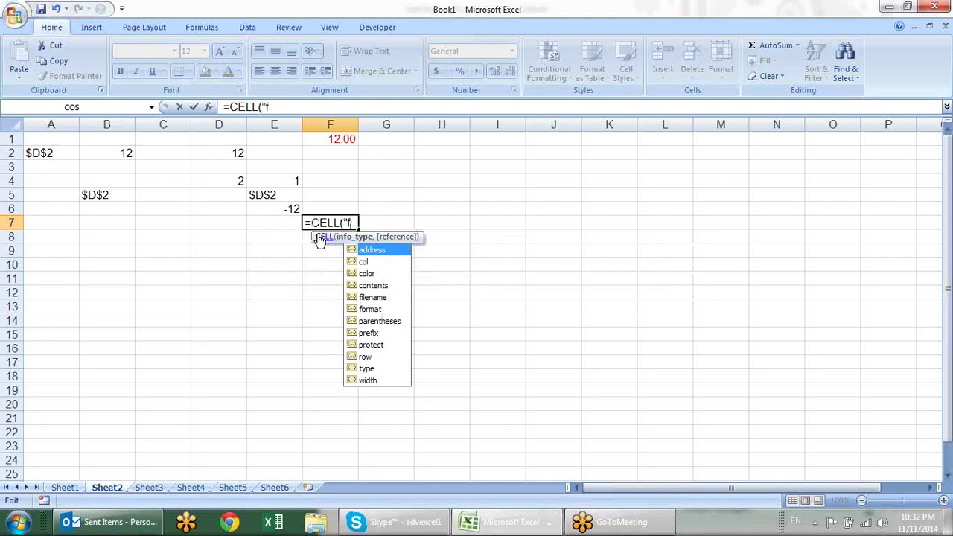
pyautogui.press('Down')
pyautogui.press('Down')
pyautogui.press('Down')
pyautogui.press('Down')
pyautogui.press('Tab')
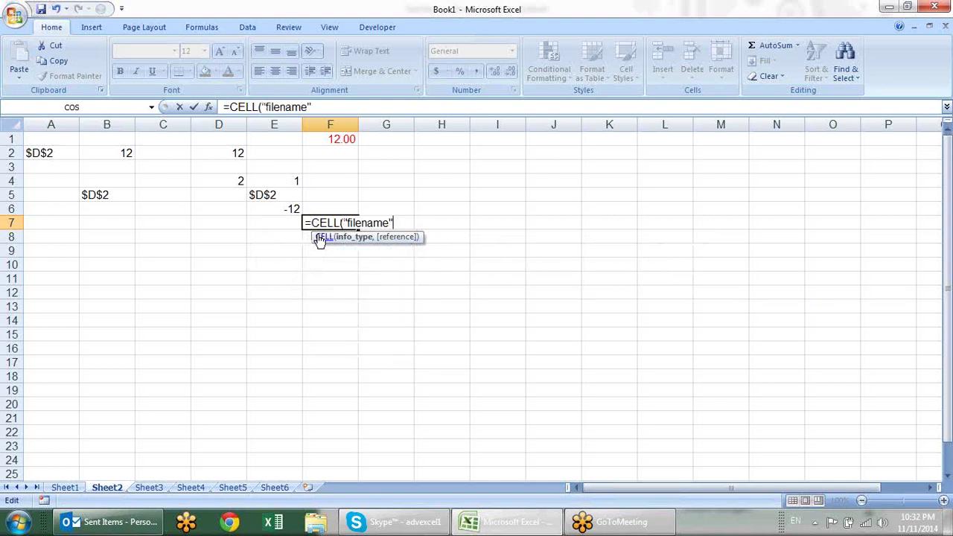
pyautogui.press('Return')
pyautogui.press('Up')
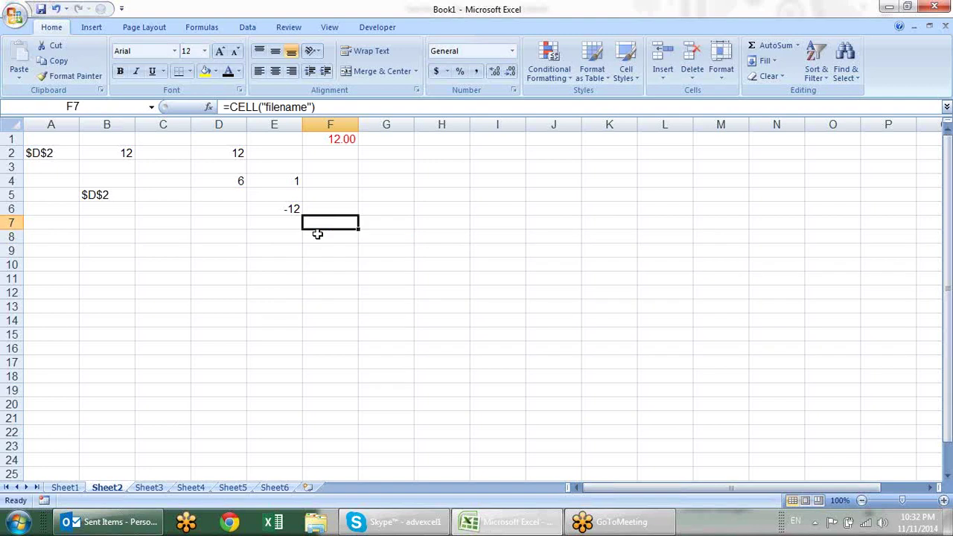
pyautogui.hotkey('ctrl', 's')
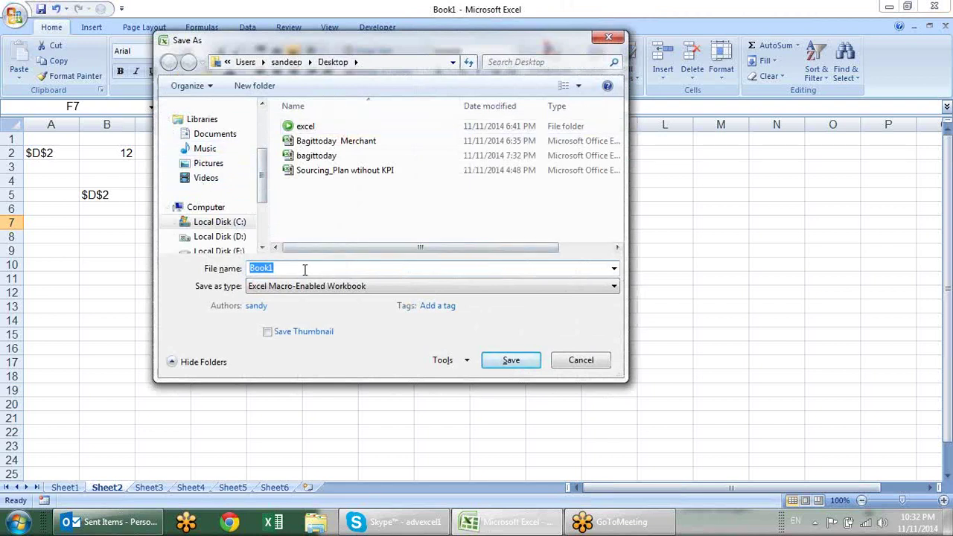
# - Save the workbook as Infor, an Excel Macro-Enabled Workbook
pyautogui.write('Infor')
pyautogui.press('Return')
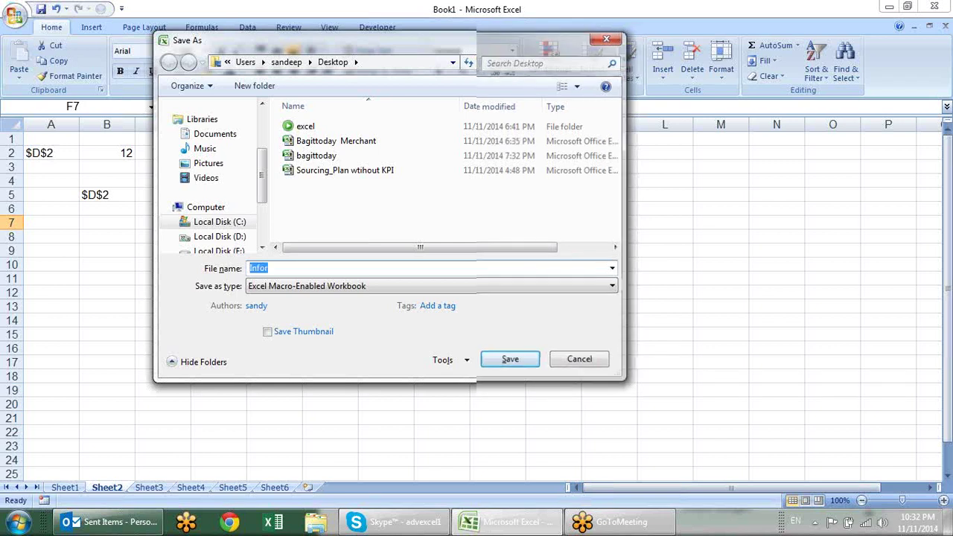
# - Recalculate F7 so it shows the saved workbook's full path with Sheet2
pyautogui.doubleClick(328, 222)
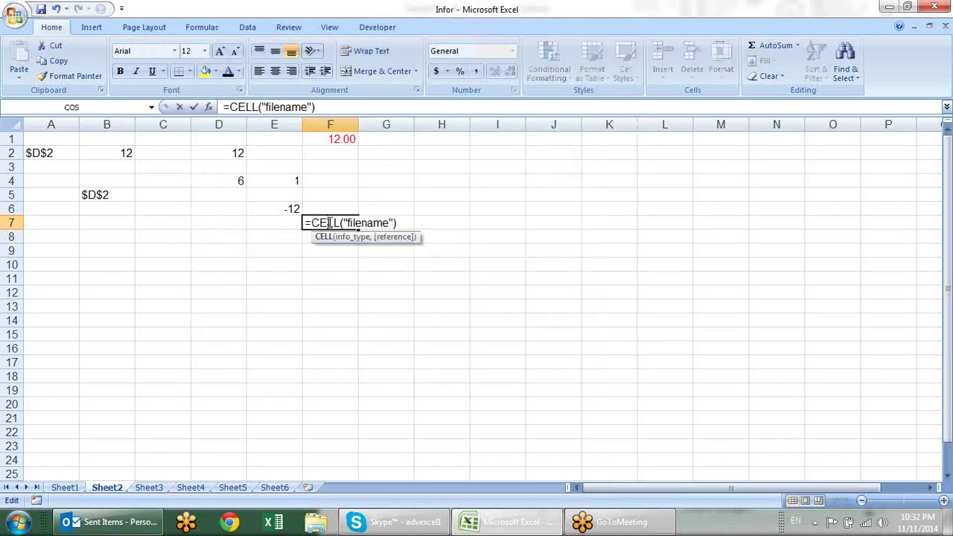
pyautogui.press('Return')
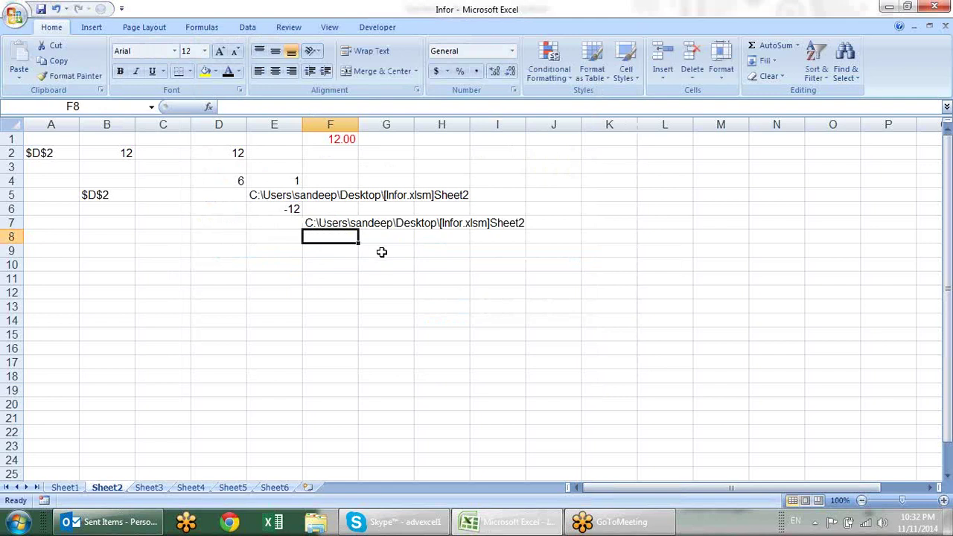
pyautogui.click(313, 218)
# - Delete the circular CELL contents formula from E5 after acknowledging the warning
pyautogui.click(278, 197)
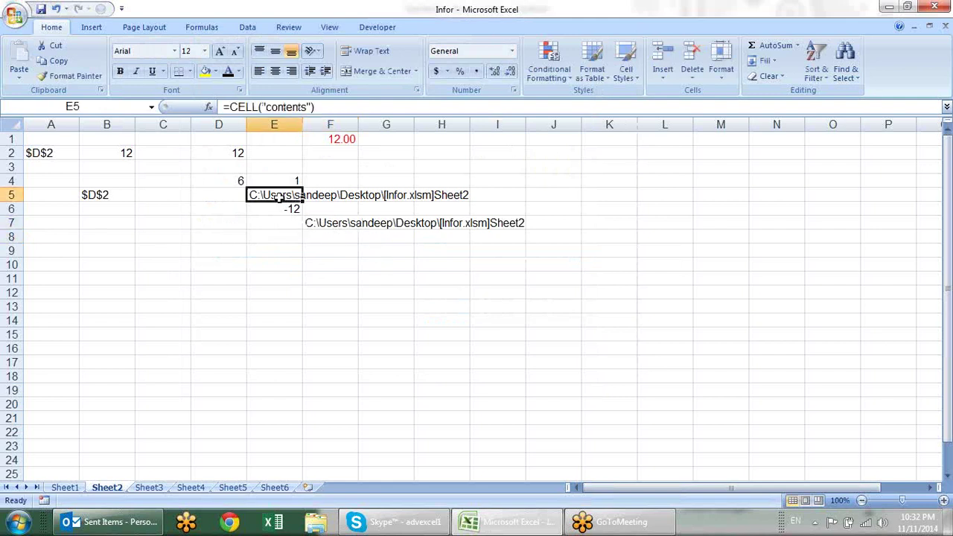
pyautogui.doubleClick(279, 196)
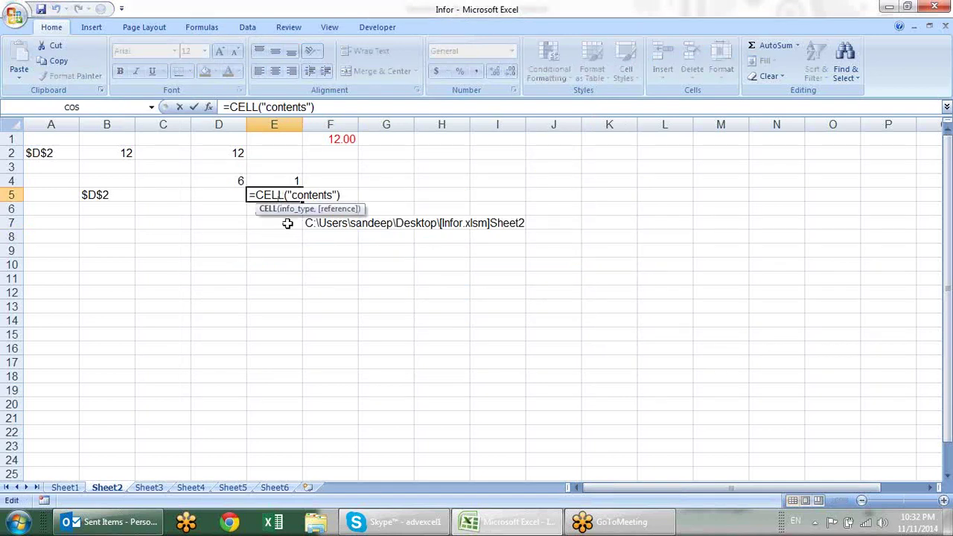
pyautogui.press('Return')
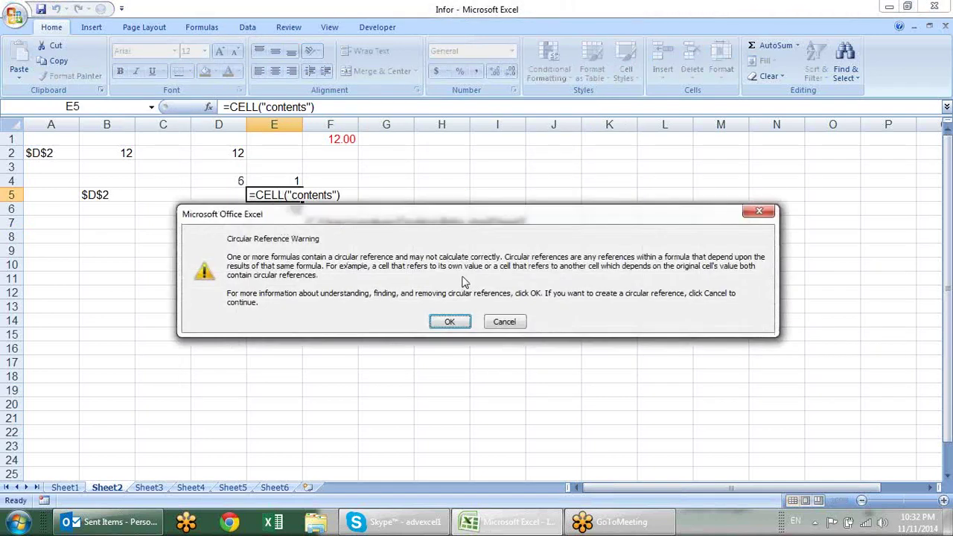
pyautogui.press('Return')
pyautogui.press('Up')
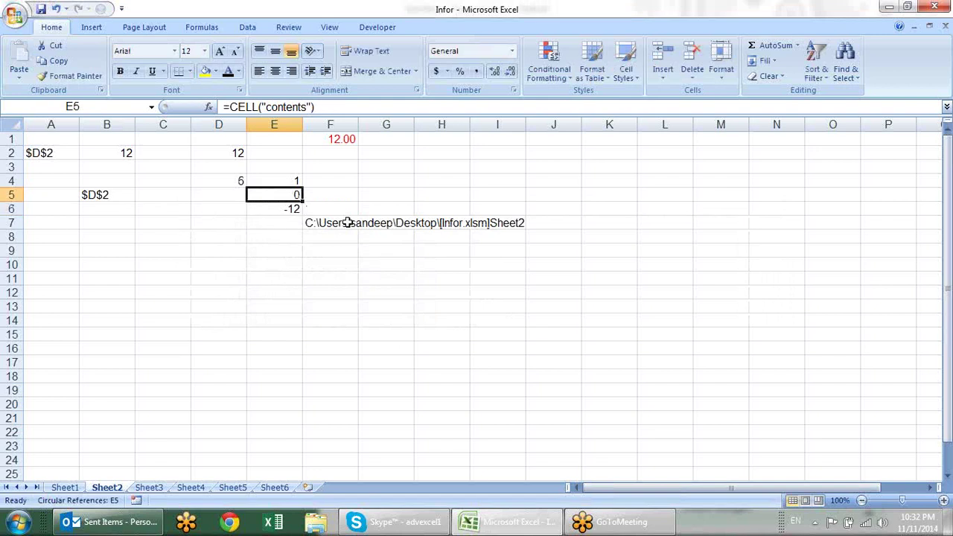
pyautogui.press('Delete')
pyautogui.click(350, 250)
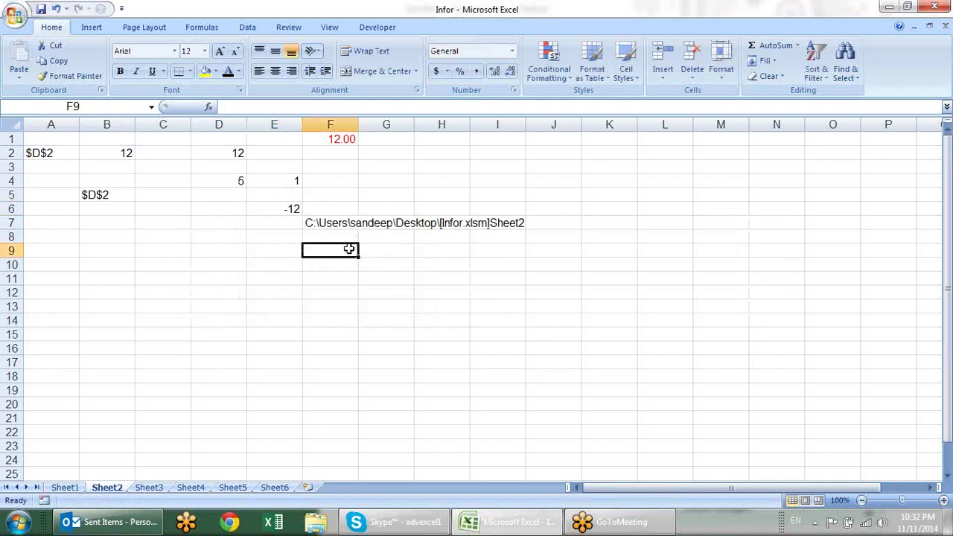
pyautogui.write('=ce')
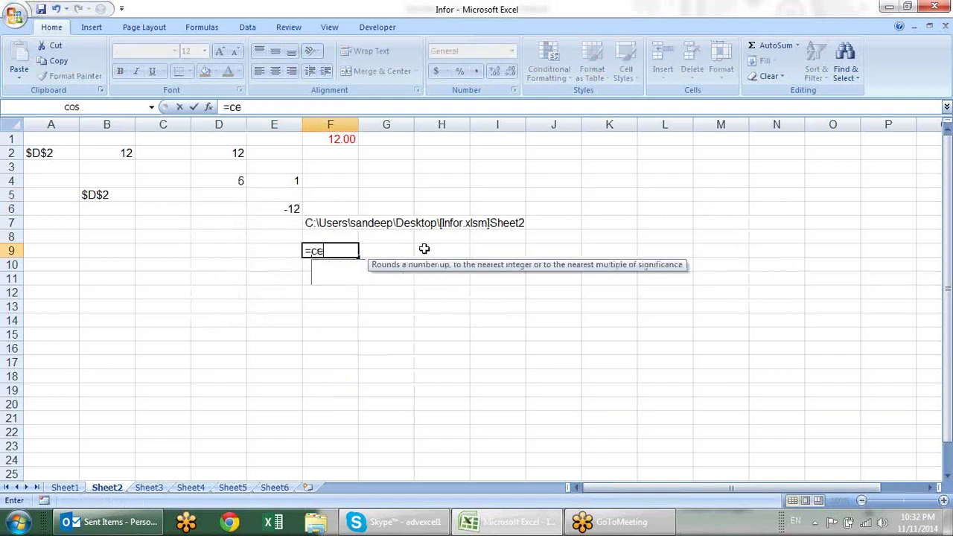
pyautogui.write('l')
# - Build =CELL("format",E9) in F9, adding E9 as the reference
pyautogui.press('Tab')
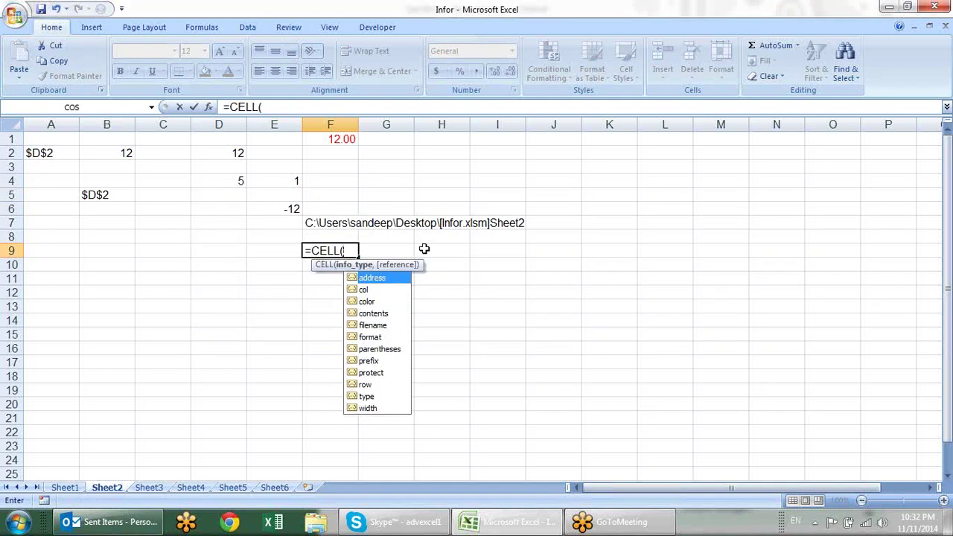
pyautogui.press('Down')
pyautogui.press('Down')
pyautogui.press('Down')
pyautogui.press('Down')
pyautogui.press('Down')
pyautogui.press('Tab')
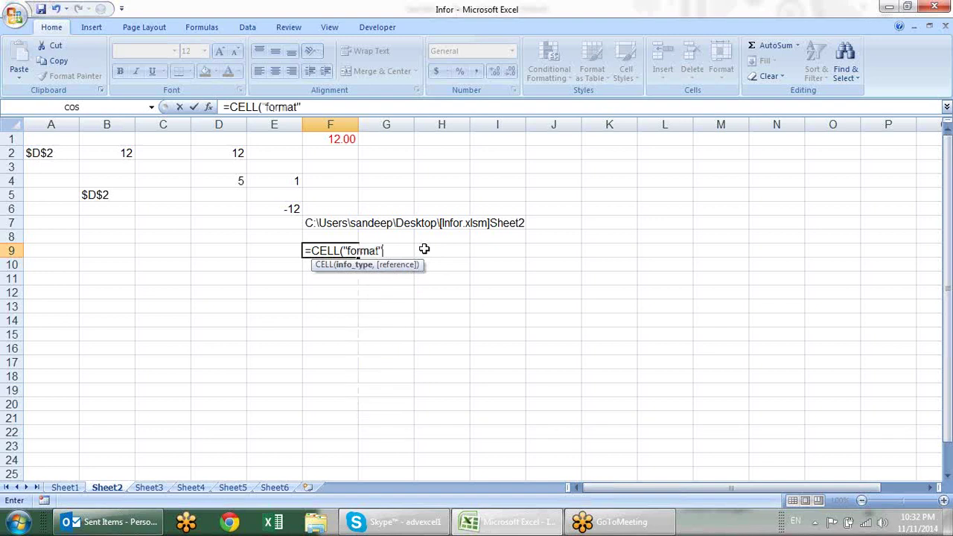
pyautogui.click(341, 198)
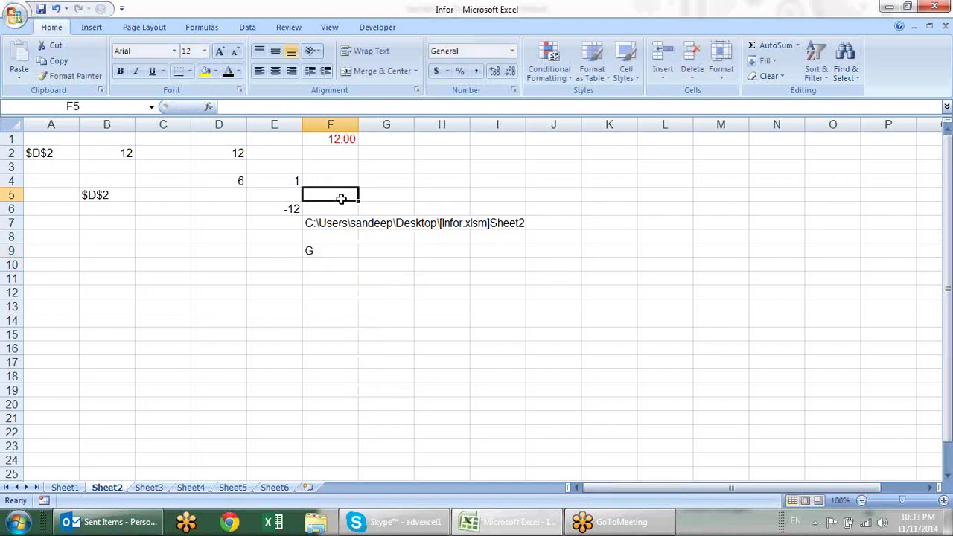
pyautogui.click(341, 254)
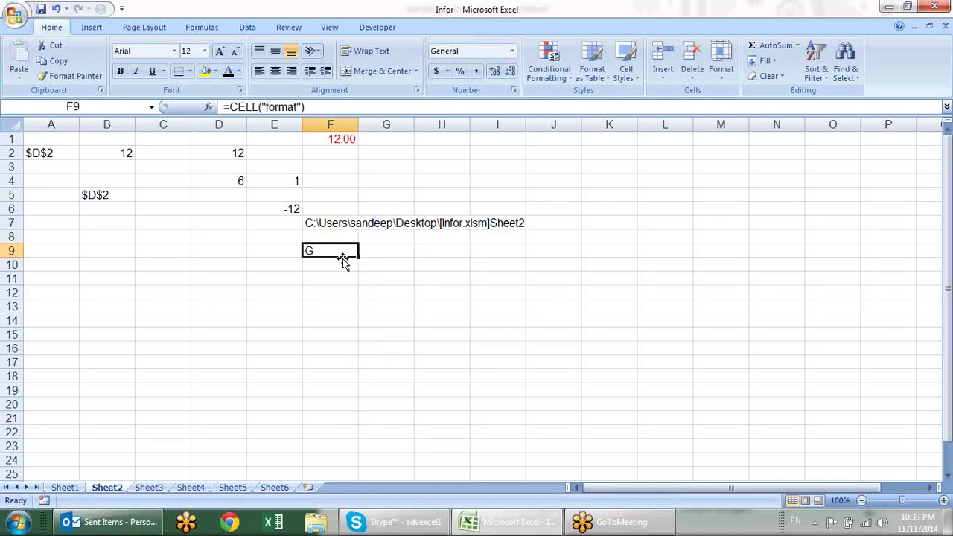
pyautogui.doubleClick(343, 259)
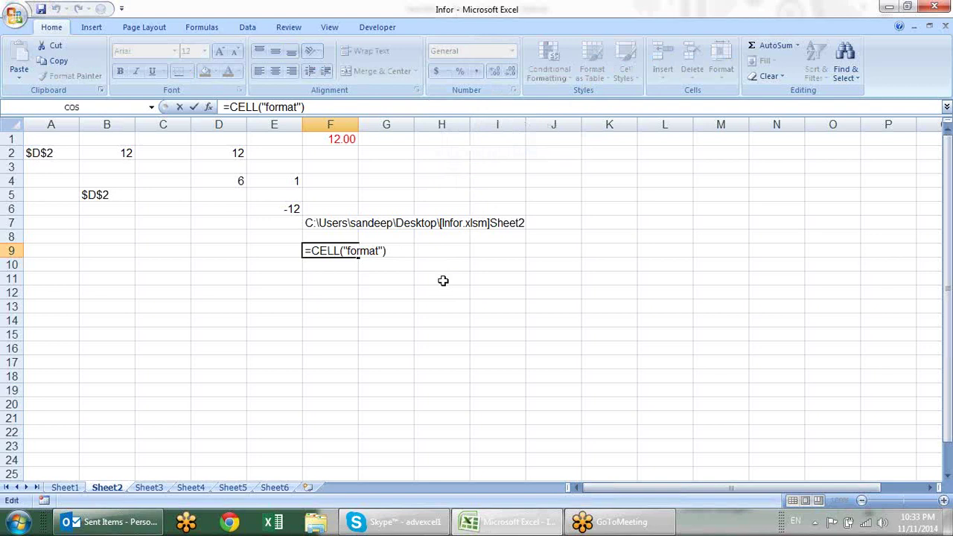
pyautogui.press('Escape')
pyautogui.press('F2')
pyautogui.click(381, 250)
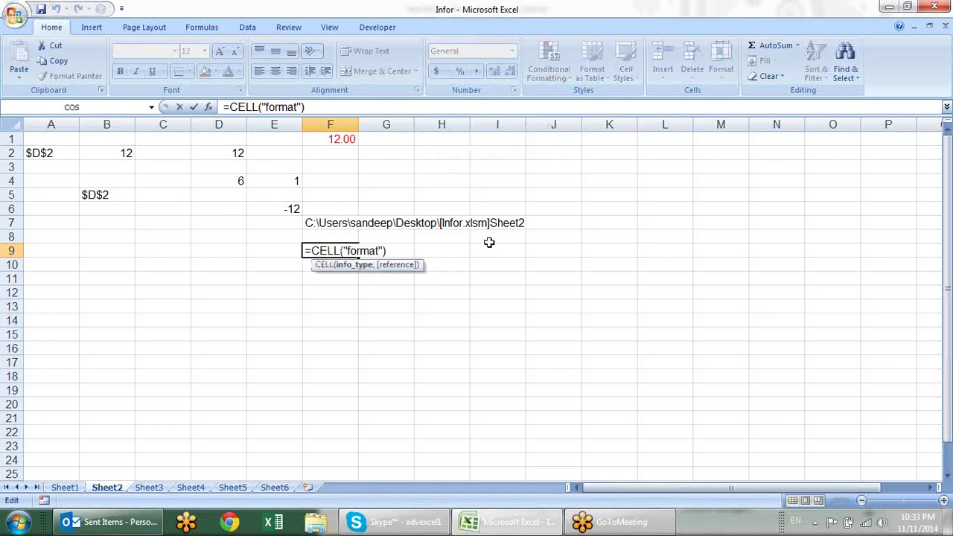
pyautogui.write(',')
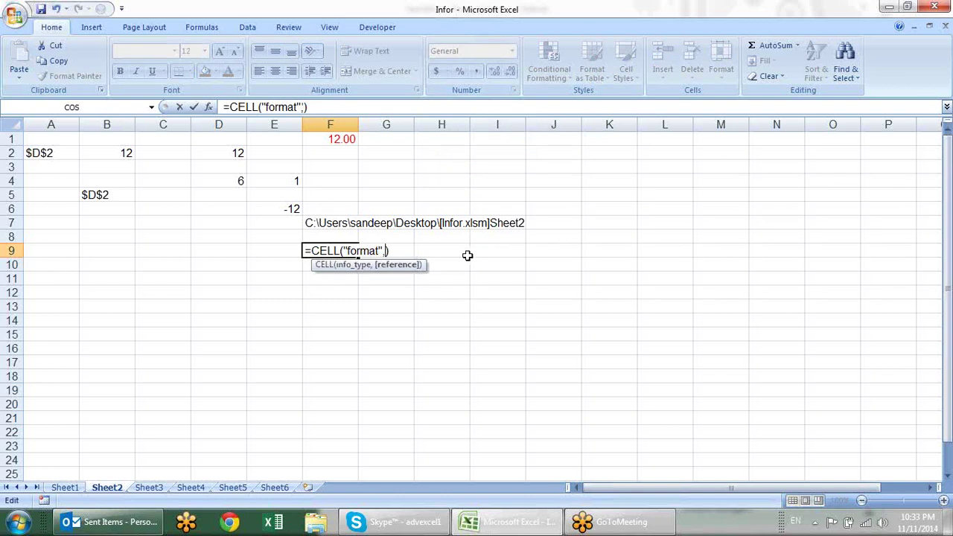
pyautogui.click(274, 250)
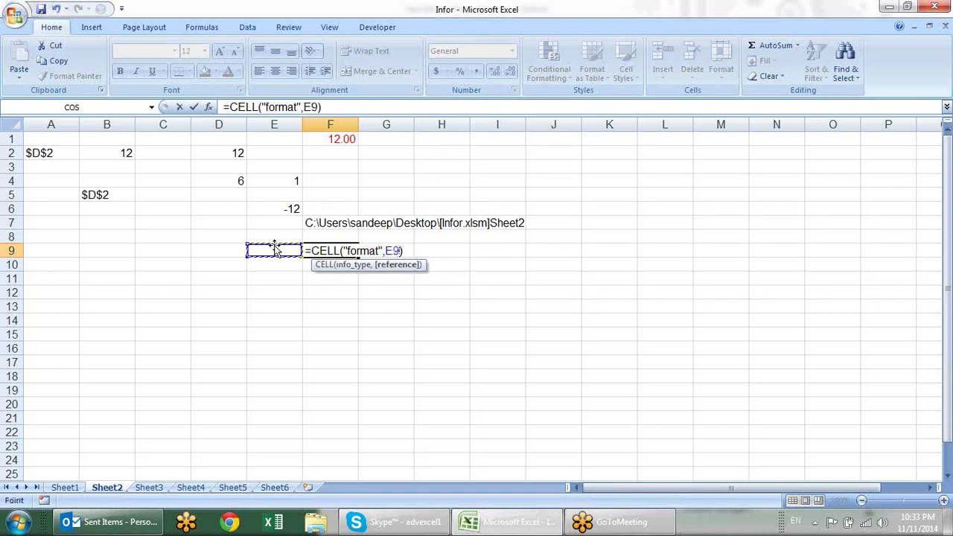
pyautogui.press('Return')
# - Type 12 into E9 so F9 returns G
pyautogui.click(274, 246)
pyautogui.write('12')
pyautogui.press('Return')
pyautogui.click(274, 246)
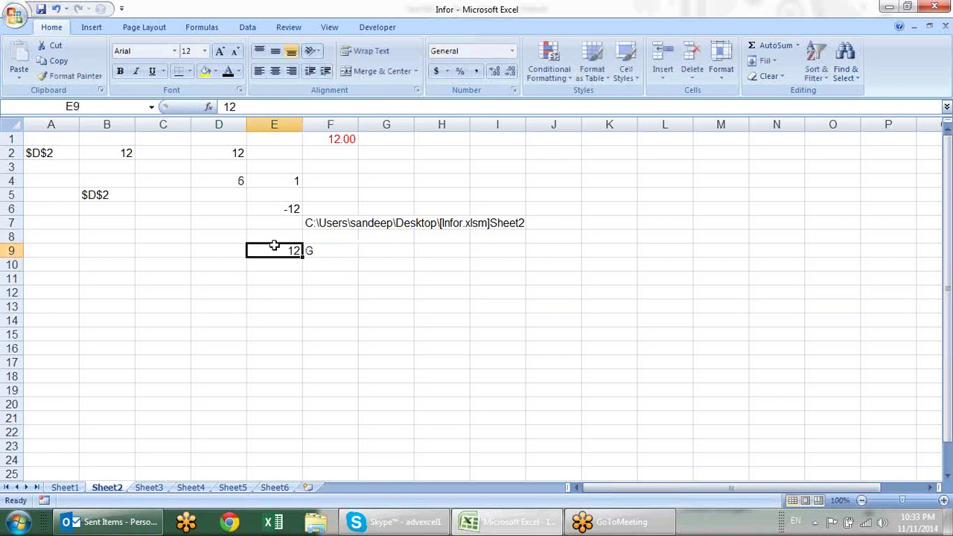
# - Apply the Number format to E9 (12.00) and recalculate F9 to return F2
pyautogui.click(511, 52)
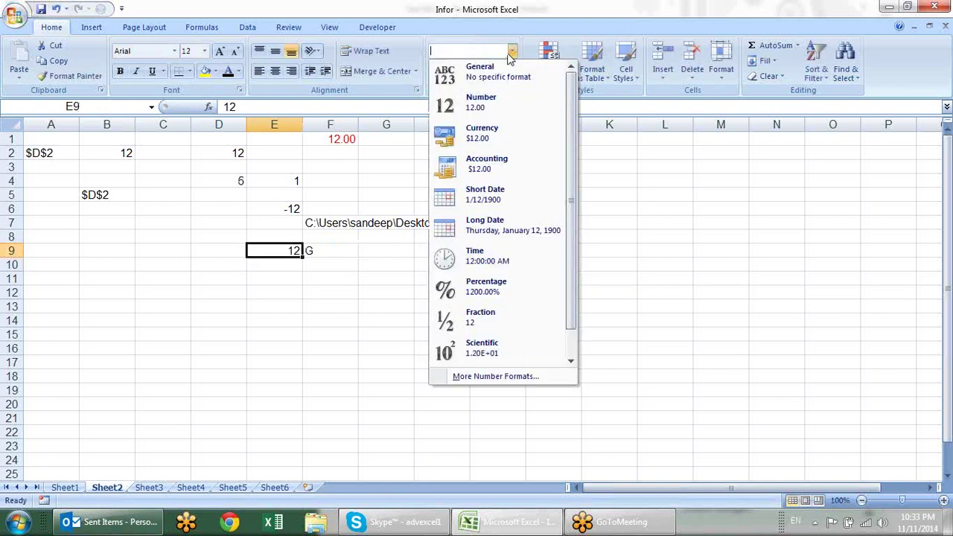
pyautogui.click(487, 102)
pyautogui.click(335, 249)
pyautogui.doubleClick(335, 248)
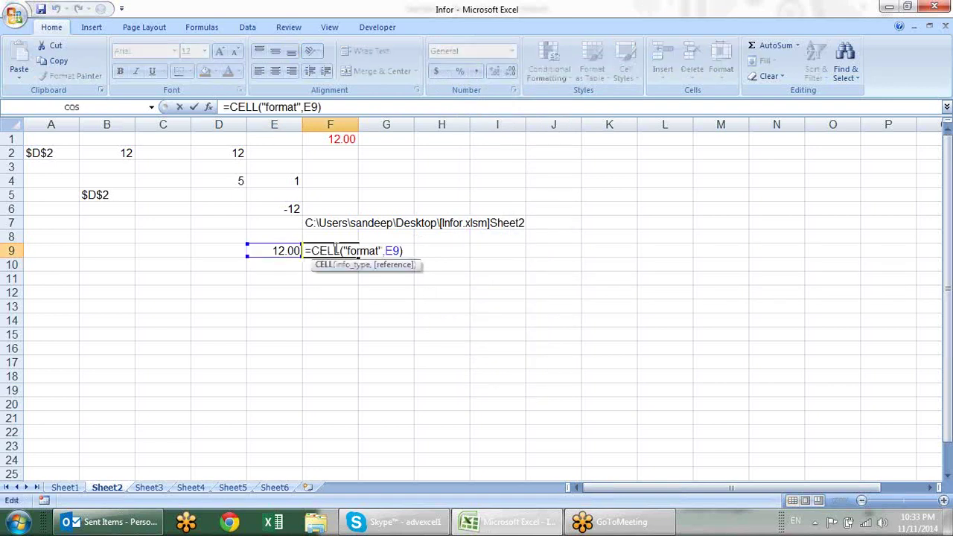
pyautogui.press('Return')
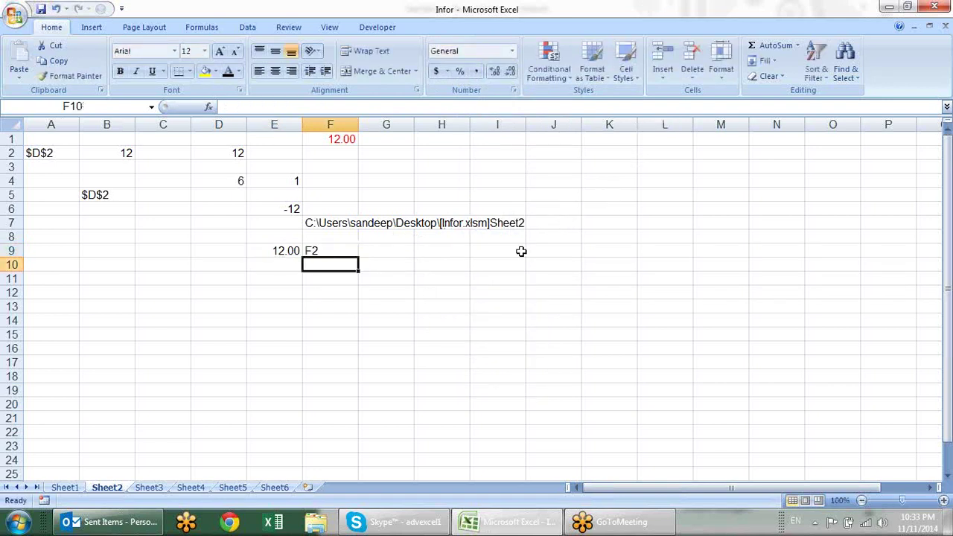
pyautogui.click(352, 247)
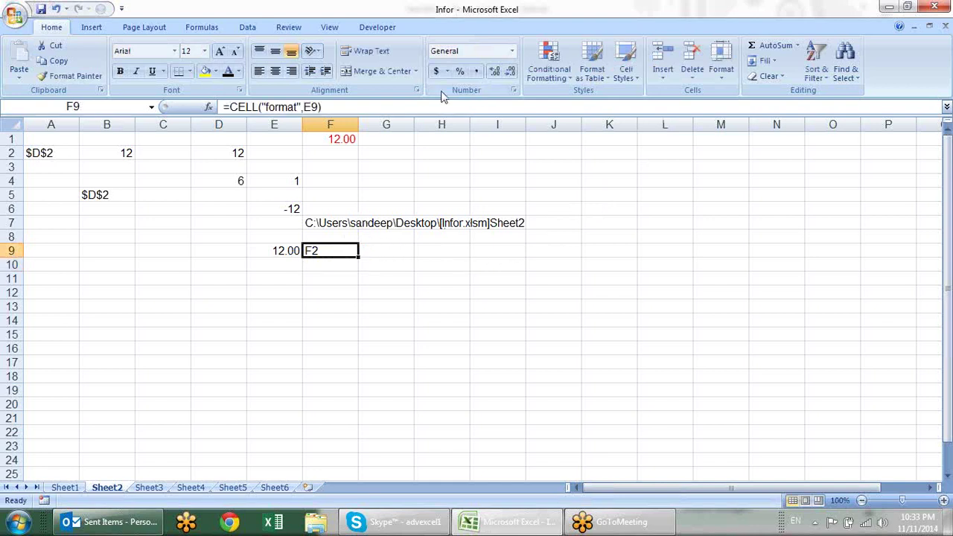
# - Open the CELL function help from the Insert Function dialog and scroll to info_type
pyautogui.click(206, 106)
pyautogui.click(501, 314)
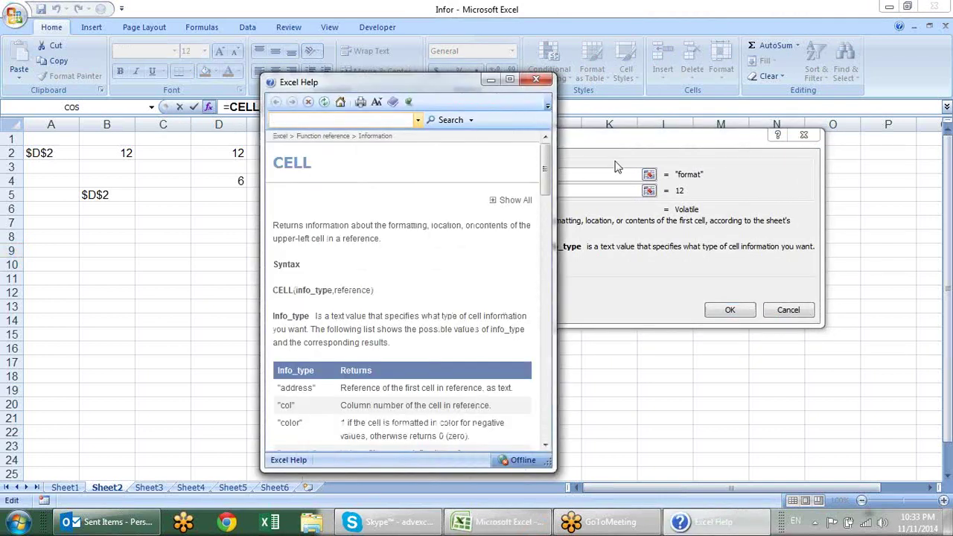
pyautogui.click(536, 79)
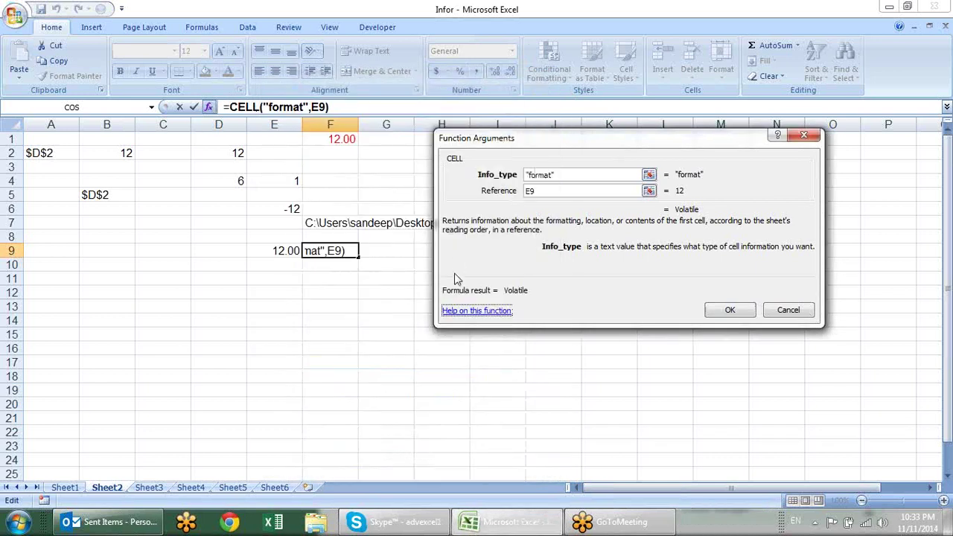
pyautogui.click(462, 311)
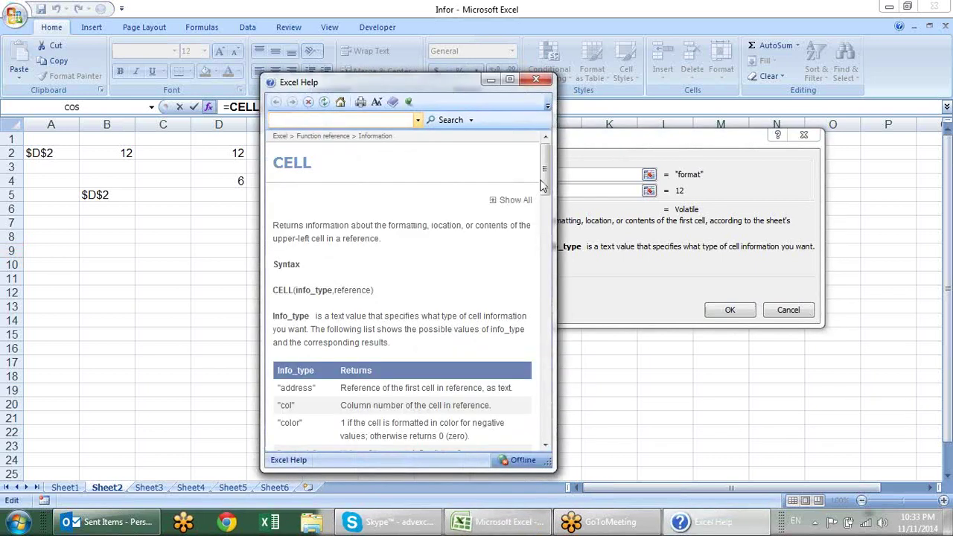
pyautogui.scroll(-6, 543, 187)
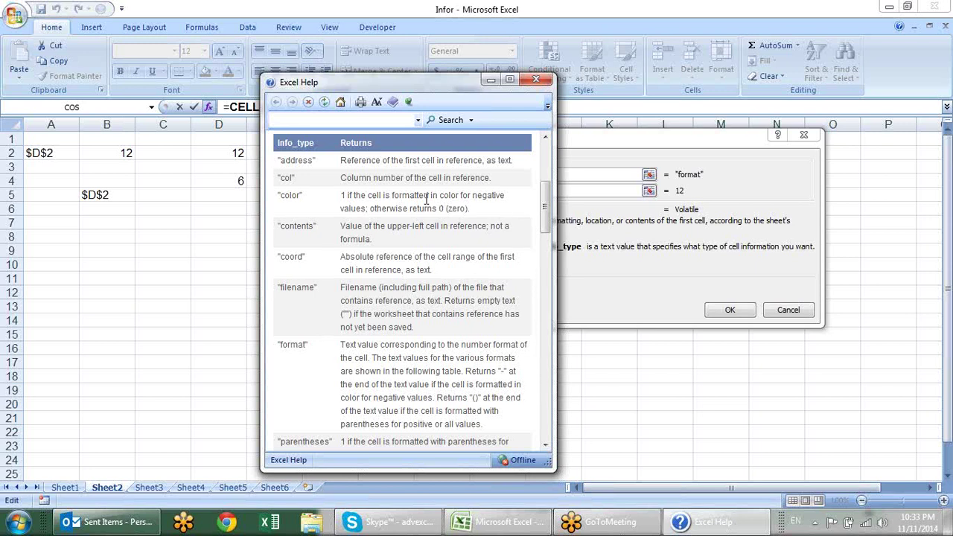
# - Highlight the color, contents, coord and filename info_type descriptions
pyautogui.moveTo(347, 195); pyautogui.dragTo(406, 215)
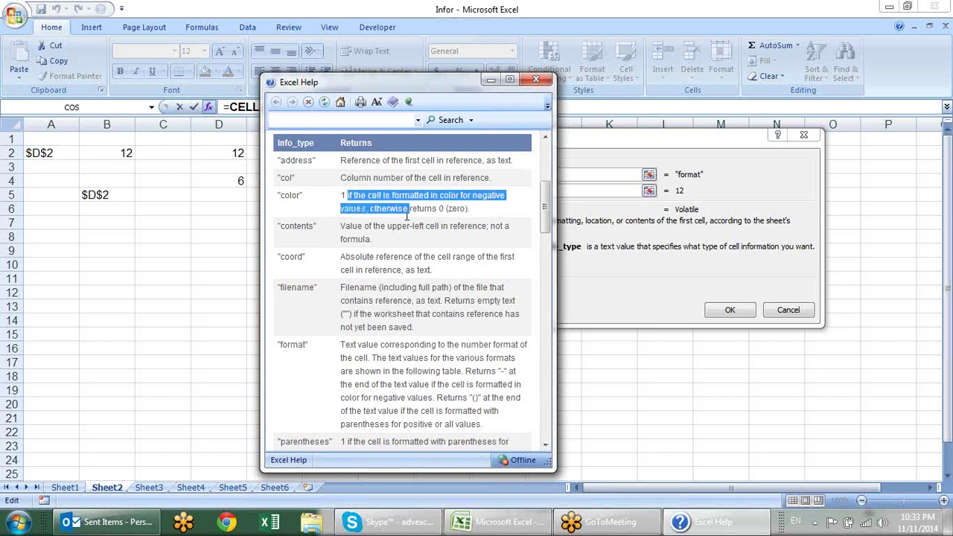
pyautogui.click(452, 208)
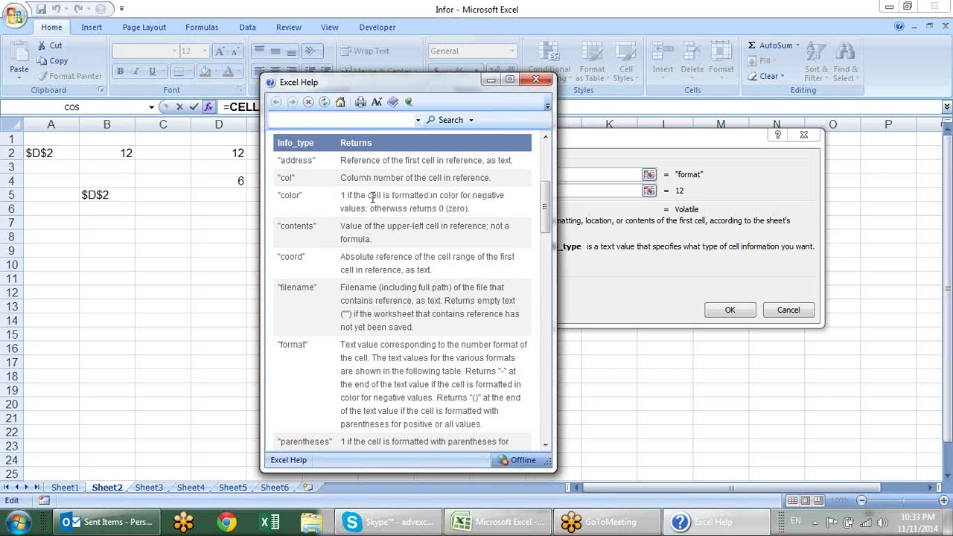
pyautogui.moveTo(344, 195); pyautogui.dragTo(505, 196)
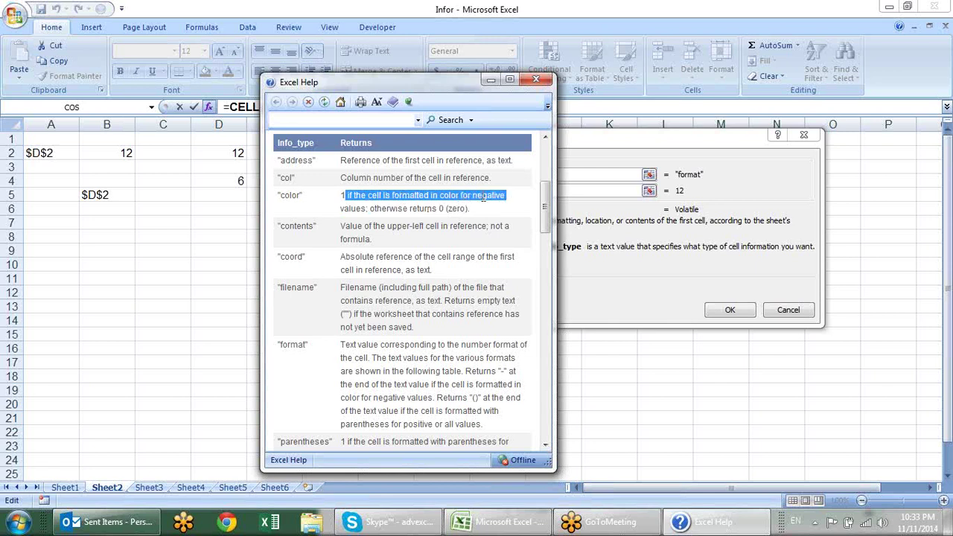
pyautogui.click(487, 213)
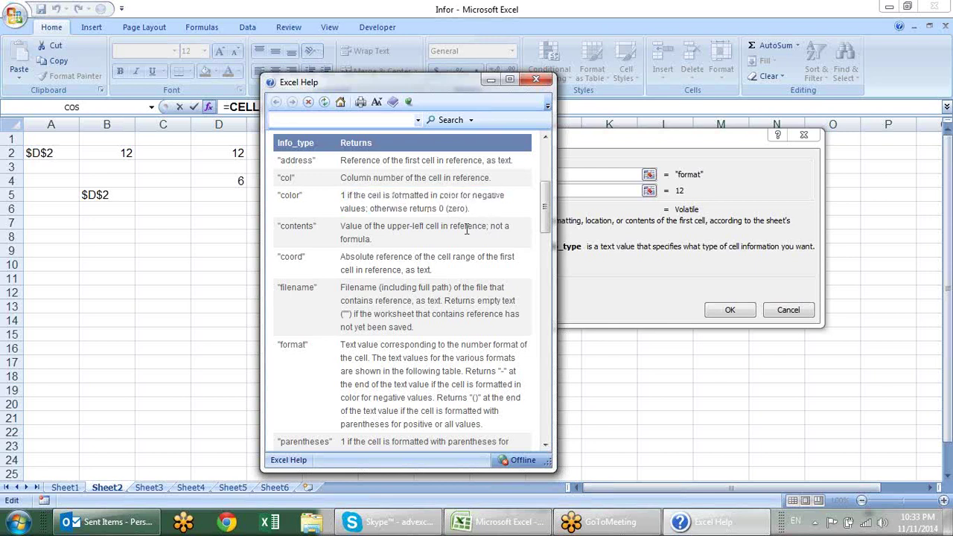
pyautogui.moveTo(365, 225); pyautogui.dragTo(428, 250)
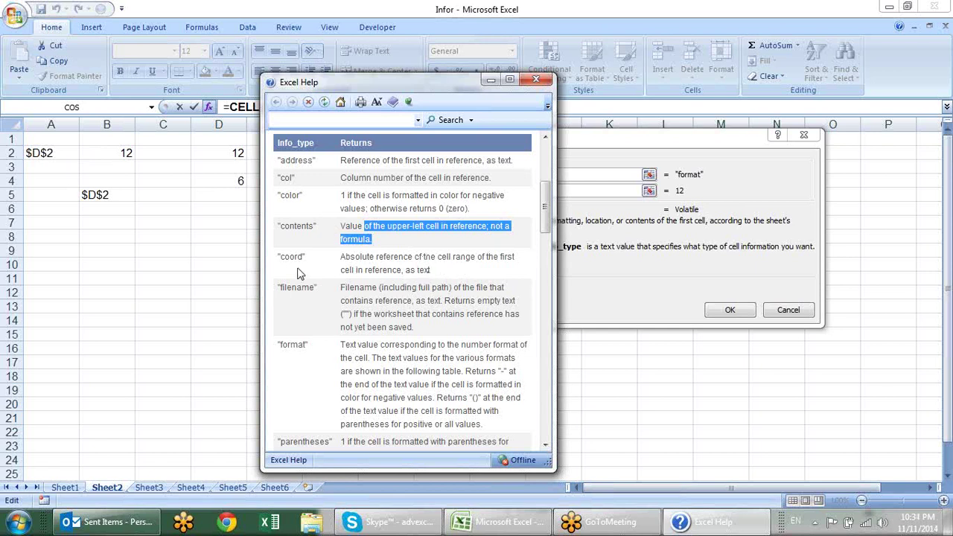
pyautogui.click(343, 259)
pyautogui.moveTo(343, 259); pyautogui.dragTo(448, 270)
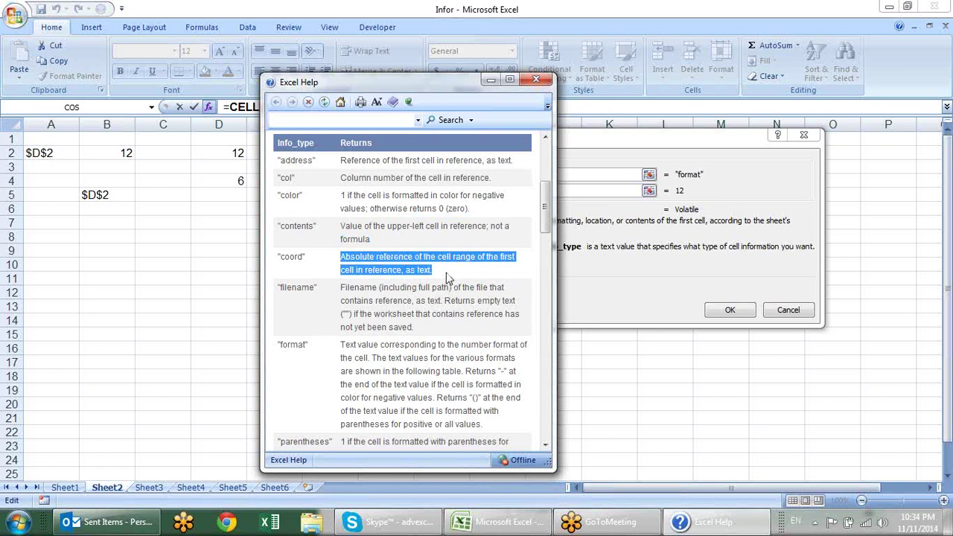
pyautogui.click(446, 273)
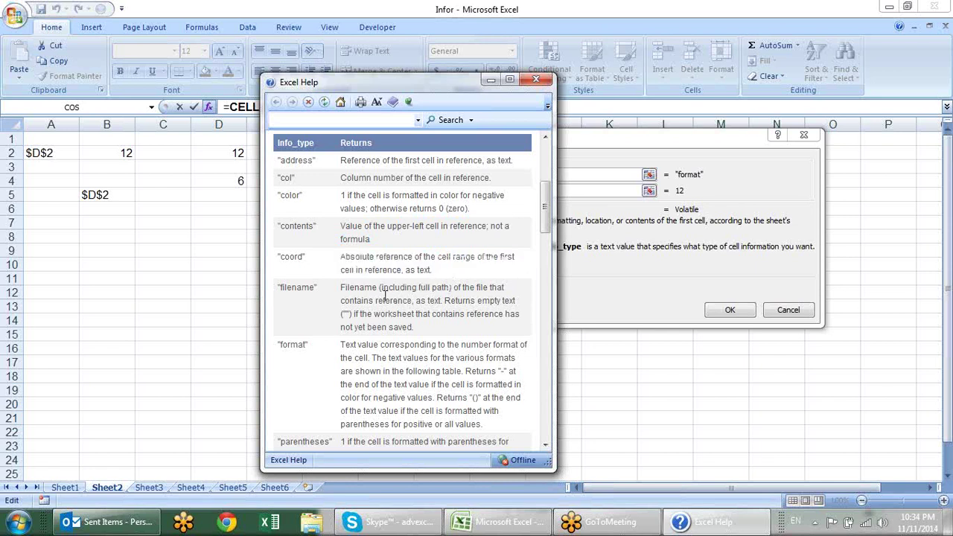
pyautogui.moveTo(341, 287); pyautogui.dragTo(413, 314)
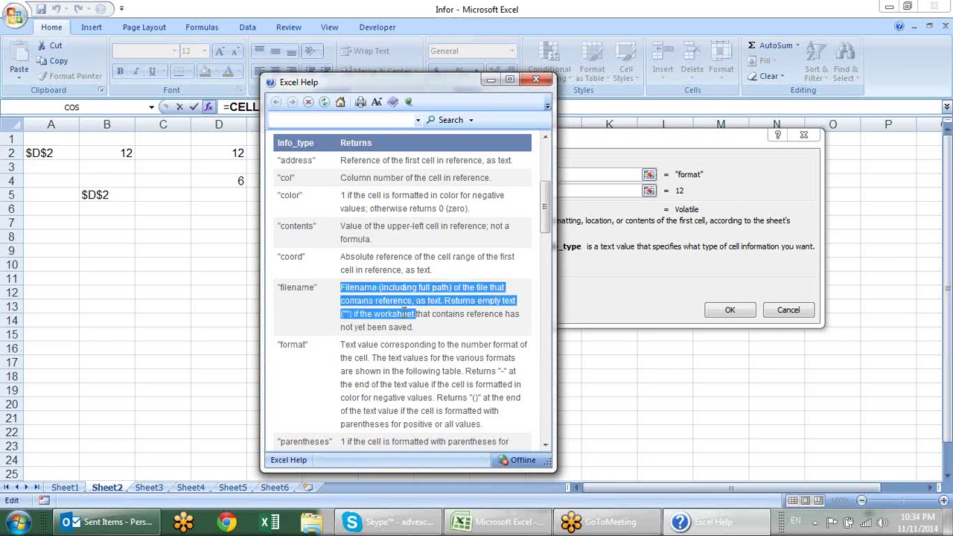
# - Read the format description, highlighting its notes on trailing "-" and "()" results
pyautogui.scroll(-1, 477, 326)
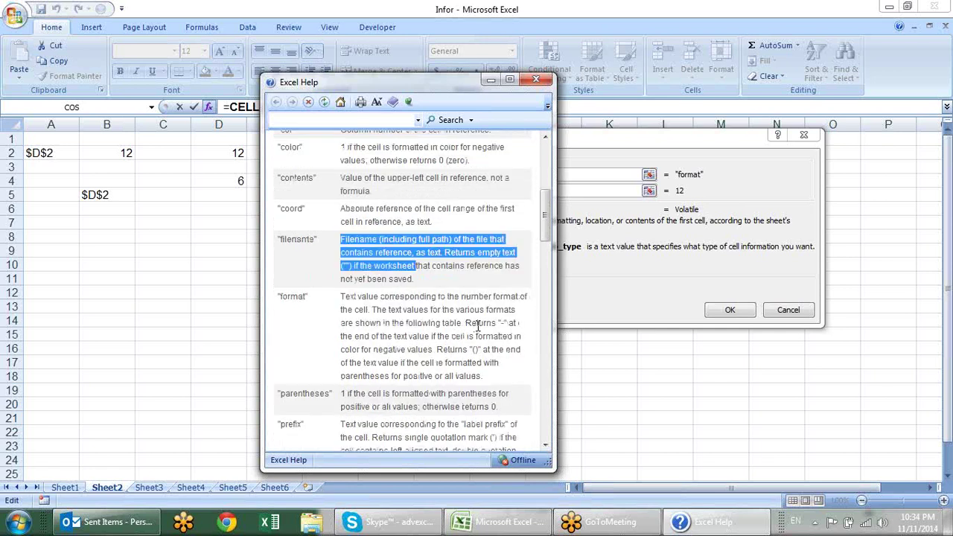
pyautogui.scroll(-1, 477, 326)
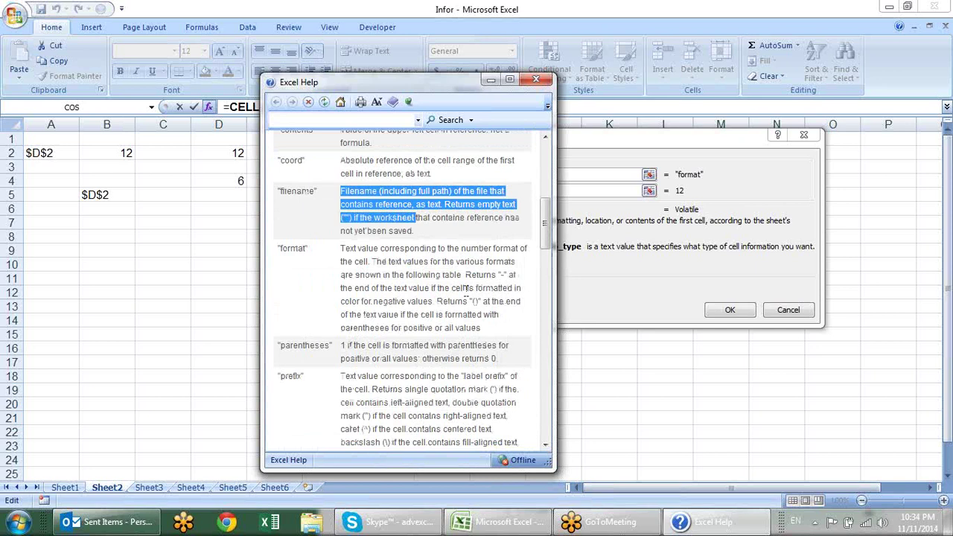
pyautogui.moveTo(405, 262); pyautogui.dragTo(467, 260)
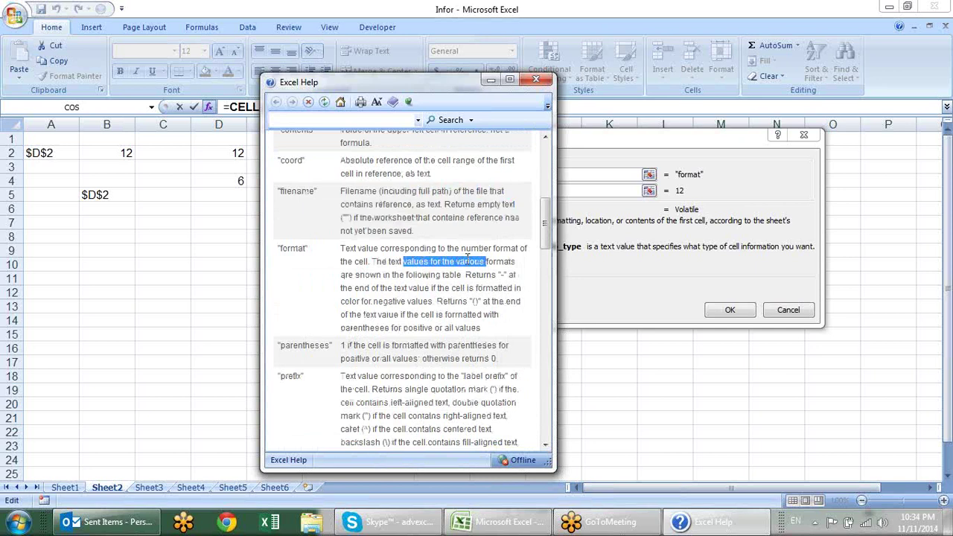
pyautogui.moveTo(406, 275); pyautogui.dragTo(509, 280)
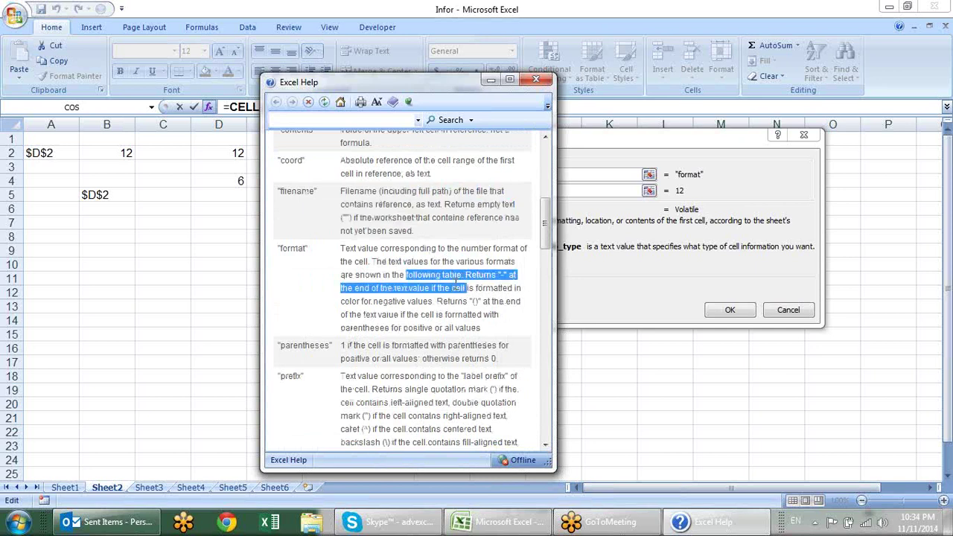
pyautogui.click(512, 276)
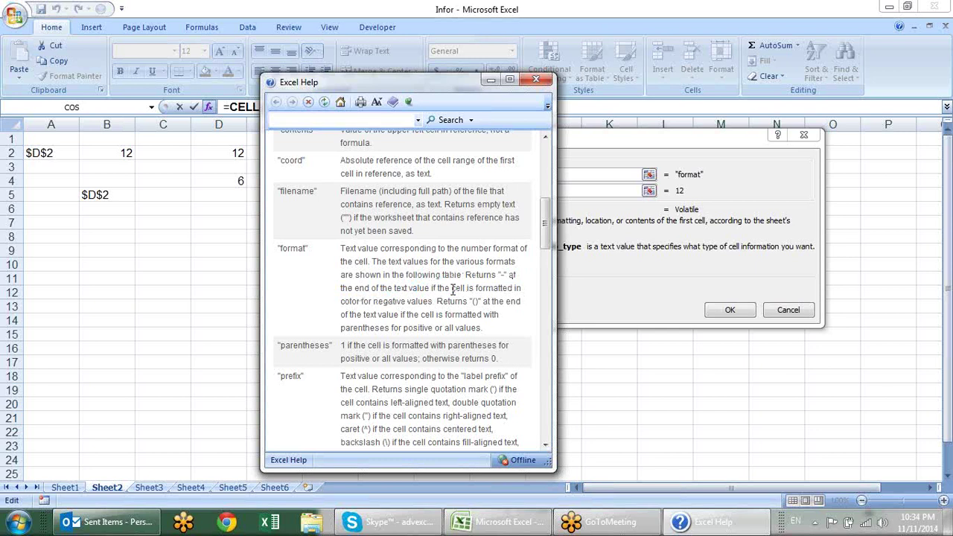
pyautogui.moveTo(452, 289); pyautogui.dragTo(478, 289)
pyautogui.moveTo(360, 302)
pyautogui.mouseDown()
pyautogui.moveTo(419, 315)
pyautogui.moveTo(432, 302)
pyautogui.moveTo(481, 307)
pyautogui.mouseUp()
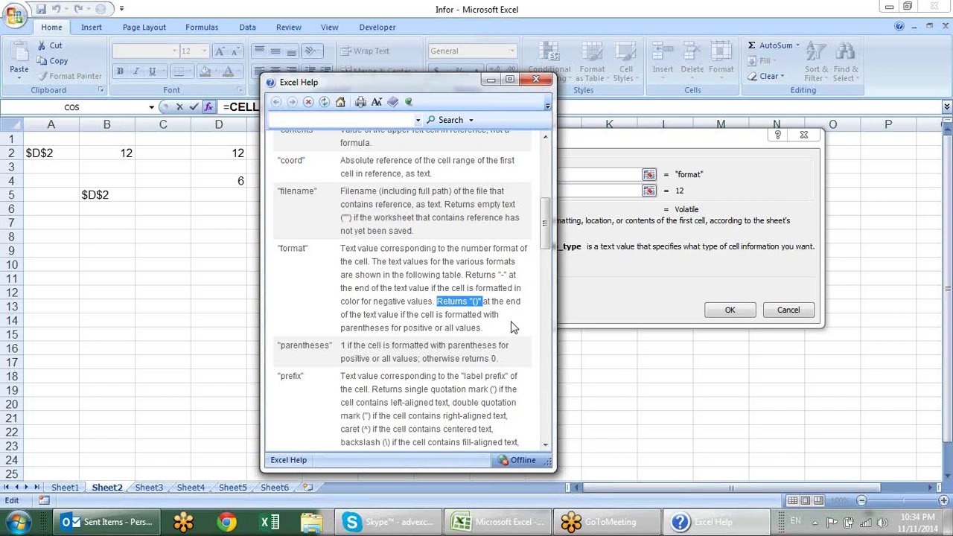
# - Read the CELL help's info_type descriptions, highlighting the 'if the cell' and protect passages
pyautogui.click(430, 345)
pyautogui.doubleClick(348, 346)
pyautogui.moveTo(371, 344); pyautogui.dragTo(382, 346)
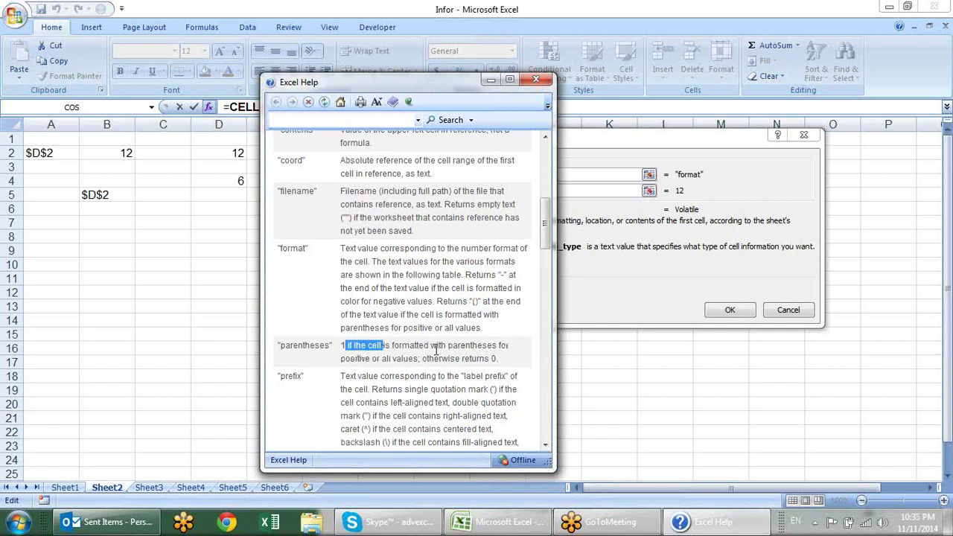
pyautogui.scroll(-4, 503, 332)
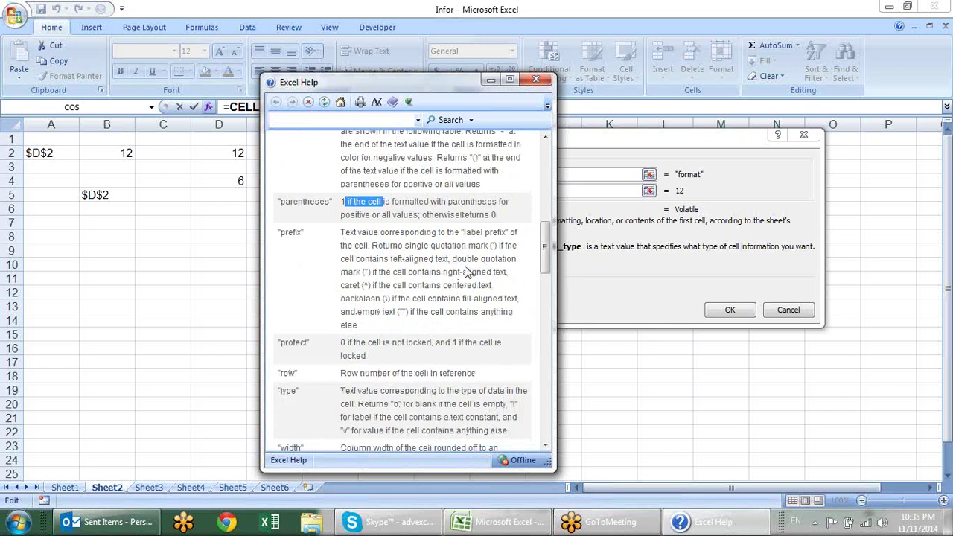
pyautogui.scroll(-4, 478, 251)
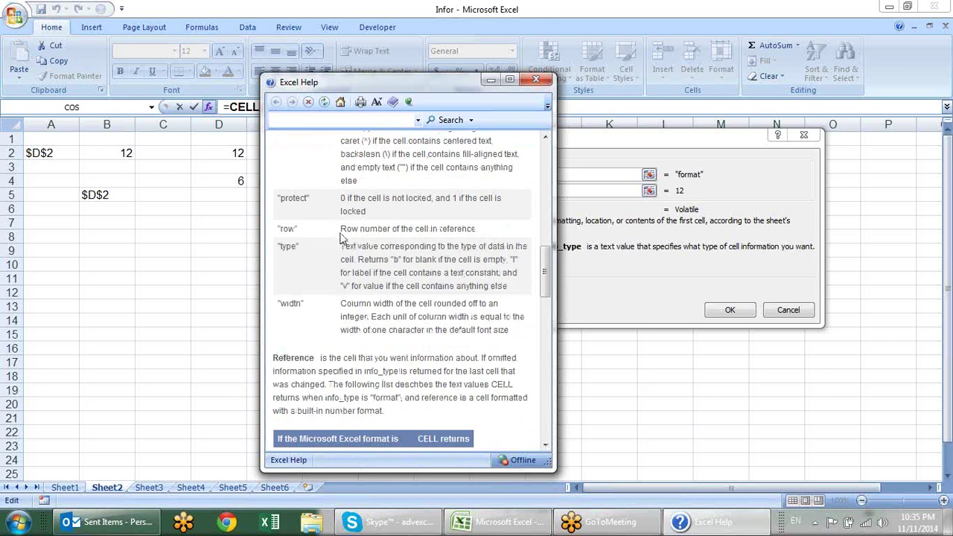
pyautogui.moveTo(344, 197)
pyautogui.mouseDown()
pyautogui.moveTo(373, 187)
pyautogui.moveTo(344, 205)
pyautogui.mouseUp()
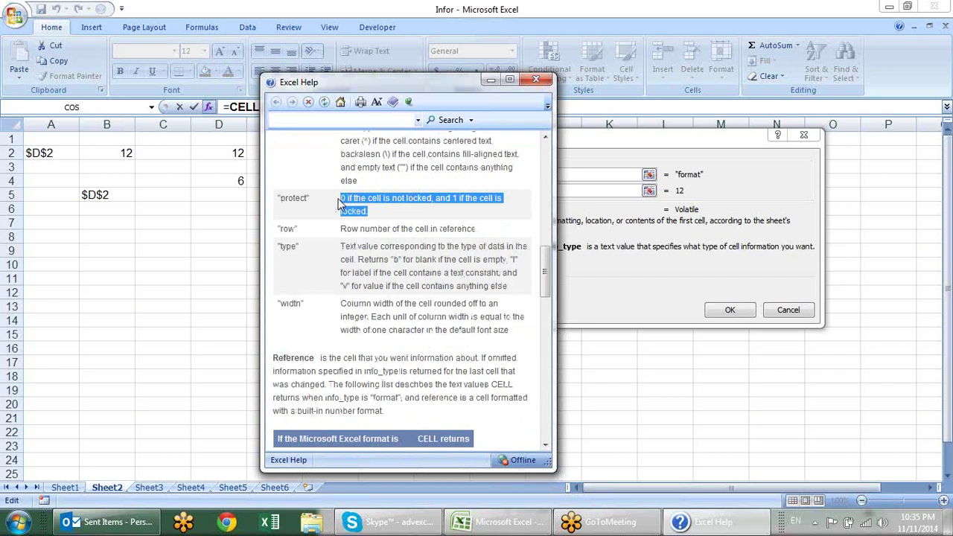
pyautogui.click(363, 210)
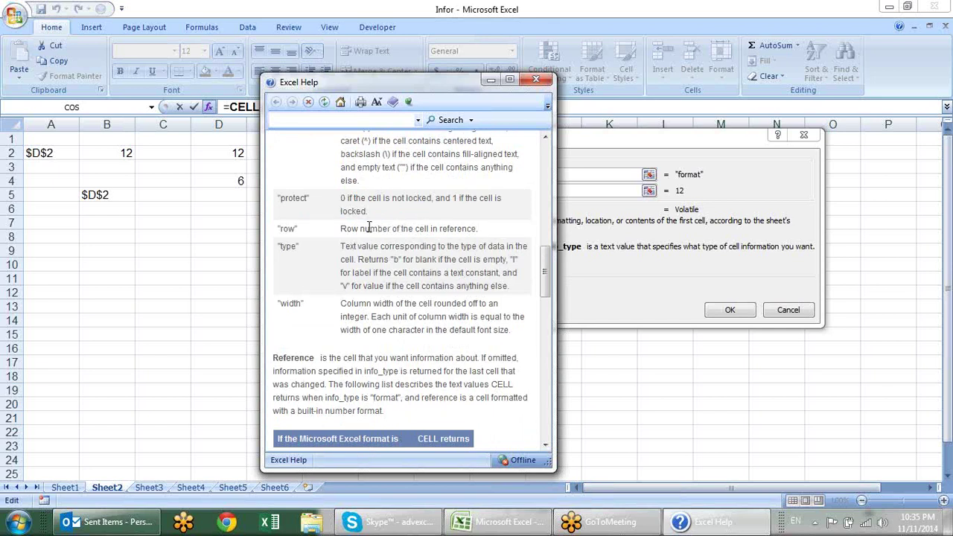
# - Review the width and type descriptions (blank 'b', label 'l', value 'v') and close Help
pyautogui.doubleClick(346, 304)
pyautogui.moveTo(359, 246); pyautogui.dragTo(402, 259)
pyautogui.click(504, 276)
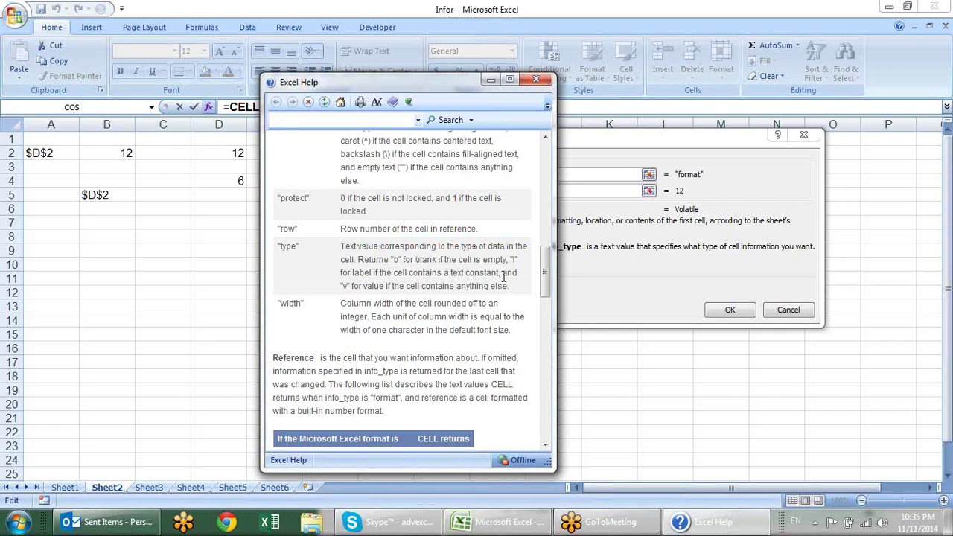
pyautogui.doubleClick(425, 259)
pyautogui.moveTo(512, 259); pyautogui.dragTo(519, 260)
pyautogui.moveTo(444, 273); pyautogui.dragTo(353, 273)
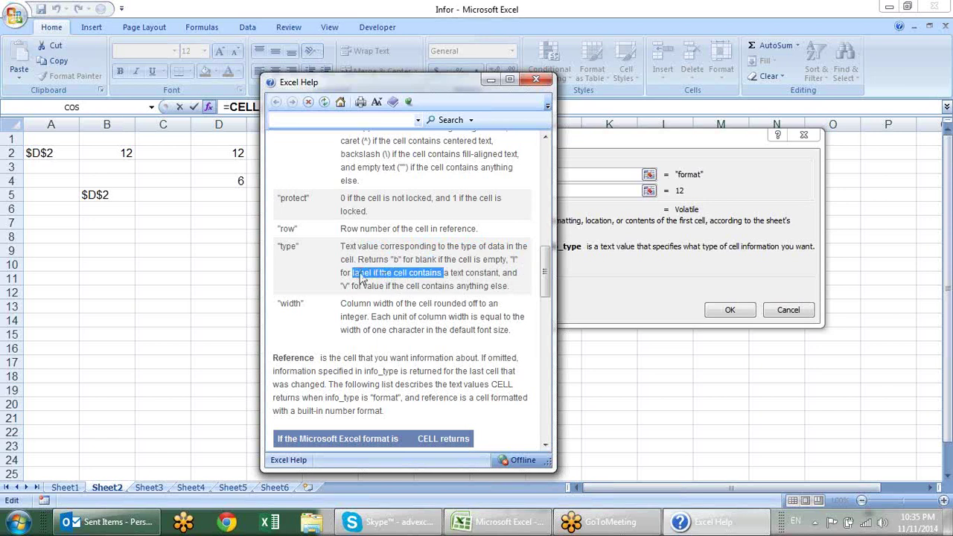
pyautogui.click(341, 285)
pyautogui.moveTo(341, 286); pyautogui.dragTo(365, 286)
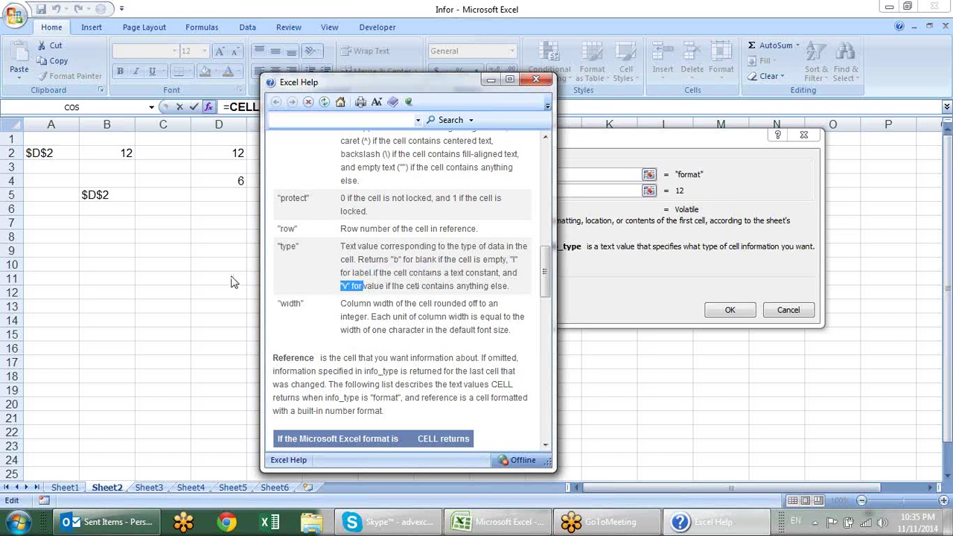
pyautogui.click(542, 85)
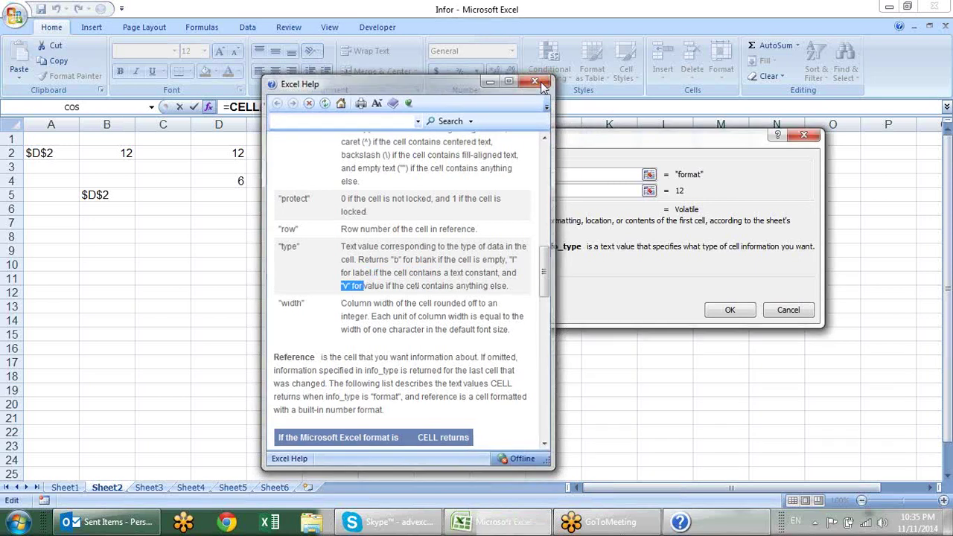
# - Confirm =CELL("format",E9) in F9 and review its formula without changing it
pyautogui.press('Return')
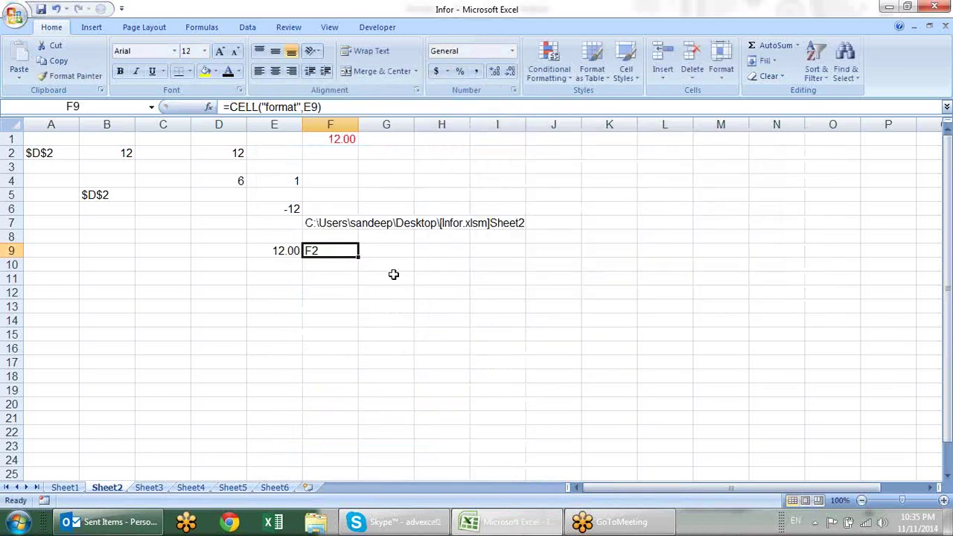
pyautogui.click(390, 265)
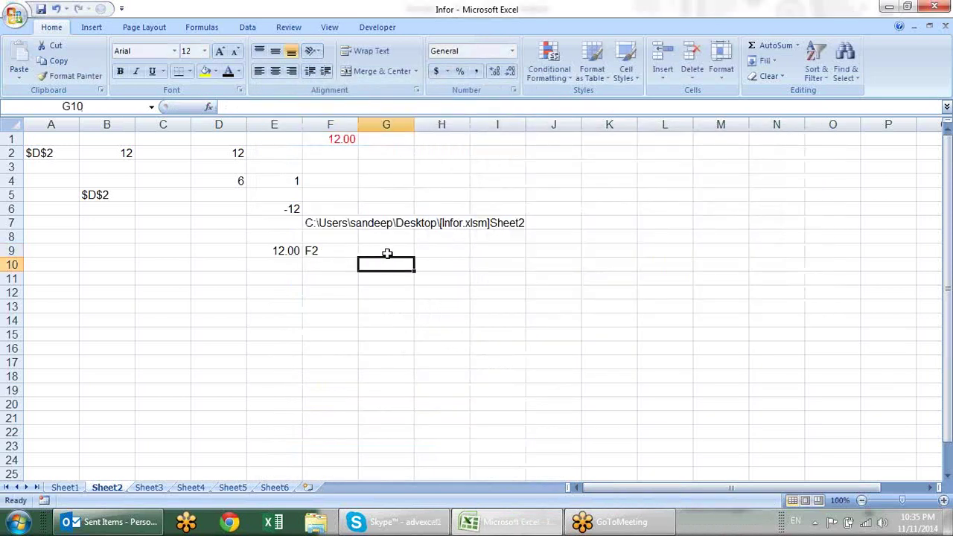
pyautogui.click(346, 249)
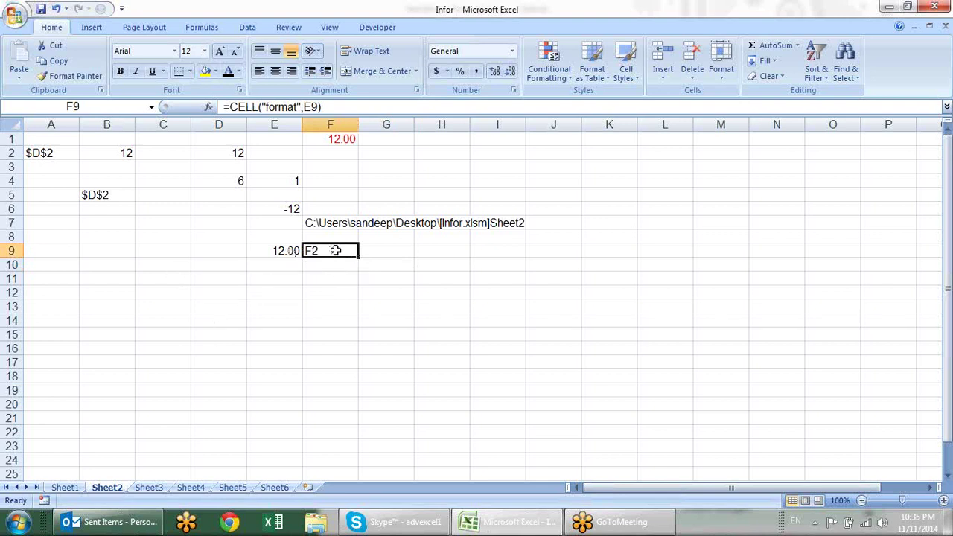
pyautogui.doubleClick(336, 250)
pyautogui.press('Escape')
# - Type 12.325, 12.2365 and 12.12 into A12, A13 and A14
pyautogui.click(85, 301)
pyautogui.click(71, 292)
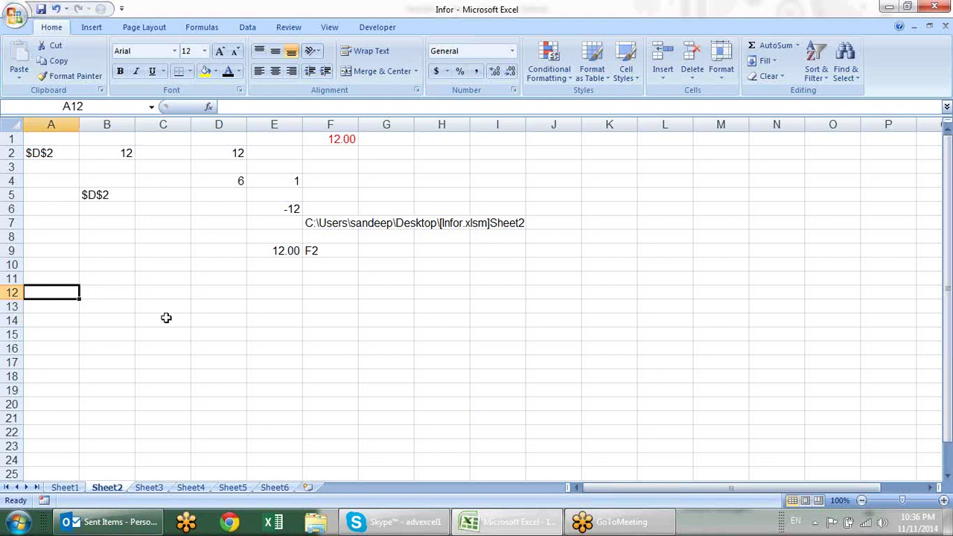
pyautogui.write('12.325')
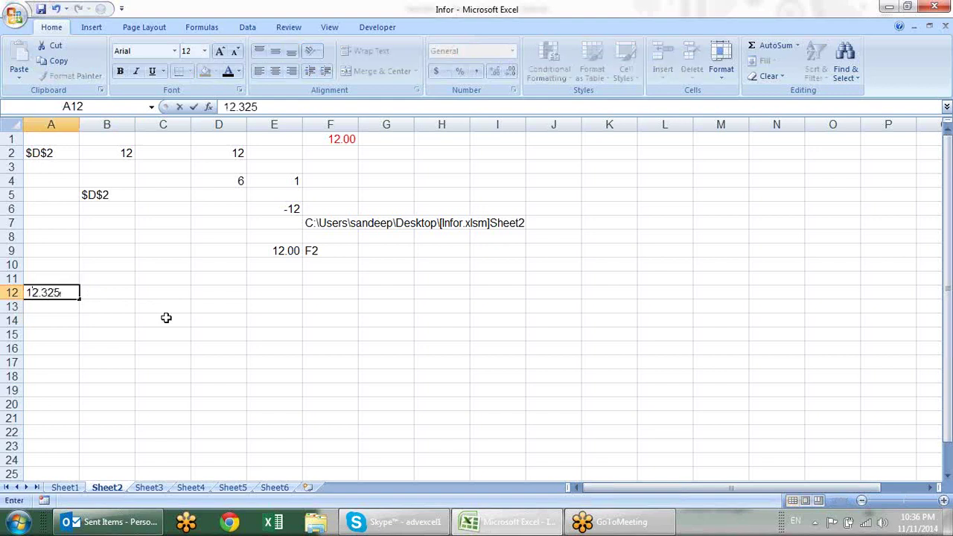
pyautogui.press('Return')
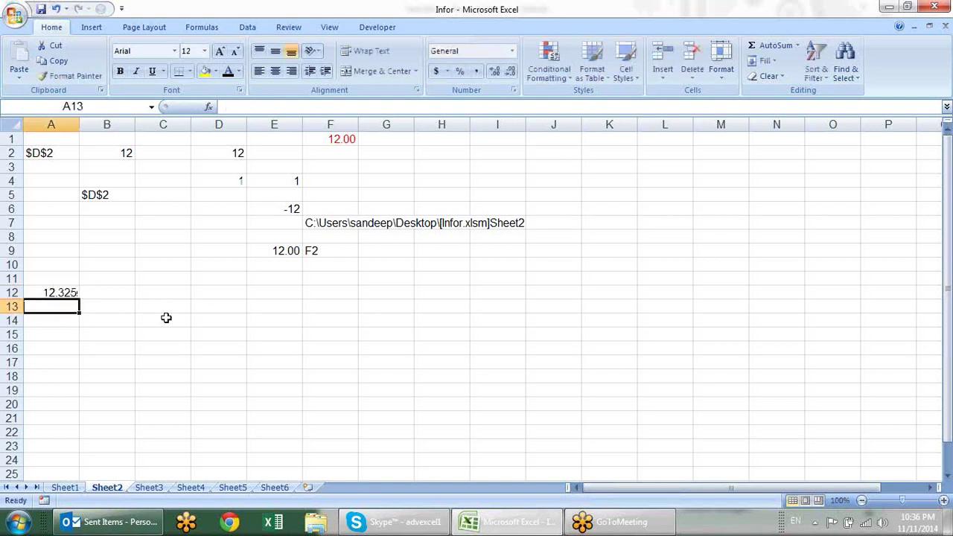
pyautogui.write('12.')
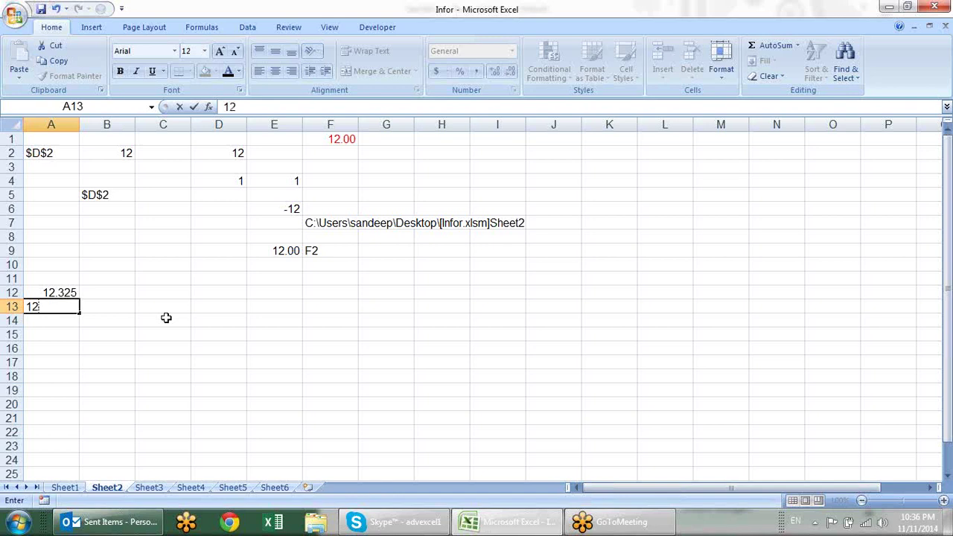
pyautogui.write('2365')
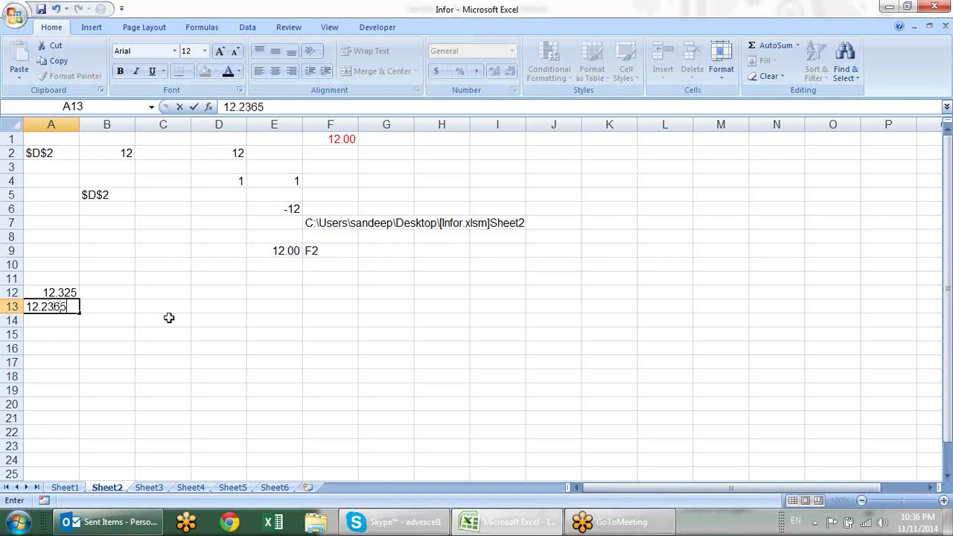
pyautogui.press('Return')
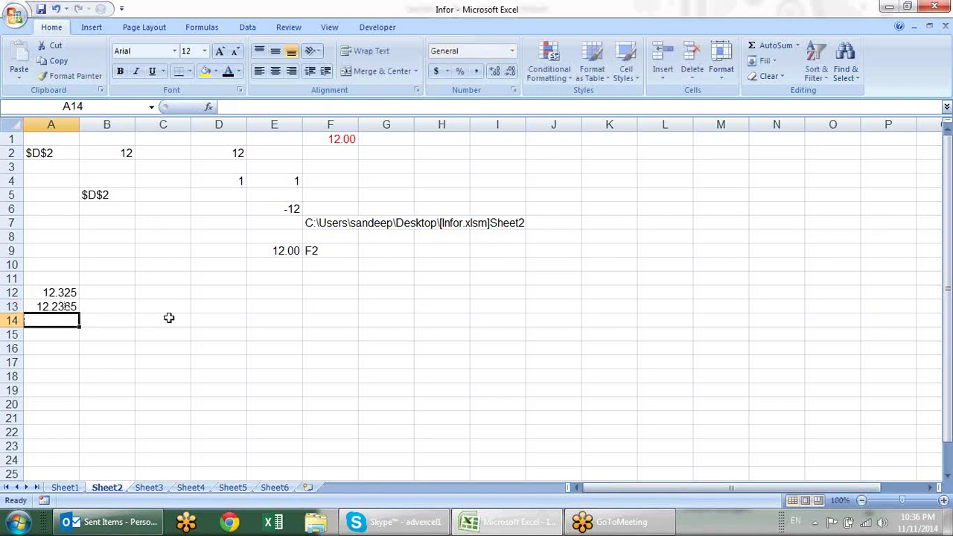
pyautogui.write('12.12')
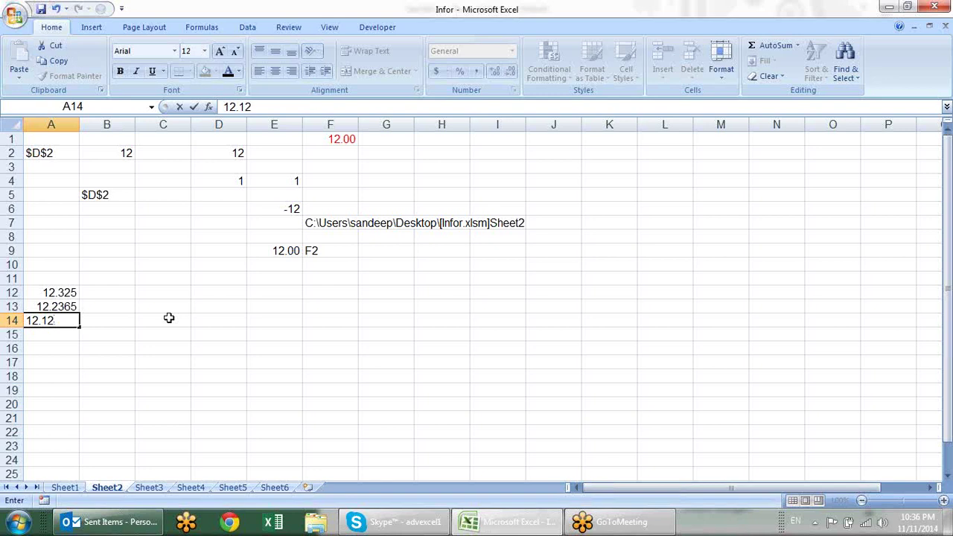
pyautogui.press('Return')
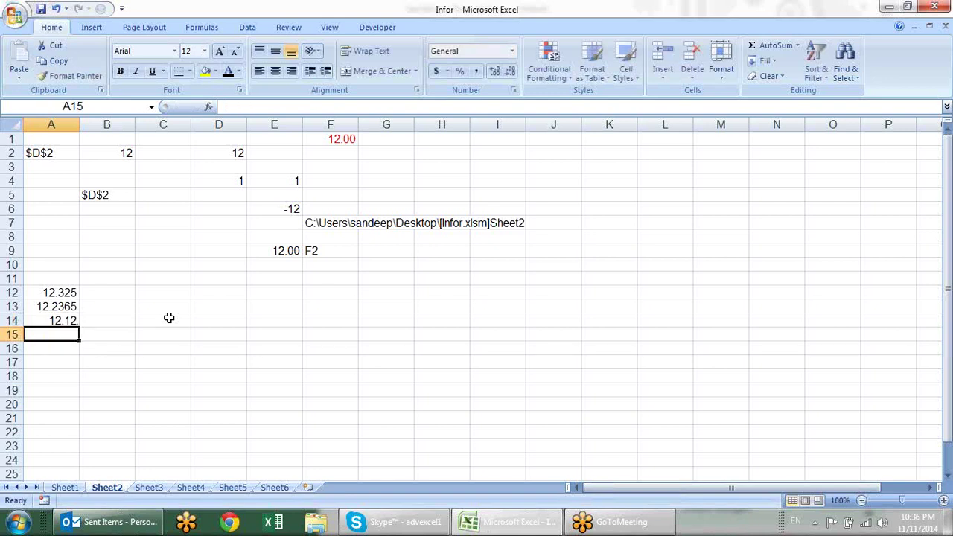
# - Decrease the displayed decimal places of A12, A13 and A14 by one each
pyautogui.moveTo(74, 290); pyautogui.dragTo(74, 321)
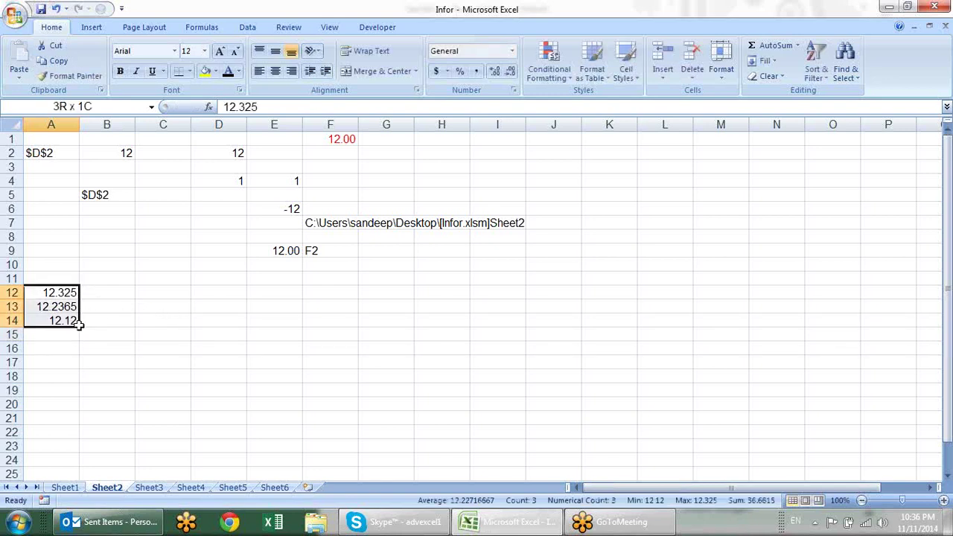
pyautogui.click(65, 294)
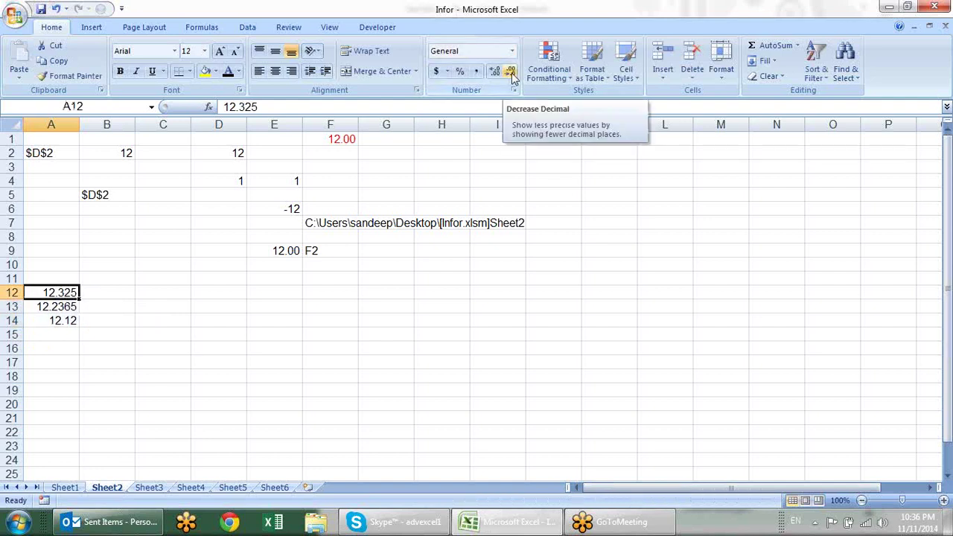
pyautogui.click(511, 74)
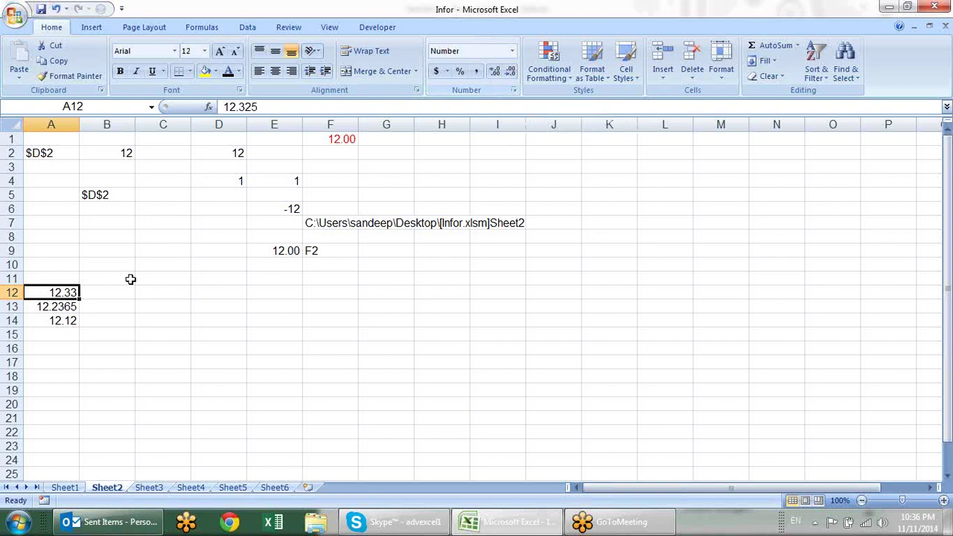
pyautogui.click(62, 310)
pyautogui.click(510, 74)
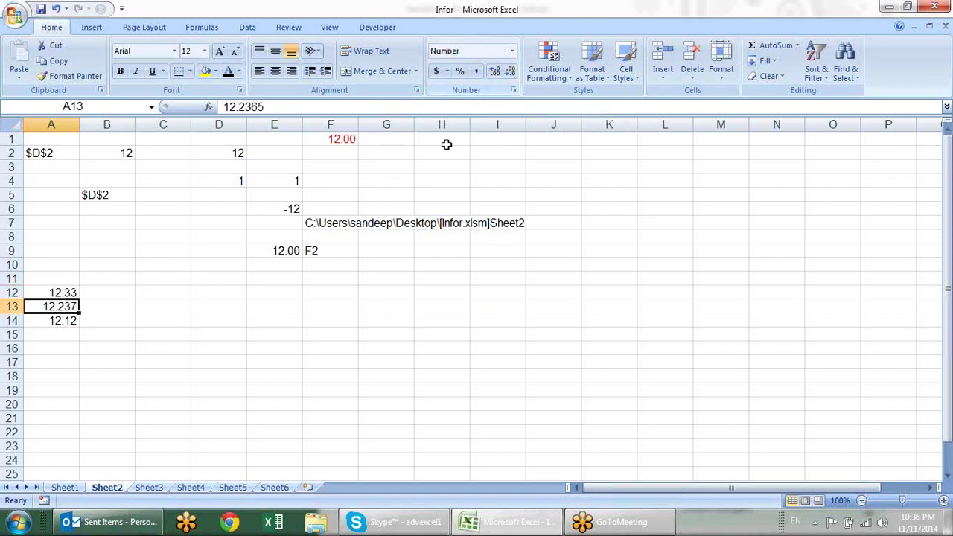
pyautogui.click(78, 320)
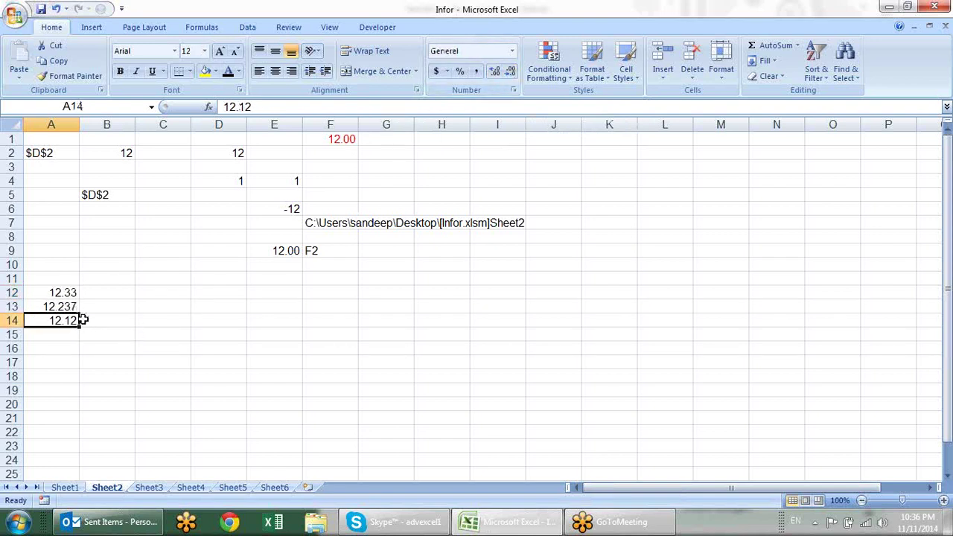
pyautogui.click(510, 71)
# - Select A12:A14 to see their total and check each cell's stored value
pyautogui.click(74, 294)
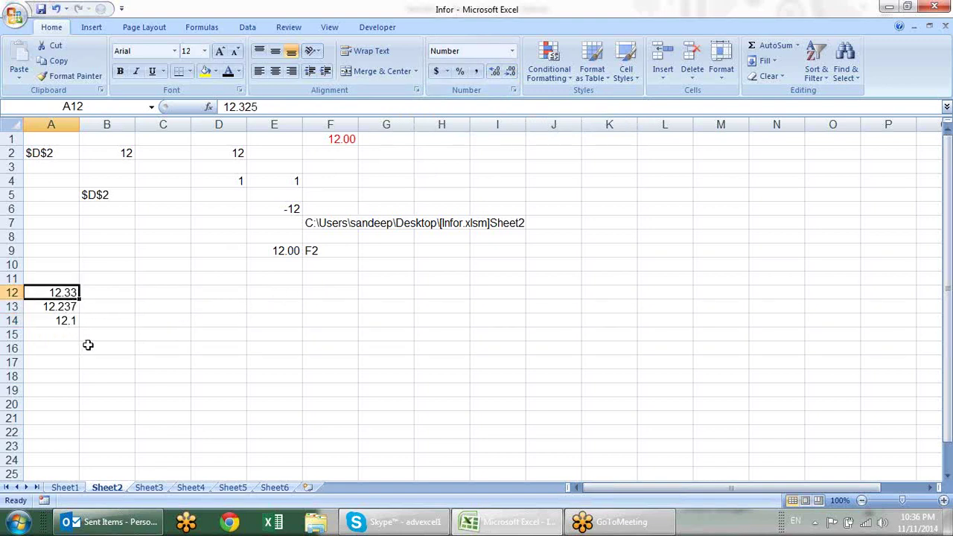
pyautogui.moveTo(71, 292); pyautogui.dragTo(71, 320)
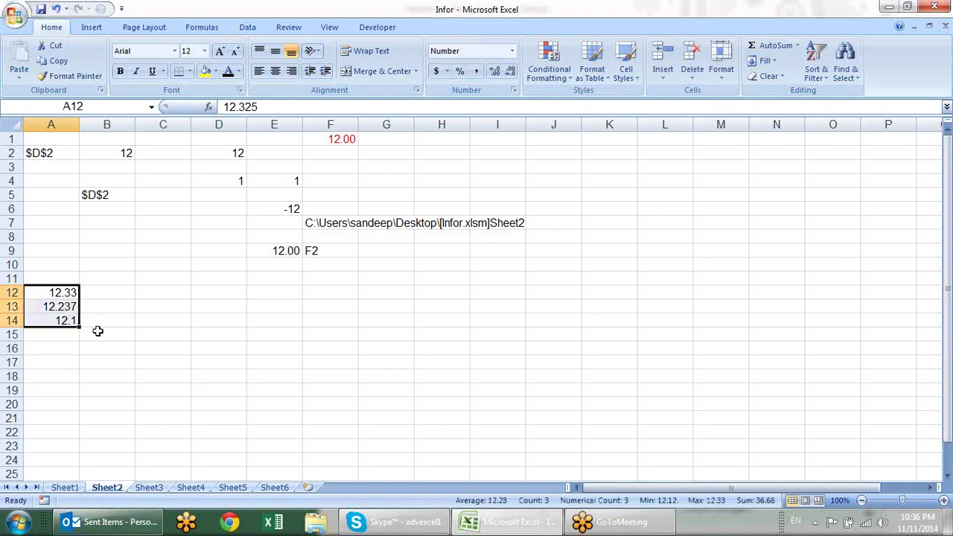
pyautogui.click(141, 322)
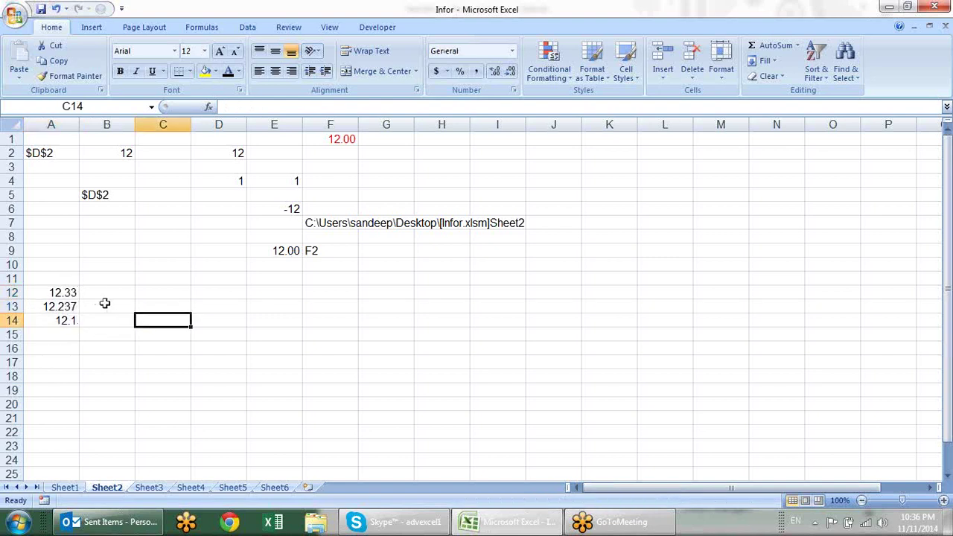
pyautogui.click(82, 292)
pyautogui.click(74, 293)
pyautogui.click(70, 306)
pyautogui.click(69, 320)
pyautogui.click(69, 294)
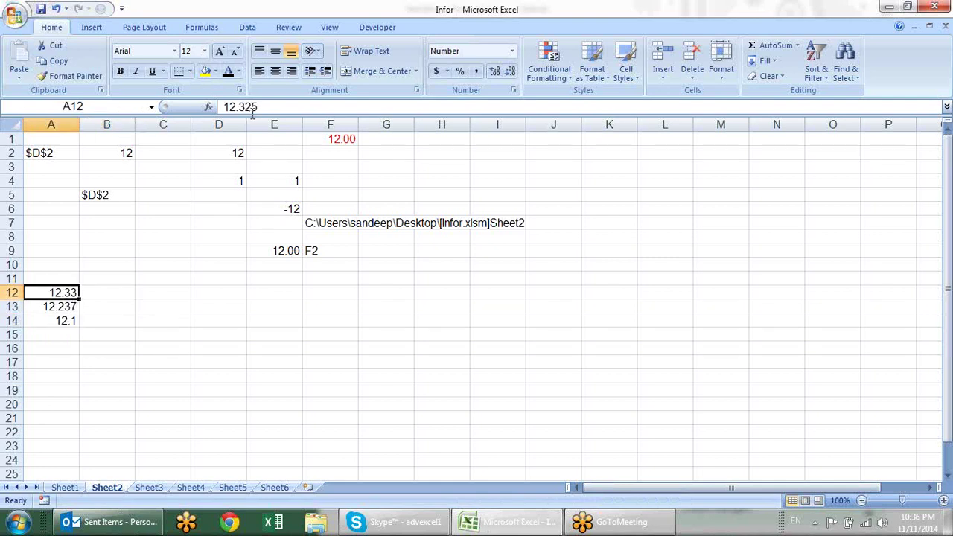
pyautogui.click(73, 336)
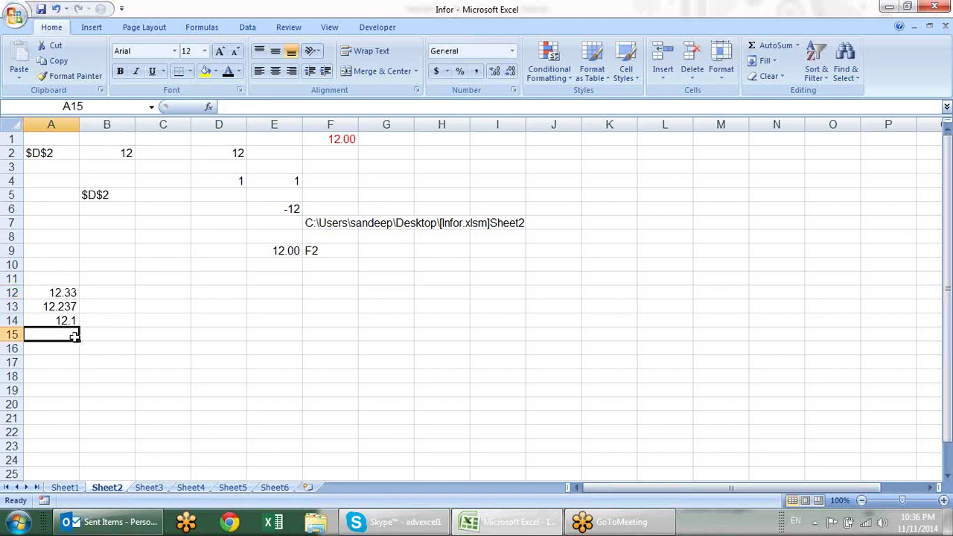
# - Recheck the full values 12.325, 12.2365 and 12.12 in the formula bar, then select B12
pyautogui.click(72, 292)
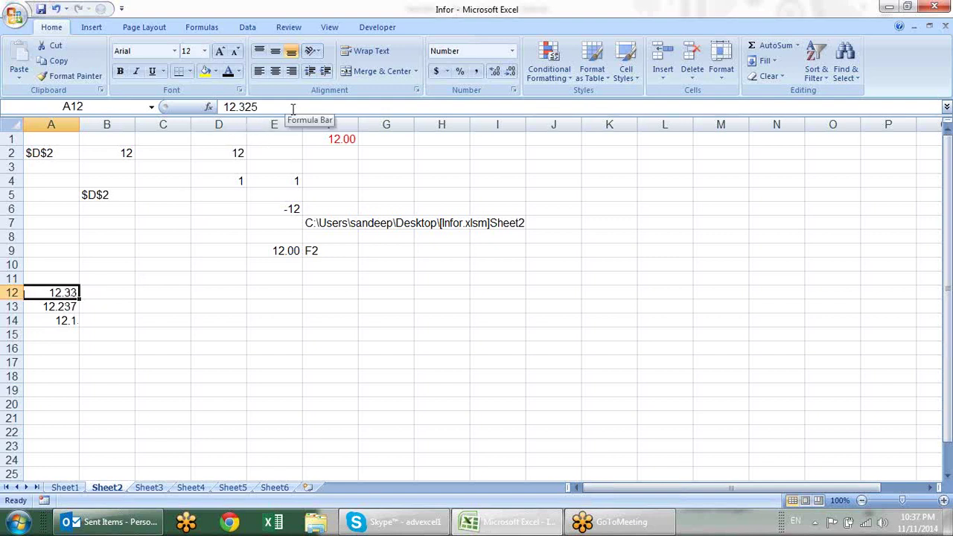
pyautogui.click(102, 316)
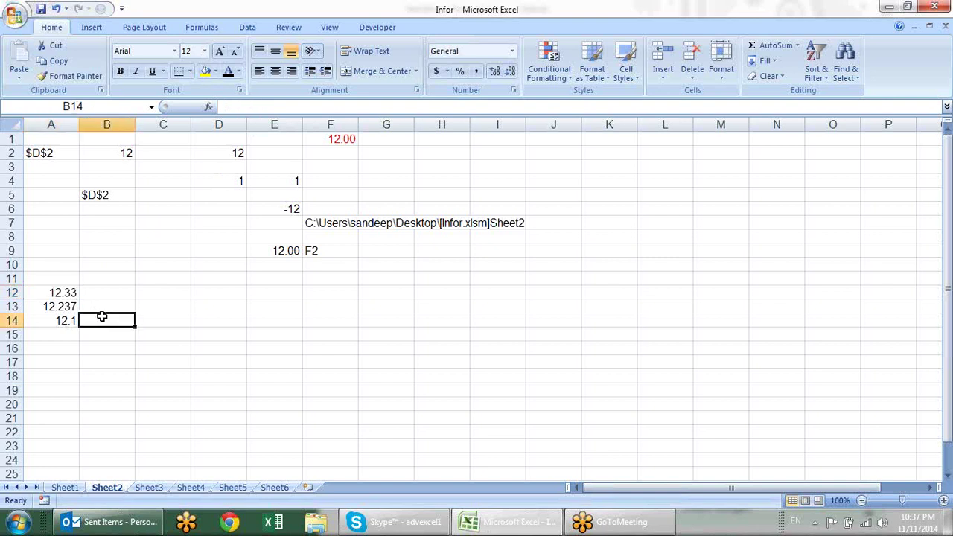
pyautogui.click(65, 289)
pyautogui.click(59, 304)
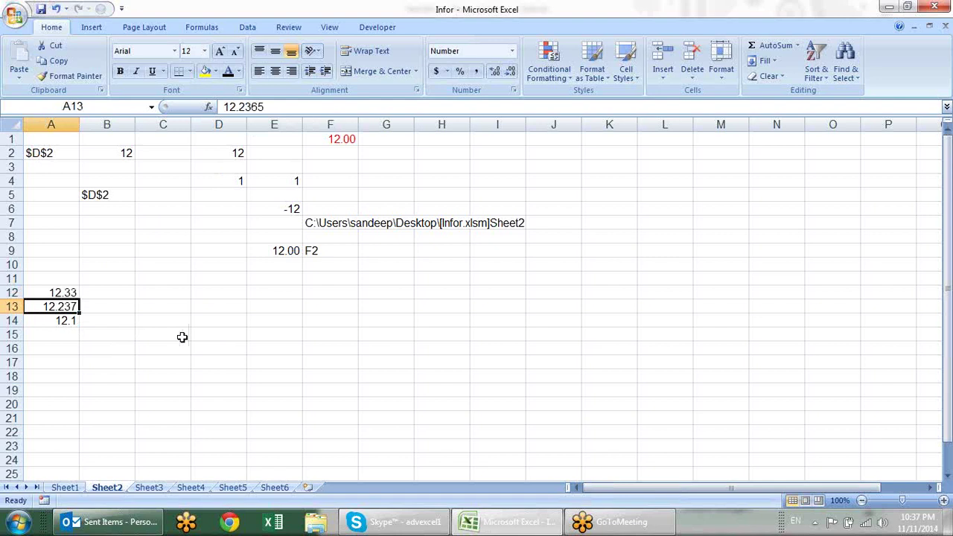
pyautogui.click(67, 295)
pyautogui.click(66, 306)
pyautogui.click(66, 320)
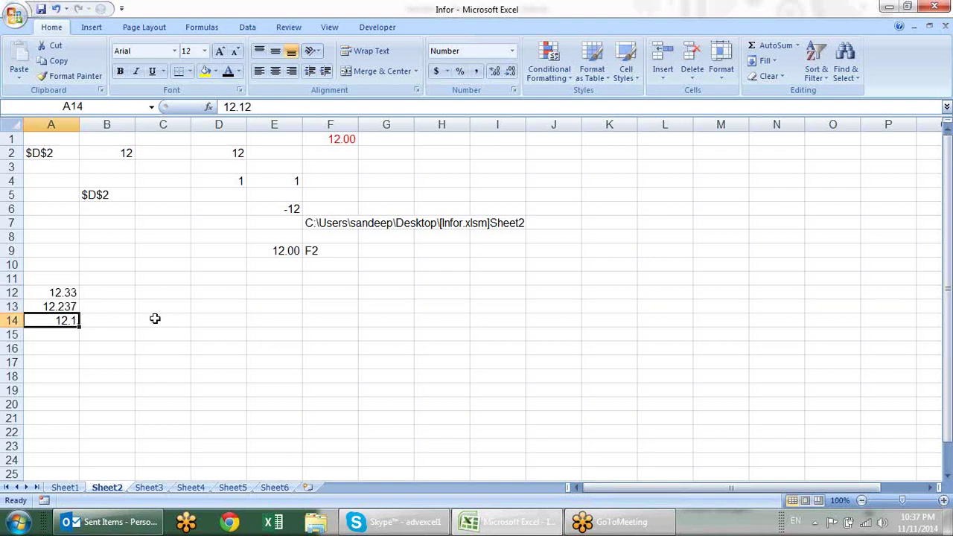
pyautogui.click(128, 291)
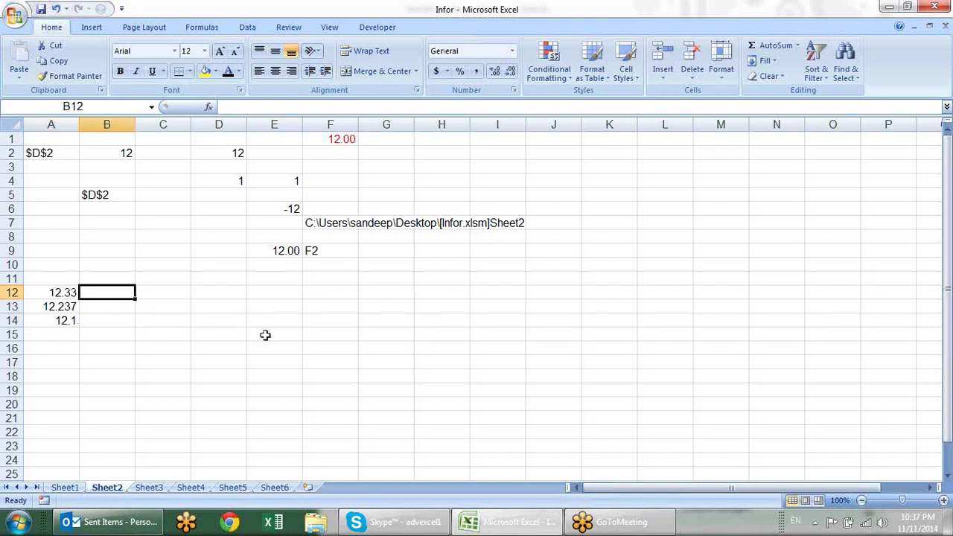
# - Enter =CELL("format",A12) in B12
pyautogui.write('=')
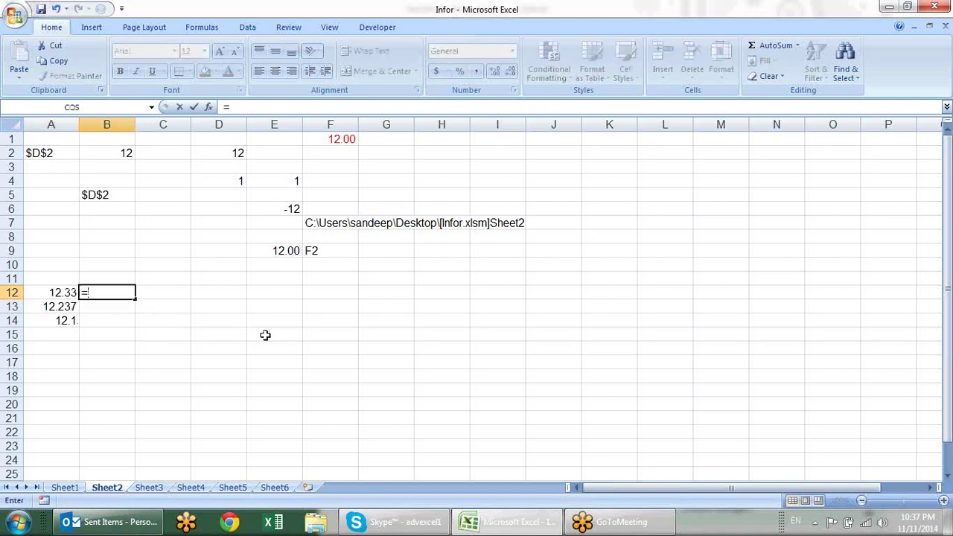
pyautogui.write('cen')
pyautogui.press('BackSpace')
pyautogui.write('l')
pyautogui.press('Tab')
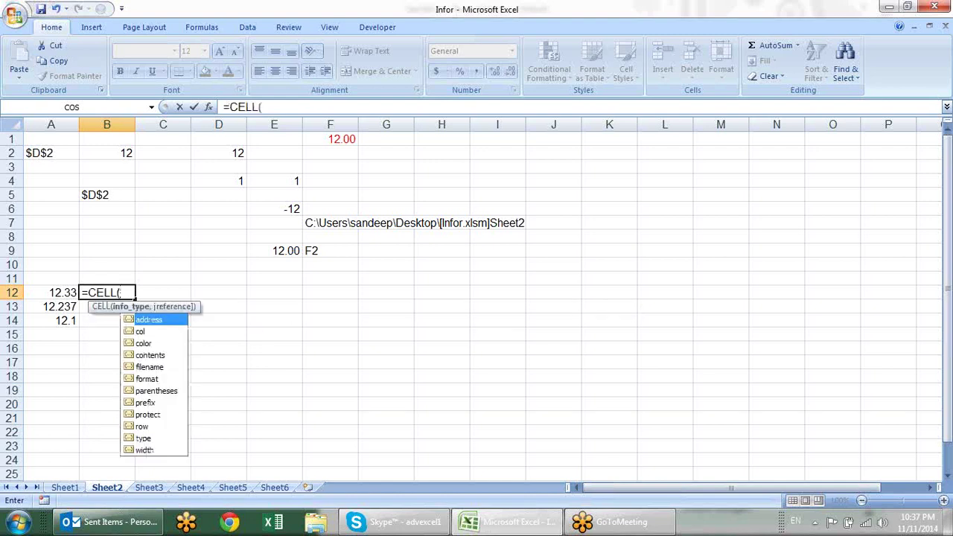
pyautogui.press('Down')
pyautogui.press('Down')
pyautogui.press('Down')
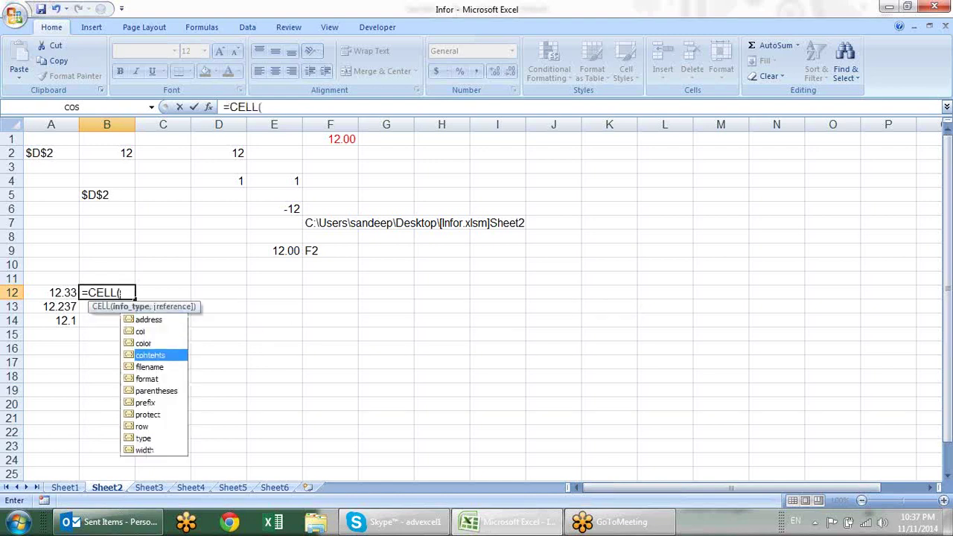
pyautogui.press('Down')
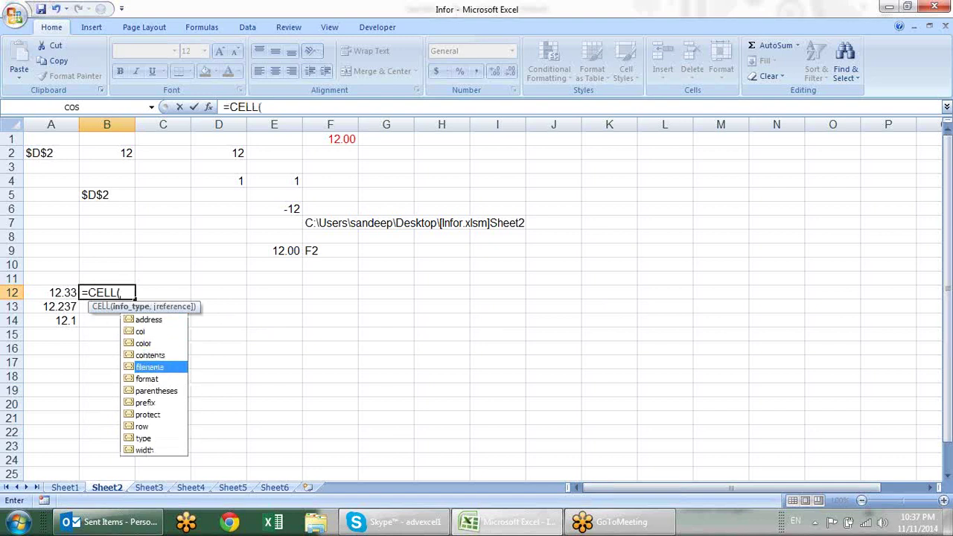
pyautogui.press('Down')
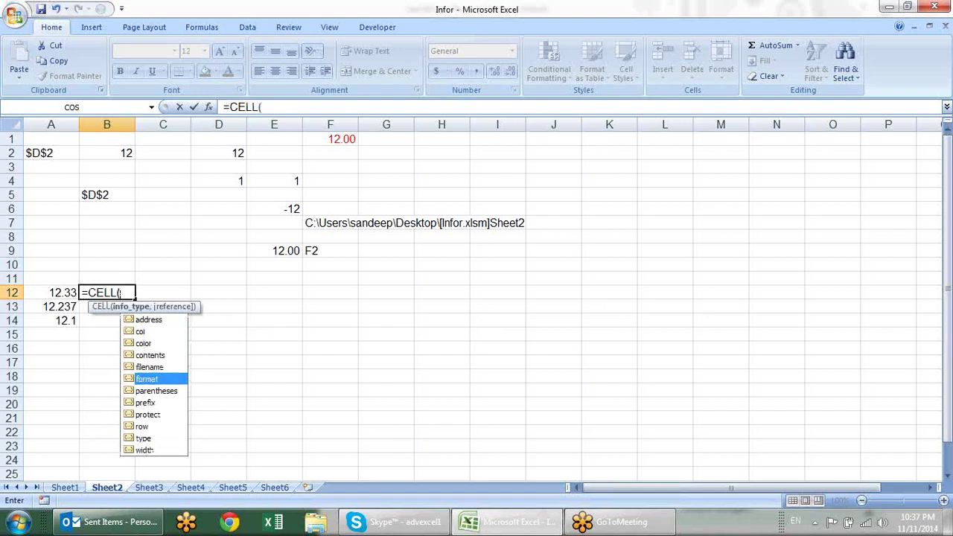
pyautogui.press('Tab')
pyautogui.write(',')
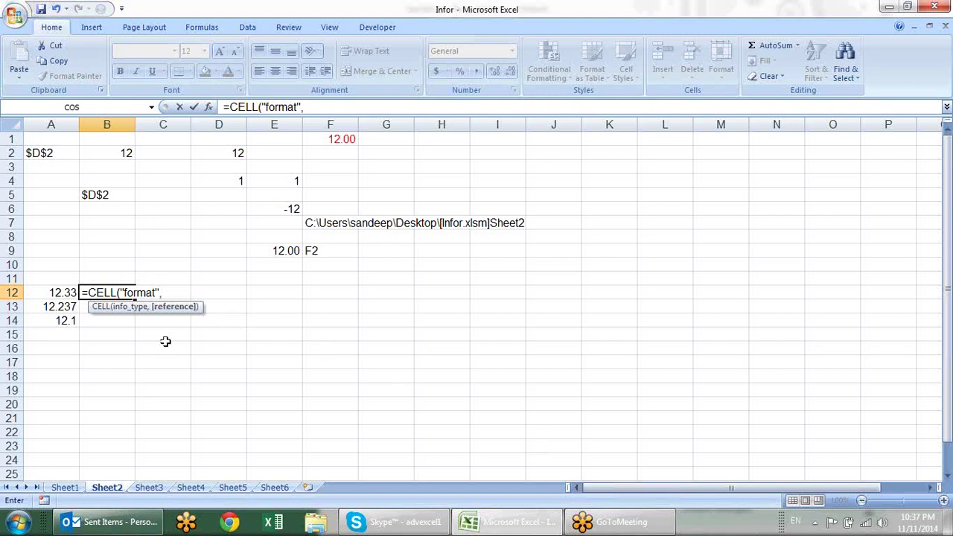
pyautogui.click(65, 292)
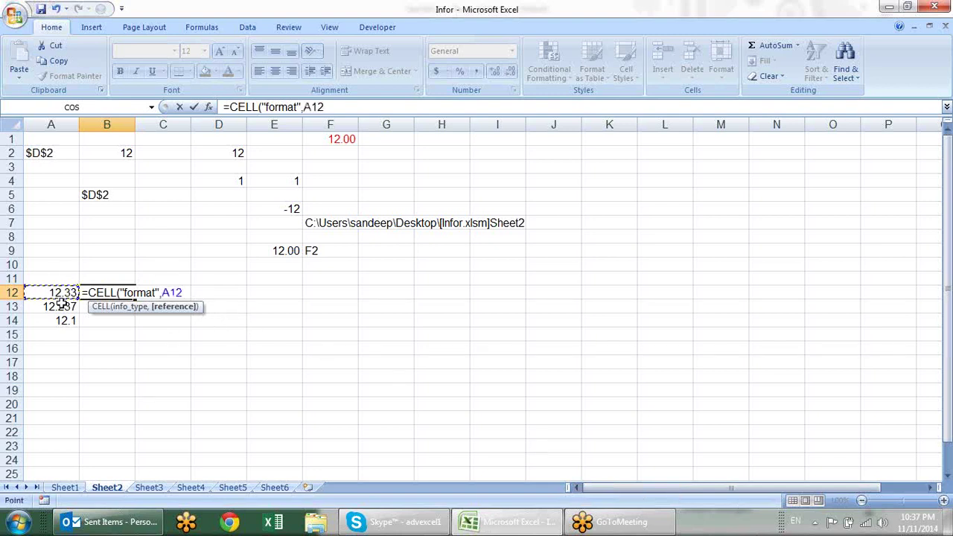
pyautogui.press('Return')
# - Fill the format check down to B14 and review the F2, F3 and F1 results
pyautogui.click(125, 291)
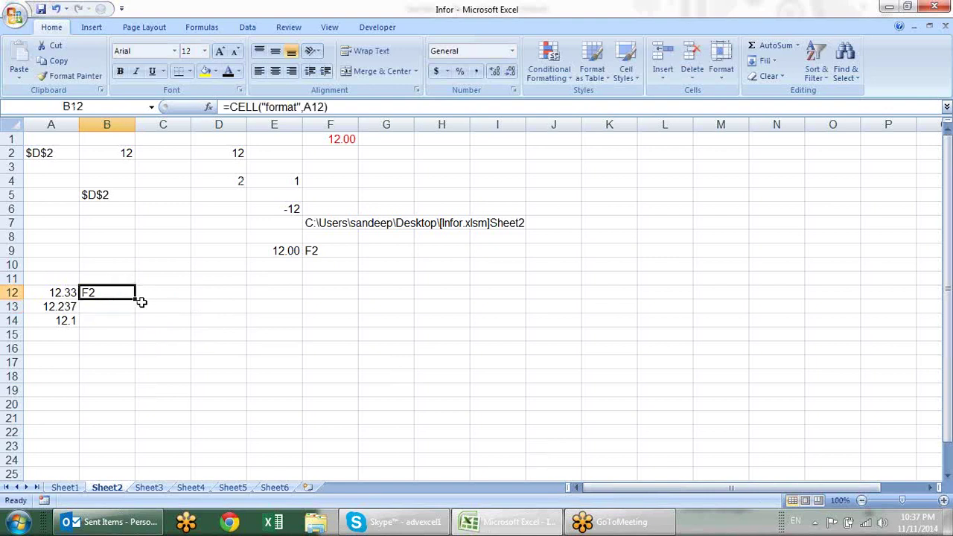
pyautogui.moveTo(135, 302); pyautogui.dragTo(136, 329)
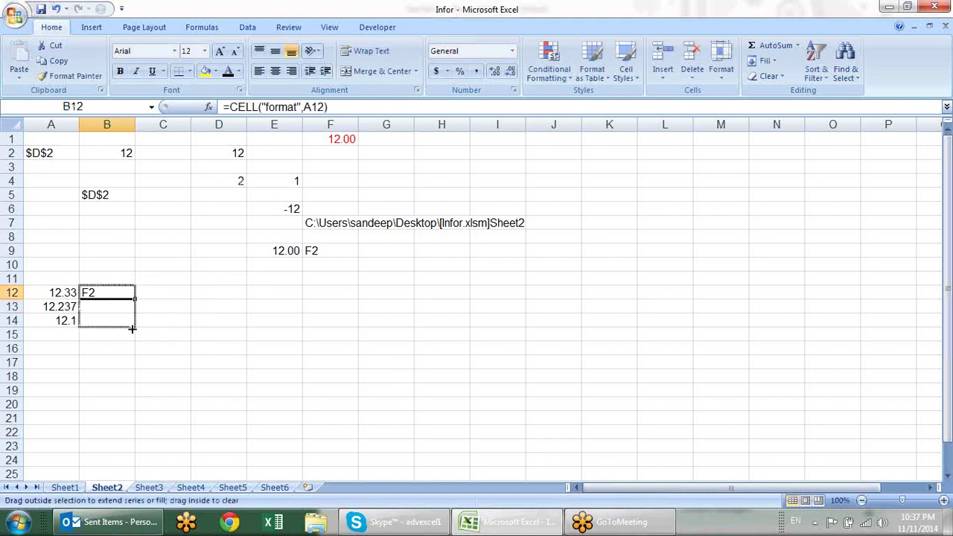
pyautogui.click(226, 348)
pyautogui.click(120, 321)
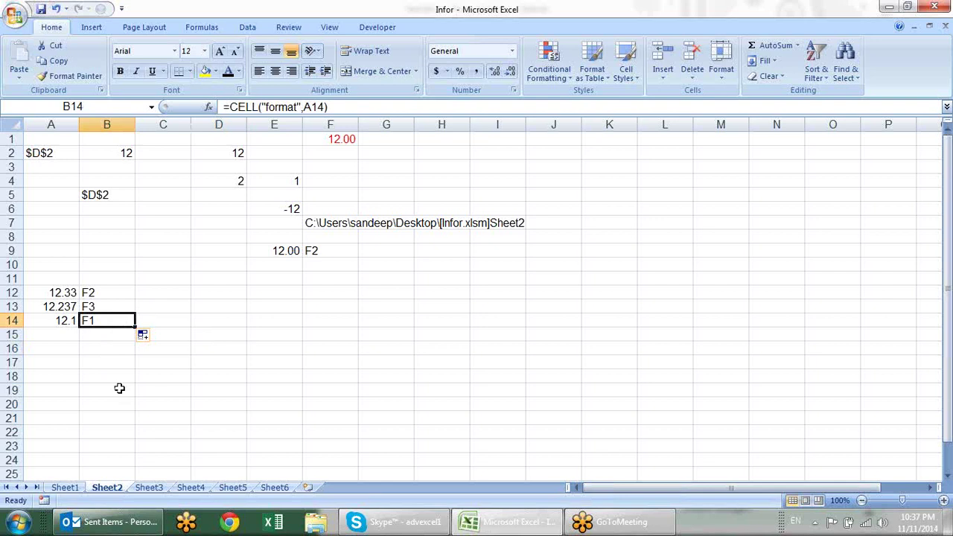
pyautogui.click(58, 292)
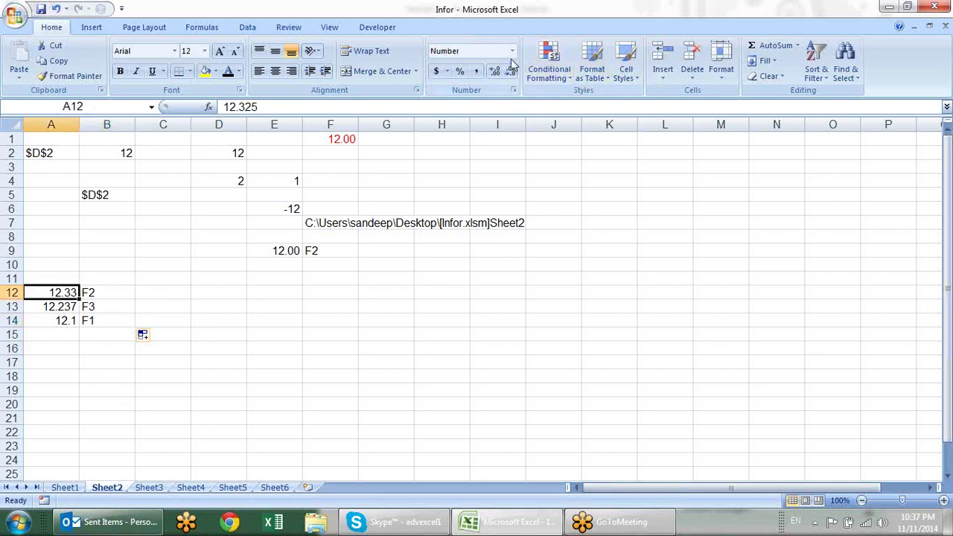
pyautogui.click(109, 292)
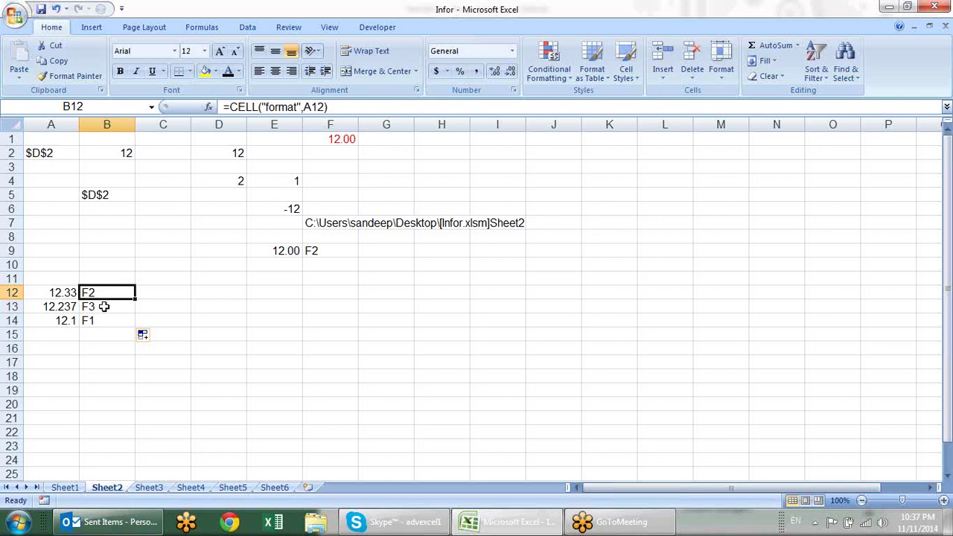
pyautogui.click(102, 305)
pyautogui.click(102, 320)
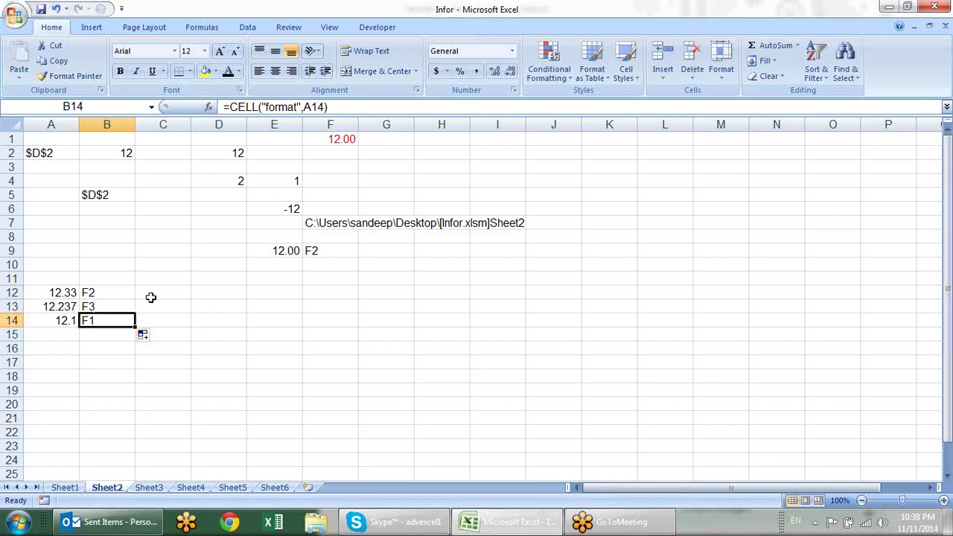
pyautogui.click(150, 296)
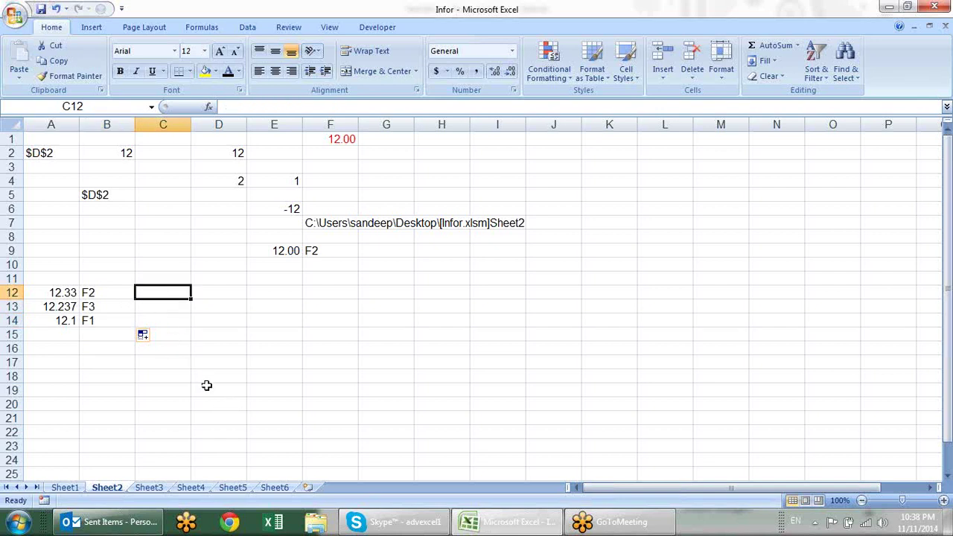
# - Enter =SUBSTITUTE(B12,"F","") in C12 and fill it down to C14
pyautogui.write('=')
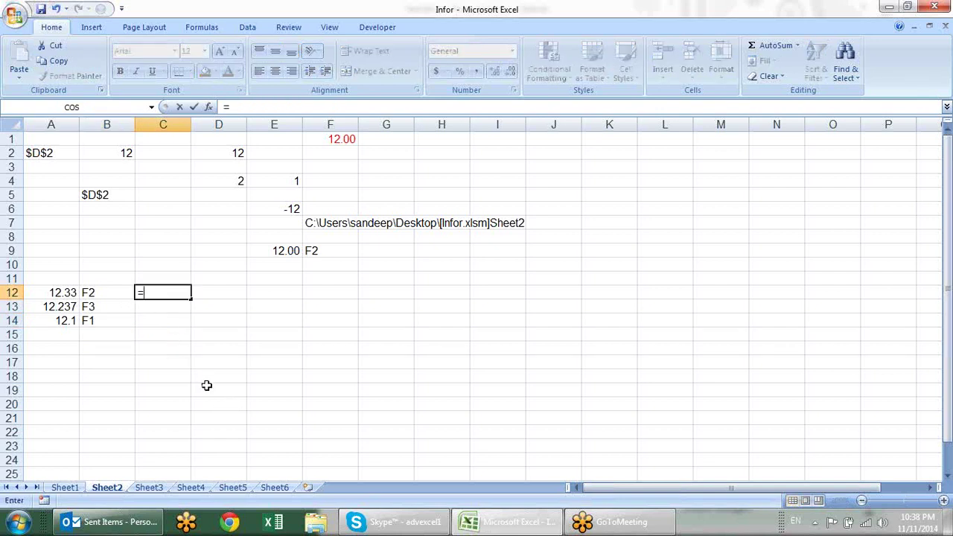
pyautogui.write('sub')
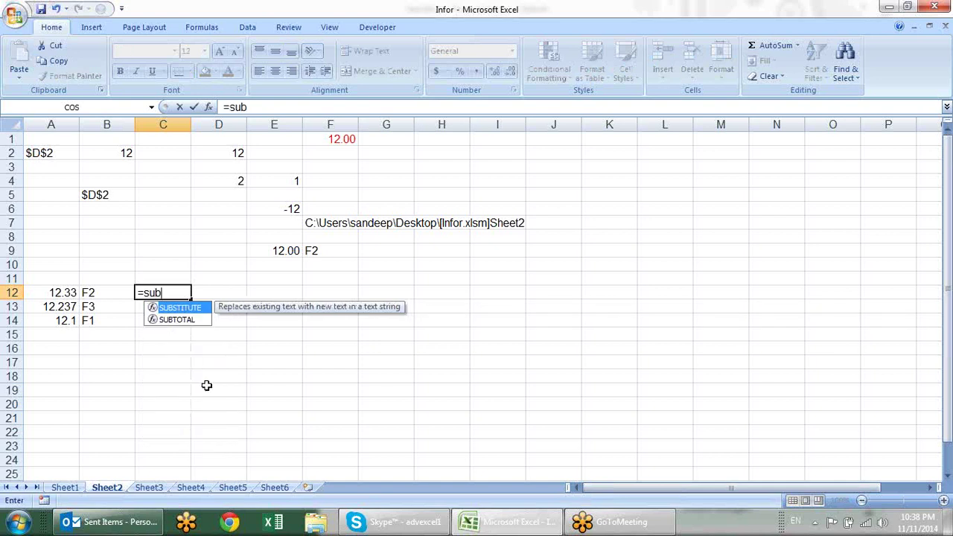
pyautogui.press('Tab')
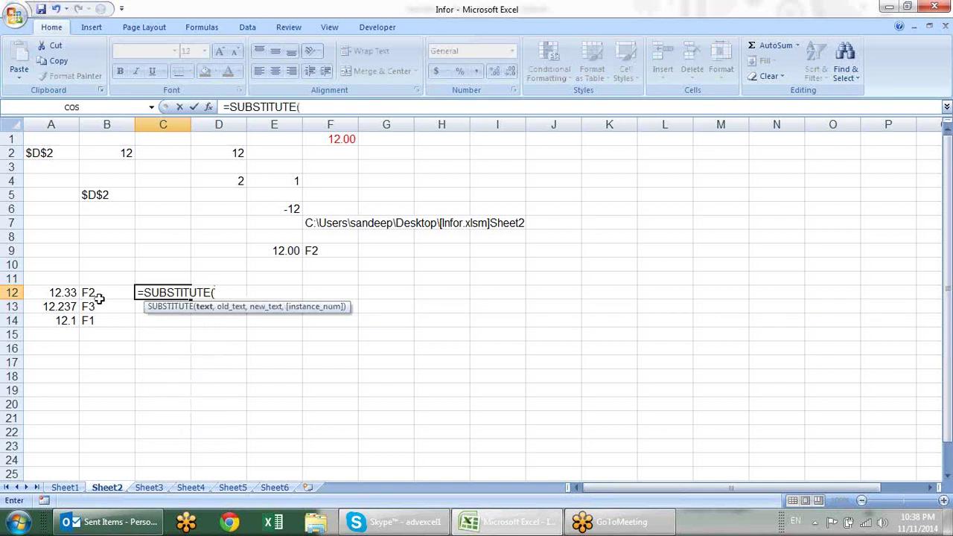
pyautogui.click(109, 292)
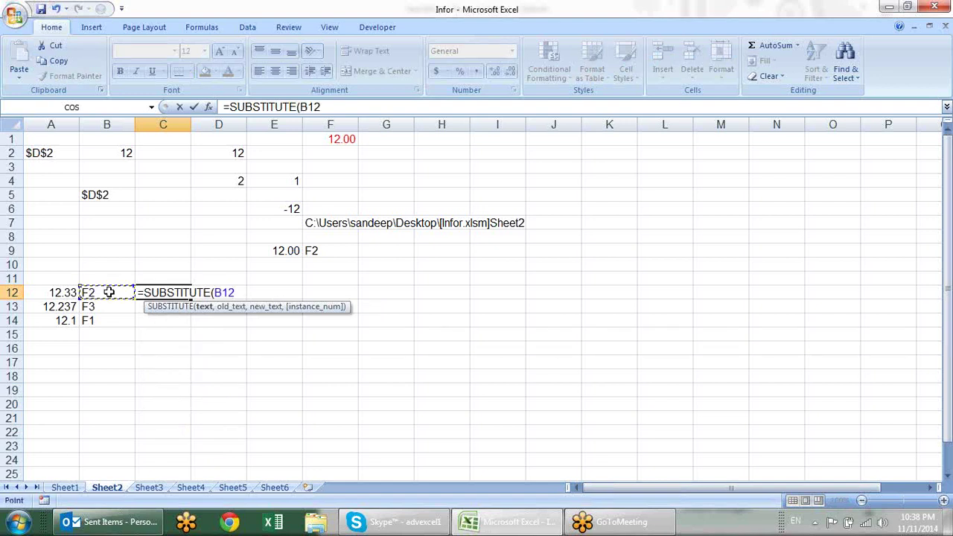
pyautogui.write(',"F",')
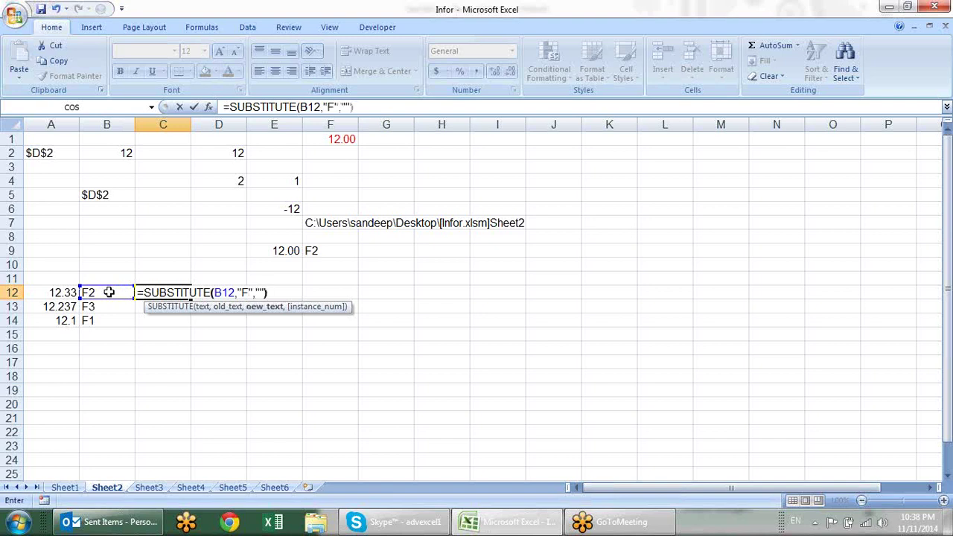
pyautogui.press('Return')
pyautogui.click(150, 292)
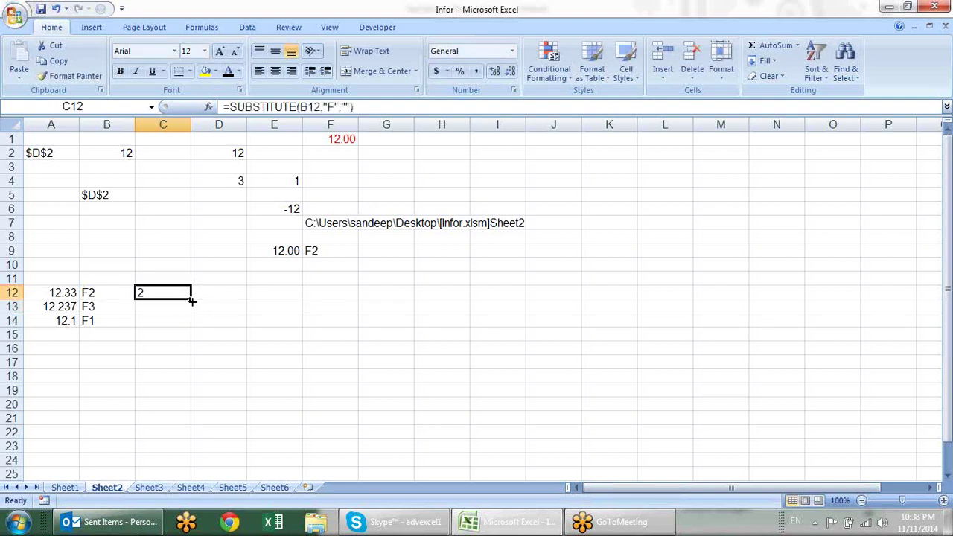
pyautogui.click(188, 318)
pyautogui.click(186, 290)
pyautogui.moveTo(192, 300); pyautogui.dragTo(192, 324)
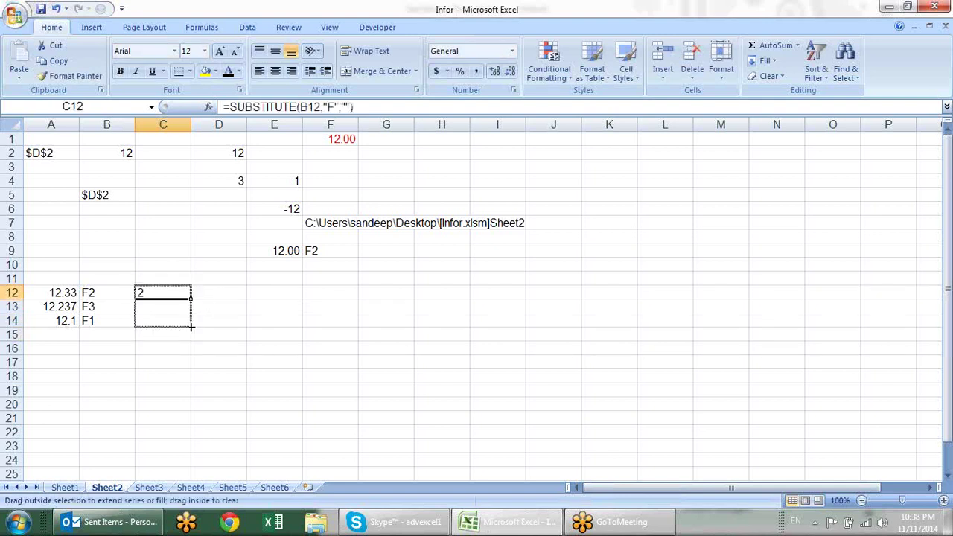
pyautogui.click(225, 291)
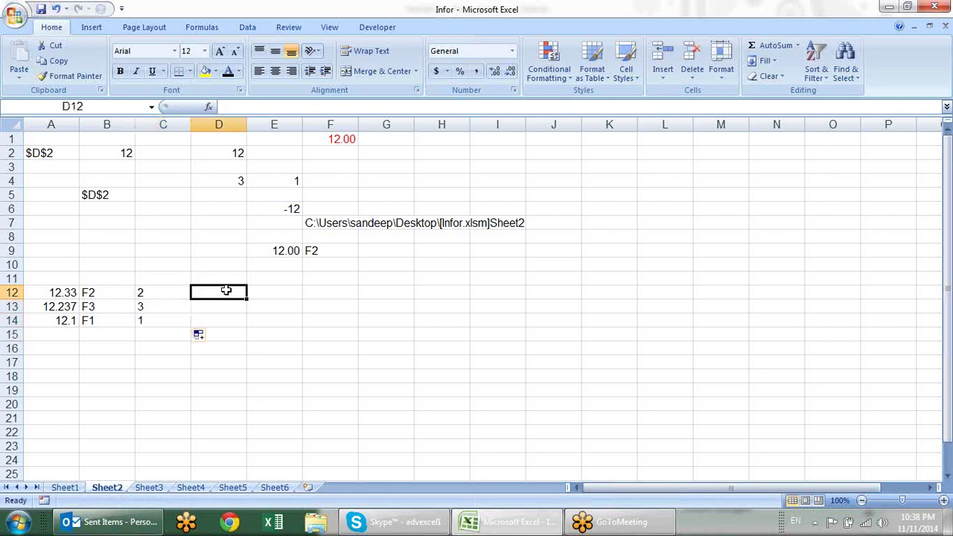
# - Enter =ROUND(A12,C12) in D12 and fill it down to D14
pyautogui.write('=roun')
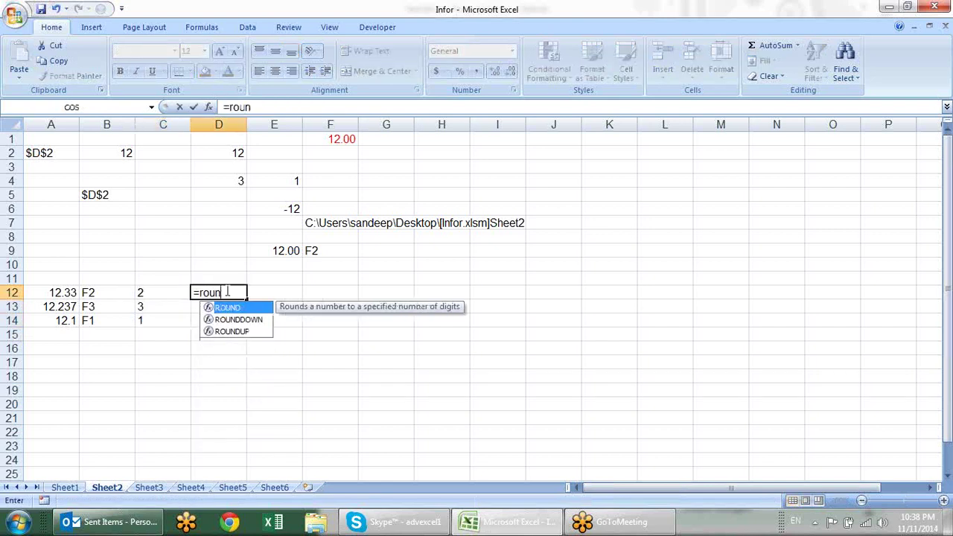
pyautogui.press('Tab')
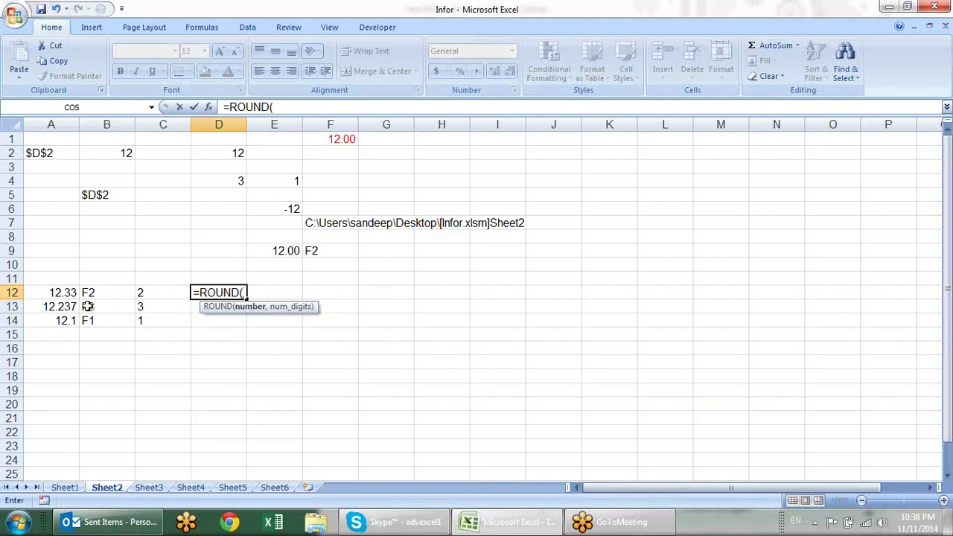
pyautogui.click(66, 294)
pyautogui.write(',')
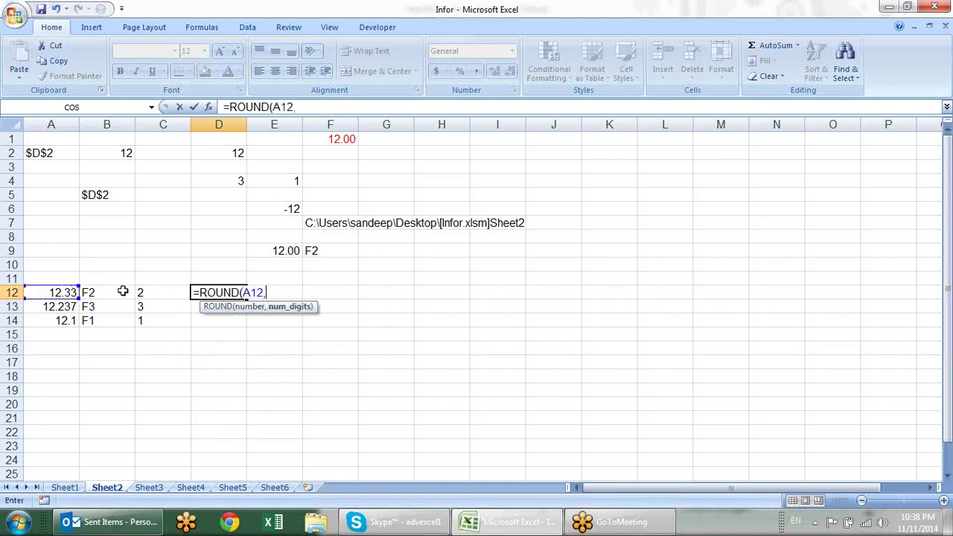
pyautogui.click(168, 294)
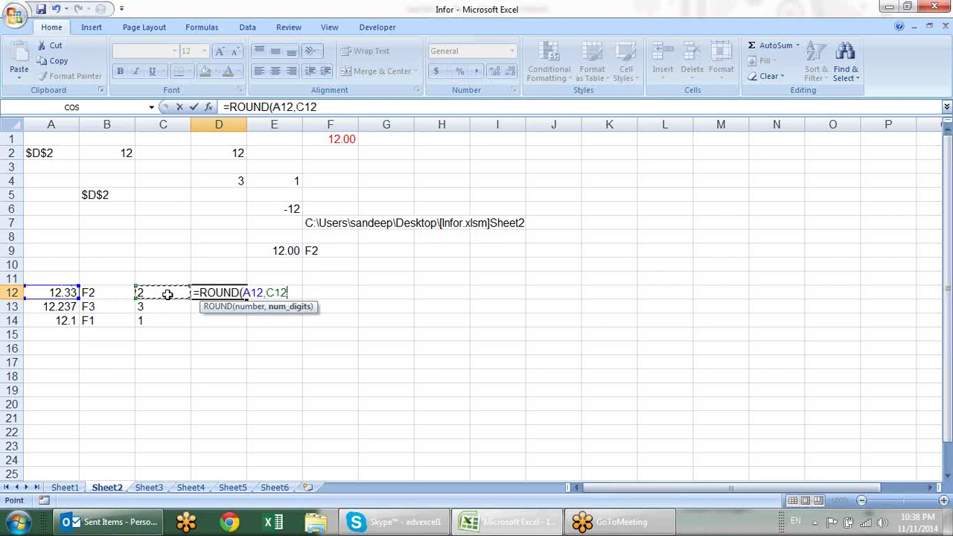
pyautogui.write(')')
pyautogui.press('Return')
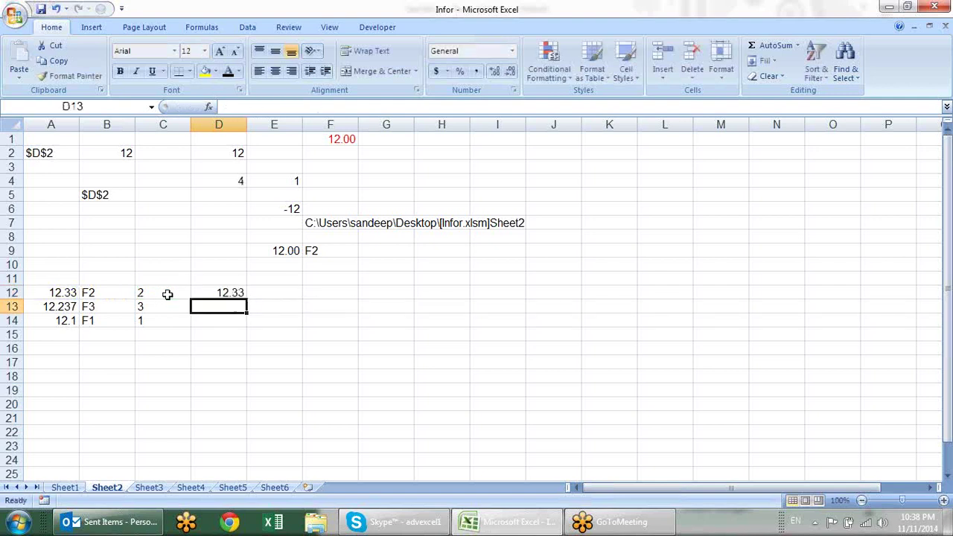
pyautogui.click(193, 292)
pyautogui.moveTo(246, 299); pyautogui.dragTo(248, 326)
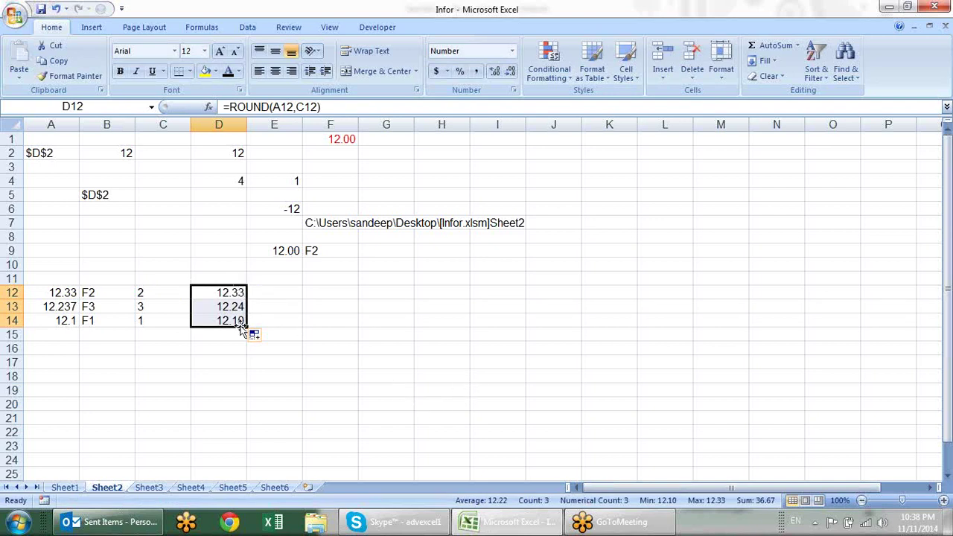
# - Paste D12:D14 as values only into G12:G14
pyautogui.hotkey('ctrl', 'c')
pyautogui.click(391, 292)
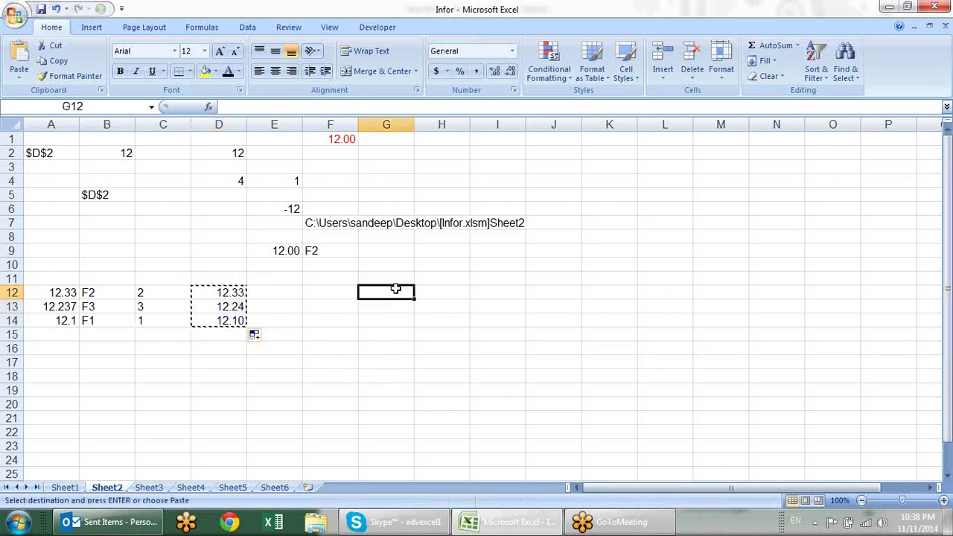
pyautogui.hotkey('alt', 'e')
pyautogui.press('s')
pyautogui.press('Return')
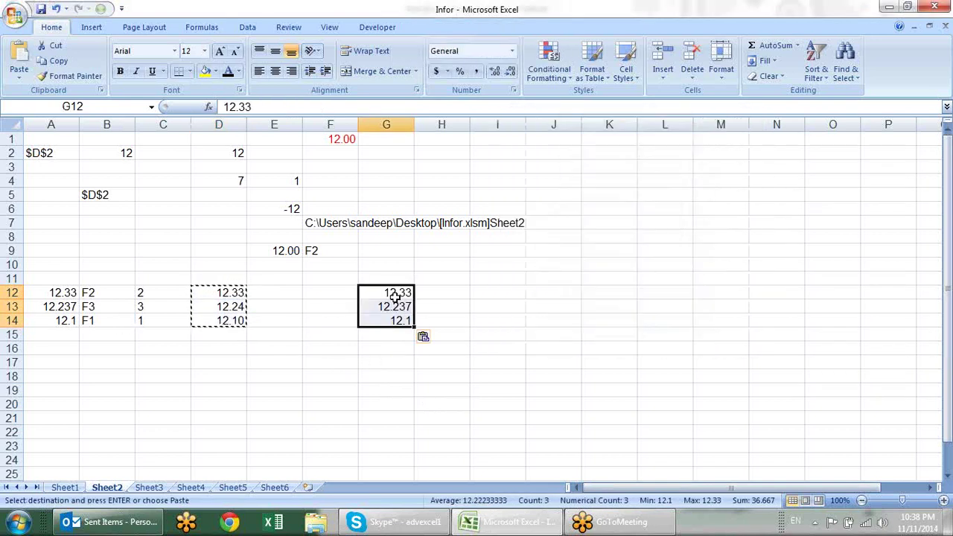
pyautogui.press('Escape')
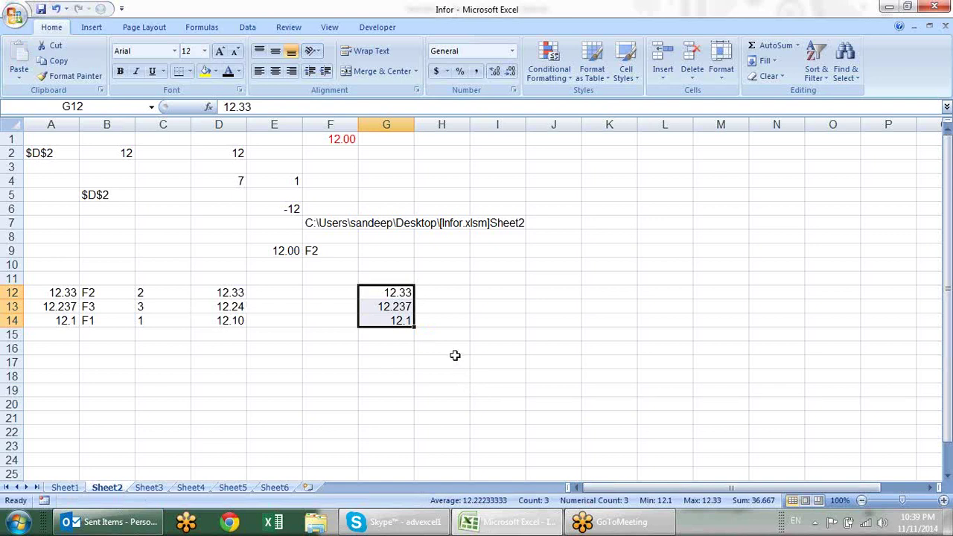
# - Inspect the stored values 12.33, 12.237 and 12.1 in G12:G14
pyautogui.click(404, 292)
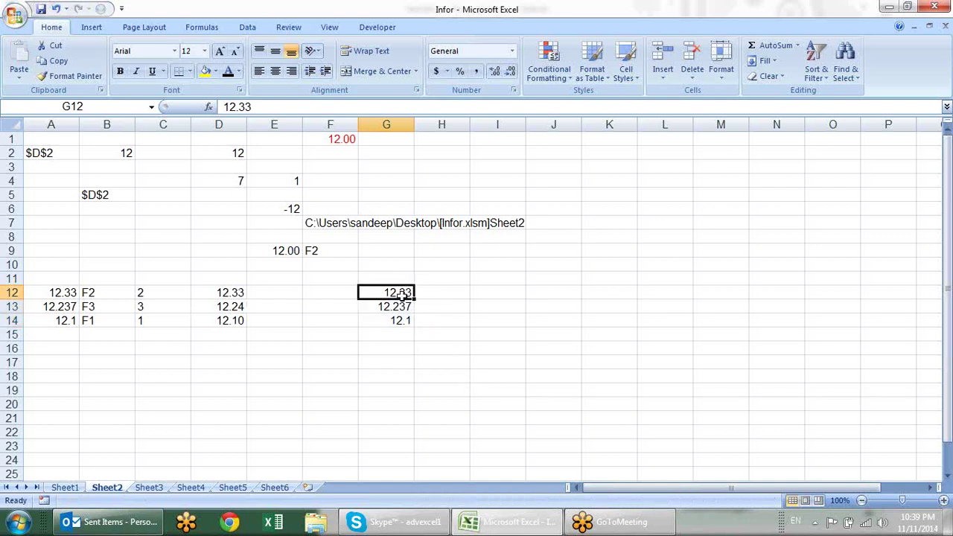
pyautogui.click(393, 307)
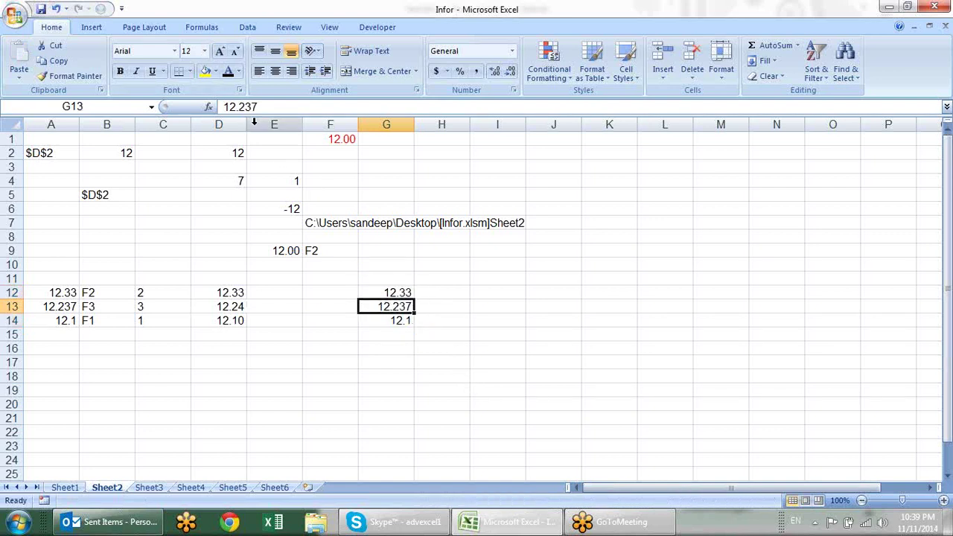
pyautogui.click(400, 322)
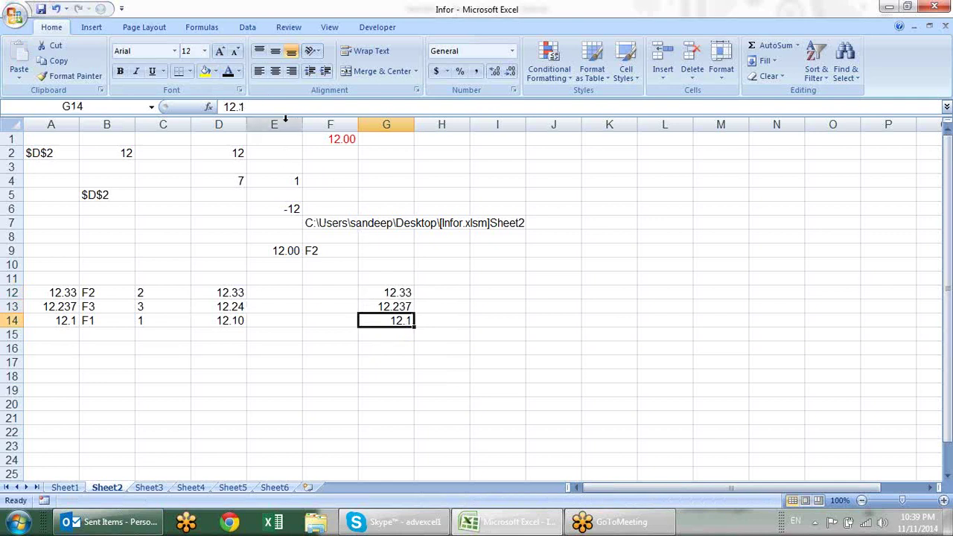
pyautogui.doubleClick(401, 321)
pyautogui.click(287, 320)
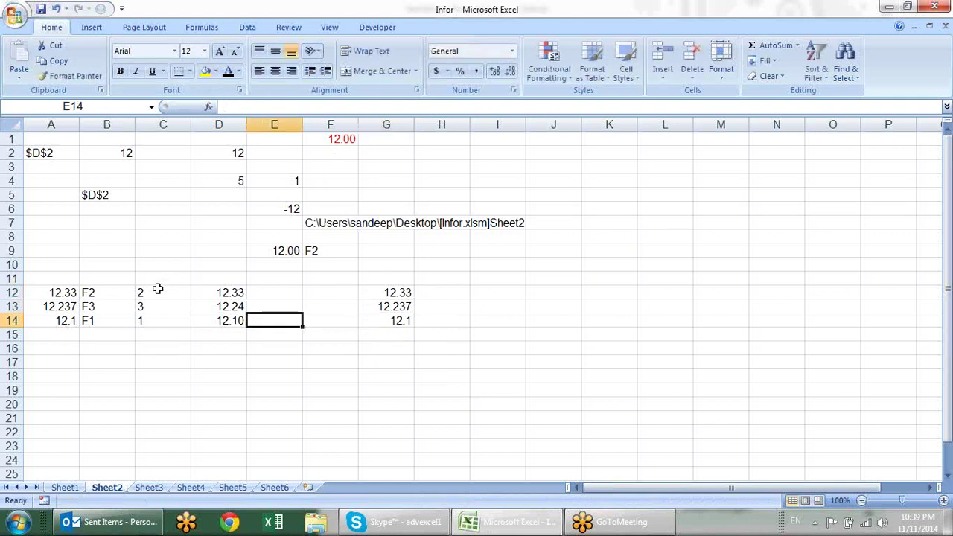
pyautogui.click(272, 290)
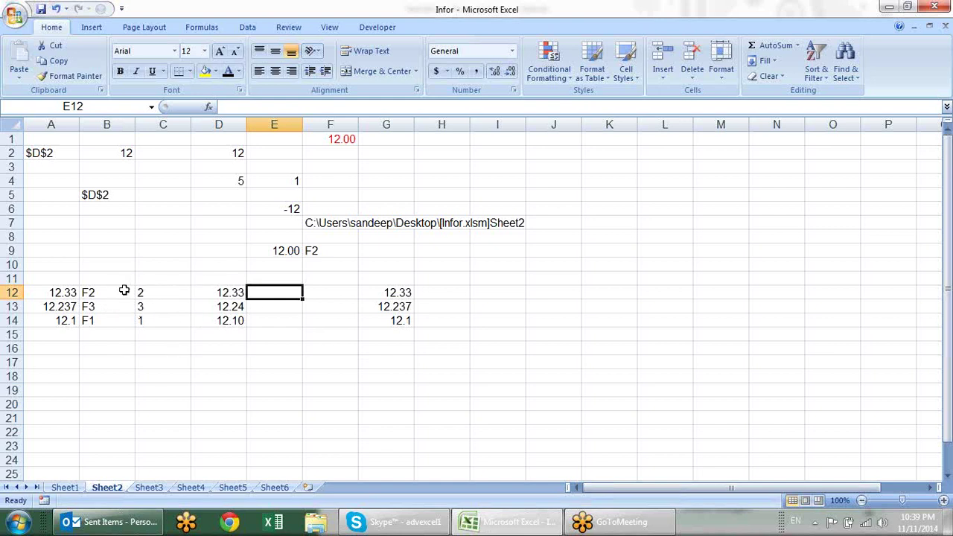
pyautogui.click(127, 292)
# - Replace B12 in C12's SUBSTITUTE formula with CELL("format",A12)
pyautogui.click(342, 112)
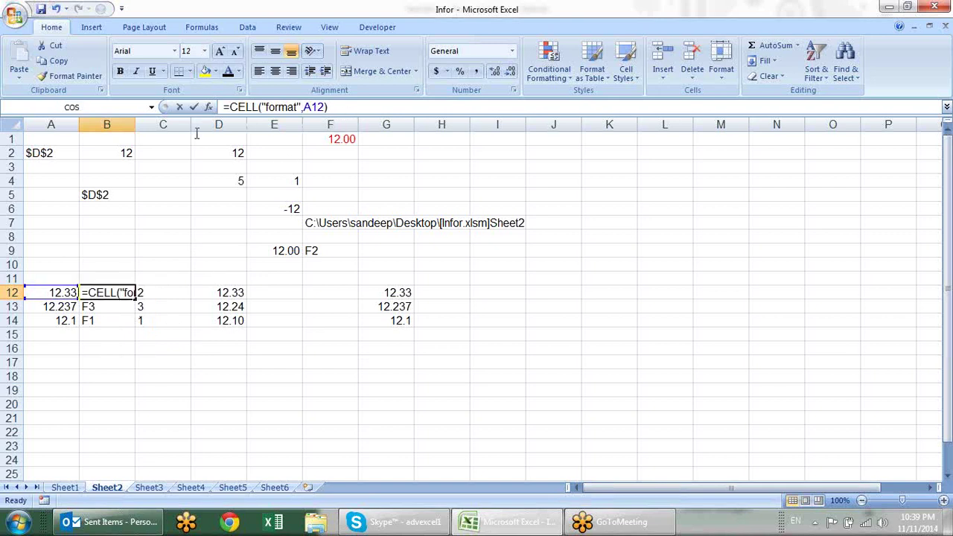
pyautogui.keyDown('shift'); pyautogui.click(226, 108); pyautogui.keyUp('shift')
pyautogui.moveTo(226, 108); pyautogui.dragTo(232, 108)
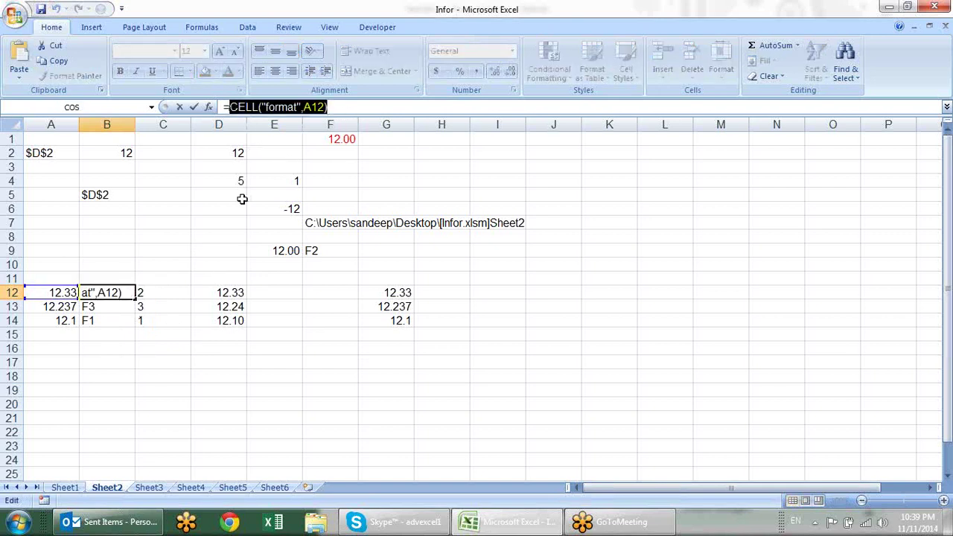
pyautogui.hotkey('ctrl', 'Return')
pyautogui.click(159, 298)
pyautogui.press('F2')
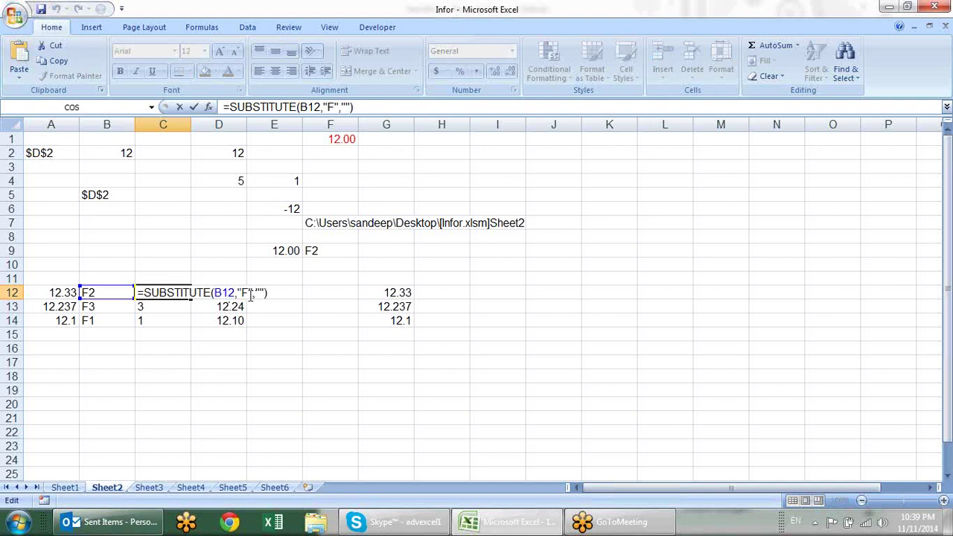
pyautogui.moveTo(235, 293); pyautogui.dragTo(215, 293)
pyautogui.hotkey('ctrl', 'v')
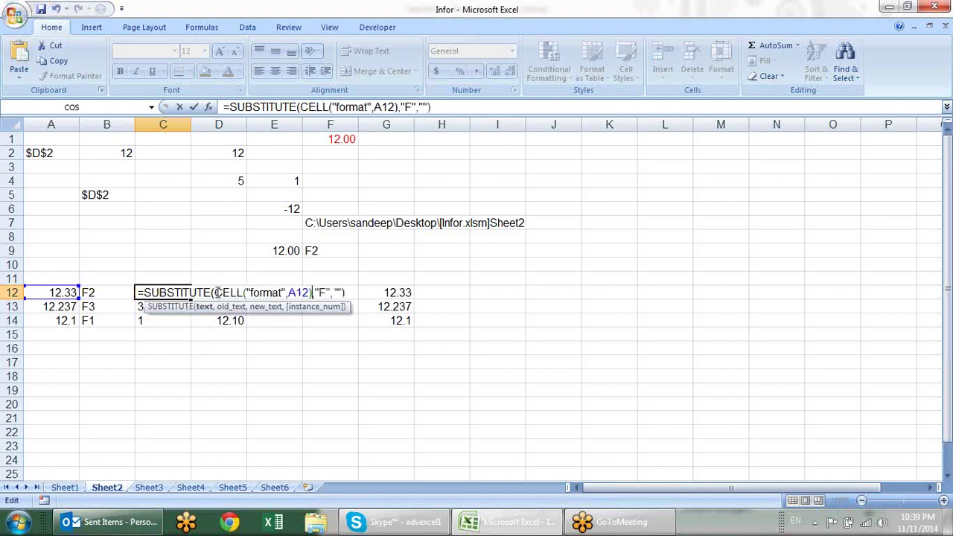
pyautogui.press('Return')
# - Nest the SUBSTITUTE expression into D12's ROUND formula and fill it down to D14
pyautogui.click(179, 292)
pyautogui.press('F2')
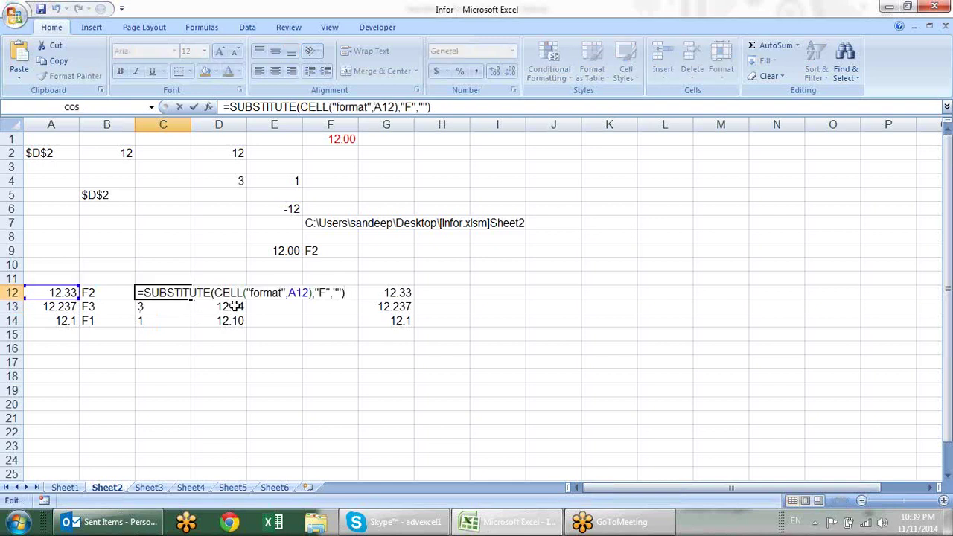
pyautogui.moveTo(345, 293); pyautogui.dragTo(142, 301)
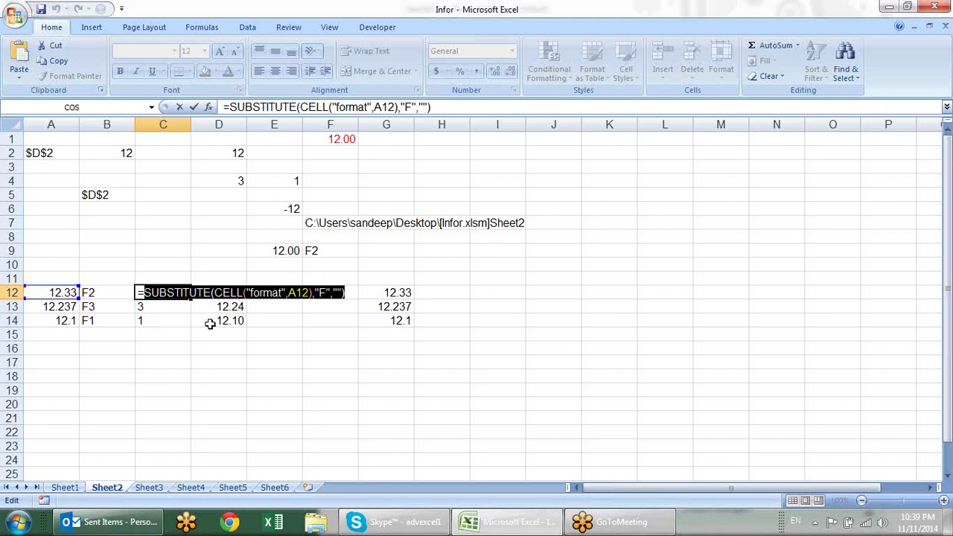
pyautogui.press('Escape')
pyautogui.doubleClick(241, 295)
pyautogui.moveTo(289, 293); pyautogui.dragTo(266, 293)
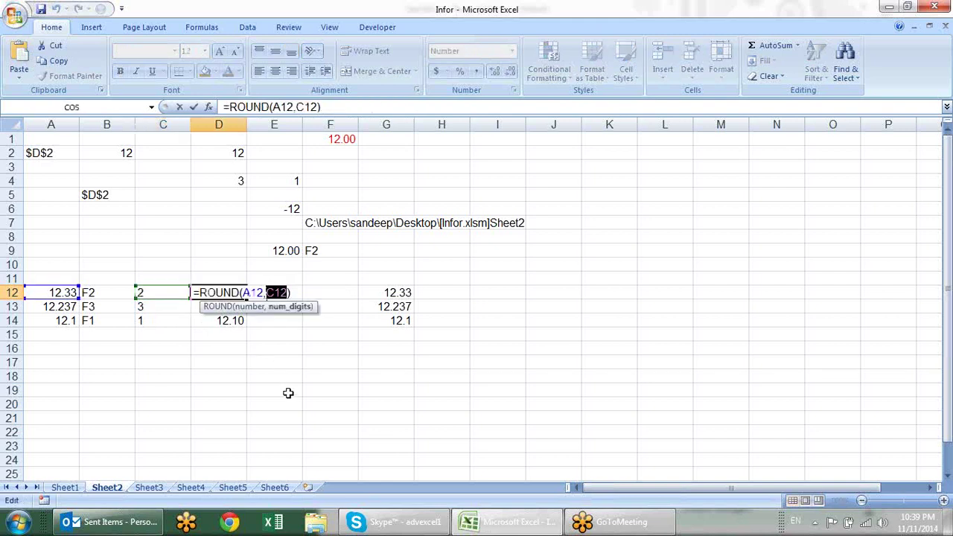
pyautogui.hotkey('ctrl', 'v')
pyautogui.press('Return')
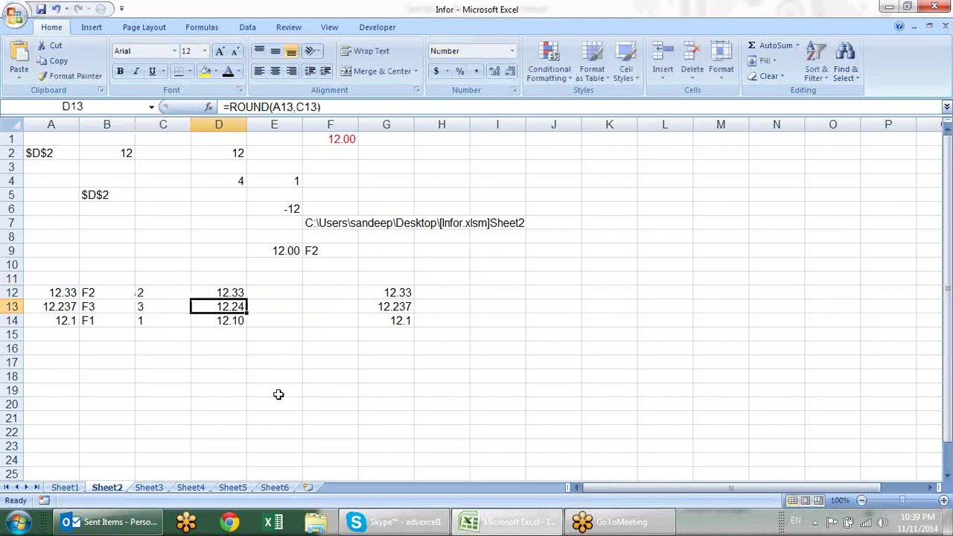
pyautogui.click(235, 294)
pyautogui.moveTo(246, 299); pyautogui.dragTo(247, 327)
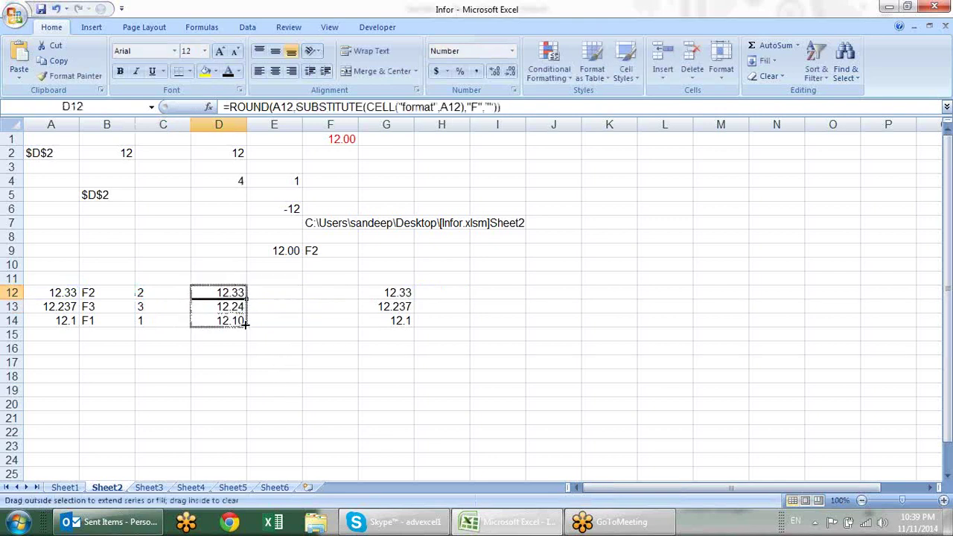
# - Copy the nested formulas from D12:D14 into B12:B14 and clear C12:G14
pyautogui.hotkey('ctrl', 'c')
pyautogui.click(108, 295)
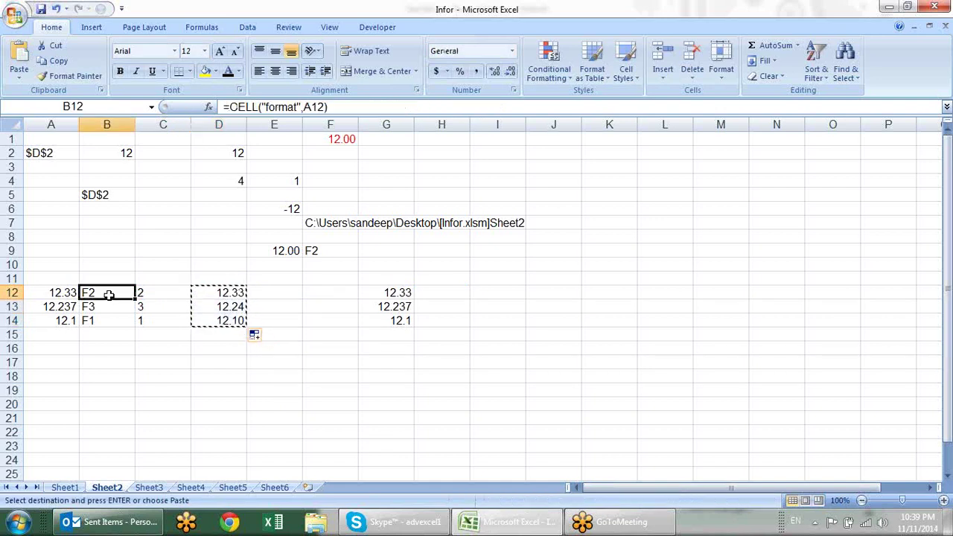
pyautogui.press('Return')
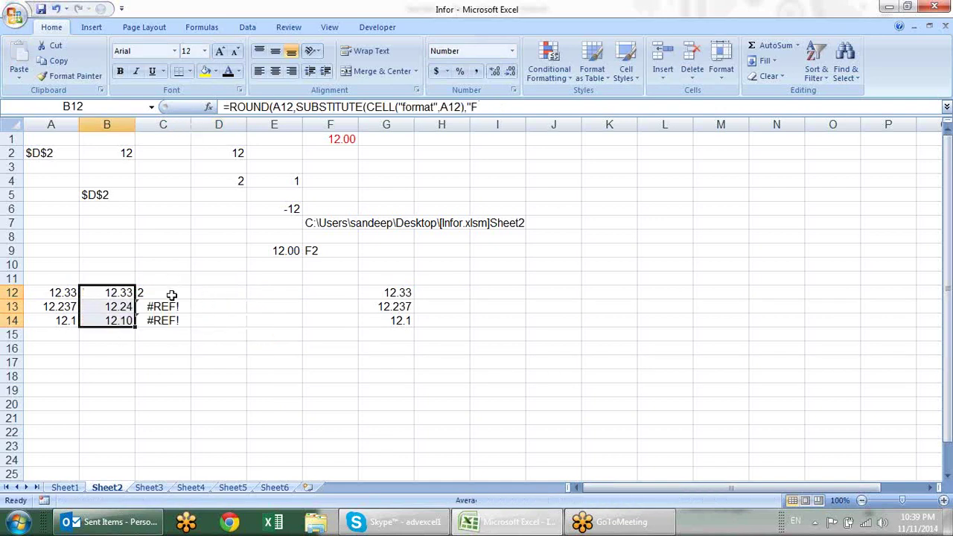
pyautogui.moveTo(171, 295); pyautogui.dragTo(400, 329)
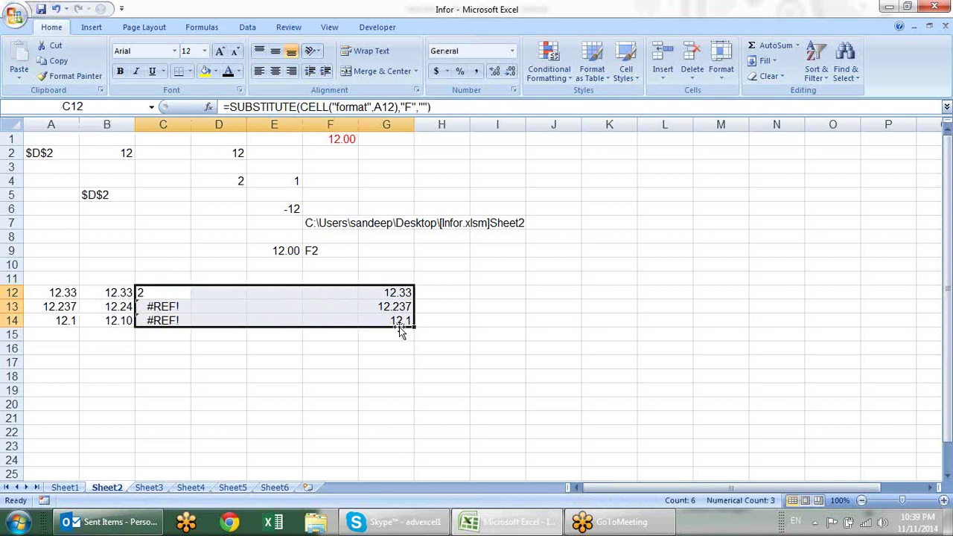
pyautogui.press('Delete')
# - Paste B12:B14's results as plain values into H12:H14, showing 12.33, 12.237 and 12.1
pyautogui.click(216, 394)
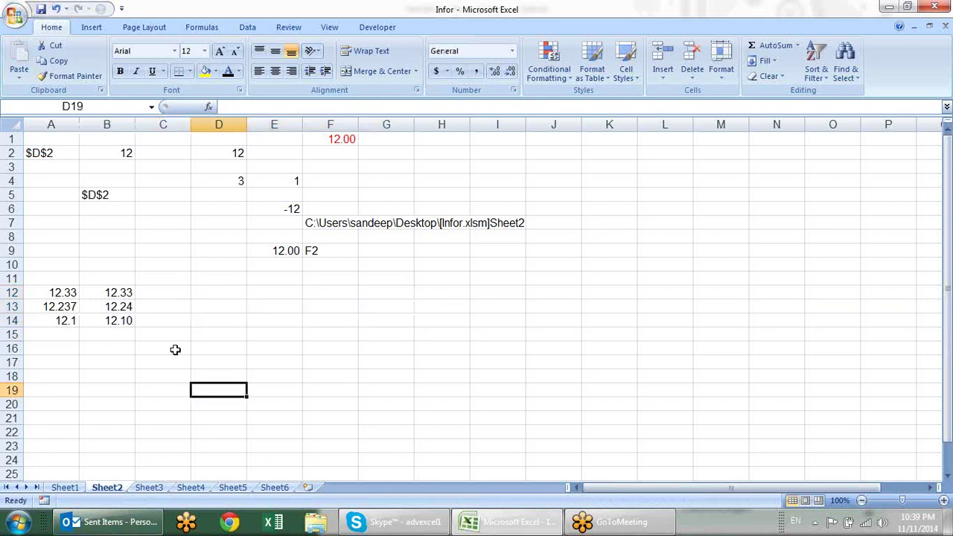
pyautogui.click(119, 295)
pyautogui.doubleClick(123, 292)
pyautogui.press('Return')
pyautogui.click(125, 290)
pyautogui.moveTo(128, 291); pyautogui.dragTo(119, 321)
pyautogui.hotkey('ctrl', 'c')
pyautogui.click(440, 294)
pyautogui.hotkey('alt', 'e')
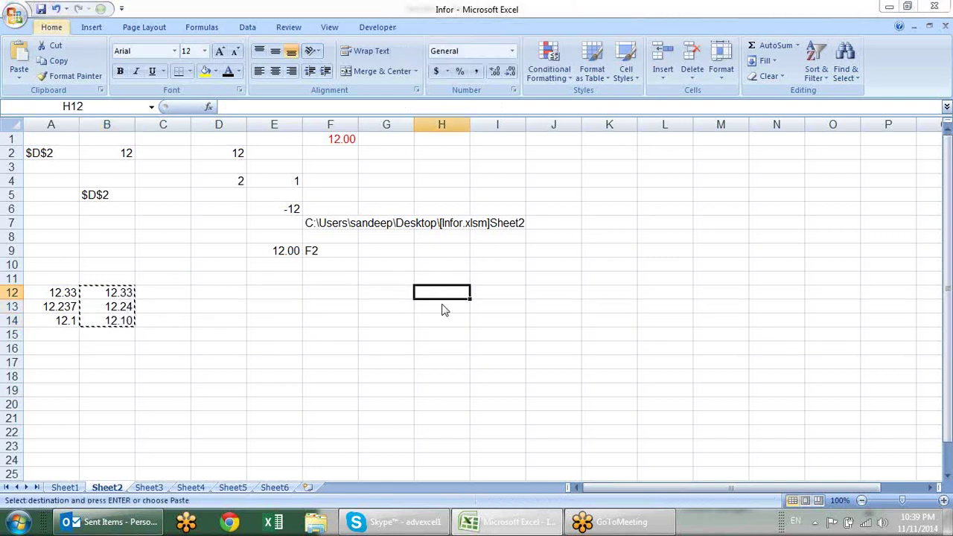
pyautogui.press('s')
pyautogui.press('v')
pyautogui.press('Return')
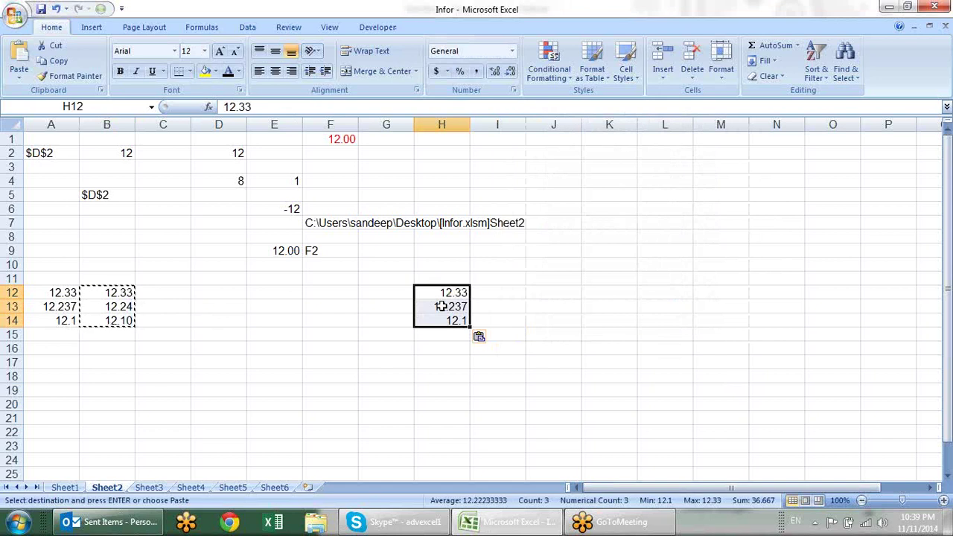
# - Clear the copy marquee and delete the test values from H12:H14
pyautogui.press('Escape')
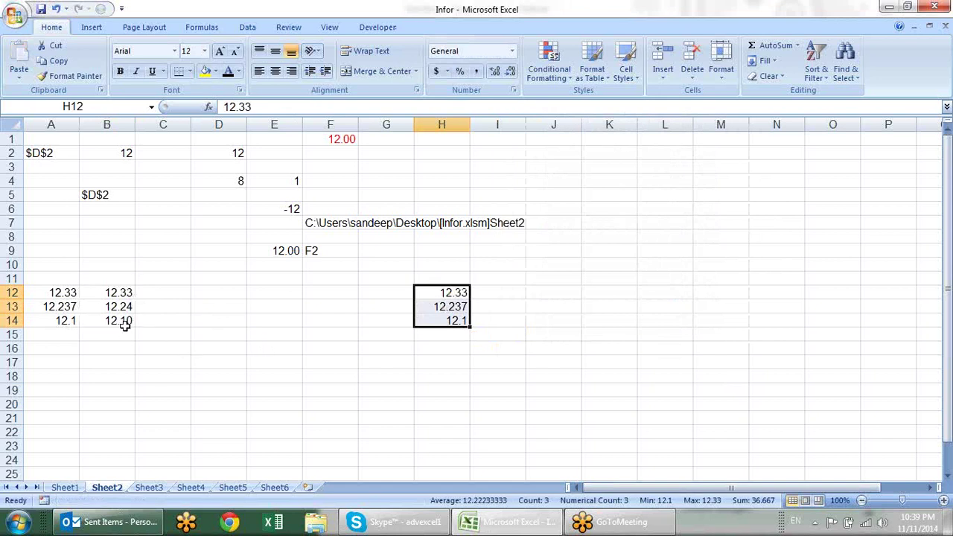
pyautogui.click(121, 294)
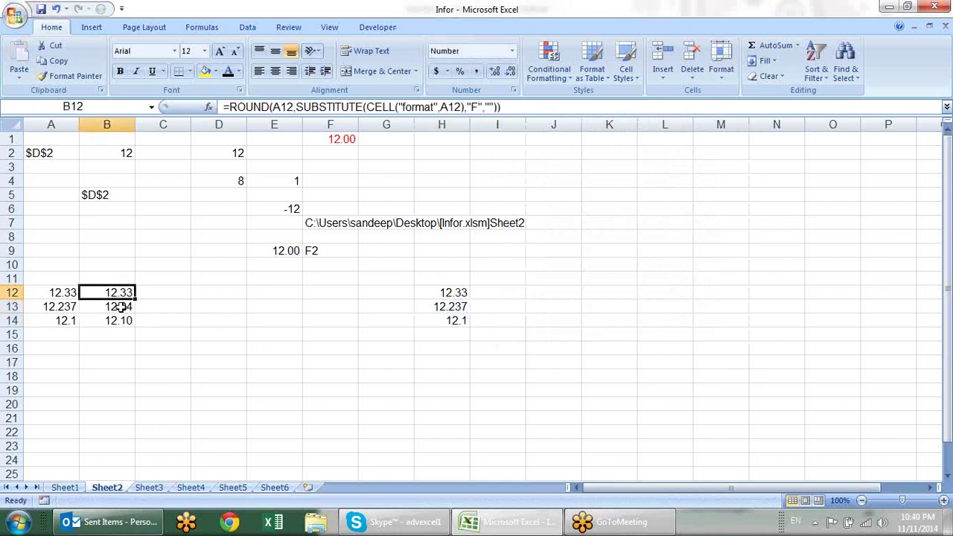
pyautogui.moveTo(453, 293); pyautogui.dragTo(456, 322)
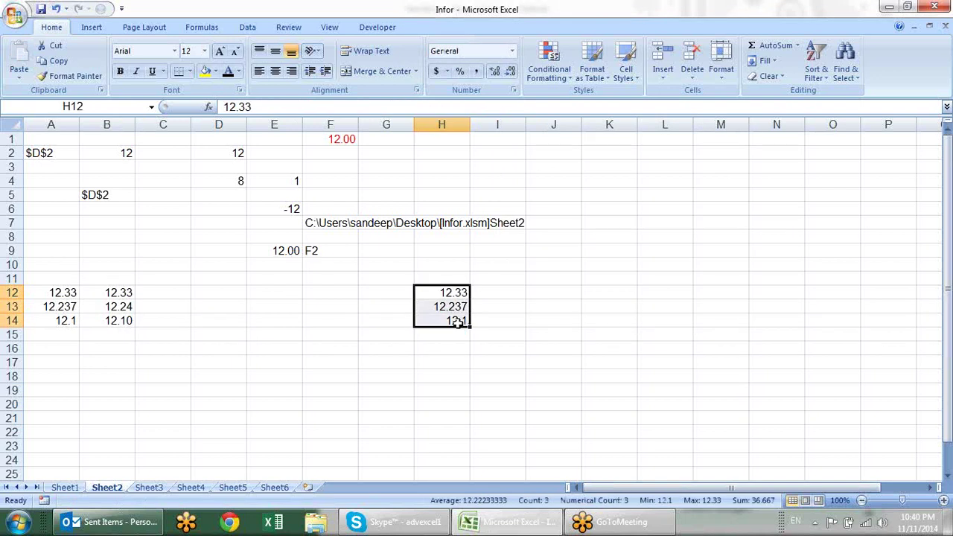
pyautogui.press('Delete')
pyautogui.click(258, 309)
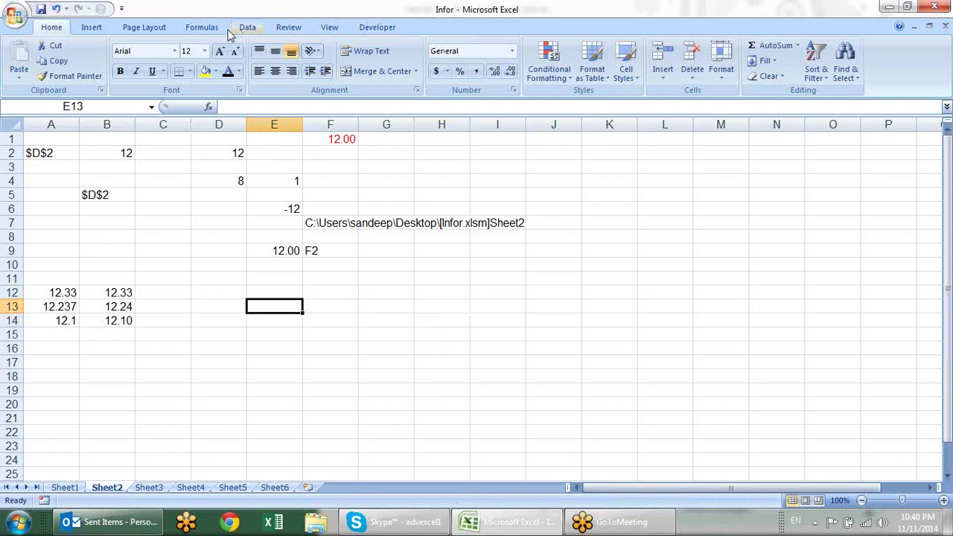
pyautogui.click(205, 27)
pyautogui.click(337, 67)
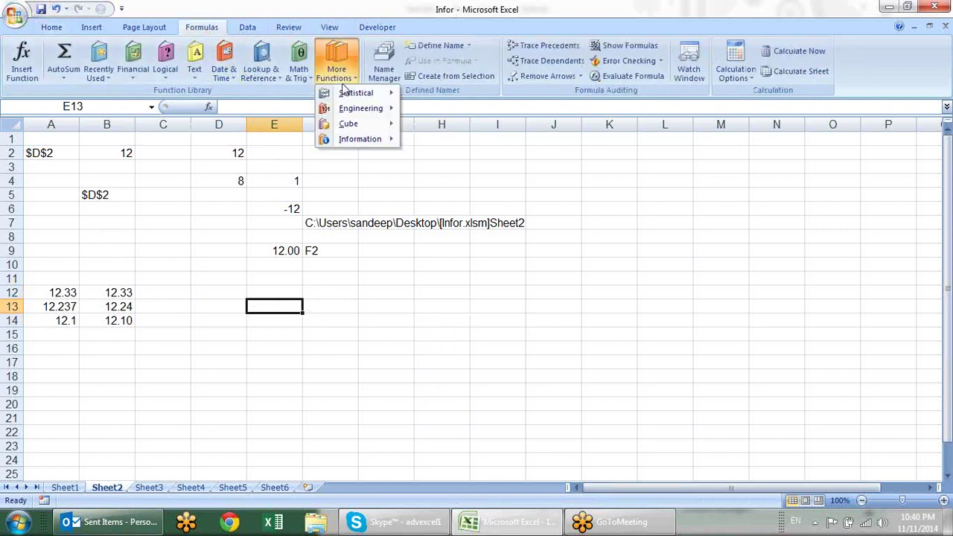
pyautogui.click(123, 316)
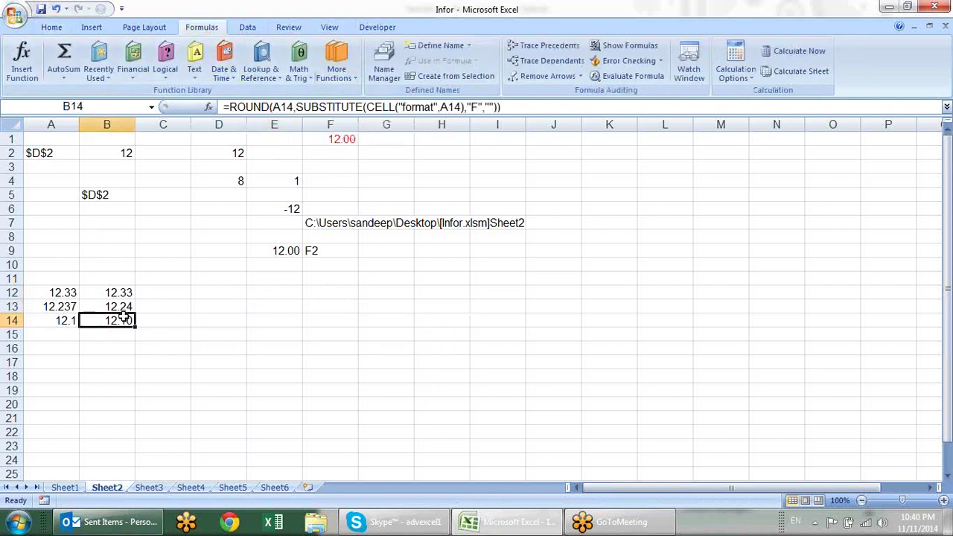
pyautogui.click(123, 308)
pyautogui.click(62, 306)
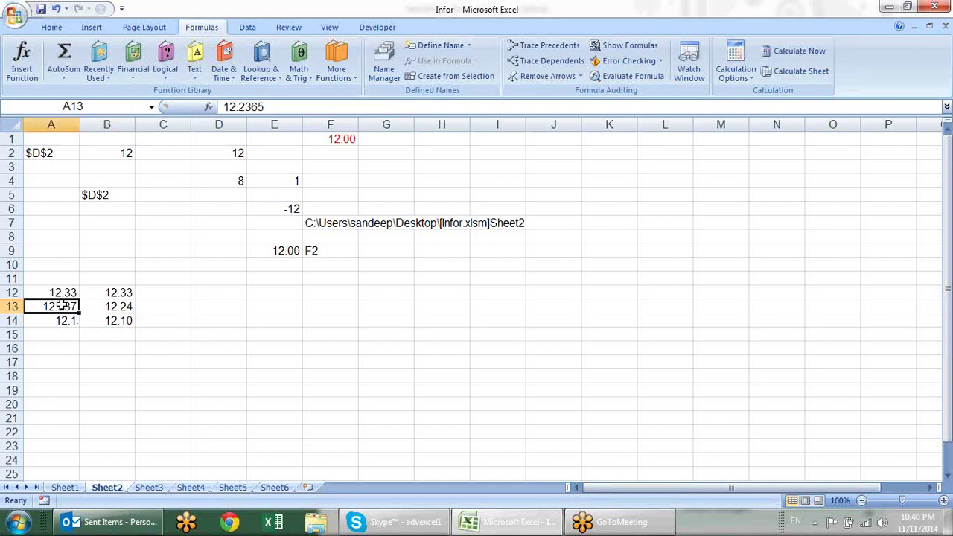
pyautogui.click(62, 294)
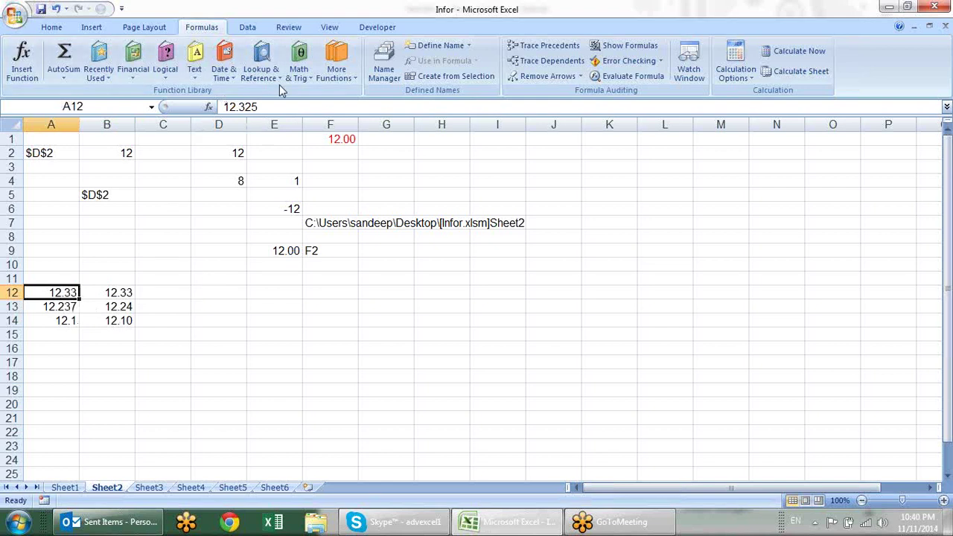
pyautogui.click(347, 77)
pyautogui.moveTo(377, 139)
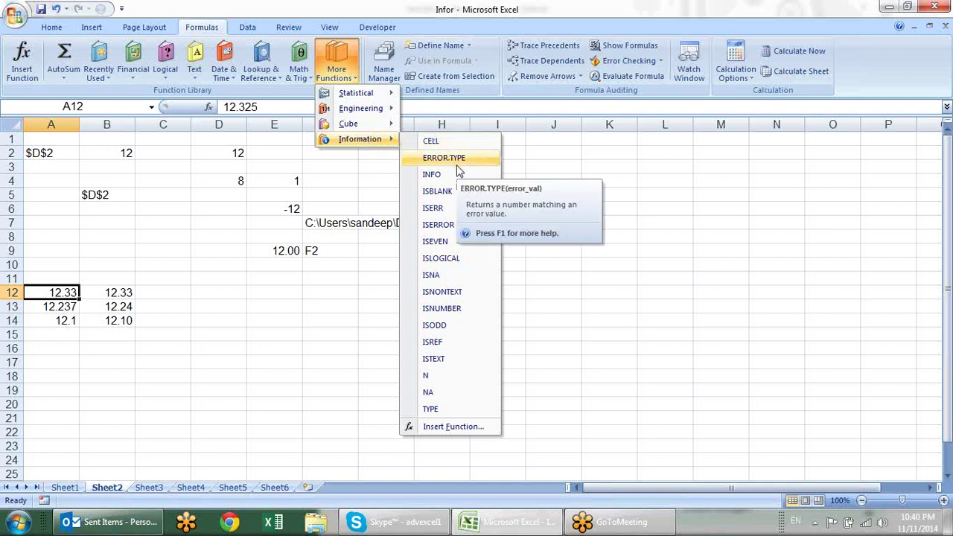
pyautogui.click(273, 298)
pyautogui.click(233, 294)
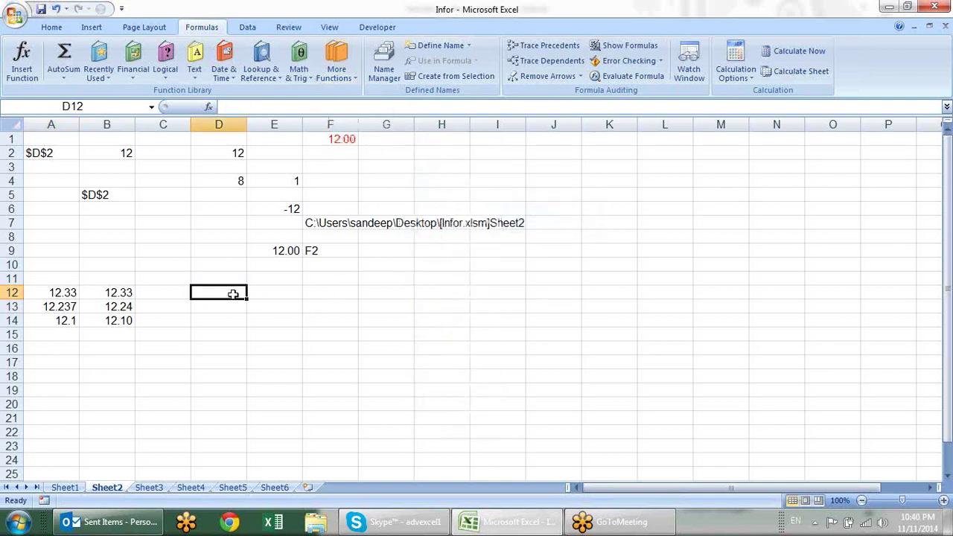
# - Enter =ERROR.TYPE(C12) in D12, which returns #N/A because C12 holds no error
pyautogui.write('=e')
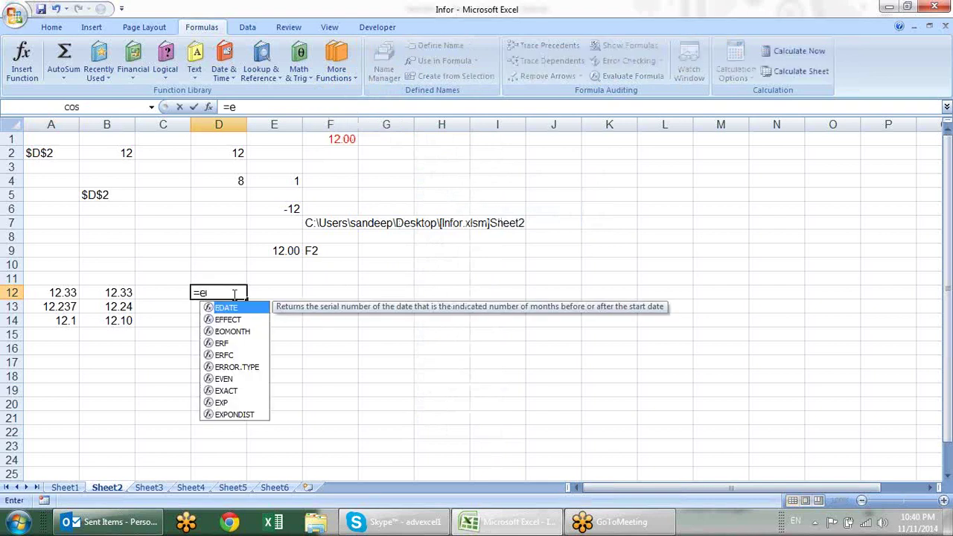
pyautogui.write('ro')
pyautogui.press('BackSpace')
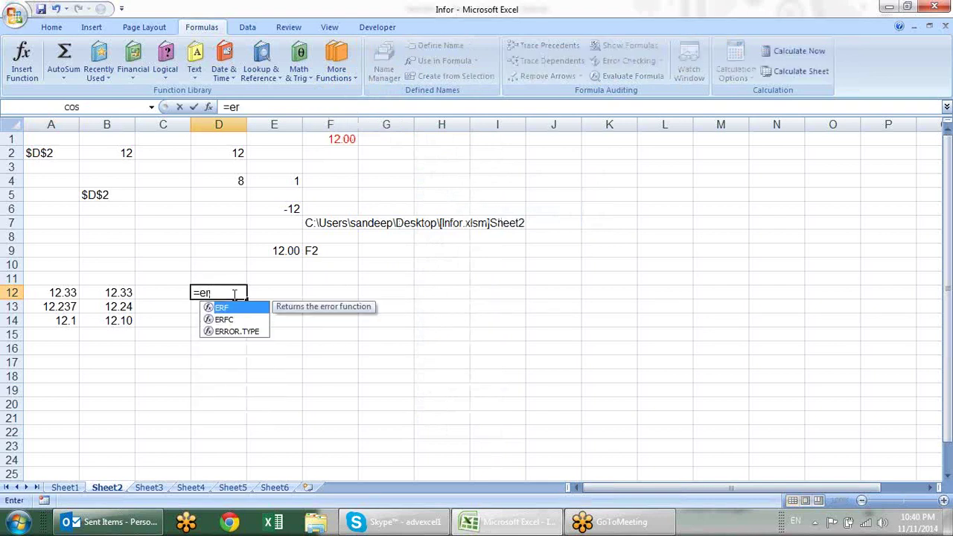
pyautogui.press('Down')
pyautogui.press('Down')
pyautogui.press('Tab')
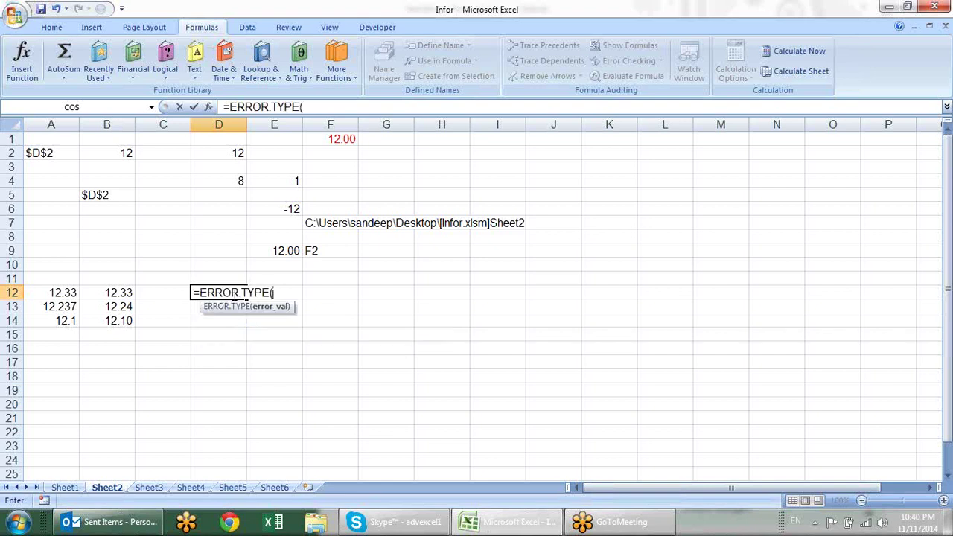
pyautogui.click(172, 289)
pyautogui.press('Return')
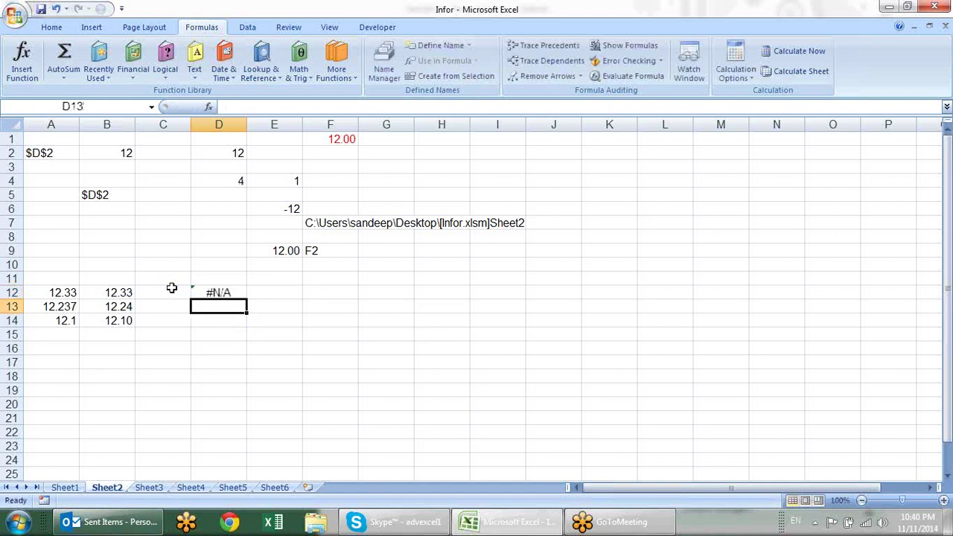
pyautogui.click(171, 289)
pyautogui.click(208, 290)
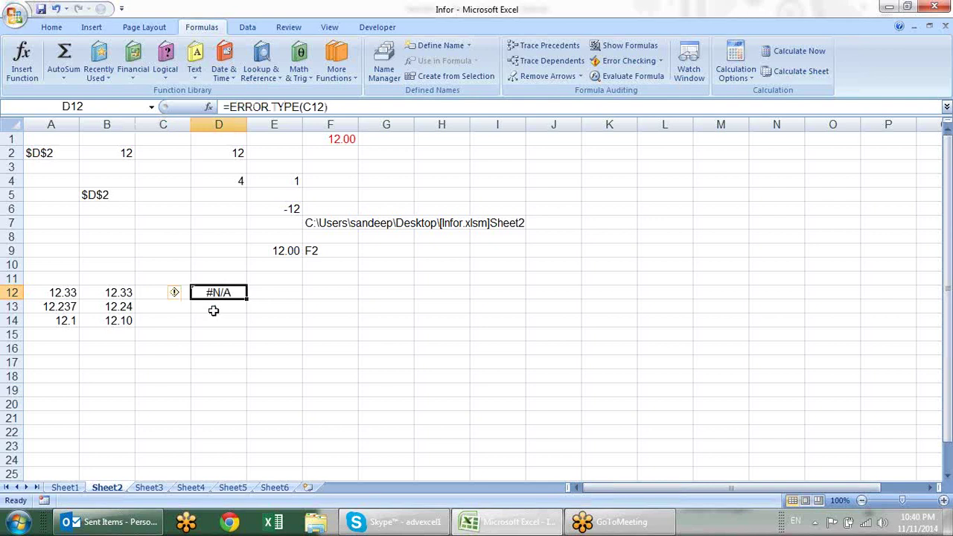
pyautogui.press('F2')
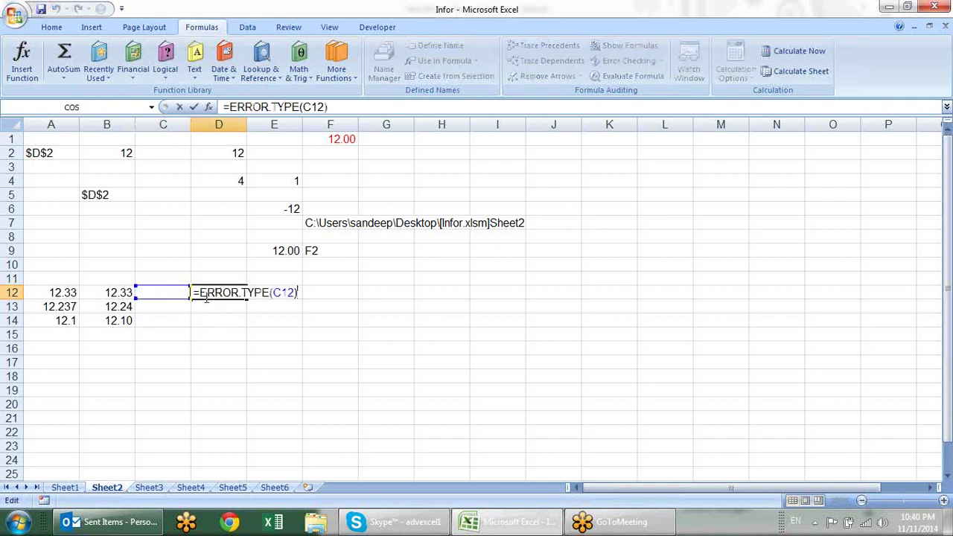
pyautogui.press('Return')
# - Enter =NA() in C12 so D12's ERROR.TYPE tests an #N/A error
pyautogui.click(162, 290)
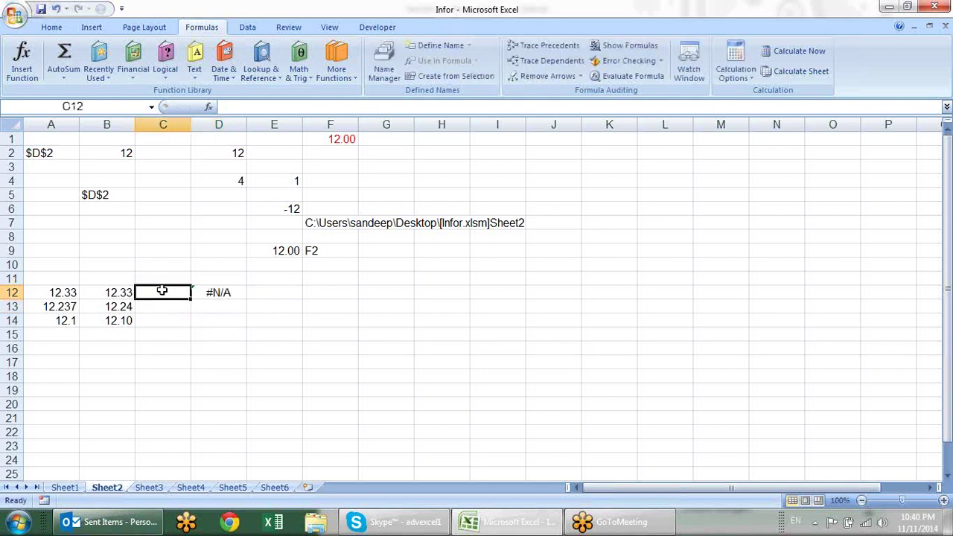
pyautogui.write('ra')
pyautogui.press('BackSpace')
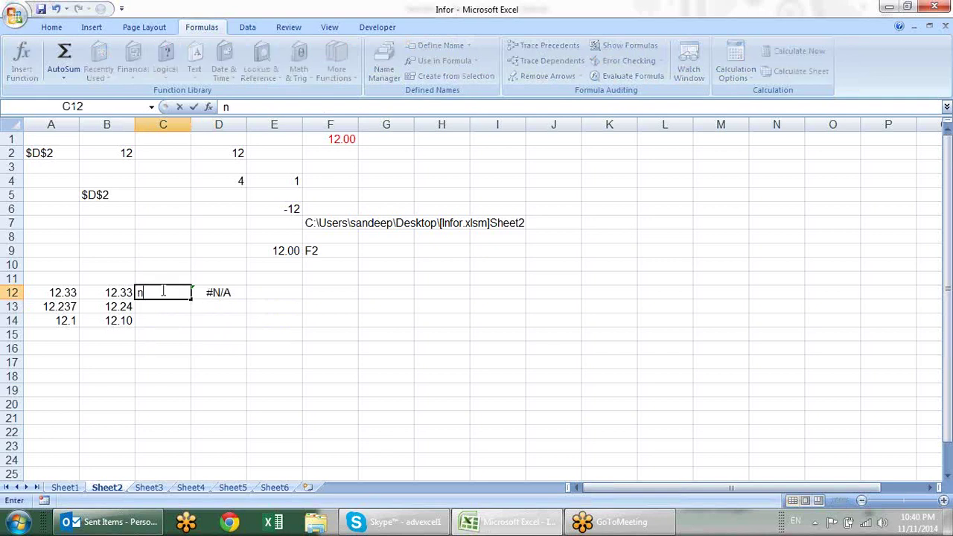
pyautogui.press('BackSpace')
pyautogui.write('=na')
pyautogui.press('Tab')
pyautogui.press('Return')
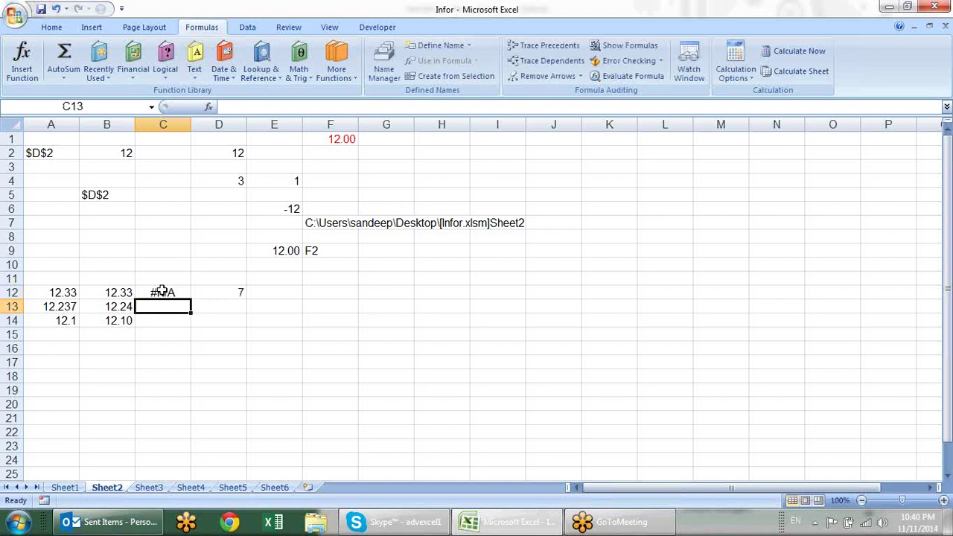
# - Replace C12 with =12/0, then =sdf, so D12 returns 5 for #NAME?
pyautogui.click(162, 292)
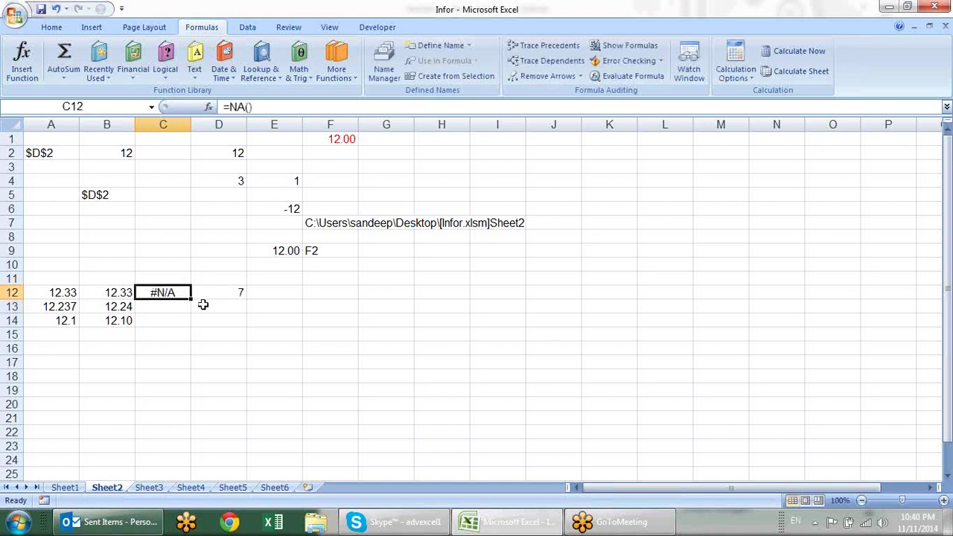
pyautogui.write('=12/')
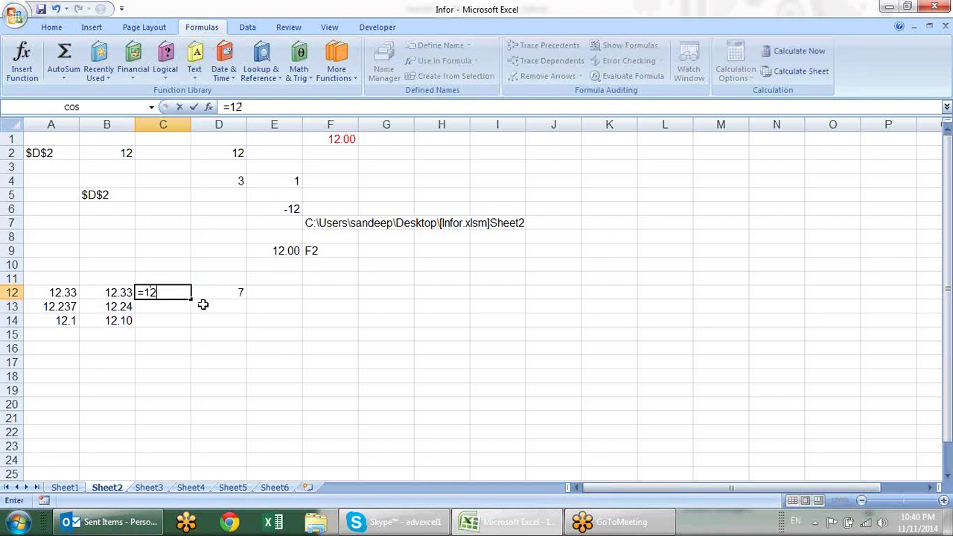
pyautogui.write('0')
pyautogui.press('Return')
pyautogui.press('Up')
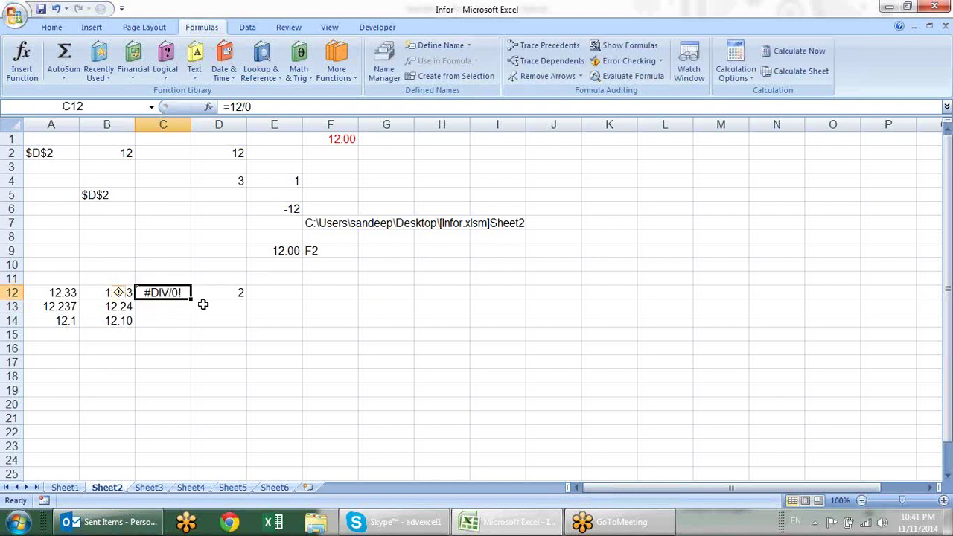
pyautogui.write('=sdf')
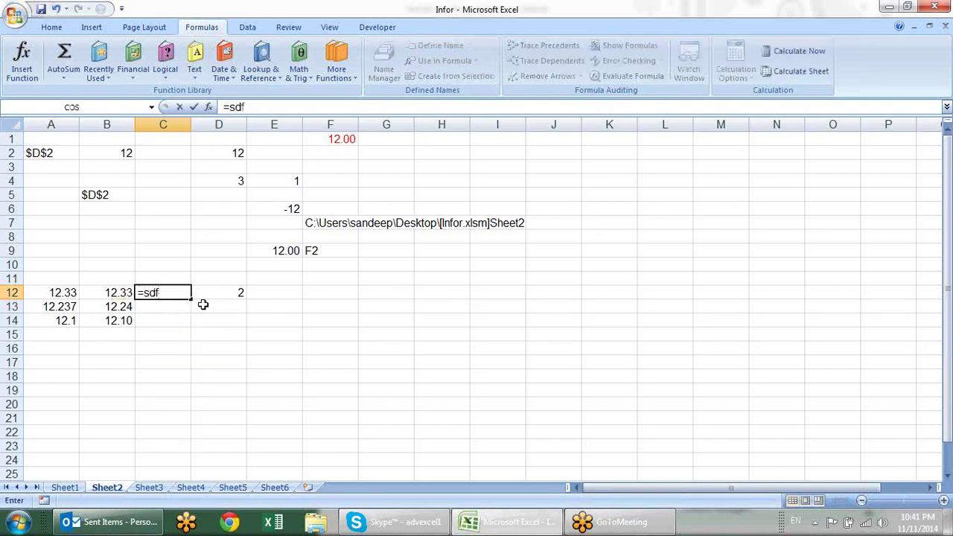
pyautogui.press('Return')
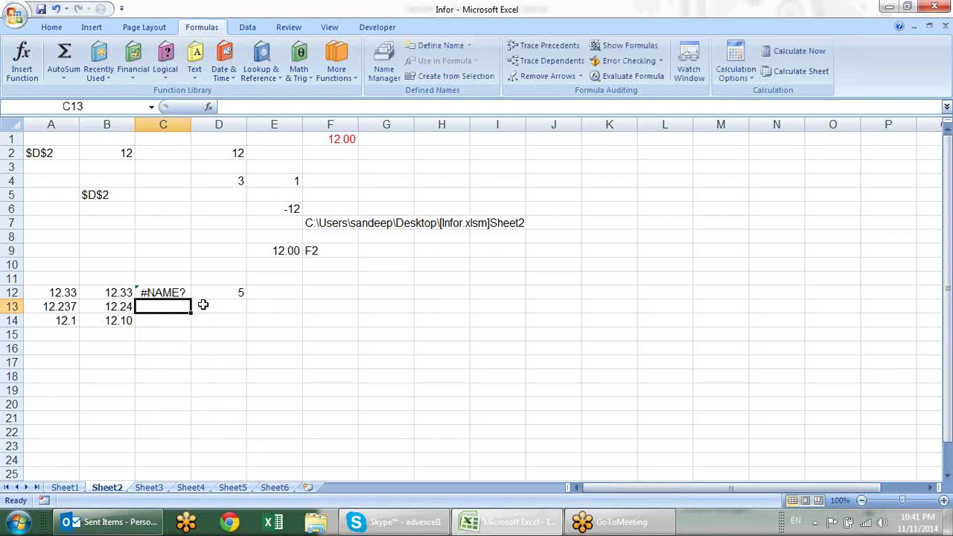
pyautogui.press('Up')
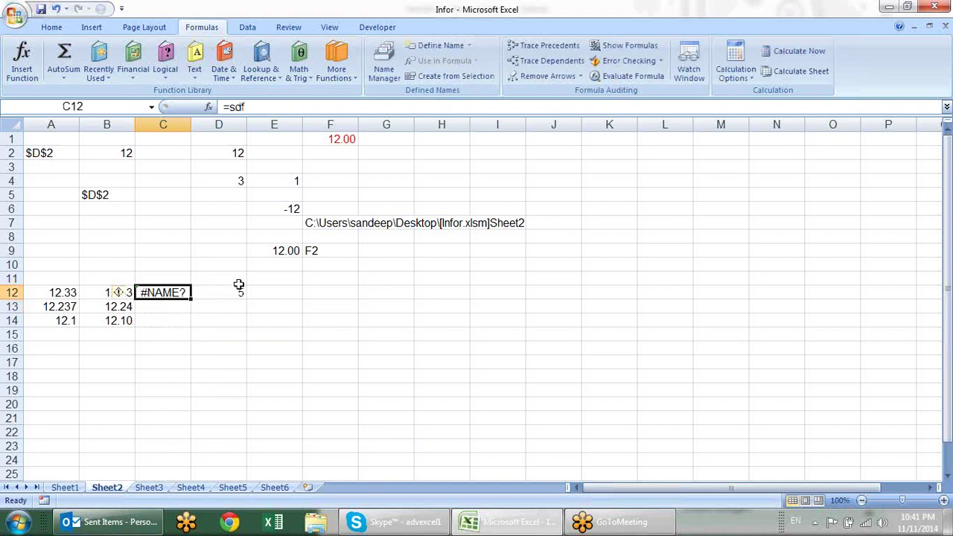
pyautogui.click(238, 285)
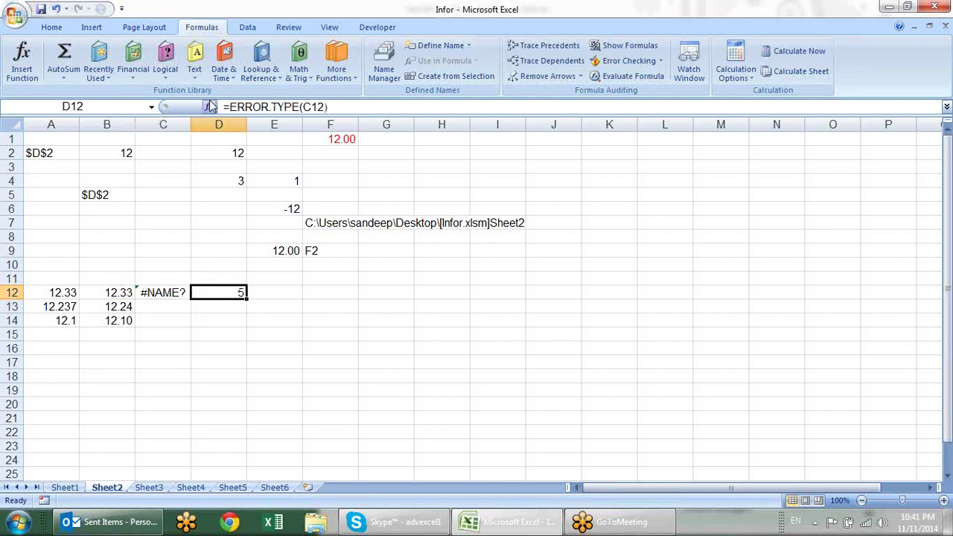
pyautogui.click(209, 106)
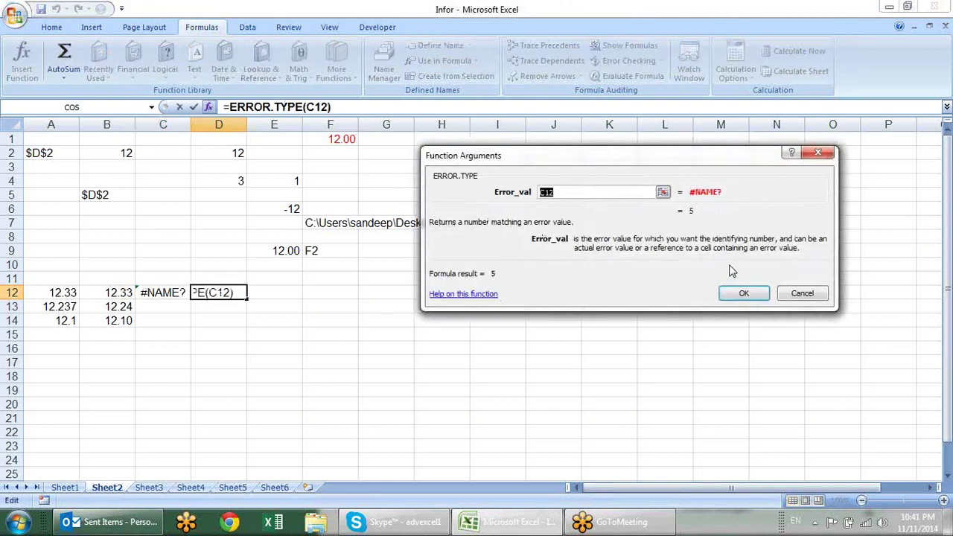
pyautogui.click(497, 293)
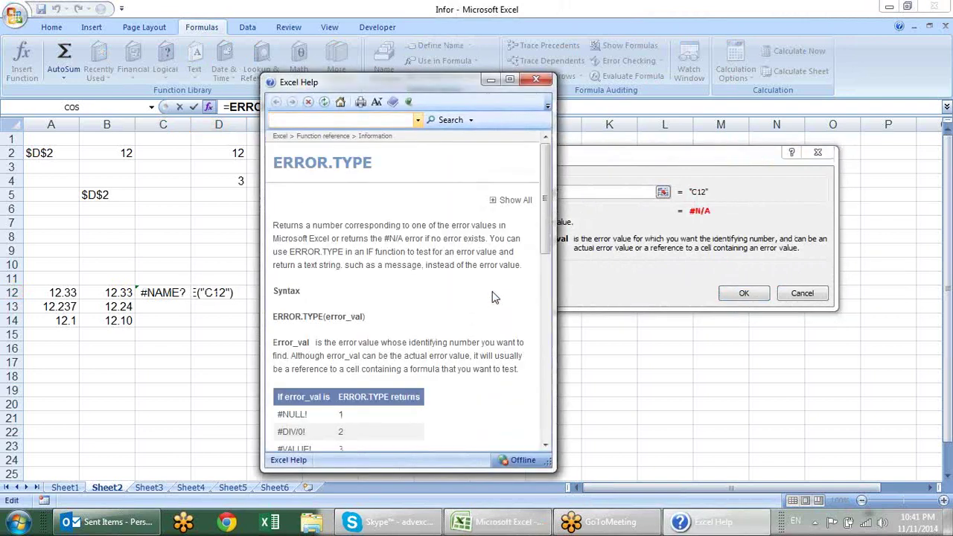
pyautogui.scroll(-5, 548, 197)
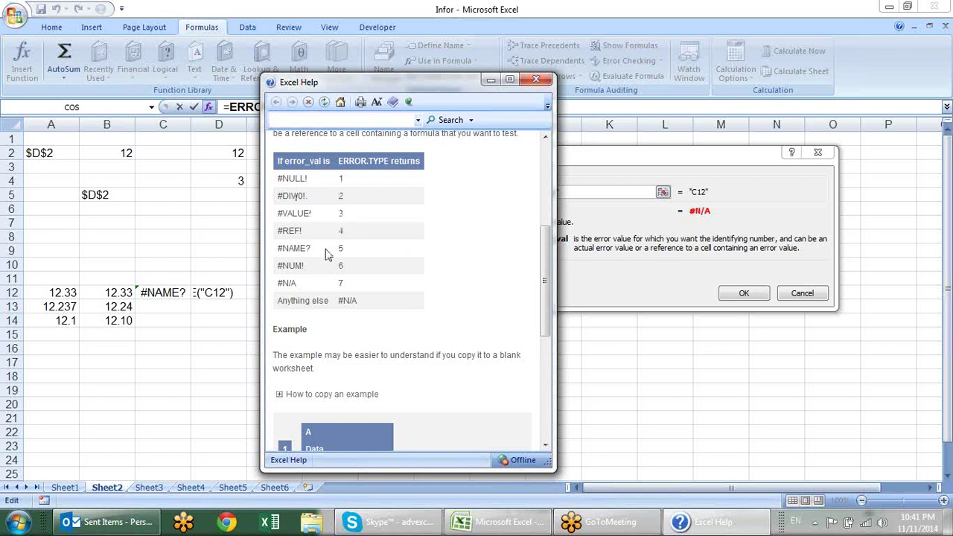
pyautogui.moveTo(356, 193)
pyautogui.mouseDown()
pyautogui.moveTo(363, 299)
pyautogui.moveTo(328, 282)
pyautogui.moveTo(321, 253)
pyautogui.mouseUp()
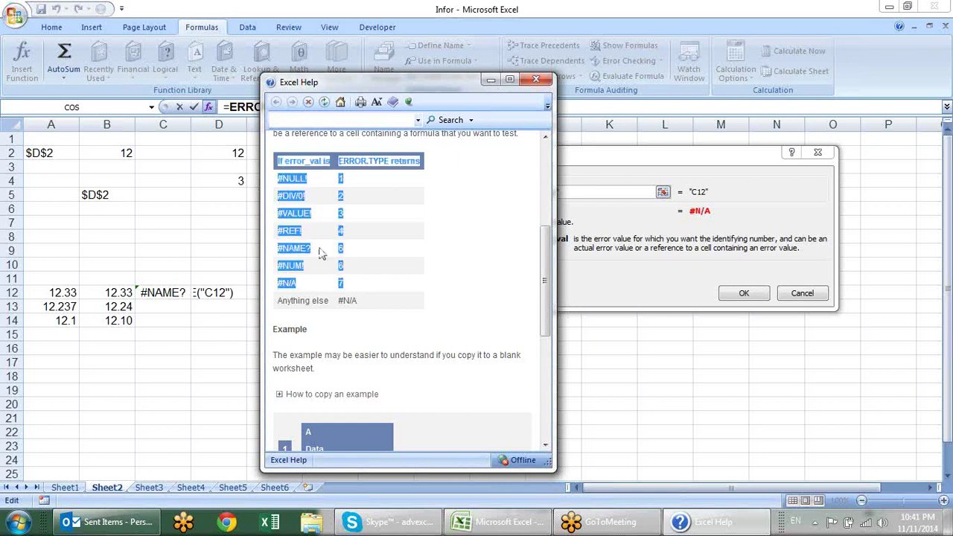
pyautogui.click(359, 313)
pyautogui.moveTo(359, 302); pyautogui.dragTo(339, 302)
pyautogui.click(363, 323)
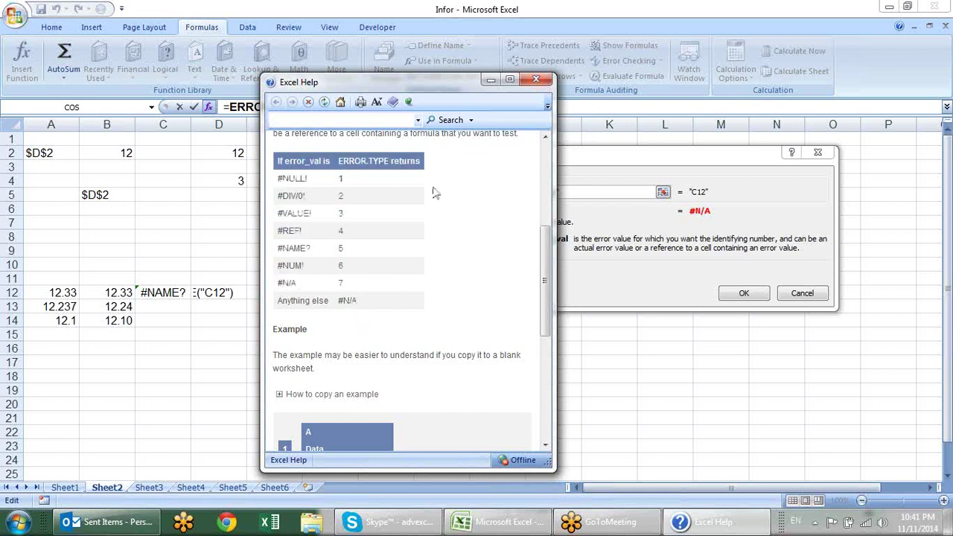
pyautogui.click(536, 80)
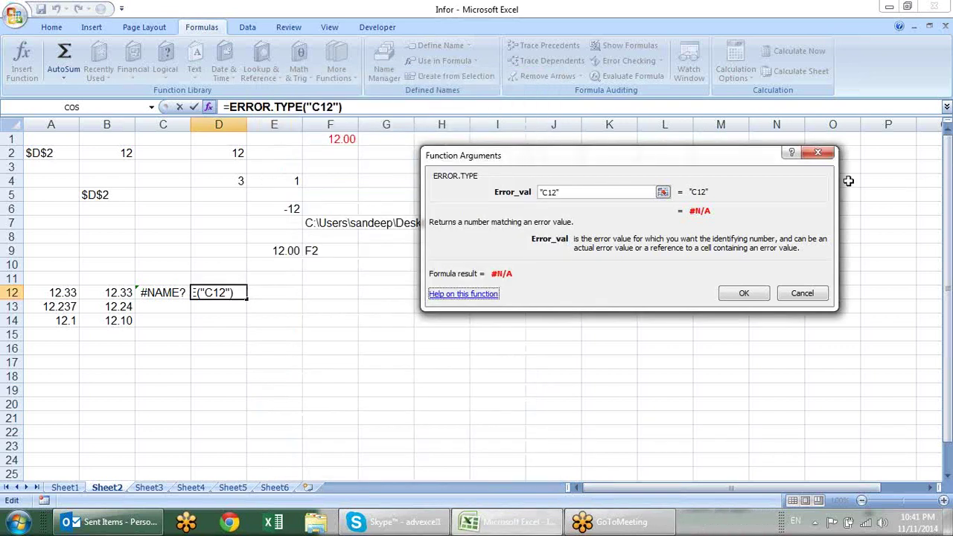
pyautogui.click(819, 155)
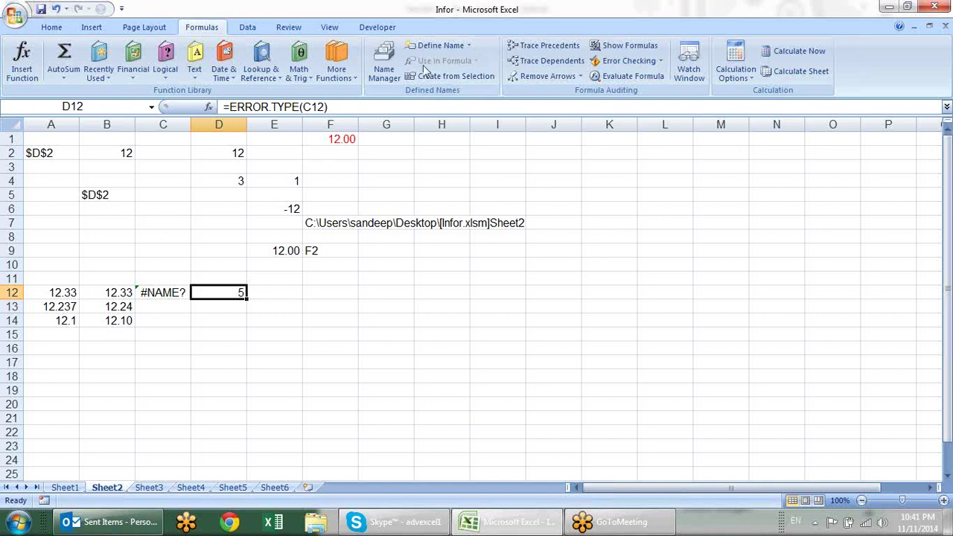
# - Enter =INFO("dir") in cell F11
pyautogui.click(345, 79)
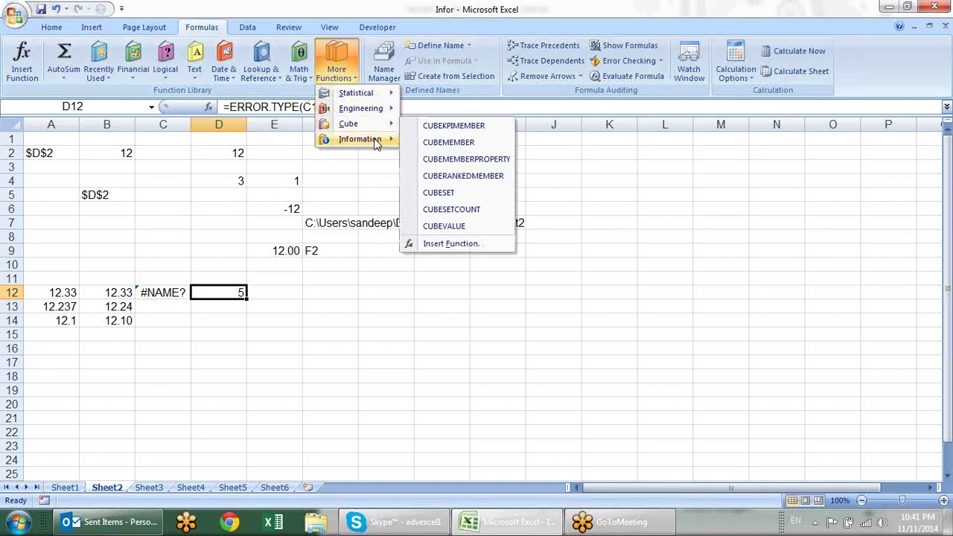
pyautogui.moveTo(384, 139)
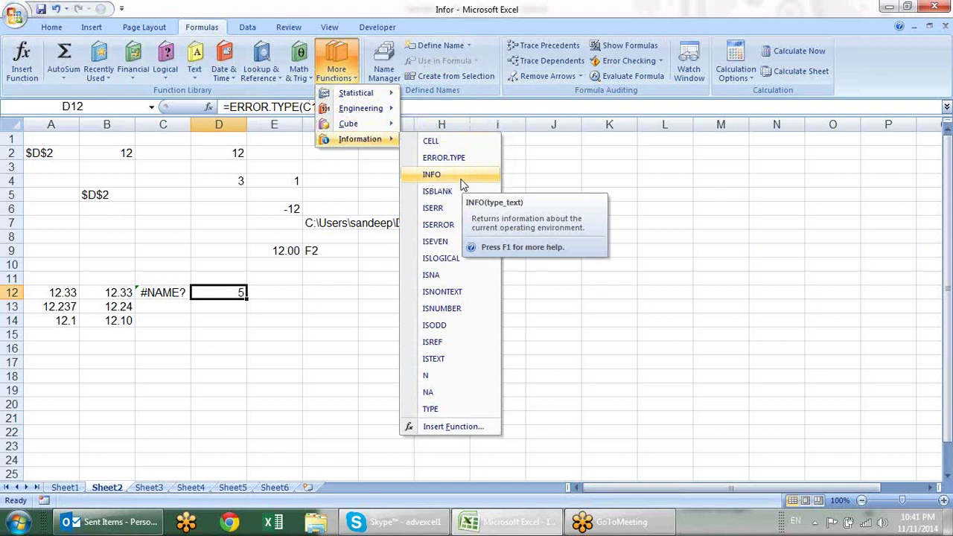
pyautogui.click(336, 279)
pyautogui.click(336, 278)
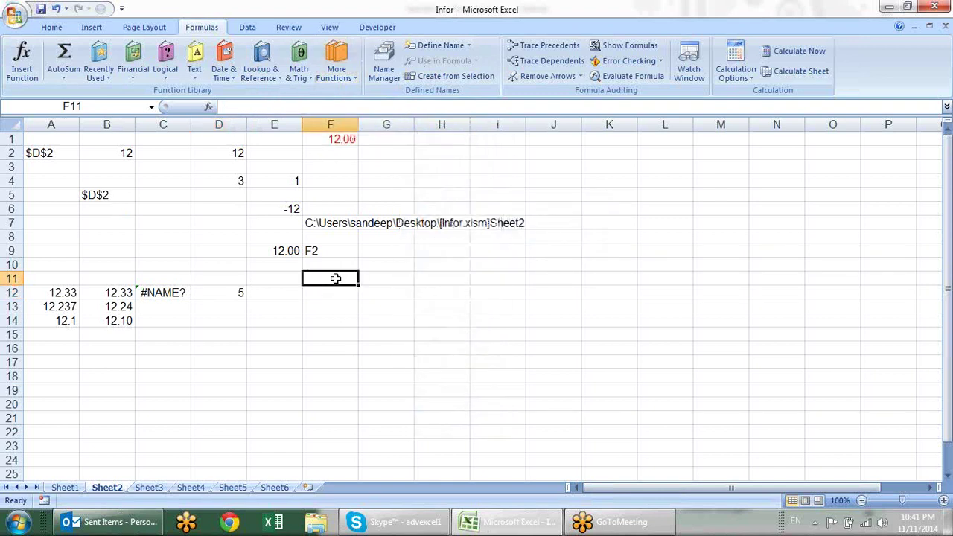
pyautogui.write('=in')
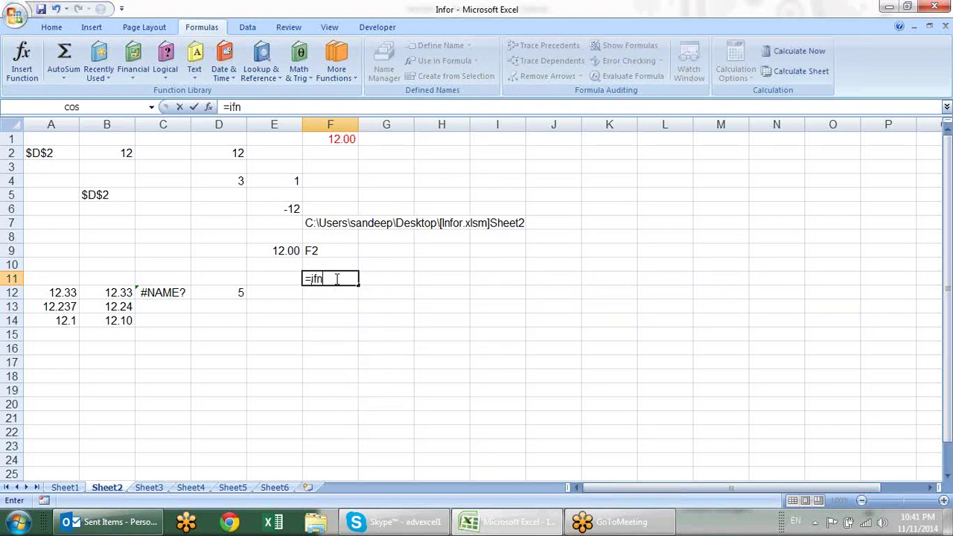
pyautogui.write('f')
pyautogui.press('Tab')
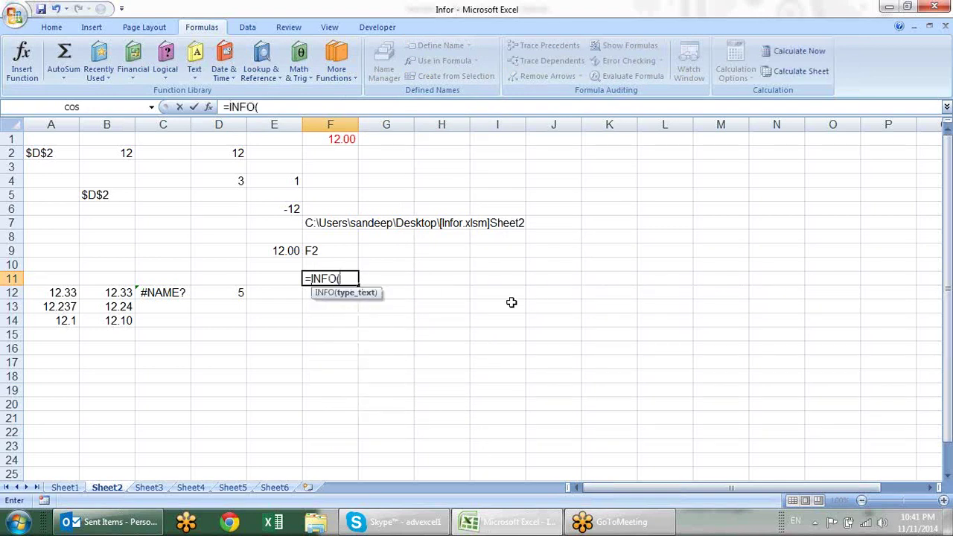
pyautogui.write('dir')
pyautogui.write(')')
pyautogui.press('Return')
# - Change F11's argument to "directory" so it returns the Desktop folder path
pyautogui.press('Up')
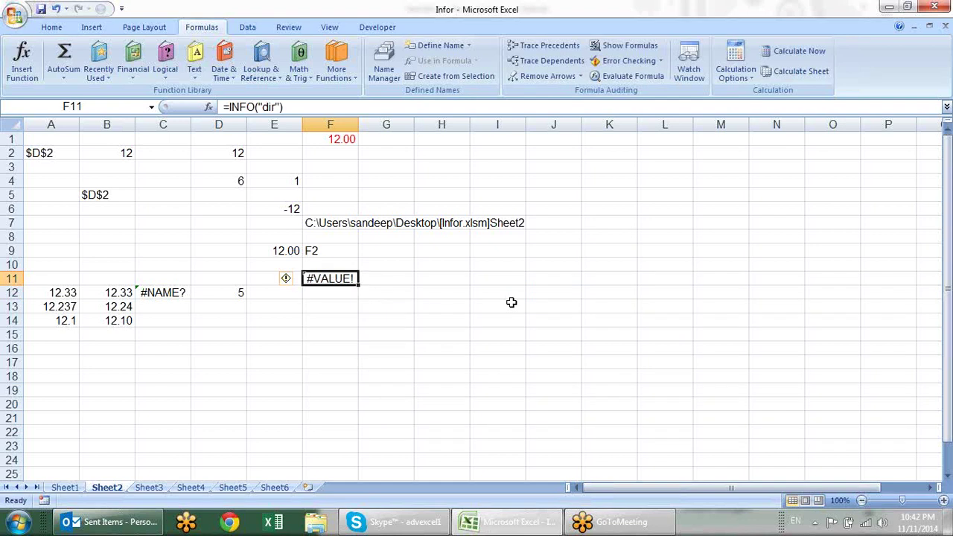
pyautogui.press('F2')
pyautogui.press('Left')
pyautogui.press('Left')
pyautogui.write('ecot')
pyautogui.press('BackSpace')
pyautogui.press('BackSpace')
pyautogui.write('tory')
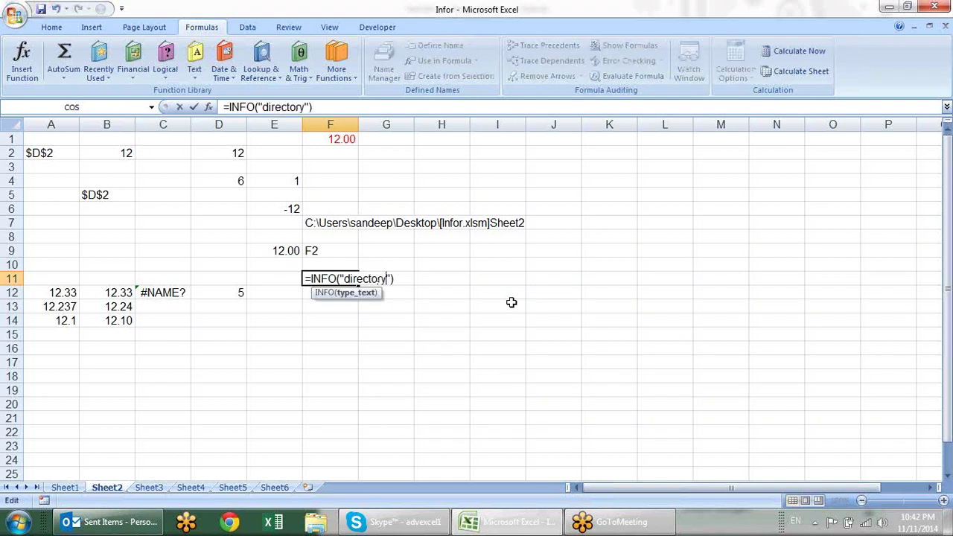
pyautogui.press('Return')
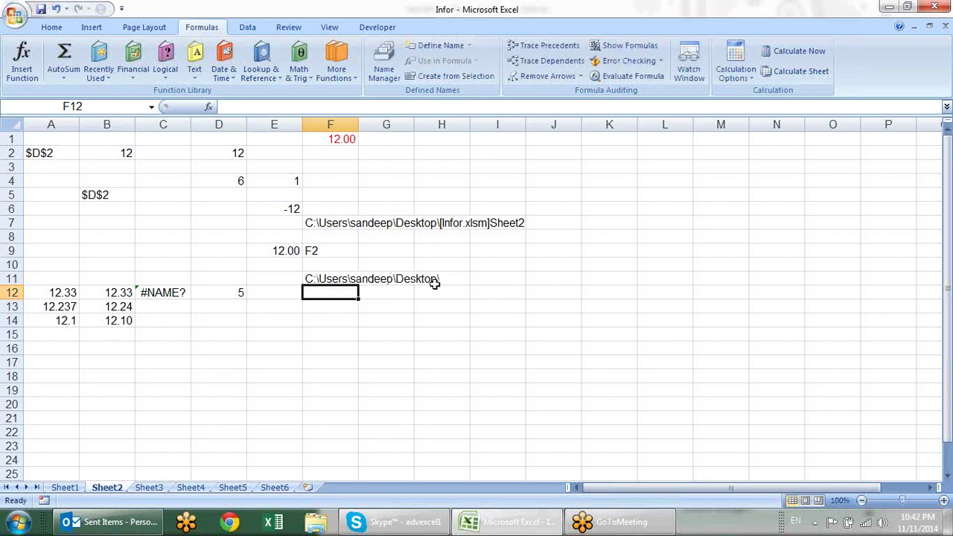
# - Recheck F11's INFO("directory") formula, confirming it unchanged
pyautogui.click(333, 277)
pyautogui.click(348, 292)
pyautogui.doubleClick(341, 277)
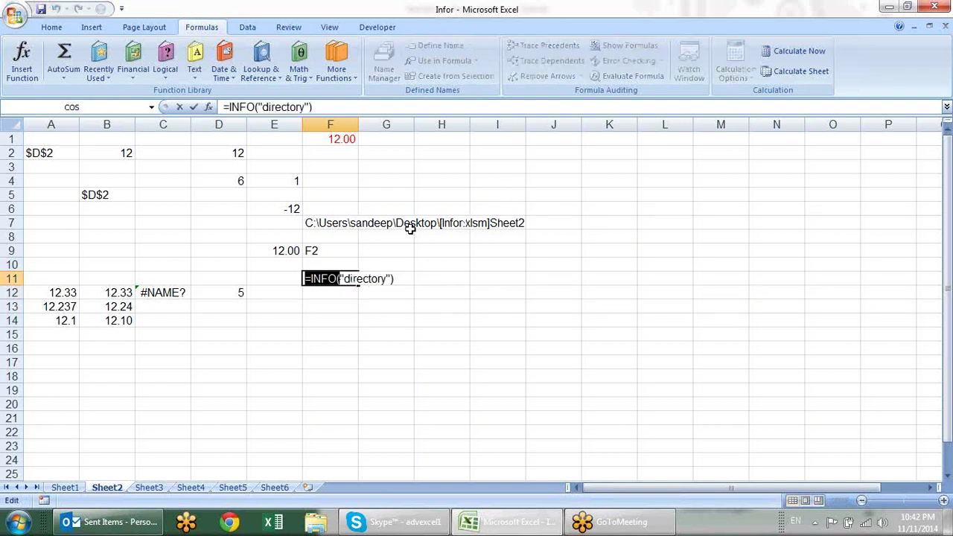
pyautogui.click(358, 277)
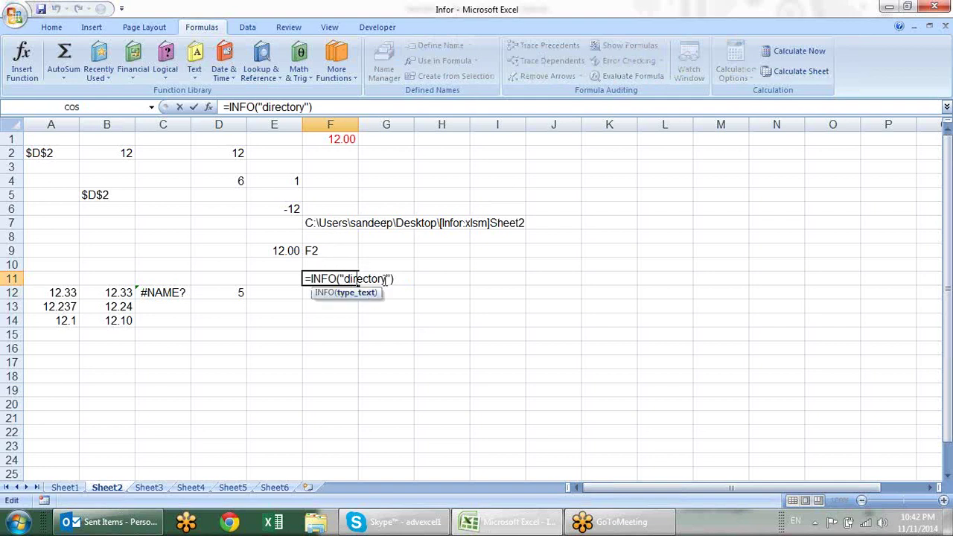
pyautogui.hotkey('ctrl', 'Return')
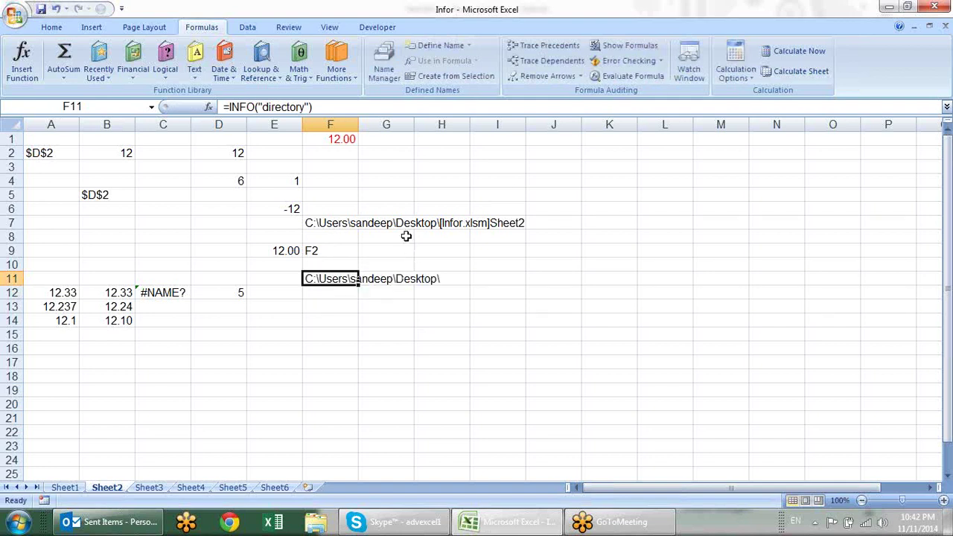
pyautogui.click(208, 107)
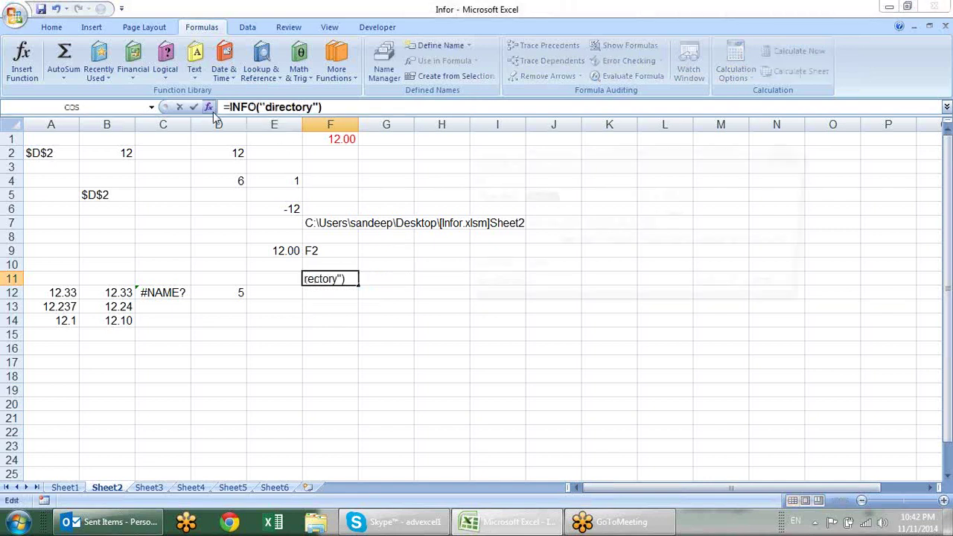
pyautogui.click(501, 292)
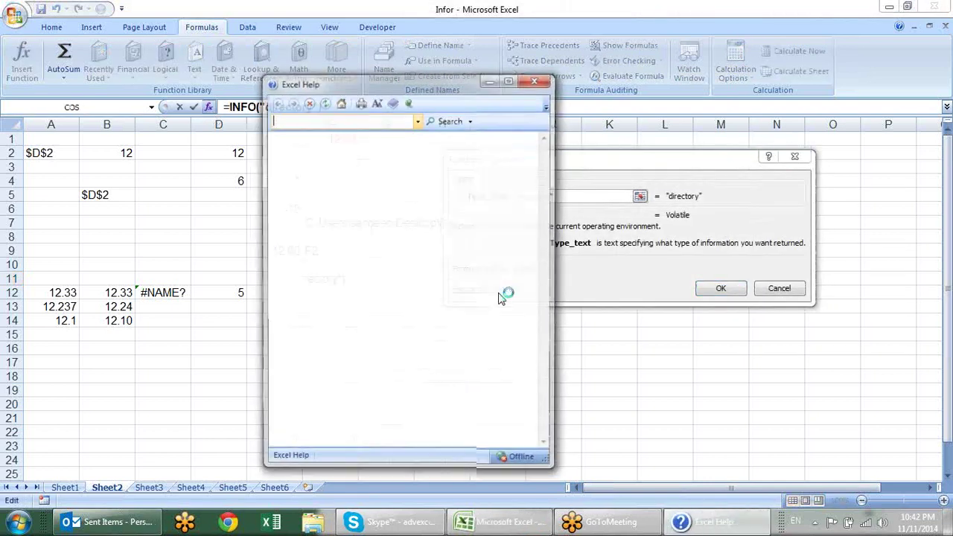
pyautogui.moveTo(545, 214); pyautogui.dragTo(546, 283)
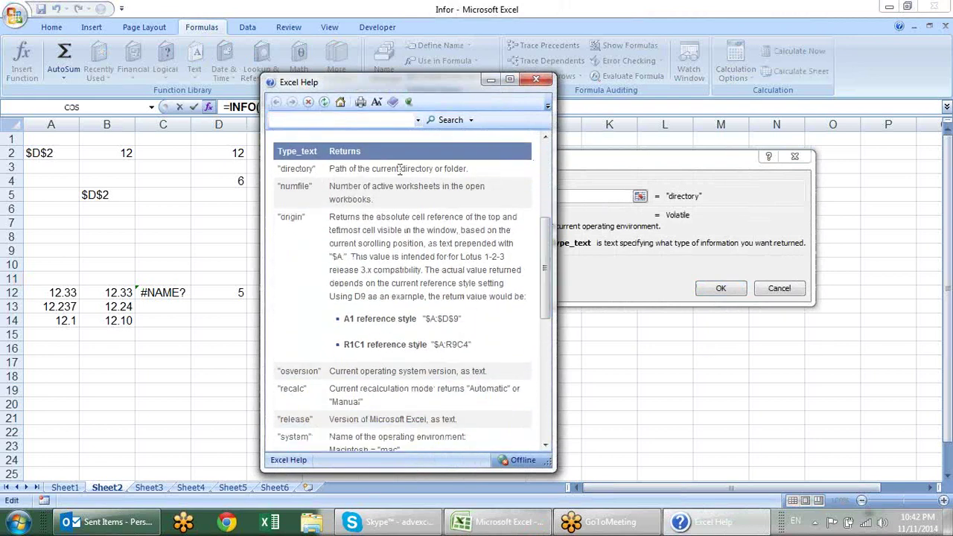
pyautogui.moveTo(372, 168); pyautogui.dragTo(444, 169)
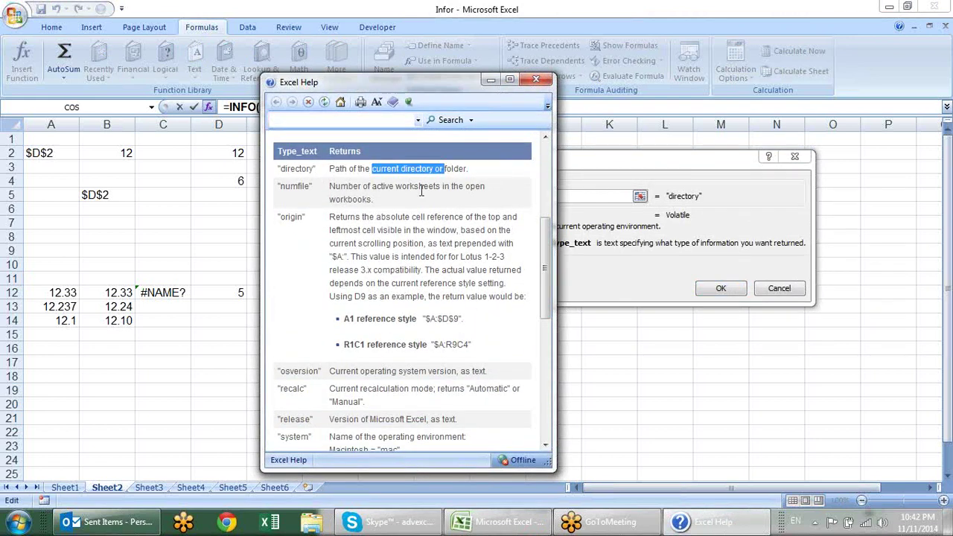
pyautogui.click(392, 206)
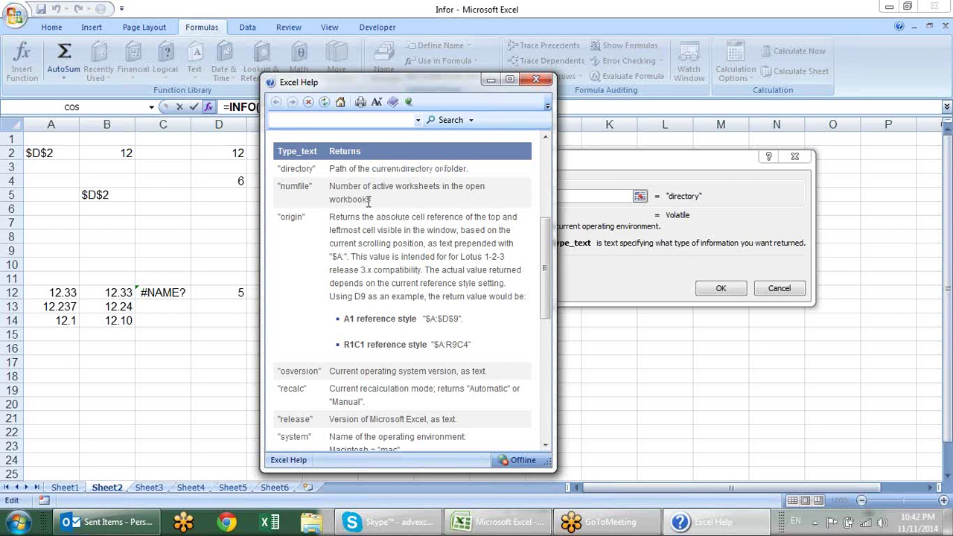
pyautogui.moveTo(362, 186); pyautogui.dragTo(400, 199)
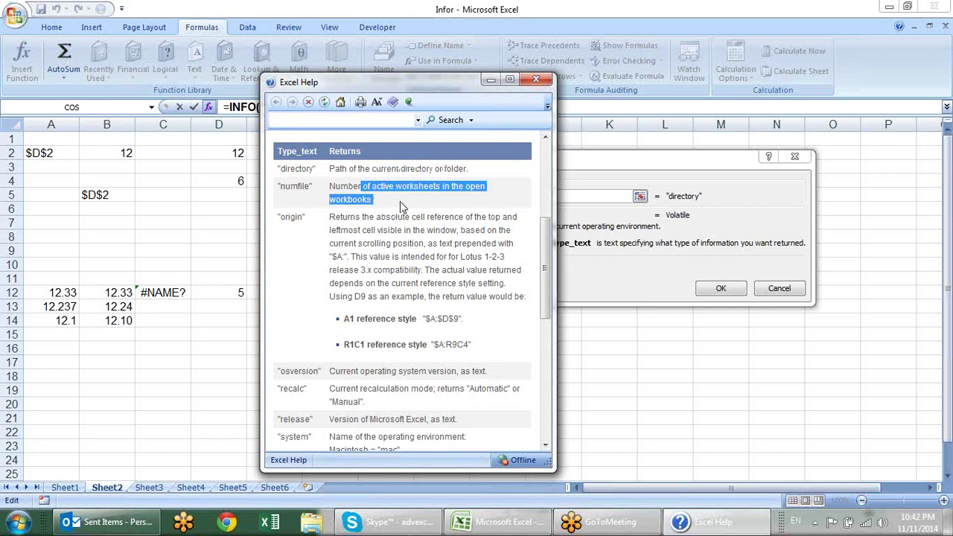
pyautogui.click(400, 201)
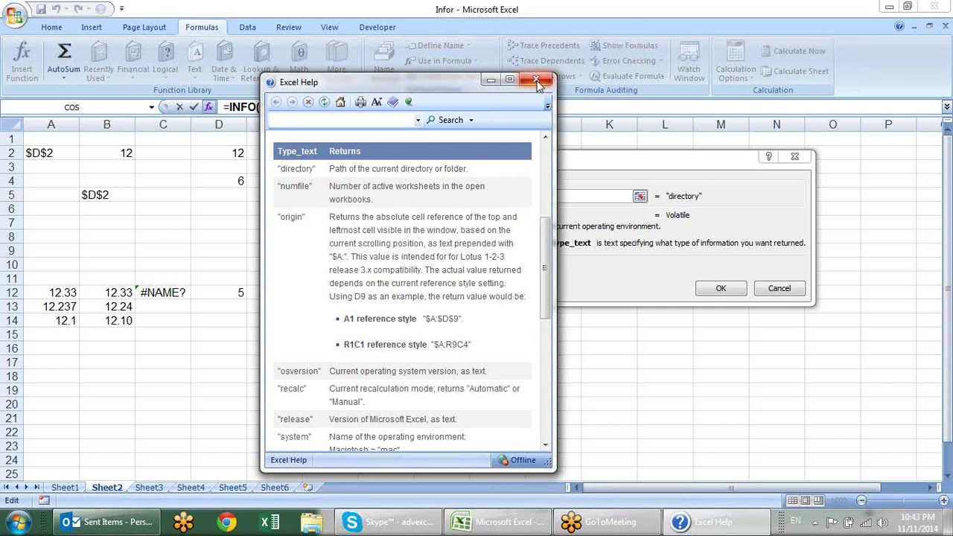
pyautogui.click(509, 79)
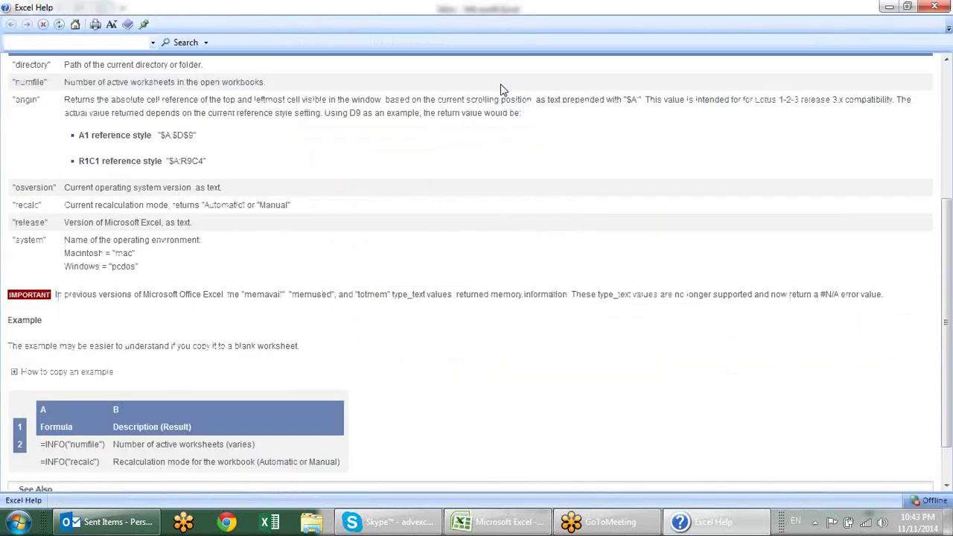
pyautogui.click(889, 6)
pyautogui.click(808, 157)
pyautogui.click(355, 309)
# - Enter =INFO("origin") in cell F13
pyautogui.write('=')
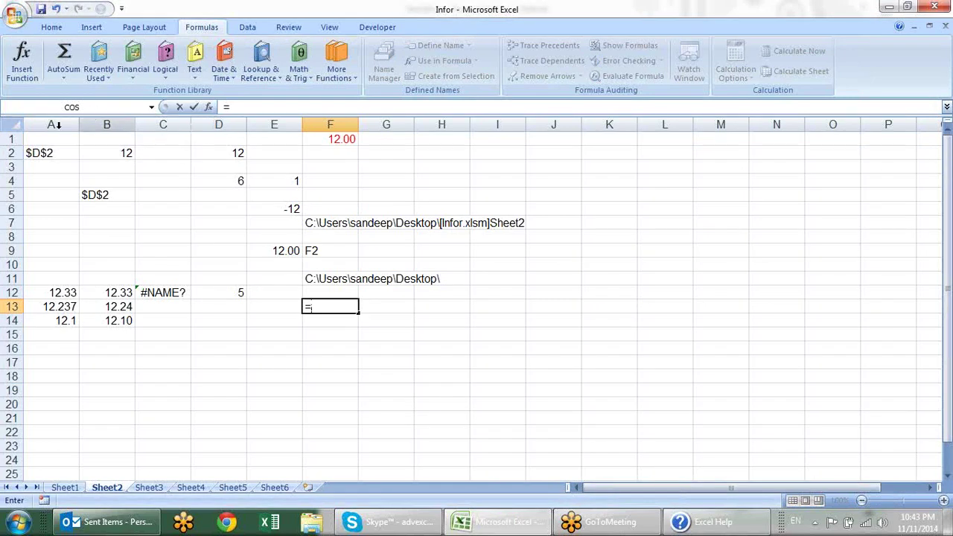
pyautogui.write('ori')
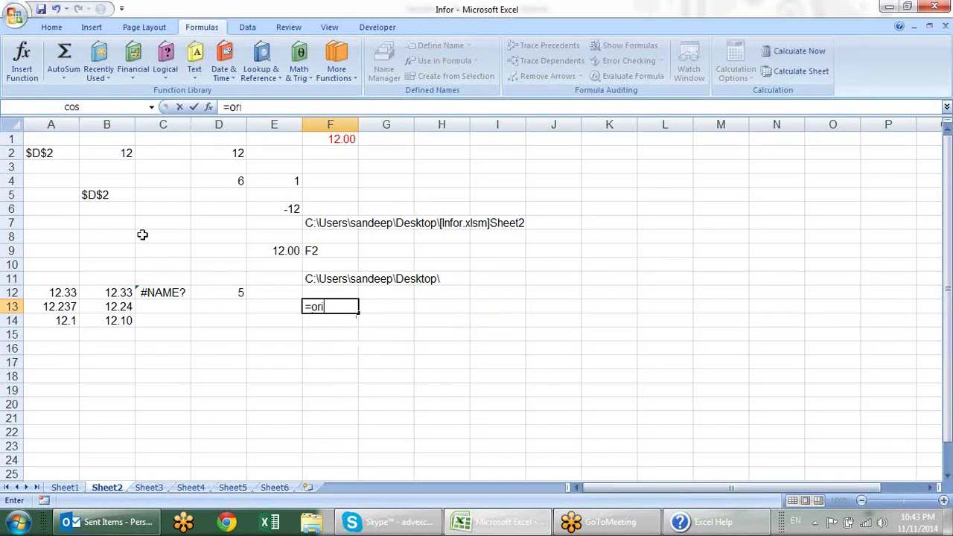
pyautogui.press('BackSpace')
pyautogui.press('BackSpace')
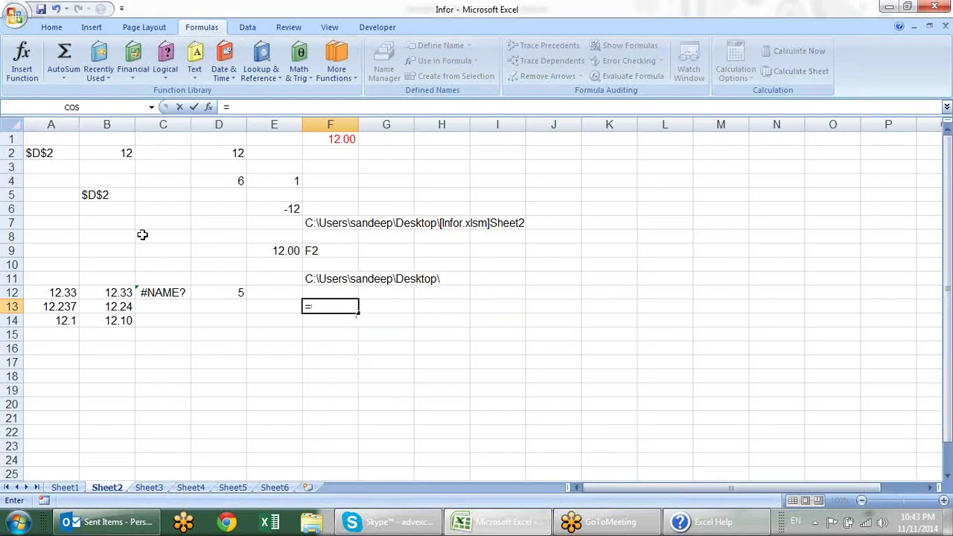
pyautogui.write('inf')
pyautogui.press('Tab')
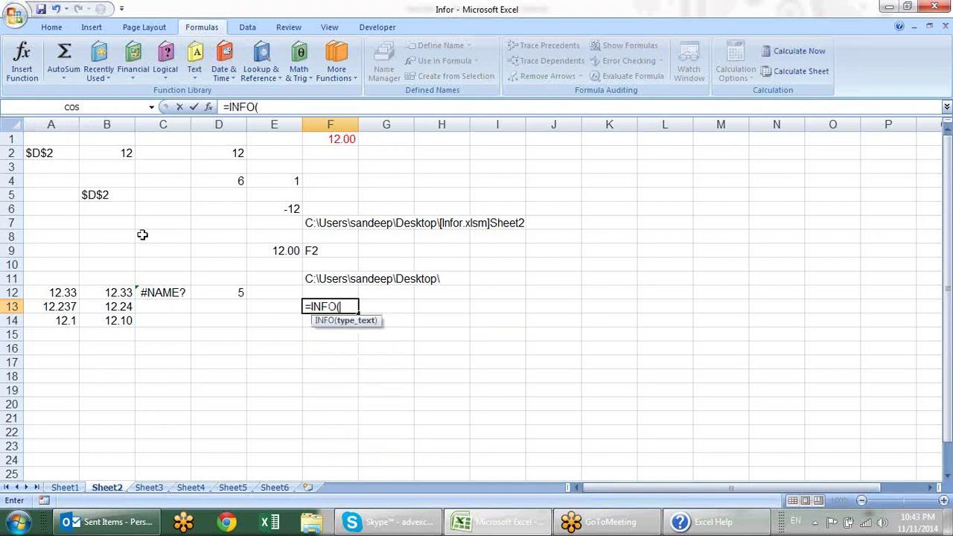
pyautogui.write('of')
pyautogui.press('BackSpace')
pyautogui.write('igin')
pyautogui.press('Return')
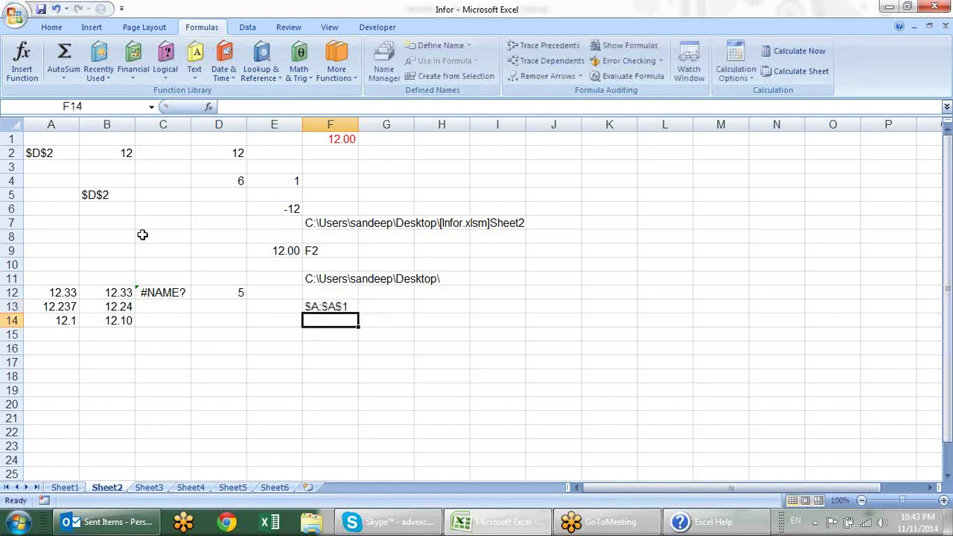
# - Scroll the sheet so column D leads and recalculate F13 to return $A:$D$1
pyautogui.click(350, 307)
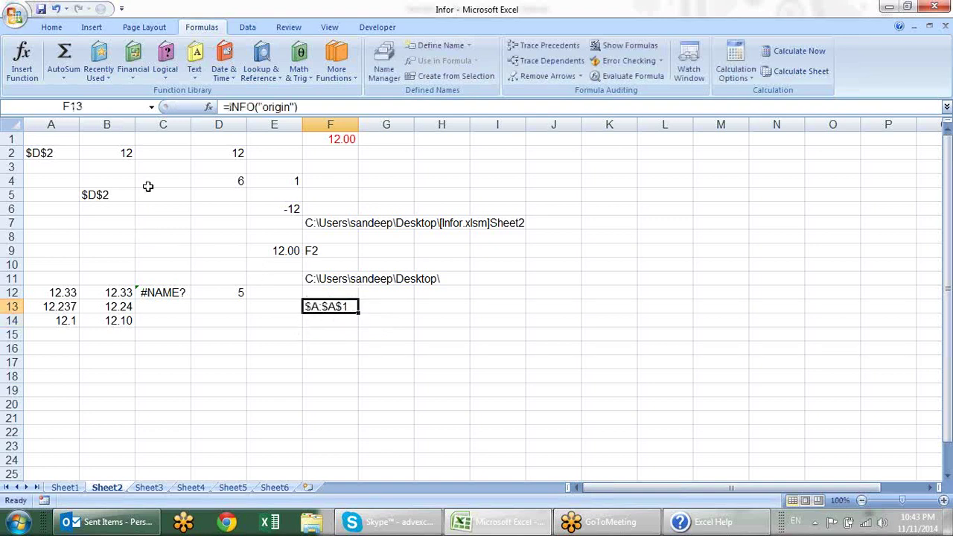
pyautogui.click(59, 140)
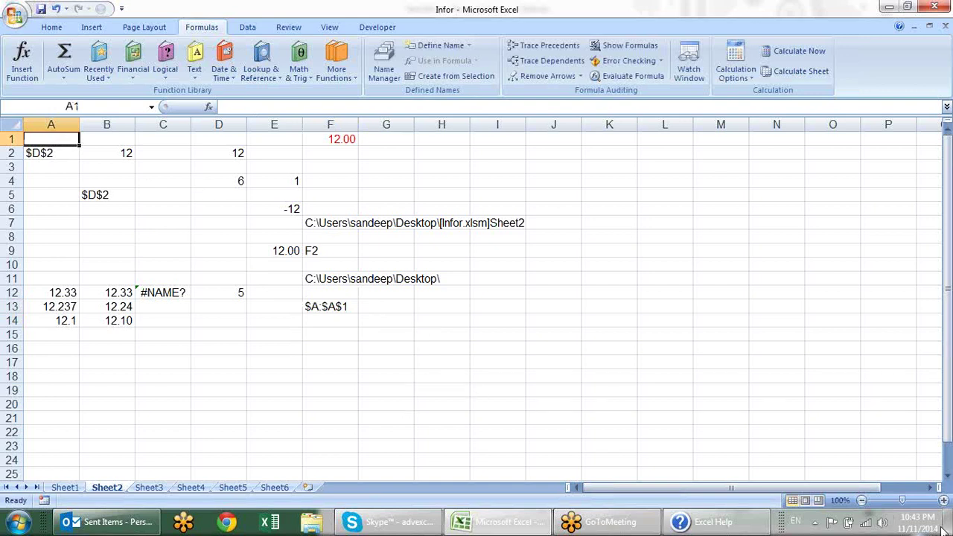
pyautogui.click(930, 487)
pyautogui.click(930, 488)
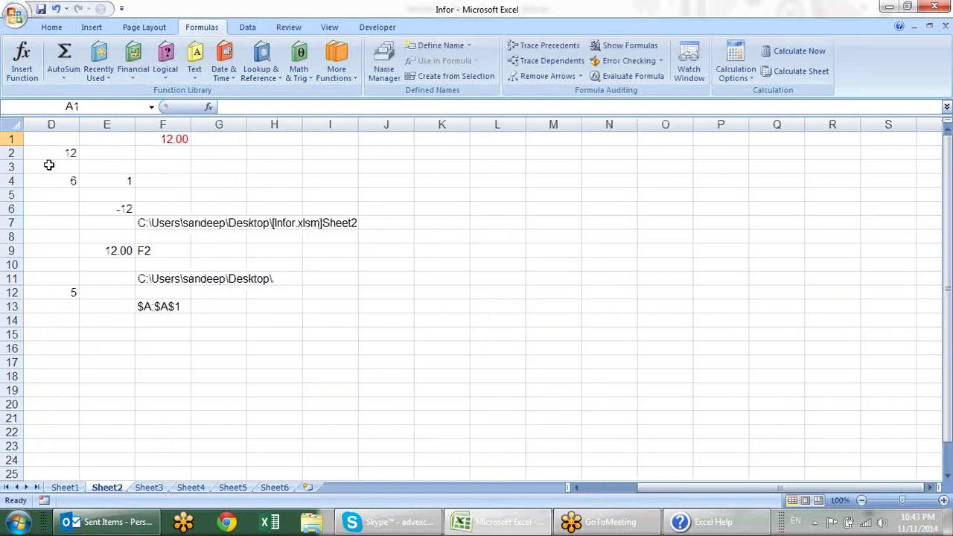
pyautogui.click(47, 139)
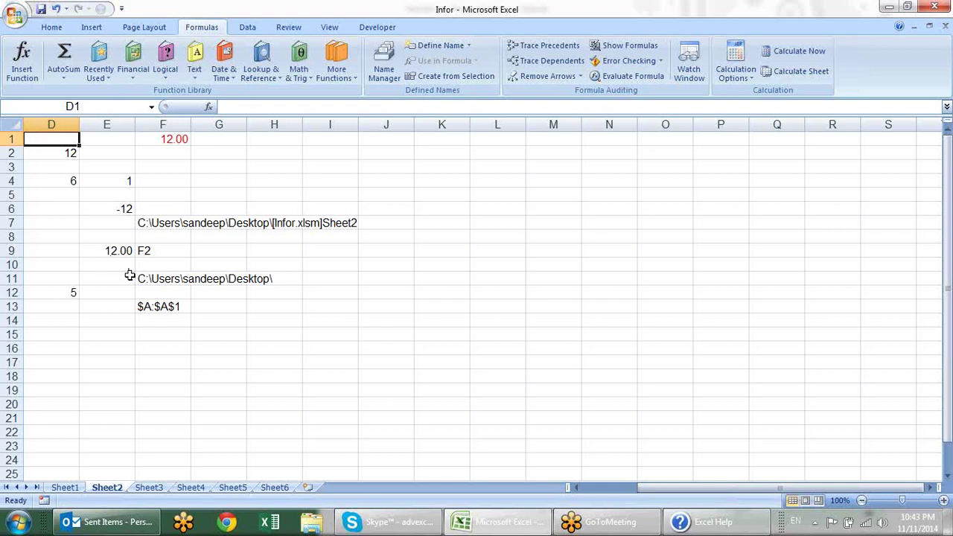
pyautogui.doubleClick(160, 306)
pyautogui.press('Return')
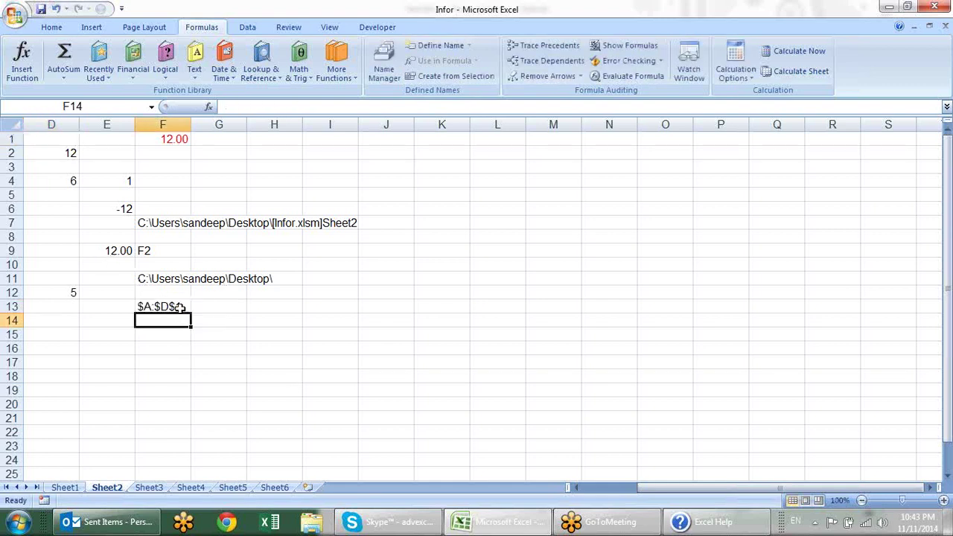
# - Open the Excel help topic for INFO from F13's function arguments
pyautogui.click(47, 137)
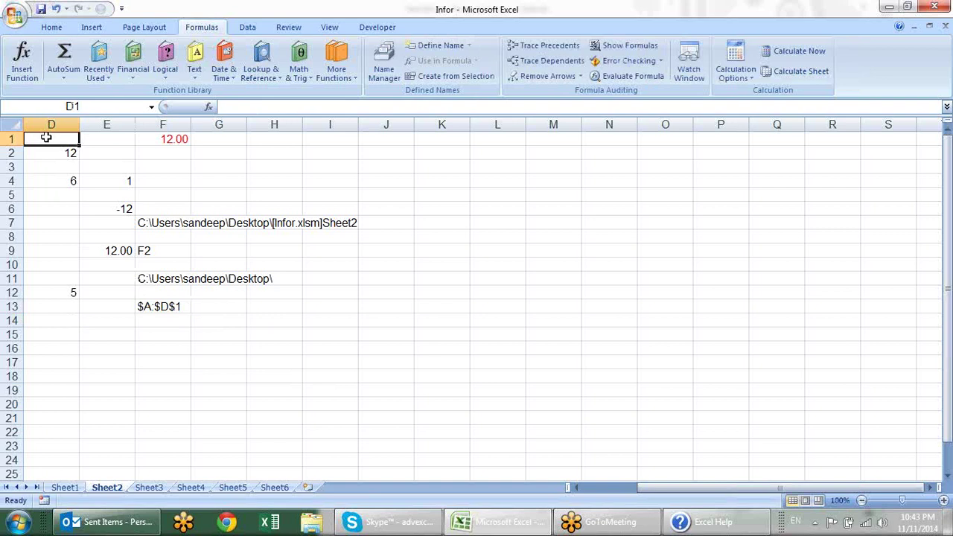
pyautogui.doubleClick(181, 307)
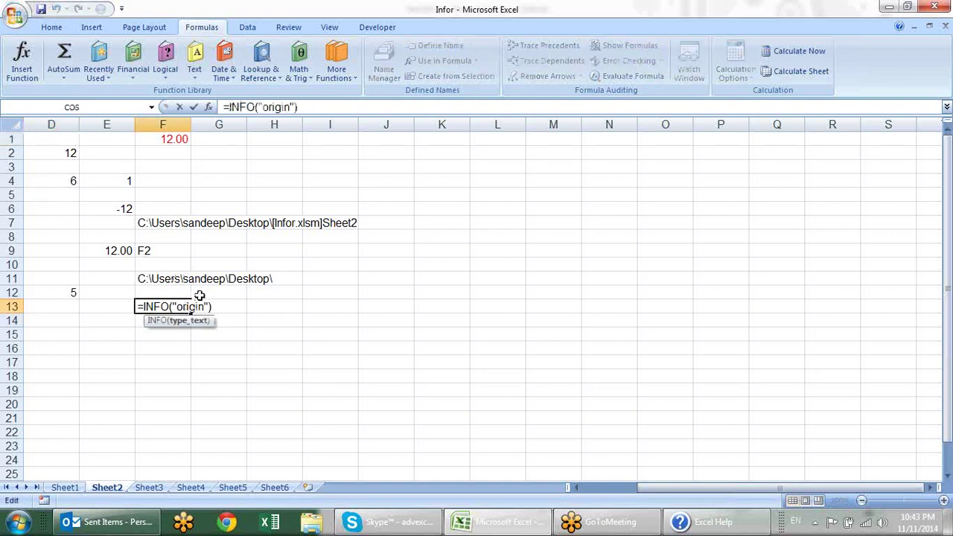
pyautogui.click(208, 106)
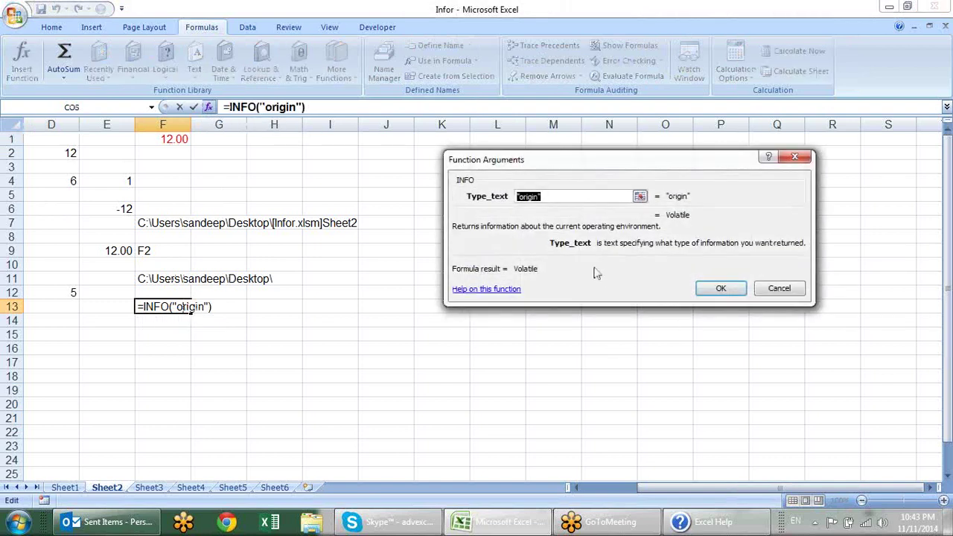
pyautogui.click(506, 289)
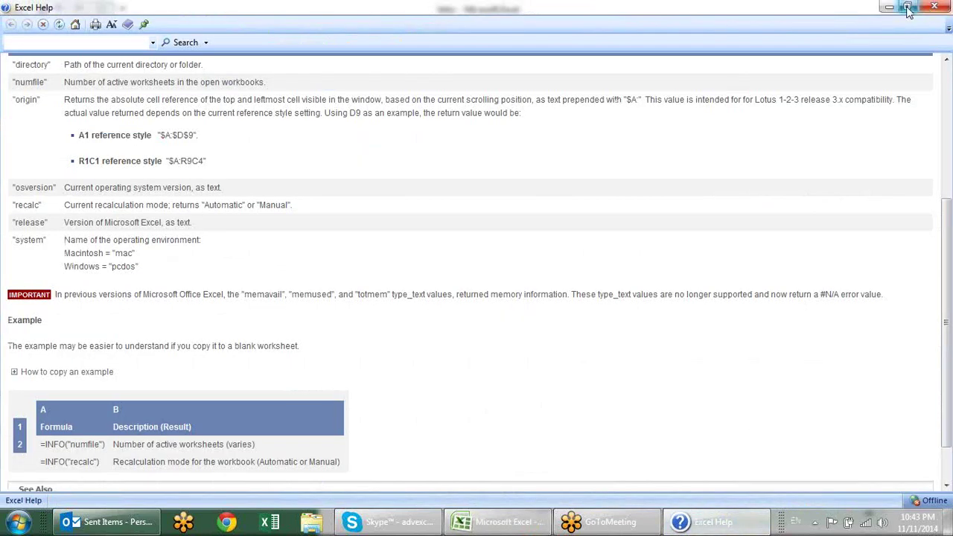
# - Bring the INFO help back and highlight the osversion and recalc descriptions
pyautogui.click(908, 6)
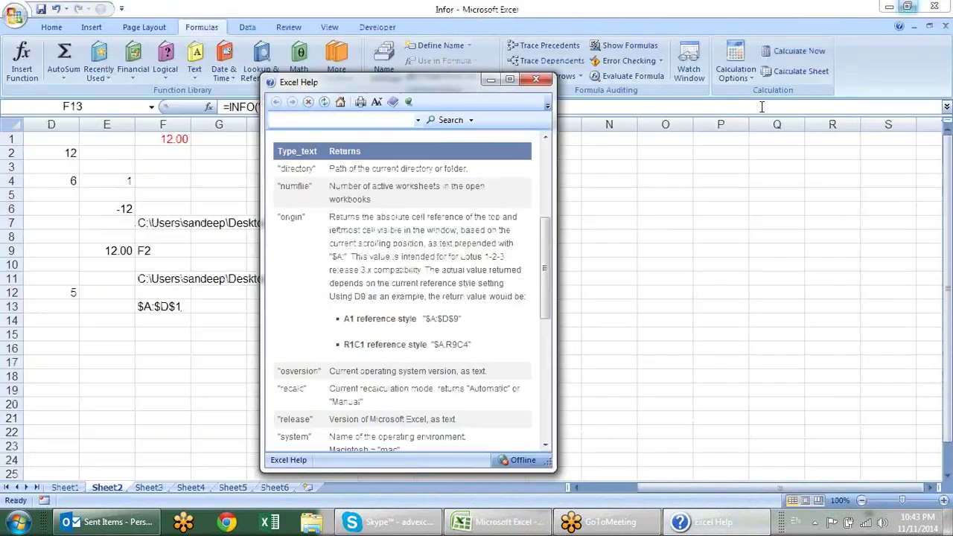
pyautogui.moveTo(548, 232); pyautogui.dragTo(543, 275)
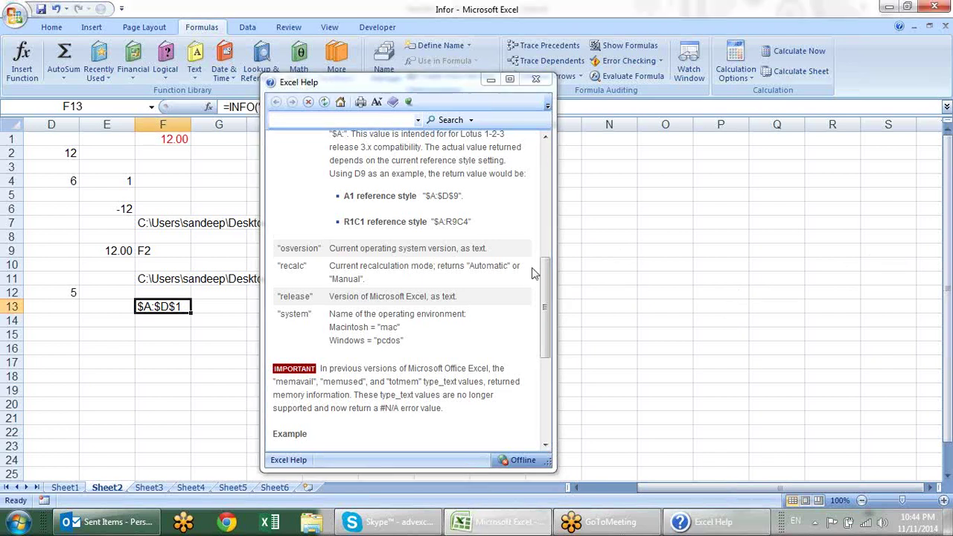
pyautogui.click(255, 346)
pyautogui.click(230, 310)
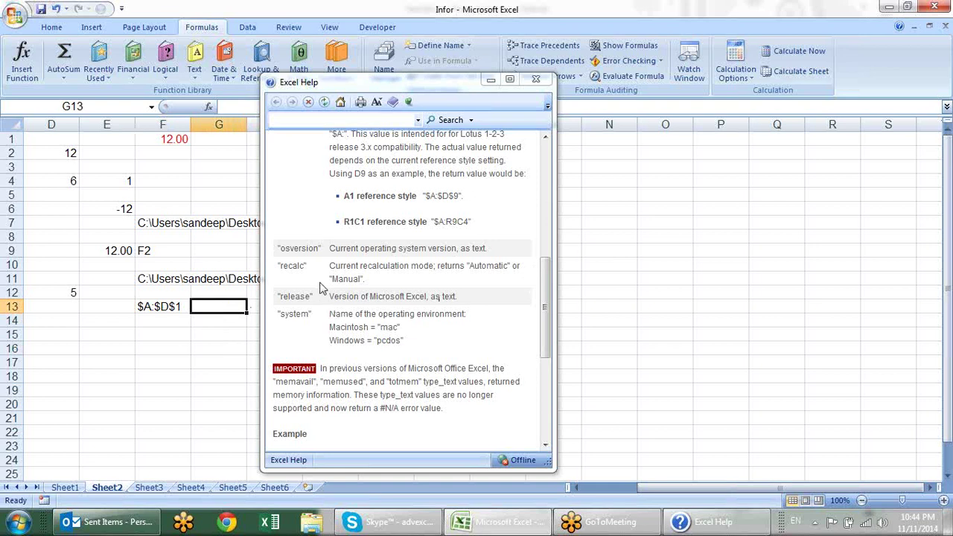
pyautogui.moveTo(330, 248); pyautogui.dragTo(427, 257)
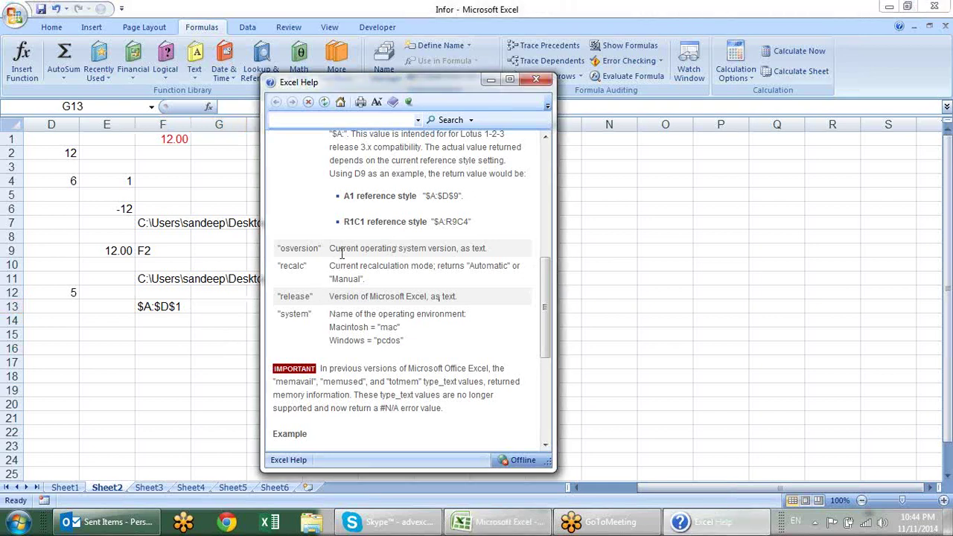
pyautogui.doubleClick(359, 266)
pyautogui.click(480, 265)
# - Peek at the Calculation Options choices, then highlight the release row's description
pyautogui.click(743, 78)
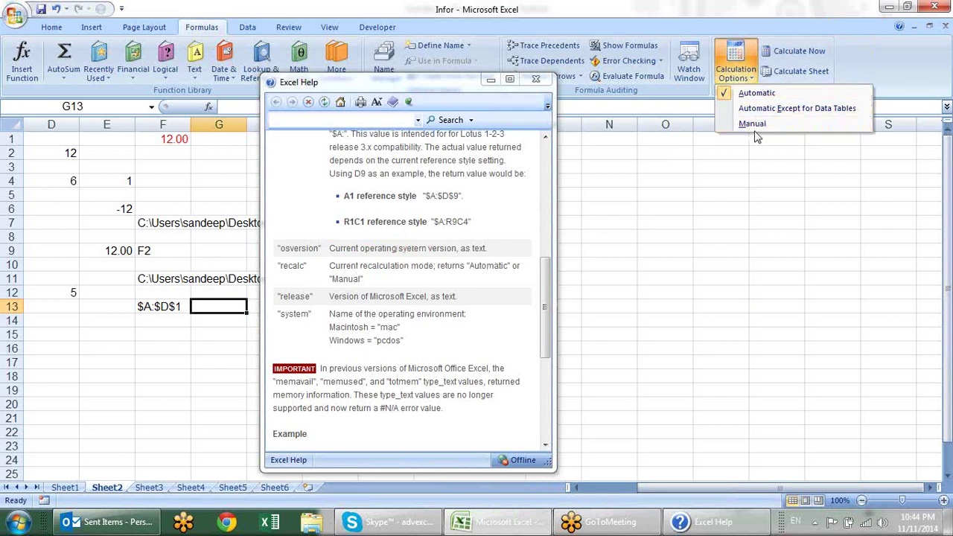
pyautogui.click(456, 339)
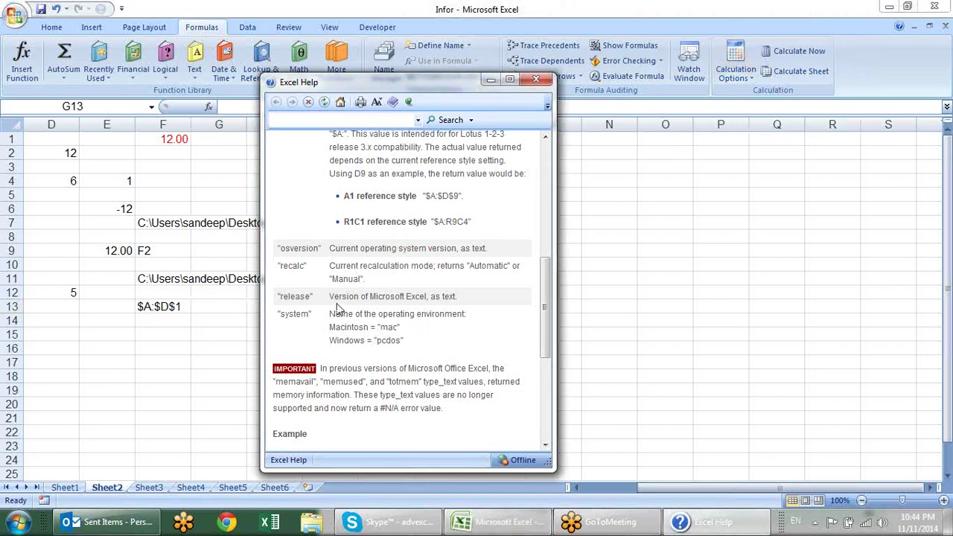
pyautogui.moveTo(361, 296); pyautogui.dragTo(457, 297)
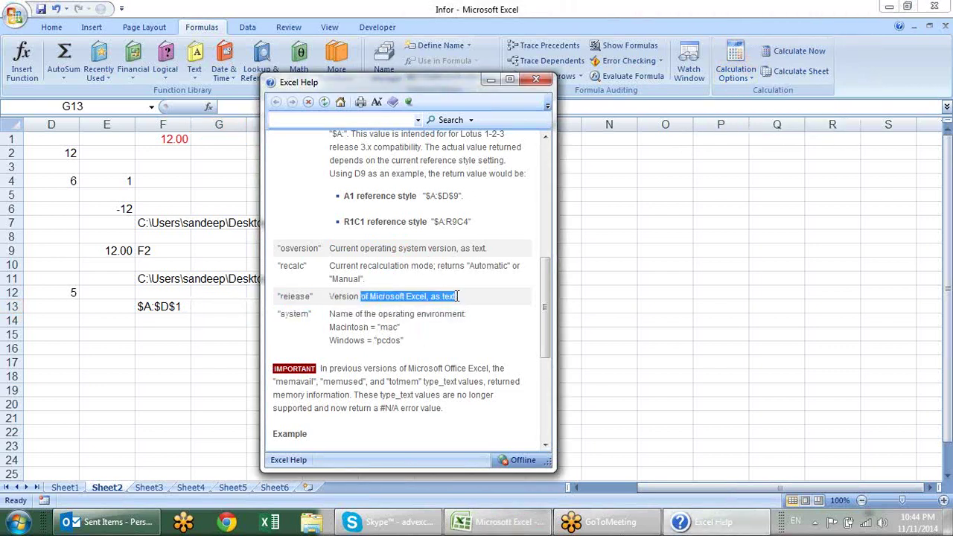
pyautogui.click(481, 325)
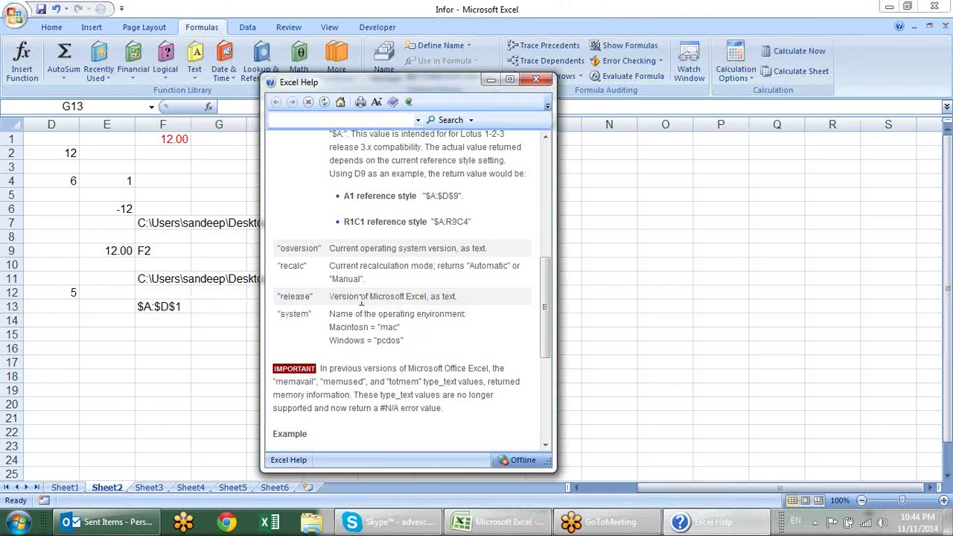
# - Highlight the system row and its pcdos return value, then close the help window
pyautogui.doubleClick(295, 314)
pyautogui.moveTo(330, 315); pyautogui.dragTo(414, 315)
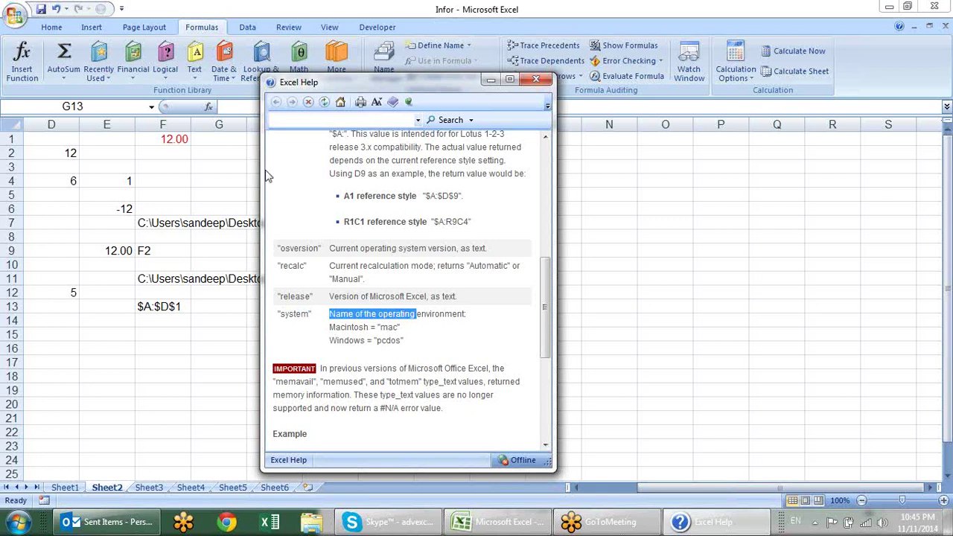
pyautogui.moveTo(403, 340)
pyautogui.mouseDown()
pyautogui.moveTo(382, 341)
pyautogui.moveTo(378, 327)
pyautogui.mouseUp()
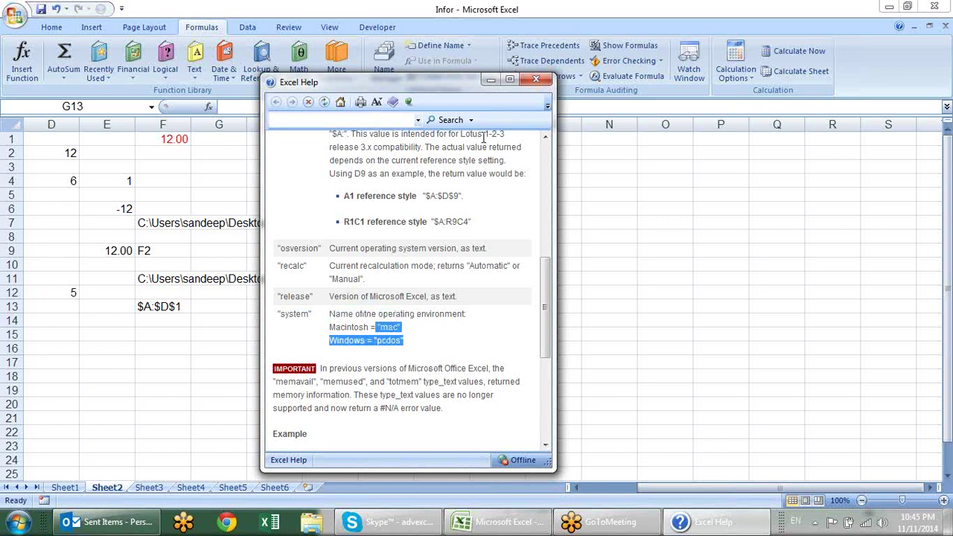
pyautogui.click(535, 82)
pyautogui.click(341, 264)
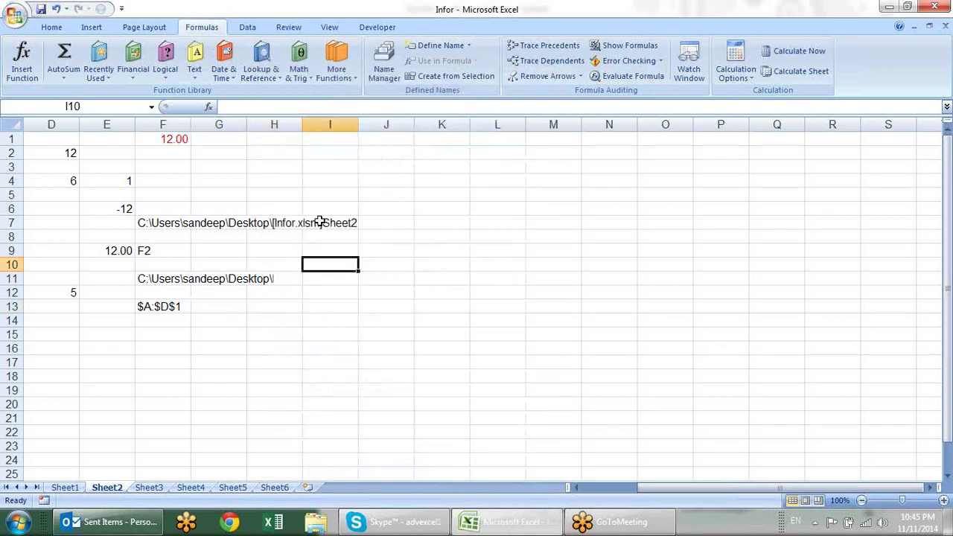
pyautogui.click(341, 82)
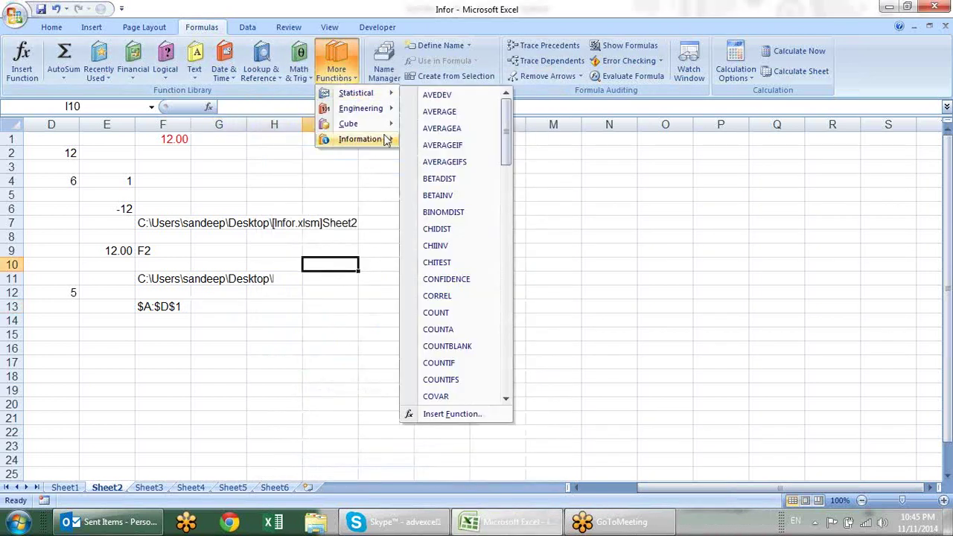
pyautogui.moveTo(360, 139)
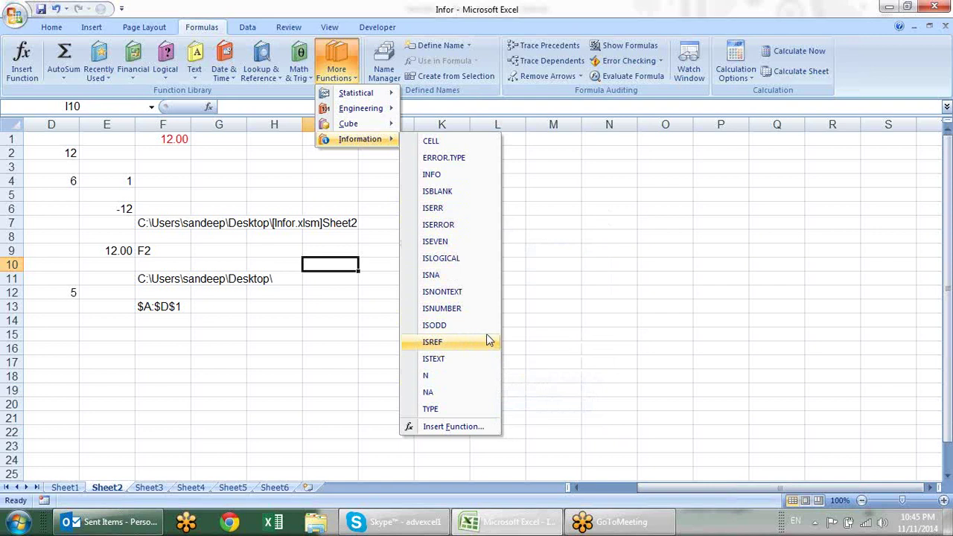
pyautogui.press('Escape')
# - Enter =ISBLANK(I10) in J10 and =ISERR(I11) in J11
pyautogui.click(396, 264)
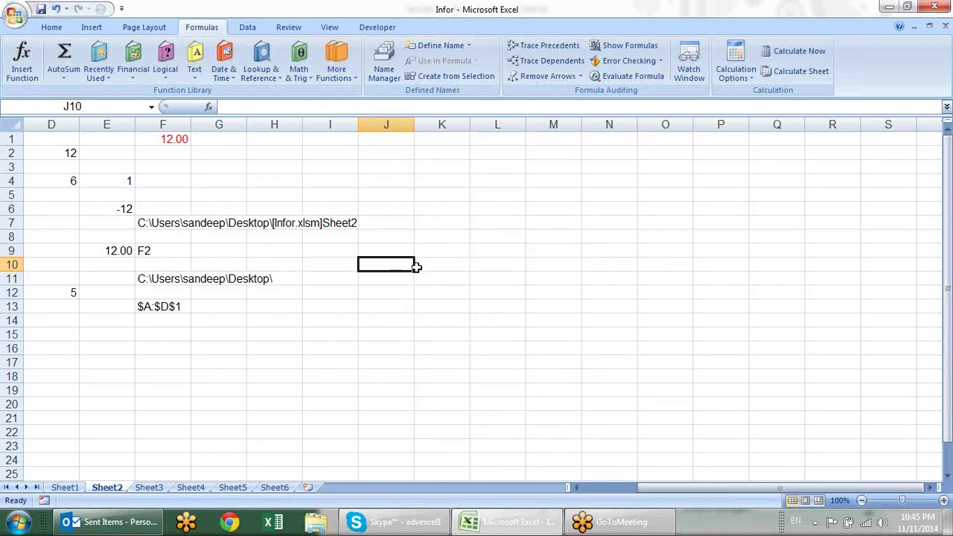
pyautogui.write('=is')
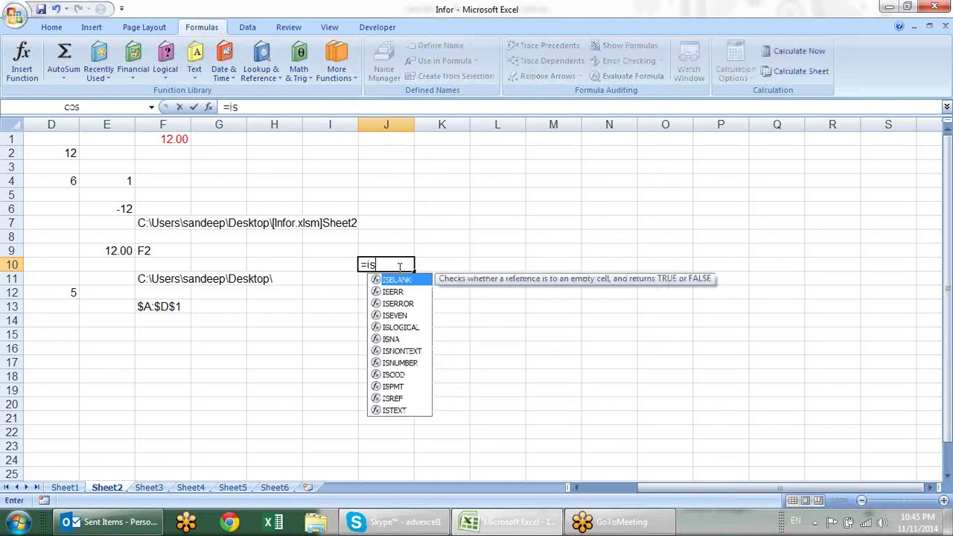
pyautogui.press('Tab')
pyautogui.click(337, 264)
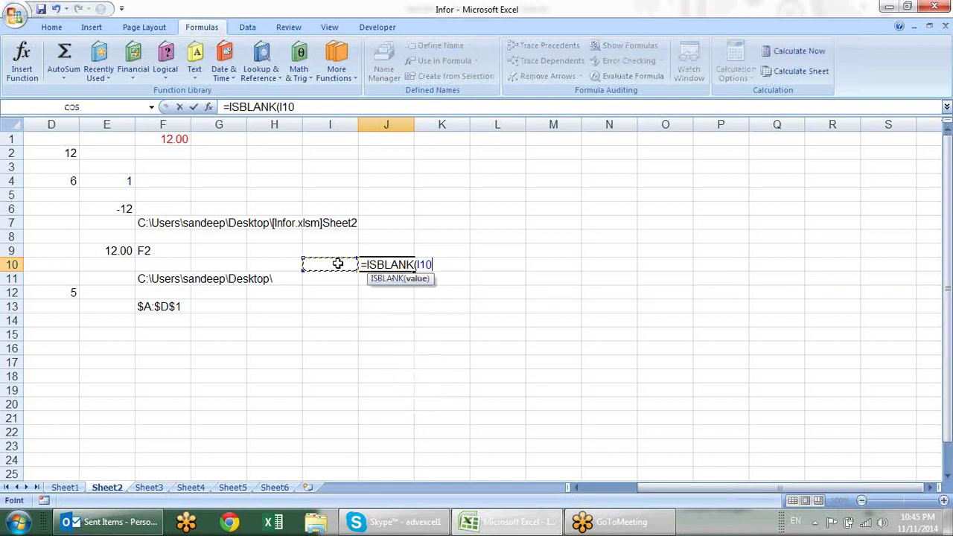
pyautogui.press('Return')
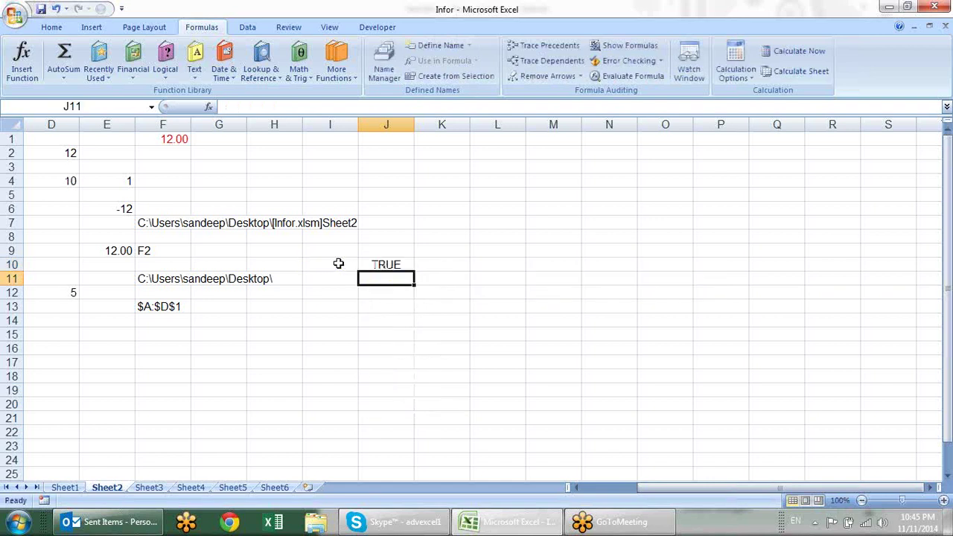
pyautogui.write('=')
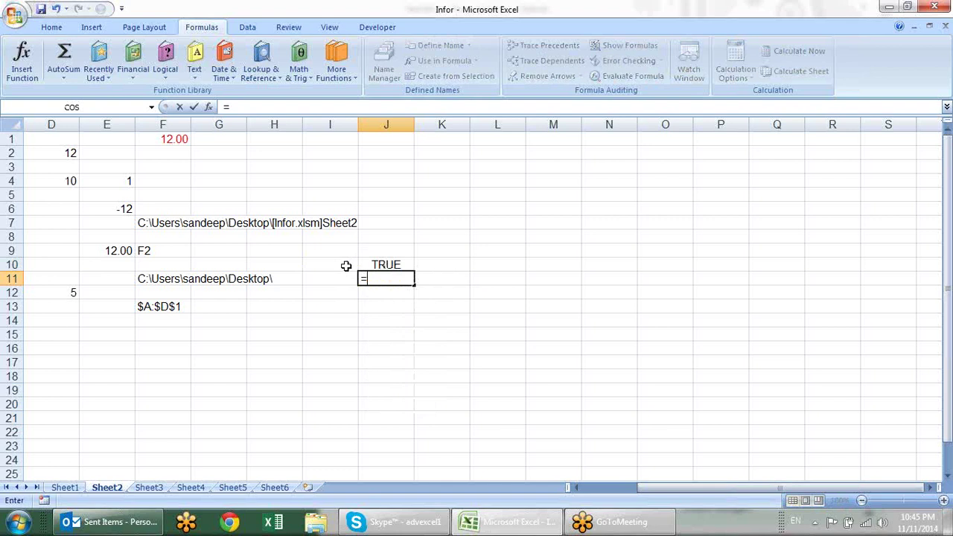
pyautogui.write('is')
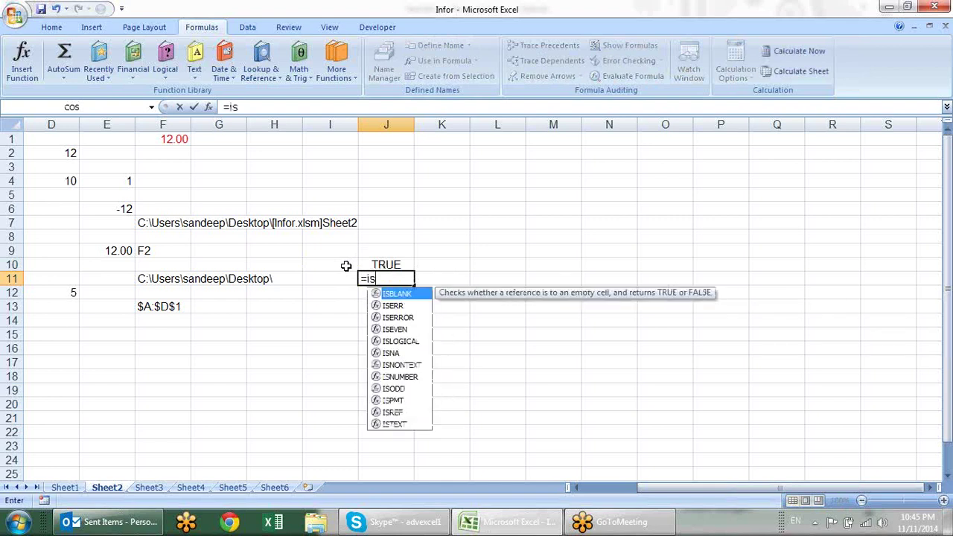
pyautogui.press('Down')
pyautogui.press('Tab')
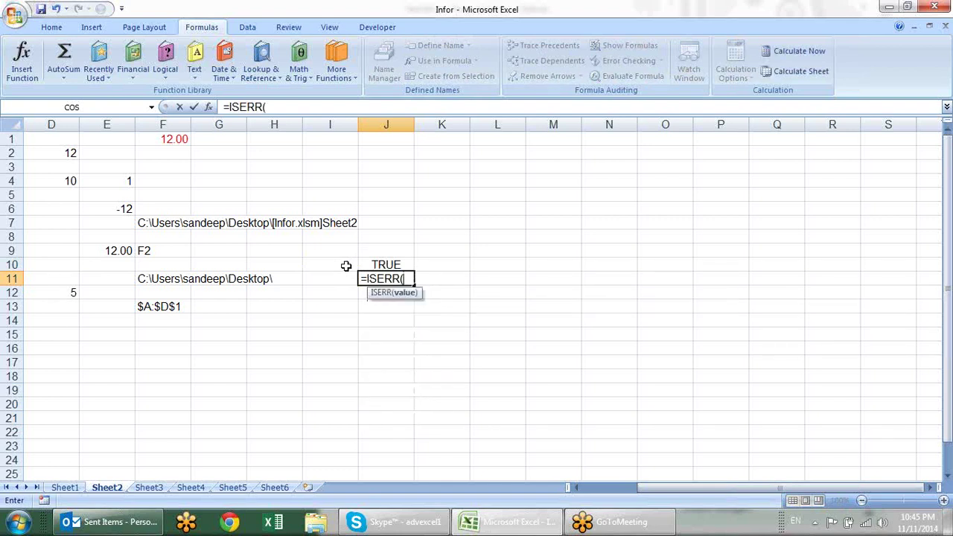
pyautogui.click(335, 281)
pyautogui.press('Return')
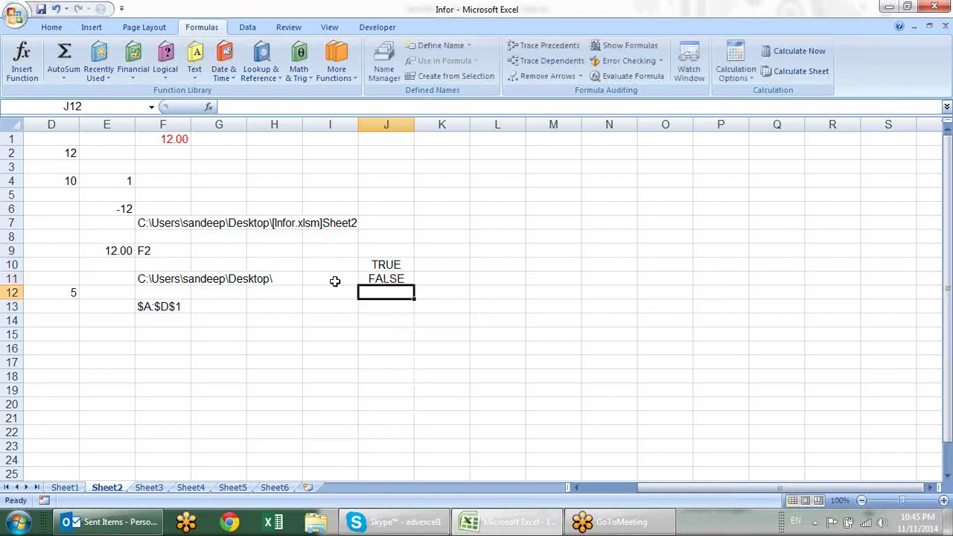
# - Put =NA() in I11 and recommit J11's ISERR formula to refresh its result
pyautogui.click(335, 281)
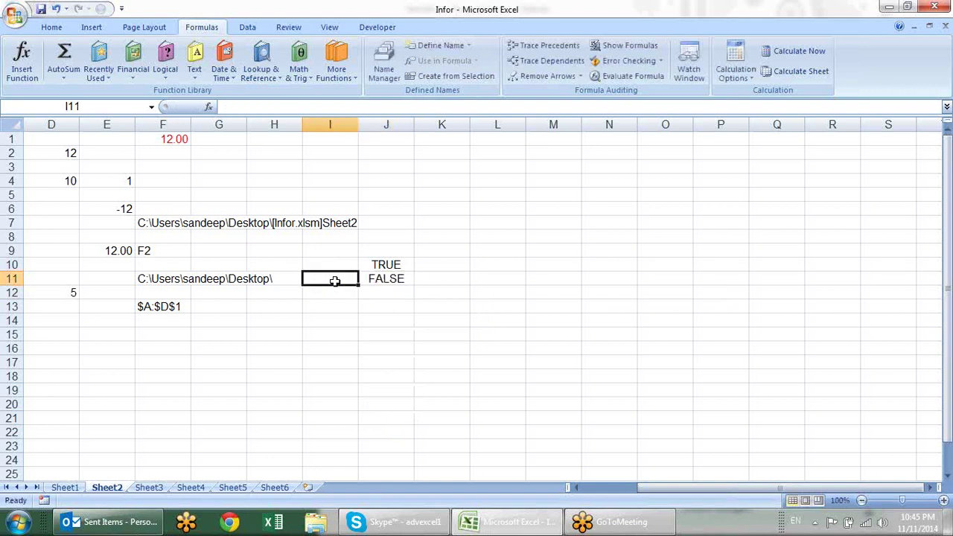
pyautogui.write('=na')
pyautogui.press('Tab')
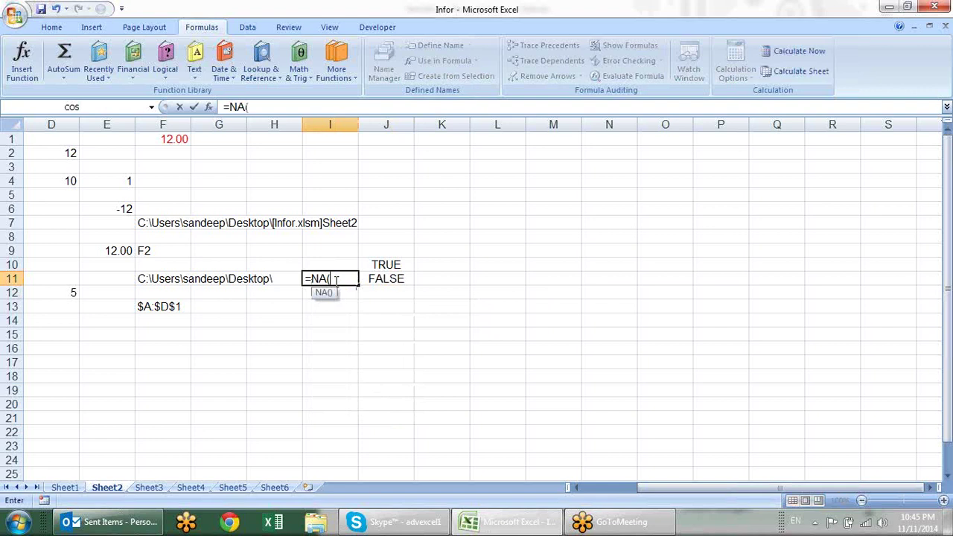
pyautogui.press('Return')
pyautogui.click(386, 272)
pyautogui.doubleClick(386, 272)
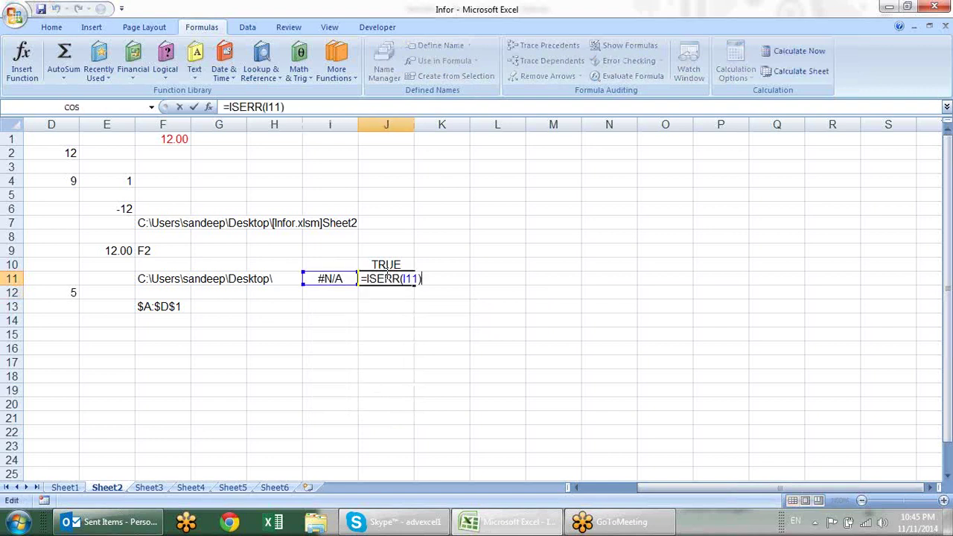
pyautogui.press('Return')
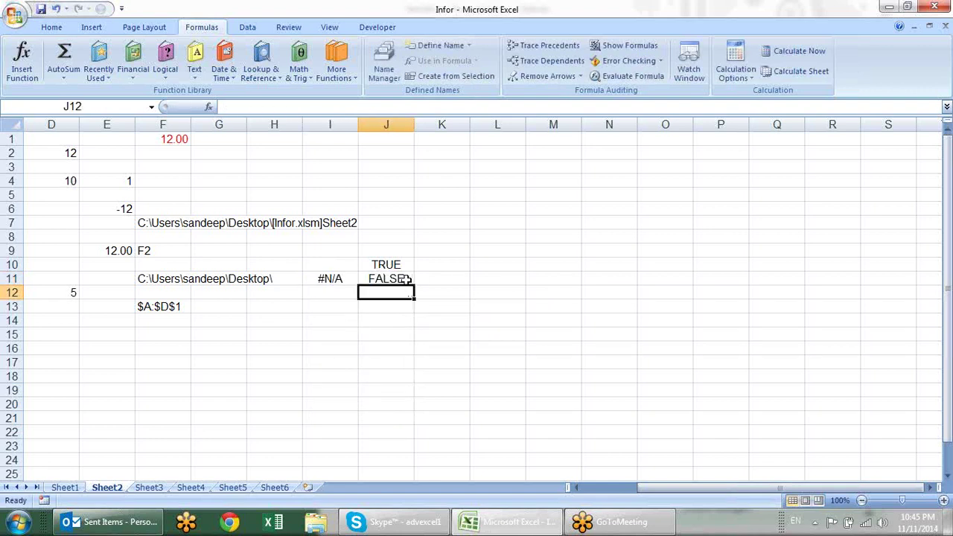
pyautogui.click(406, 283)
pyautogui.press('F2')
pyautogui.press('Return')
pyautogui.doubleClick(406, 282)
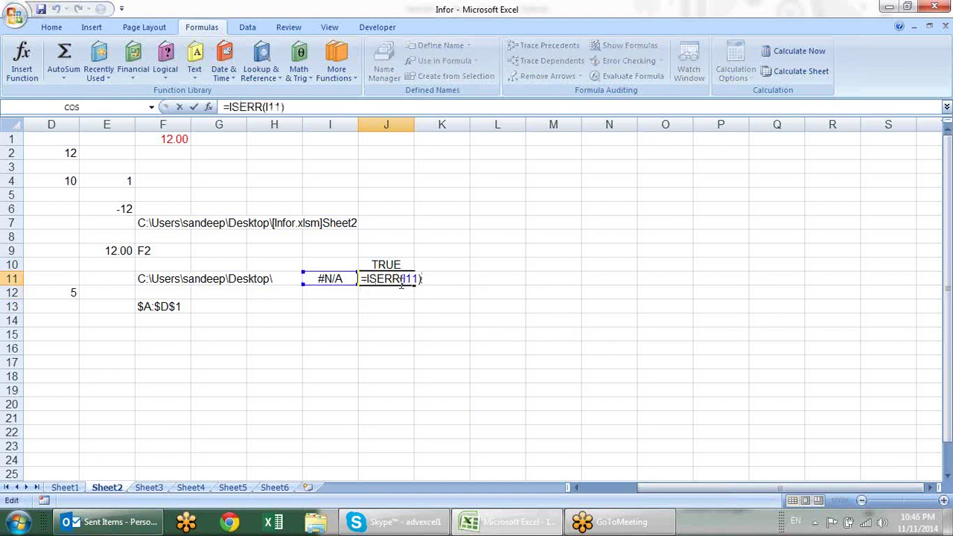
pyautogui.press('Return')
# - Enter =ISERROR(I11) in J12
pyautogui.write('=')
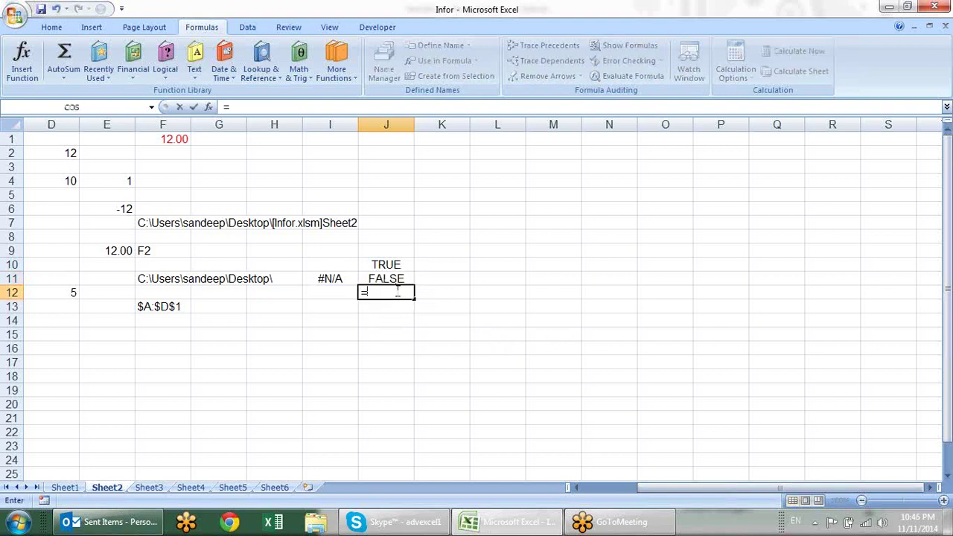
pyautogui.write('is')
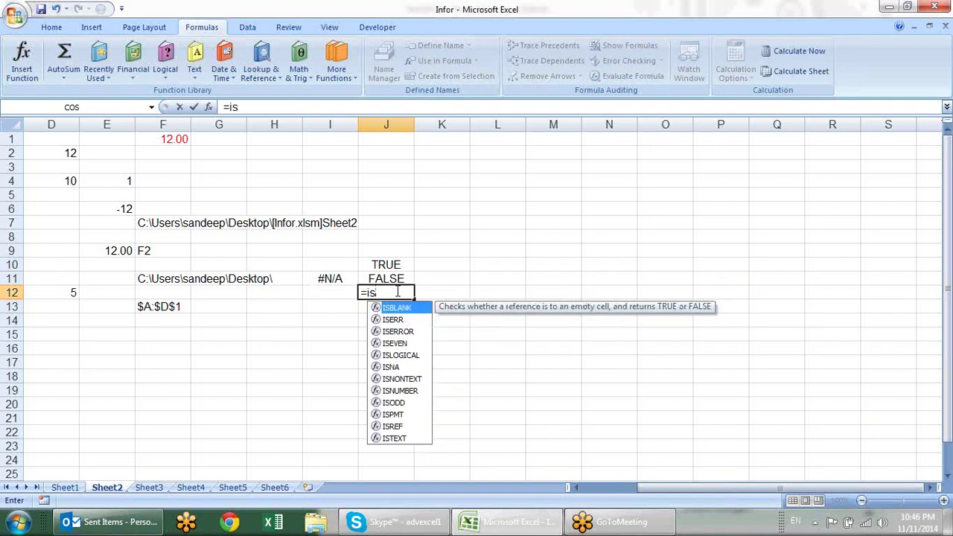
pyautogui.press('Down')
pyautogui.press('Down')
pyautogui.press('Tab')
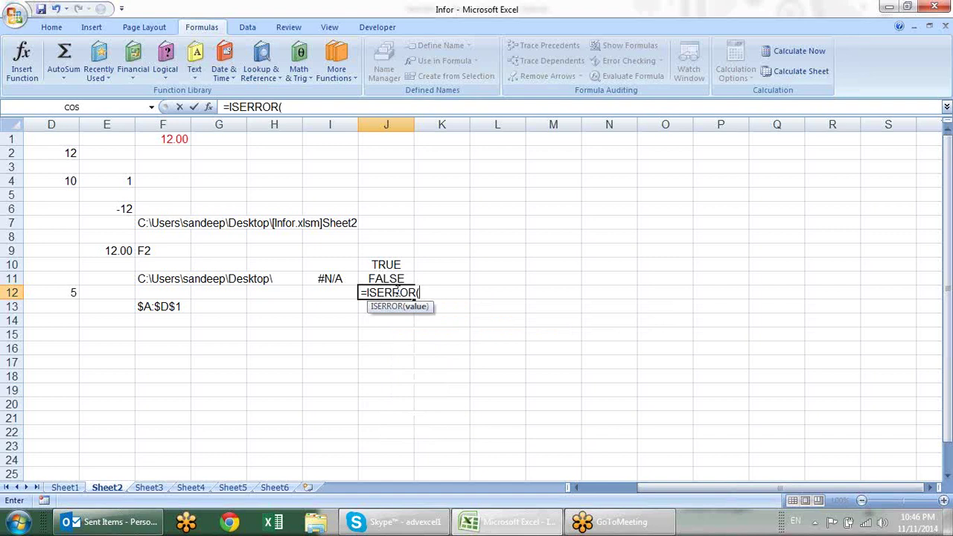
pyautogui.click(335, 279)
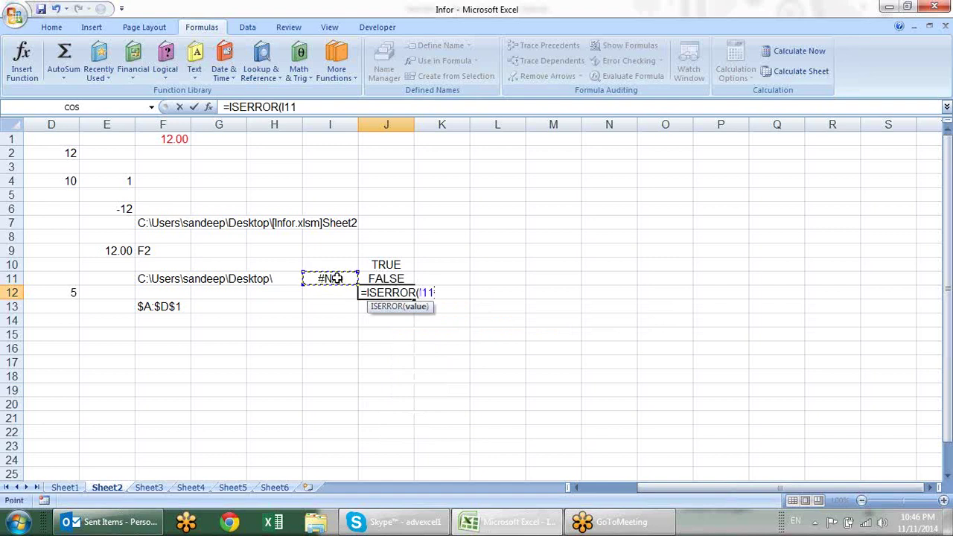
pyautogui.press('Return')
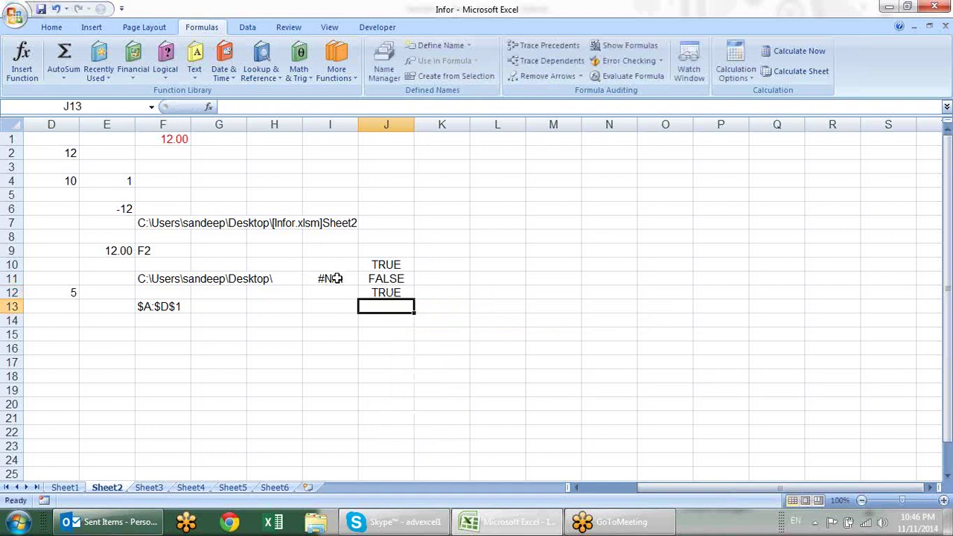
# - Re-enter =na in I11 and review the ISERR and ISERROR formulas in J11 and J12
pyautogui.click(337, 279)
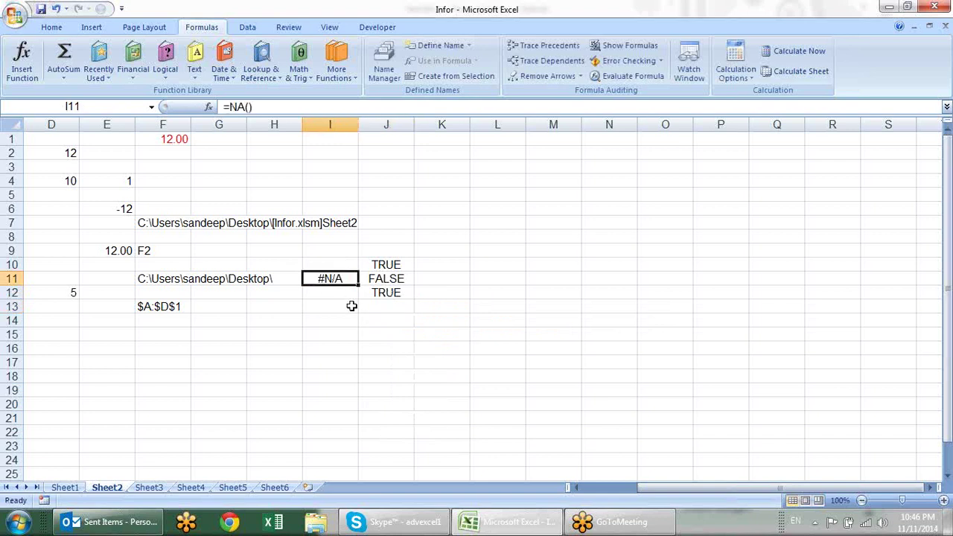
pyautogui.write('=na')
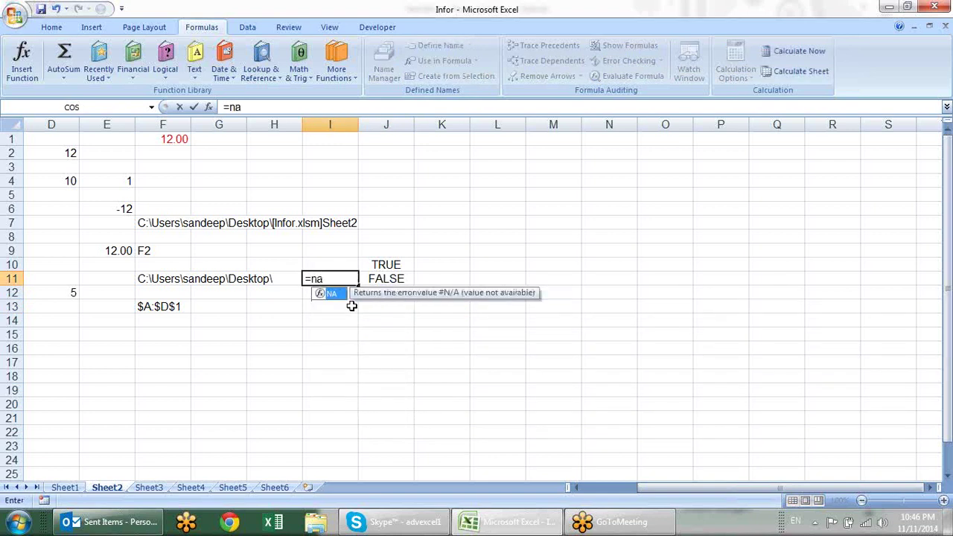
pyautogui.press('Return')
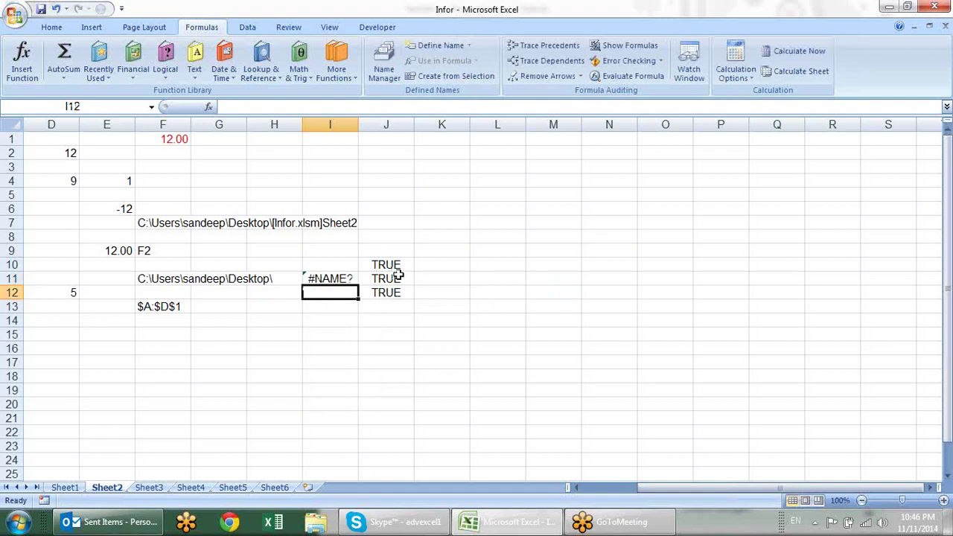
pyautogui.click(398, 275)
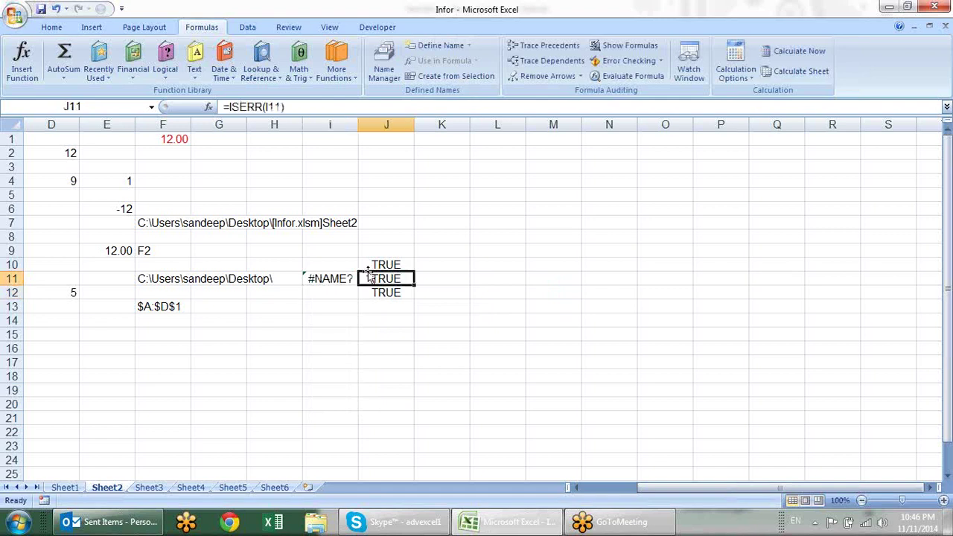
pyautogui.doubleClick(383, 278)
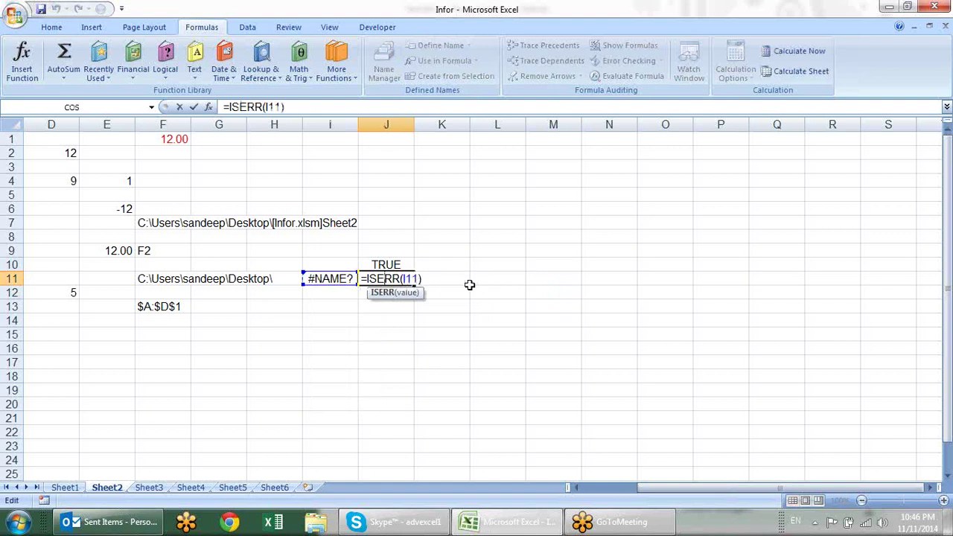
pyautogui.press('Escape')
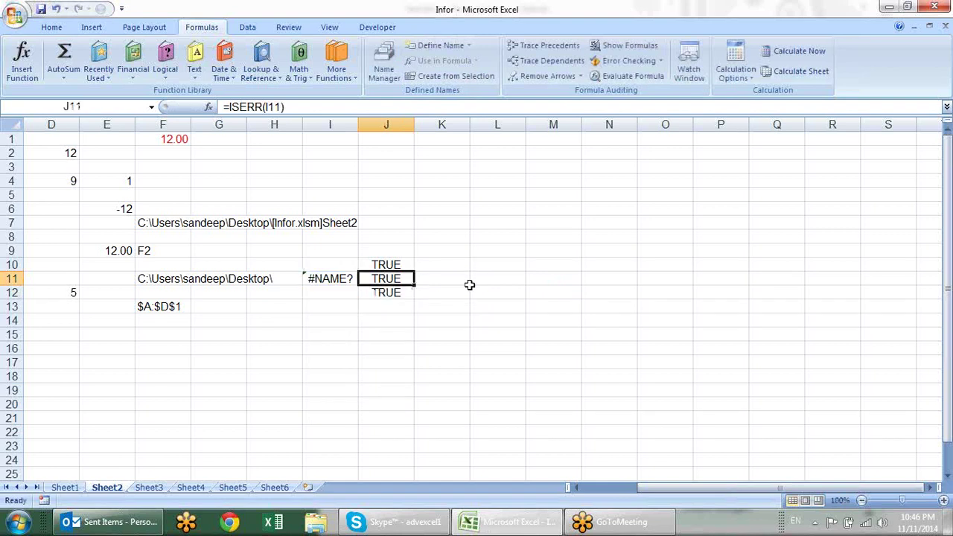
pyautogui.click(412, 295)
pyautogui.doubleClick(412, 296)
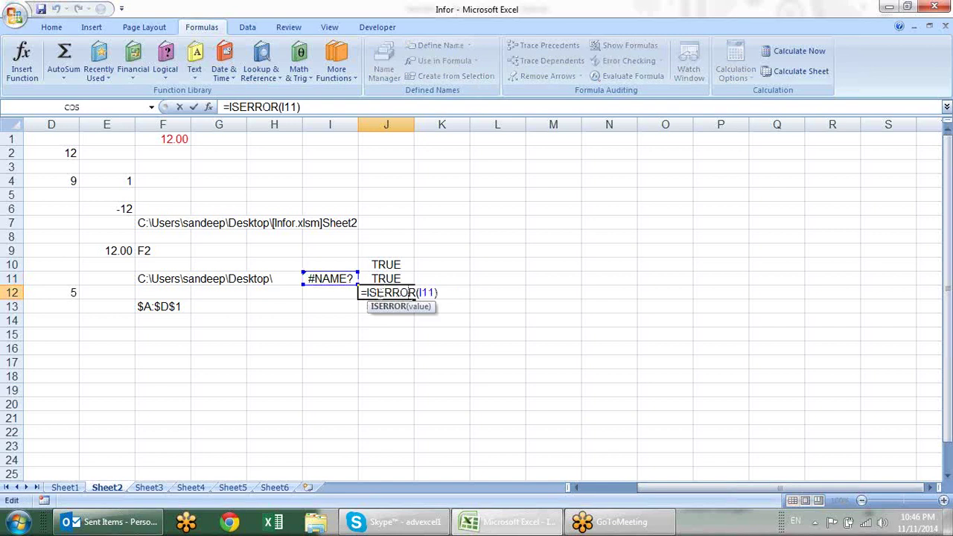
pyautogui.press('Escape')
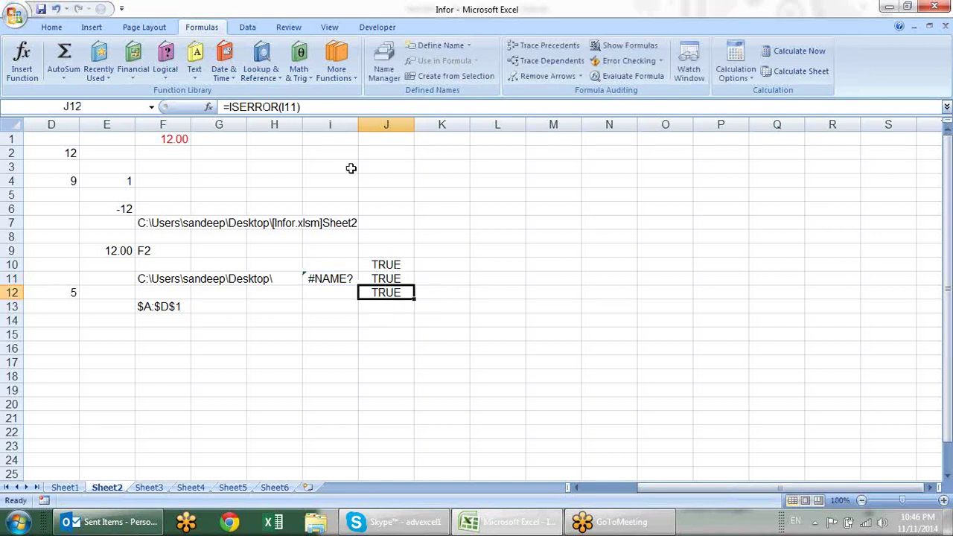
# - Start another =IS test in J13, which shows #NAME?
pyautogui.click(374, 306)
pyautogui.click(339, 67)
pyautogui.click(458, 287)
pyautogui.write('=')
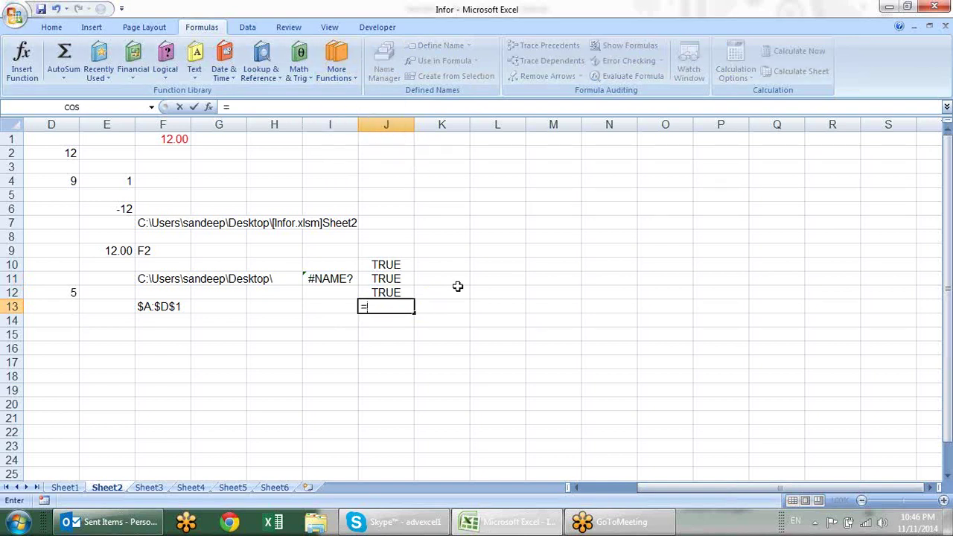
pyautogui.write('is')
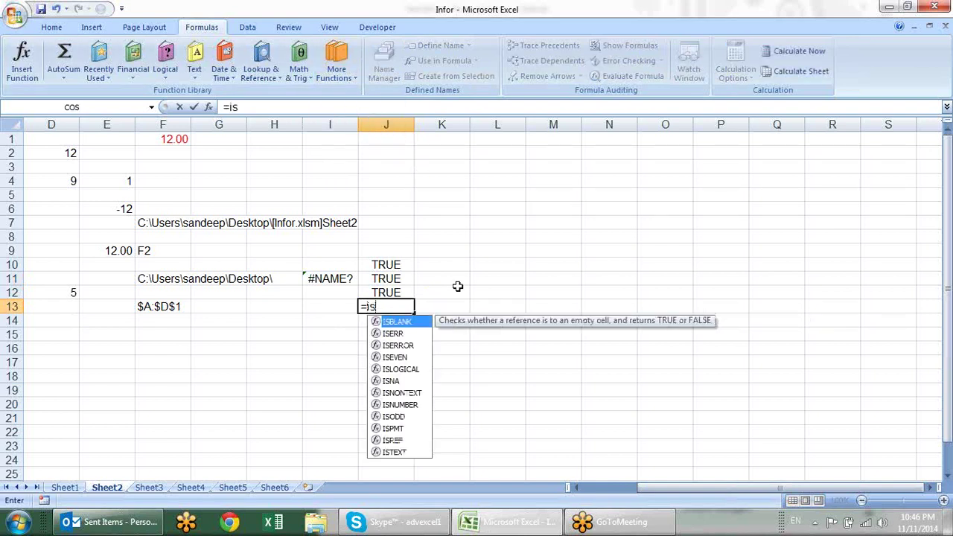
pyautogui.press('Escape')
# - Type 1, 2 and 3 down L2:L4 to start a number list
pyautogui.click(495, 151)
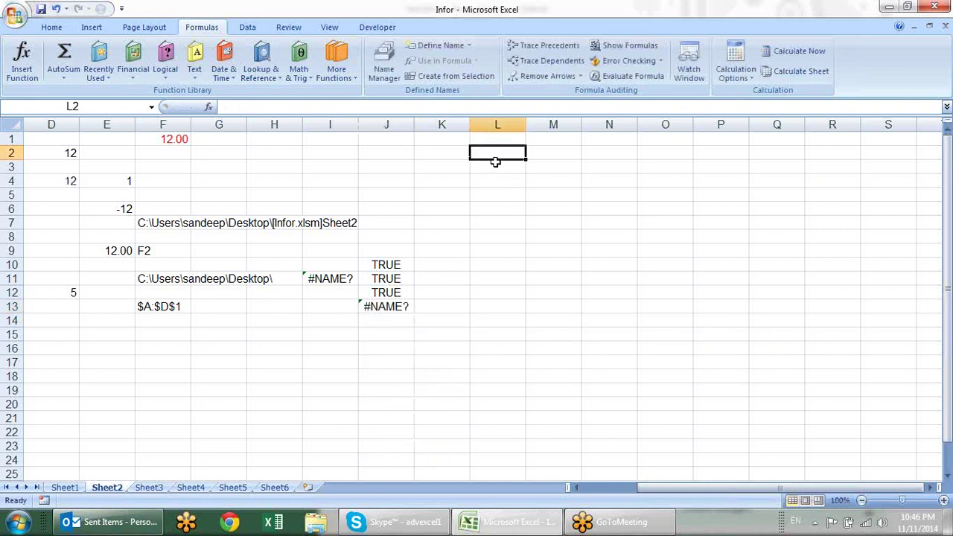
pyautogui.write('1 2 3')
pyautogui.press('Return')
# - Extend the series in L2:L17 to 1–16 and fill =ISEVEN(L2) down M2:M17
pyautogui.click(495, 151)
pyautogui.moveTo(495, 151); pyautogui.dragTo(497, 368)
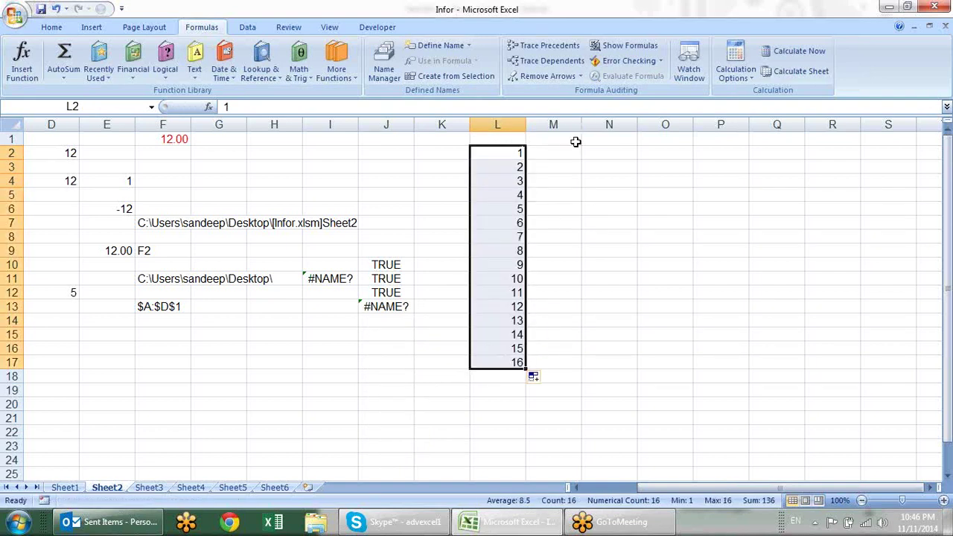
pyautogui.click(560, 153)
pyautogui.write('=')
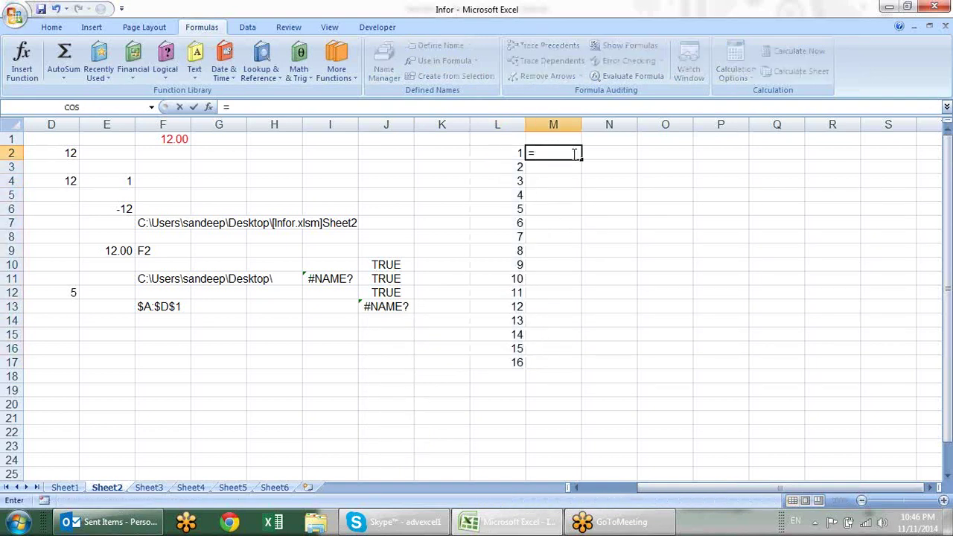
pyautogui.write('iseve')
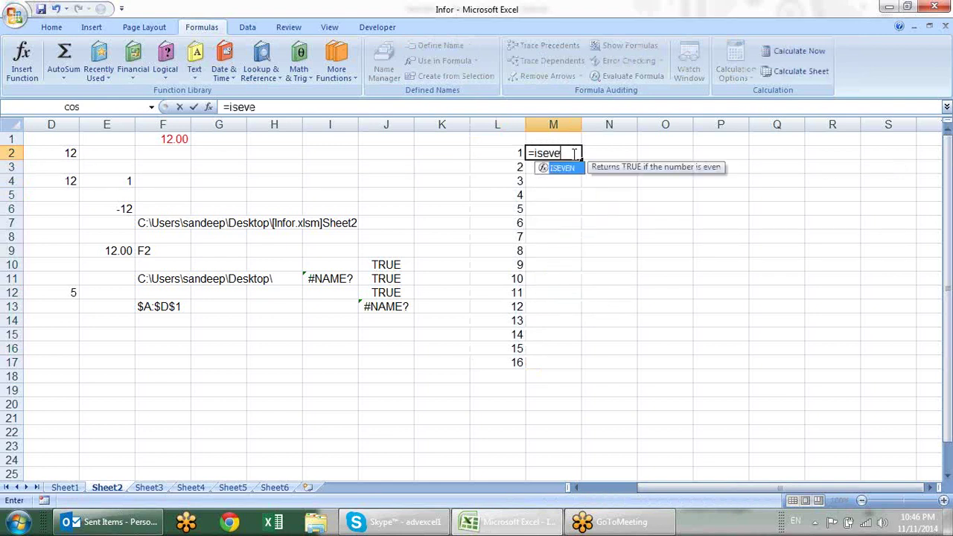
pyautogui.press('Tab')
pyautogui.click(498, 164)
pyautogui.click(491, 155)
pyautogui.press('Return')
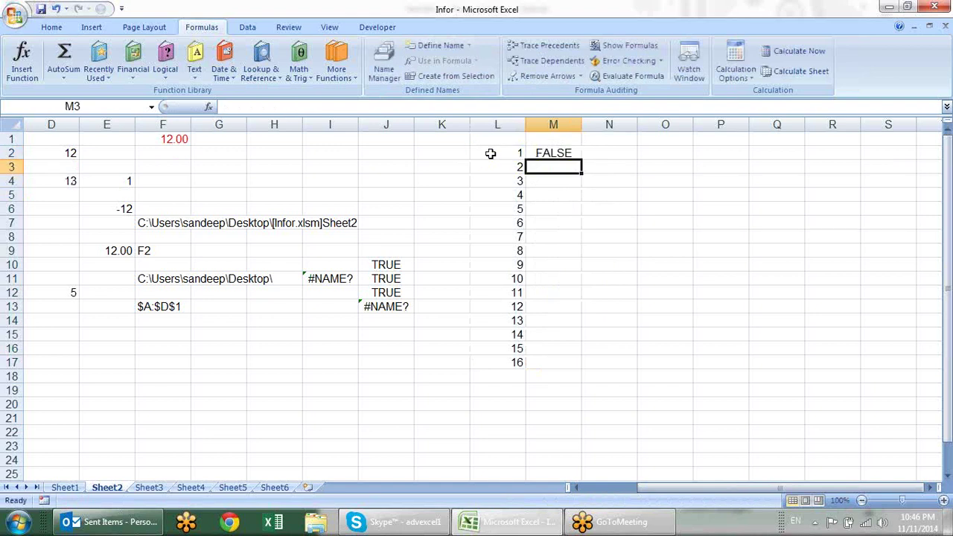
pyautogui.click(574, 153)
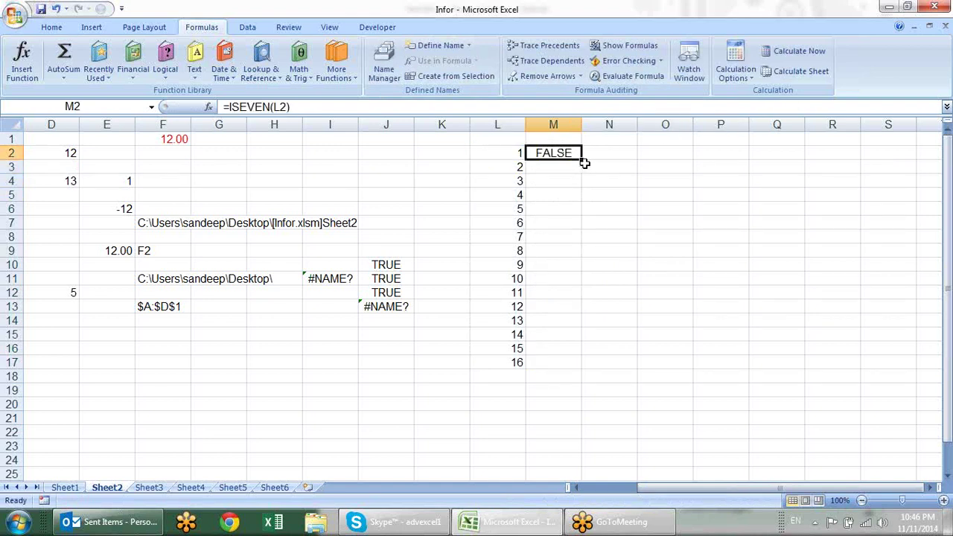
pyautogui.moveTo(581, 160); pyautogui.dragTo(572, 365)
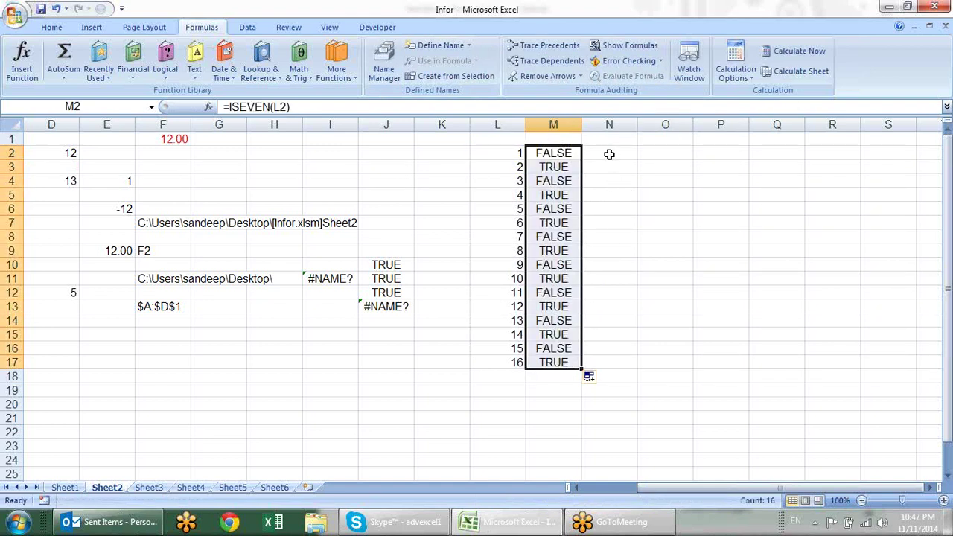
# - Enter =ISODD(L2) in N2 and copy it down through N17
pyautogui.click(609, 152)
pyautogui.write('=is')
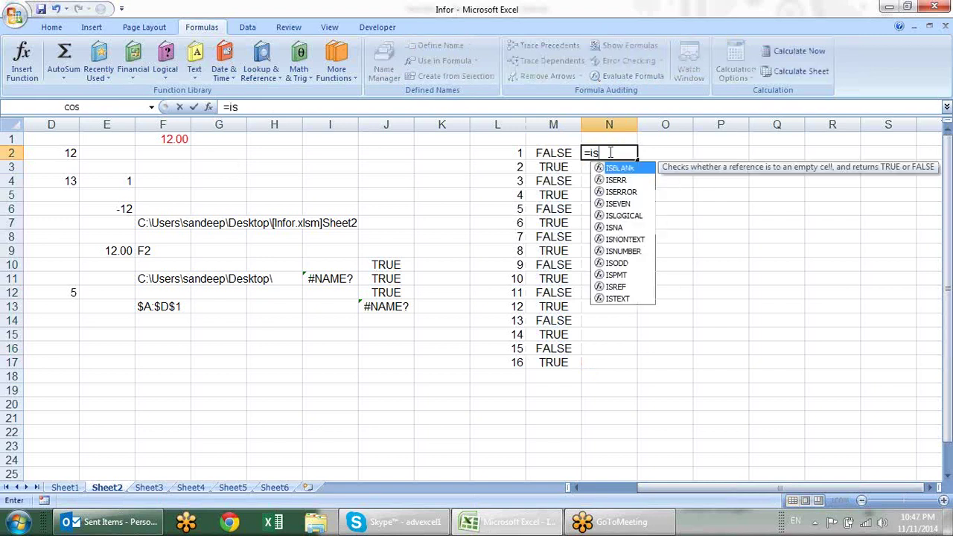
pyautogui.write('od')
pyautogui.press('Tab')
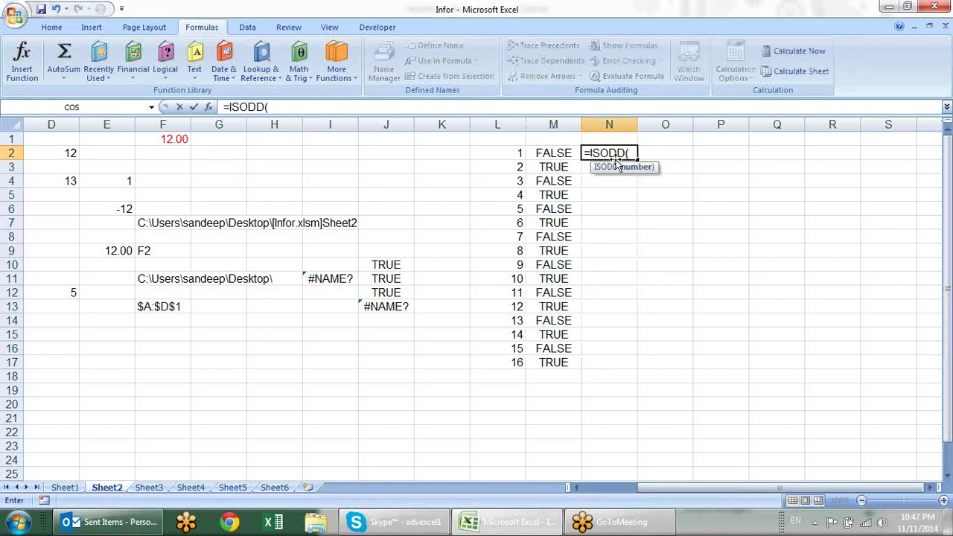
pyautogui.click(518, 151)
pyautogui.press('Return')
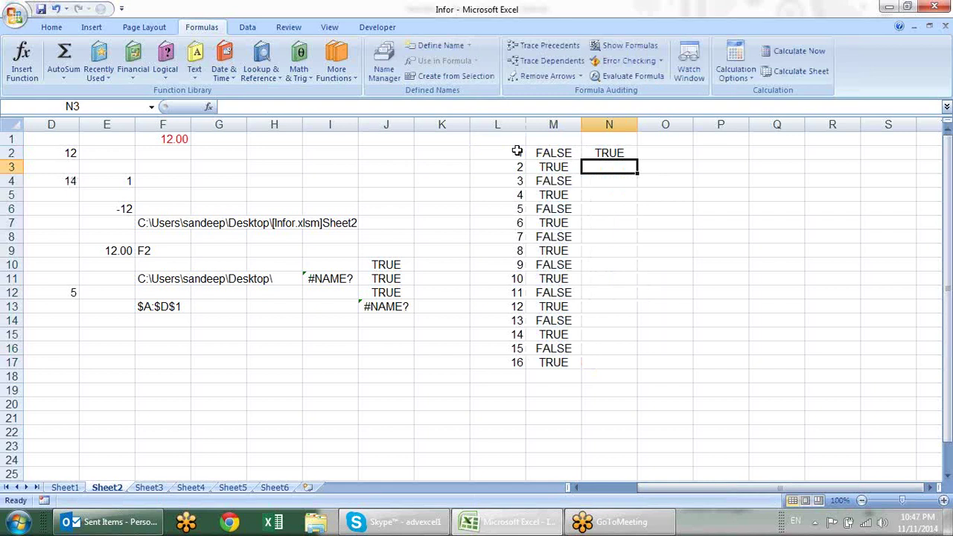
pyautogui.click(620, 154)
pyautogui.moveTo(637, 160); pyautogui.dragTo(600, 372)
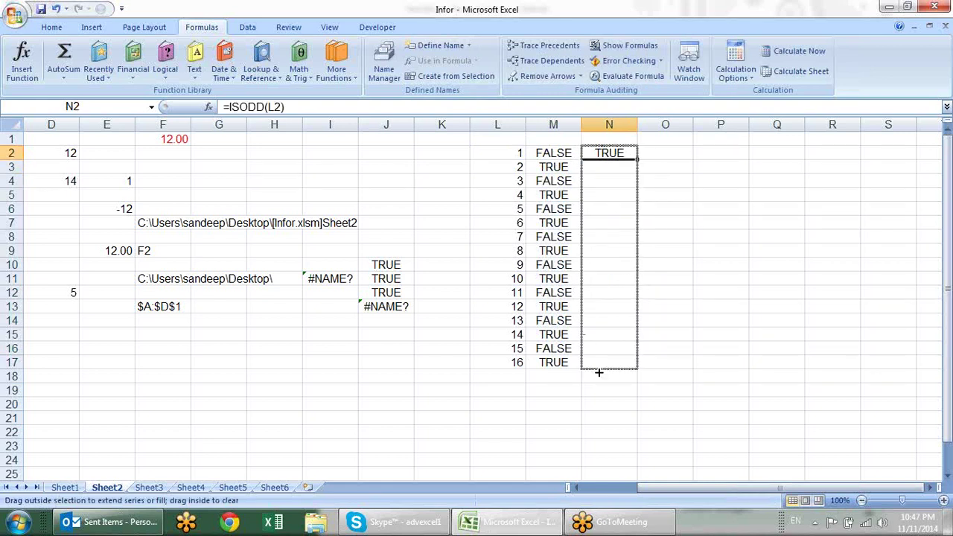
# - Enter =ISLOGICAL(N2) in O2
pyautogui.click(666, 154)
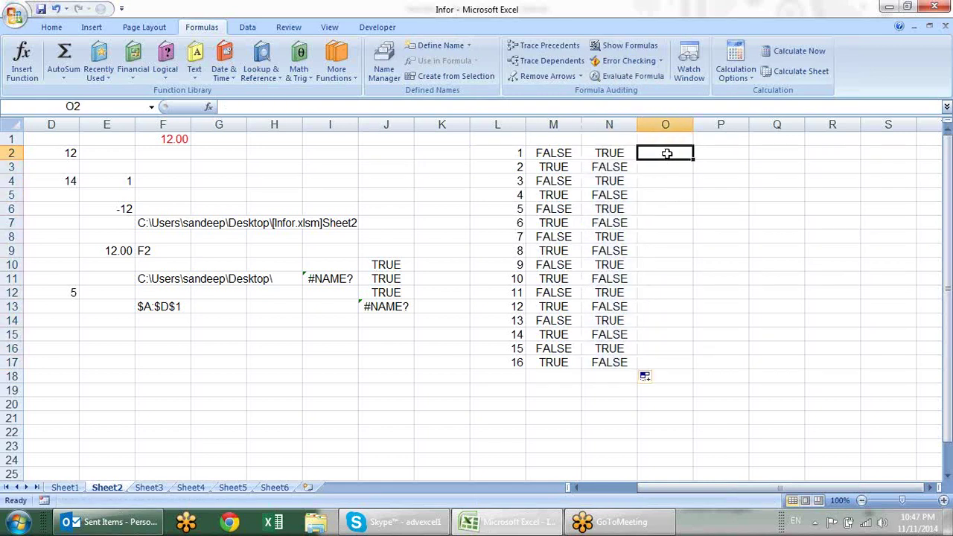
pyautogui.write('=islo')
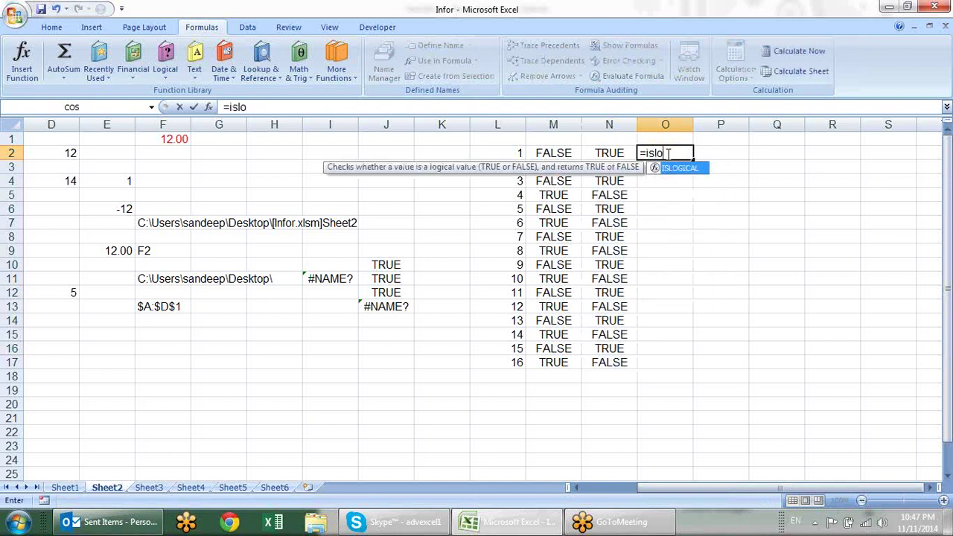
pyautogui.press('Tab')
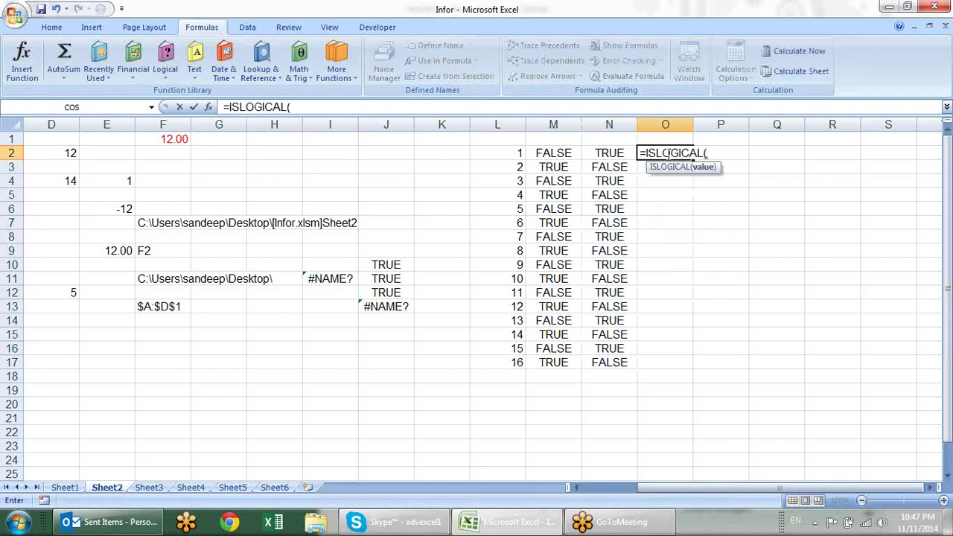
pyautogui.click(630, 152)
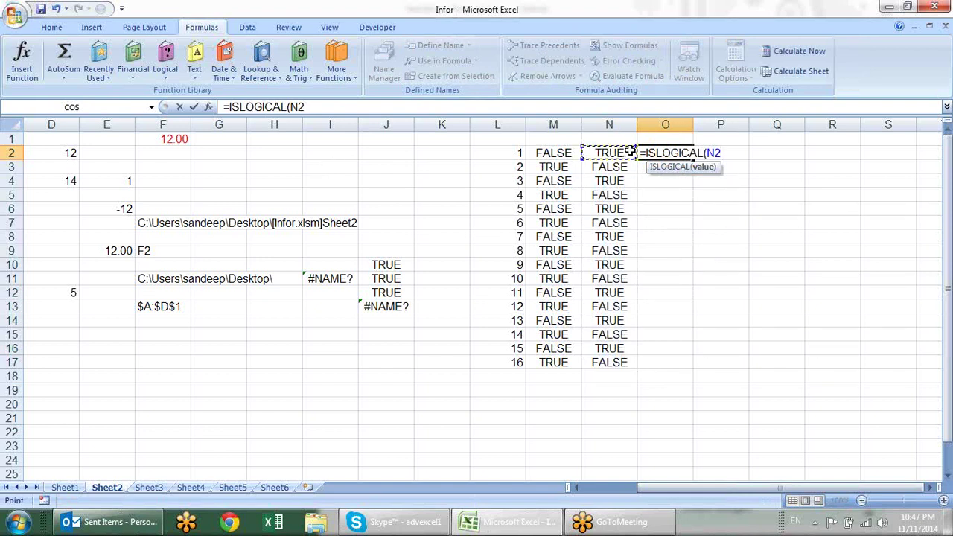
pyautogui.press('Return')
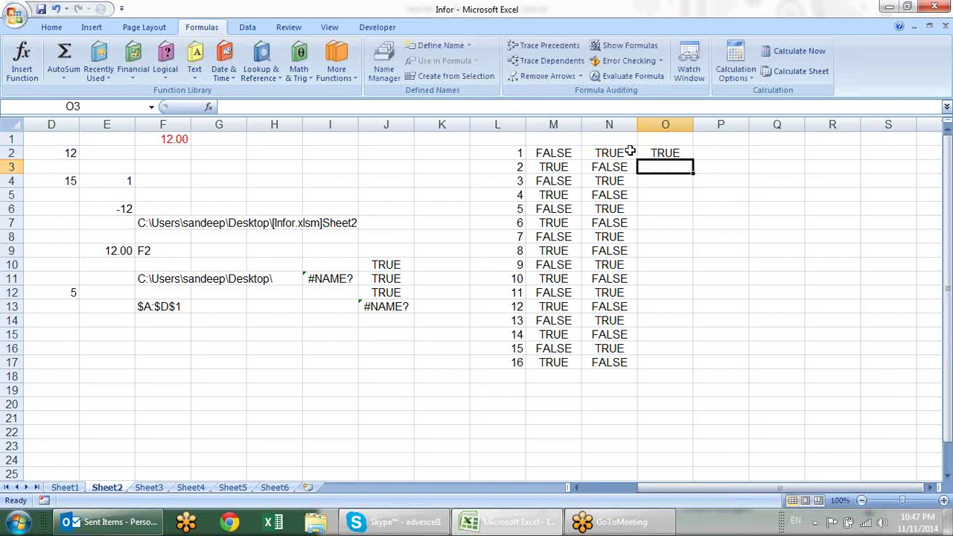
# - Try 12 in N2, undo it to restore the ISODD formula, and start an IS formula in K17
pyautogui.click(630, 152)
pyautogui.write('12')
pyautogui.press('Return')
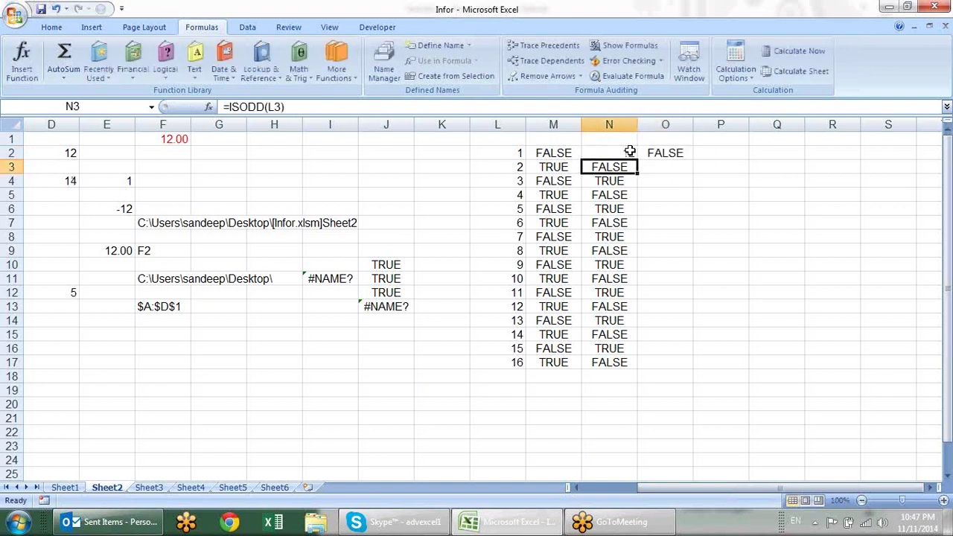
pyautogui.hotkey('ctrl', 'z')
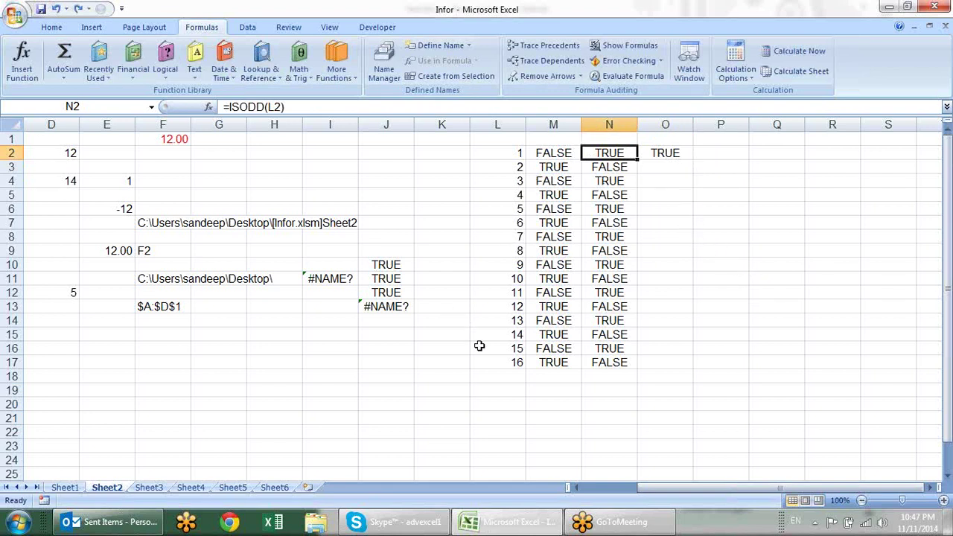
pyautogui.click(418, 362)
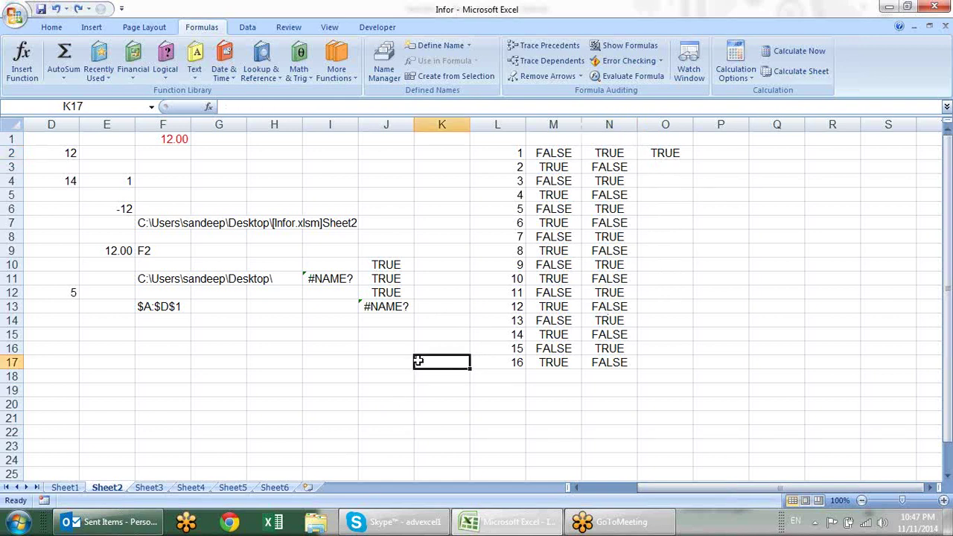
pyautogui.write('=is')
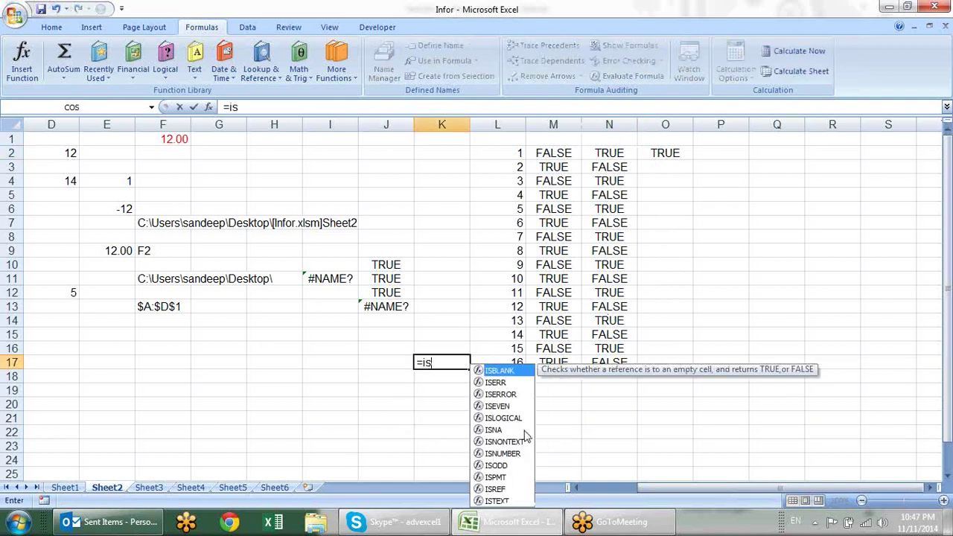
# - Cancel the K17 entry and enter =NA() in H15 to produce #N/A
pyautogui.press('Escape')
pyautogui.press('Escape')
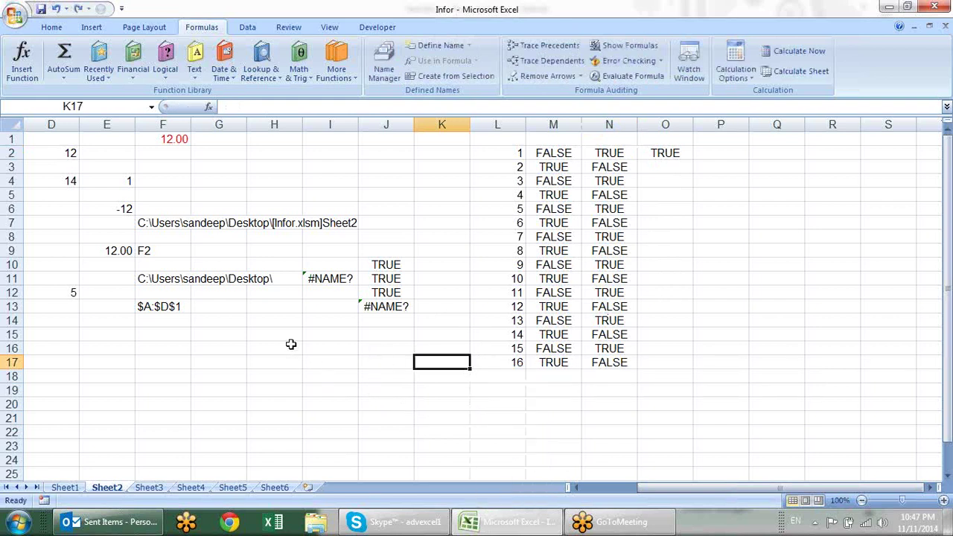
pyautogui.click(298, 335)
pyautogui.write('=na')
pyautogui.press('Tab')
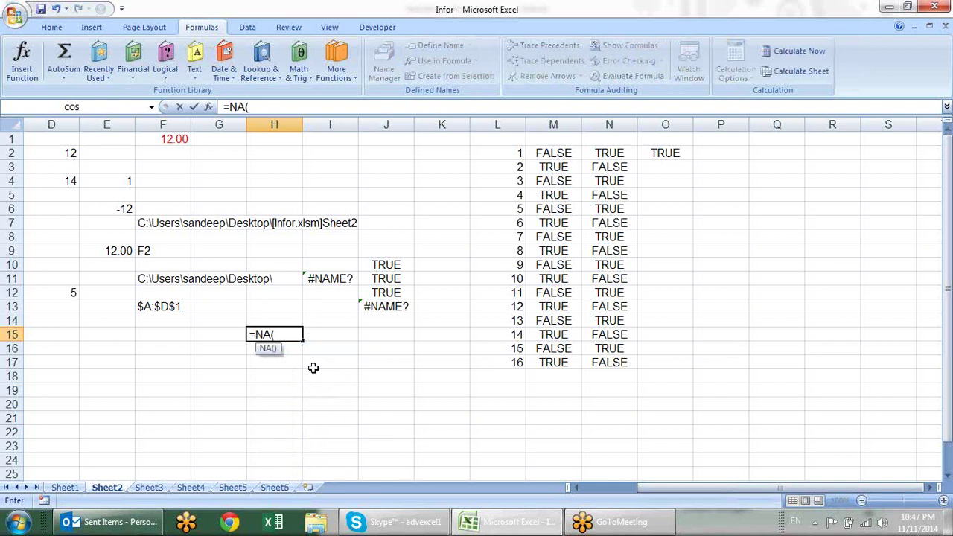
pyautogui.press('Return')
# - Enter =ISNA(H15) in I15, returning TRUE
pyautogui.click(315, 334)
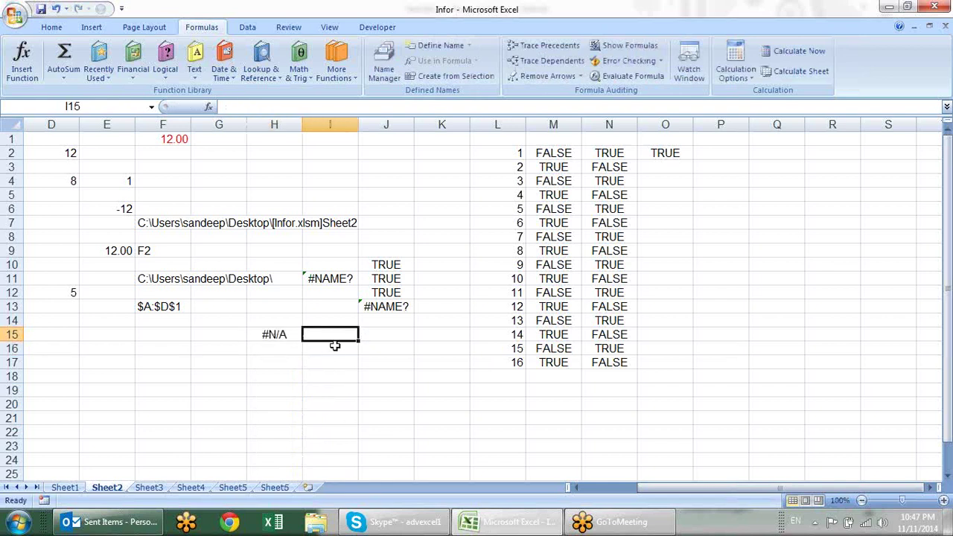
pyautogui.write('=')
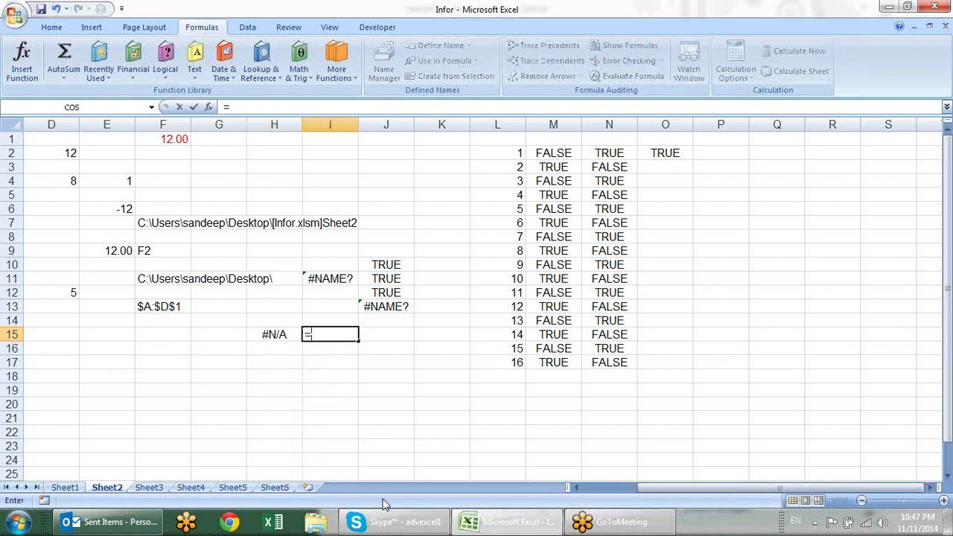
pyautogui.write('ISNA')
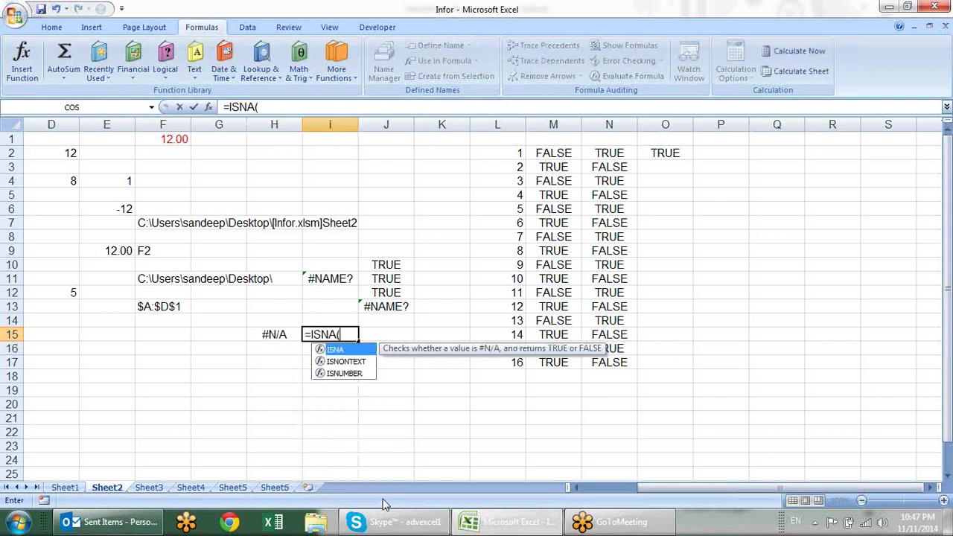
pyautogui.write('(')
pyautogui.press('Left')
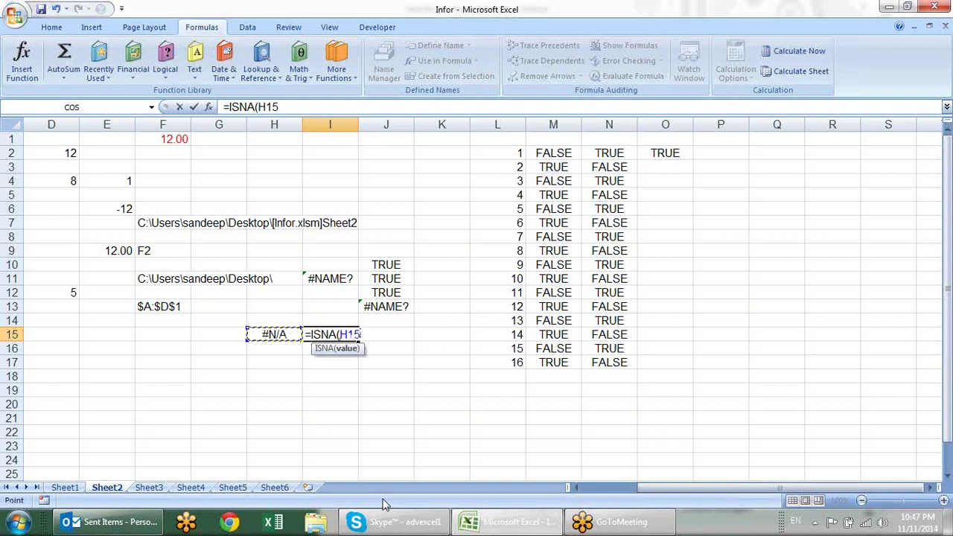
pyautogui.press('Return')
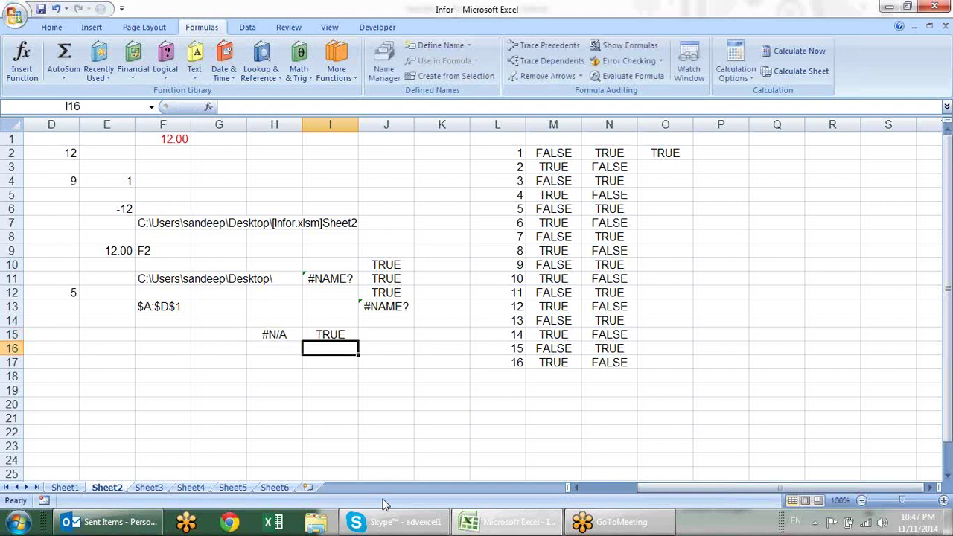
pyautogui.press('Up')
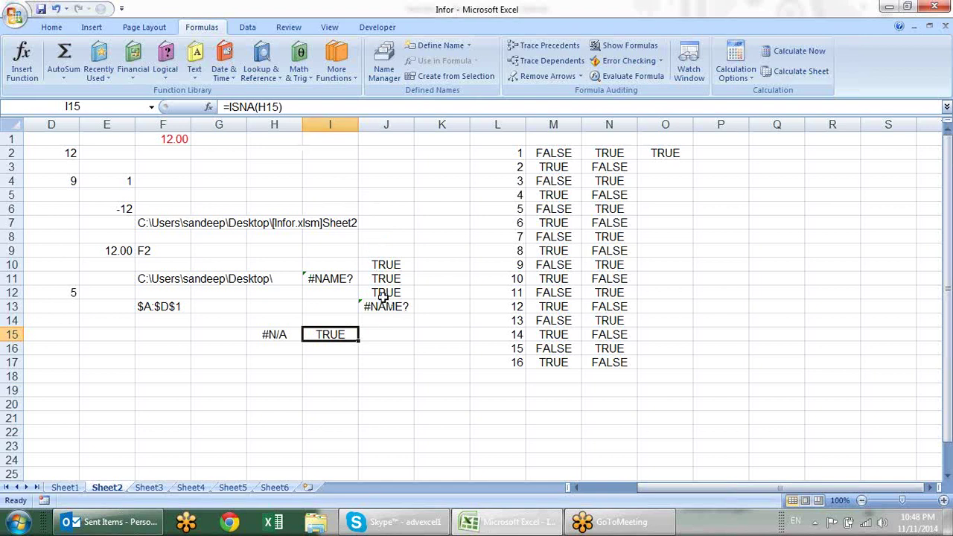
# - Enter =ISNONTEXT(I15) in J15, returning TRUE, and review it
pyautogui.click(395, 285)
pyautogui.click(393, 318)
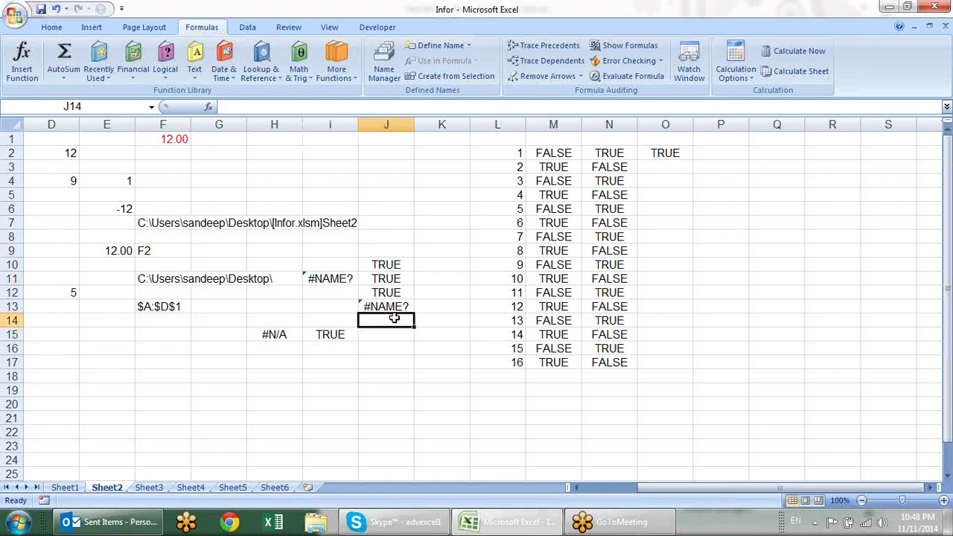
pyautogui.click(382, 333)
pyautogui.write('=')
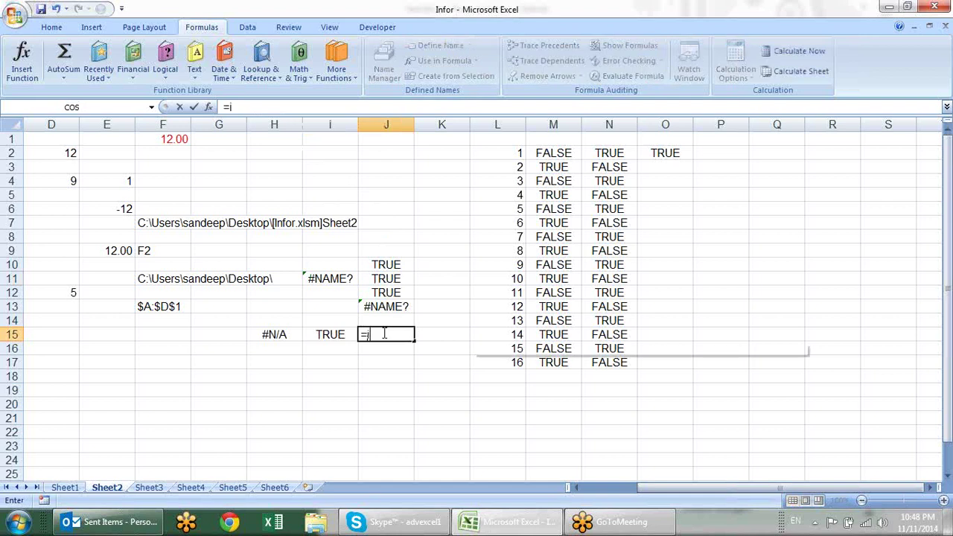
pyautogui.write('is')
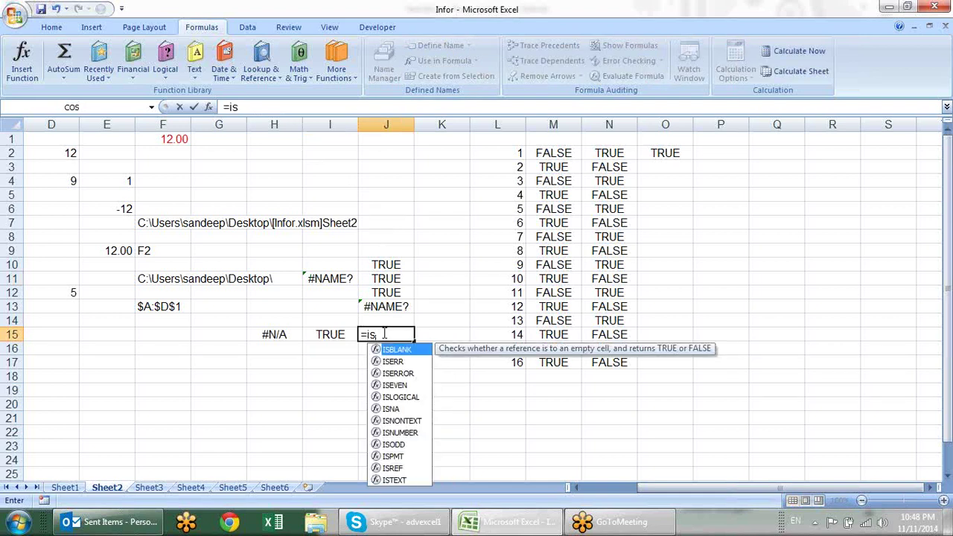
pyautogui.press('Down')
pyautogui.press('Down')
pyautogui.press('Down')
pyautogui.press('Down')
pyautogui.press('Down')
pyautogui.press('Down')
pyautogui.press('Tab')
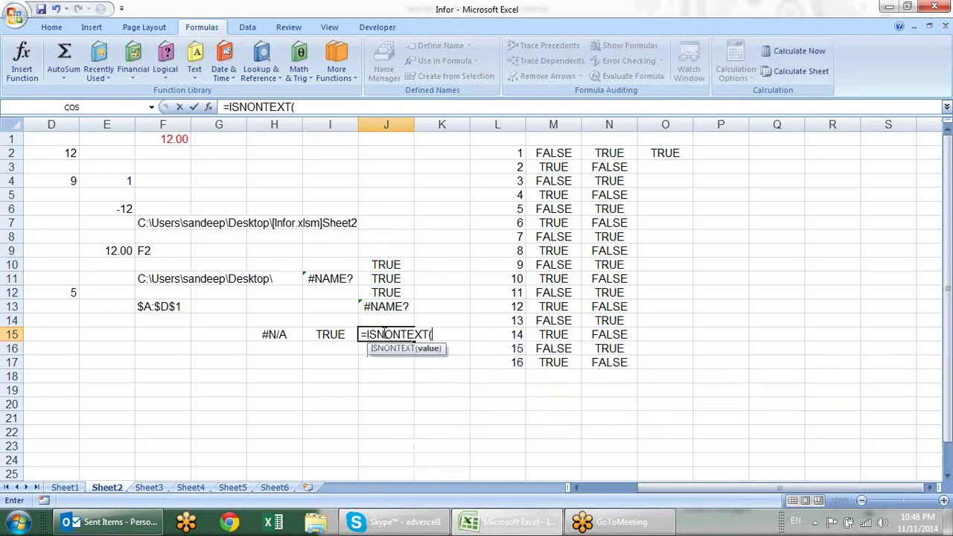
pyautogui.click(340, 335)
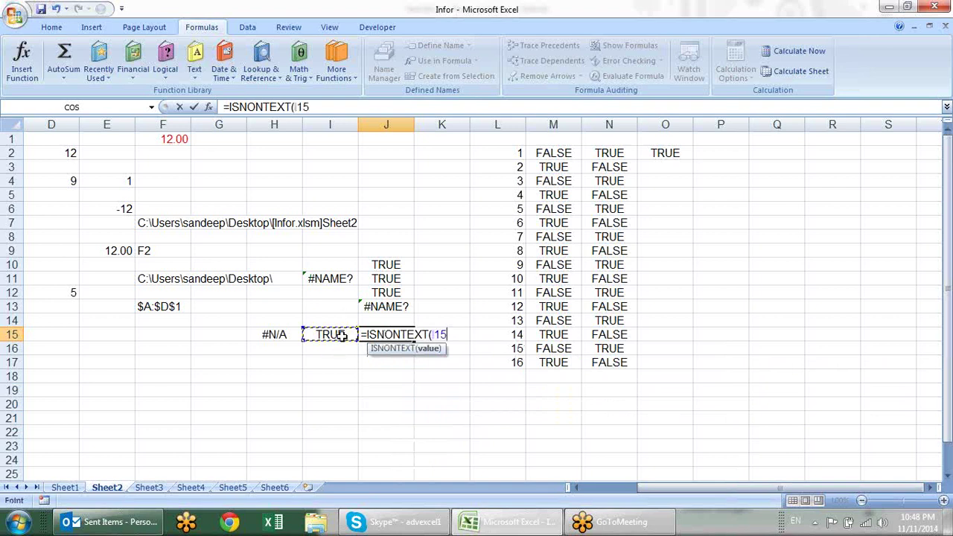
pyautogui.press('Return')
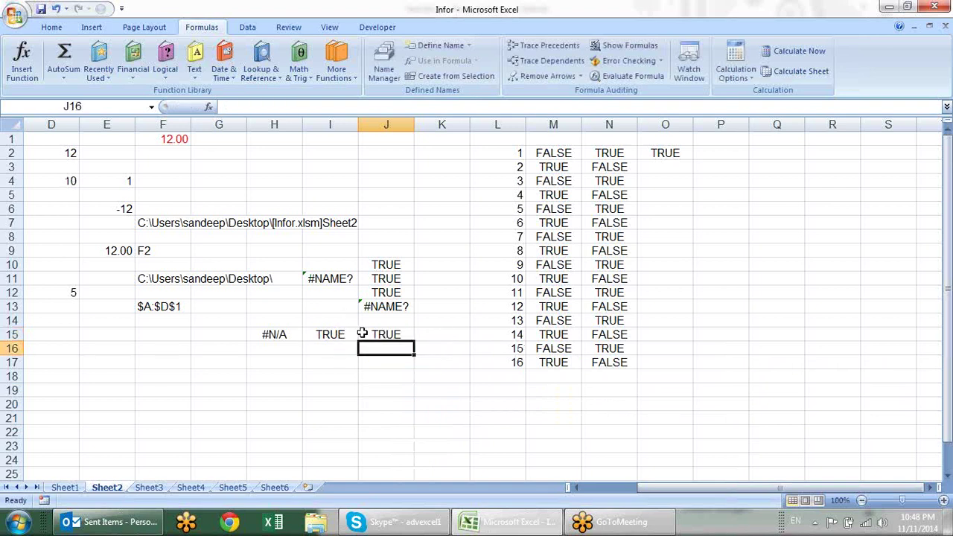
pyautogui.doubleClick(402, 335)
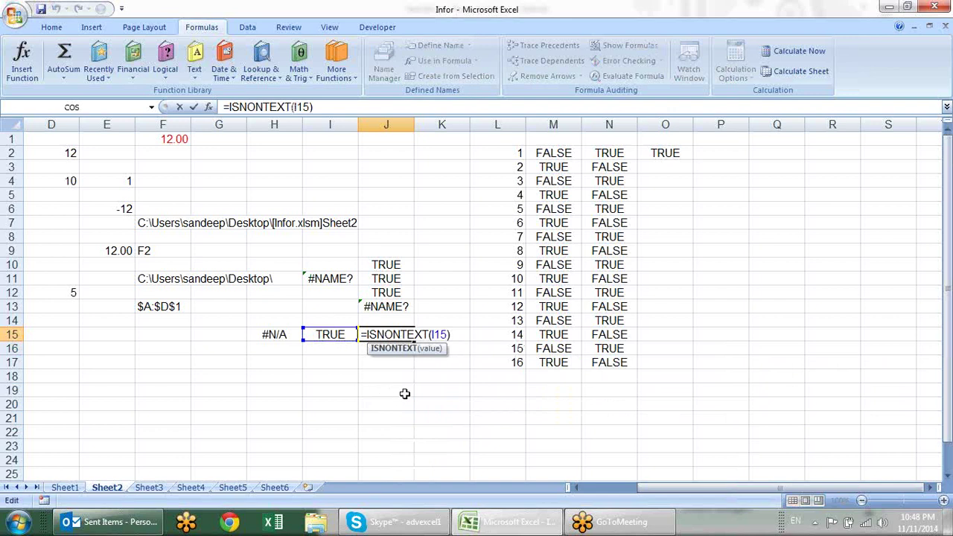
pyautogui.press('Return')
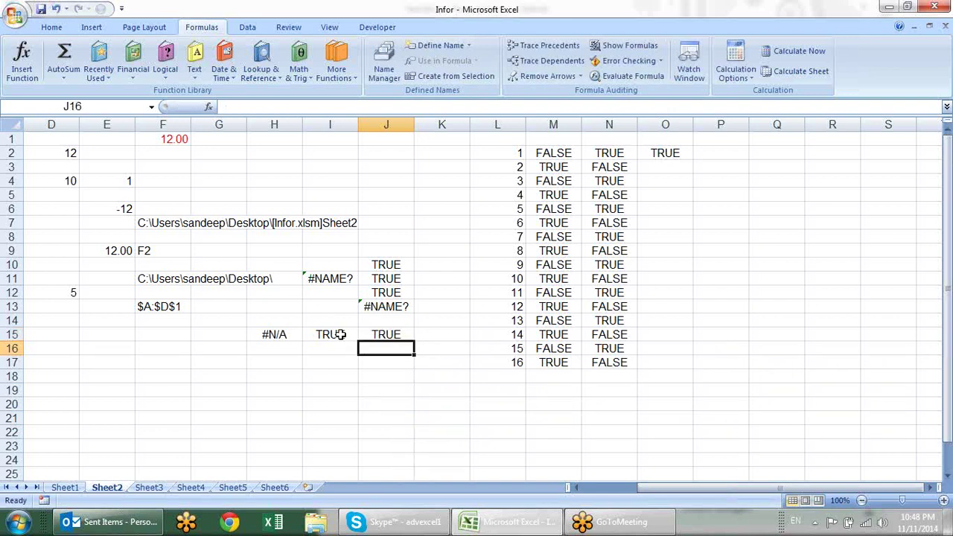
pyautogui.click(343, 335)
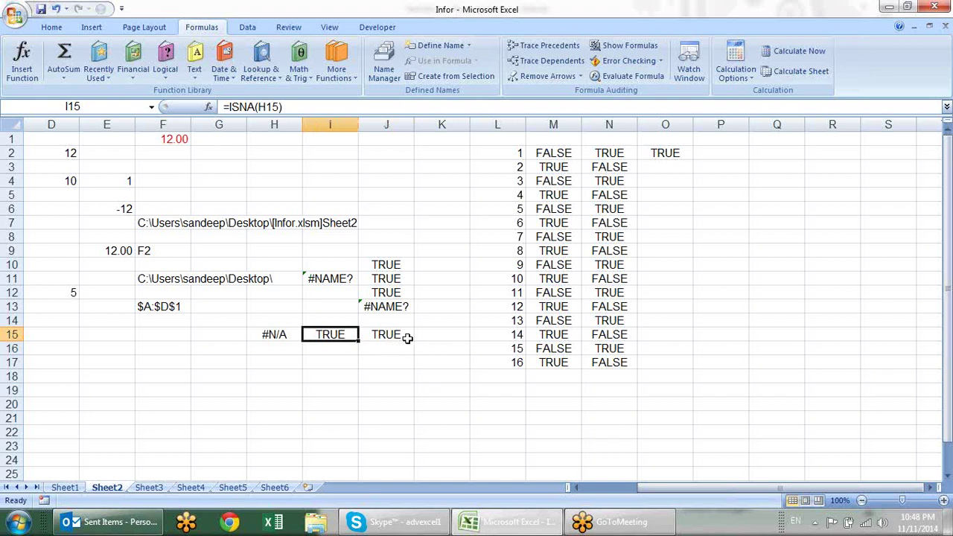
pyautogui.click(404, 339)
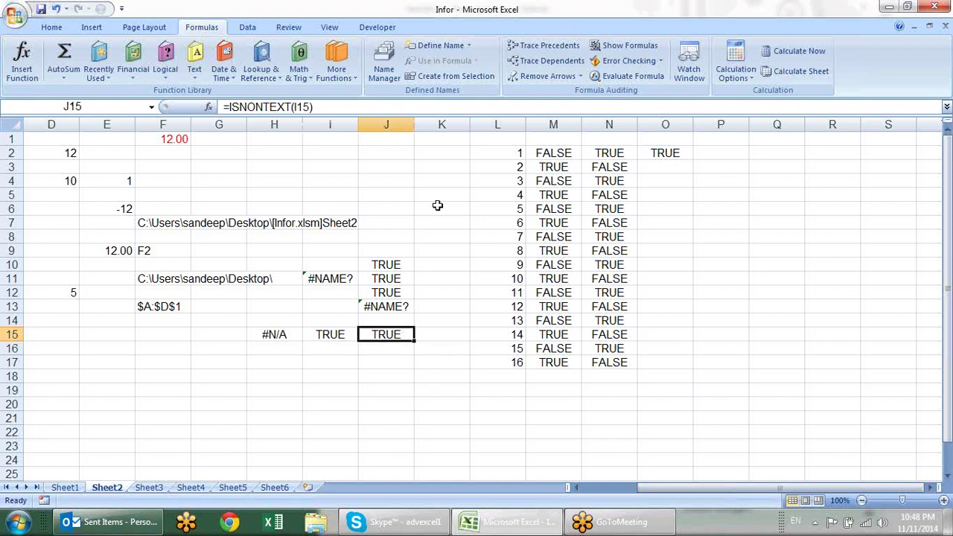
# - Browse the Information function list, then begin an ISREF formula in I17
pyautogui.click(336, 73)
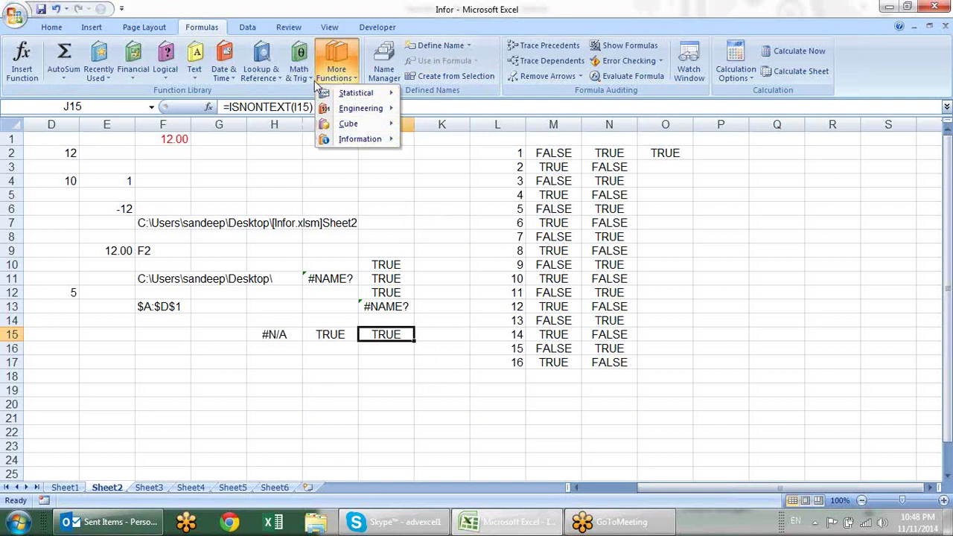
pyautogui.moveTo(373, 139)
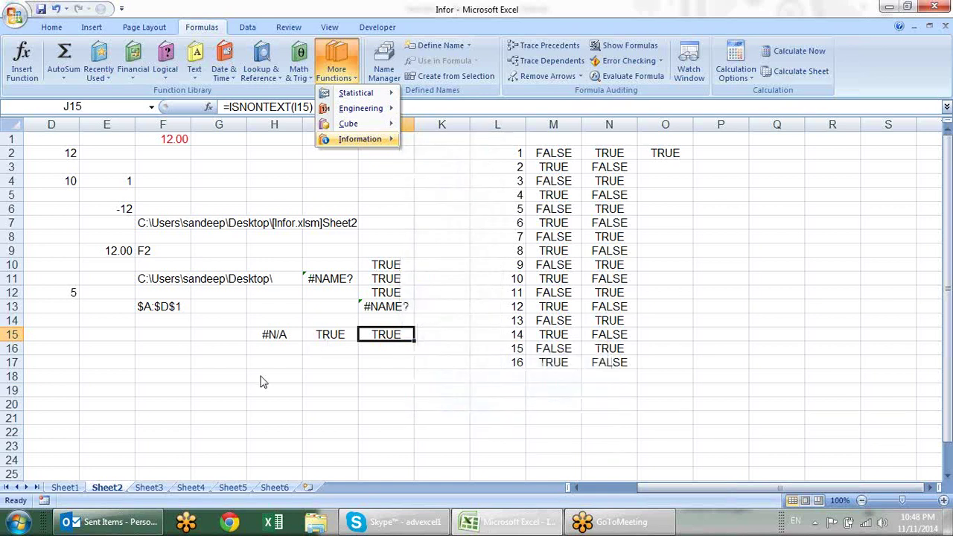
pyautogui.click(332, 382)
pyautogui.click(345, 363)
pyautogui.write('=')
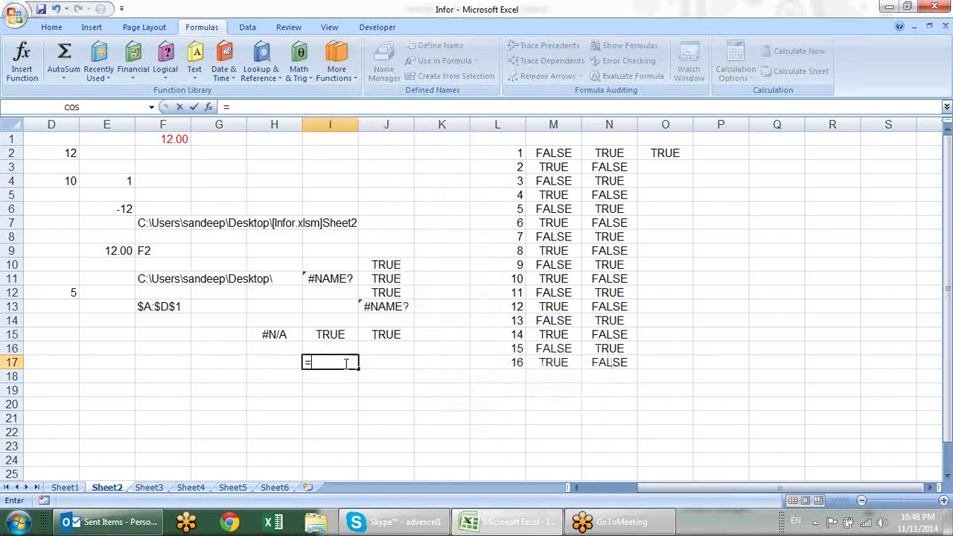
pyautogui.write('isre')
pyautogui.press('Tab')
# - Enter =ISREF(H17) in I17, then change it to =ISREF("a1"), which returns FALSE
pyautogui.click(289, 363)
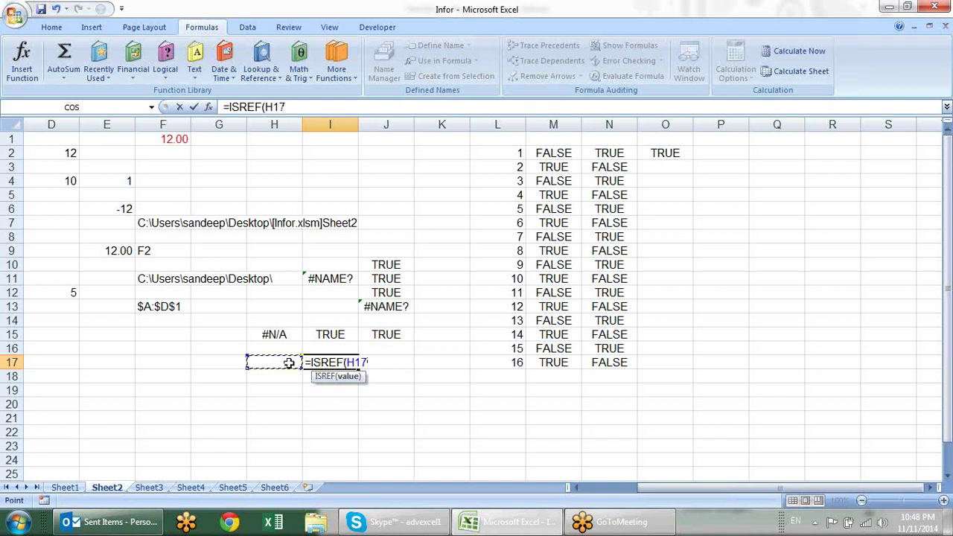
pyautogui.press('Return')
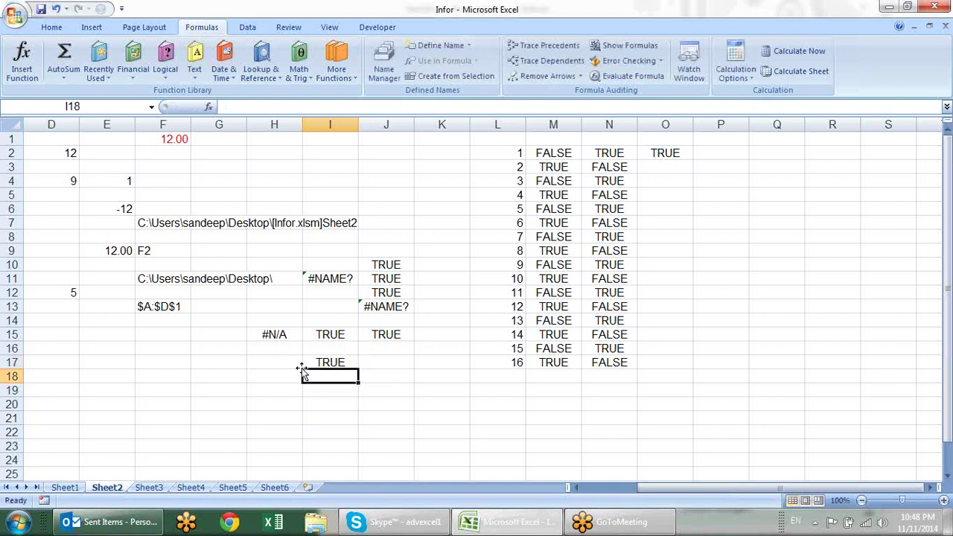
pyautogui.click(320, 363)
pyautogui.doubleClick(320, 362)
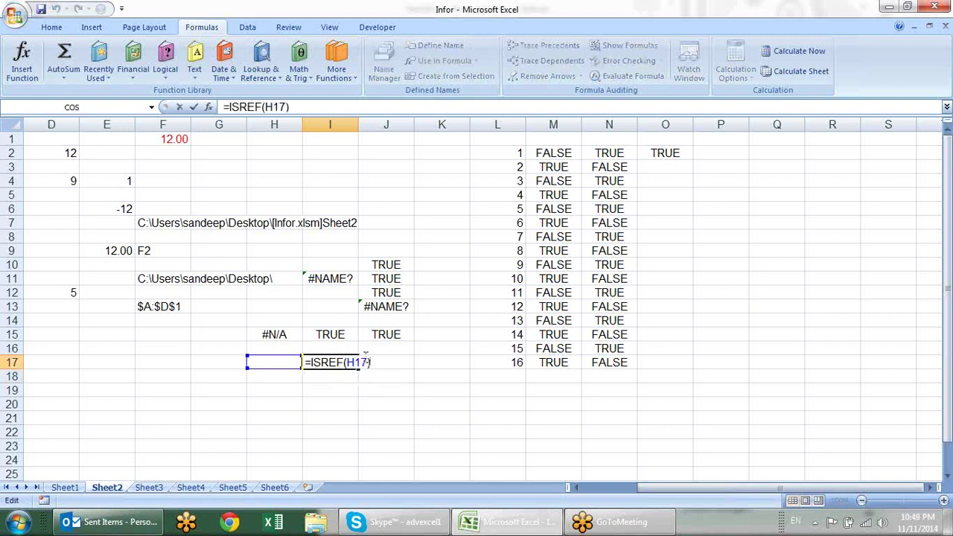
pyautogui.click(368, 362)
pyautogui.press('BackSpace')
pyautogui.press('BackSpace')
pyautogui.press('BackSpace')
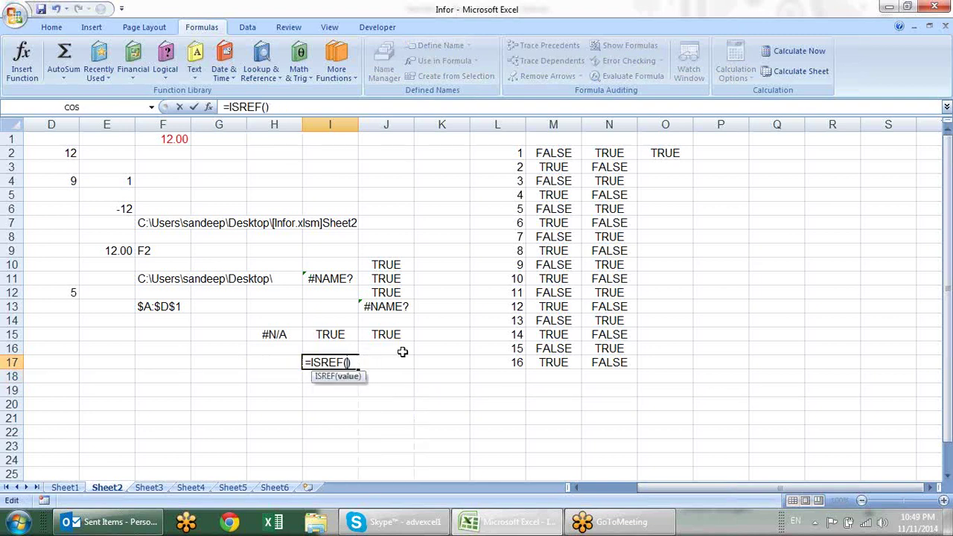
pyautogui.write('"a')
pyautogui.write('1"')
pyautogui.press('Return')
# - Wrap the text in INDIRECT so I17 holds =ISREF(INDIRECT("a1")) and returns TRUE
pyautogui.click(355, 362)
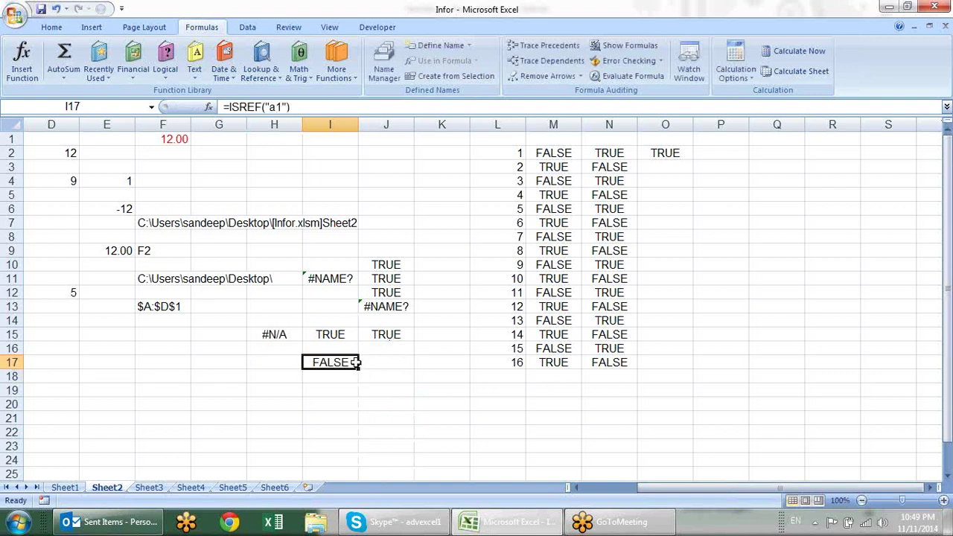
pyautogui.doubleClick(355, 362)
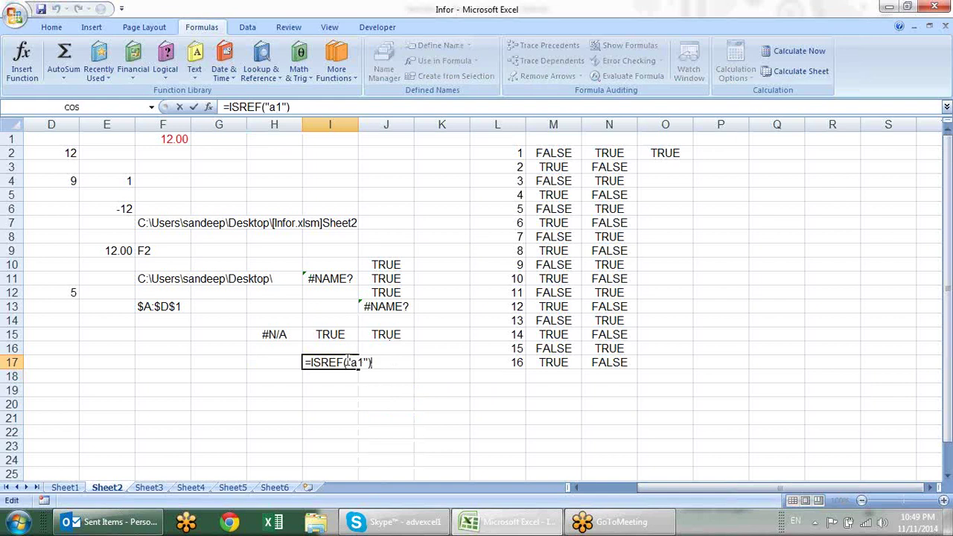
pyautogui.write('ind')
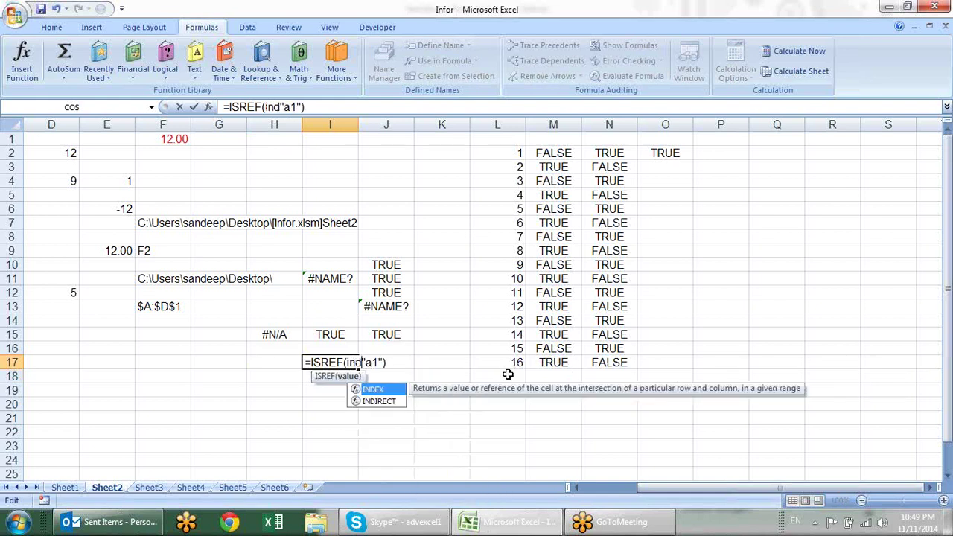
pyautogui.press('Down')
pyautogui.press('Tab')
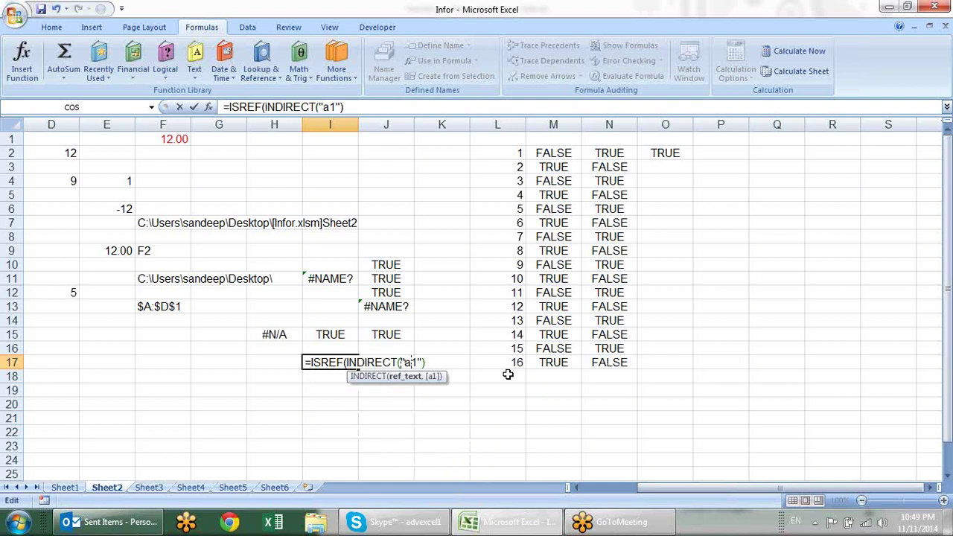
pyautogui.write(')')
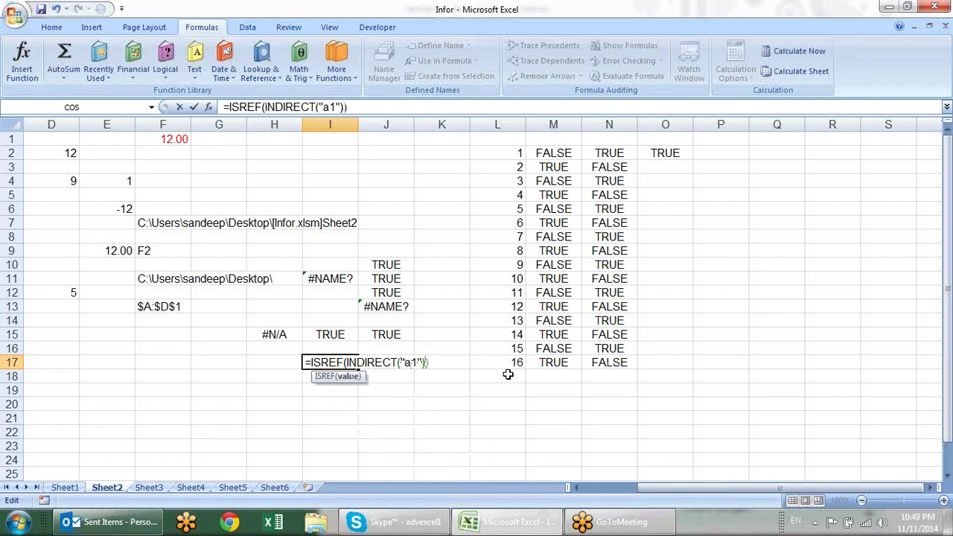
pyautogui.press('Return')
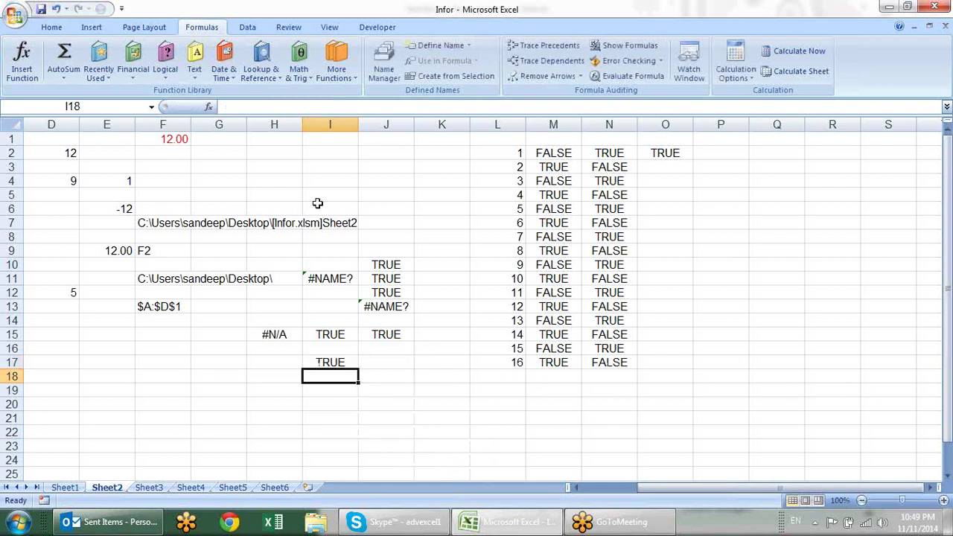
# - Browse the Information functions, then enter =ISTEXT(I17) in J17, returning FALSE
pyautogui.click(353, 78)
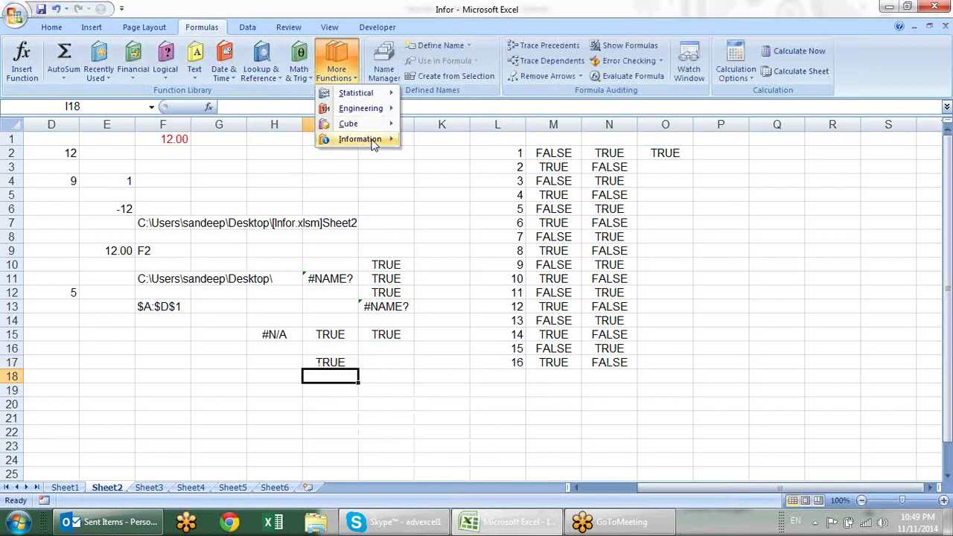
pyautogui.moveTo(372, 139)
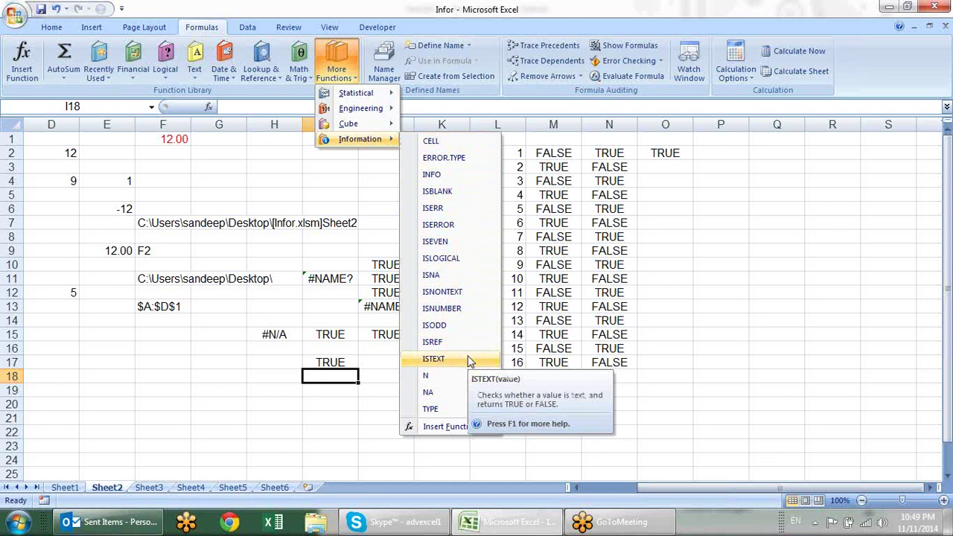
pyautogui.click(367, 376)
pyautogui.click(378, 363)
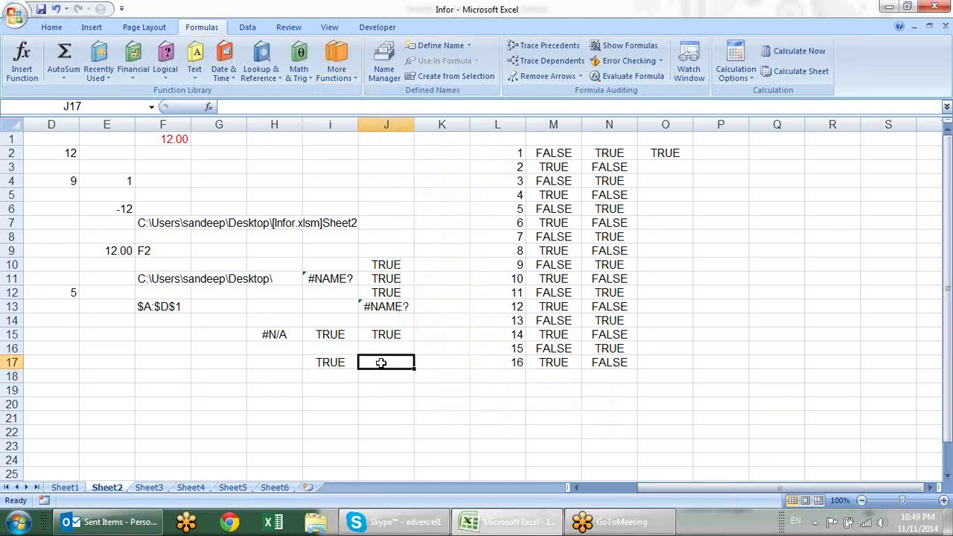
pyautogui.write('=istext')
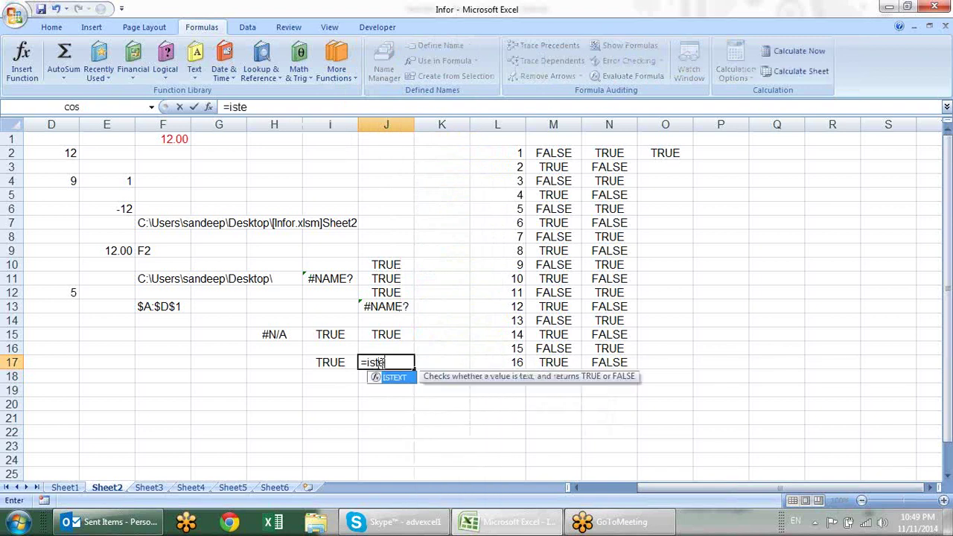
pyautogui.press('Tab')
pyautogui.press('Left')
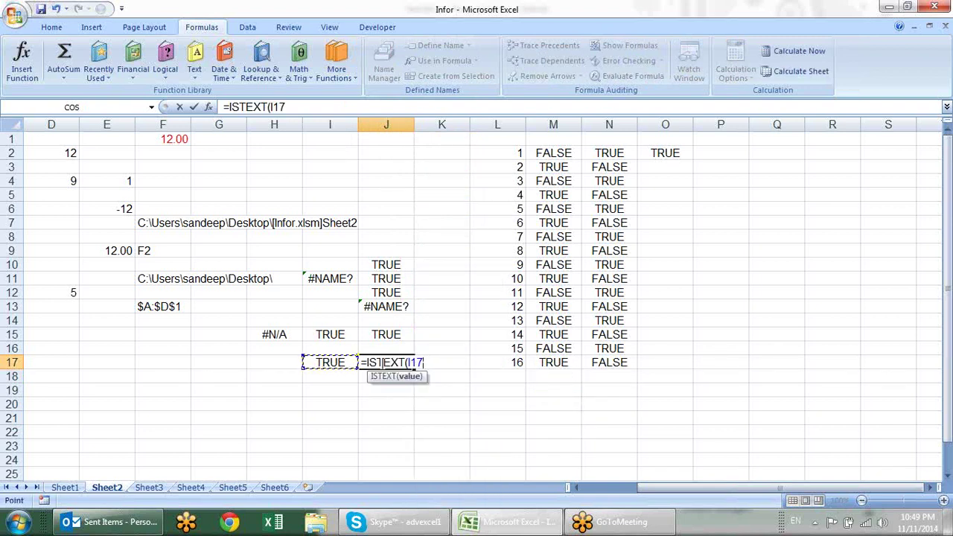
pyautogui.press('Return')
pyautogui.click(380, 363)
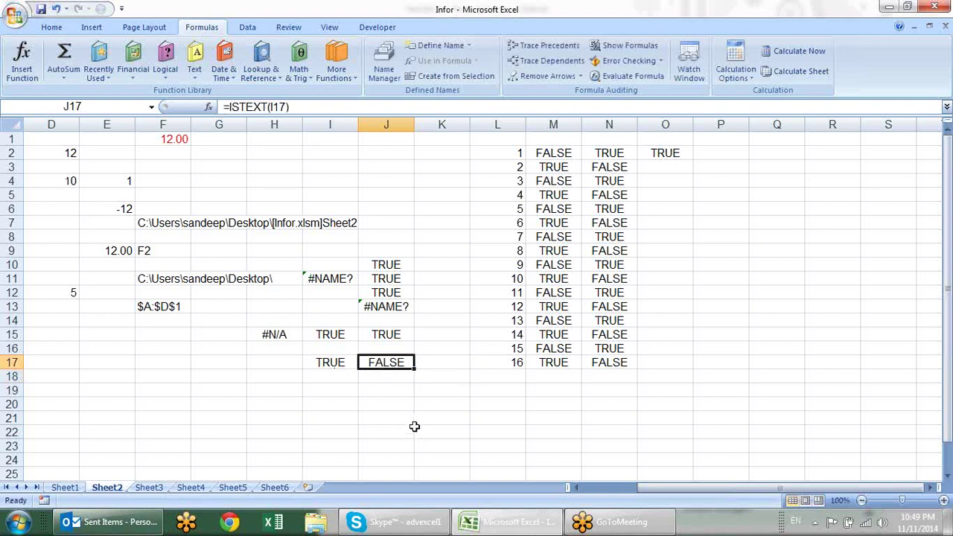
# - Start and cancel a formula in J19, then open the More Functions list
pyautogui.click(377, 392)
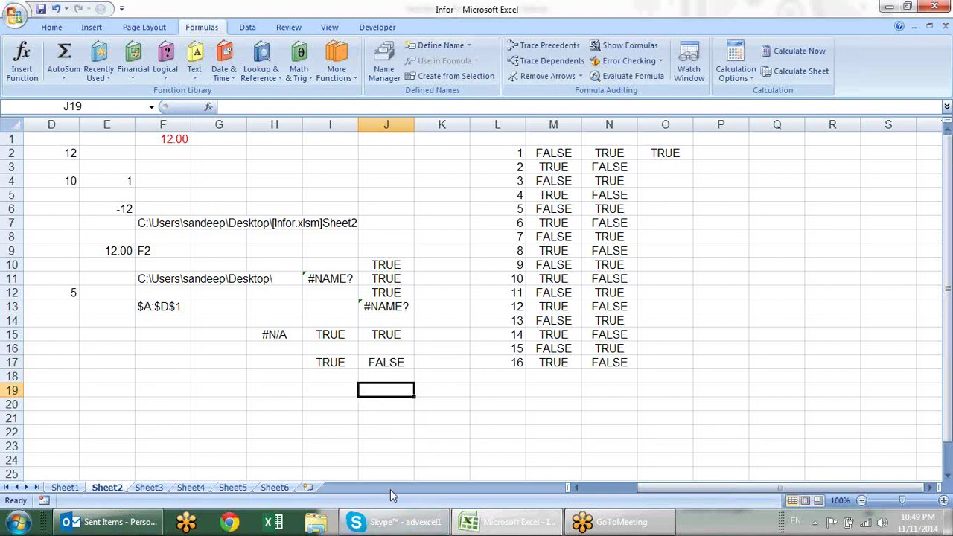
pyautogui.write('=')
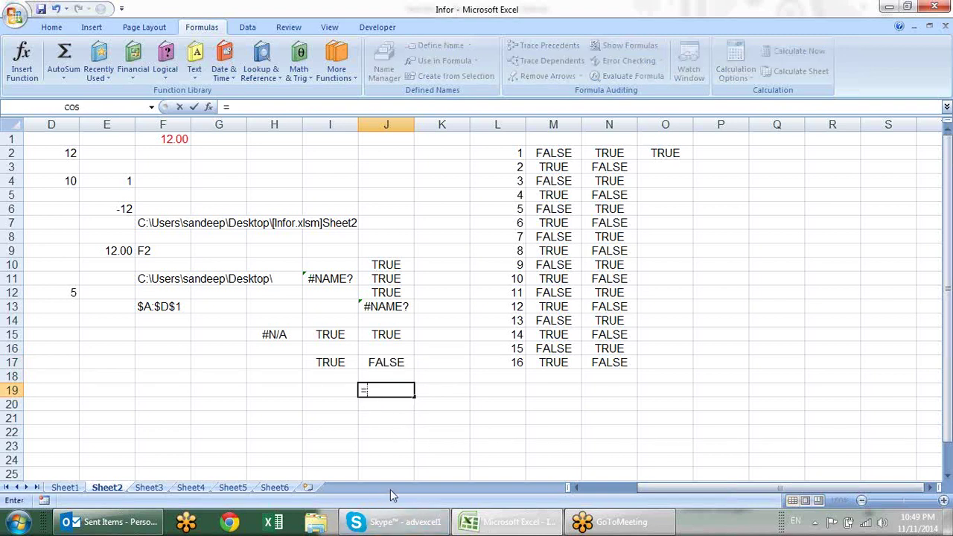
pyautogui.press('Escape')
pyautogui.click(337, 62)
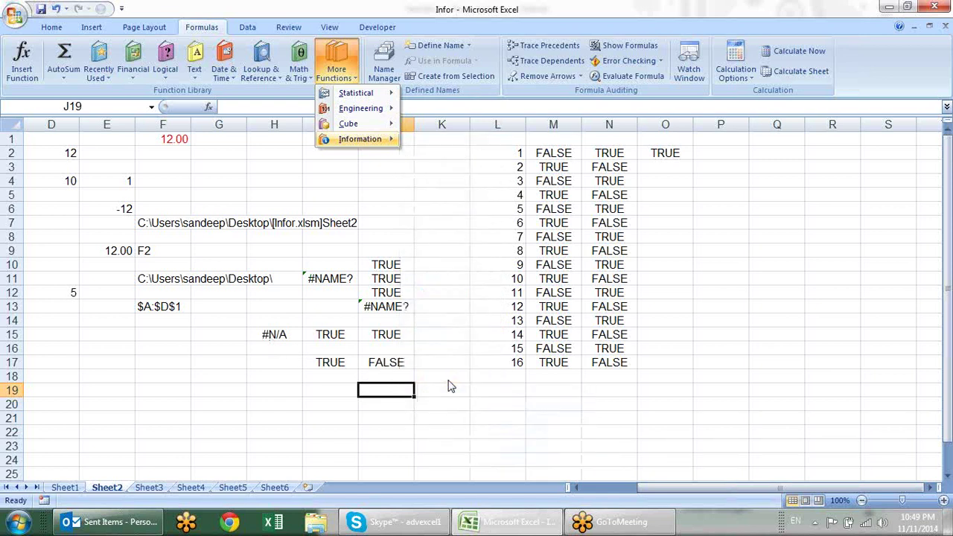
# - Type the sample values 1, 2, 3df, df, dsf, 3, 3 into P7:P13
pyautogui.click(668, 254)
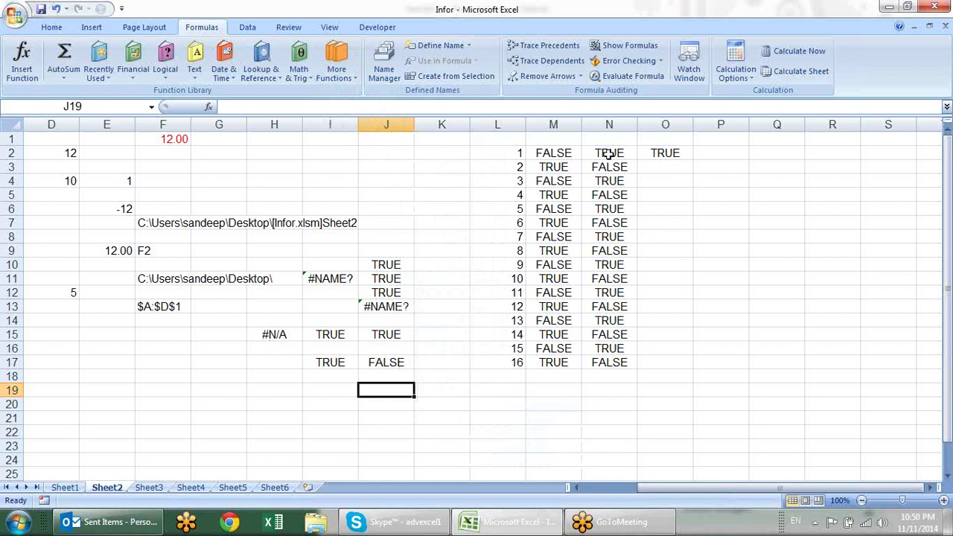
pyautogui.click(722, 225)
pyautogui.write('1 2 3df')
pyautogui.press('Return')
pyautogui.write('dsf')
pyautogui.press('Return')
pyautogui.write('dsf')
pyautogui.press('Return')
pyautogui.write('3')
pyautogui.press('Return')
pyautogui.write('3')
pyautogui.press('Return')
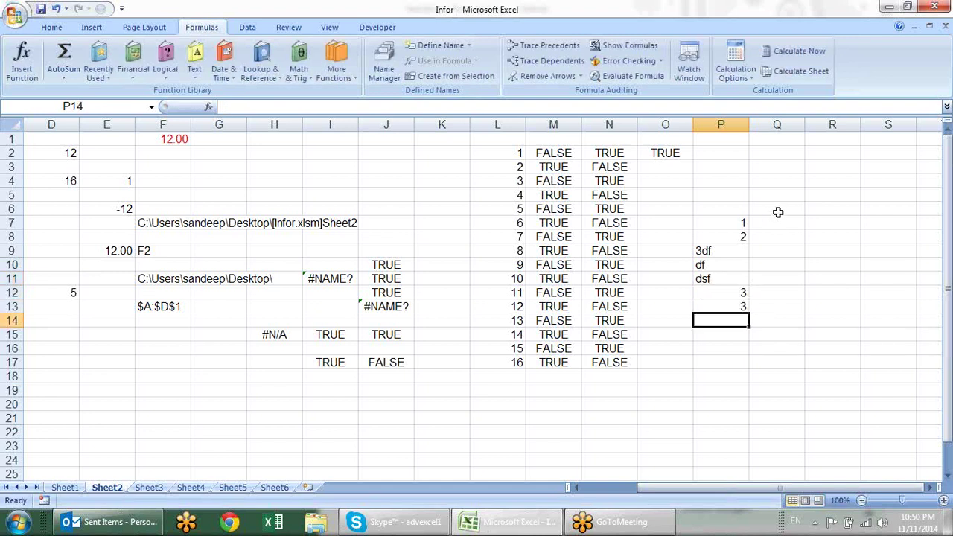
# - Enter =N(P7) in Q7 and fill it down to Q13
pyautogui.click(778, 223)
pyautogui.write('=')
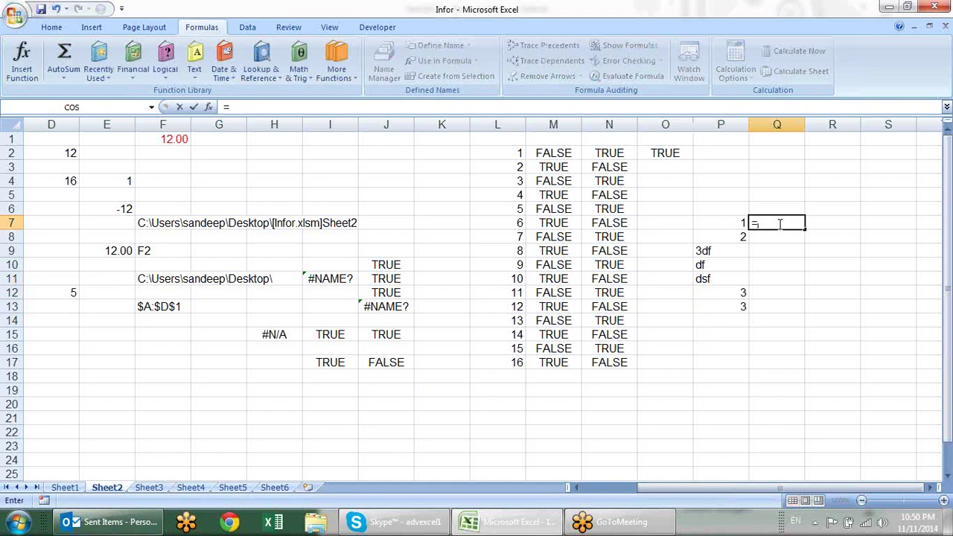
pyautogui.write('n')
pyautogui.press('Tab')
pyautogui.click(714, 223)
pyautogui.press('Return')
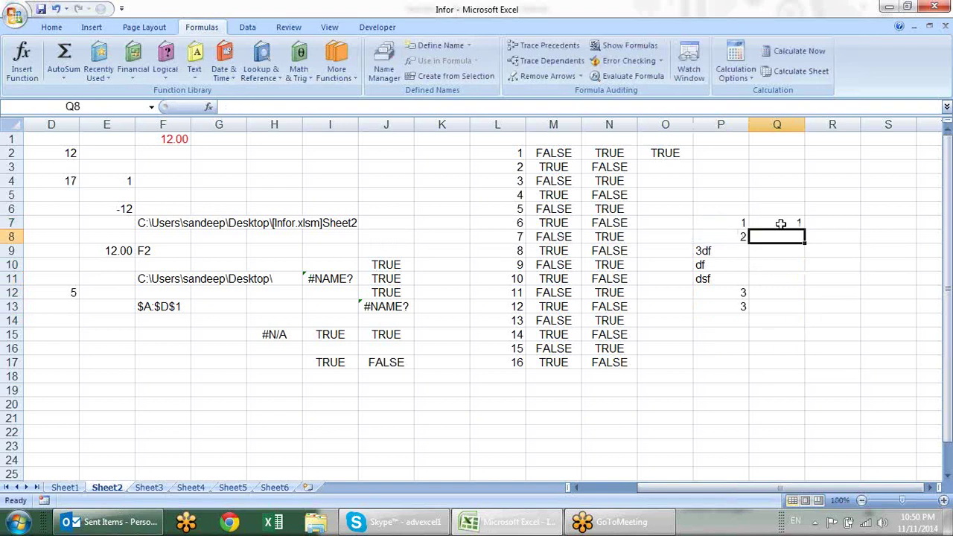
pyautogui.click(780, 223)
pyautogui.moveTo(806, 232); pyautogui.dragTo(801, 321)
# - Enter =T(P7) in R7 and fill it down column R
pyautogui.click(838, 223)
pyautogui.write('=')
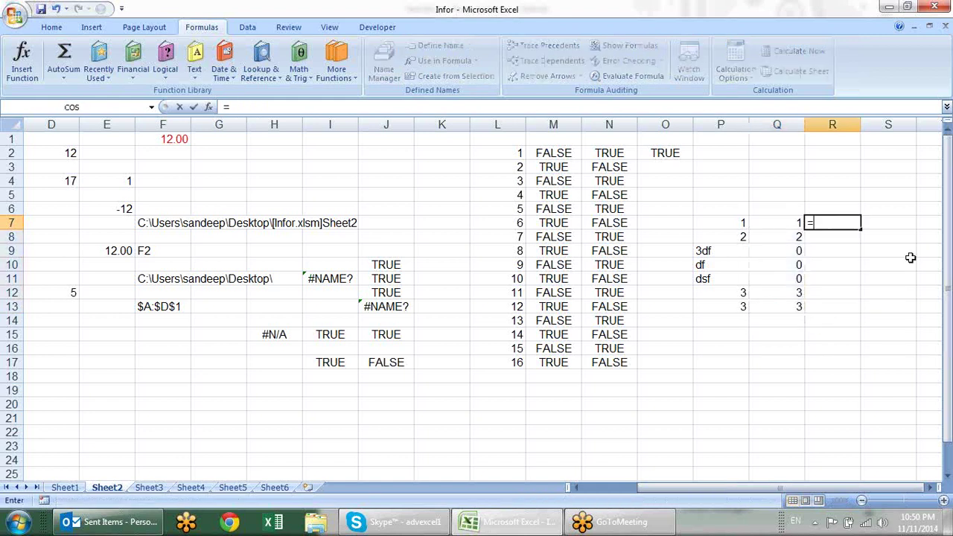
pyautogui.write('te')
pyautogui.press('BackSpace')
pyautogui.press('Tab')
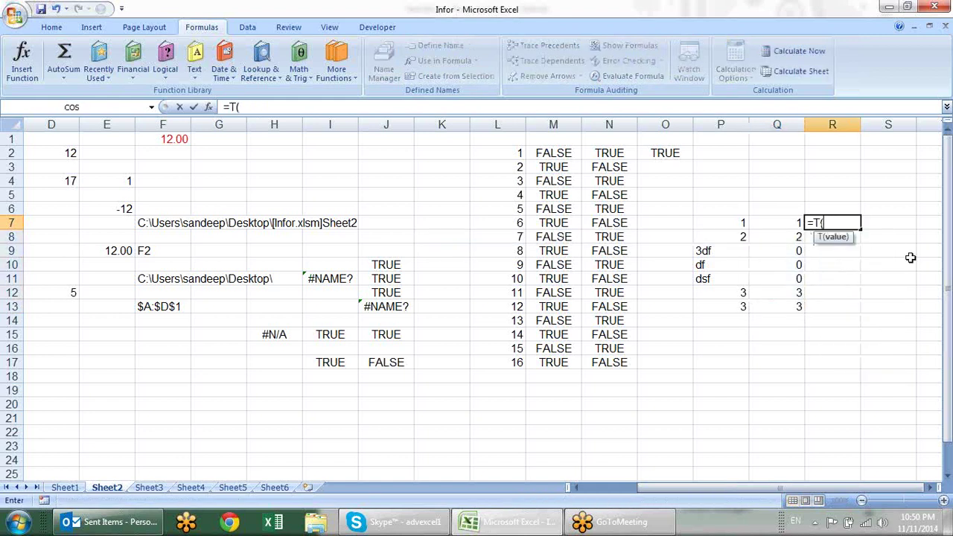
pyautogui.click(724, 220)
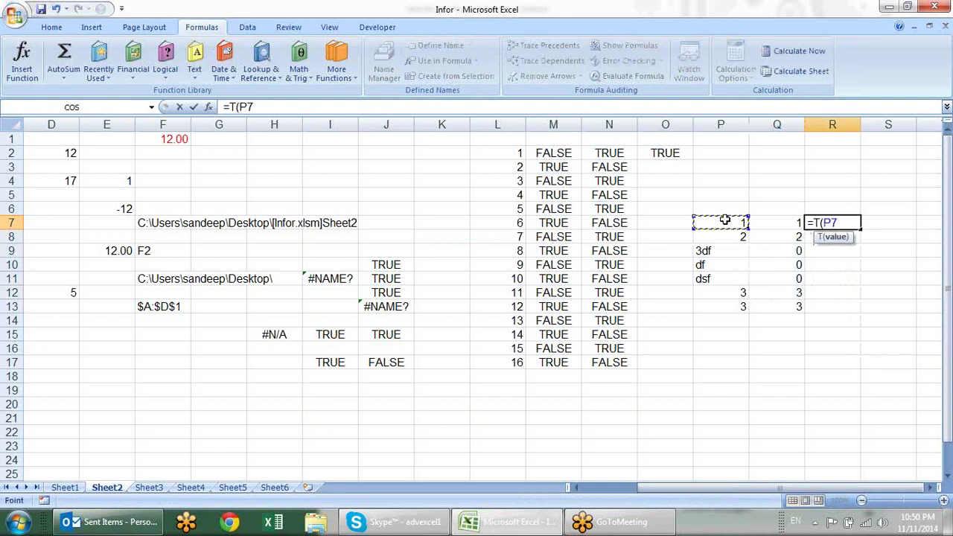
pyautogui.press('Return')
pyautogui.click(848, 220)
pyautogui.moveTo(861, 227); pyautogui.dragTo(862, 313)
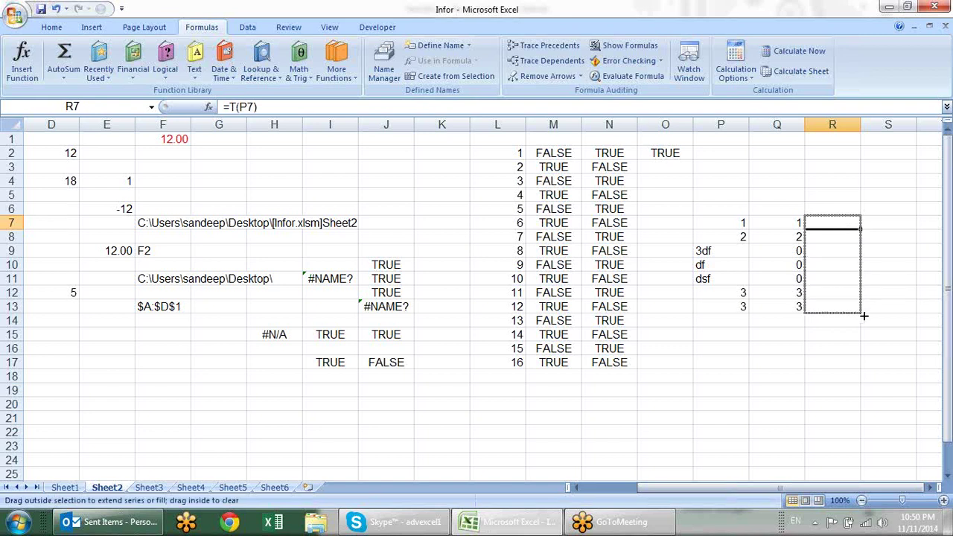
pyautogui.click(813, 365)
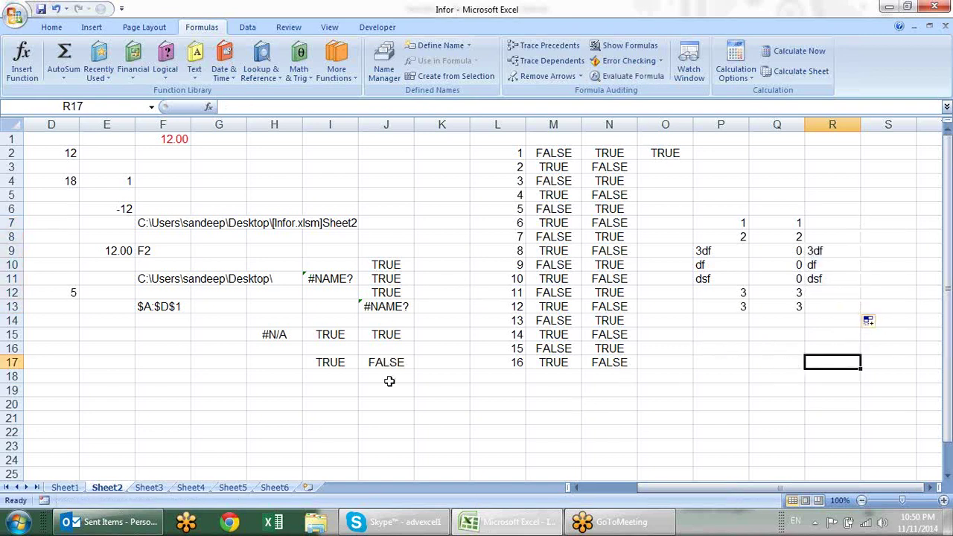
pyautogui.click(421, 382)
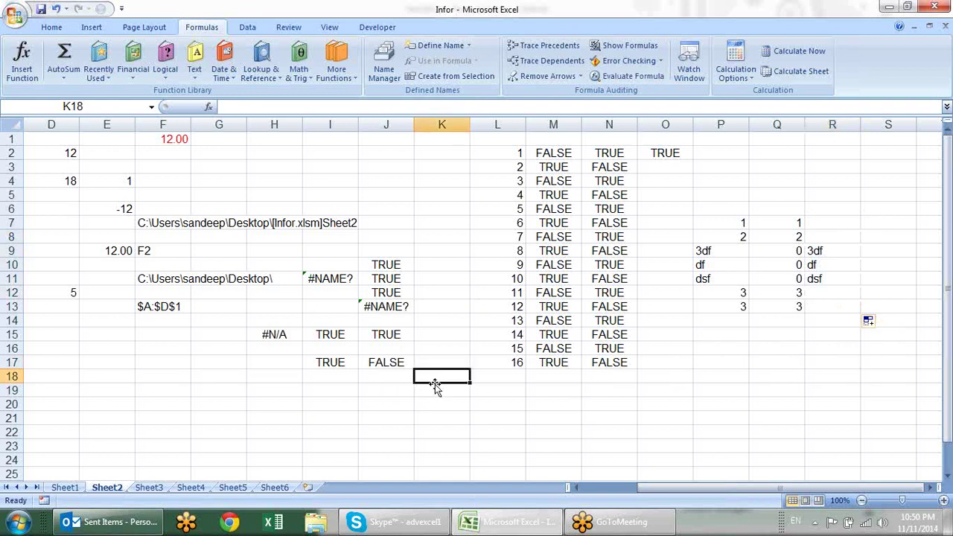
# - Enter =TYPE(J17) in K18, which returns 4 for J17's FALSE value
pyautogui.write('=ty')
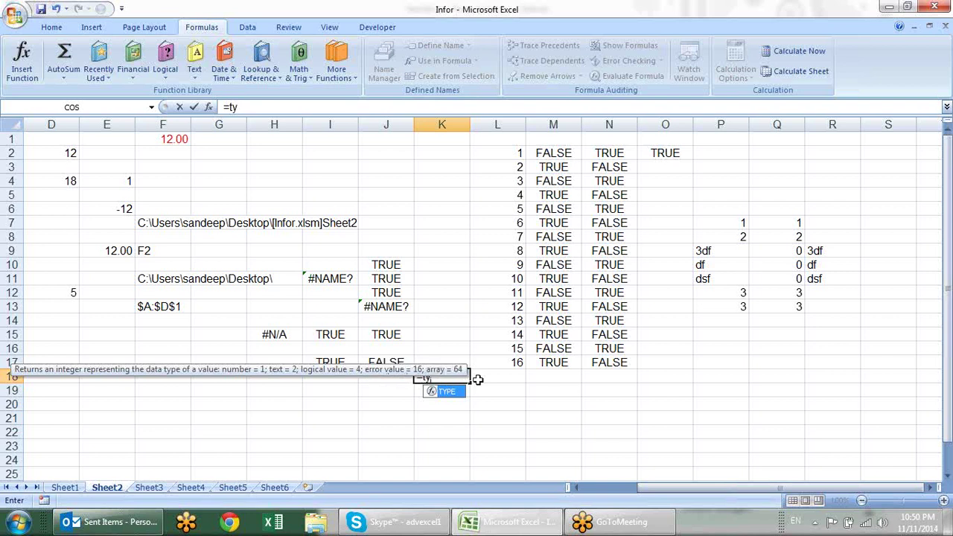
pyautogui.press('Tab')
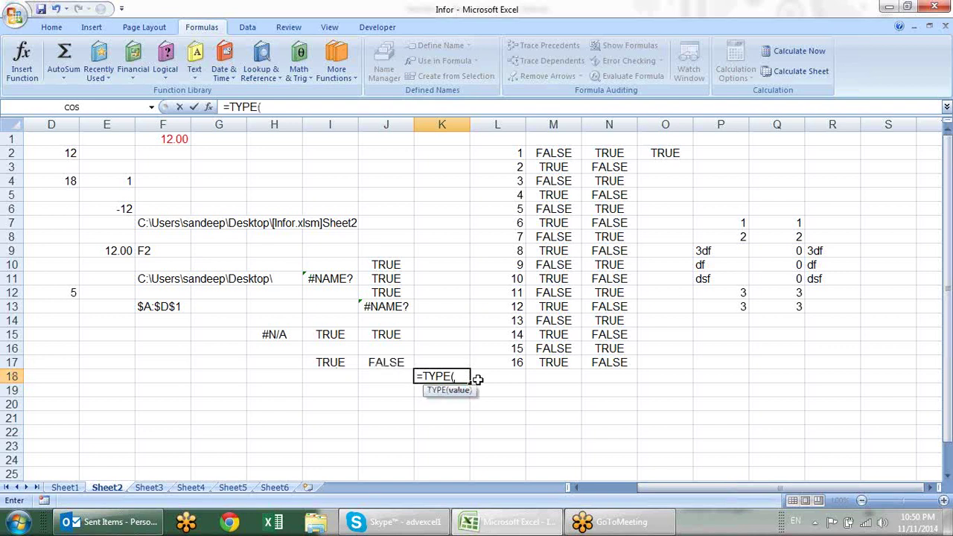
pyautogui.click(382, 363)
pyautogui.press('Return')
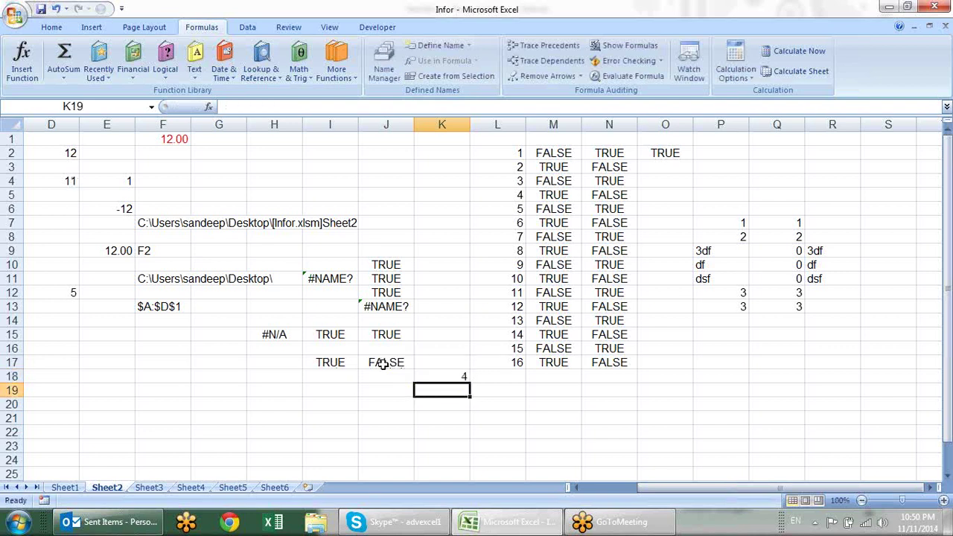
pyautogui.click(456, 378)
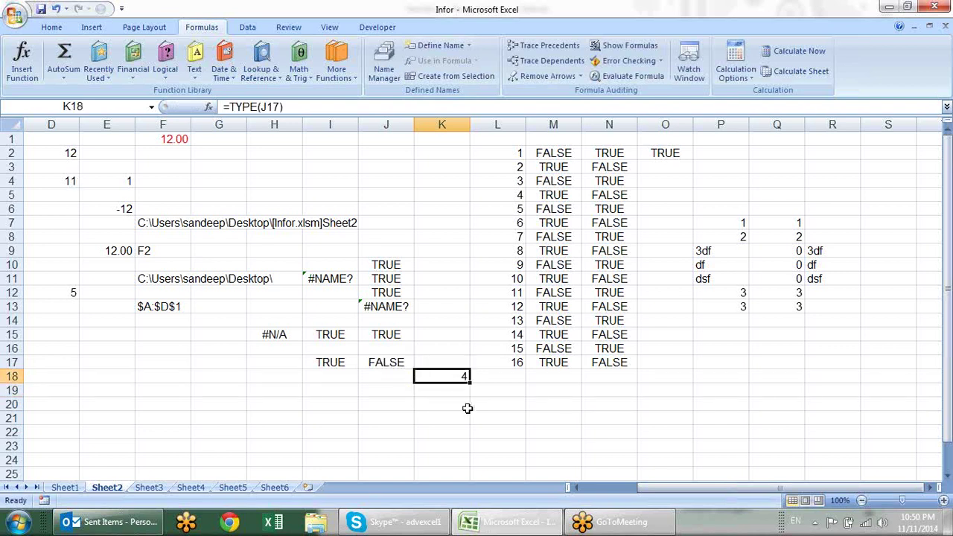
pyautogui.click(529, 403)
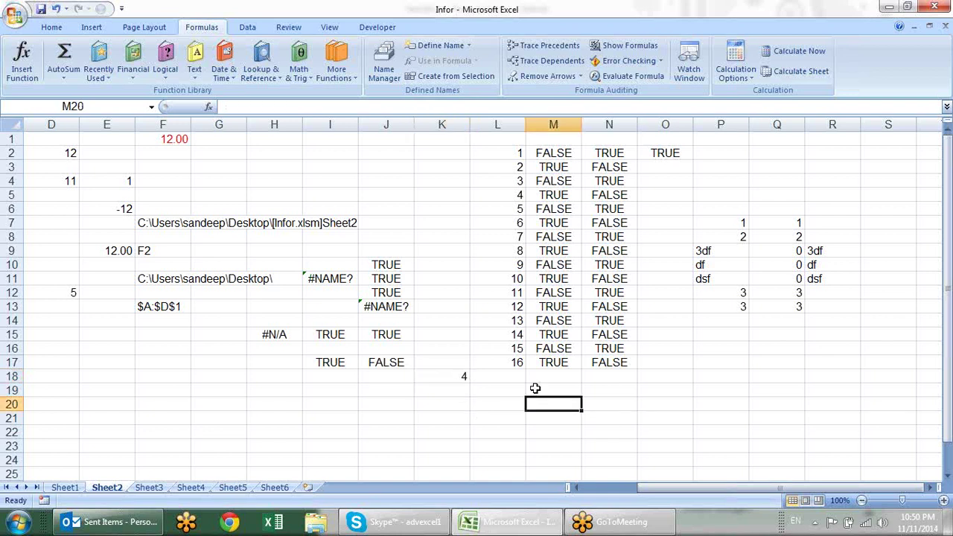
# - Look over the Information functions, then unhide the columns before D and scroll back to column A
pyautogui.click(357, 73)
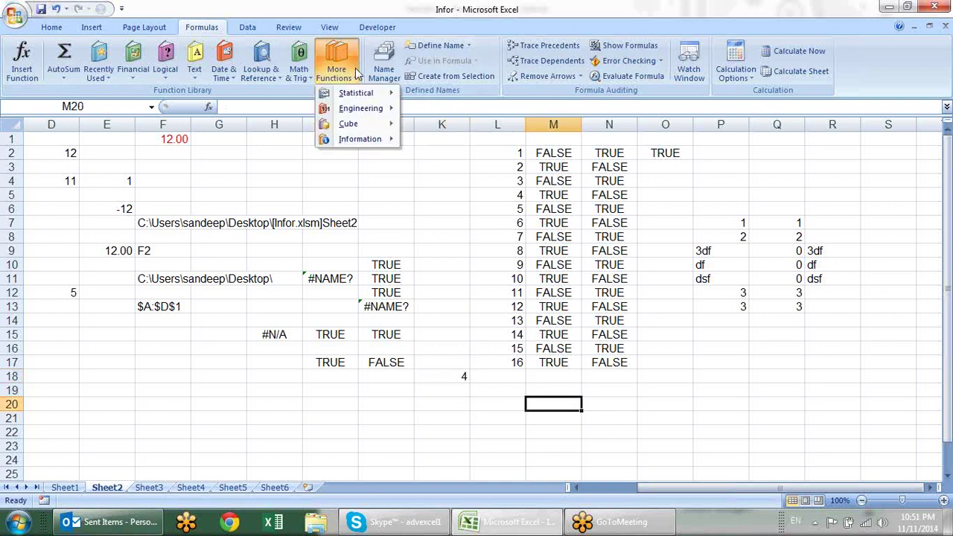
pyautogui.moveTo(354, 142)
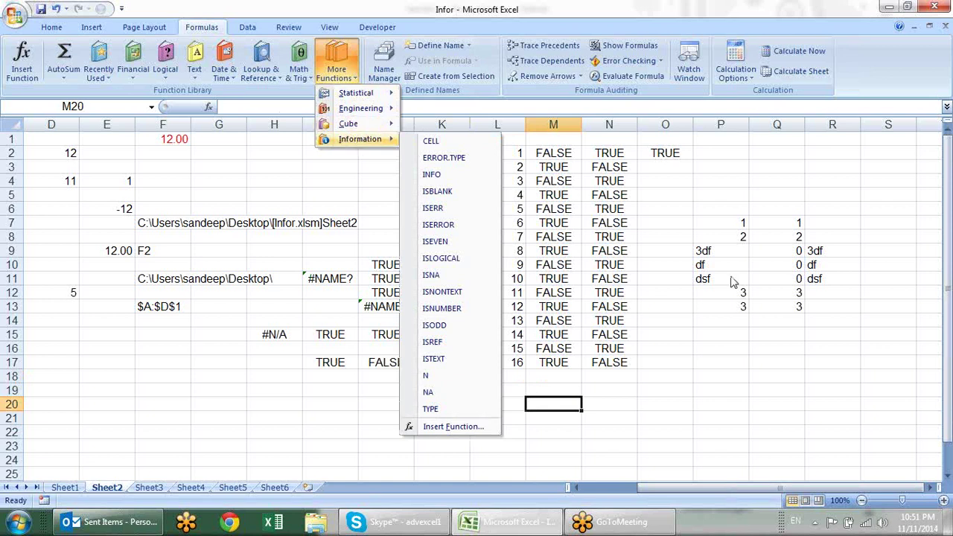
pyautogui.click(745, 345)
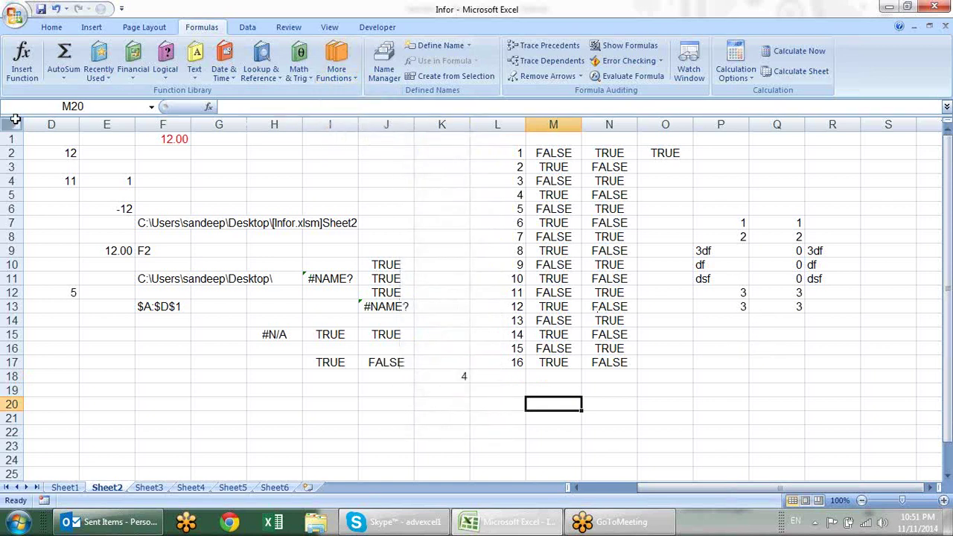
pyautogui.click(54, 123)
pyautogui.rightClick(74, 123)
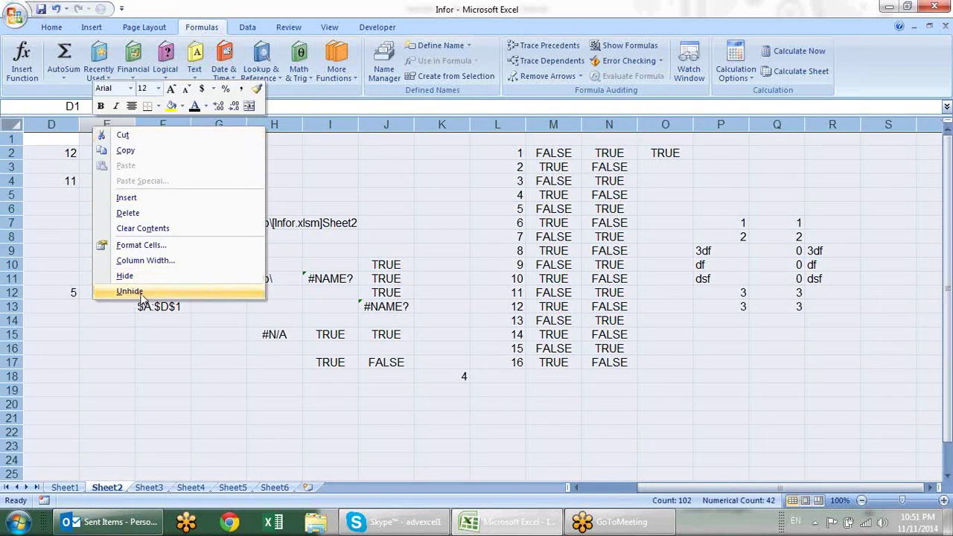
pyautogui.click(119, 294)
pyautogui.click(474, 207)
pyautogui.moveTo(633, 490); pyautogui.dragTo(592, 492)
pyautogui.click(395, 447)
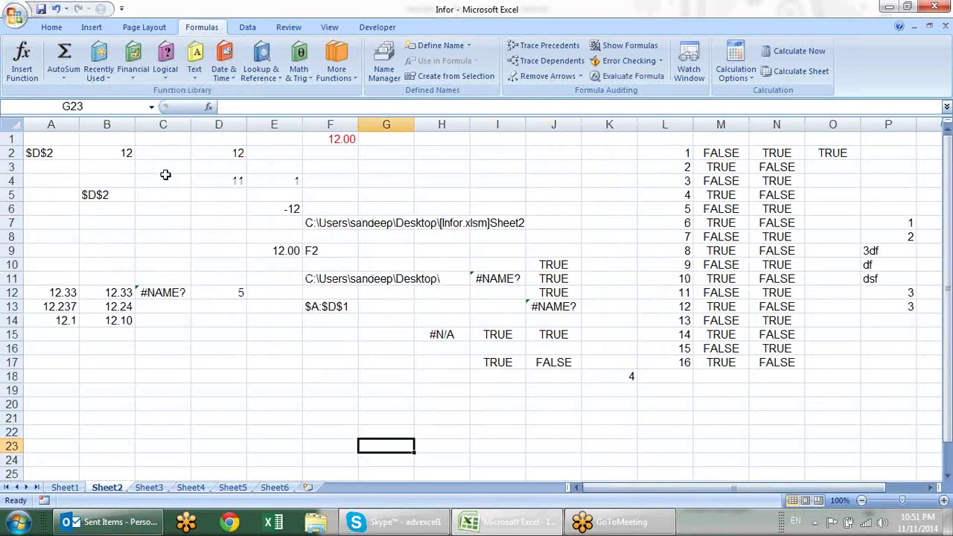
# - Look over the Financial function list, then select empty cells K6 and K3
pyautogui.click(142, 77)
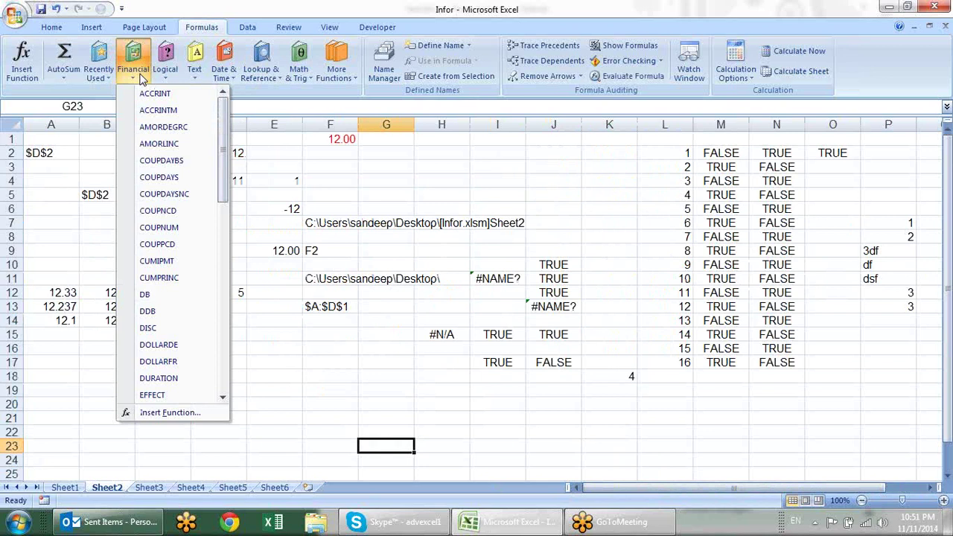
pyautogui.click(636, 214)
pyautogui.click(632, 211)
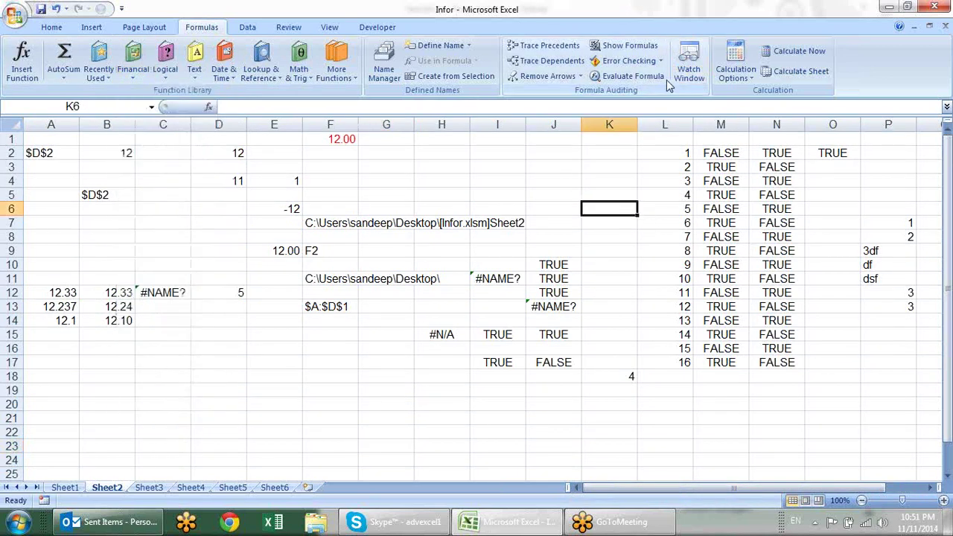
pyautogui.click(618, 163)
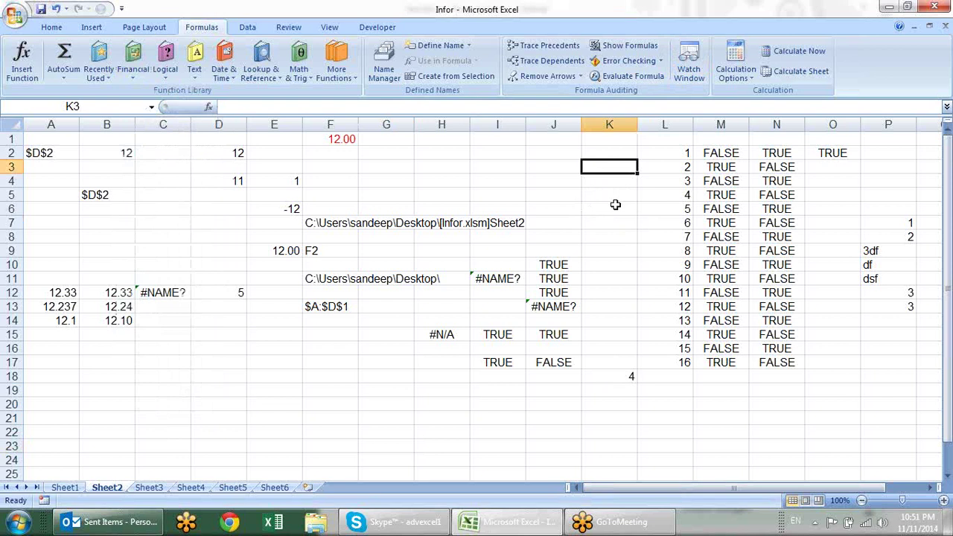